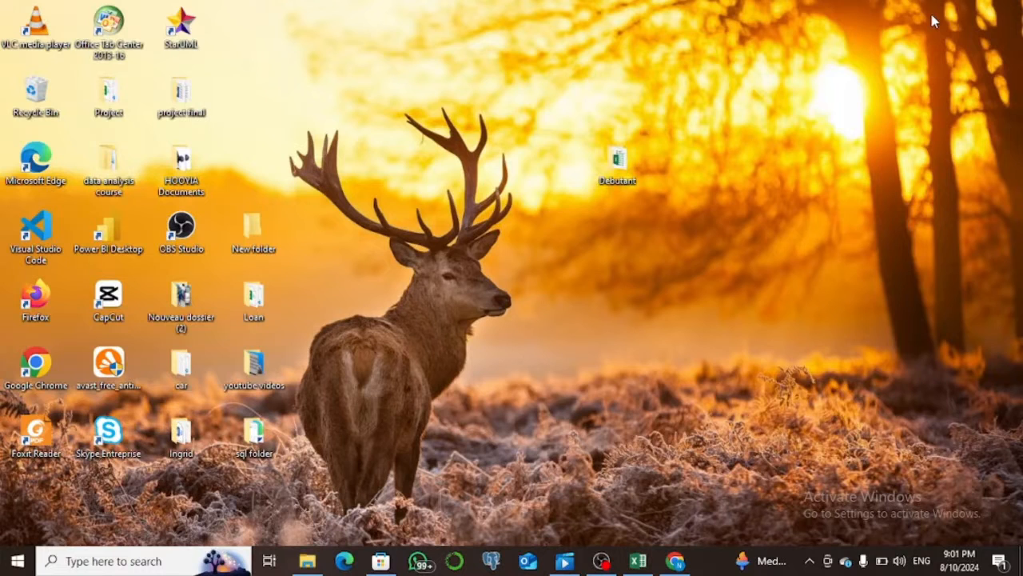
Open the Items workbook from the Debutant desktop folder to view its data, and return to the desktop.
{"action": "double_click", "coordinate": [628, 172]}
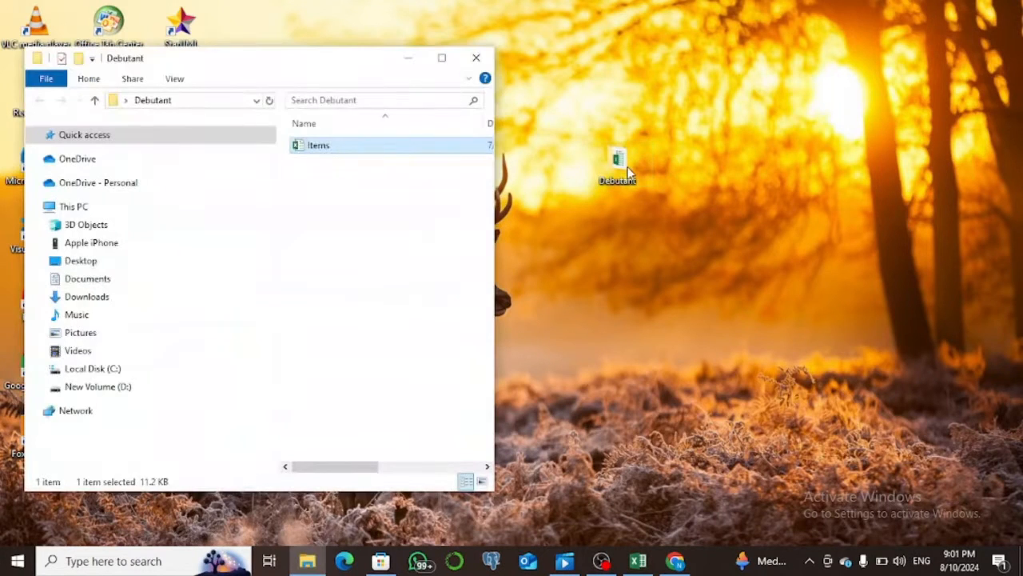
{"action": "left_click", "coordinate": [441, 56]}
{"action": "double_click", "coordinate": [426, 101]}
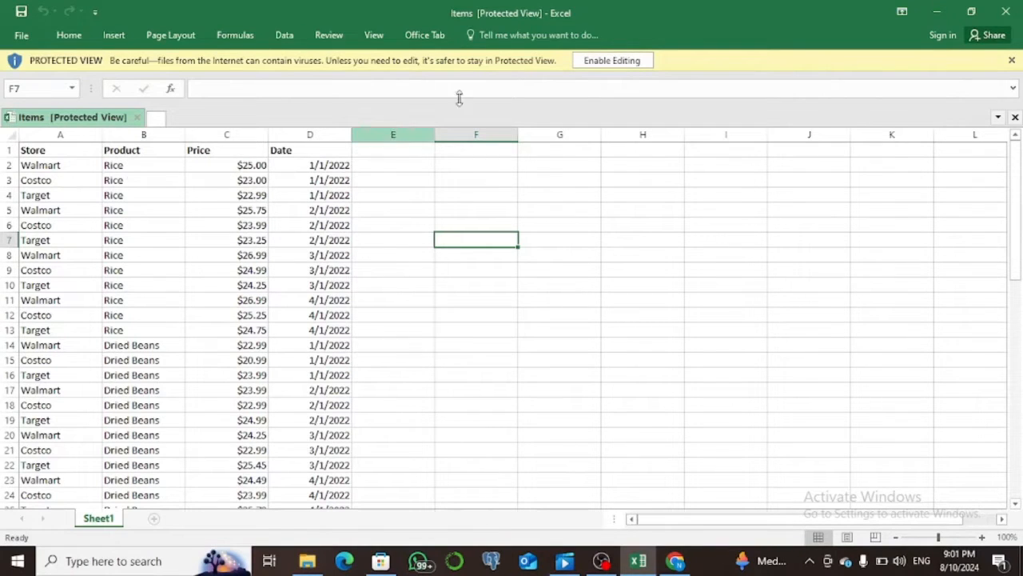
{"action": "left_click", "coordinate": [937, 13]}
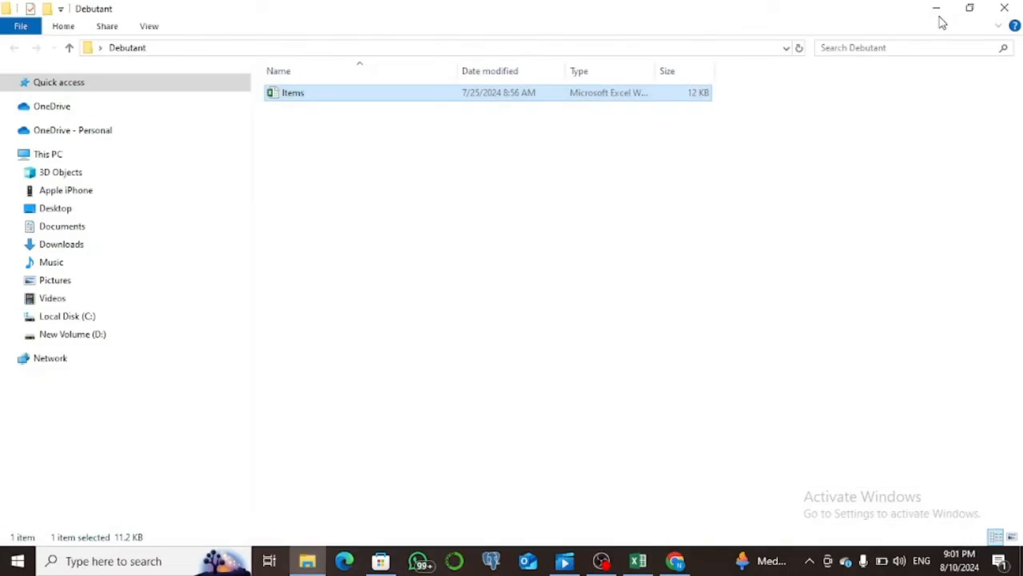
{"action": "left_click", "coordinate": [941, 17]}
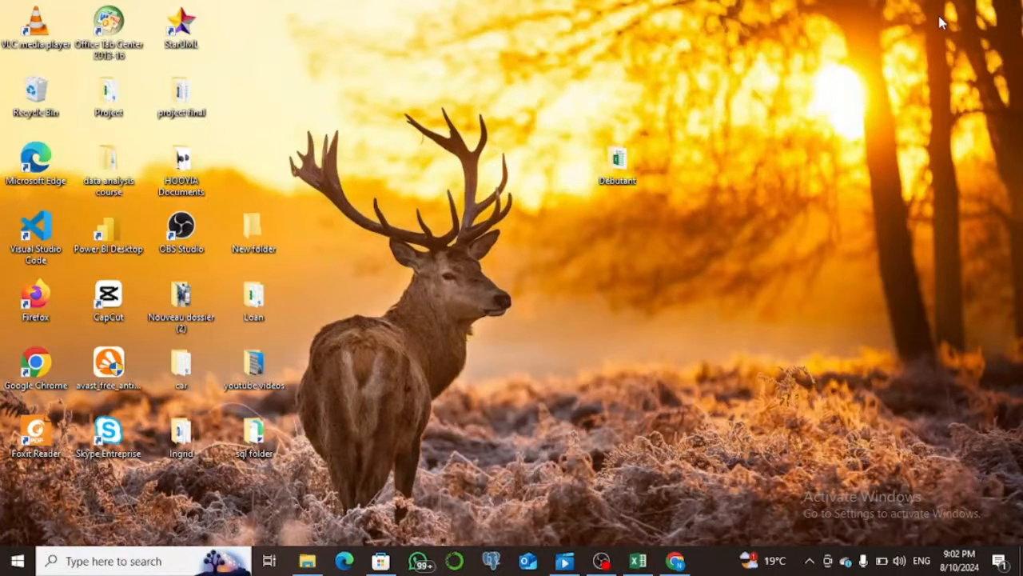
Switch to Chrome, open the Power BI Desktop page on powerbi.microsoft.com and start its download.
{"action": "left_click", "coordinate": [676, 563]}
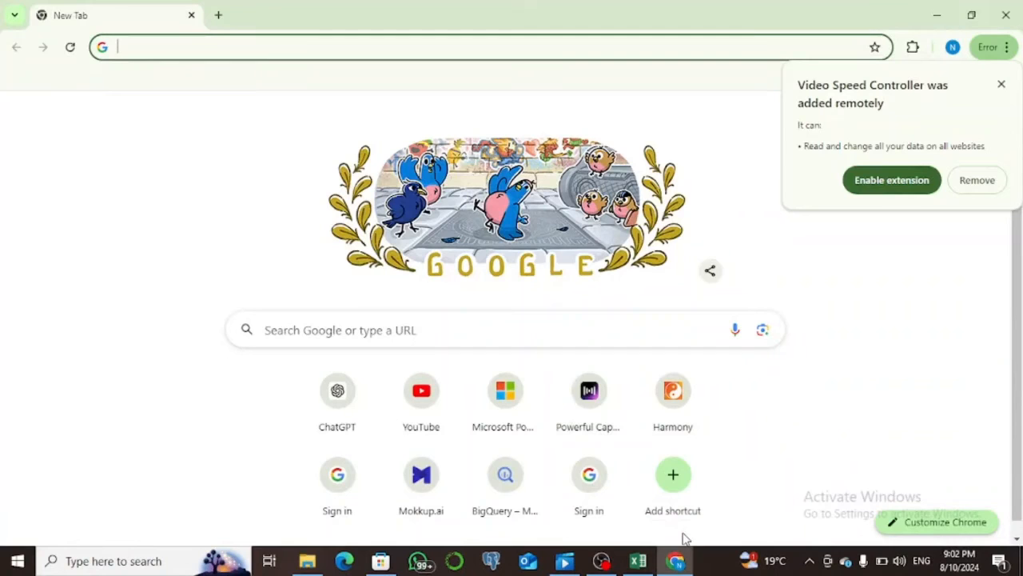
{"action": "left_click", "coordinate": [446, 50]}
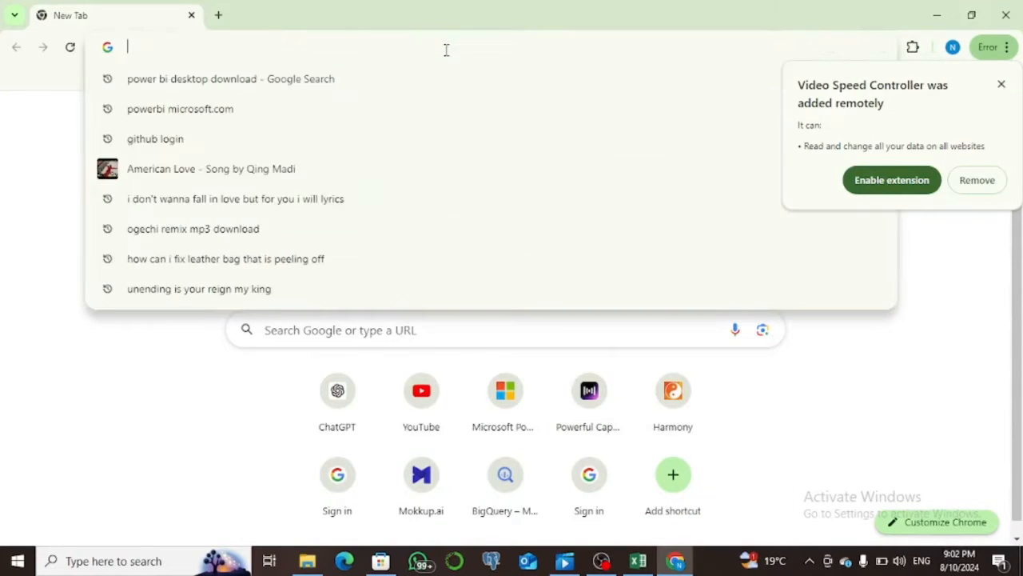
{"action": "type", "text": "pow"}
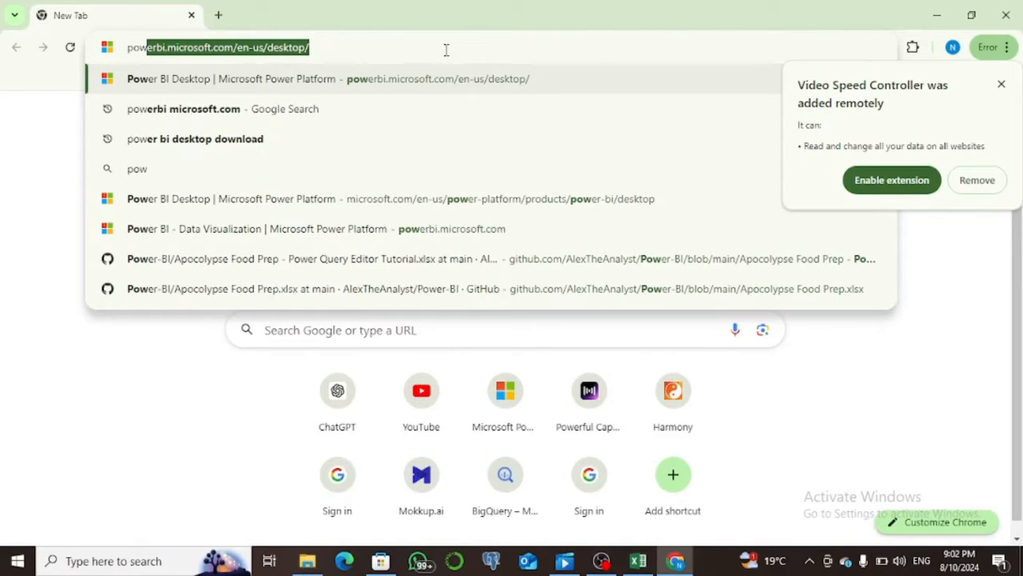
{"action": "key", "text": "Return"}
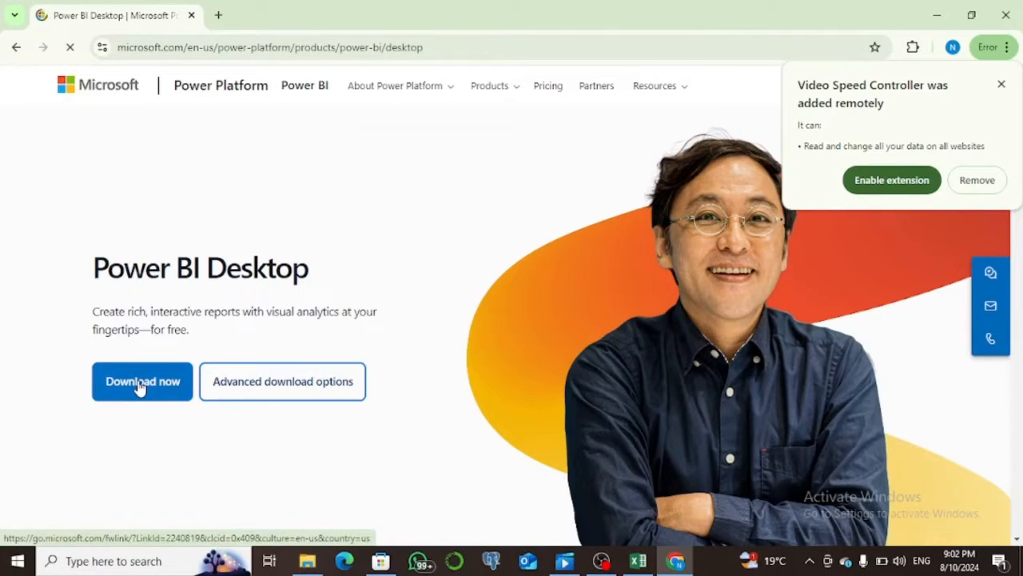
{"action": "left_click", "coordinate": [140, 386]}
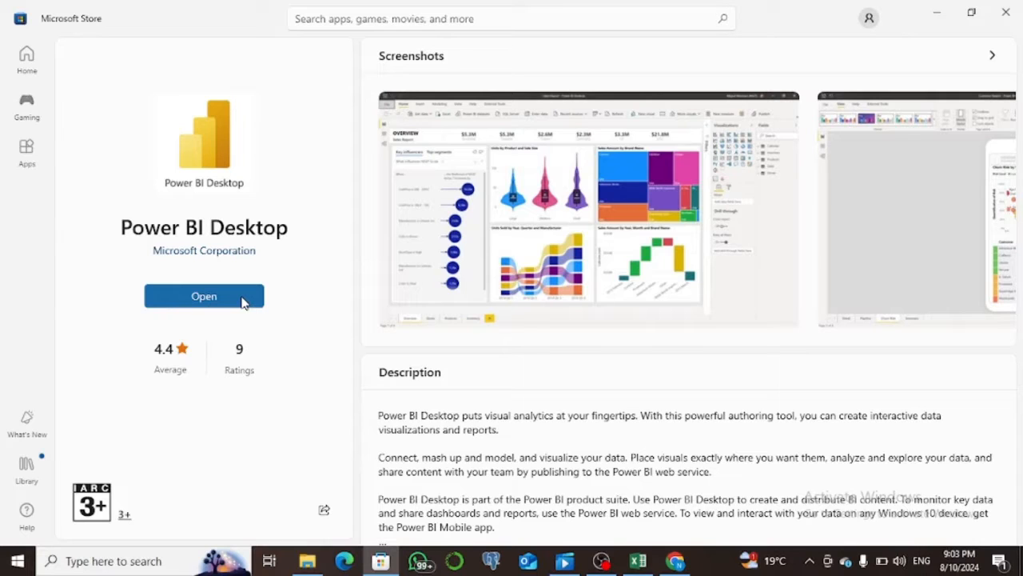
Search for Power BI Desktop in Windows and launch it.
{"action": "left_click", "coordinate": [147, 562]}
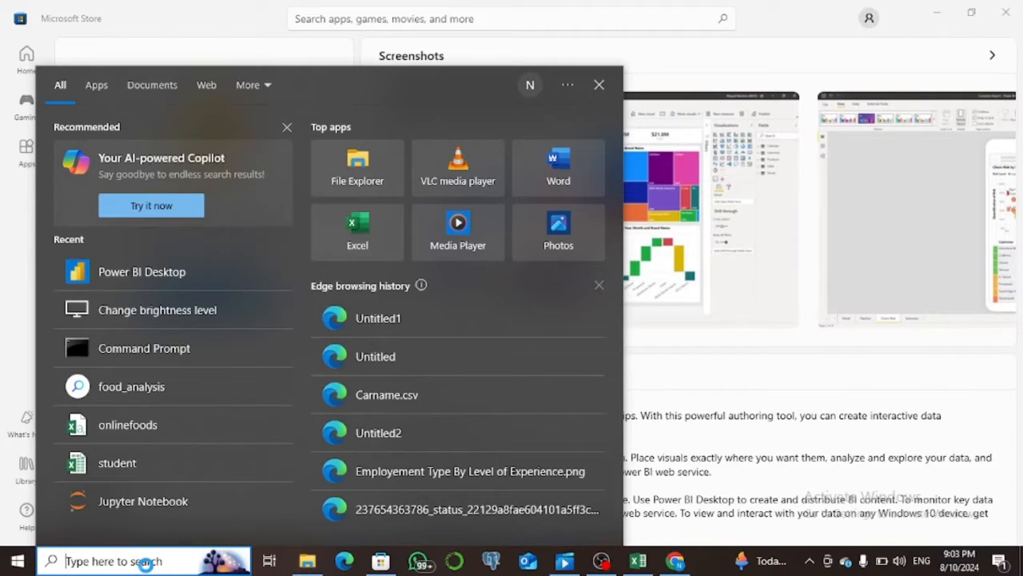
{"action": "type", "text": "po"}
{"action": "left_click", "coordinate": [238, 147]}
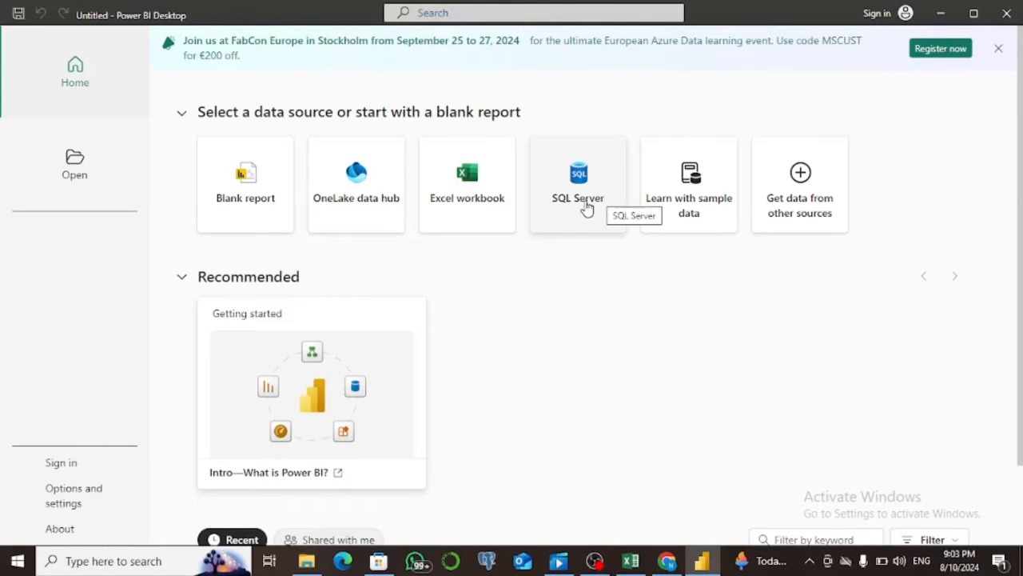
Connect to the Items Excel workbook in the Debutant folder and load Sheet1 into Power Query Editor for transformation.
{"action": "left_click", "coordinate": [482, 206]}
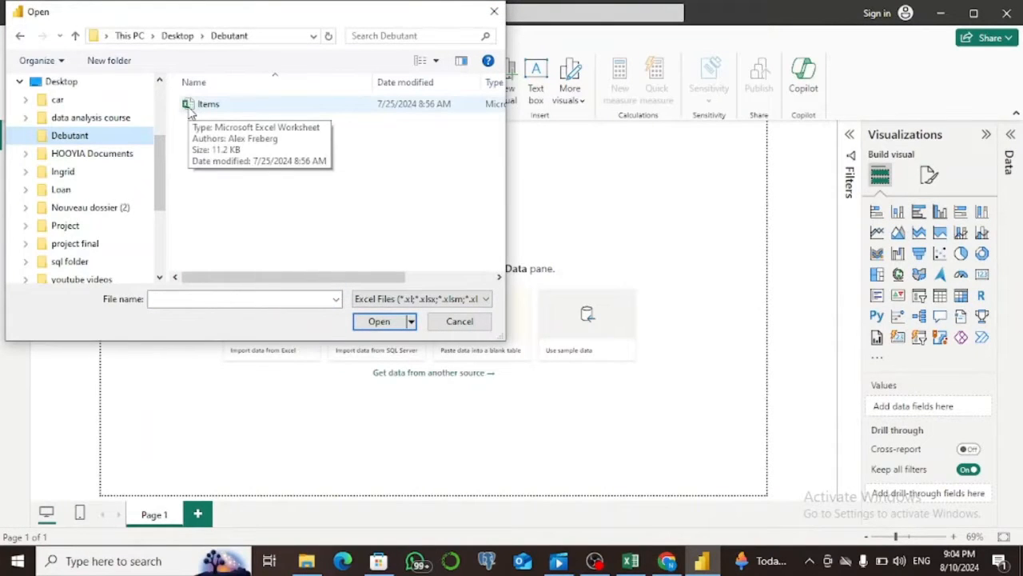
{"action": "left_click", "coordinate": [199, 112]}
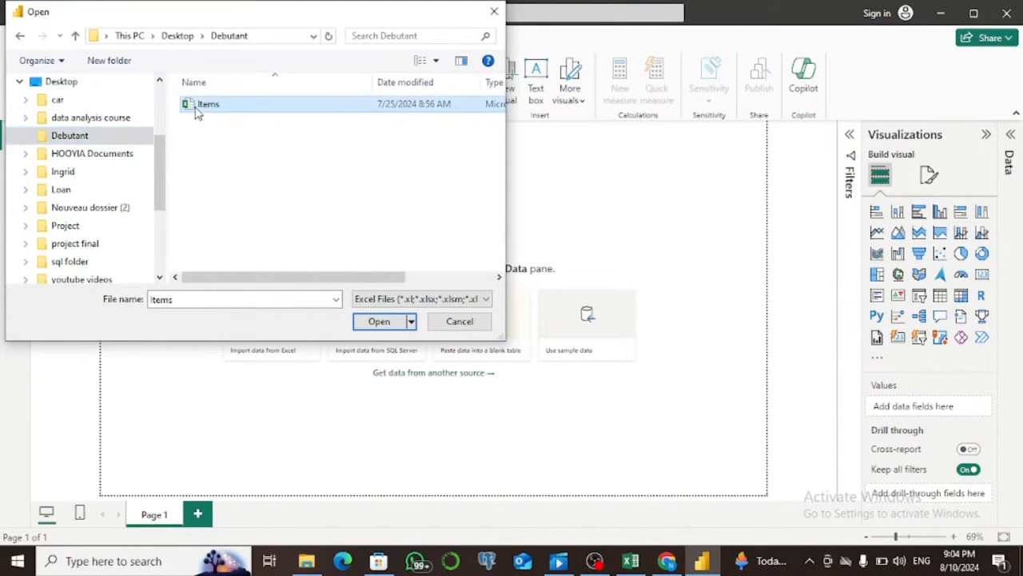
{"action": "left_click", "coordinate": [374, 322]}
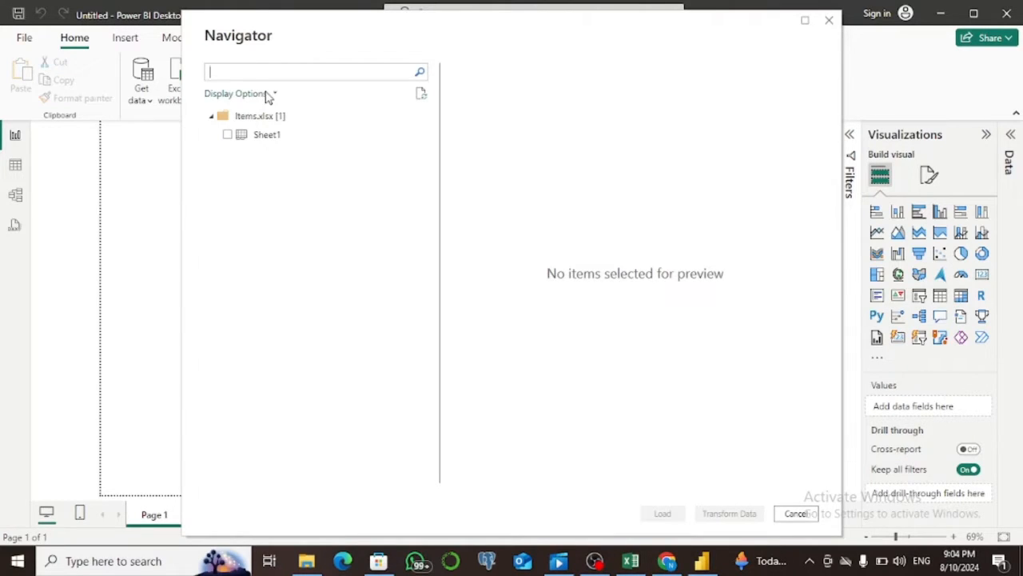
{"action": "left_click", "coordinate": [228, 135]}
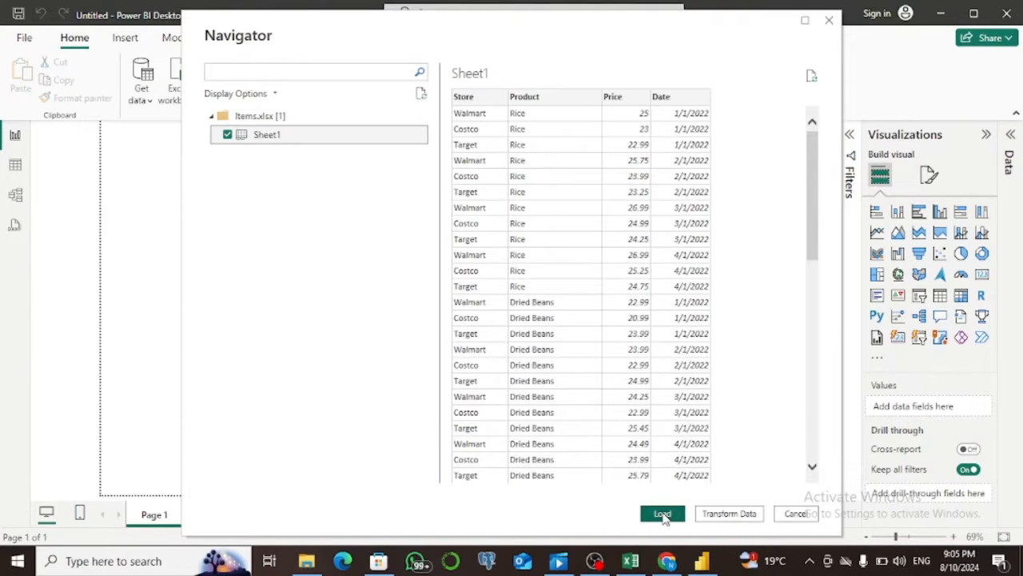
{"action": "left_click", "coordinate": [728, 515]}
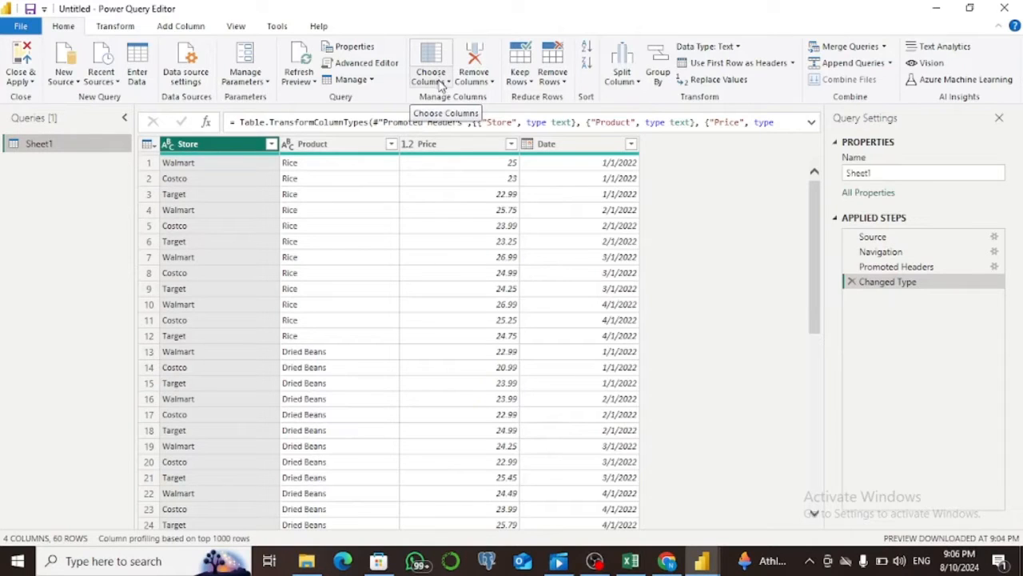
Remove the Product column from the Sheet1 query.
{"action": "left_click", "coordinate": [327, 144]}
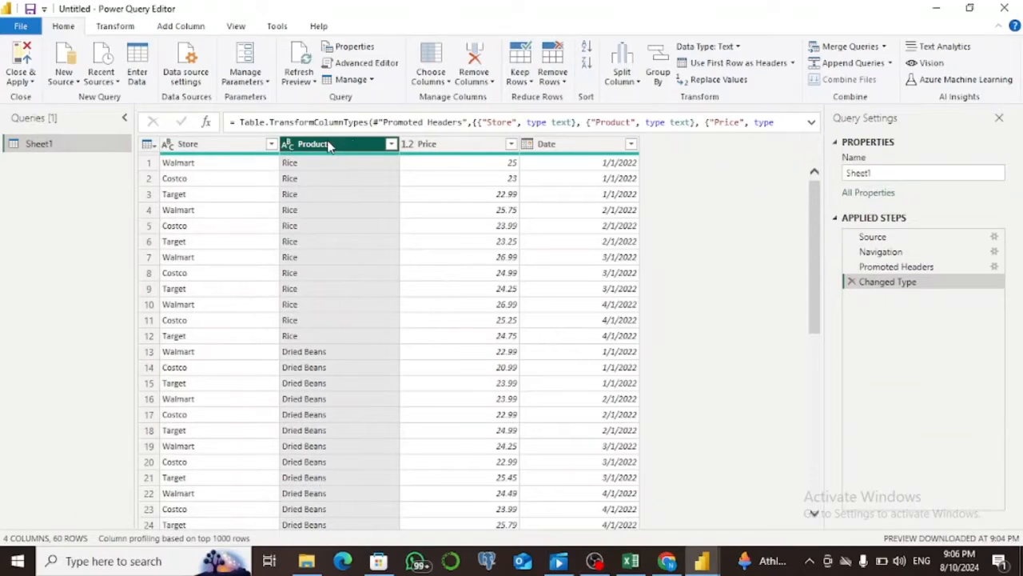
{"action": "left_click", "coordinate": [448, 80]}
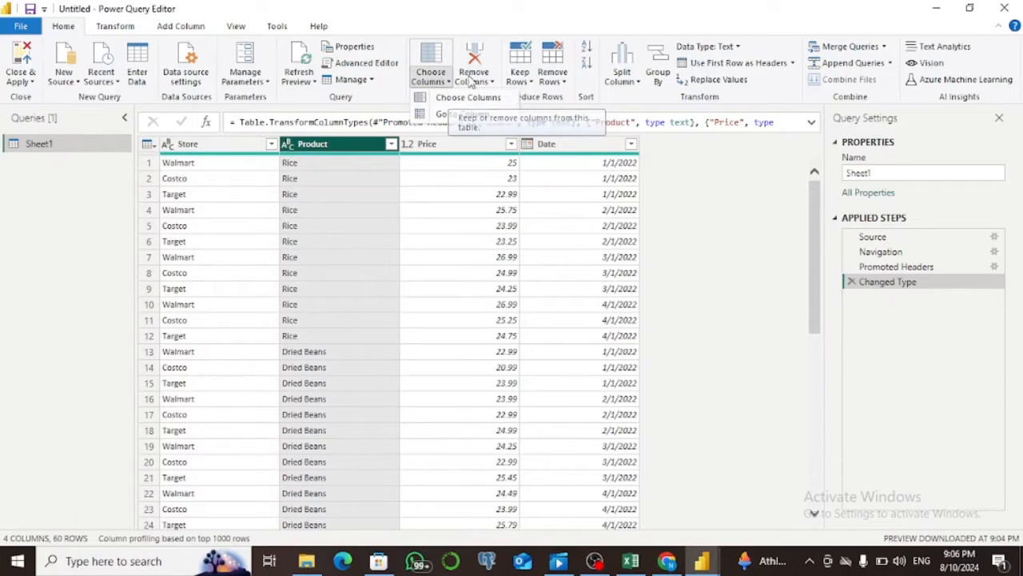
{"action": "left_click", "coordinate": [477, 56]}
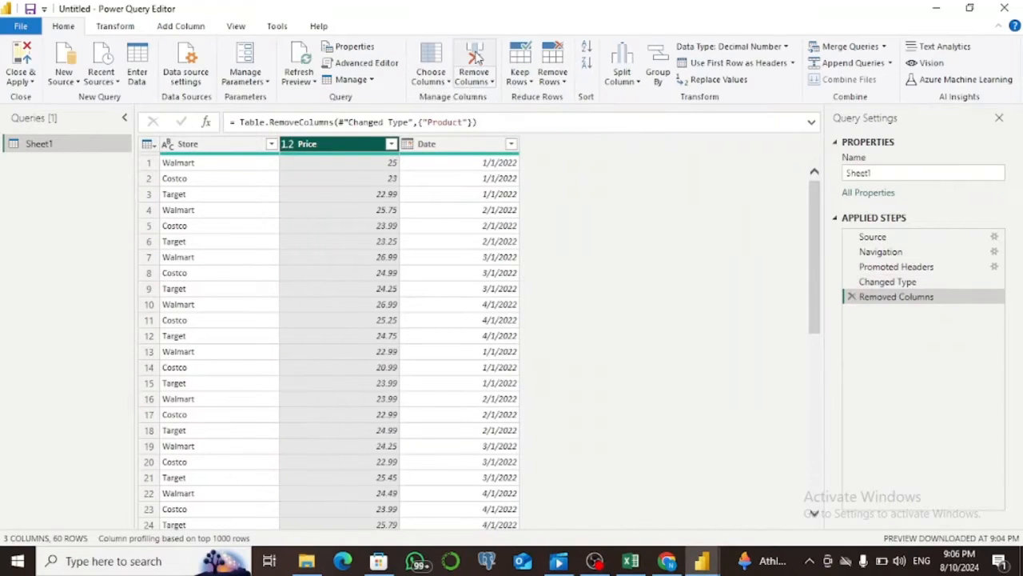
Choose to keep only the Price column, excluding Store and Date.
{"action": "left_click", "coordinate": [437, 60]}
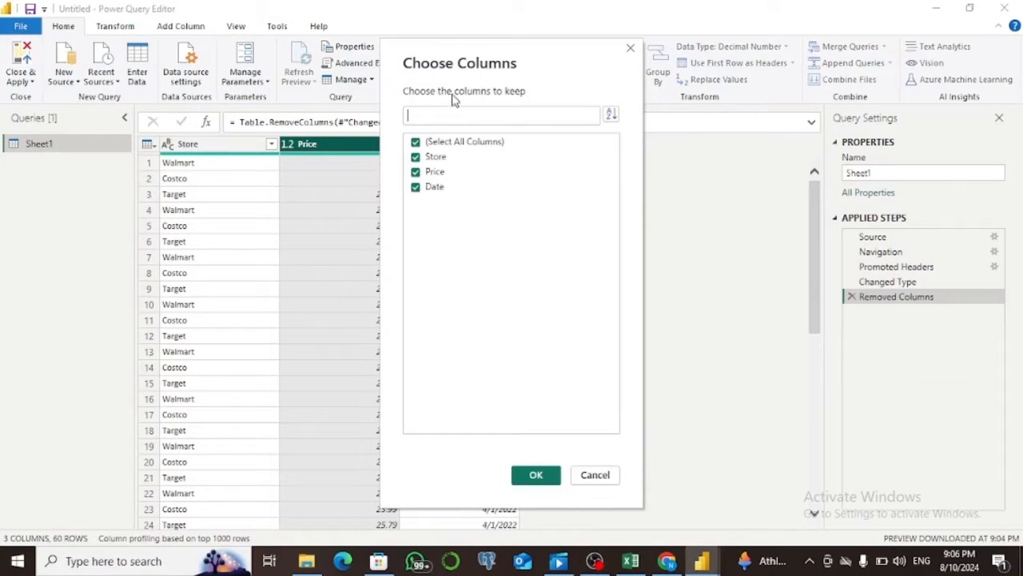
{"action": "left_click", "coordinate": [415, 156]}
{"action": "left_click", "coordinate": [416, 172]}
{"action": "left_click", "coordinate": [416, 187]}
{"action": "left_click", "coordinate": [416, 172]}
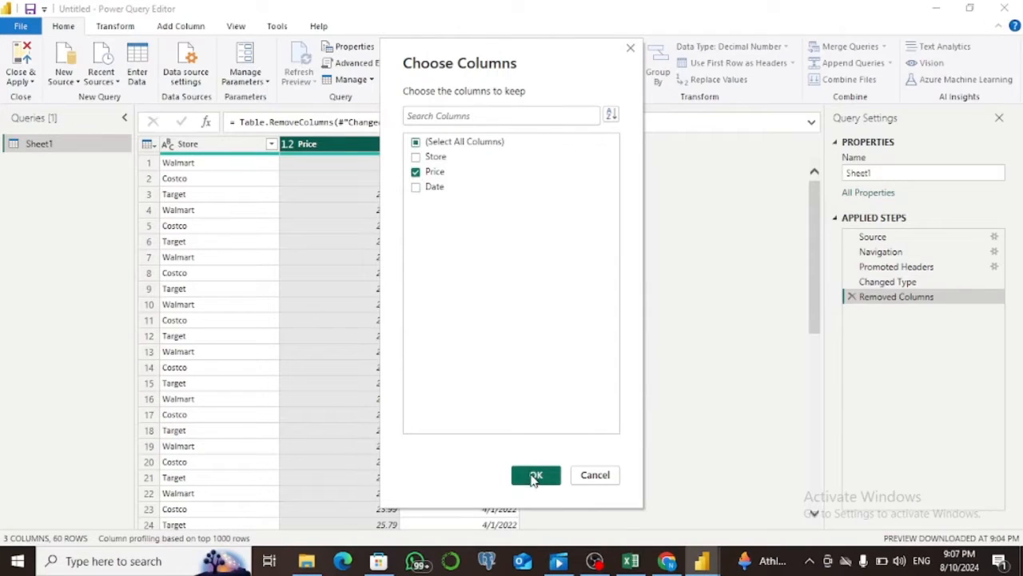
{"action": "left_click", "coordinate": [534, 476]}
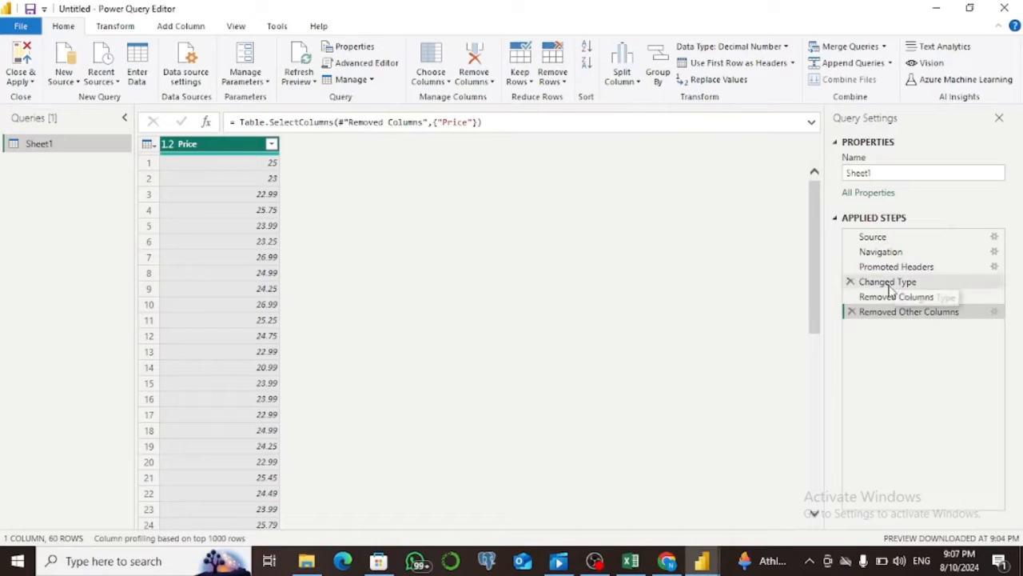
Delete the applied steps Removed Other Columns, Removed Columns and Changed Type from the Sheet1 query.
{"action": "left_click", "coordinate": [851, 312]}
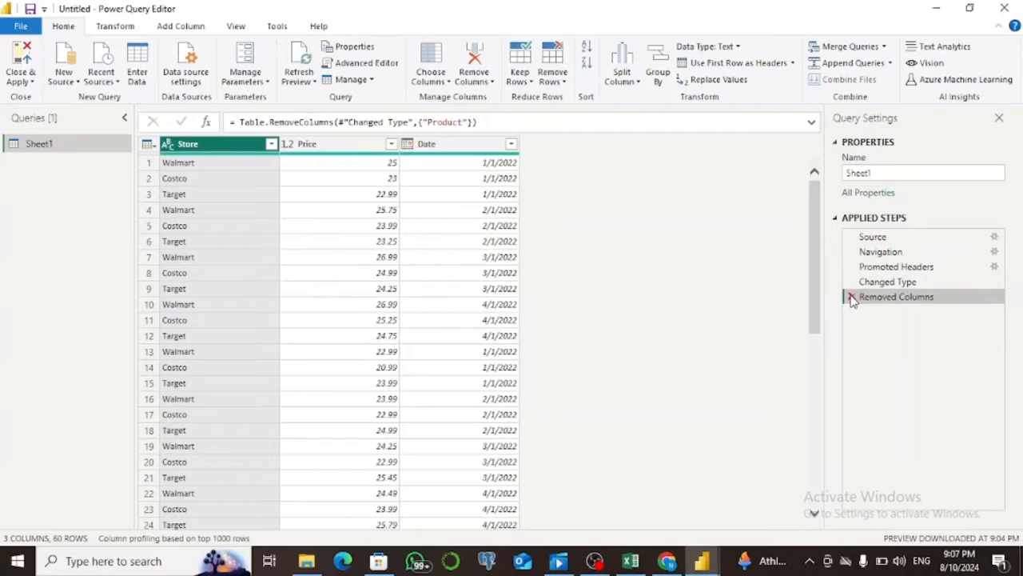
{"action": "left_click", "coordinate": [852, 296]}
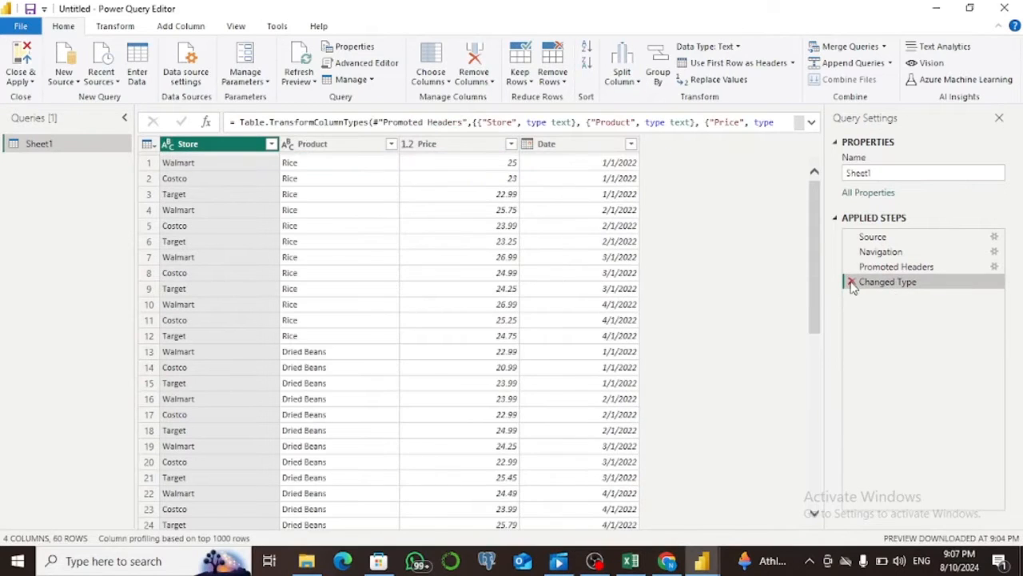
{"action": "left_click", "coordinate": [851, 282]}
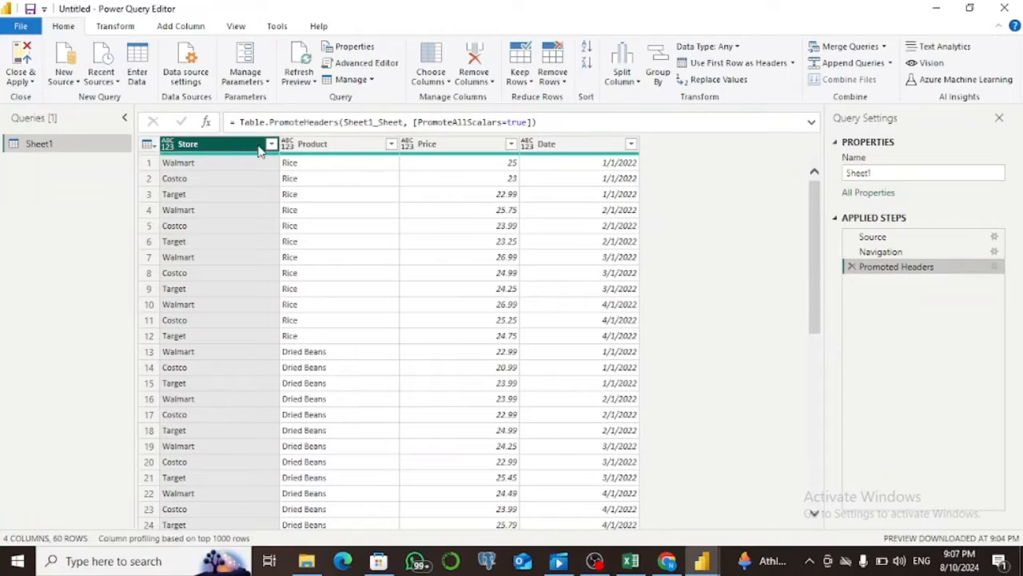
Set the data type of the Store and Product columns to Text.
{"action": "left_click", "coordinate": [168, 146]}
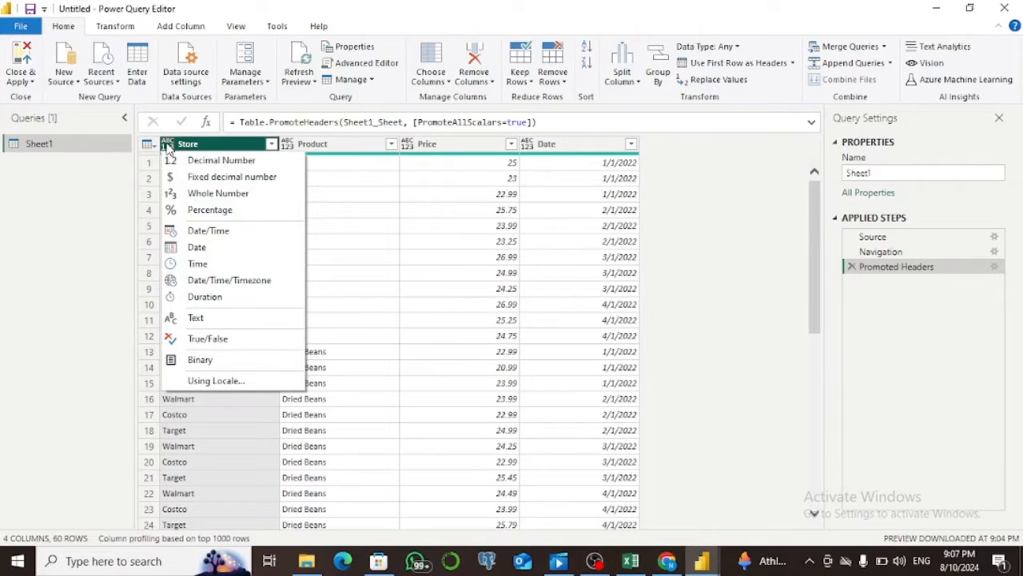
{"action": "left_click", "coordinate": [178, 323]}
{"action": "left_click", "coordinate": [305, 148]}
{"action": "left_click", "coordinate": [287, 144]}
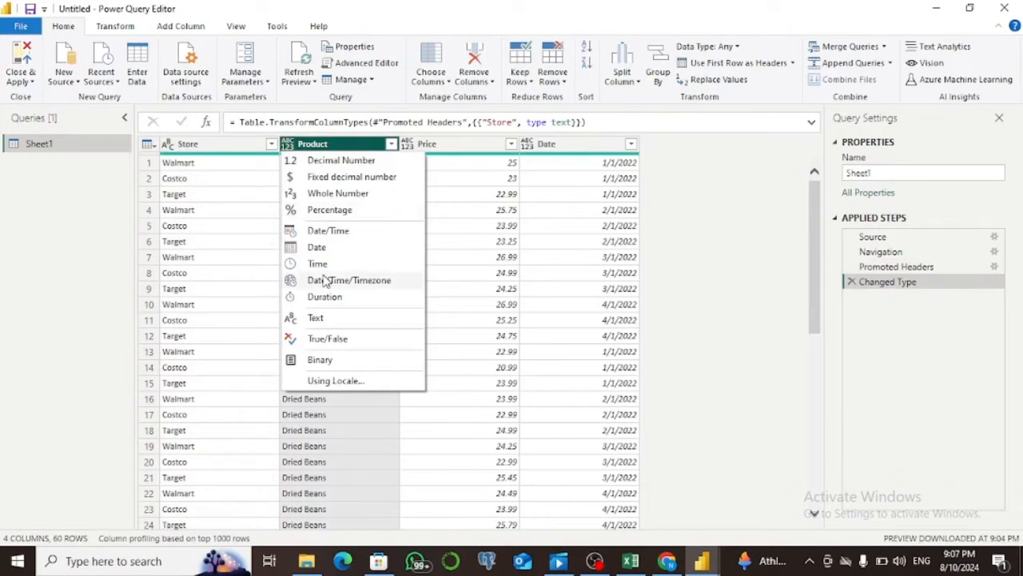
{"action": "left_click", "coordinate": [315, 319]}
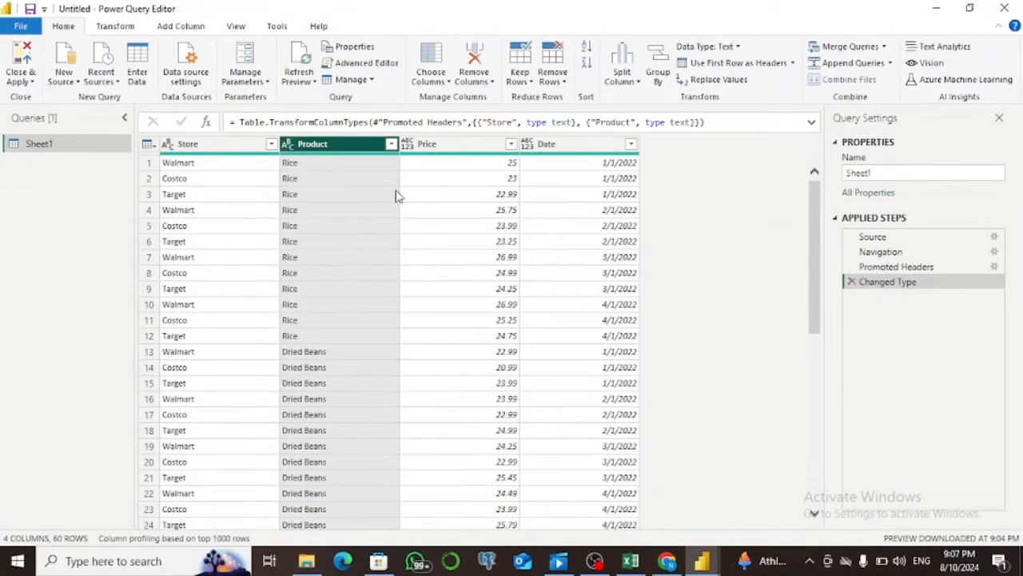
Set the Price column's data type to Whole Number and the Date column's to Date.
{"action": "left_click", "coordinate": [413, 148]}
{"action": "left_click", "coordinate": [409, 145]}
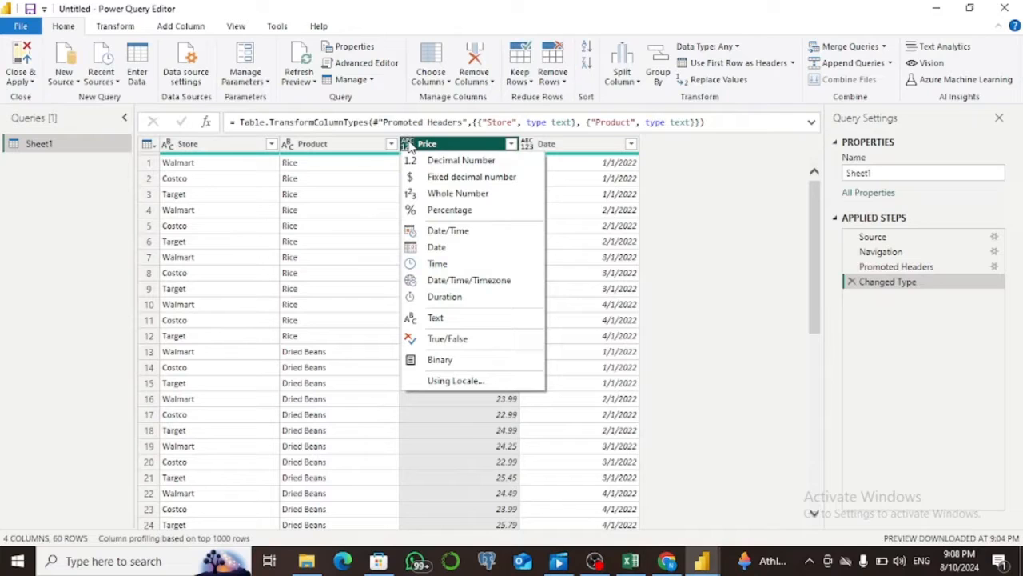
{"action": "left_click", "coordinate": [416, 195]}
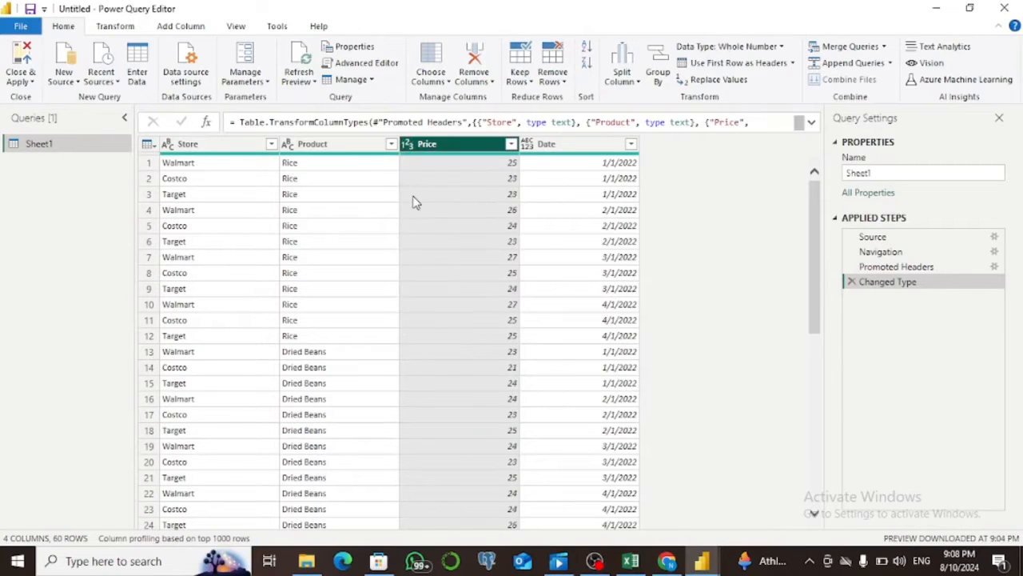
{"action": "left_click", "coordinate": [527, 145]}
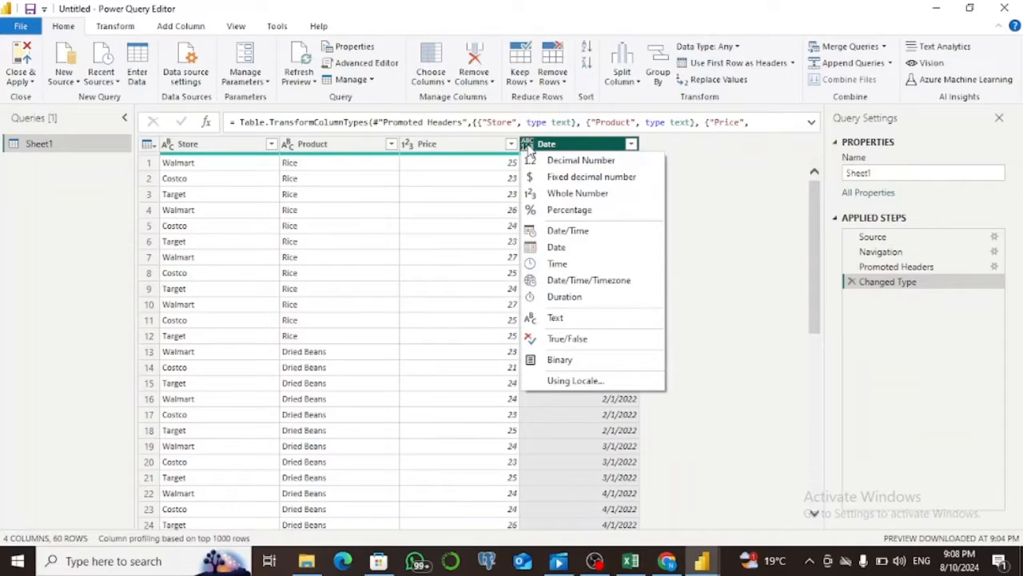
{"action": "left_click", "coordinate": [529, 253]}
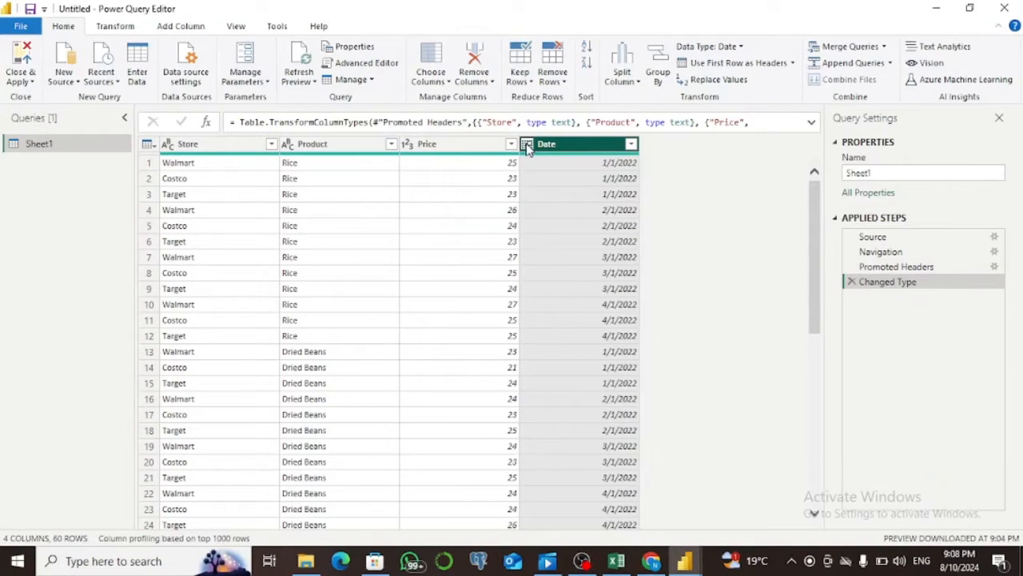
Change the Date column's data type to Date/Time, replacing the current conversion.
{"action": "left_click", "coordinate": [527, 149]}
{"action": "left_click", "coordinate": [549, 234]}
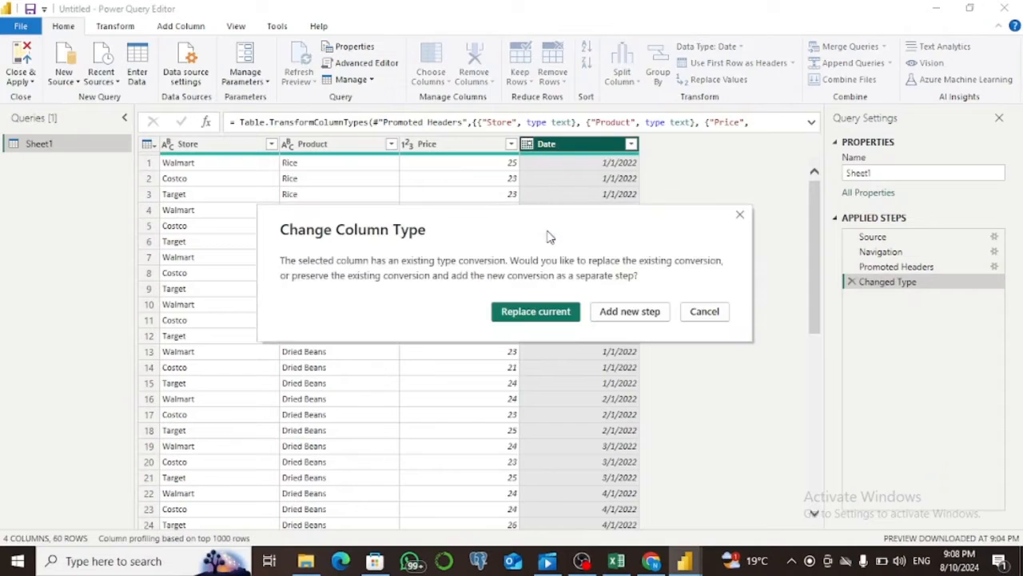
{"action": "left_click", "coordinate": [534, 312]}
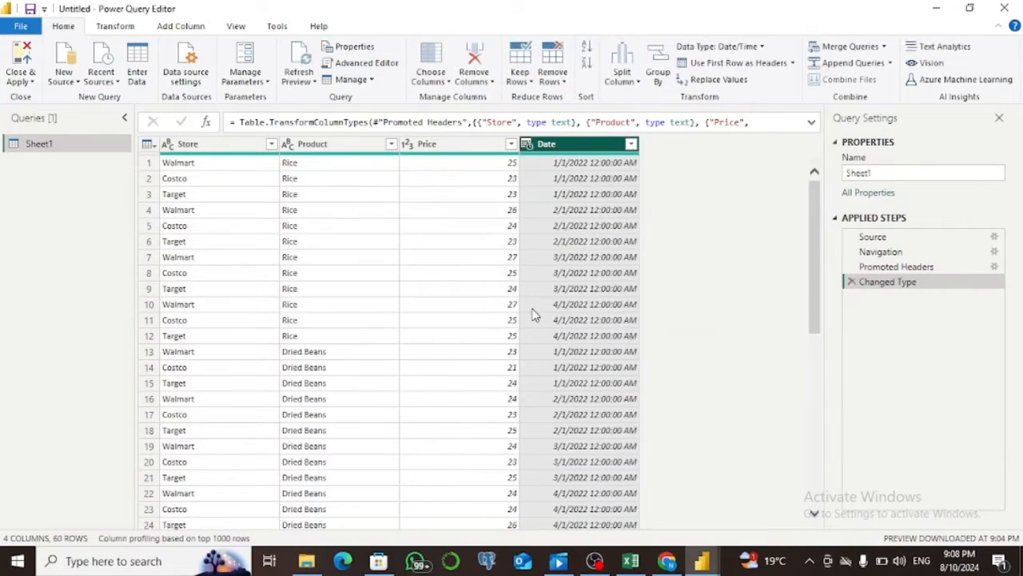
Change the Date column's data type to Date, replacing the current conversion.
{"action": "left_click", "coordinate": [530, 149]}
{"action": "left_click", "coordinate": [558, 251]}
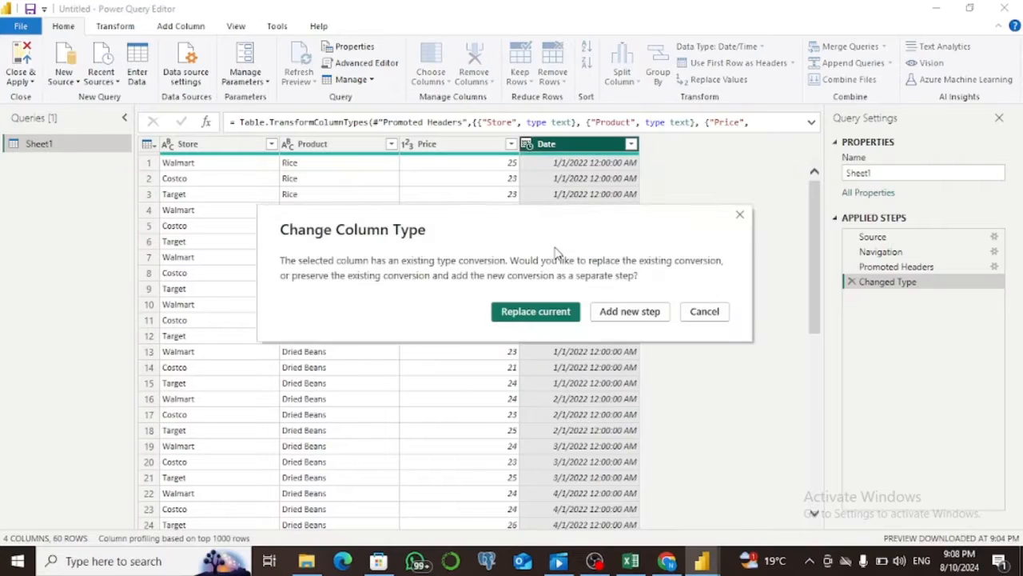
{"action": "left_click", "coordinate": [535, 312]}
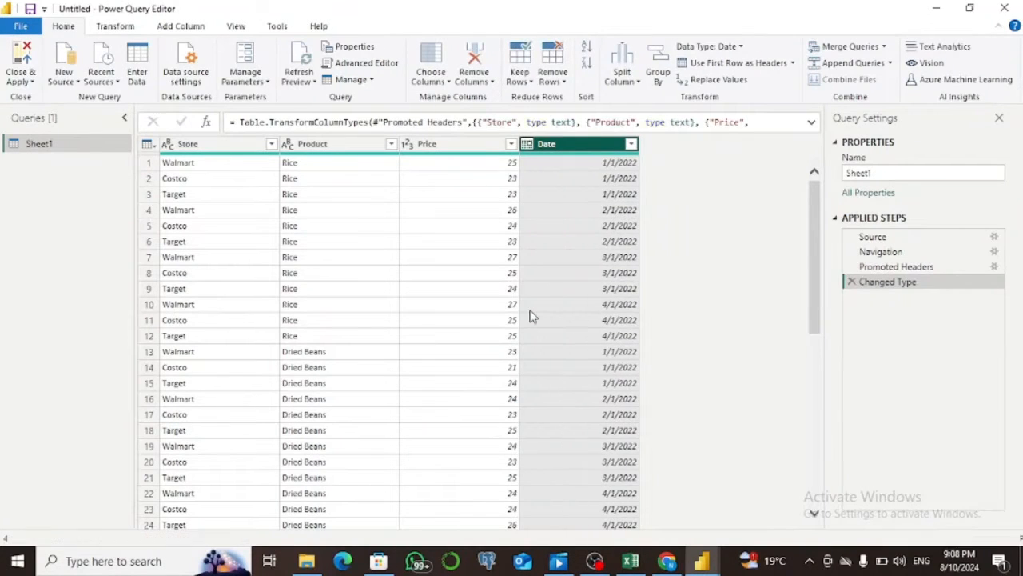
Try to split the Date column by number of characters, repeatedly every 2 characters.
{"action": "left_click", "coordinate": [533, 83]}
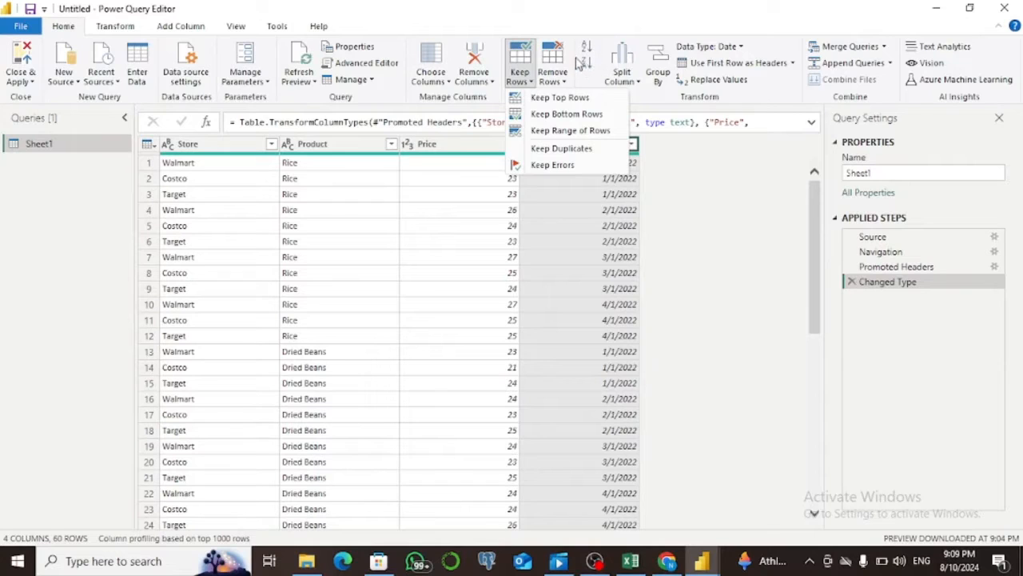
{"action": "left_click", "coordinate": [628, 53]}
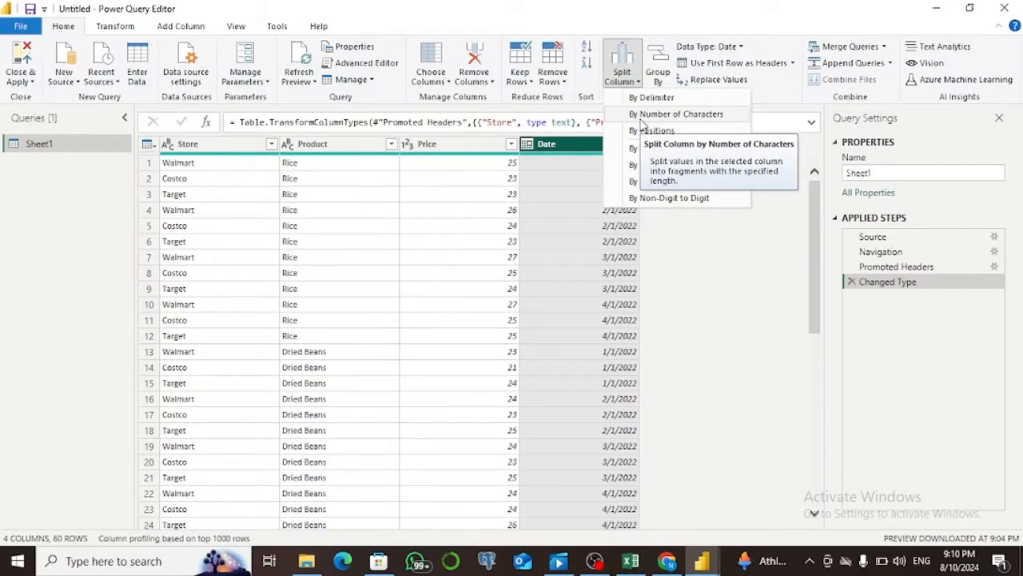
{"action": "left_click", "coordinate": [640, 119]}
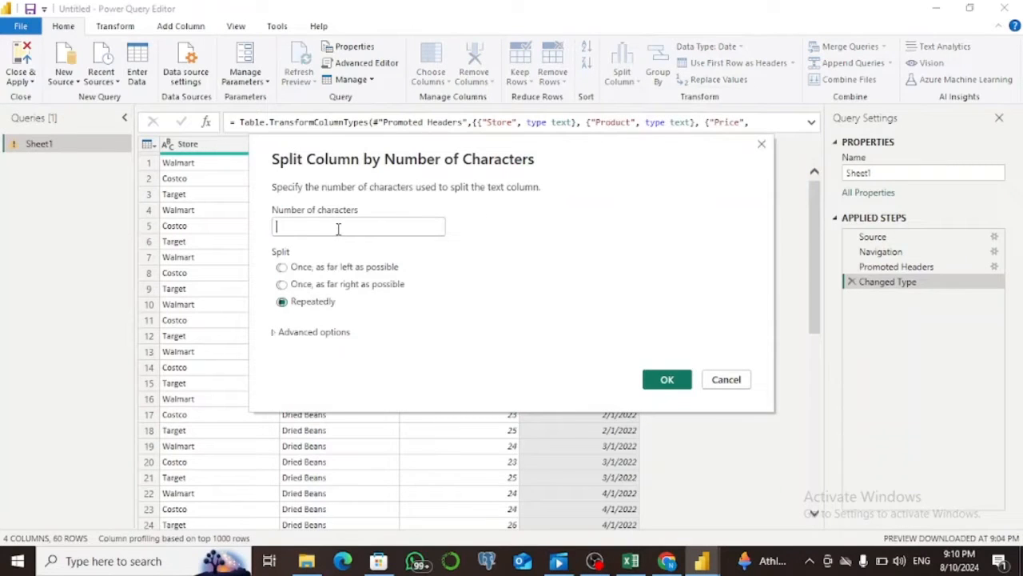
{"action": "type", "text": "2"}
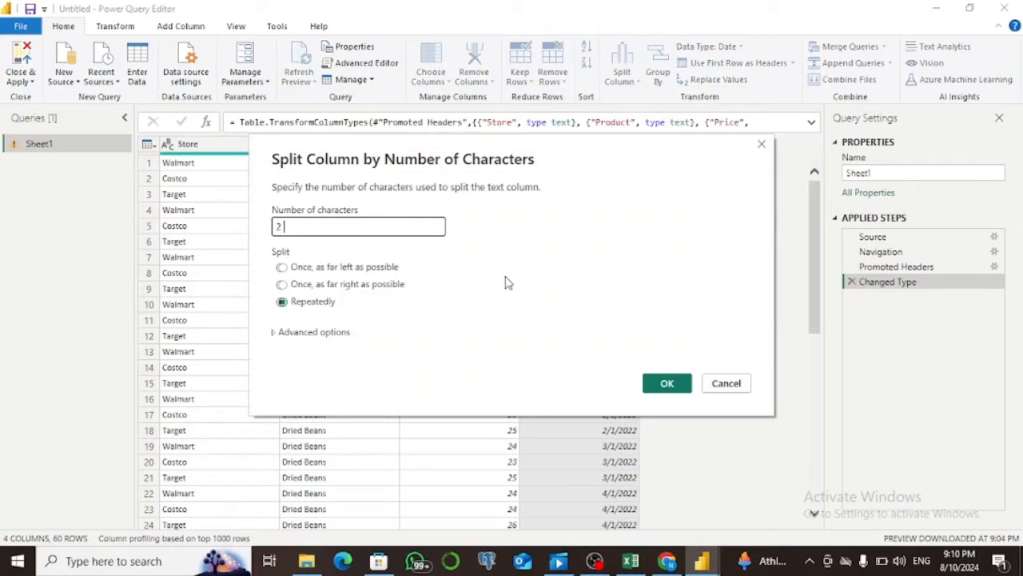
{"action": "left_click", "coordinate": [667, 383]}
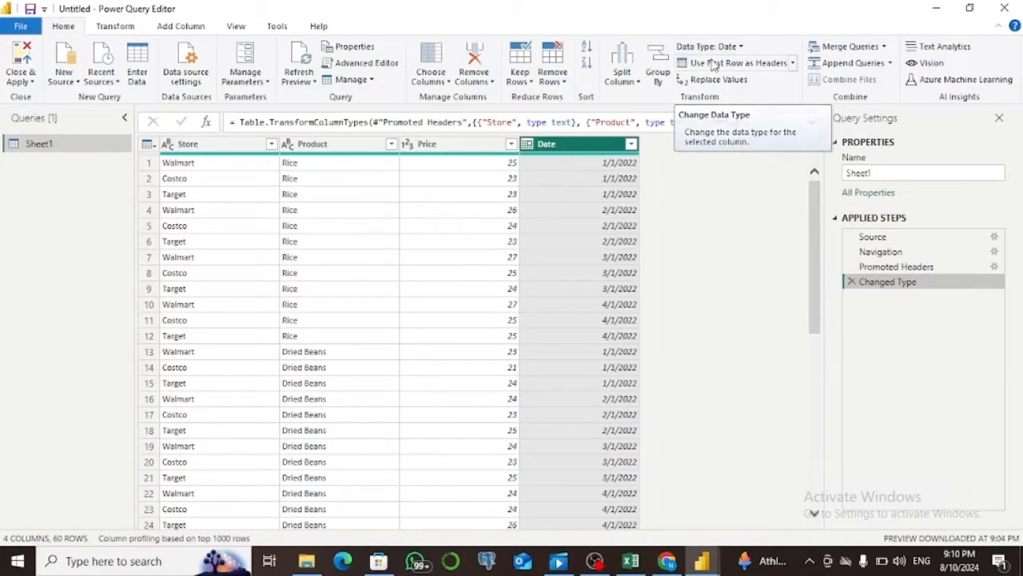
Promote the first row of Sheet1 to column headers and delete the automatic Changed Type1 step.
{"action": "left_click", "coordinate": [793, 64]}
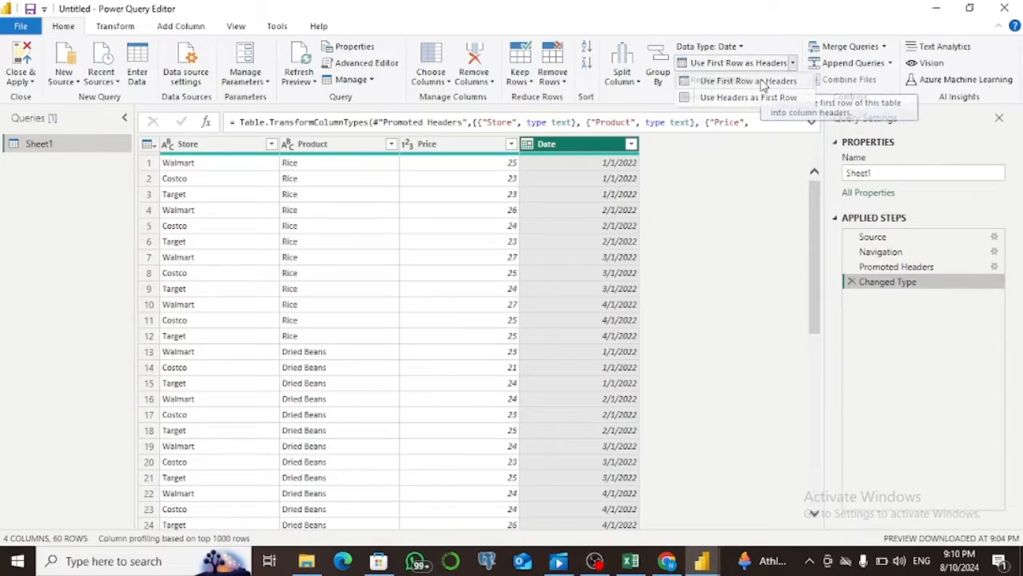
{"action": "left_click", "coordinate": [769, 81]}
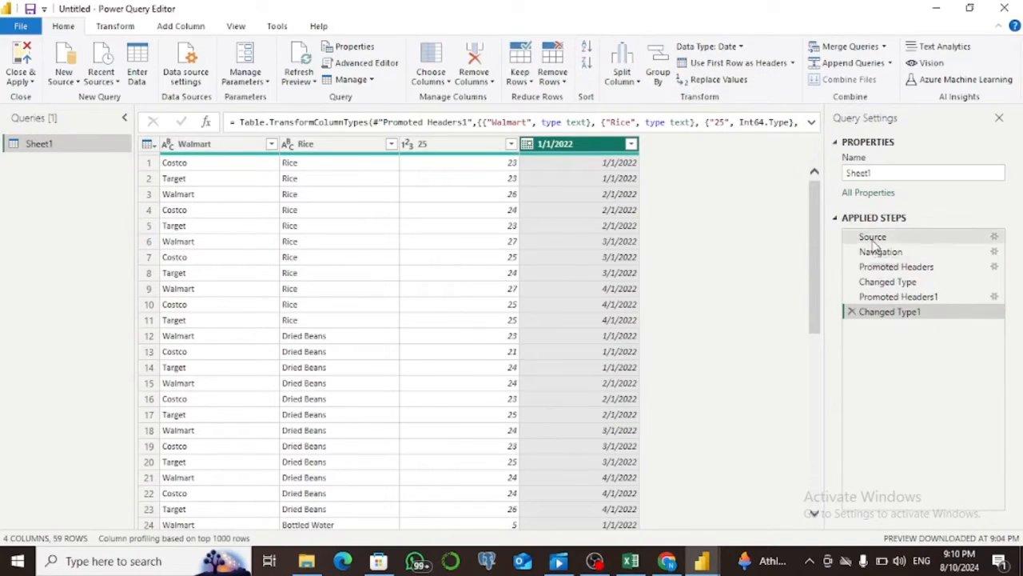
{"action": "left_click", "coordinate": [850, 312]}
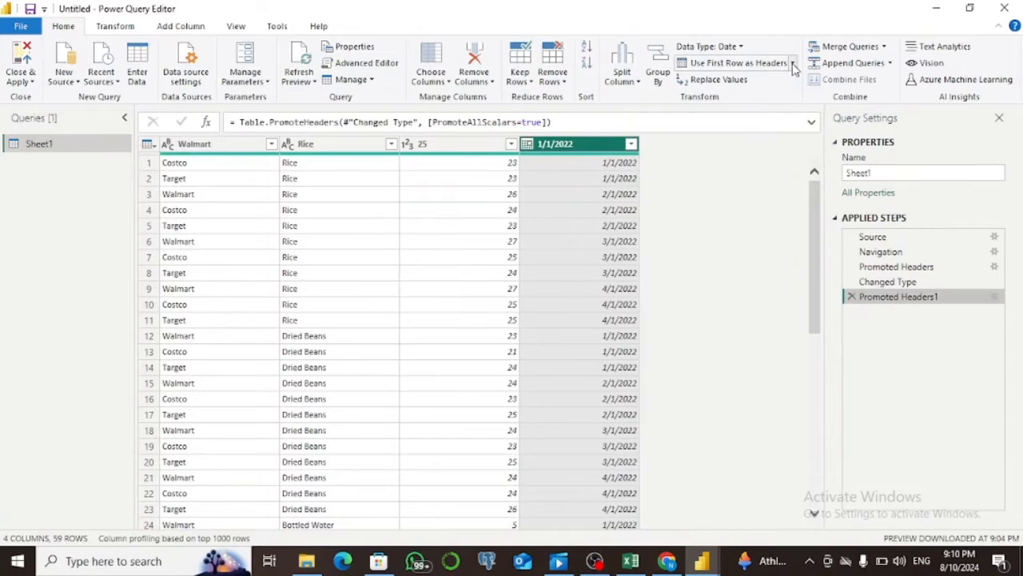
Demote the column headers of Sheet1 to the first row and delete the automatic type-change step.
{"action": "left_click", "coordinate": [794, 64]}
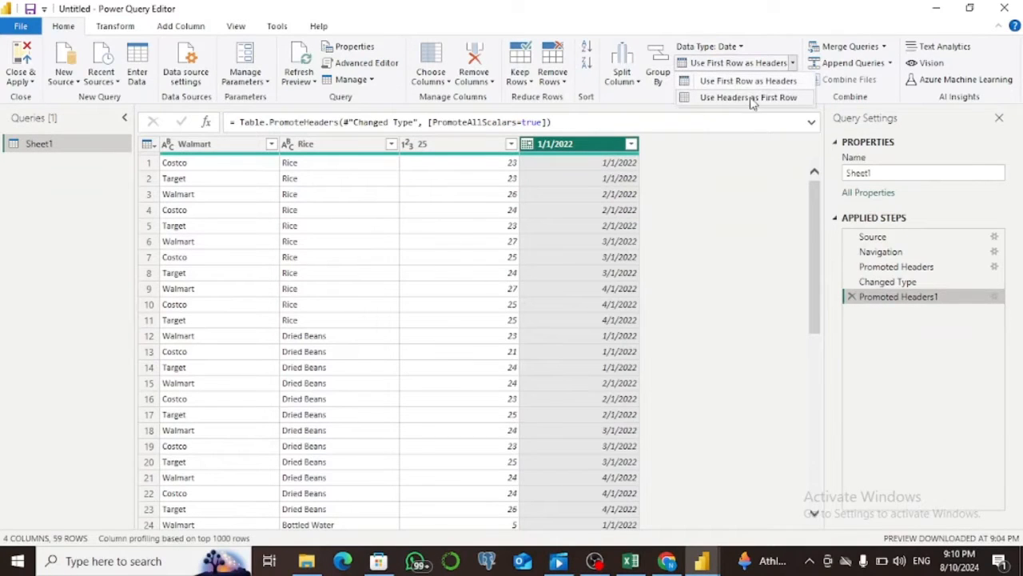
{"action": "left_click", "coordinate": [770, 98]}
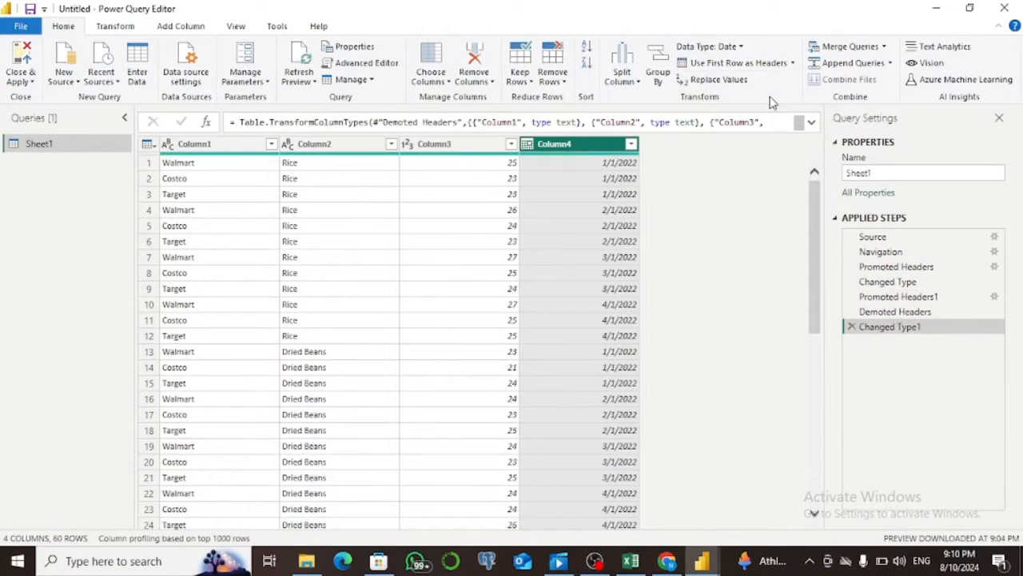
{"action": "left_click", "coordinate": [851, 326]}
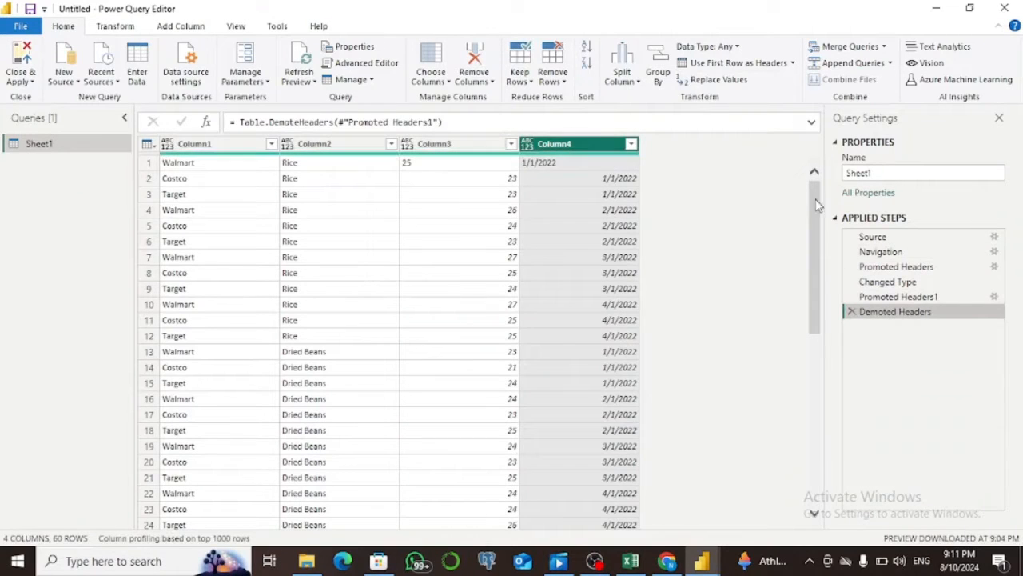
Demote the headers to the first row once more and delete the Changed Type1 step this adds.
{"action": "left_click", "coordinate": [792, 64]}
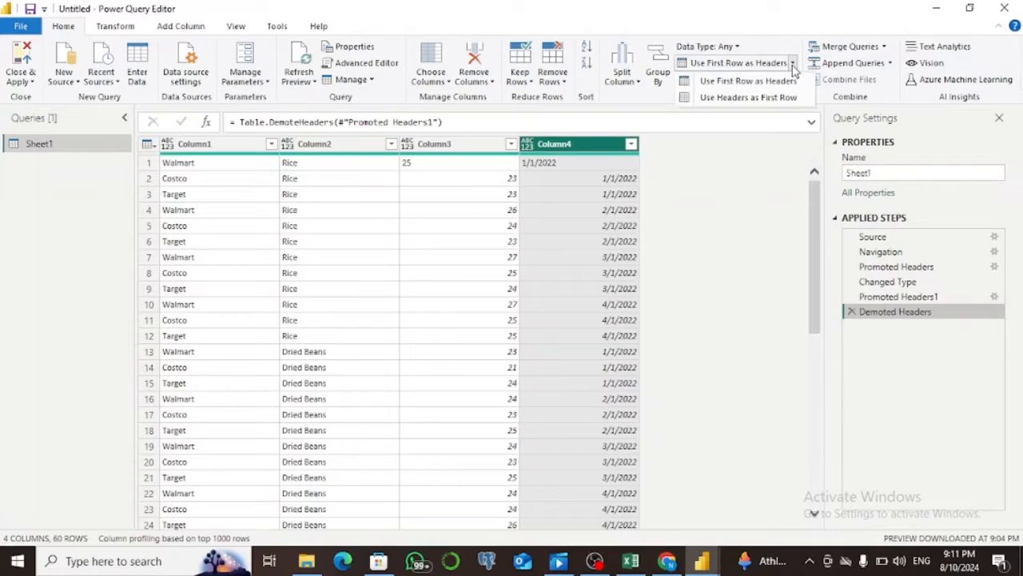
{"action": "left_click", "coordinate": [780, 96]}
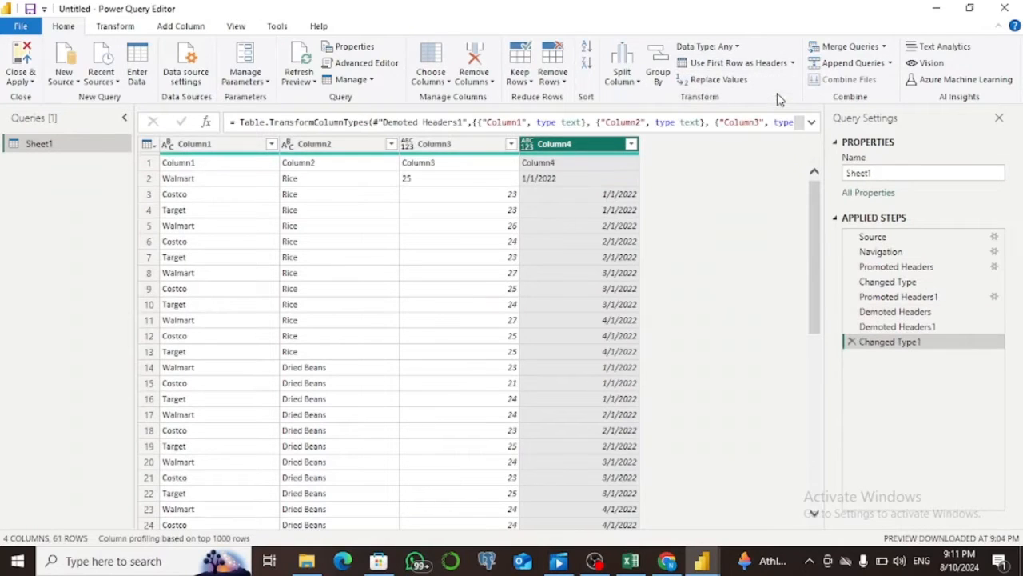
{"action": "left_click", "coordinate": [851, 342]}
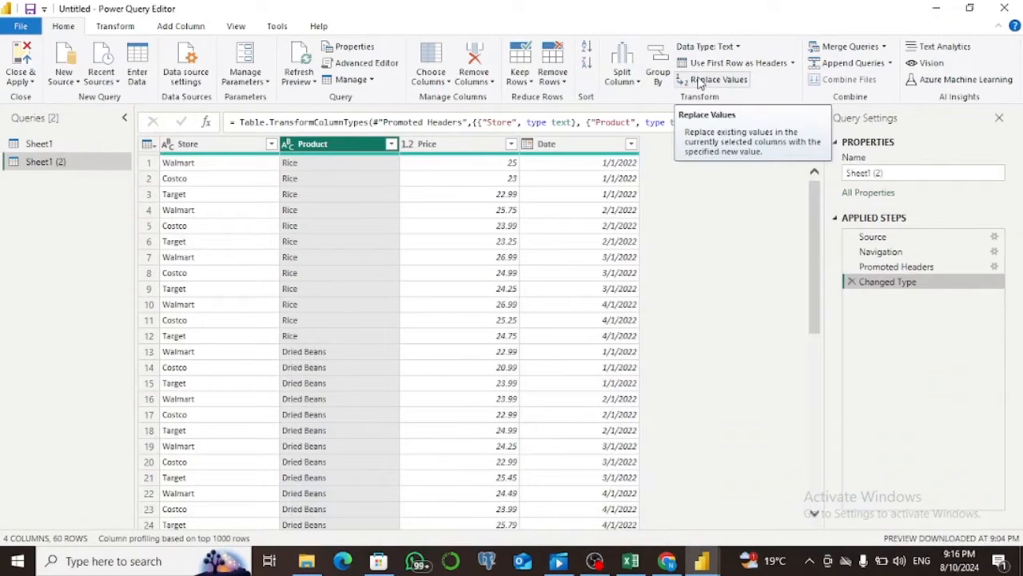
Try replacing Rice with 2 in the Product column of Sheet1 (2), and delete the Replaced Value step.
{"action": "left_click", "coordinate": [700, 83]}
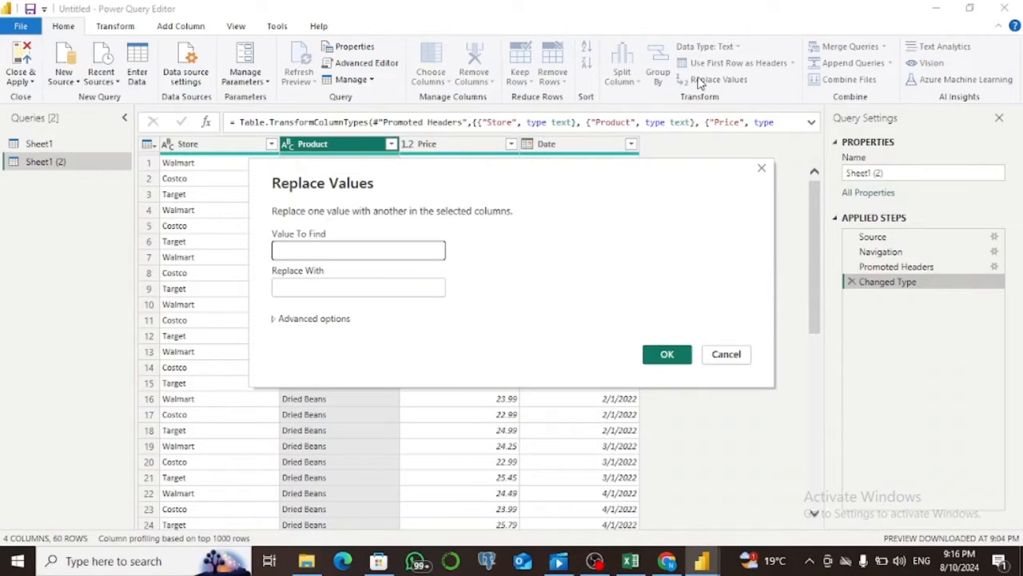
{"action": "type", "text": "Rice"}
{"action": "left_click", "coordinate": [380, 287]}
{"action": "type", "text": "2"}
{"action": "key", "text": "Return"}
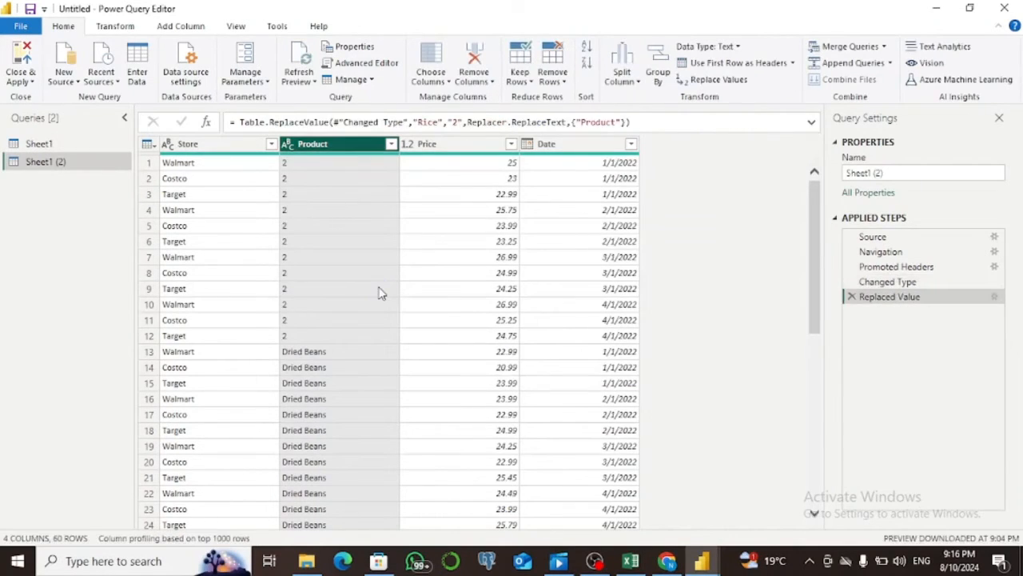
{"action": "left_click", "coordinate": [853, 296]}
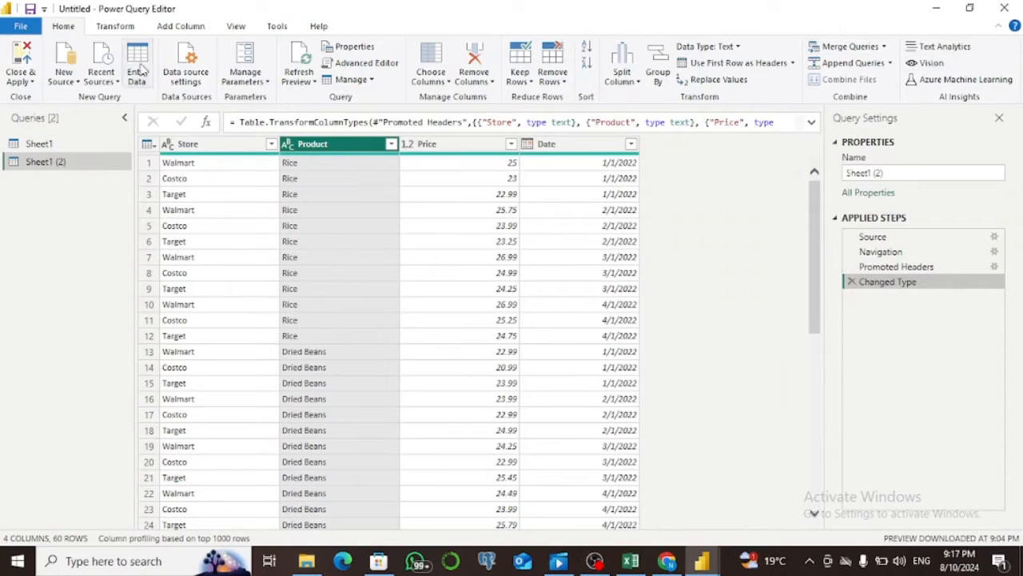
Reverse the row order of the Sheet1 (2) table six times in a row.
{"action": "left_click", "coordinate": [116, 26]}
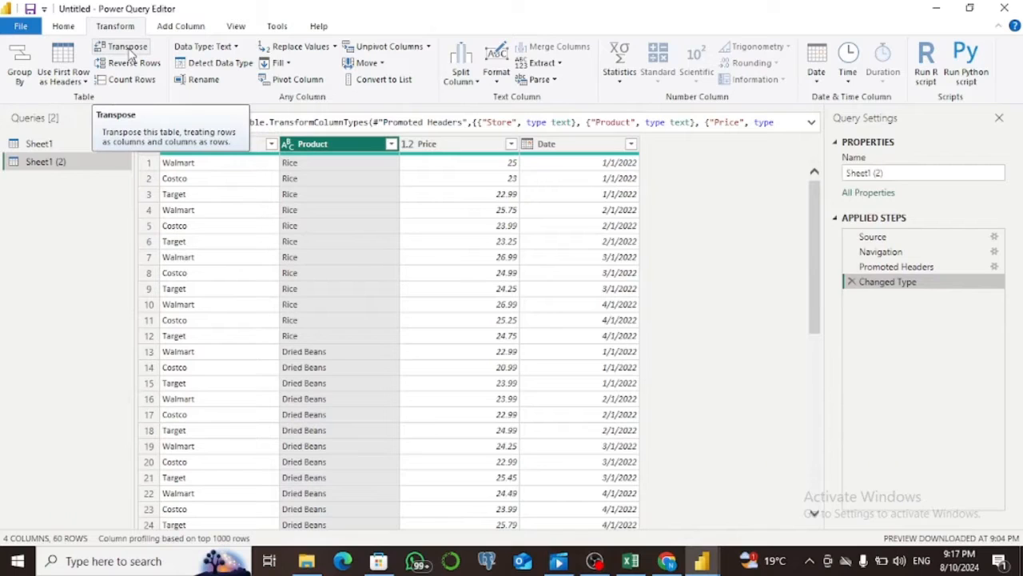
{"action": "left_click", "coordinate": [136, 64]}
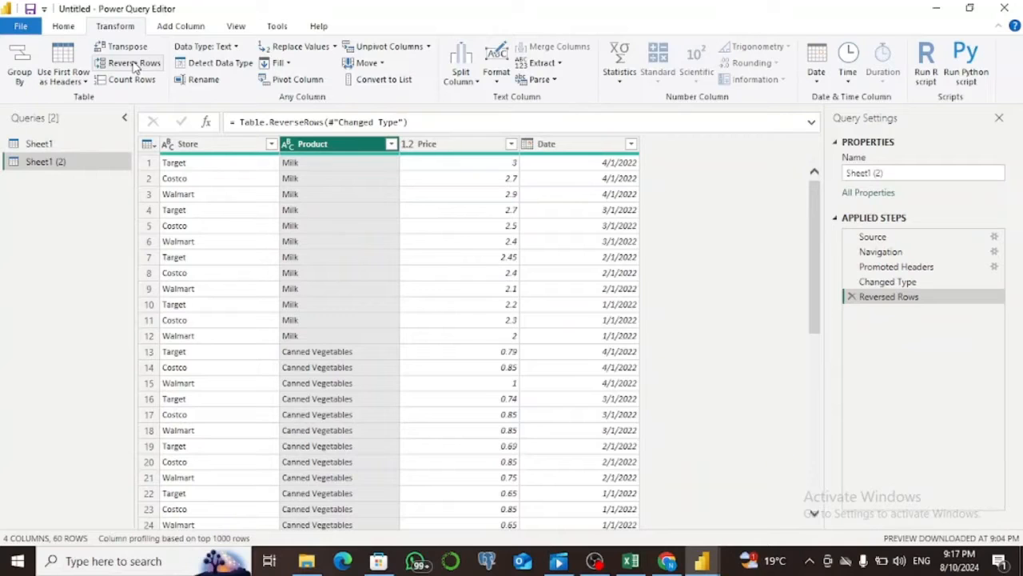
{"action": "left_click", "coordinate": [135, 64]}
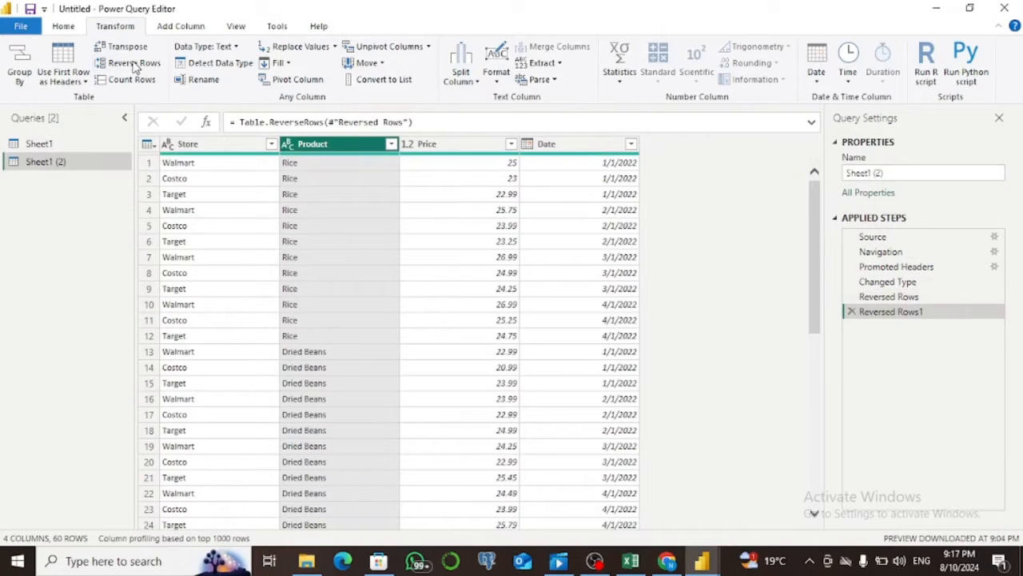
{"action": "left_click", "coordinate": [135, 64]}
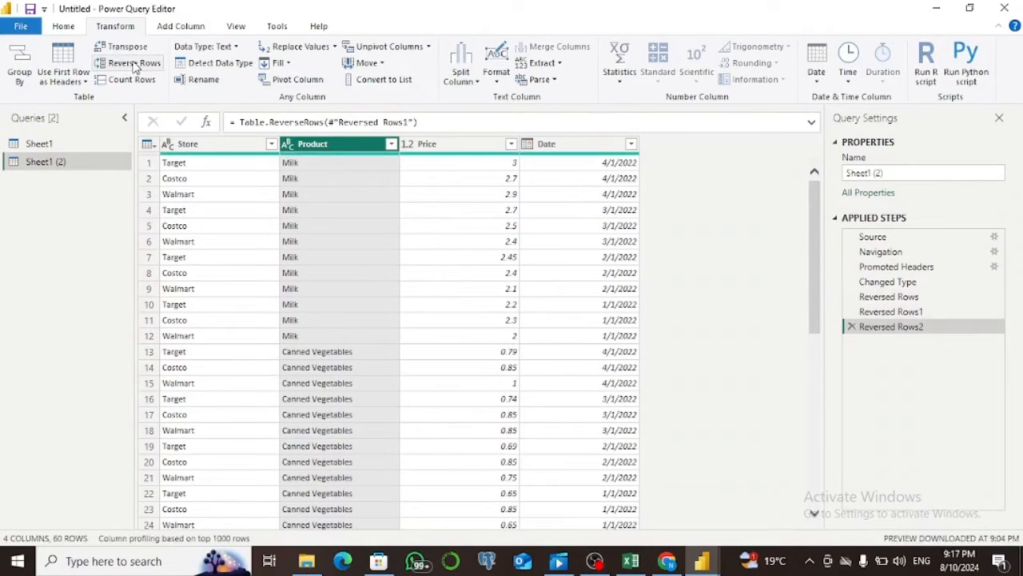
{"action": "left_click", "coordinate": [135, 64]}
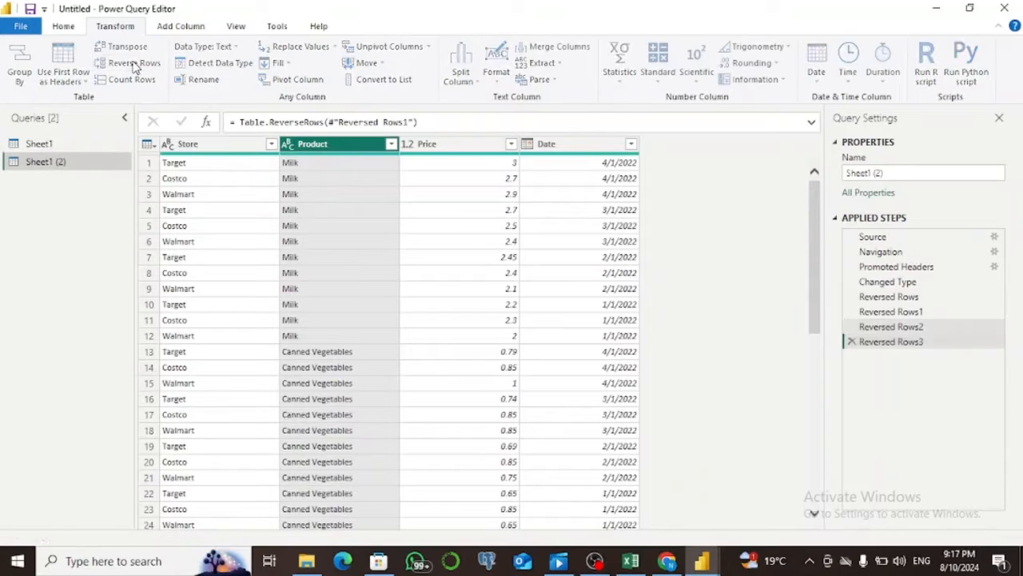
{"action": "left_click", "coordinate": [135, 64]}
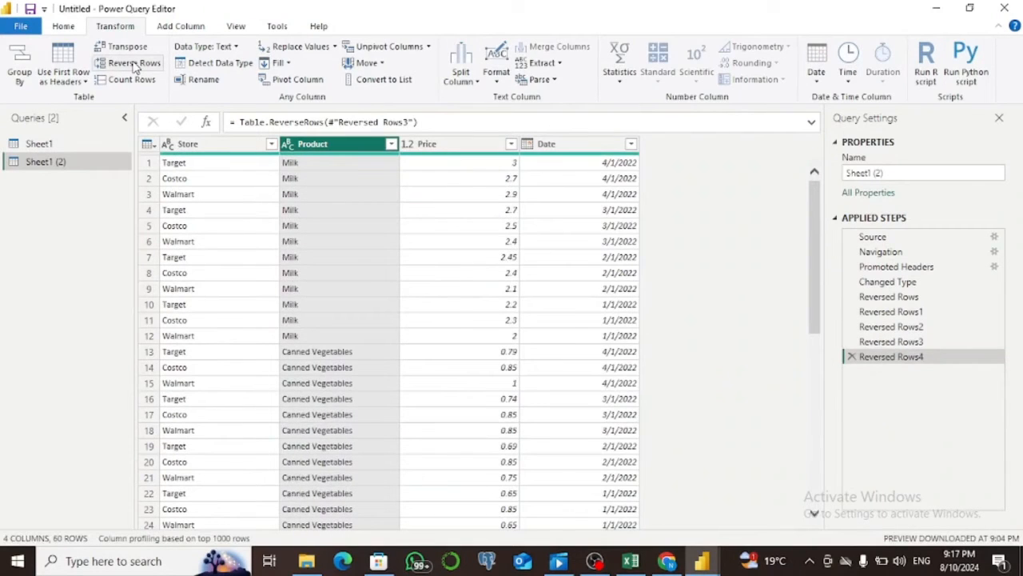
{"action": "left_click", "coordinate": [135, 64]}
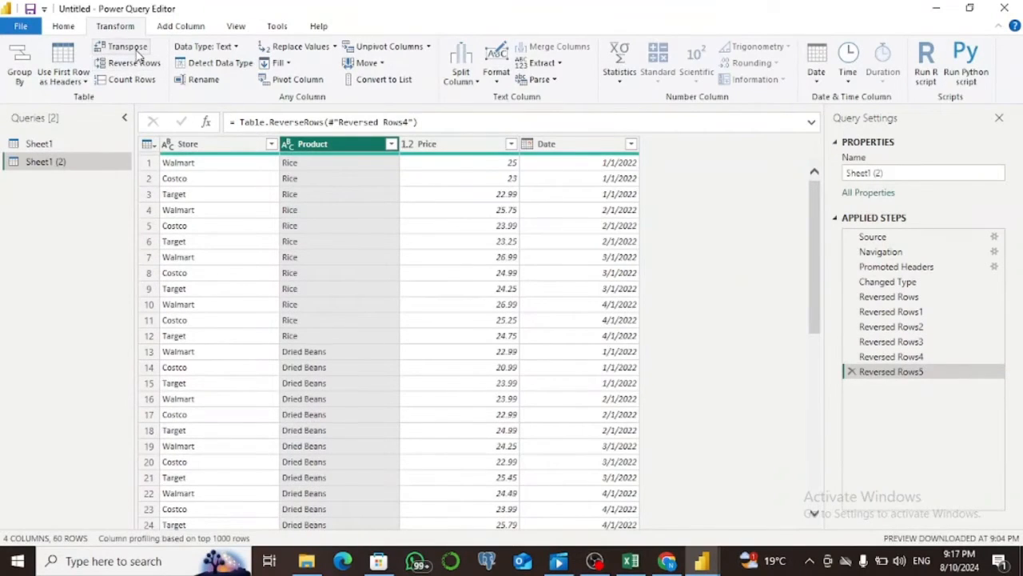
Try transposing the Sheet1 (2) table and delete the Transposed Table step.
{"action": "left_click", "coordinate": [137, 53]}
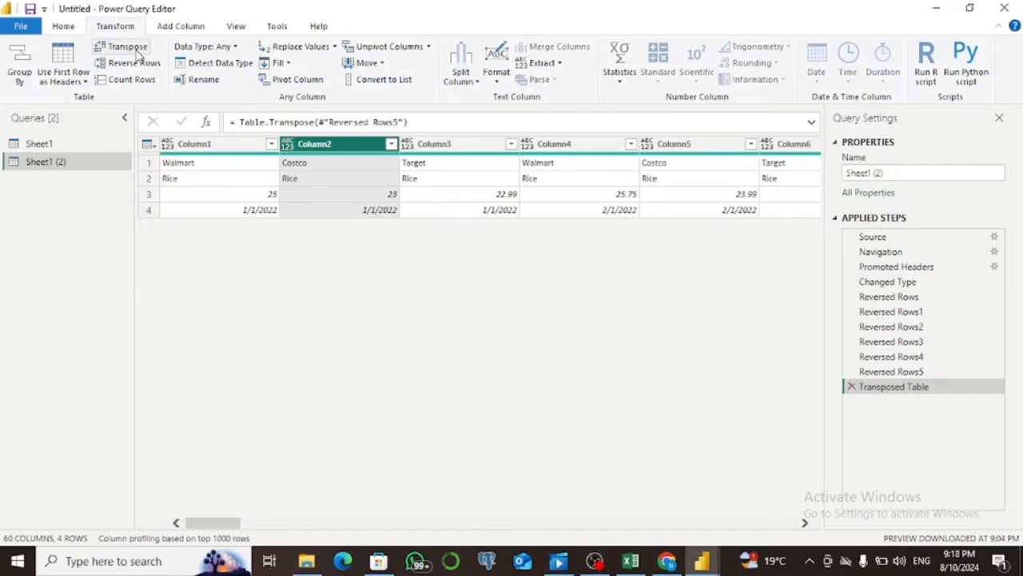
{"action": "left_click", "coordinate": [851, 386]}
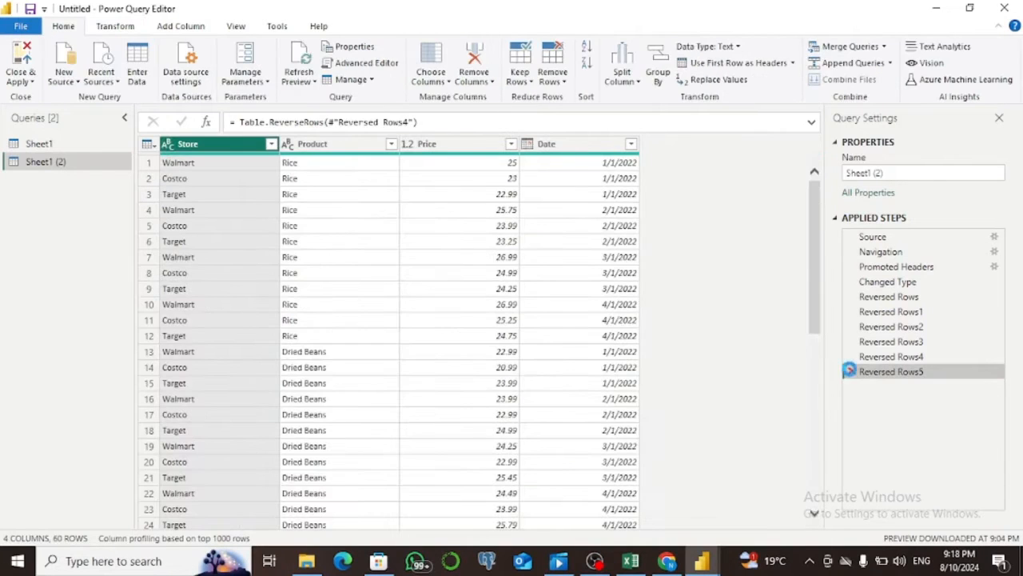
Delete the applied steps Reversed Rows5, Reversed Rows4 and Reversed Rows3 from Sheet1 (2).
{"action": "left_click", "coordinate": [851, 372]}
{"action": "left_click", "coordinate": [851, 357]}
{"action": "left_click", "coordinate": [852, 341]}
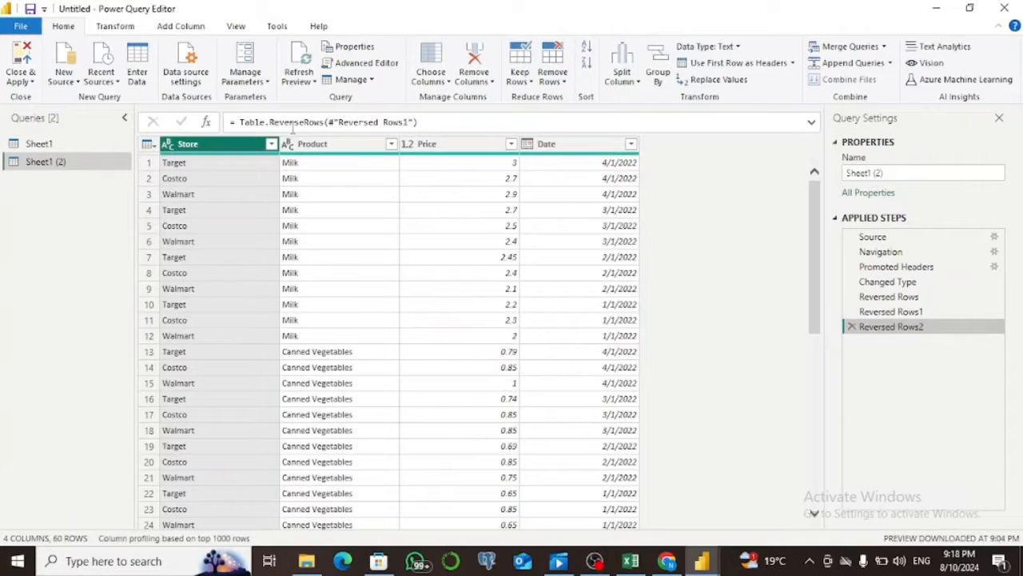
Fill empty cells in the Store column down and also up.
{"action": "left_click", "coordinate": [116, 27]}
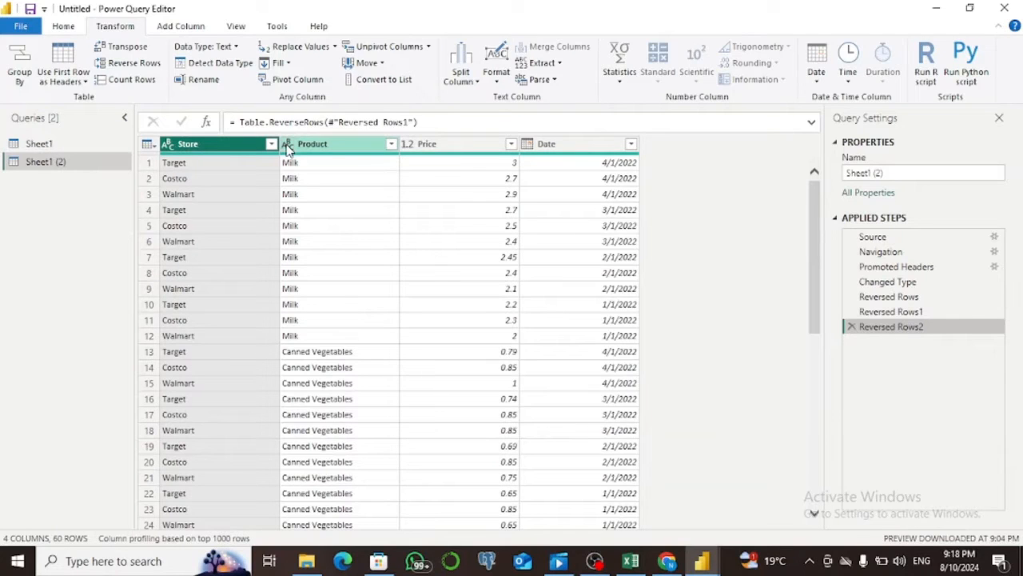
{"action": "left_click", "coordinate": [292, 66]}
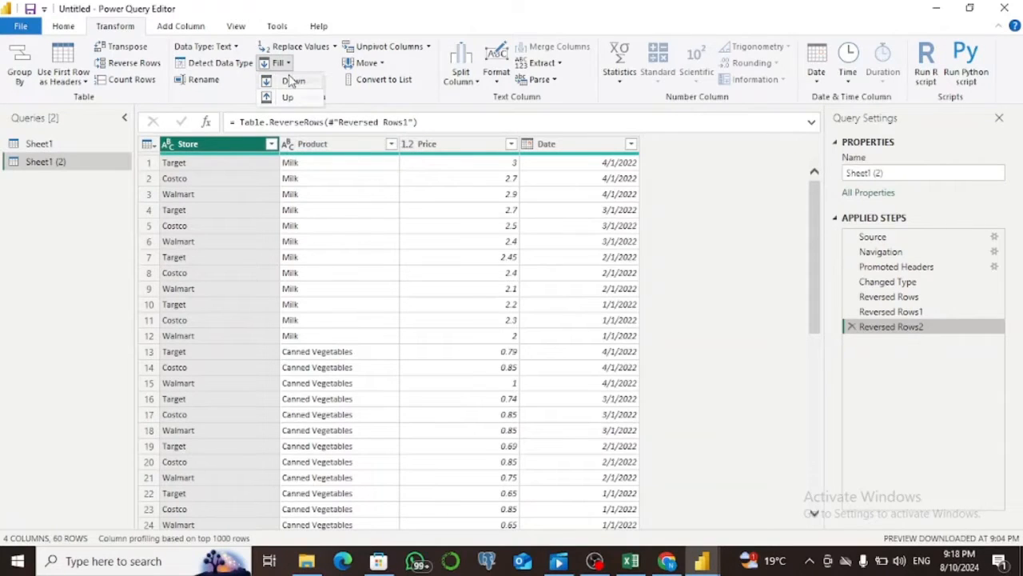
{"action": "left_click", "coordinate": [293, 81]}
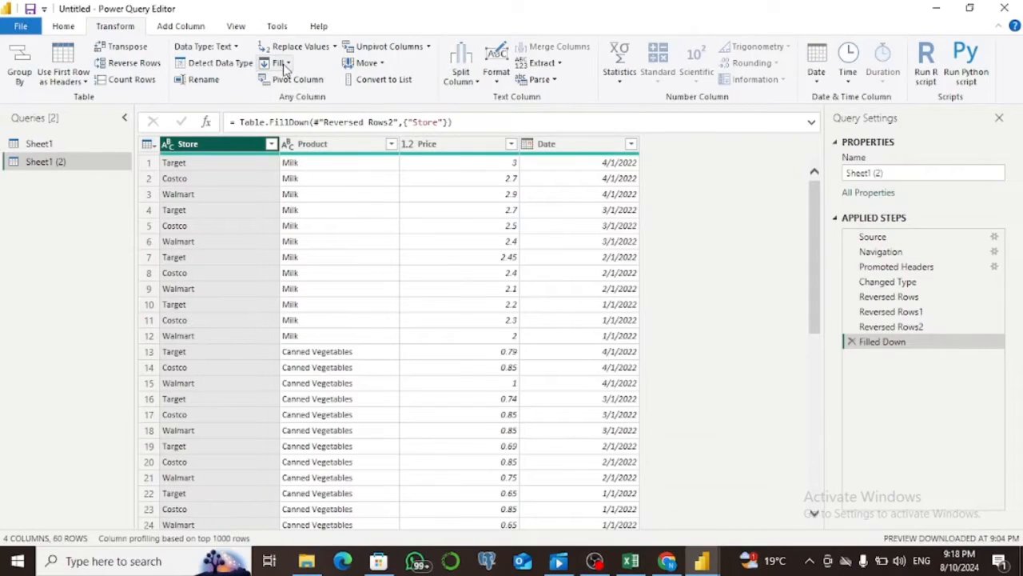
{"action": "left_click", "coordinate": [287, 66]}
{"action": "left_click", "coordinate": [286, 97]}
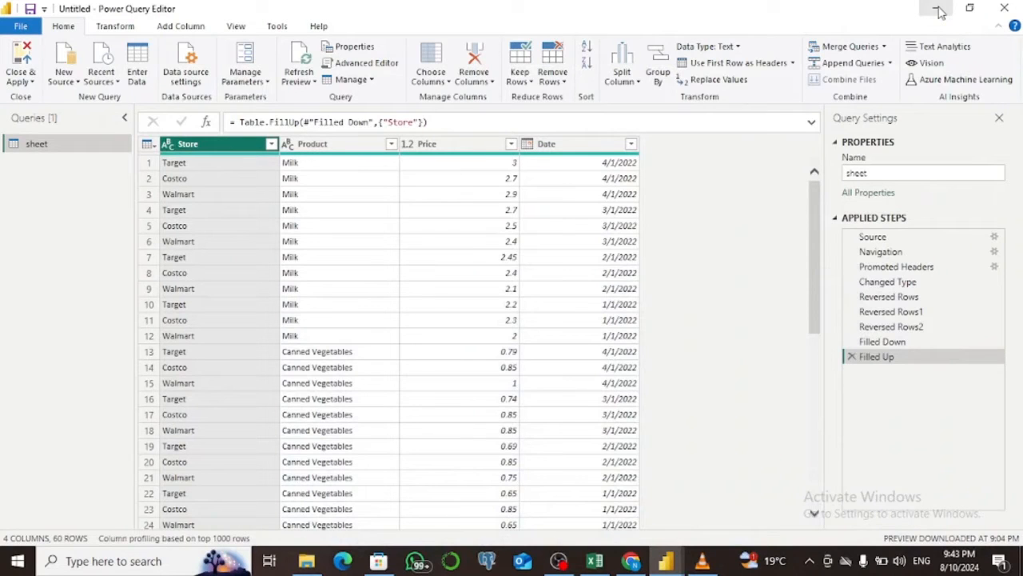
{"action": "left_click", "coordinate": [192, 29]}
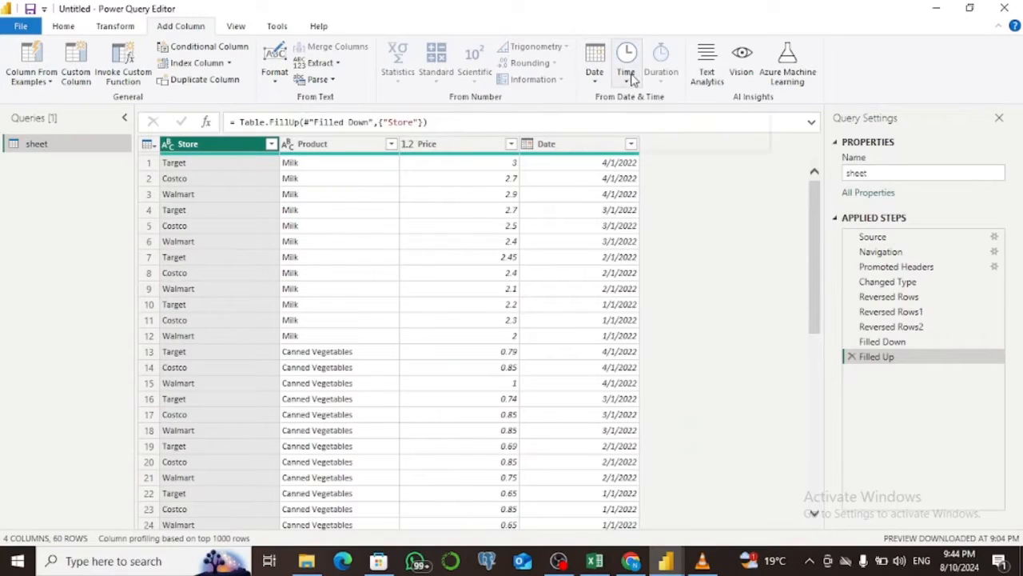
{"action": "left_click", "coordinate": [236, 30]}
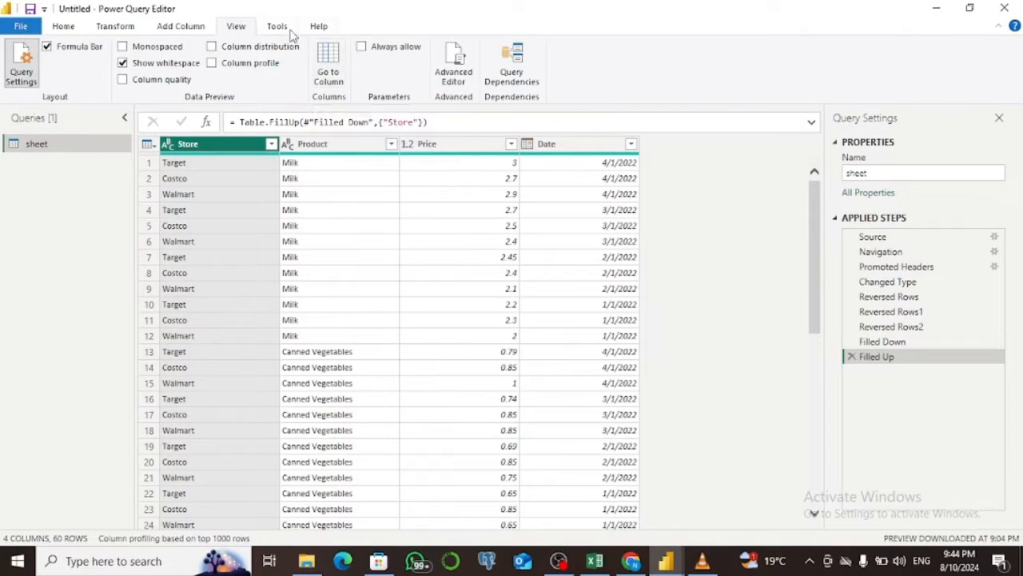
{"action": "left_click", "coordinate": [276, 27]}
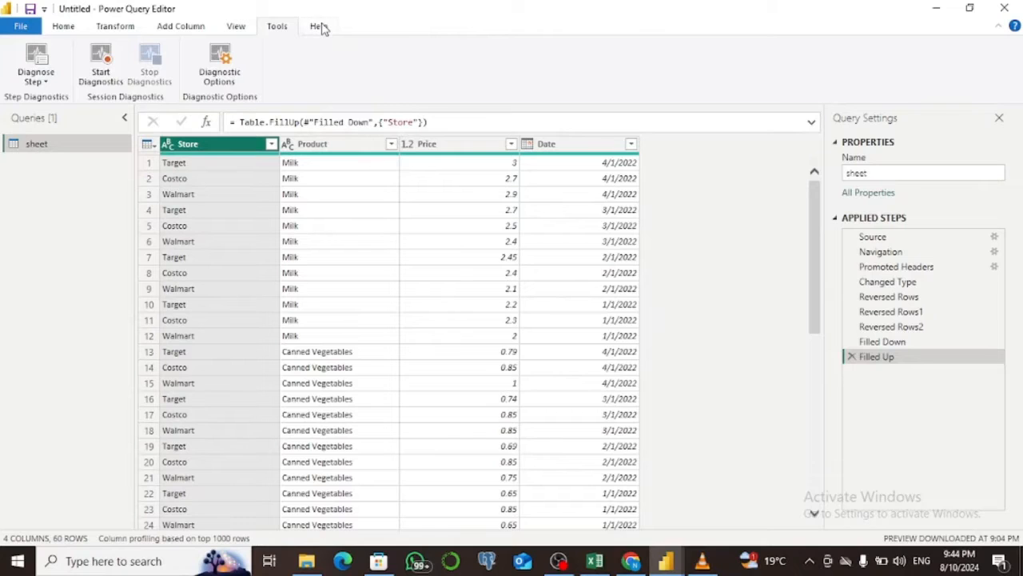
{"action": "left_click", "coordinate": [319, 26]}
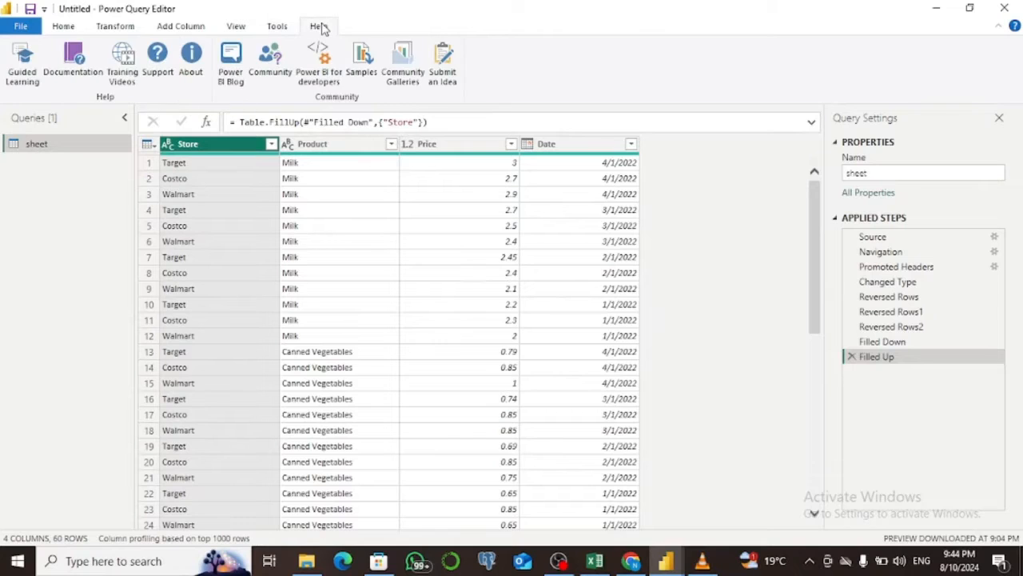
{"action": "left_click", "coordinate": [64, 26]}
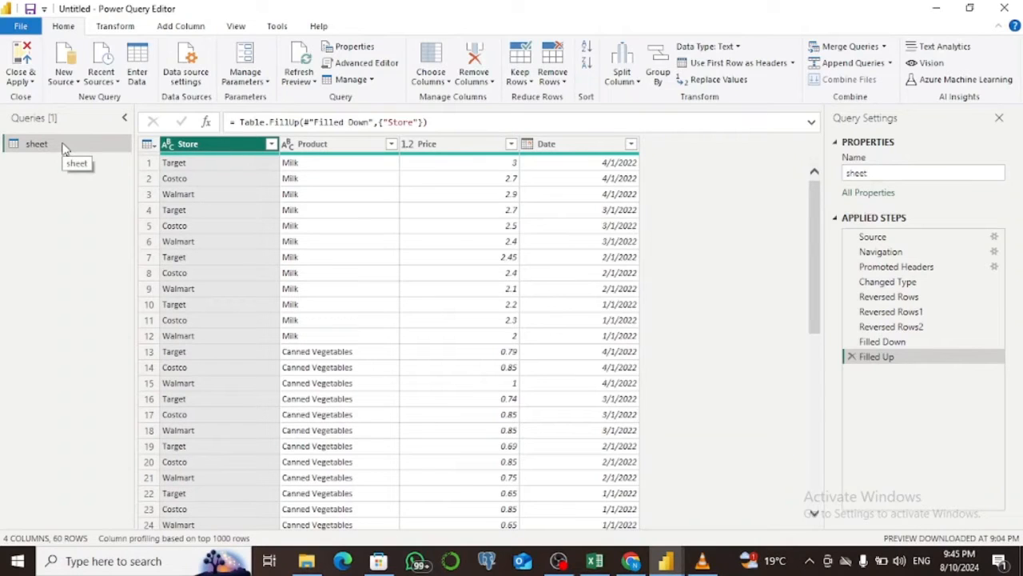
Rename the sheet query to Items, then apply the query changes and close Power Query Editor.
{"action": "double_click", "coordinate": [854, 174]}
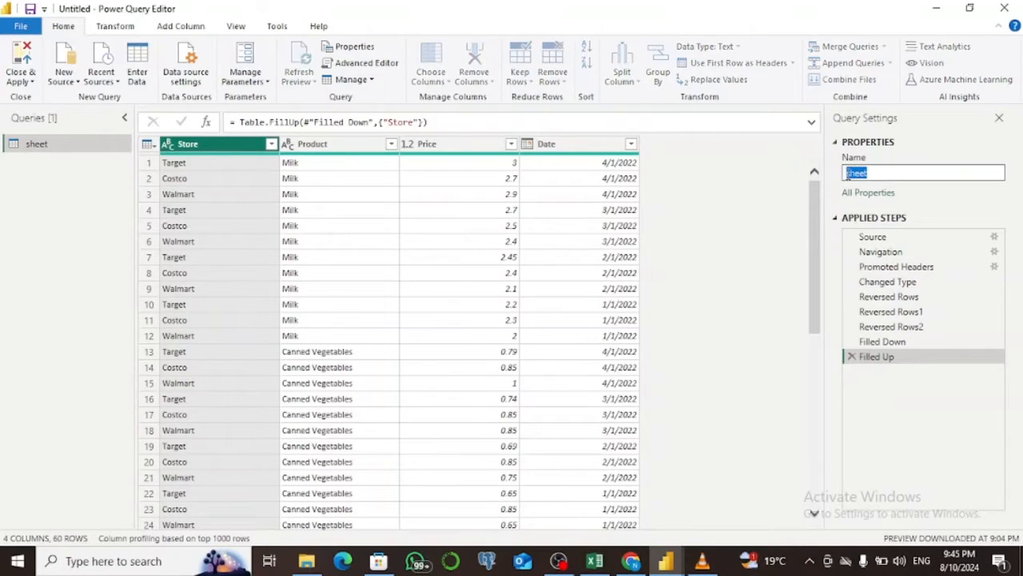
{"action": "key", "text": "BackSpace"}
{"action": "type", "text": "Items"}
{"action": "key", "text": "Return"}
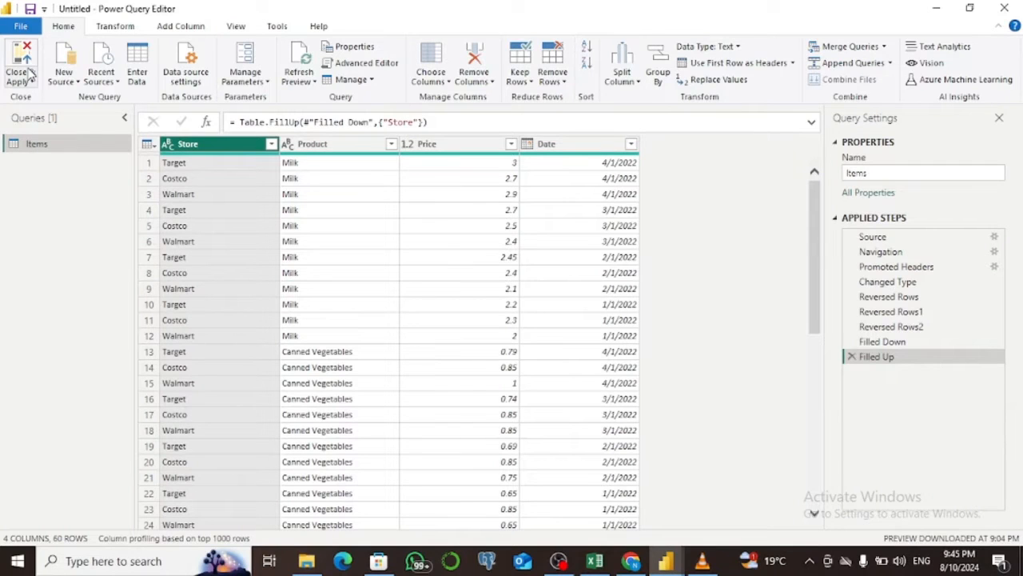
{"action": "left_click", "coordinate": [24, 70]}
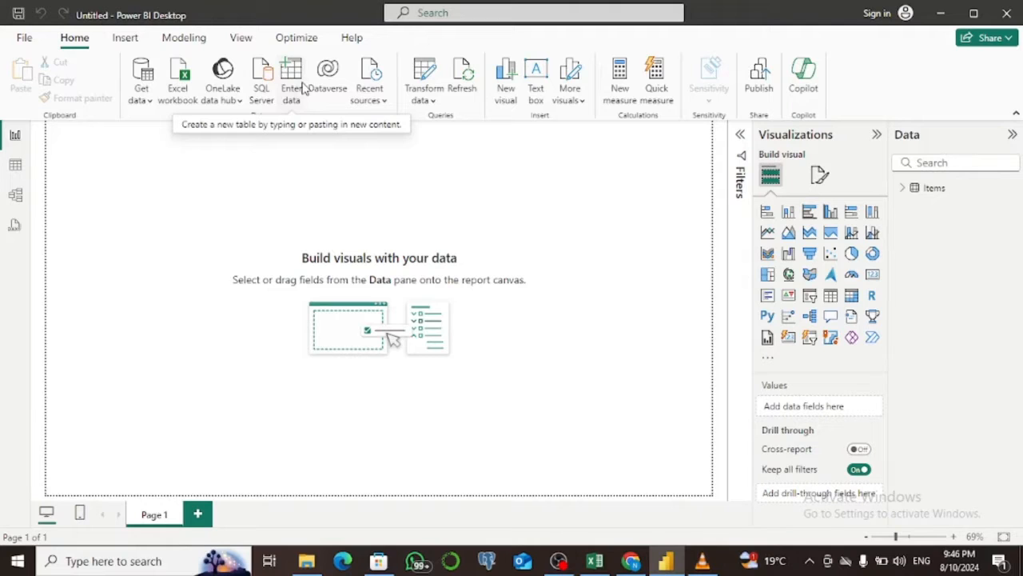
Reopen Power Query Editor to show the Items query and close it again with changes applied.
{"action": "left_click", "coordinate": [427, 76]}
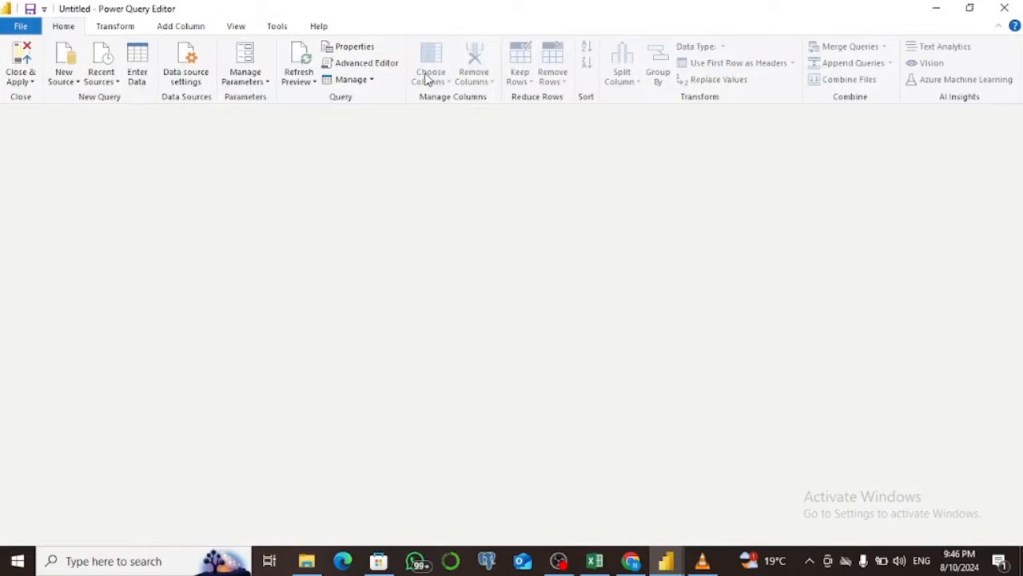
{"action": "left_click", "coordinate": [22, 64]}
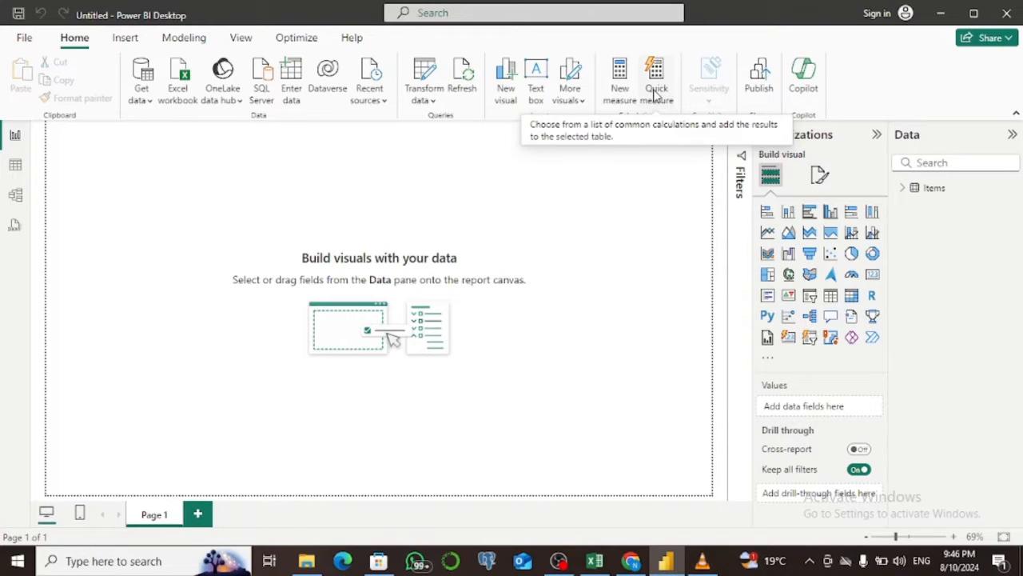
Look through the insert, modeling, view and optimize commands and the table, model and DAX query views, then return to the report view.
{"action": "left_click", "coordinate": [126, 38]}
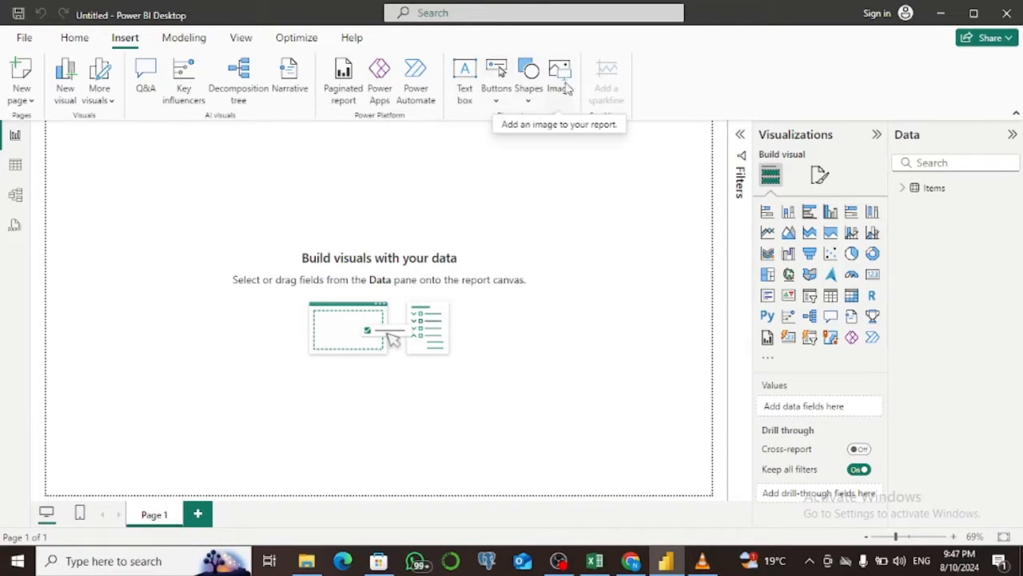
{"action": "left_click", "coordinate": [202, 42]}
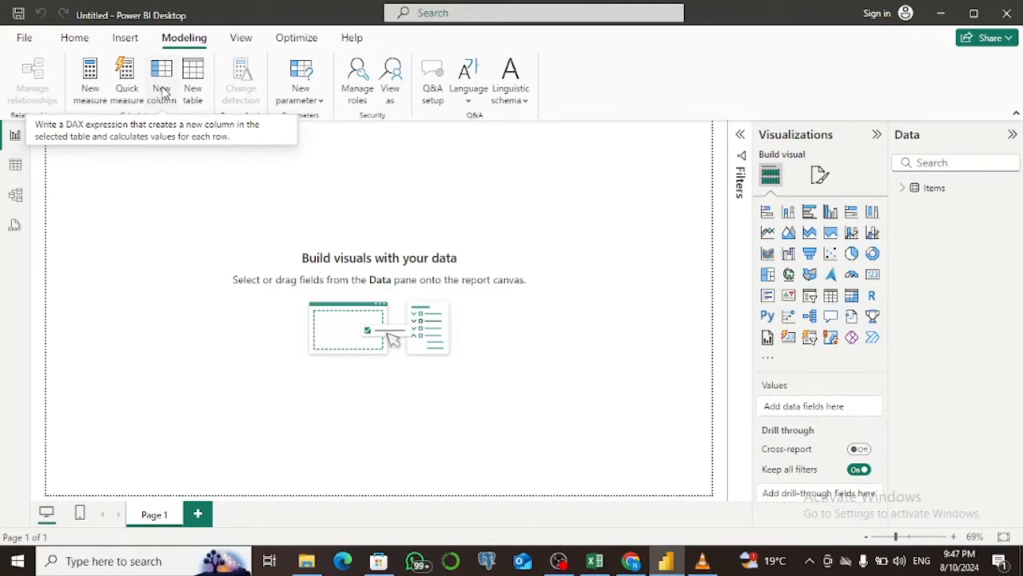
{"action": "left_click", "coordinate": [241, 40]}
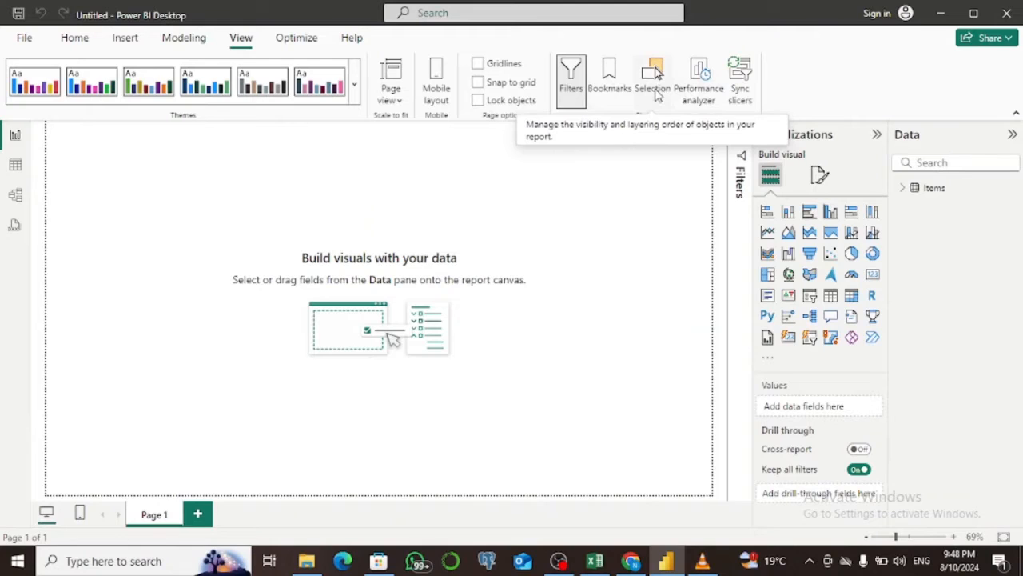
{"action": "left_click", "coordinate": [311, 42]}
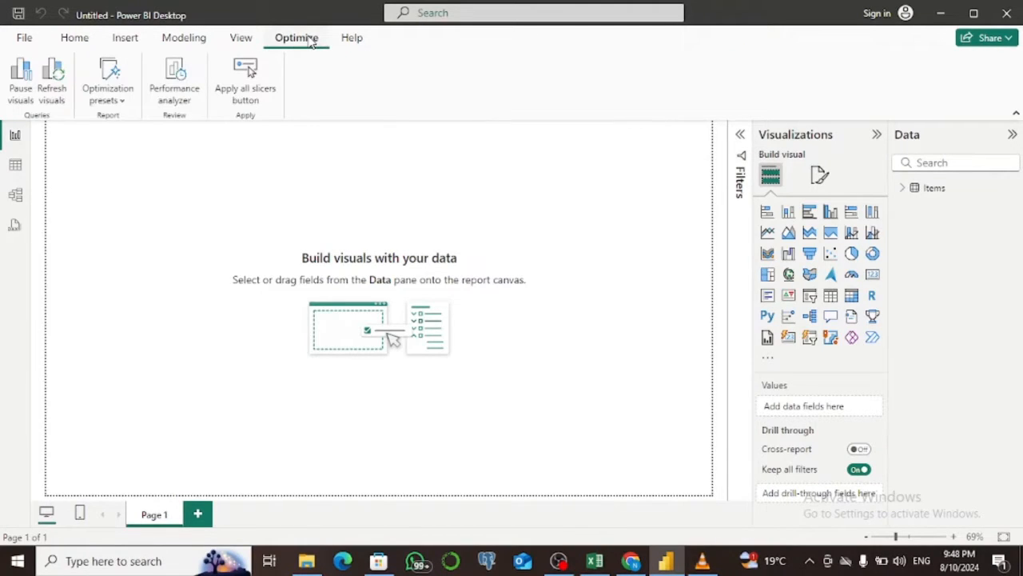
{"action": "left_click", "coordinate": [352, 41]}
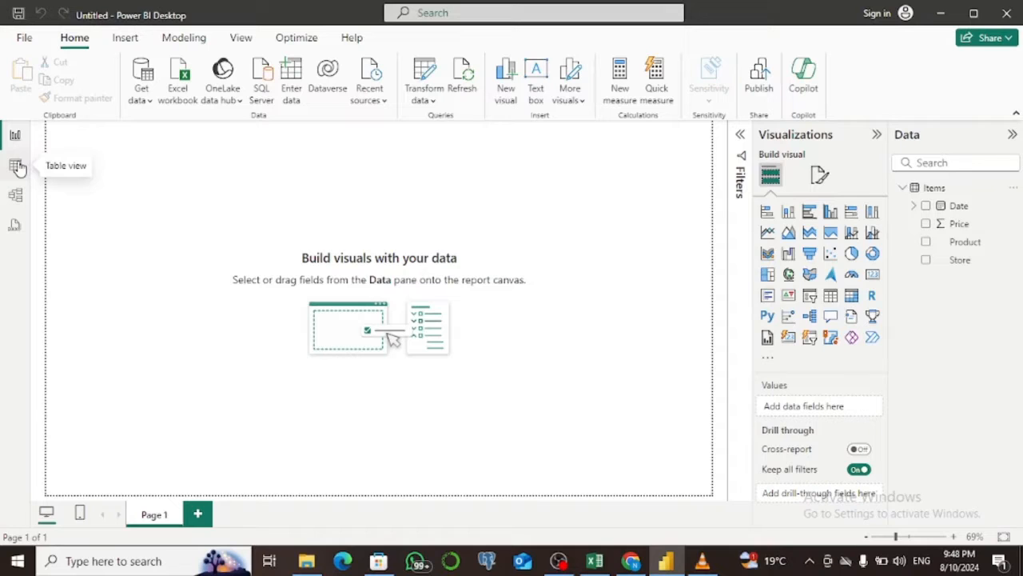
{"action": "left_click", "coordinate": [16, 165]}
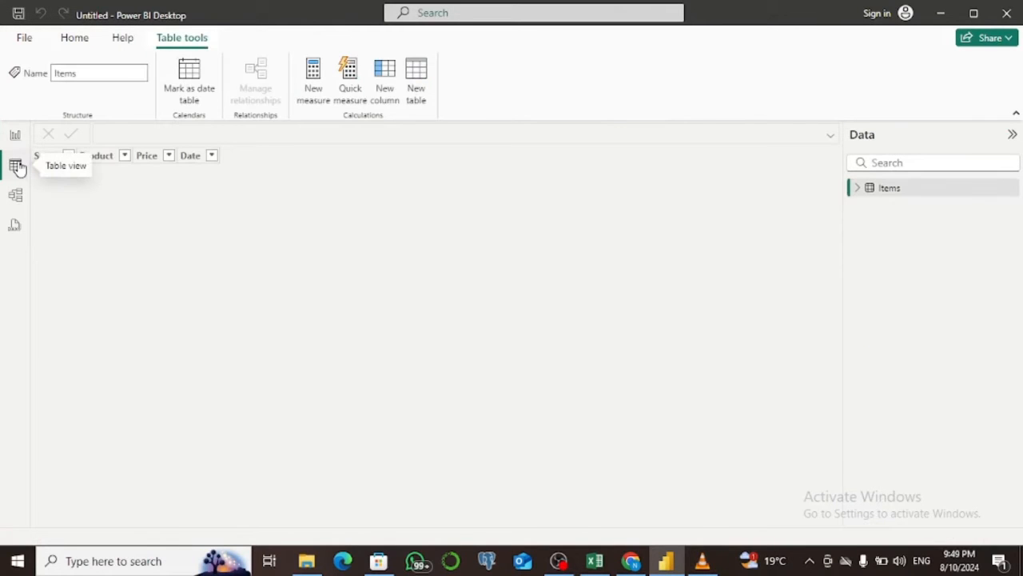
{"action": "left_click", "coordinate": [17, 196]}
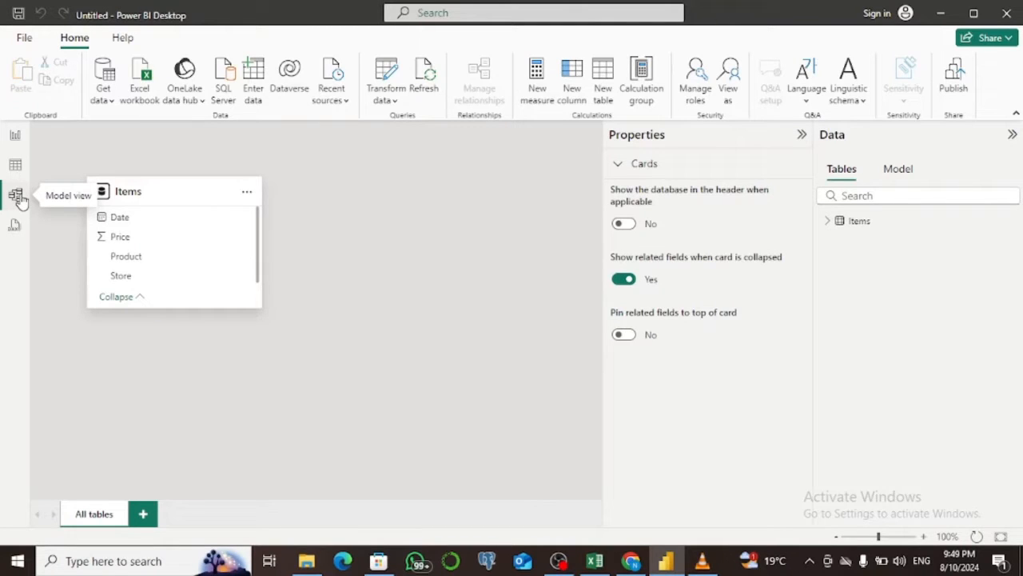
{"action": "left_click", "coordinate": [15, 225]}
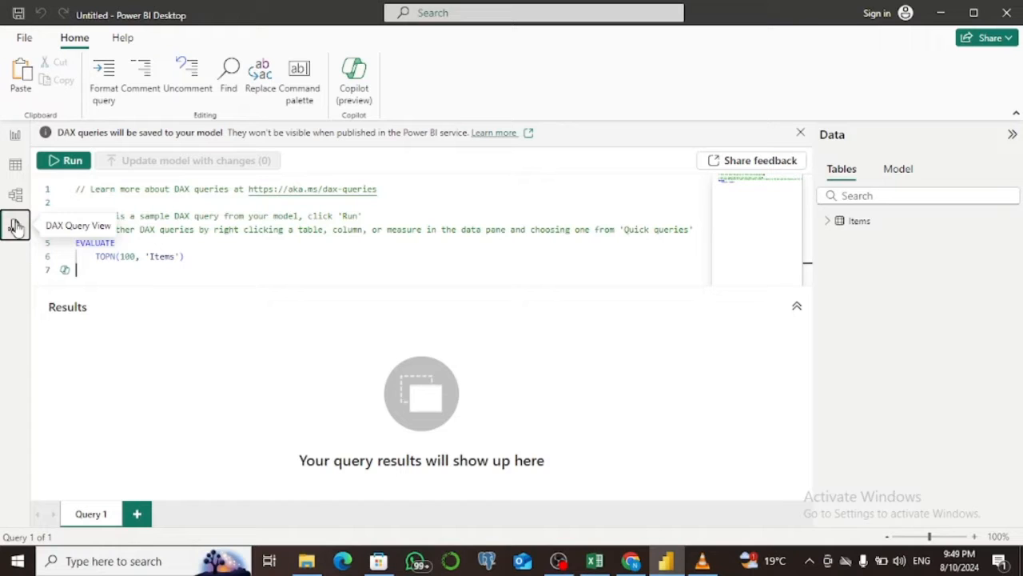
{"action": "left_click", "coordinate": [15, 138]}
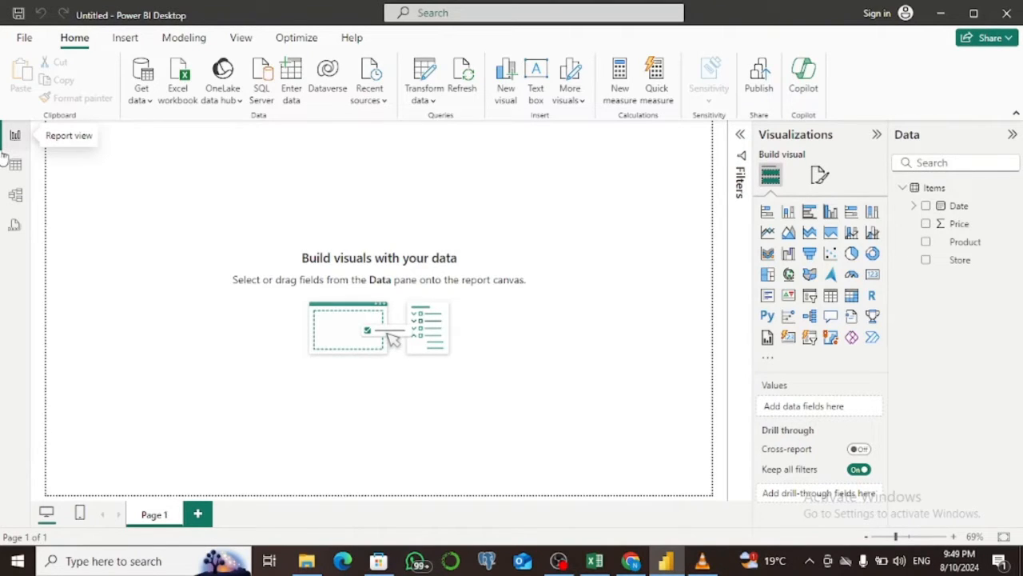
Add a table visual to the report page with the Store and Price fields and widen it.
{"action": "left_click", "coordinate": [831, 298]}
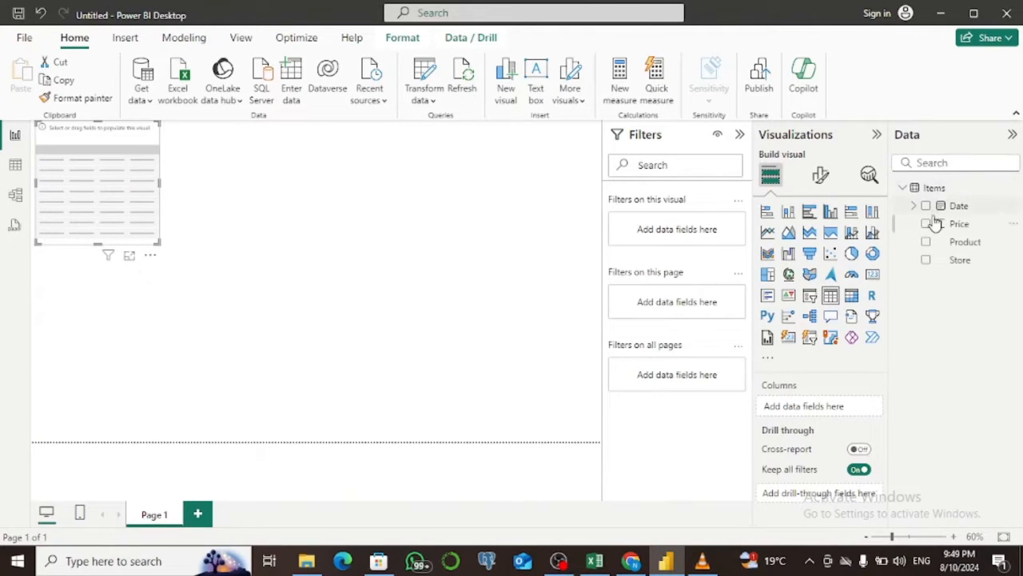
{"action": "left_click", "coordinate": [927, 261]}
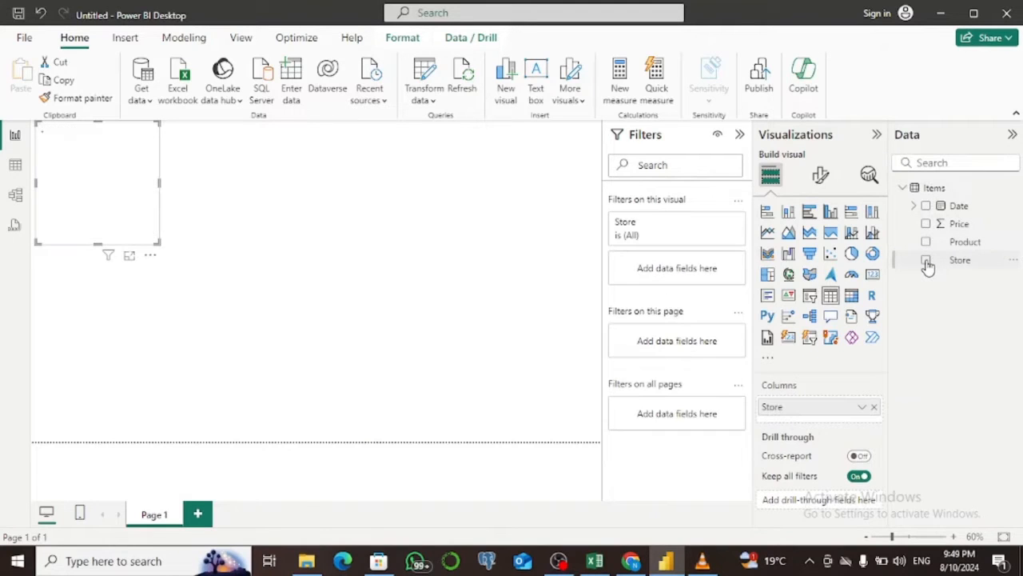
{"action": "left_click", "coordinate": [926, 225]}
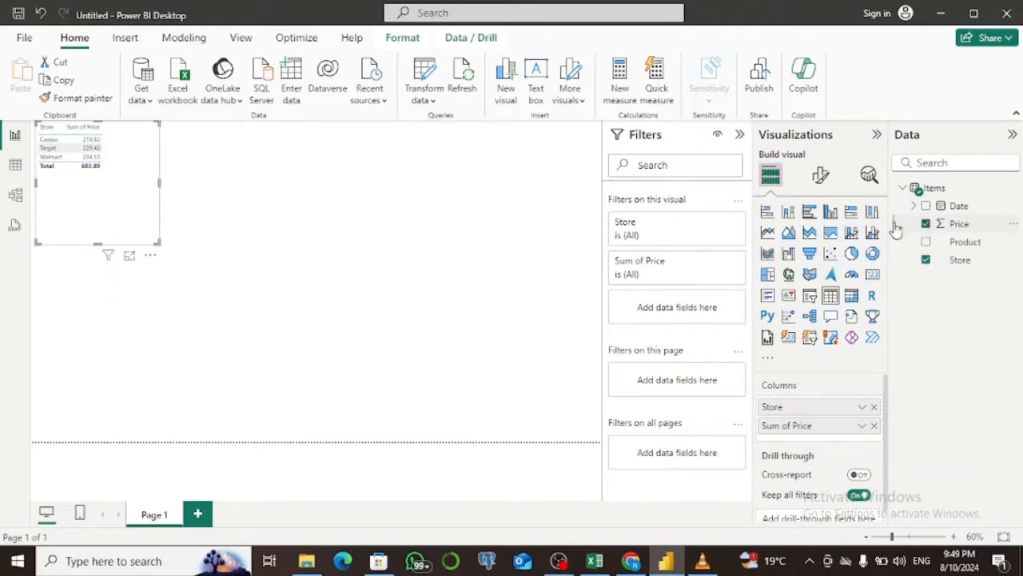
{"action": "left_click_drag", "start_coordinate": [159, 243], "coordinate": [251, 241]}
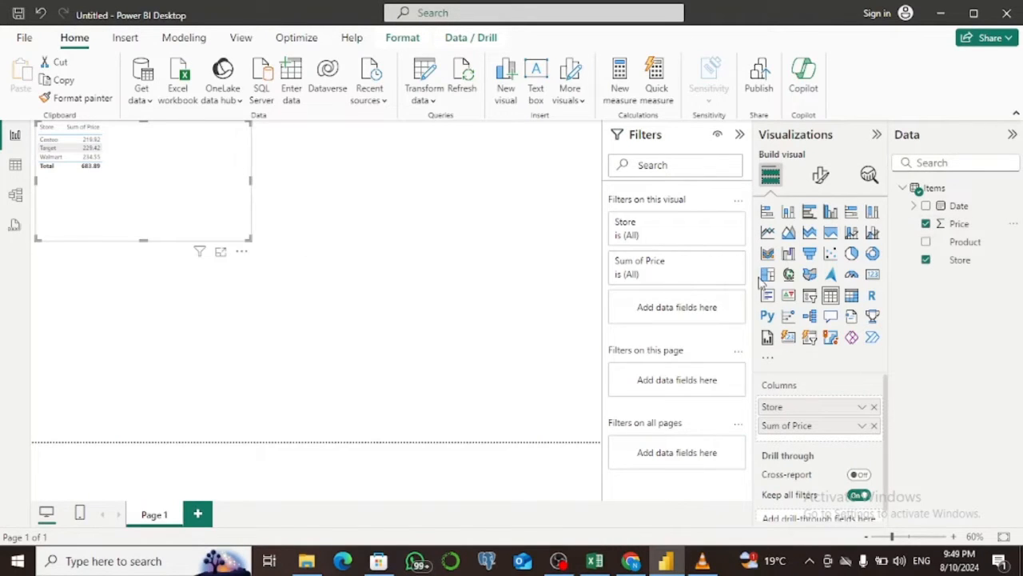
Convert the Store and Price table into a stacked column chart and enlarge it.
{"action": "left_click", "coordinate": [788, 212]}
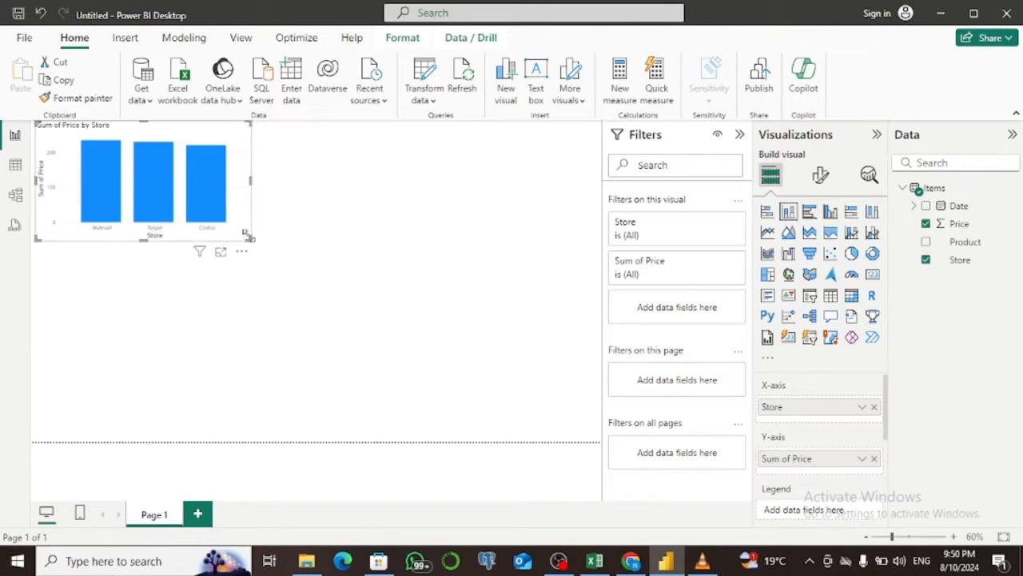
{"action": "left_click_drag", "start_coordinate": [250, 240], "coordinate": [283, 324]}
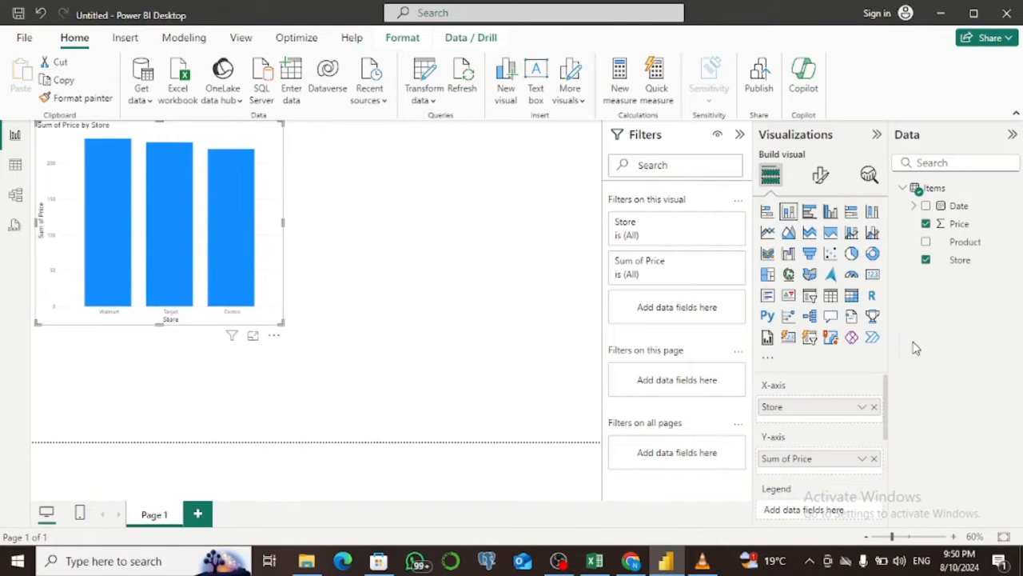
Set Store as the legend of the column chart so each store's column has its own colour.
{"action": "left_click_drag", "start_coordinate": [960, 264], "coordinate": [829, 518]}
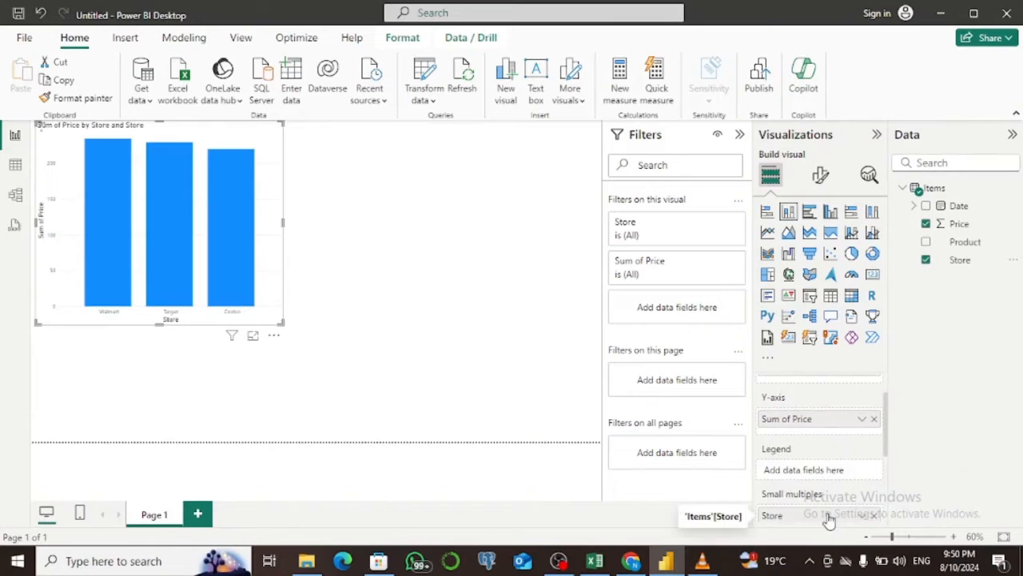
{"action": "left_click_drag", "start_coordinate": [829, 520], "coordinate": [824, 476]}
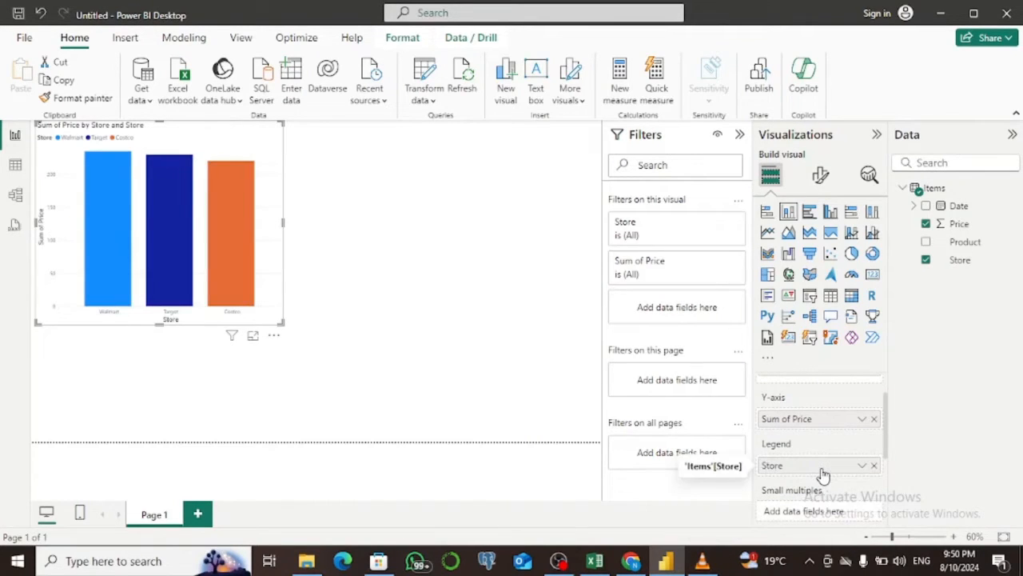
{"action": "mouse_move", "coordinate": [113, 278]}
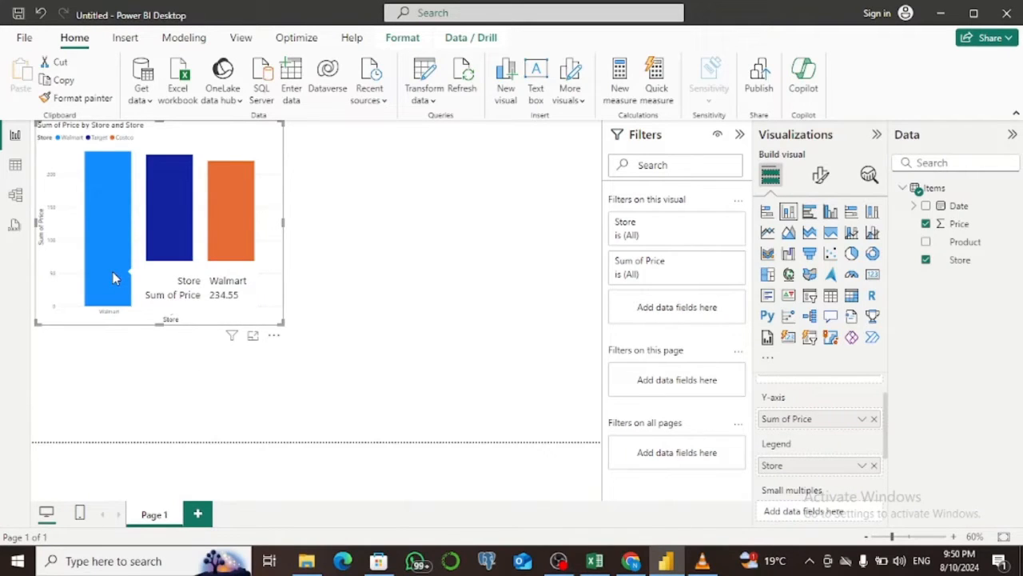
{"action": "mouse_move", "coordinate": [159, 226]}
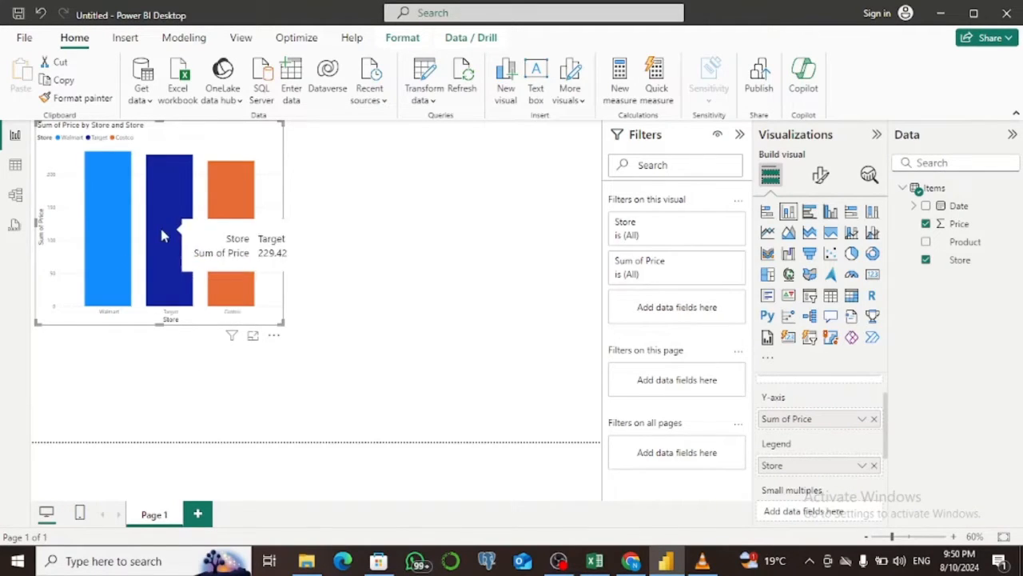
{"action": "mouse_move", "coordinate": [219, 232]}
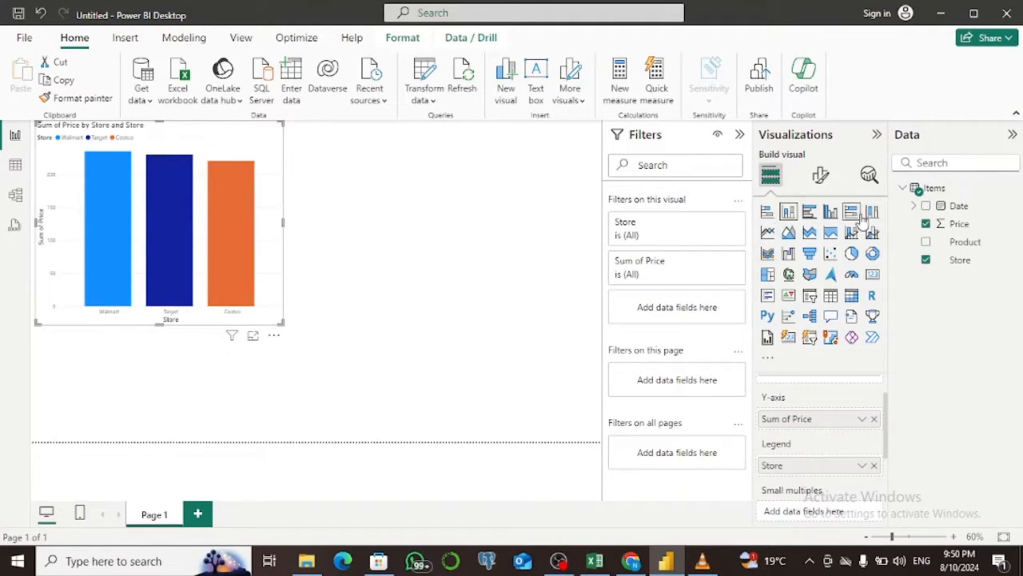
Try converting the store column chart into a table and undo the conversion.
{"action": "left_click", "coordinate": [830, 297]}
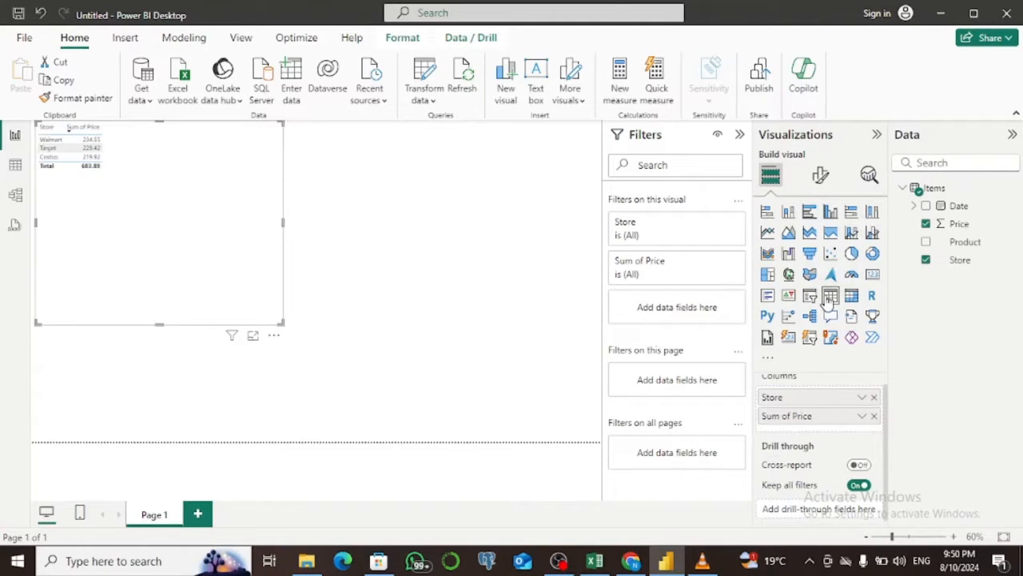
{"action": "key", "text": "ctrl+z"}
Deselect the column chart and add a separate table visual containing the Price and Product fields.
{"action": "left_click", "coordinate": [495, 301]}
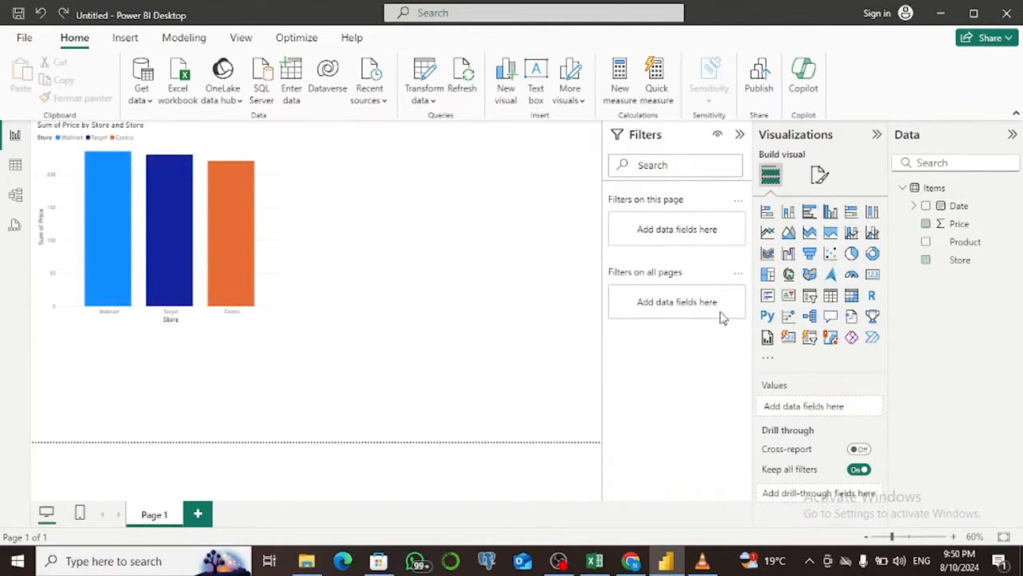
{"action": "left_click", "coordinate": [830, 296]}
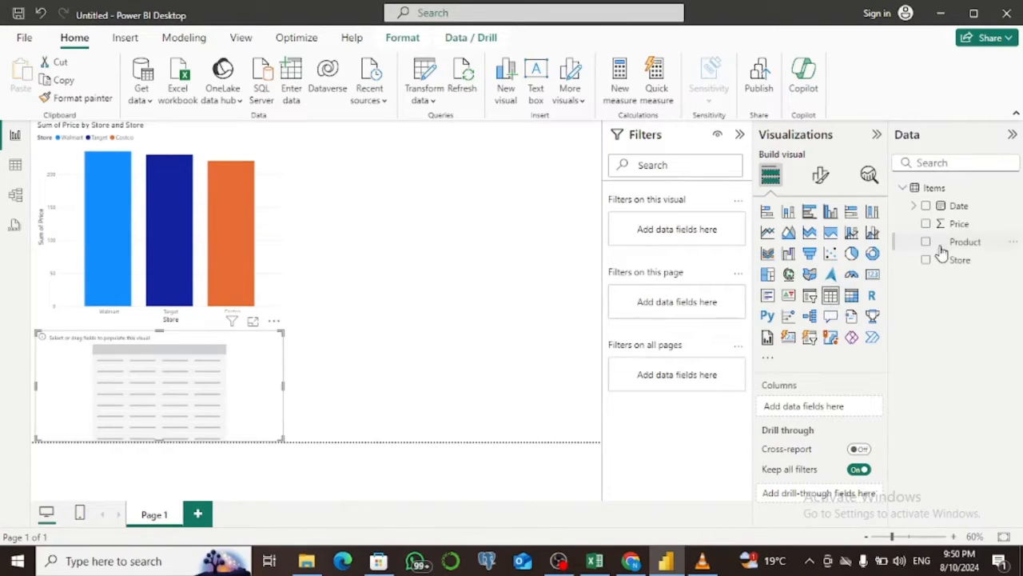
{"action": "left_click", "coordinate": [926, 225]}
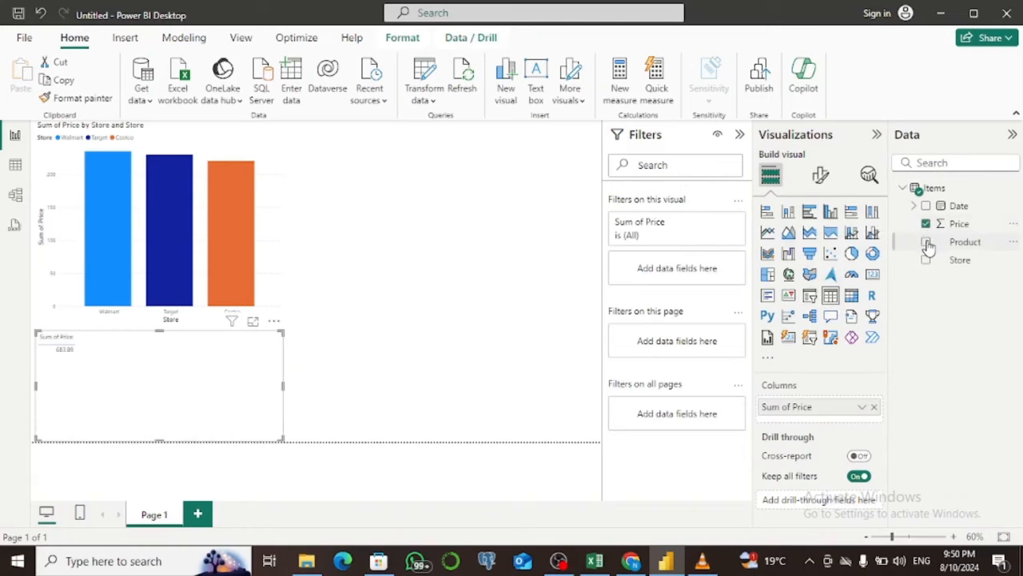
{"action": "left_click", "coordinate": [926, 242]}
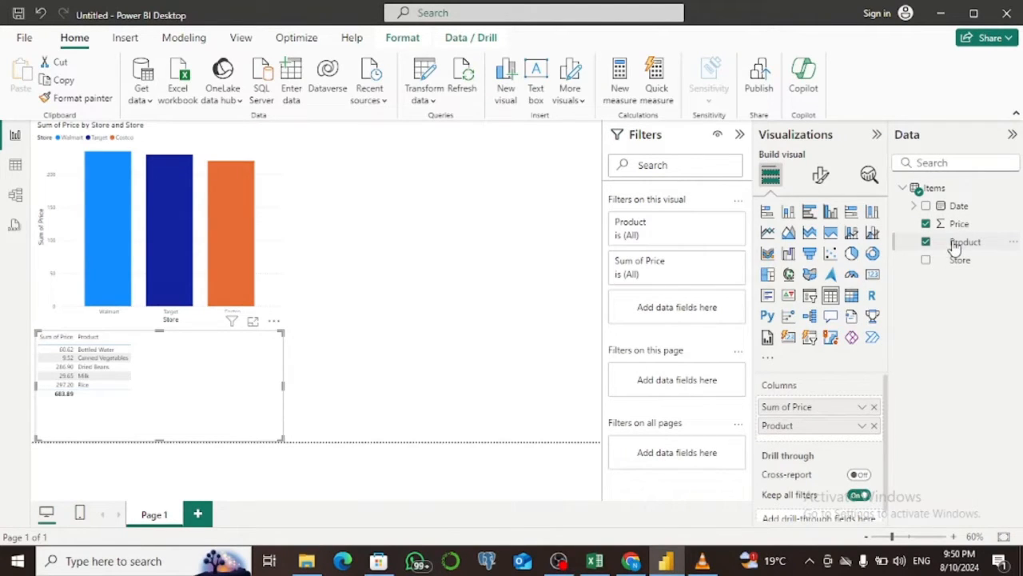
Reorder the new table's columns so that Product comes before Sum of Price, leaving Store out.
{"action": "left_click_drag", "start_coordinate": [951, 264], "coordinate": [821, 445]}
{"action": "left_click_drag", "start_coordinate": [828, 414], "coordinate": [990, 269]}
{"action": "left_click_drag", "start_coordinate": [807, 430], "coordinate": [803, 405]}
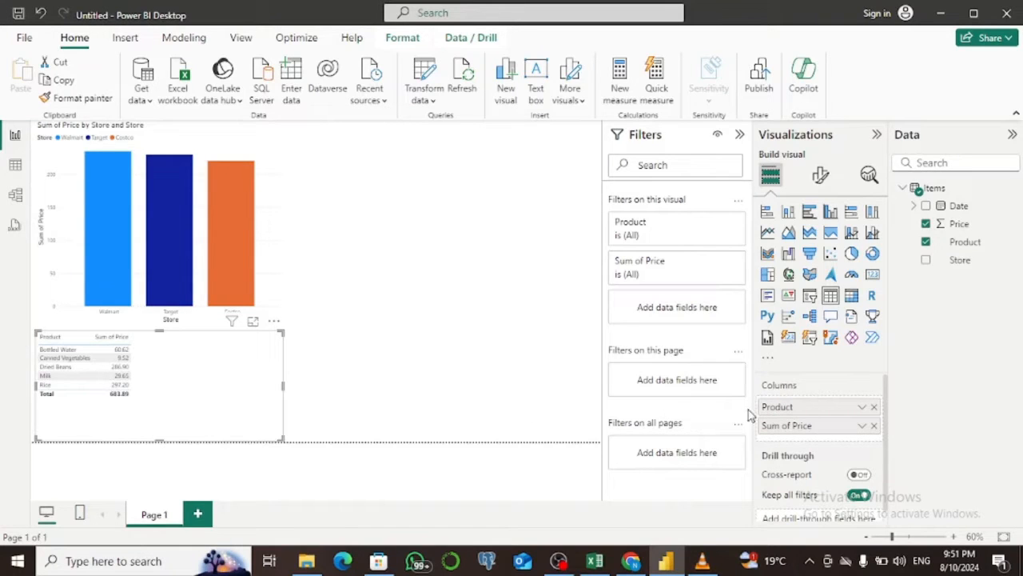
Convert the product table into a stacked column chart and set Store as its legend.
{"action": "left_click", "coordinate": [789, 214]}
{"action": "left_click_drag", "start_coordinate": [957, 260], "coordinate": [852, 499]}
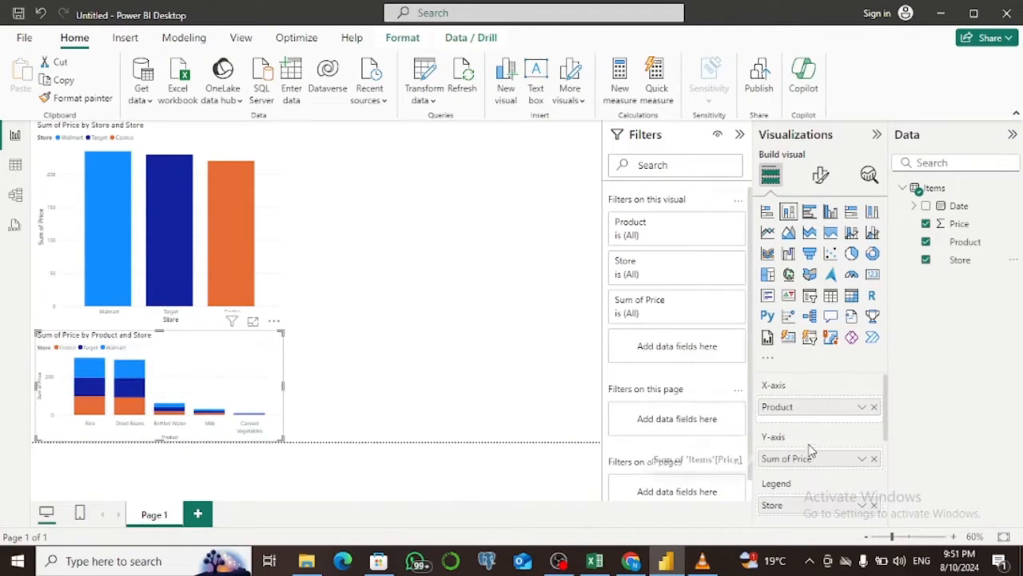
Rename the Sum of Price field on the product chart's Y-axis to Price.
{"action": "left_click", "coordinate": [863, 460]}
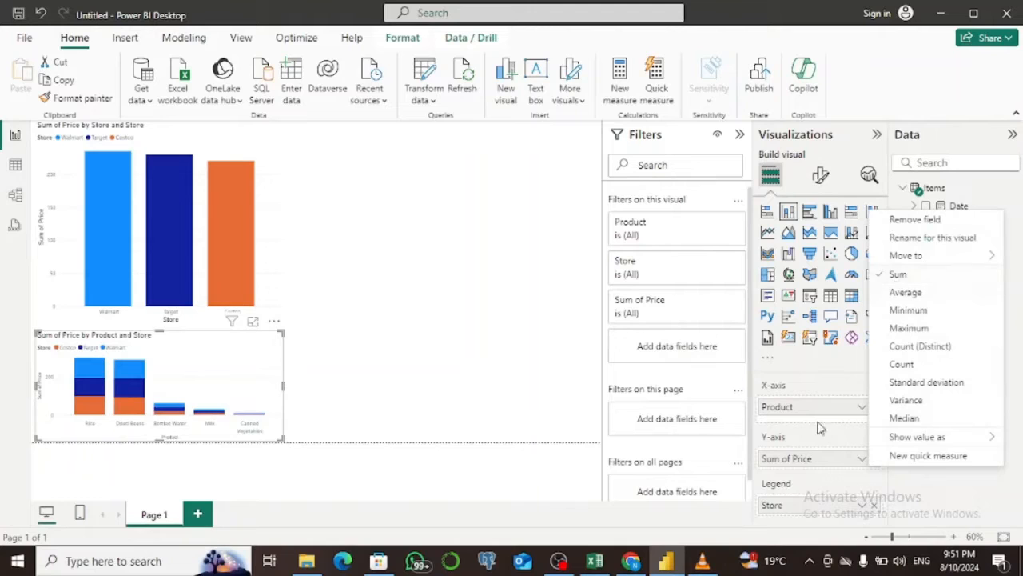
{"action": "left_click", "coordinate": [789, 464]}
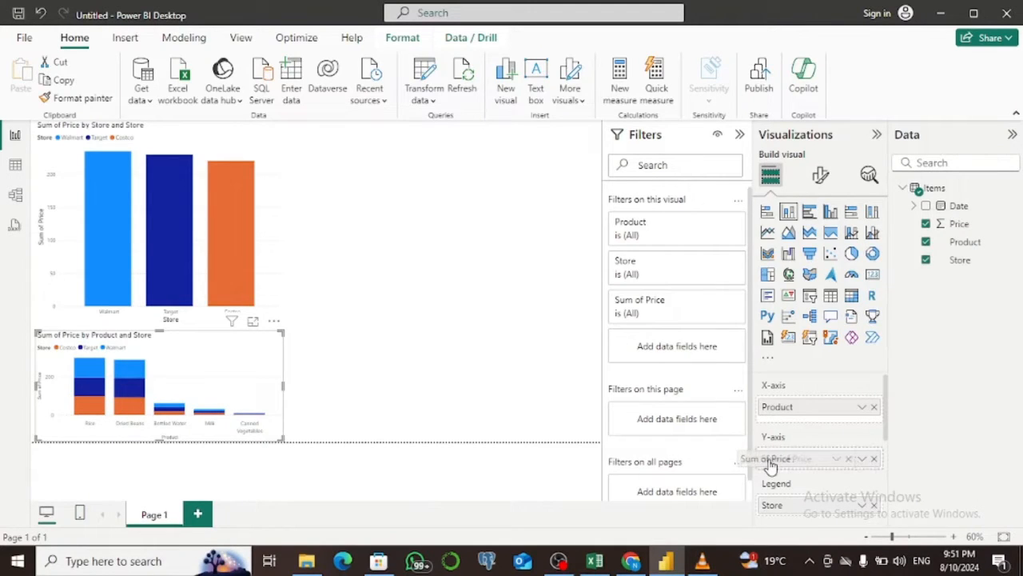
{"action": "double_click", "coordinate": [793, 462]}
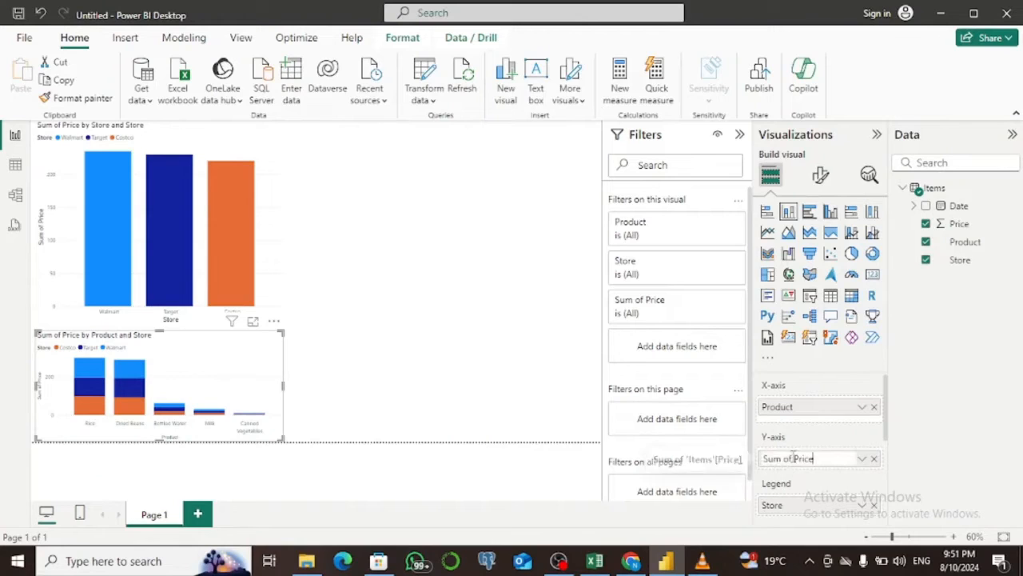
{"action": "left_click_drag", "start_coordinate": [790, 460], "coordinate": [761, 461]}
{"action": "key", "text": "BackSpace"}
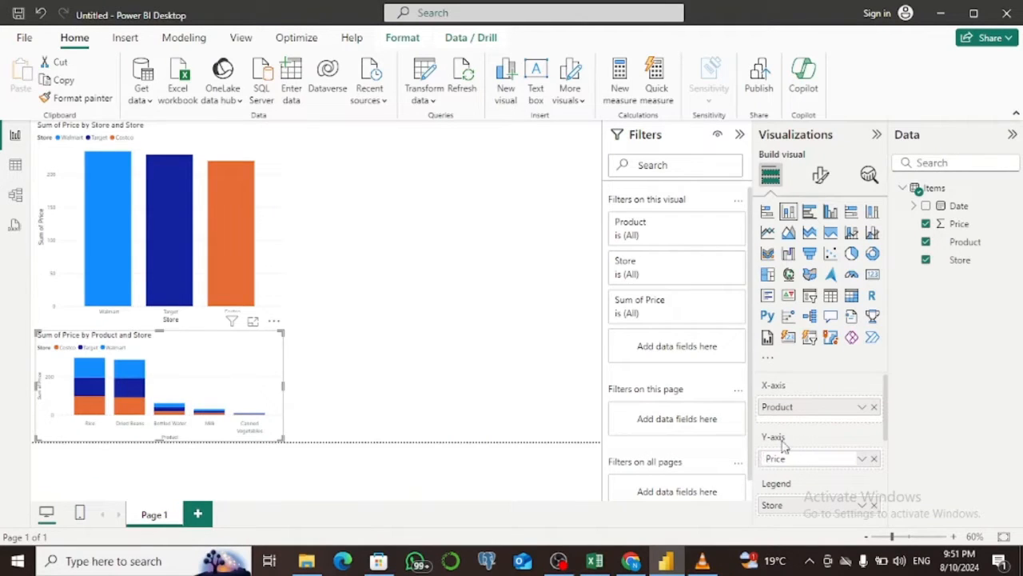
Move the product chart beside the store chart, converting it to a clustered column chart and making it taller.
{"action": "left_click_drag", "start_coordinate": [221, 370], "coordinate": [484, 246]}
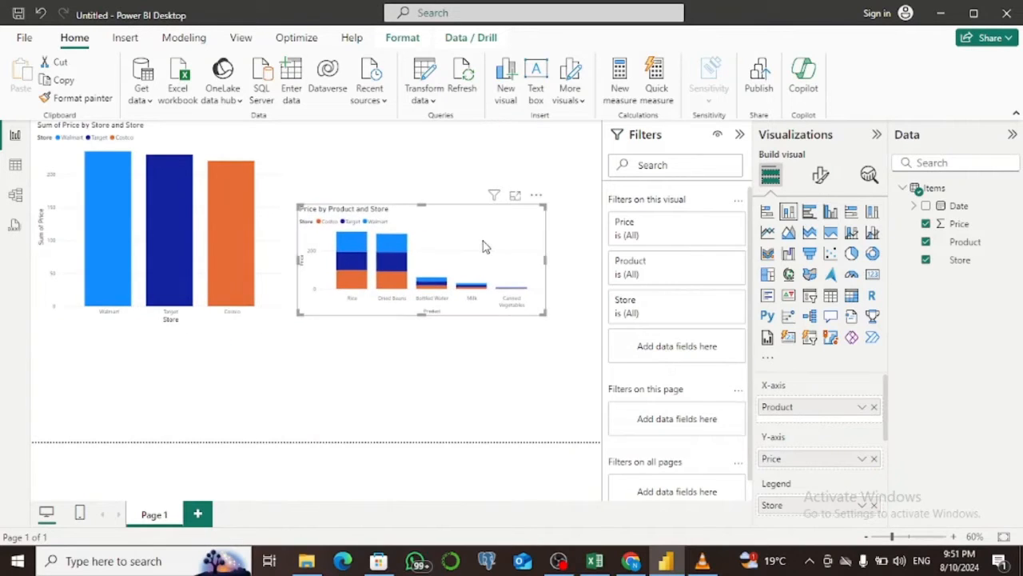
{"action": "left_click", "coordinate": [830, 213]}
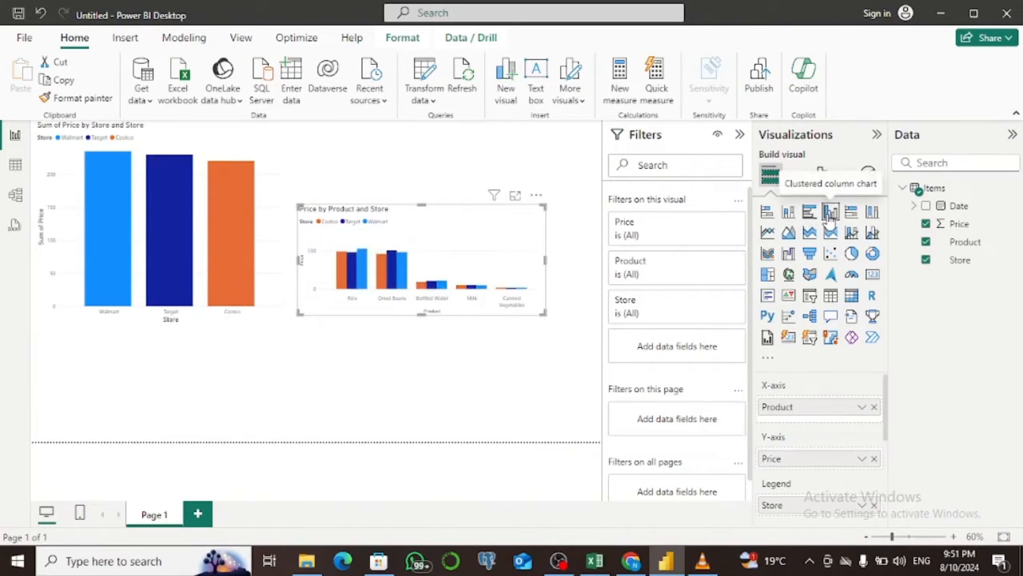
{"action": "left_click_drag", "start_coordinate": [422, 206], "coordinate": [422, 130]}
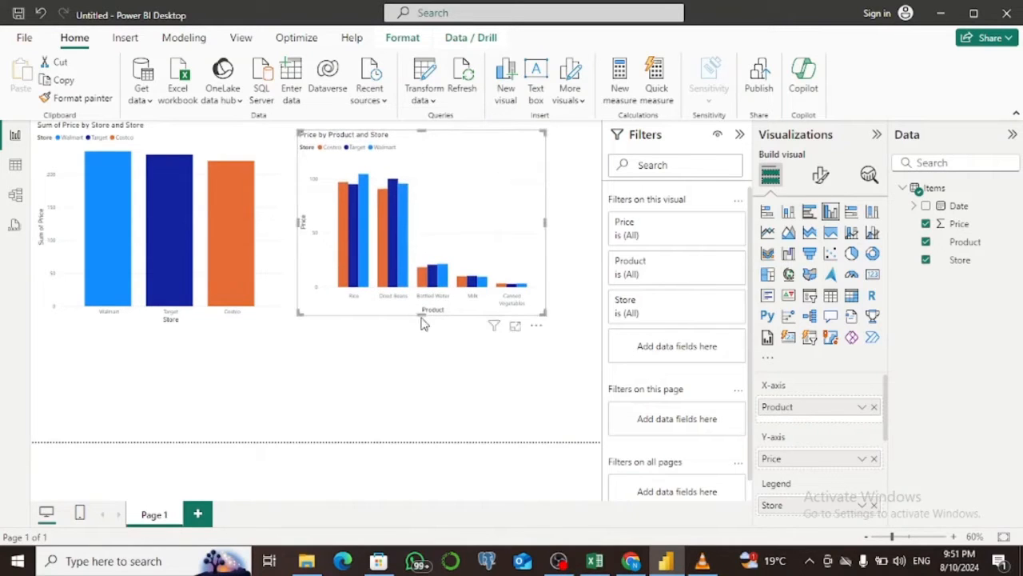
{"action": "left_click_drag", "start_coordinate": [422, 315], "coordinate": [423, 368]}
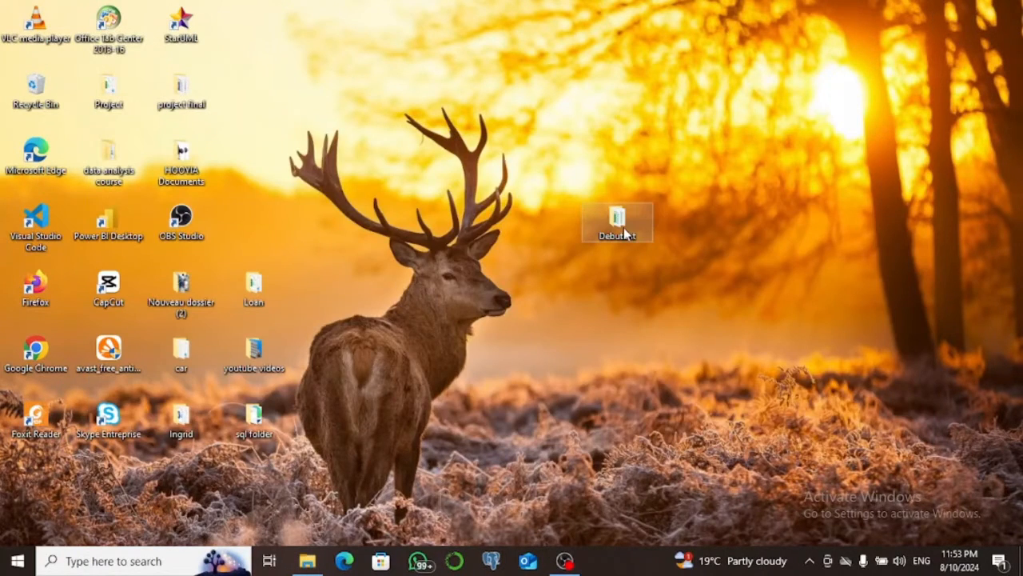
Open the items- Power Query workbook from the Debutant folder and review its Purchase Tracker, Pivot Table and Puchase Overview sheets.
{"action": "double_click", "coordinate": [626, 233]}
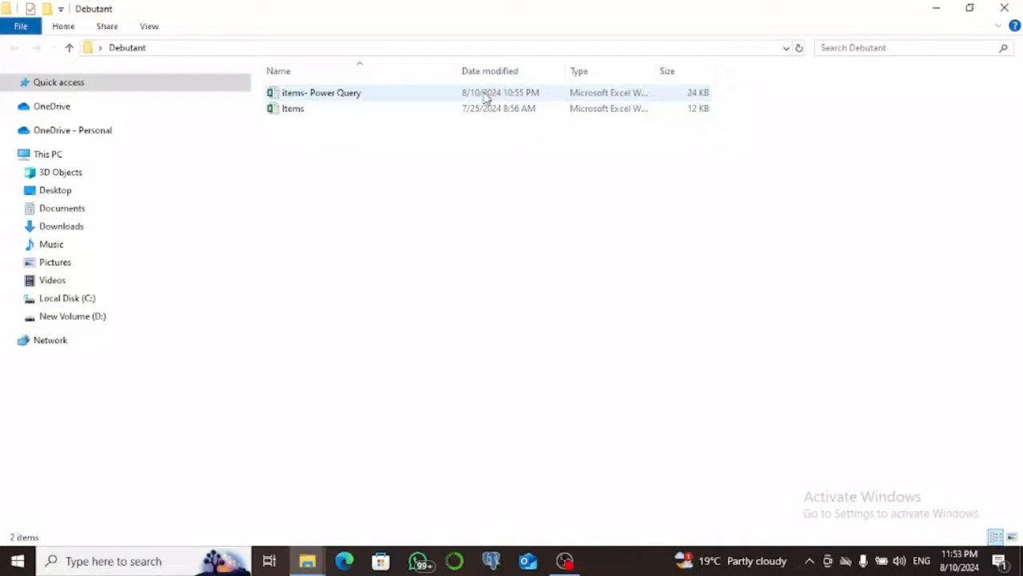
{"action": "double_click", "coordinate": [484, 97]}
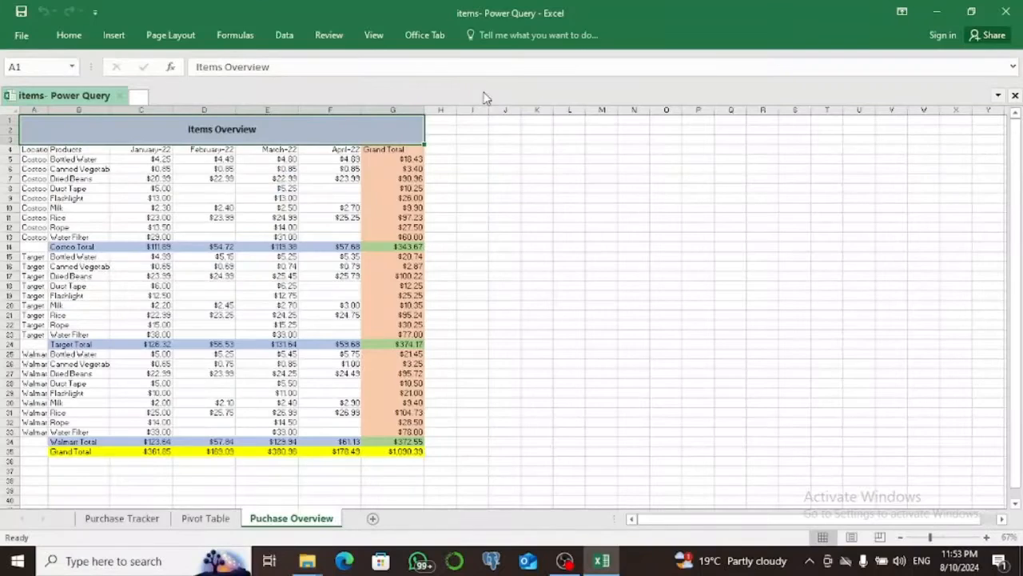
{"action": "left_click", "coordinate": [140, 520]}
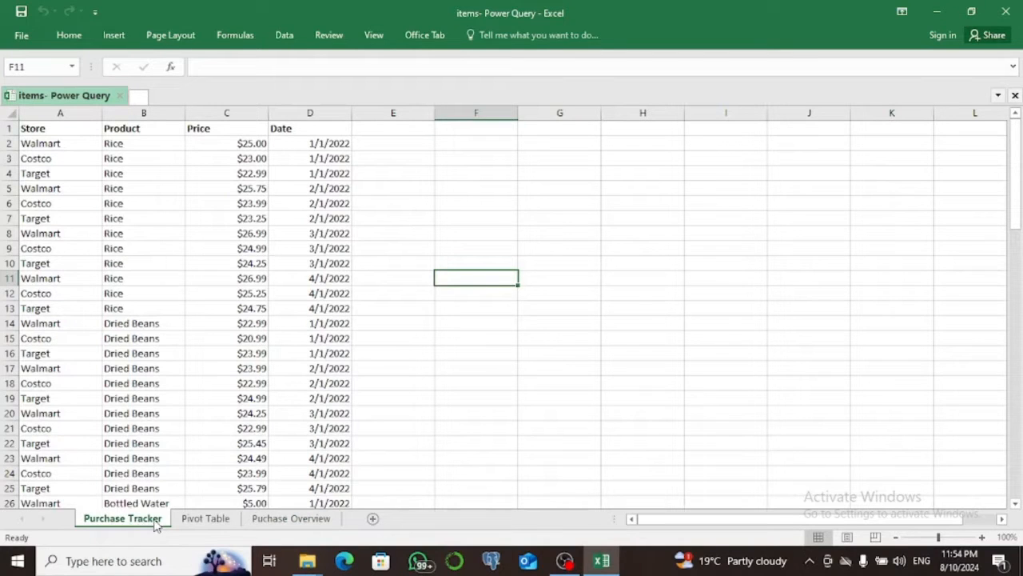
{"action": "left_click", "coordinate": [210, 518]}
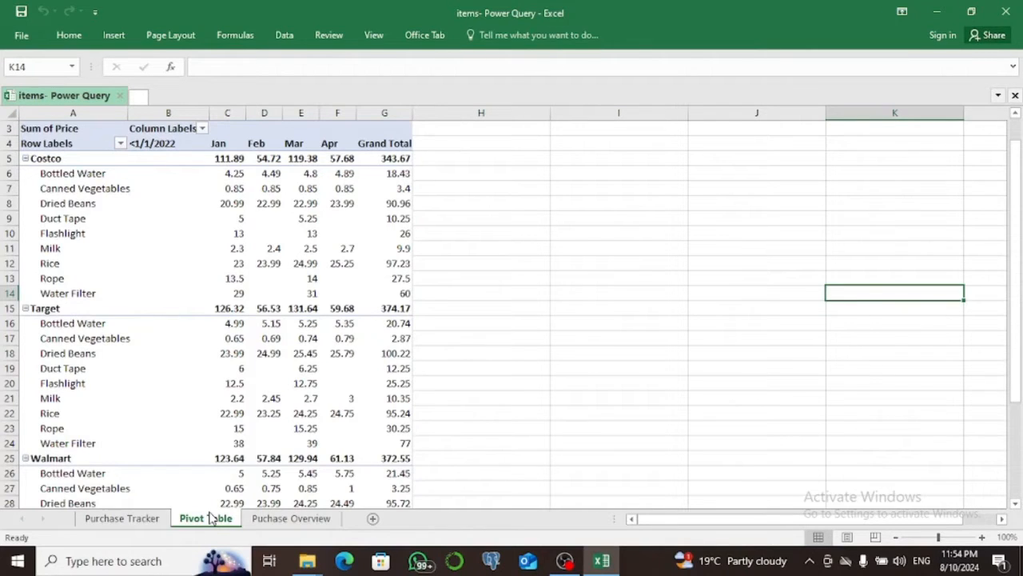
{"action": "left_click", "coordinate": [267, 522]}
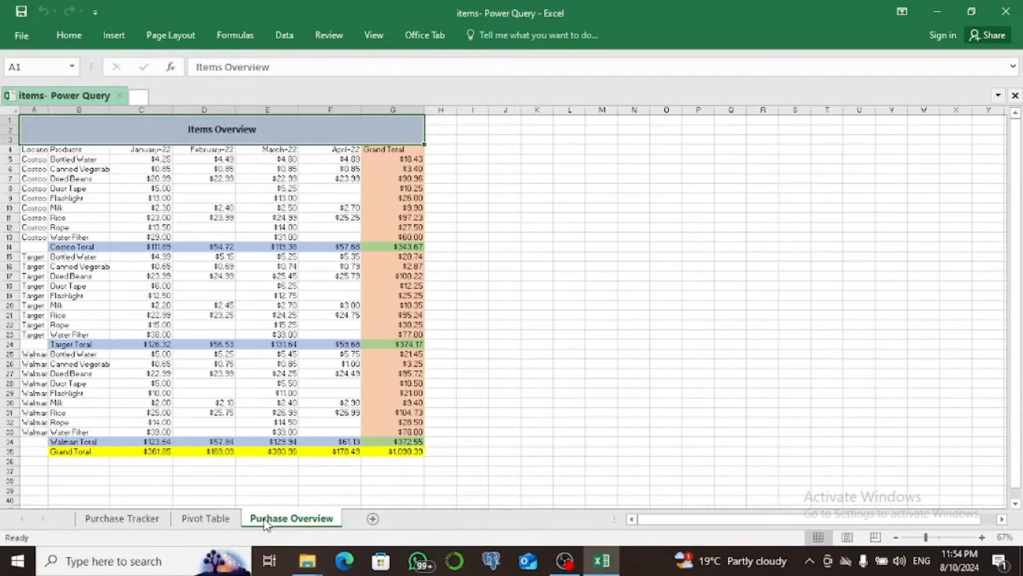
Launch Power BI Desktop and connect to the items- Power Query Excel workbook in the Debutant folder.
{"action": "left_click", "coordinate": [132, 565]}
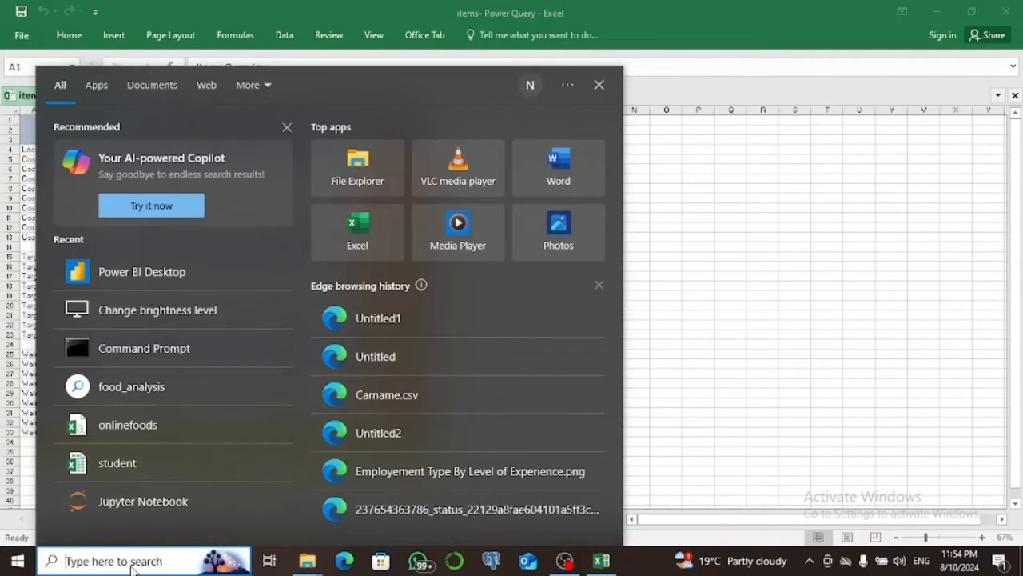
{"action": "type", "text": "power"}
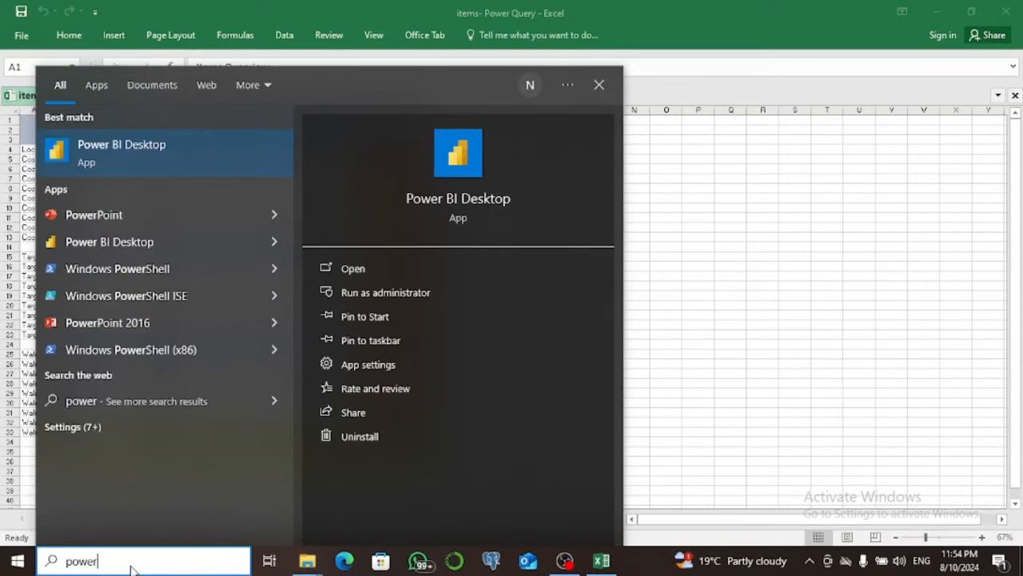
{"action": "key", "text": "Escape"}
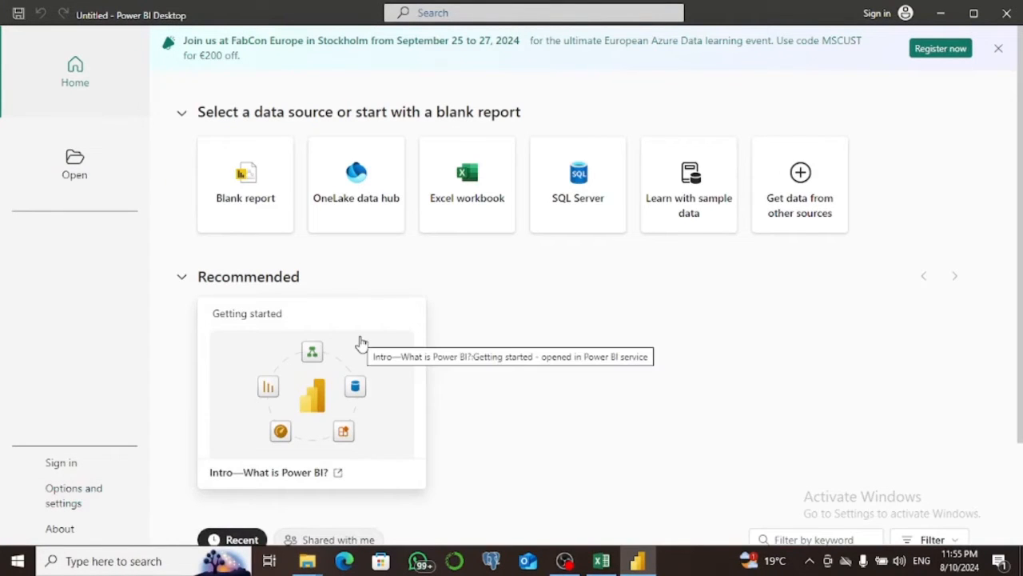
{"action": "left_click", "coordinate": [483, 222]}
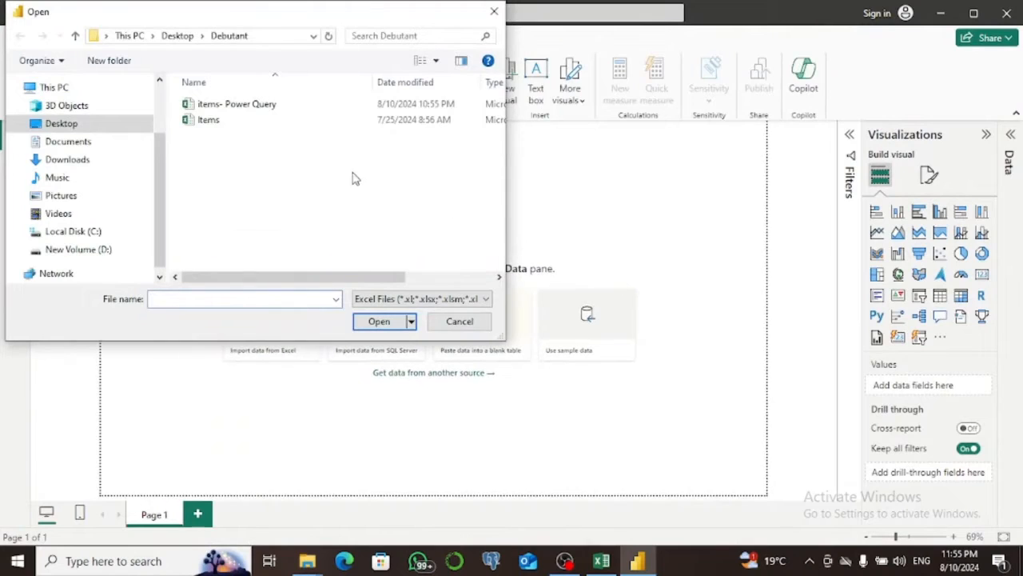
{"action": "left_click", "coordinate": [240, 109]}
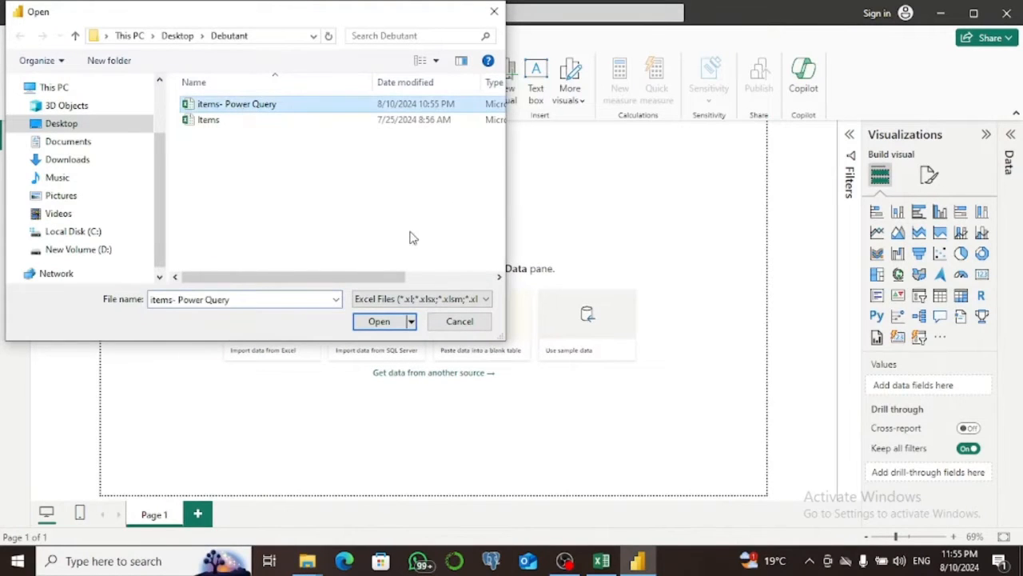
{"action": "left_click", "coordinate": [379, 321]}
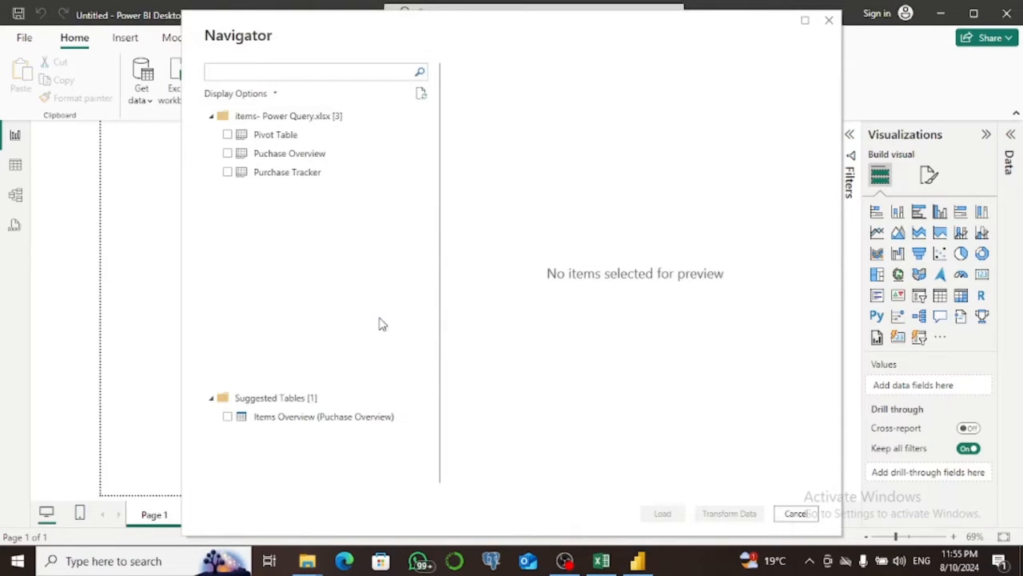
Select the Puchase Overview and Pivot Table sheets and open them in Power Query for transformation.
{"action": "left_click", "coordinate": [235, 138]}
{"action": "left_click", "coordinate": [227, 153]}
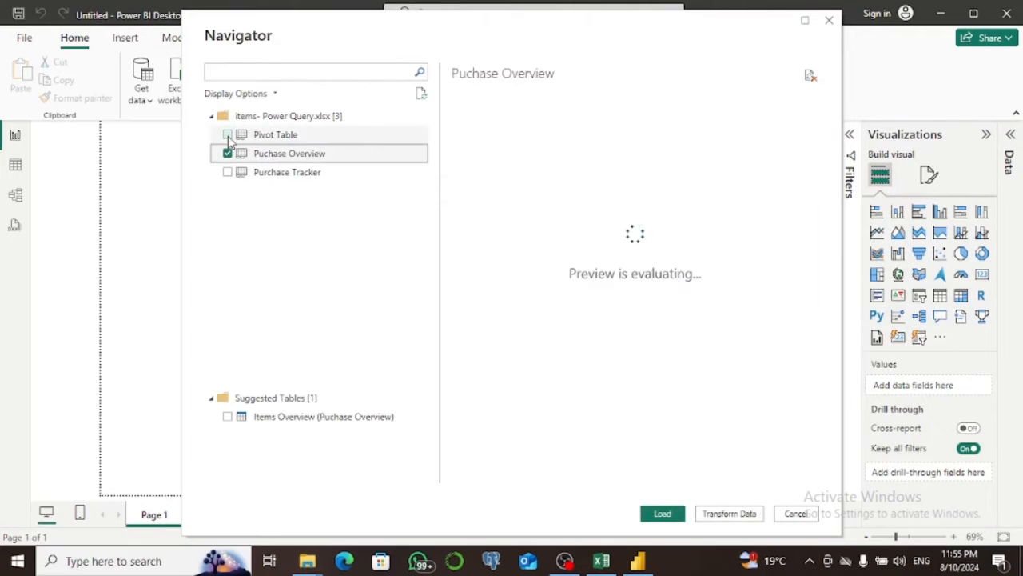
{"action": "left_click", "coordinate": [228, 135]}
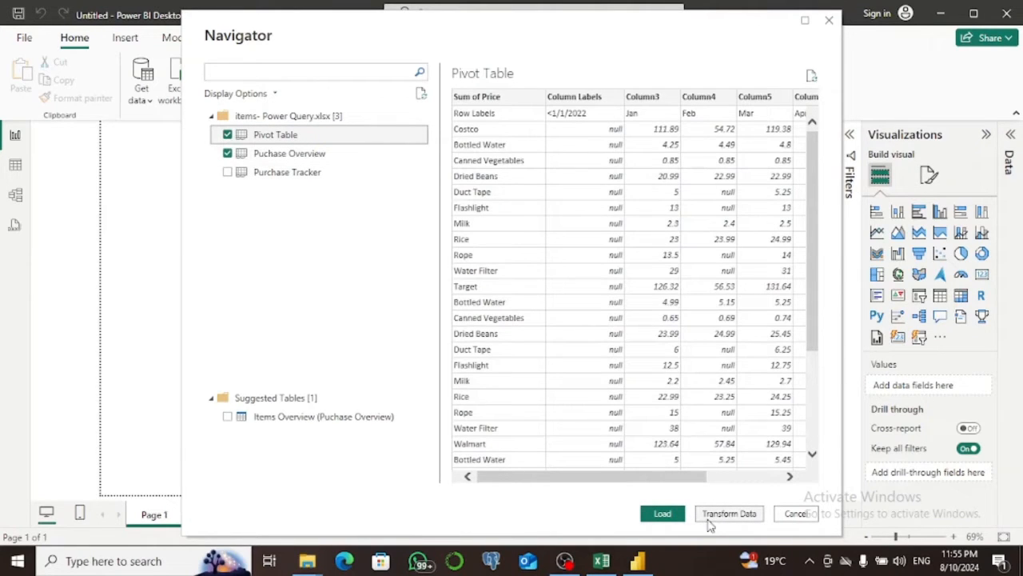
{"action": "left_click", "coordinate": [715, 515]}
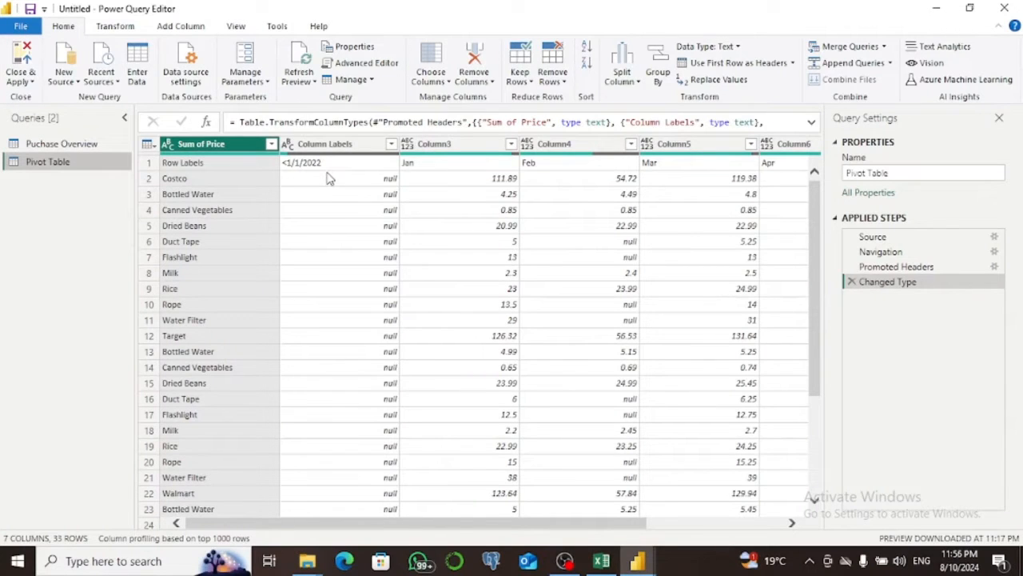
Rename the Pivot Table query to Pivot Table 2024.
{"action": "left_click", "coordinate": [901, 172]}
{"action": "type", "text": "2024"}
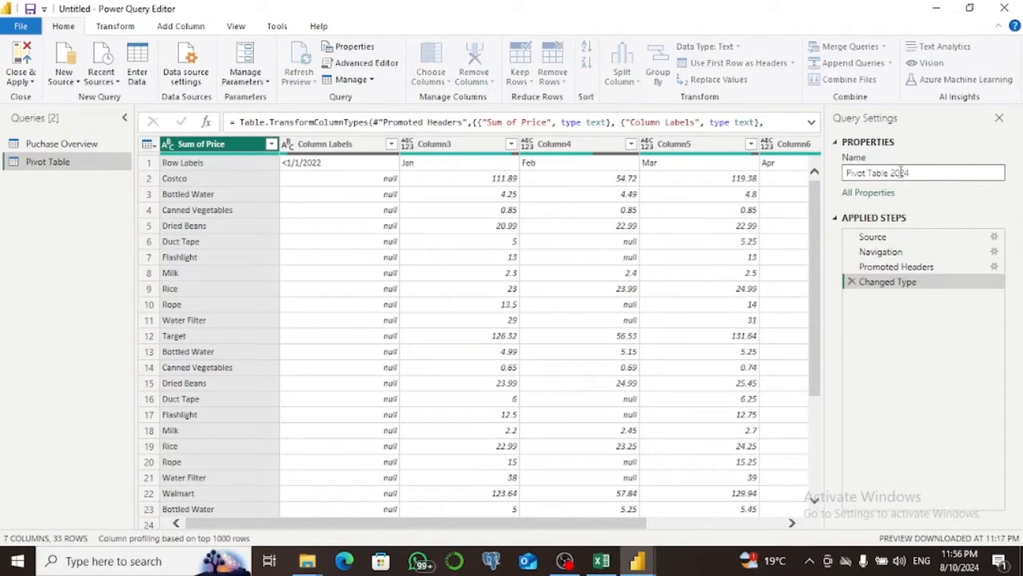
{"action": "key", "text": "Return"}
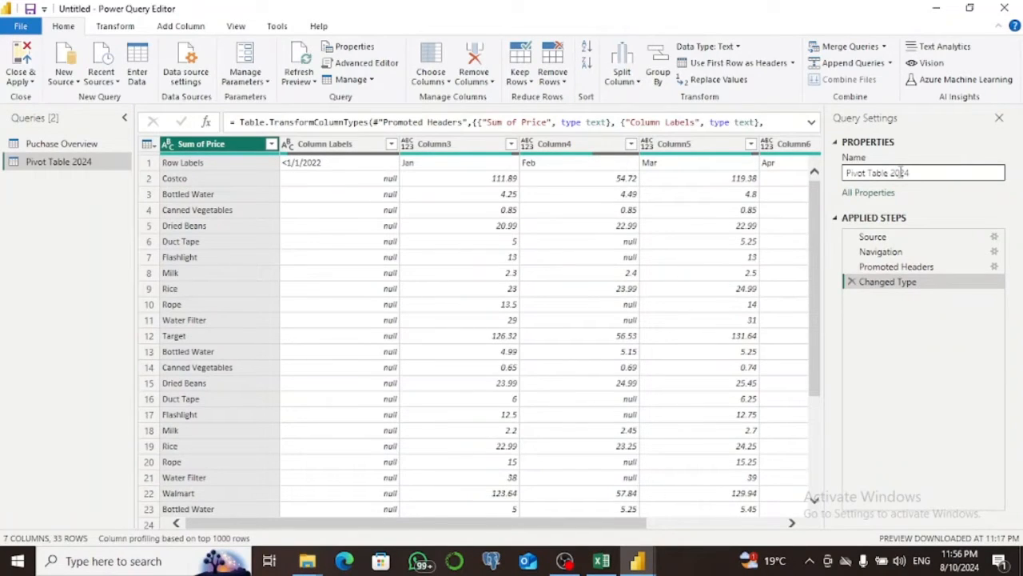
Inspect the Source step settings of Pivot Table 2024, leaving them unchanged, and compare the data of both queries.
{"action": "left_click", "coordinate": [873, 237]}
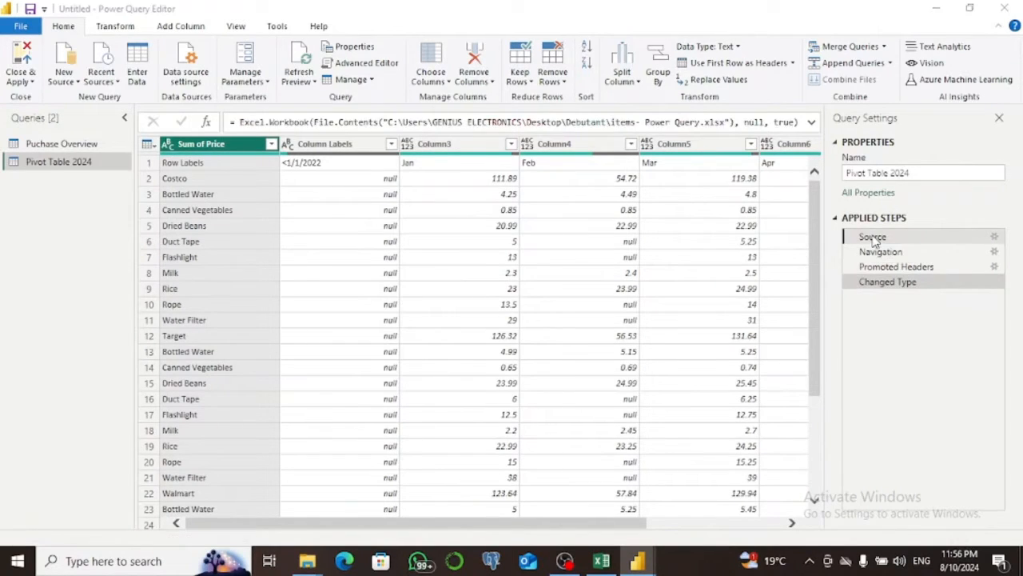
{"action": "double_click", "coordinate": [873, 238]}
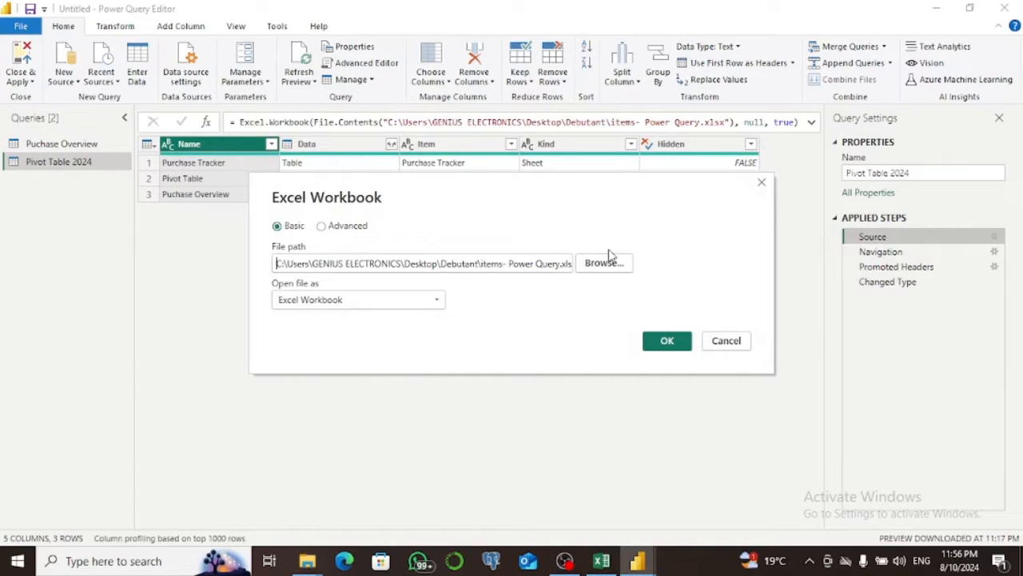
{"action": "left_click", "coordinate": [764, 184]}
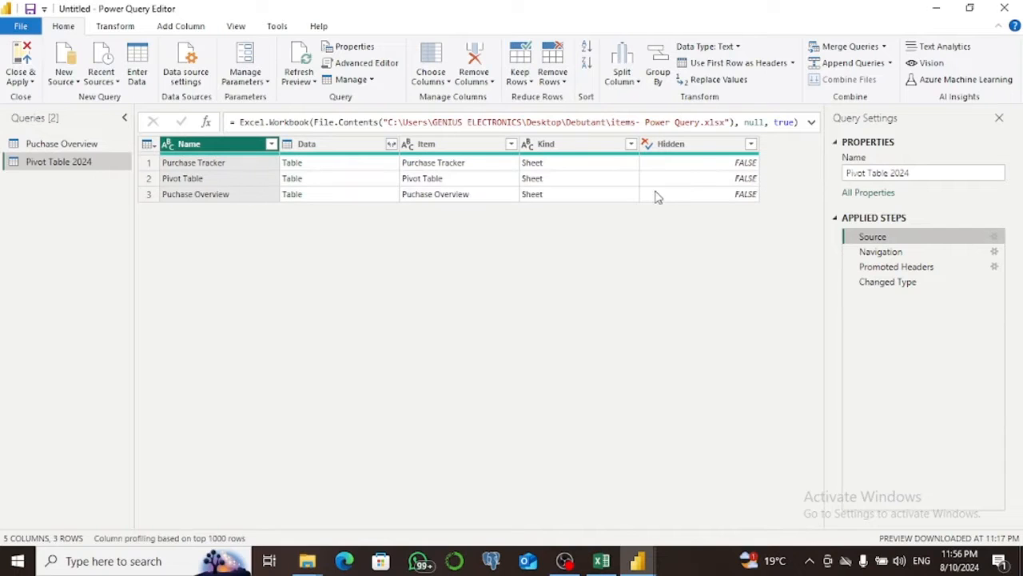
{"action": "left_click", "coordinate": [46, 144]}
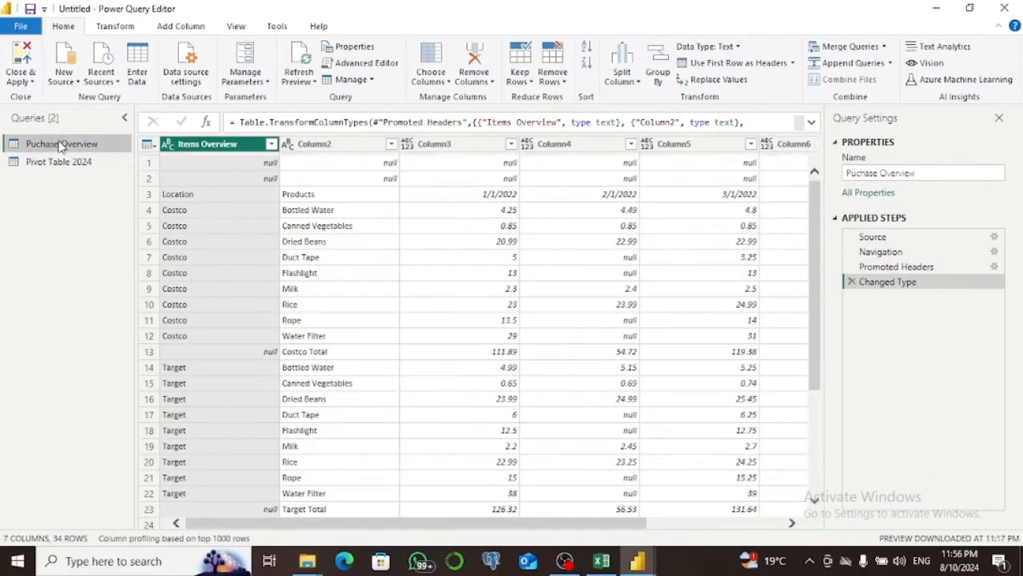
{"action": "left_click", "coordinate": [84, 162]}
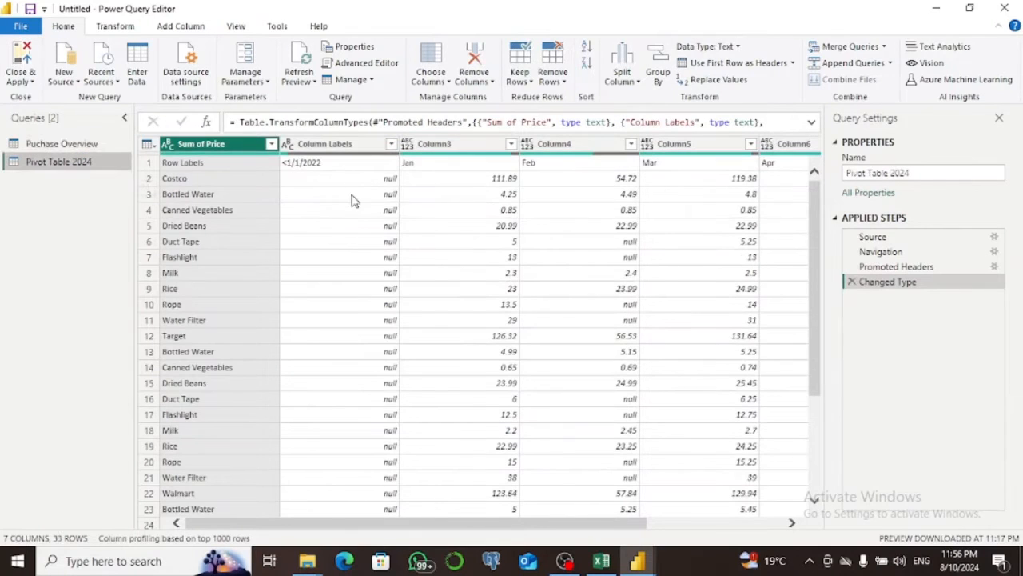
Remove the top 2 rows from the Puchase Overview query and promote its first remaining row to column headers.
{"action": "left_click", "coordinate": [93, 149]}
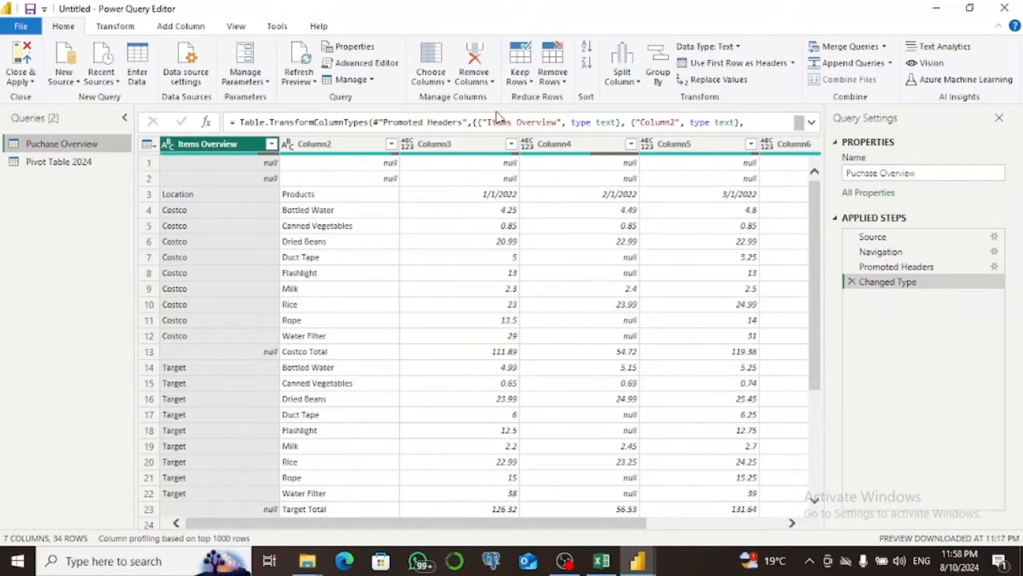
{"action": "left_click", "coordinate": [553, 67]}
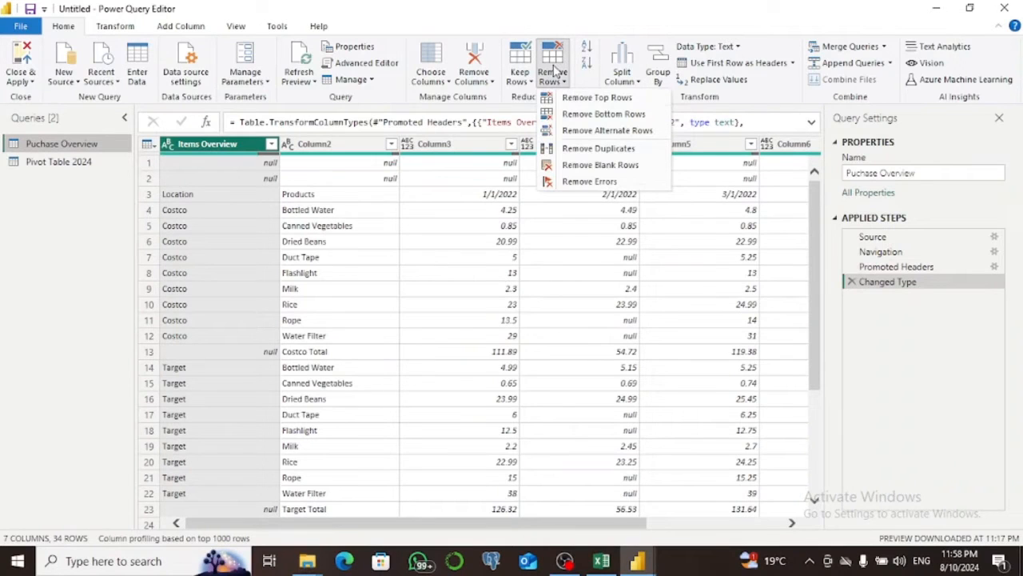
{"action": "left_click", "coordinate": [596, 98]}
{"action": "type", "text": "2"}
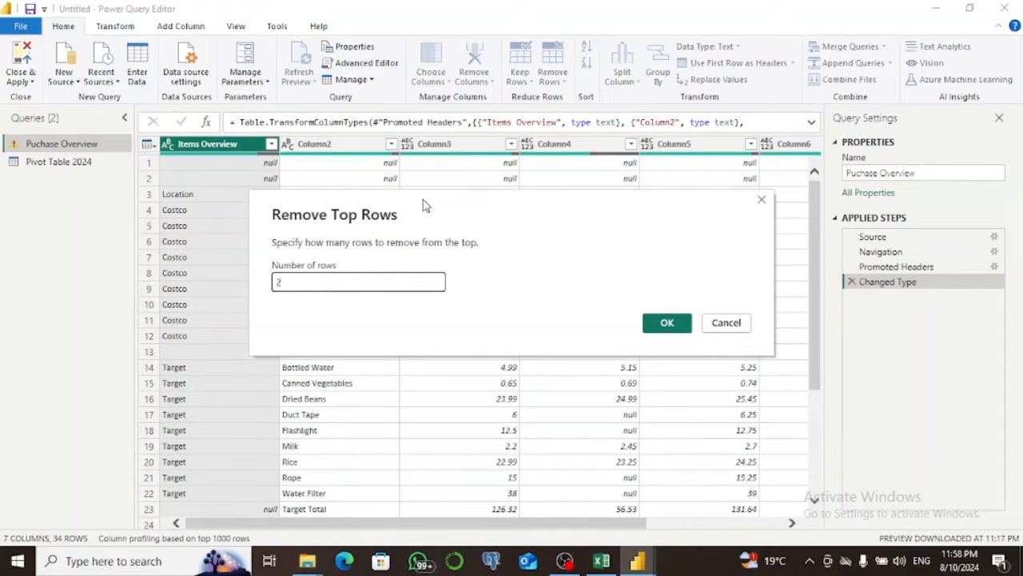
{"action": "left_click", "coordinate": [653, 323]}
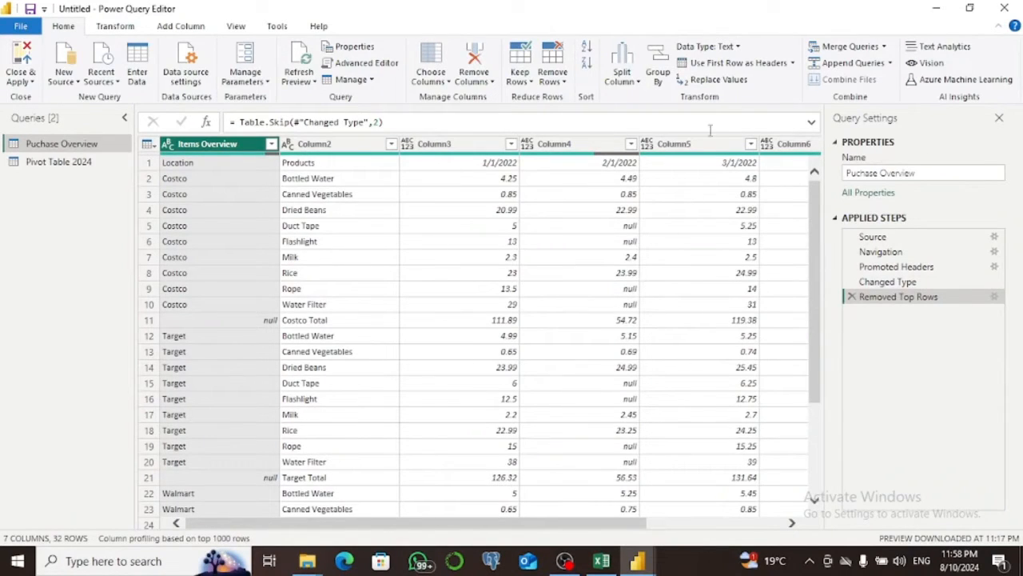
{"action": "left_click", "coordinate": [776, 67]}
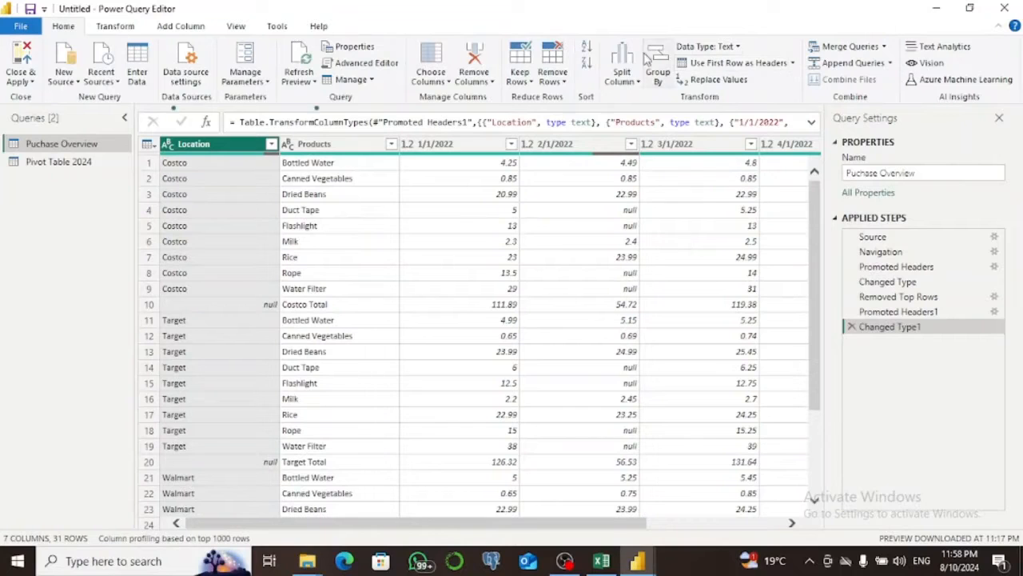
Try converting the 1/1/2022 column of Puchase Overview to Whole Number, replacing its current type conversion.
{"action": "left_click", "coordinate": [408, 149]}
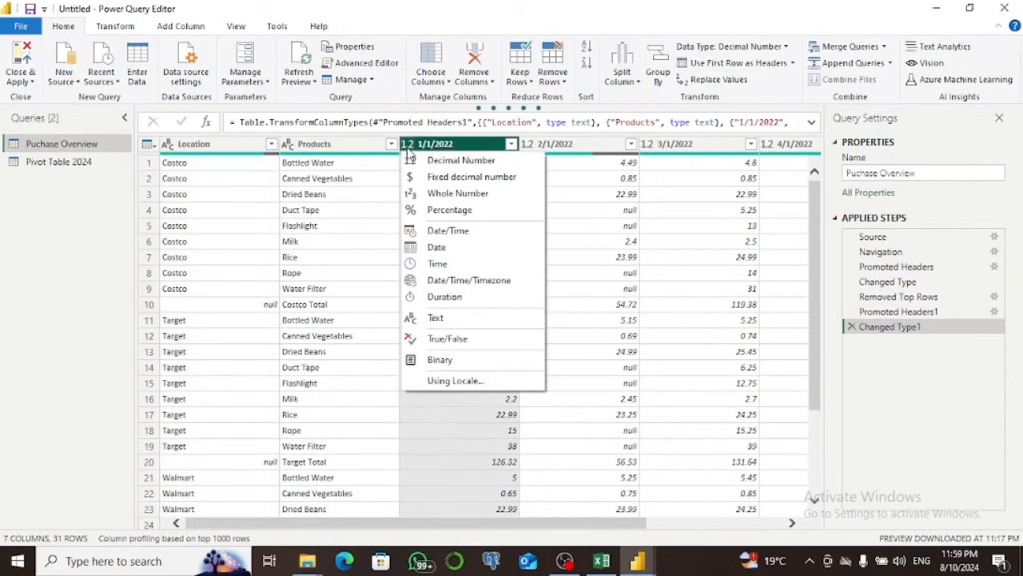
{"action": "left_click", "coordinate": [427, 196]}
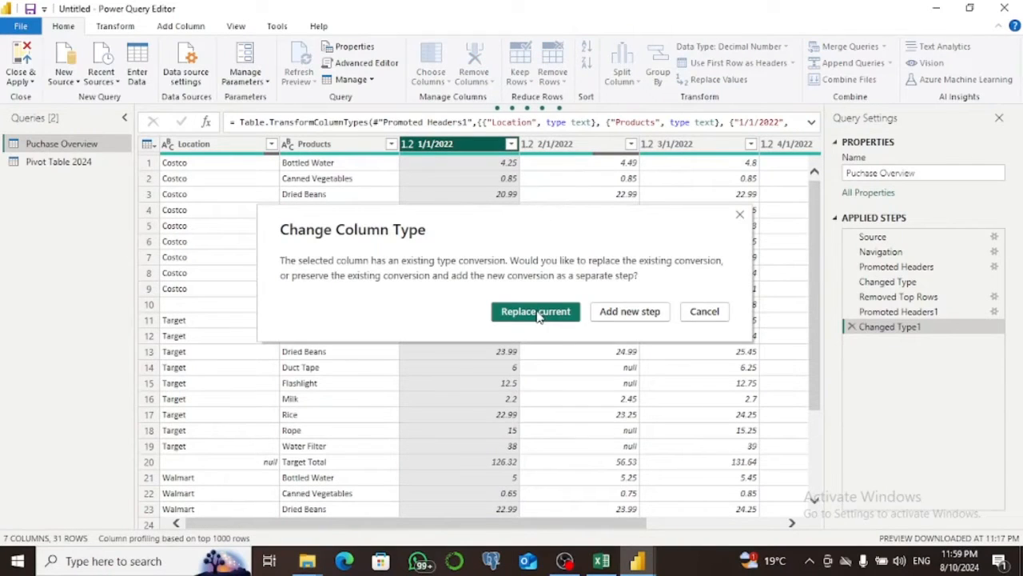
{"action": "left_click", "coordinate": [536, 311]}
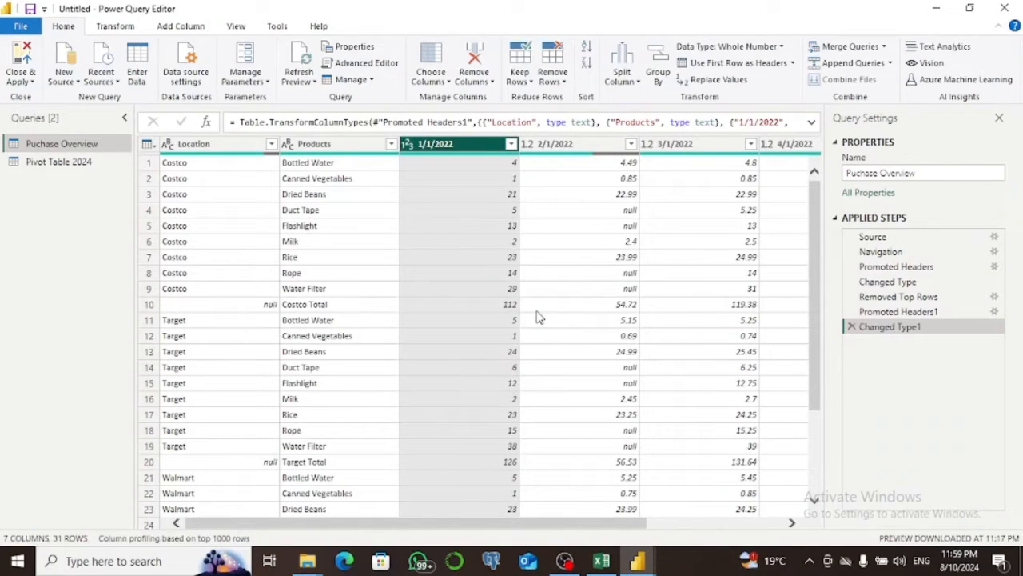
Change the 1/1/2022, 2/1/2022 and 3/1/2022 columns to Fixed decimal number, replacing their current type conversions.
{"action": "left_click", "coordinate": [408, 149]}
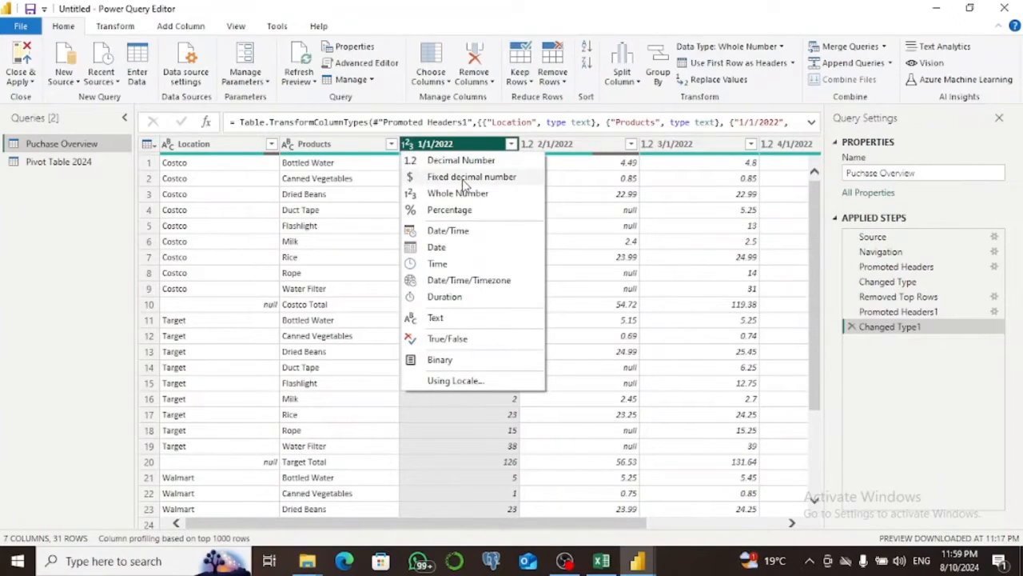
{"action": "left_click", "coordinate": [460, 192]}
{"action": "key", "text": "Return"}
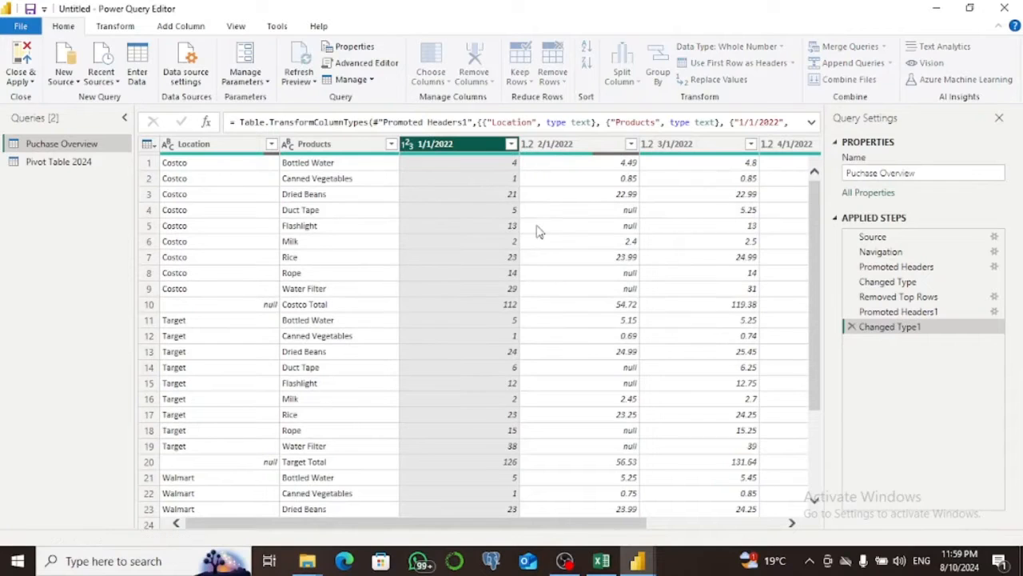
{"action": "left_click", "coordinate": [529, 144]}
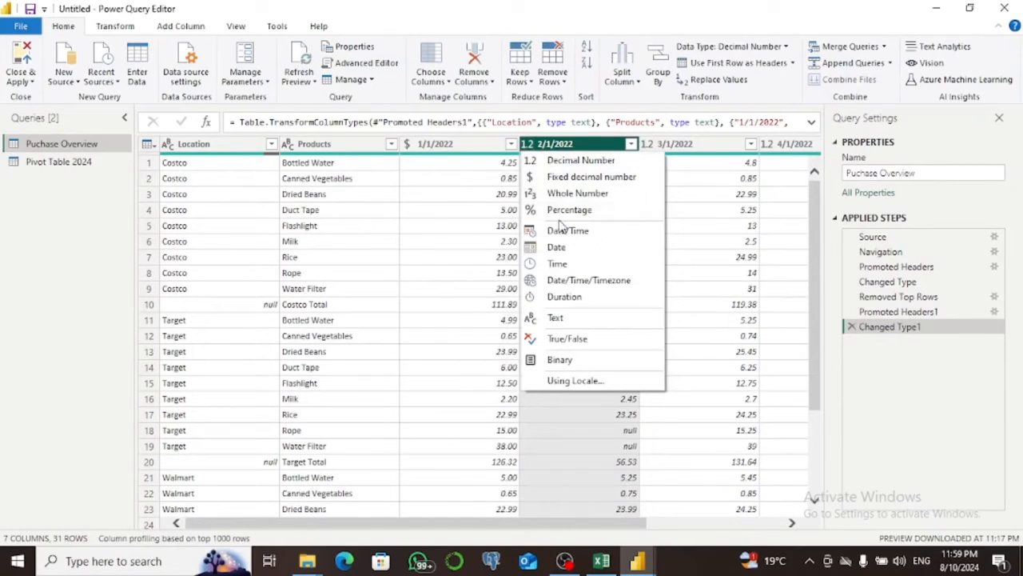
{"action": "left_click", "coordinate": [557, 179]}
{"action": "key", "text": "Return"}
{"action": "left_click", "coordinate": [648, 144]}
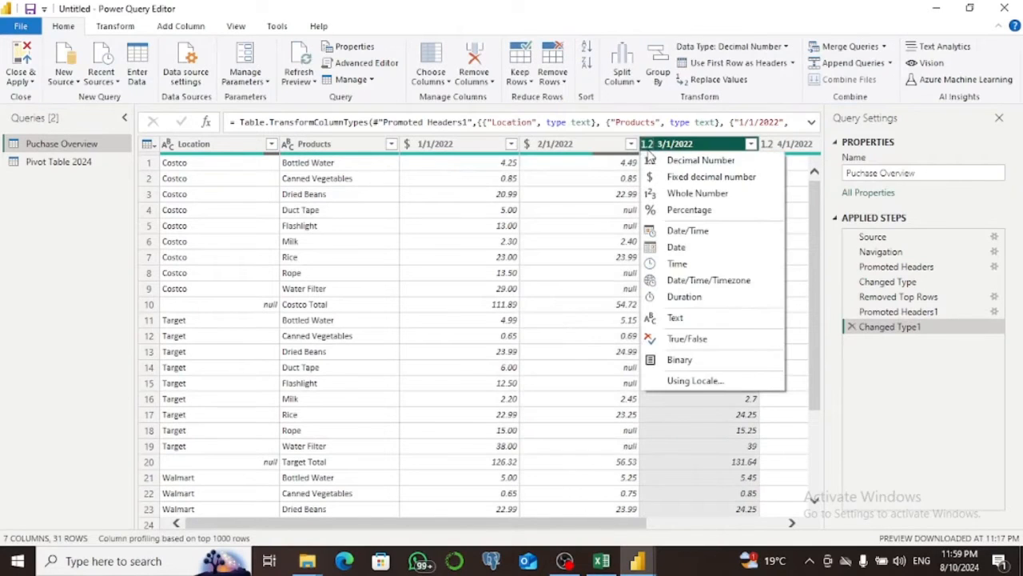
{"action": "left_click", "coordinate": [665, 176]}
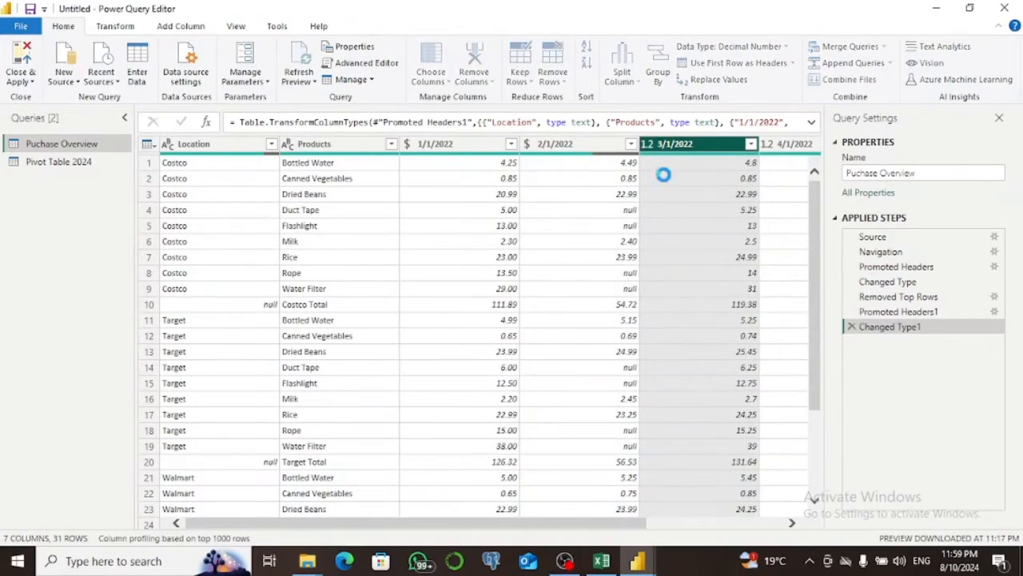
Change the 4/1/2022 and Grand Total columns to Fixed decimal number, replacing their current type conversions.
{"action": "left_click", "coordinate": [769, 144]}
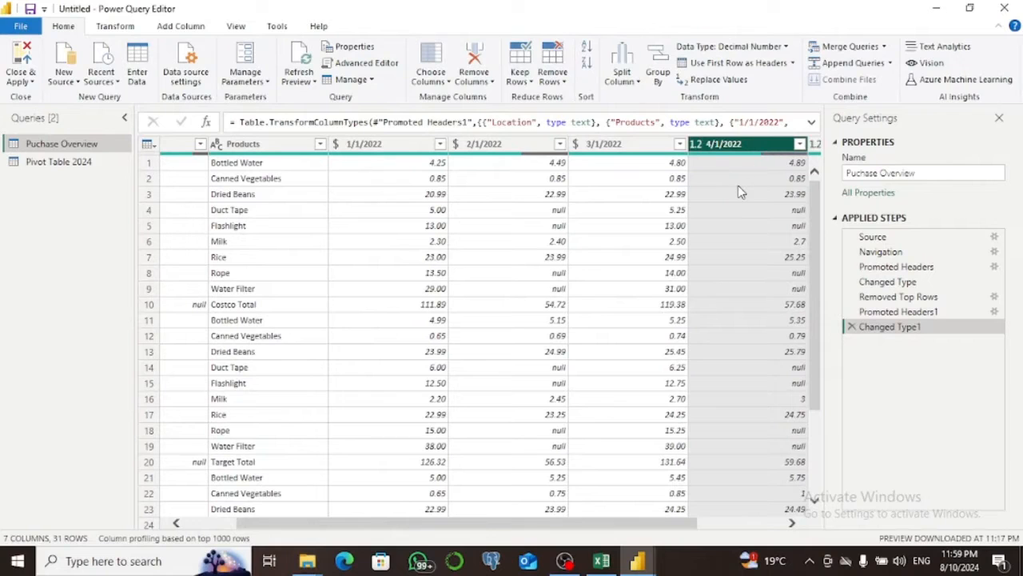
{"action": "left_click", "coordinate": [696, 144]}
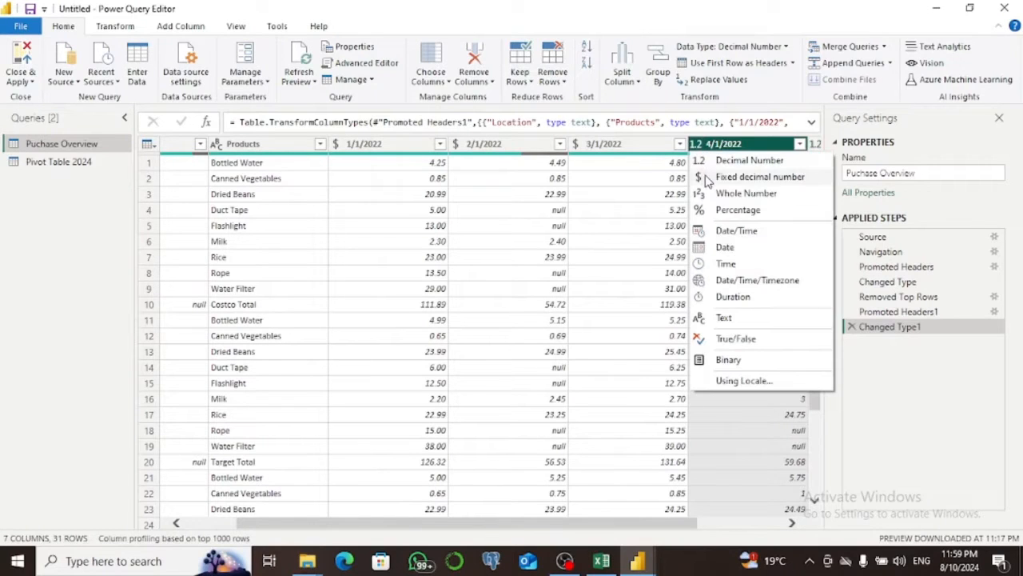
{"action": "left_click", "coordinate": [707, 181]}
{"action": "key", "text": "Escape"}
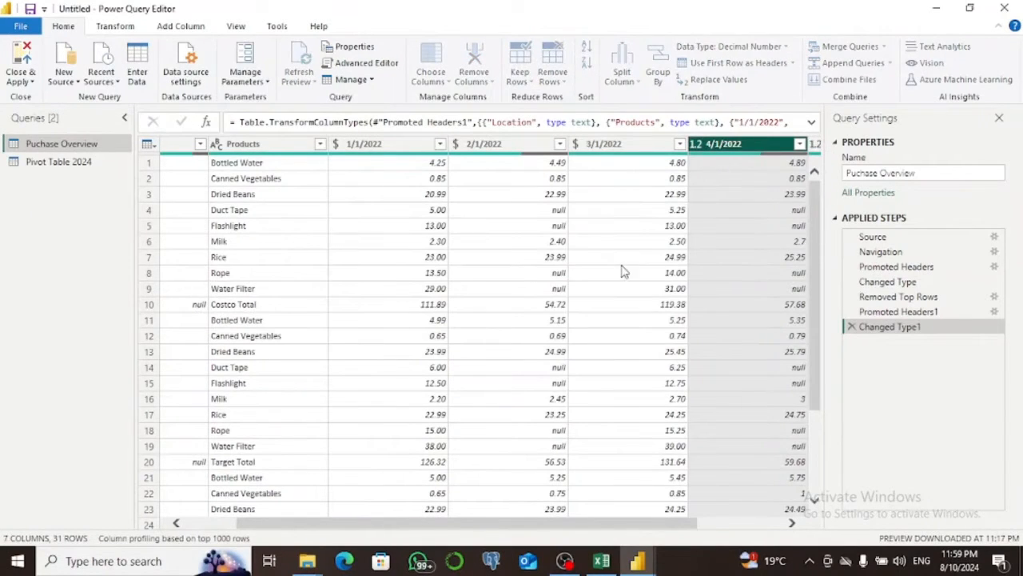
{"action": "left_click_drag", "start_coordinate": [646, 523], "coordinate": [762, 523]}
{"action": "left_click", "coordinate": [696, 144]}
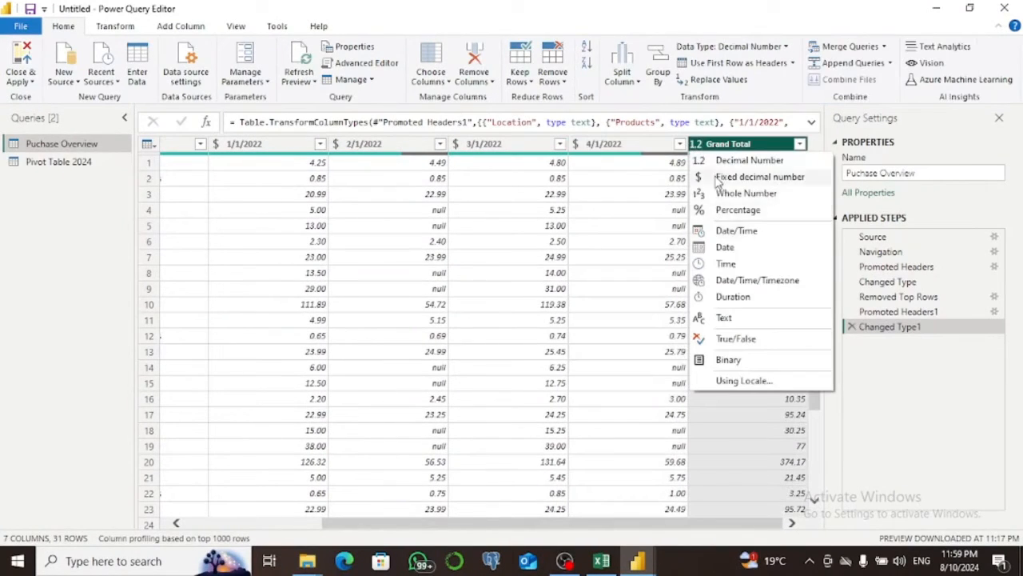
{"action": "left_click", "coordinate": [717, 178]}
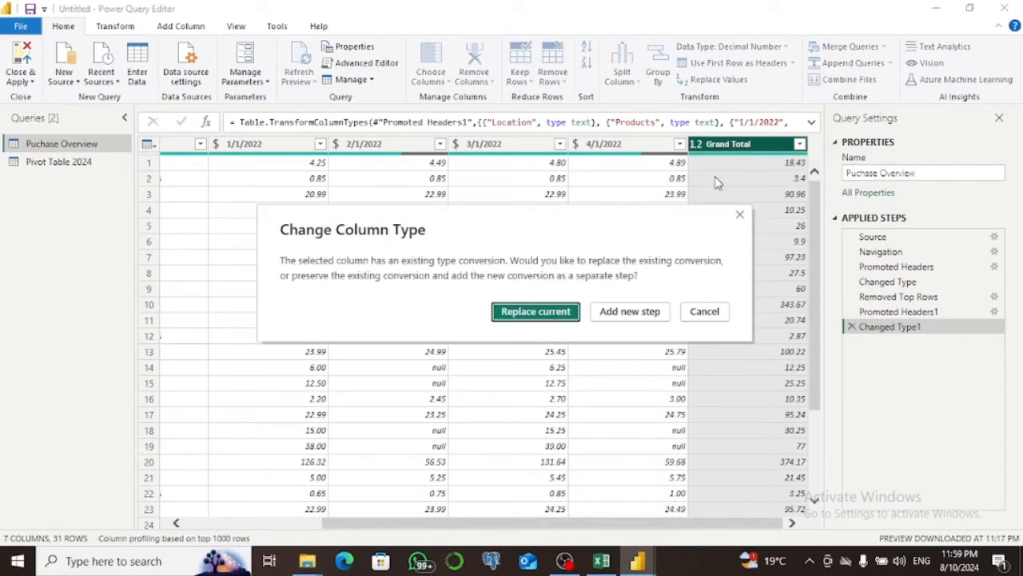
{"action": "key", "text": "Return"}
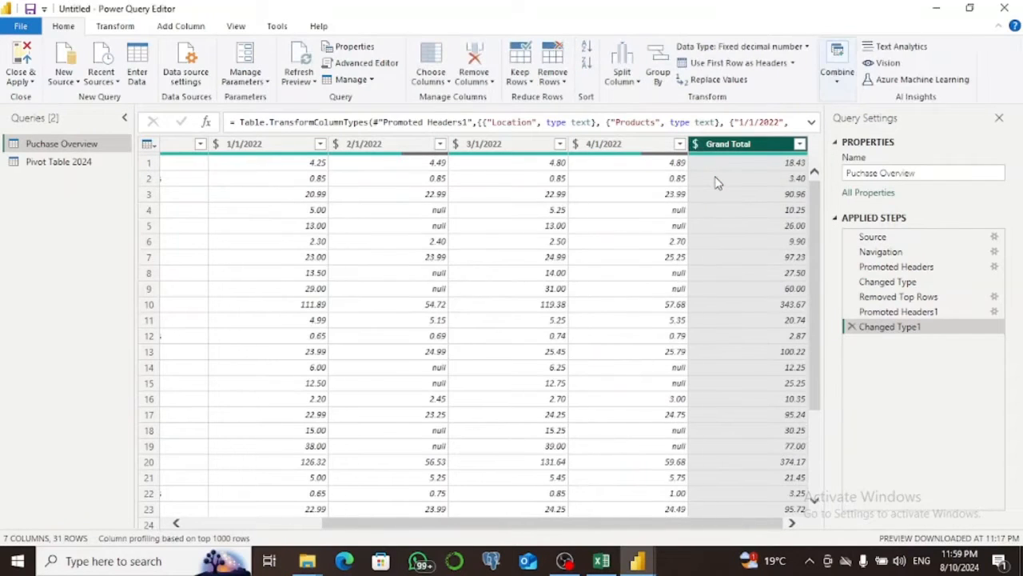
Try filtering the null values out of the Location column, and delete the resulting Filtered Rows step.
{"action": "left_click_drag", "start_coordinate": [606, 523], "coordinate": [366, 531]}
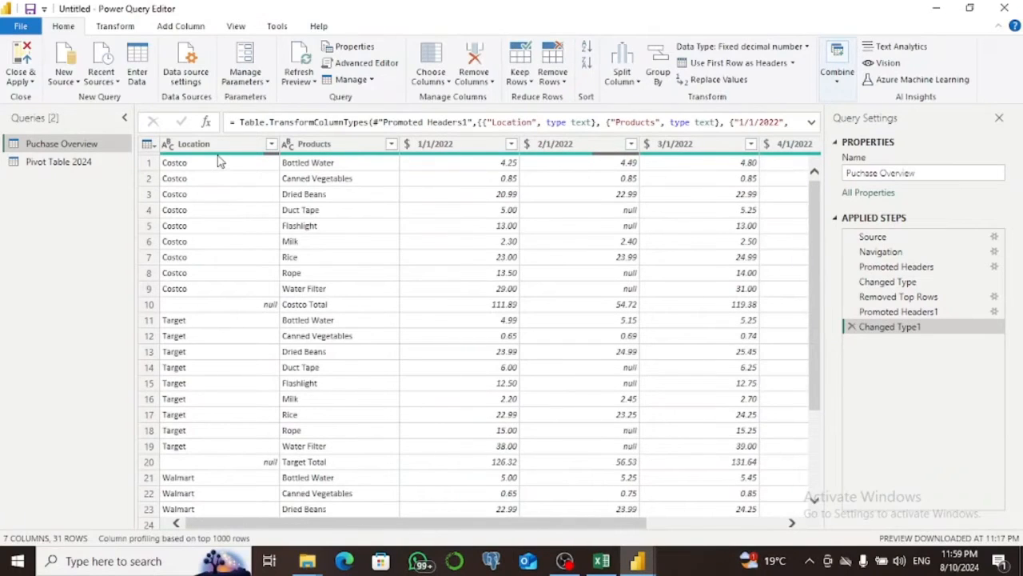
{"action": "mouse_move", "coordinate": [220, 162]}
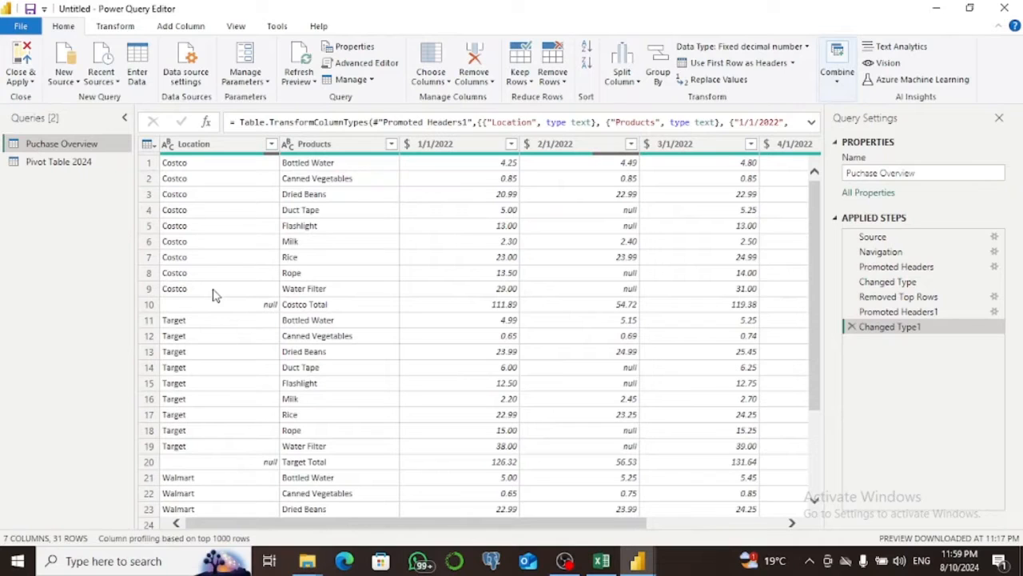
{"action": "left_click", "coordinate": [272, 145]}
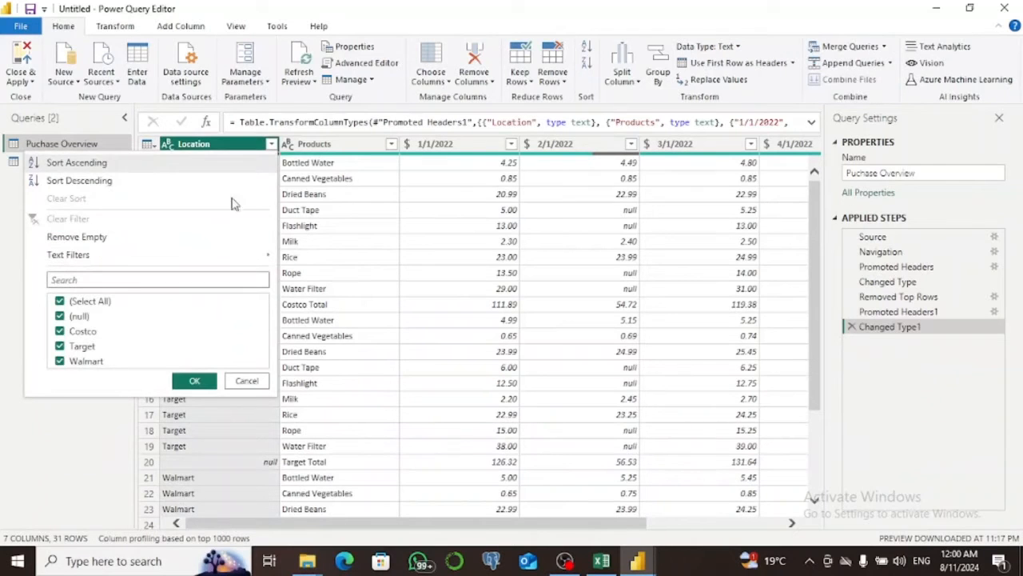
{"action": "left_click", "coordinate": [60, 316]}
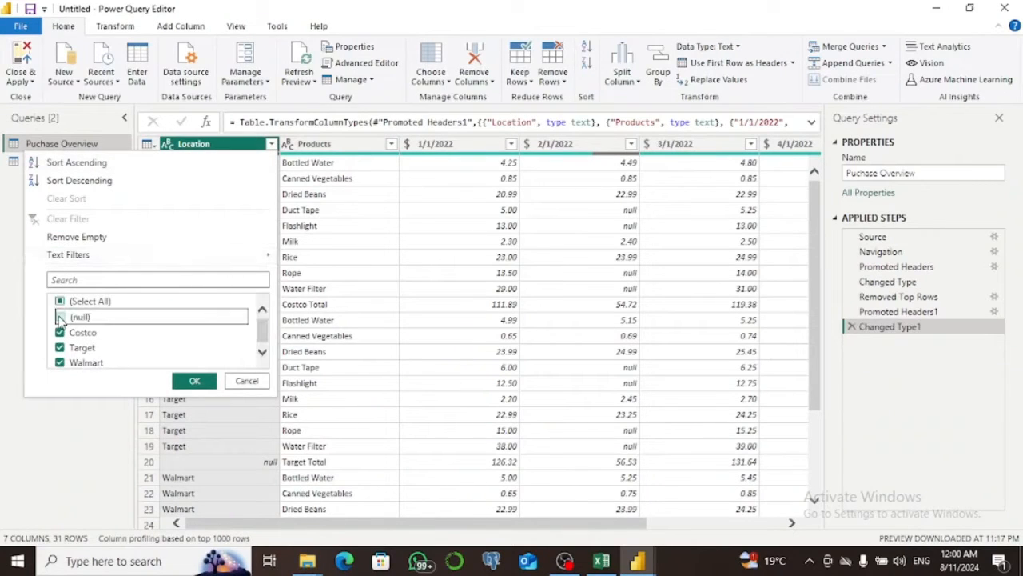
{"action": "left_click", "coordinate": [194, 382]}
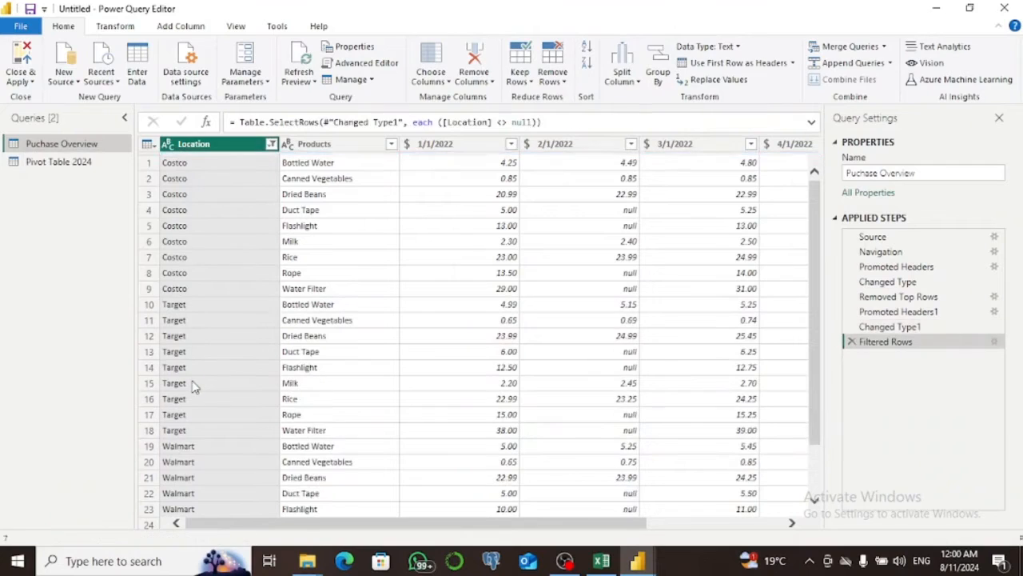
{"action": "left_click", "coordinate": [851, 342]}
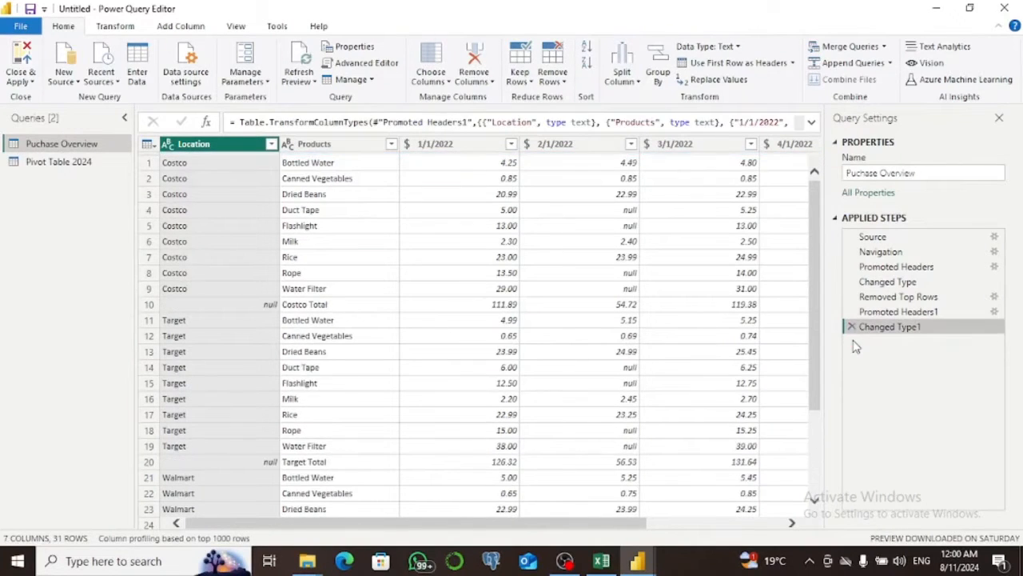
Try the Remove Empty filter on the Location column, and delete the applied step it adds.
{"action": "left_click", "coordinate": [272, 144]}
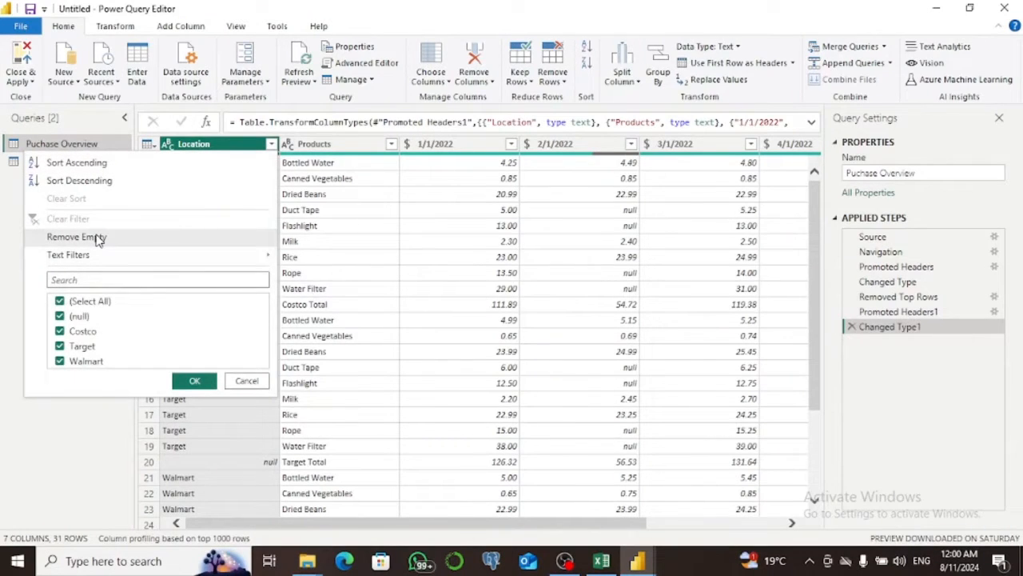
{"action": "left_click", "coordinate": [97, 238]}
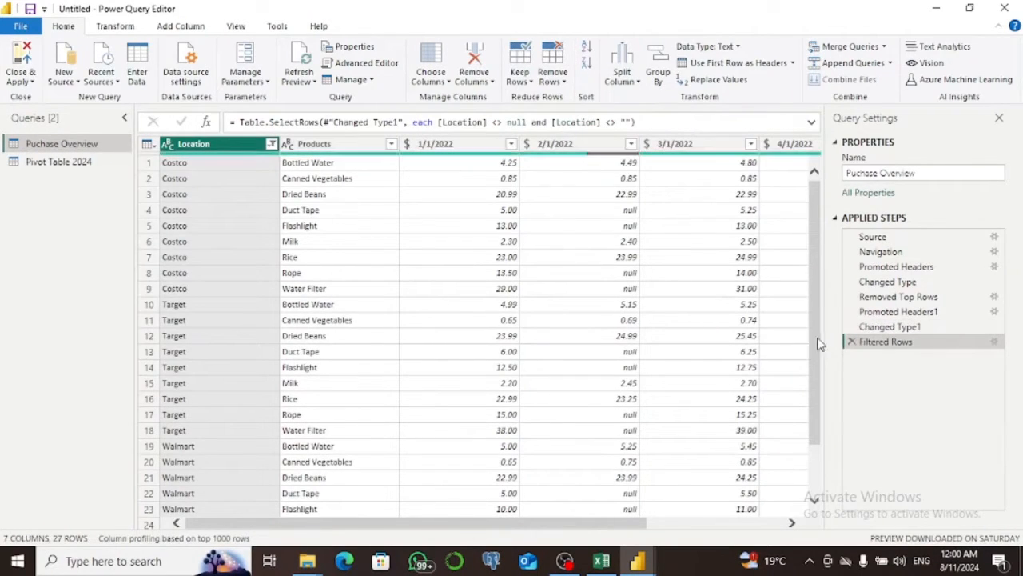
{"action": "left_click", "coordinate": [852, 341]}
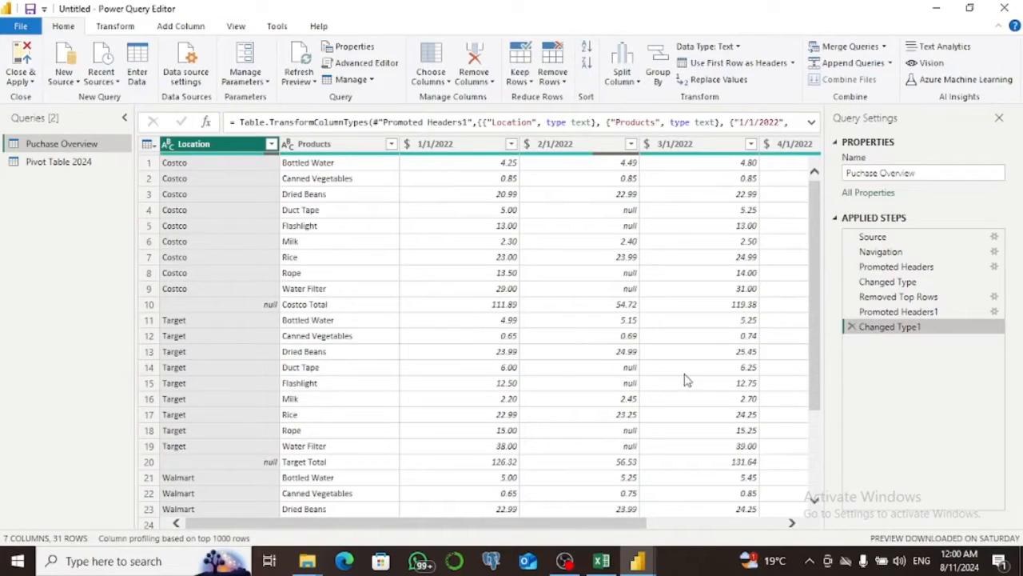
Filter the Location column with a text filter that keeps rows that do not contain "Total".
{"action": "mouse_move", "coordinate": [813, 341]}
{"action": "left_mouse_down"}
{"action": "mouse_move", "coordinate": [808, 439]}
{"action": "mouse_move", "coordinate": [818, 321]}
{"action": "left_mouse_up"}
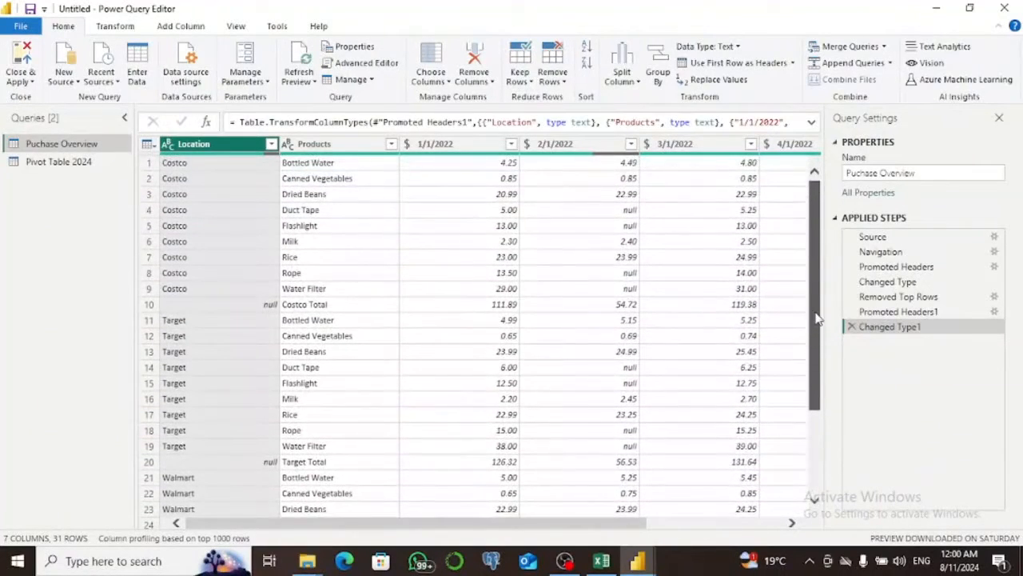
{"action": "left_click", "coordinate": [273, 144]}
{"action": "mouse_move", "coordinate": [108, 260]}
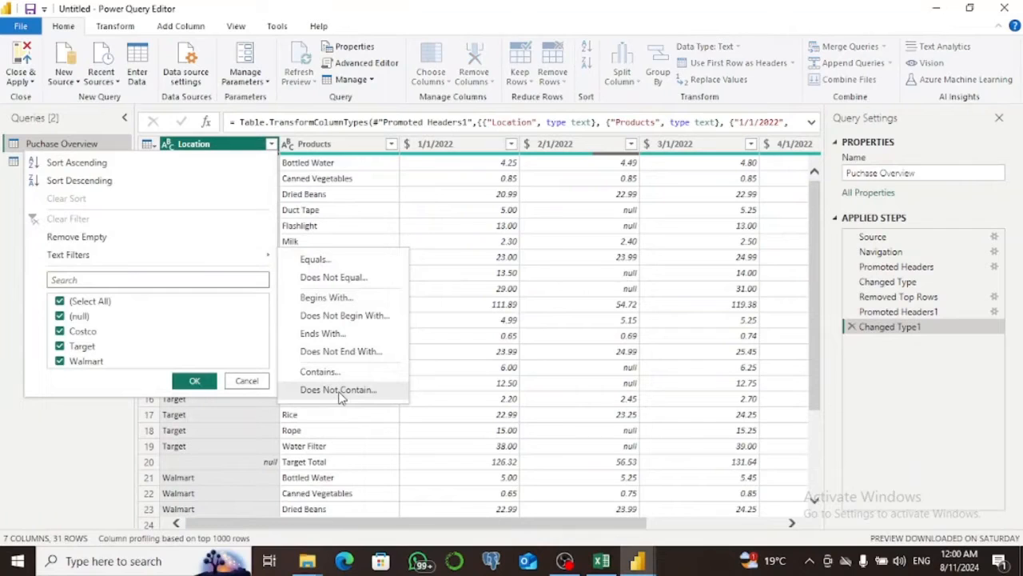
{"action": "left_click", "coordinate": [340, 389]}
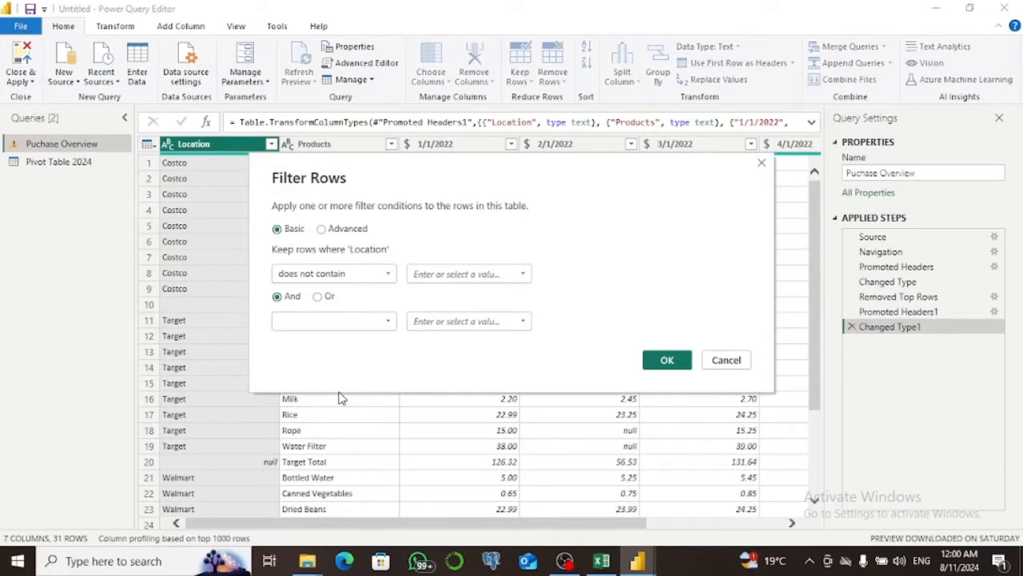
{"action": "left_click", "coordinate": [433, 274]}
{"action": "type", "text": "Ttal"}
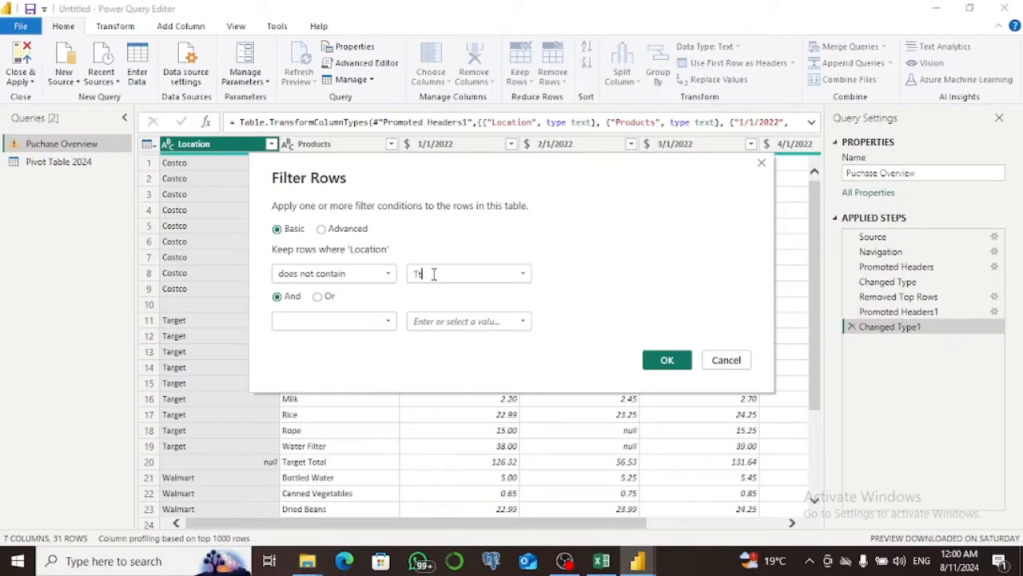
{"action": "key", "text": "BackSpace"}
{"action": "key", "text": "BackSpace"}
{"action": "key", "text": "BackSpace"}
{"action": "type", "text": "otal"}
{"action": "left_click", "coordinate": [667, 360]}
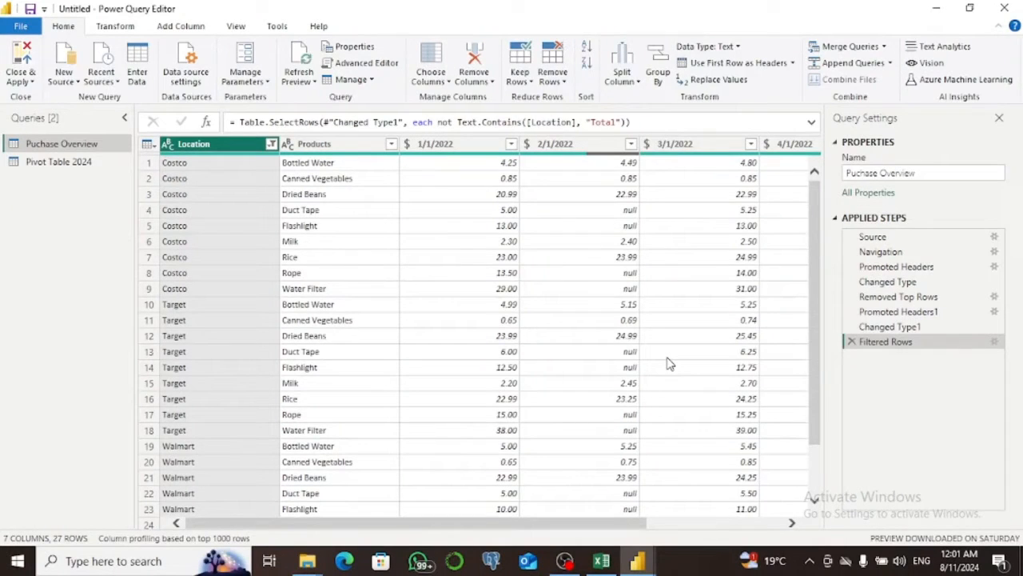
Remove the Grand Total column from the Puchase Overview query.
{"action": "left_click_drag", "start_coordinate": [560, 524], "coordinate": [734, 532]}
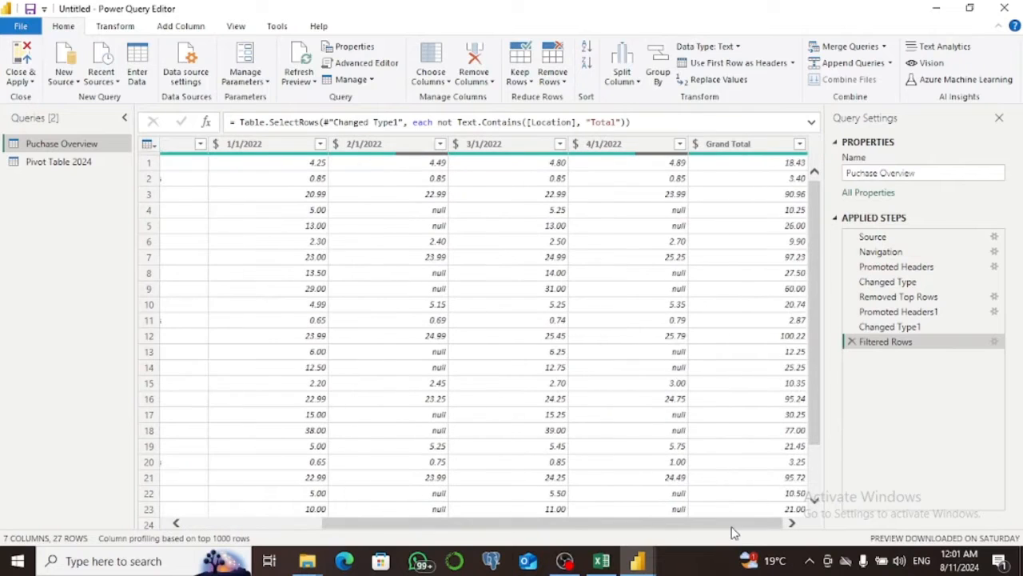
{"action": "left_click", "coordinate": [761, 151]}
{"action": "right_click", "coordinate": [762, 150]}
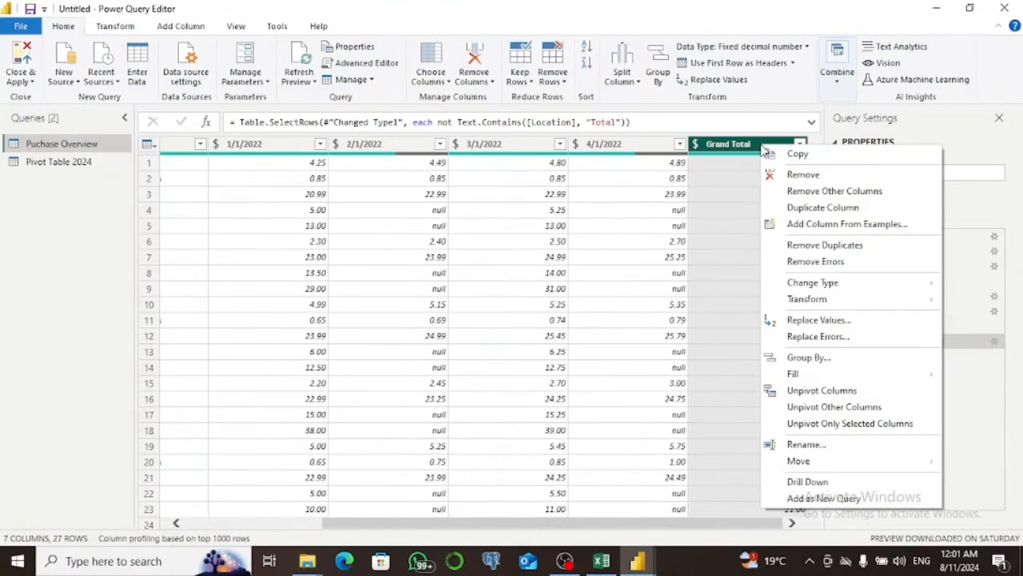
{"action": "left_click", "coordinate": [800, 175]}
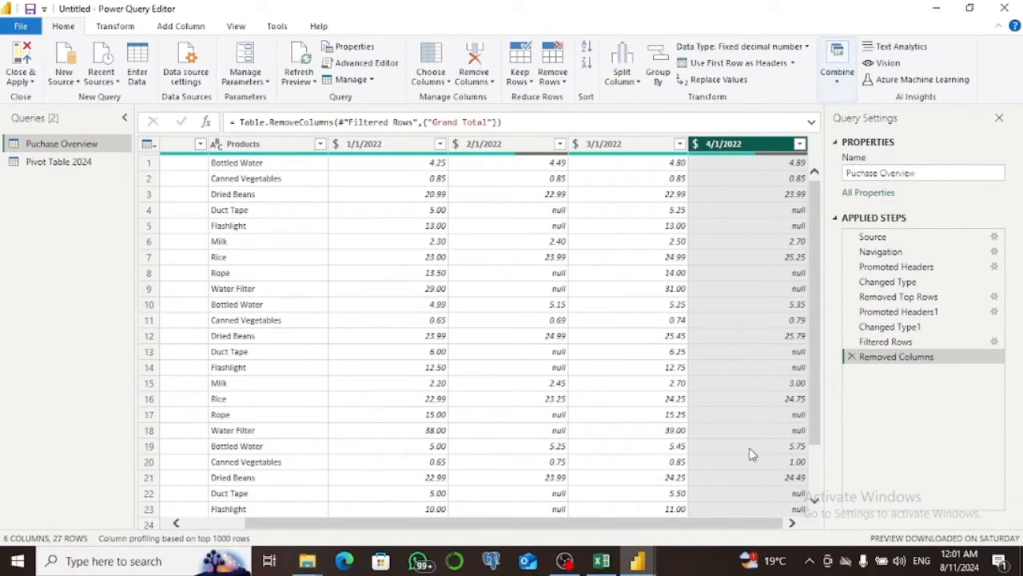
{"action": "mouse_move", "coordinate": [729, 526]}
{"action": "left_mouse_down"}
{"action": "mouse_move", "coordinate": [628, 525]}
{"action": "mouse_move", "coordinate": [742, 523]}
{"action": "left_mouse_up"}
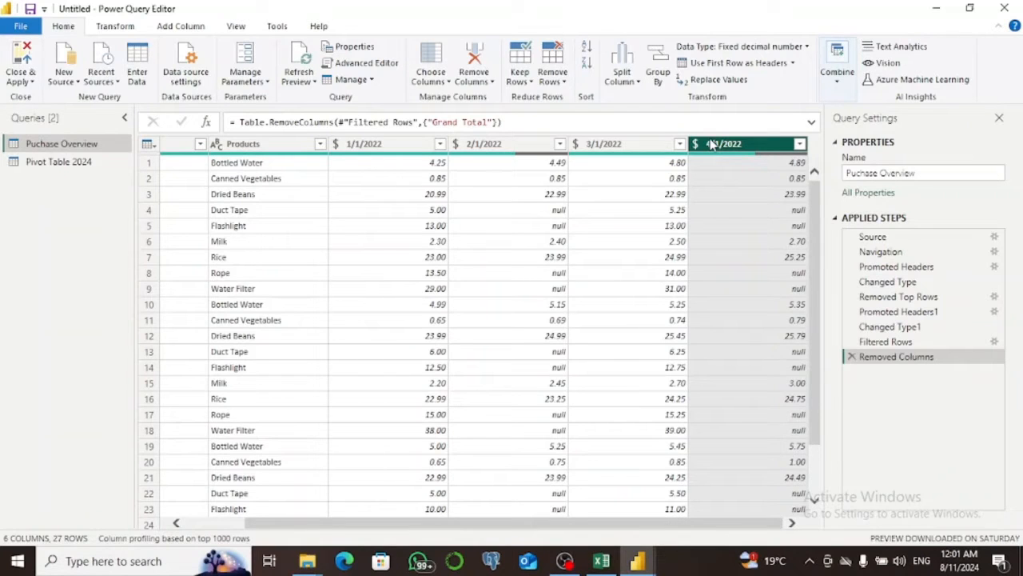
Examine the data of the Pivot Table 2024 query, and return to the Puchase Overview query.
{"action": "left_click", "coordinate": [52, 164]}
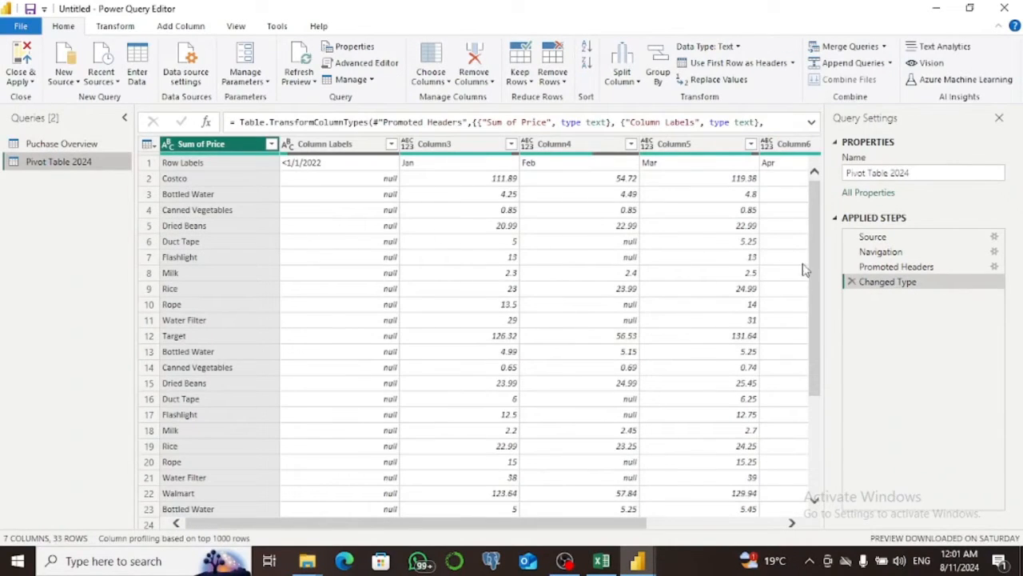
{"action": "left_click_drag", "start_coordinate": [576, 527], "coordinate": [530, 539]}
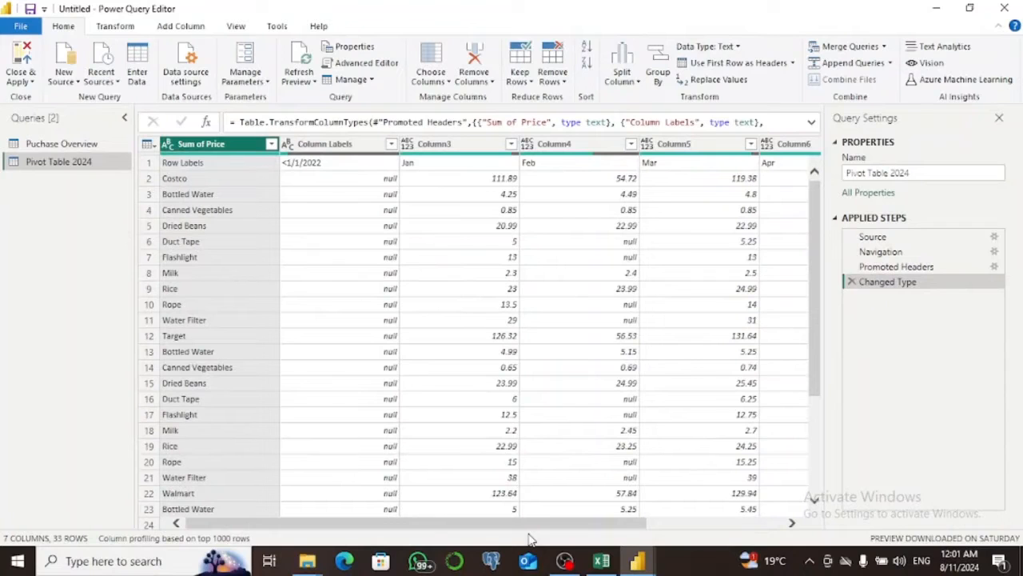
{"action": "left_click", "coordinate": [90, 147]}
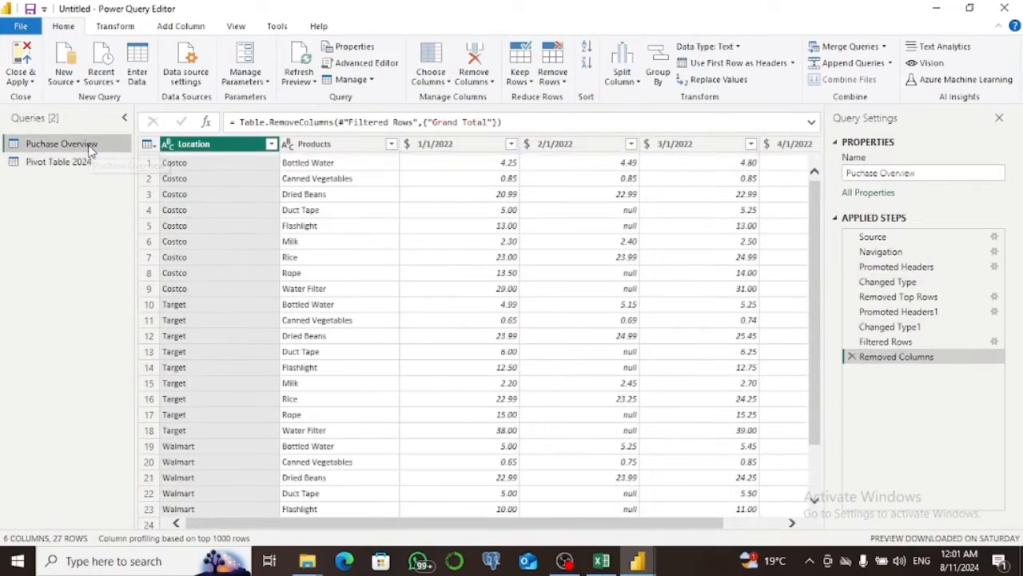
Unpivot the date columns from 1/1/2022 through 4/1/2022 in the Puchase Overview query.
{"action": "left_click", "coordinate": [439, 145]}
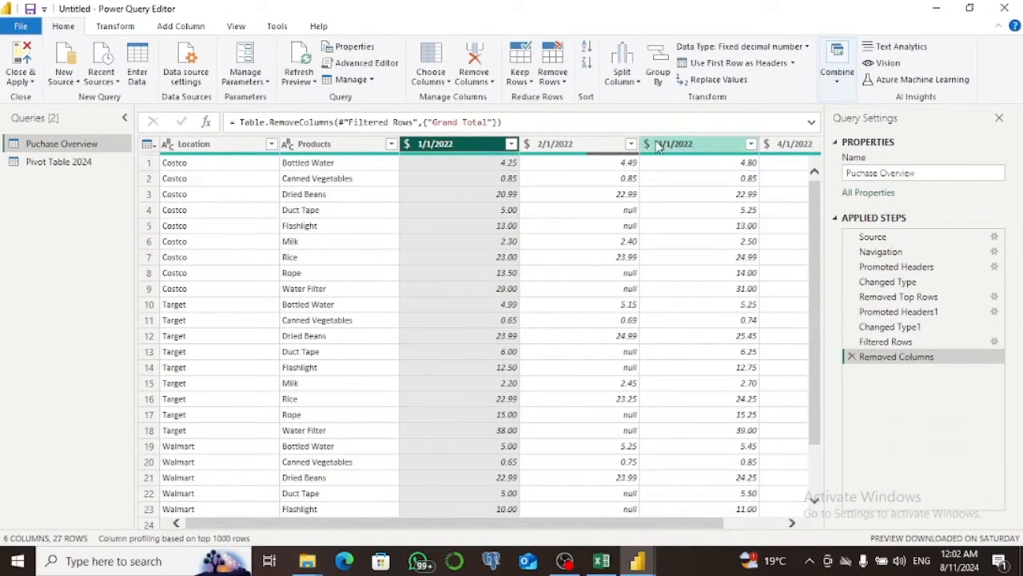
{"action": "left_click", "coordinate": [802, 145], "text": "shift"}
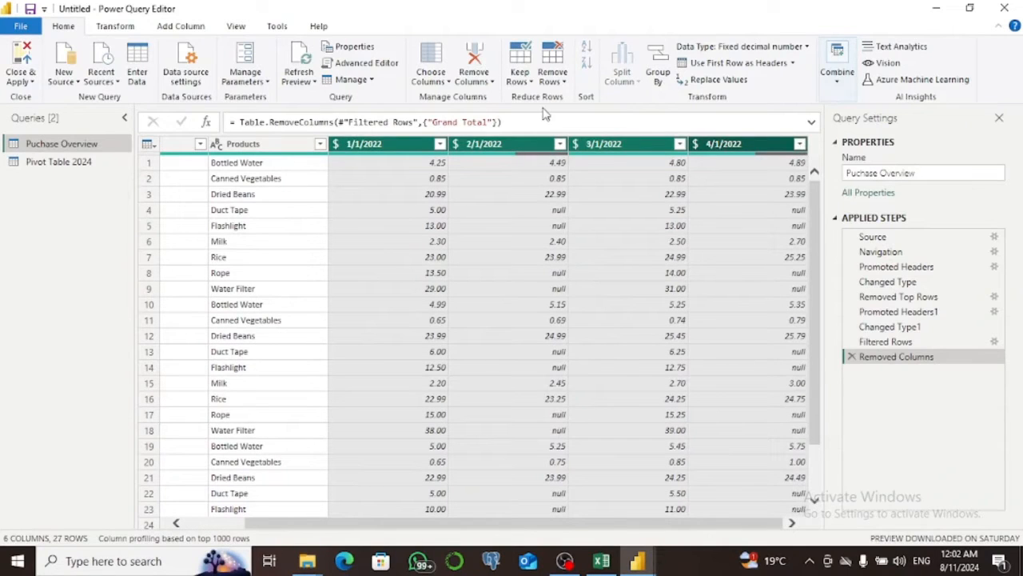
{"action": "left_click", "coordinate": [112, 29]}
{"action": "left_click", "coordinate": [421, 48]}
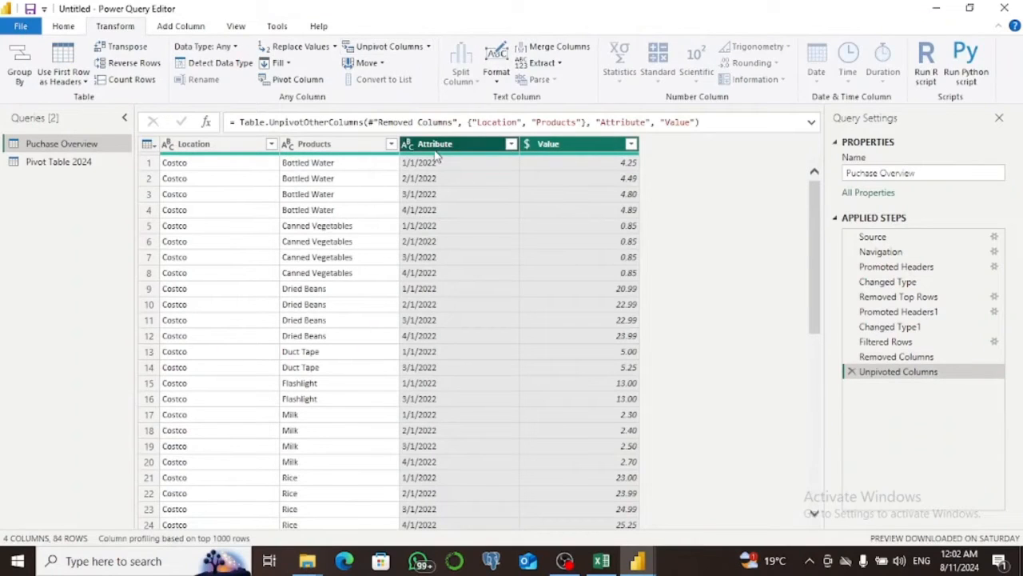
Rename the Attribute column as "data" and the Value column as "Product cost".
{"action": "double_click", "coordinate": [427, 144]}
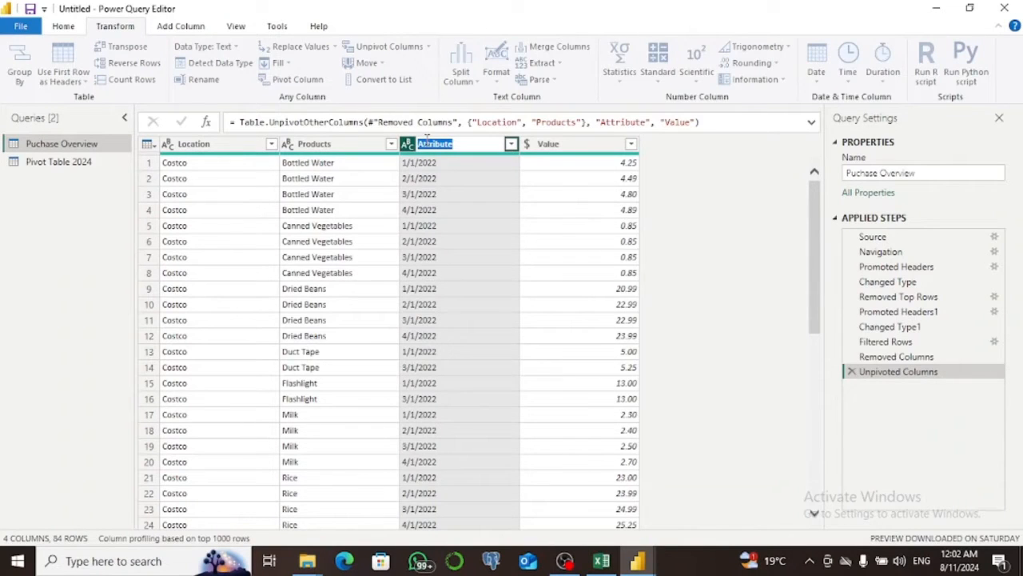
{"action": "type", "text": "data"}
{"action": "key", "text": "Return"}
{"action": "double_click", "coordinate": [568, 144]}
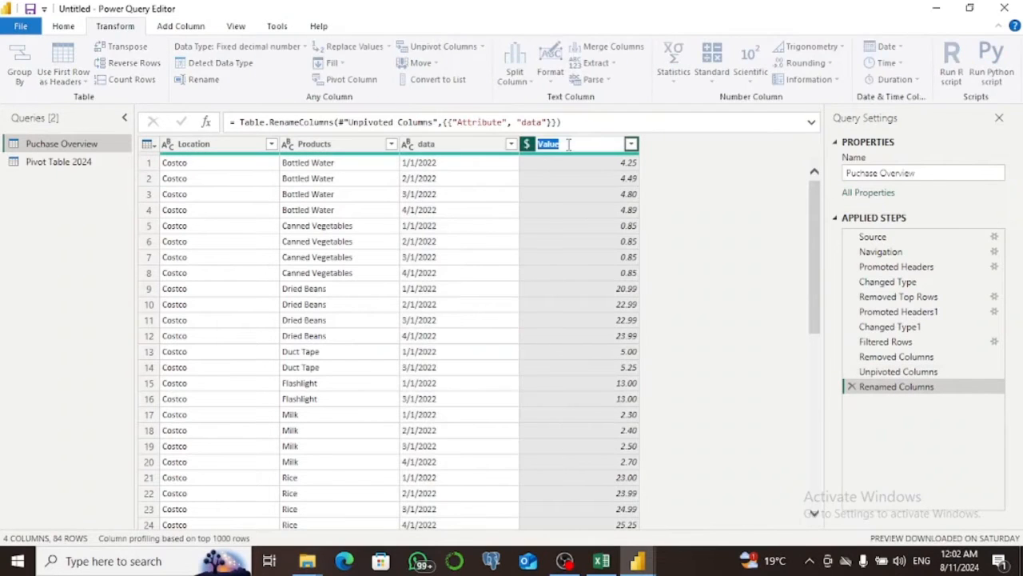
{"action": "type", "text": "Product cost"}
{"action": "key", "text": "Return"}
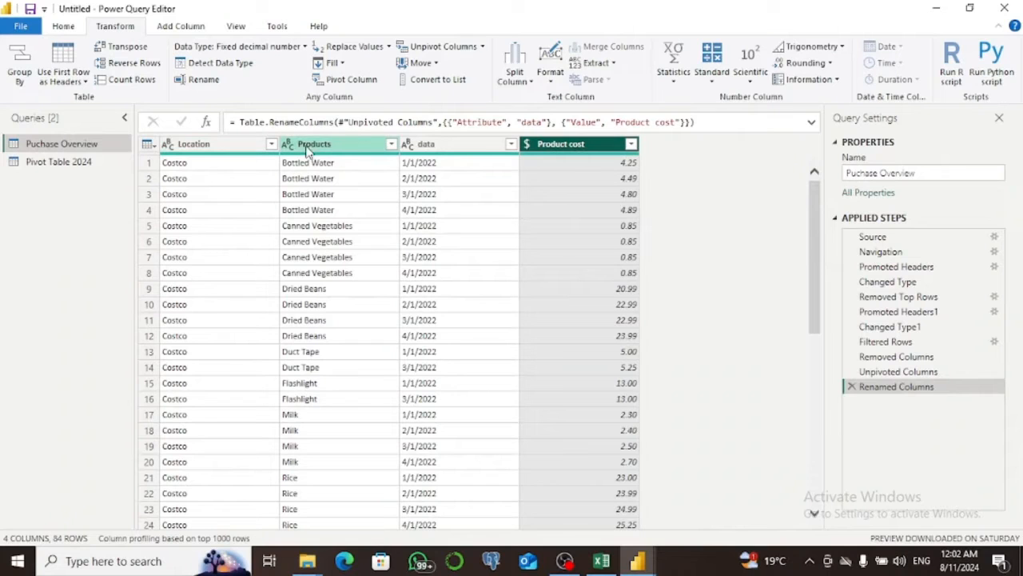
Set the data column's type to Date/Time, and switch it to Date by replacing the current conversion.
{"action": "left_click", "coordinate": [409, 147]}
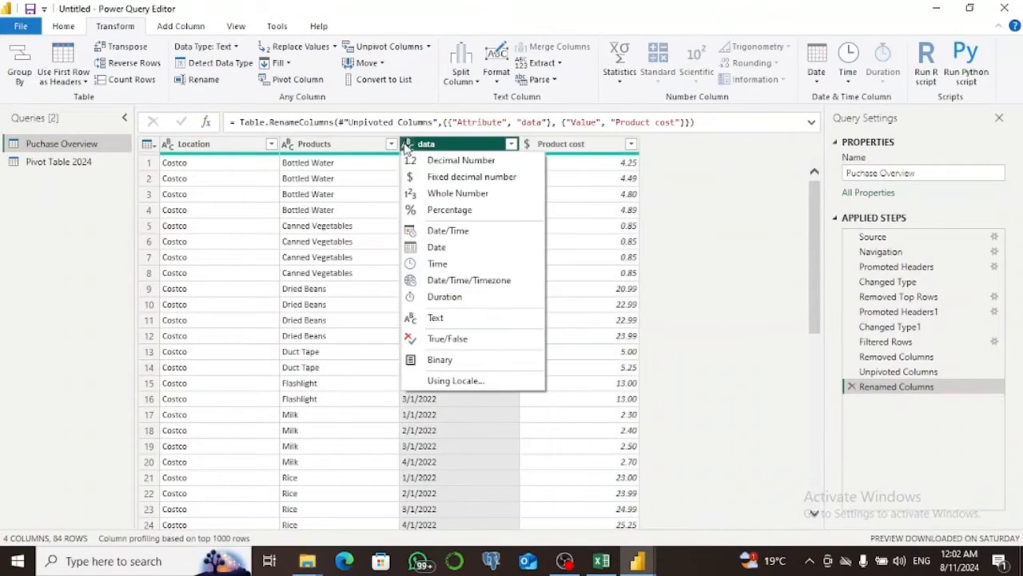
{"action": "left_click", "coordinate": [449, 232]}
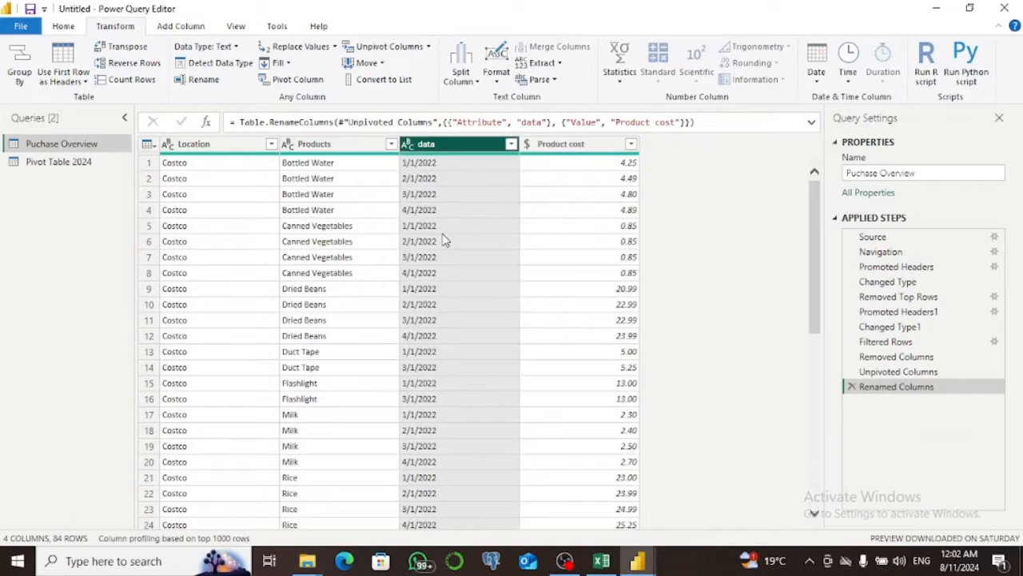
{"action": "left_click", "coordinate": [408, 144]}
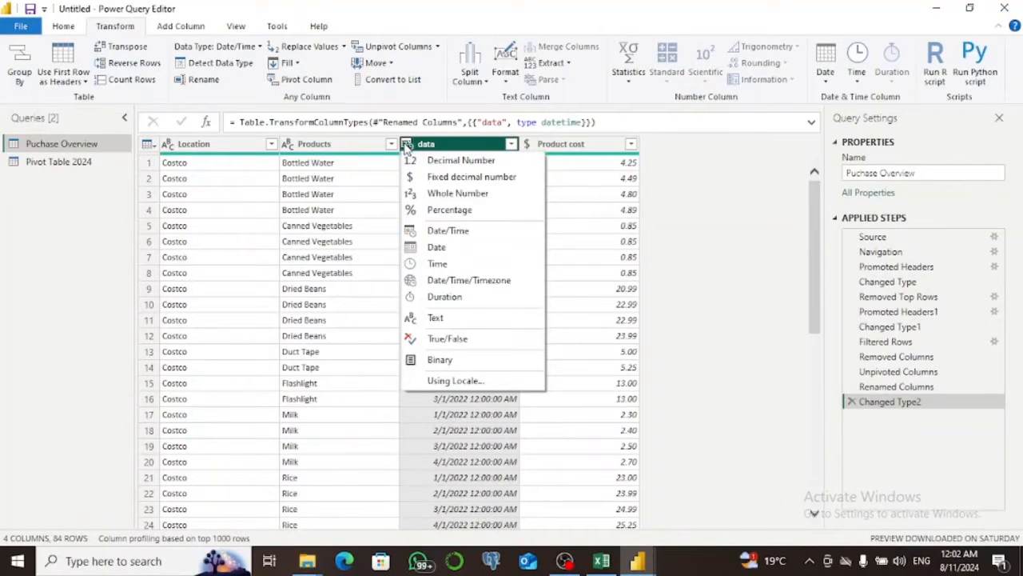
{"action": "left_click", "coordinate": [438, 248]}
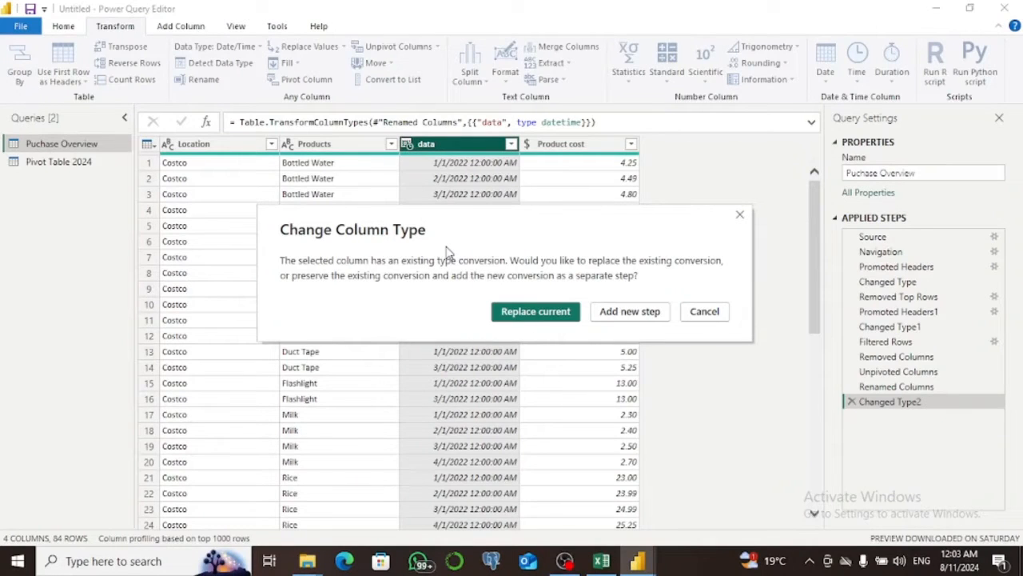
{"action": "left_click", "coordinate": [527, 312]}
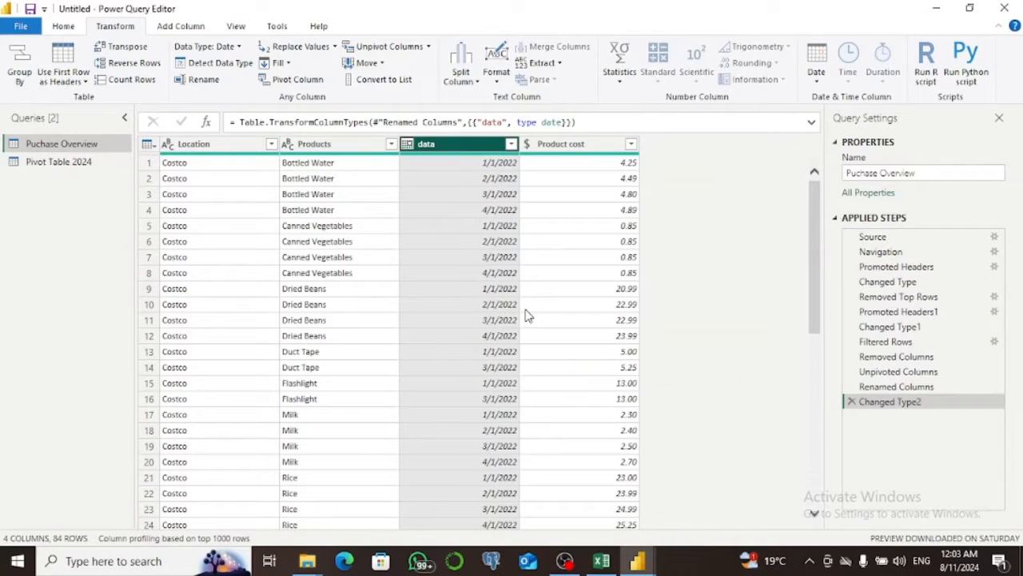
Look at the Purchase Tracker sheet of the items- Power Query workbook in Excel, and return to the Power Query Editor.
{"action": "mouse_move", "coordinate": [601, 561]}
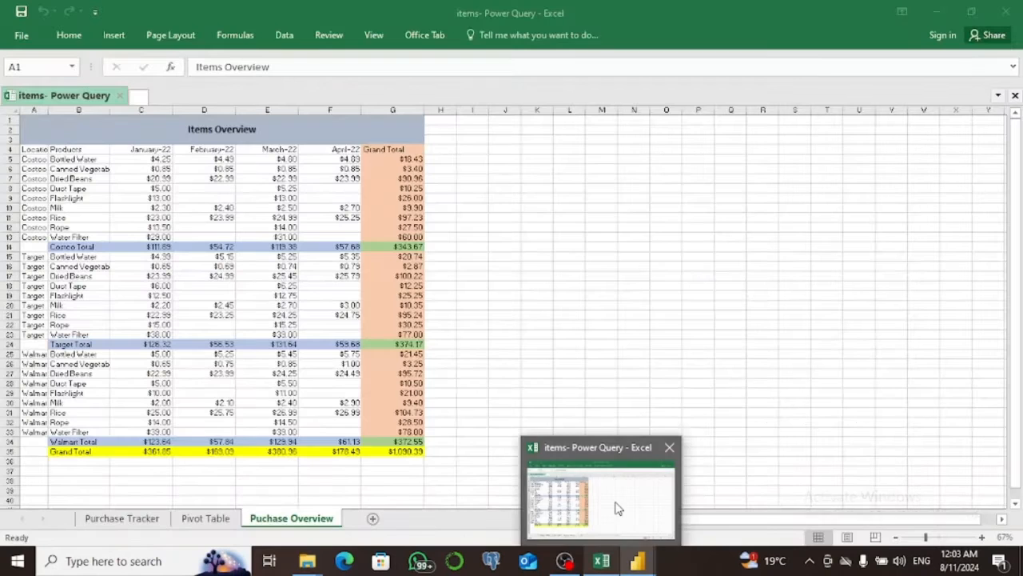
{"action": "left_click", "coordinate": [617, 509]}
{"action": "left_click", "coordinate": [123, 519]}
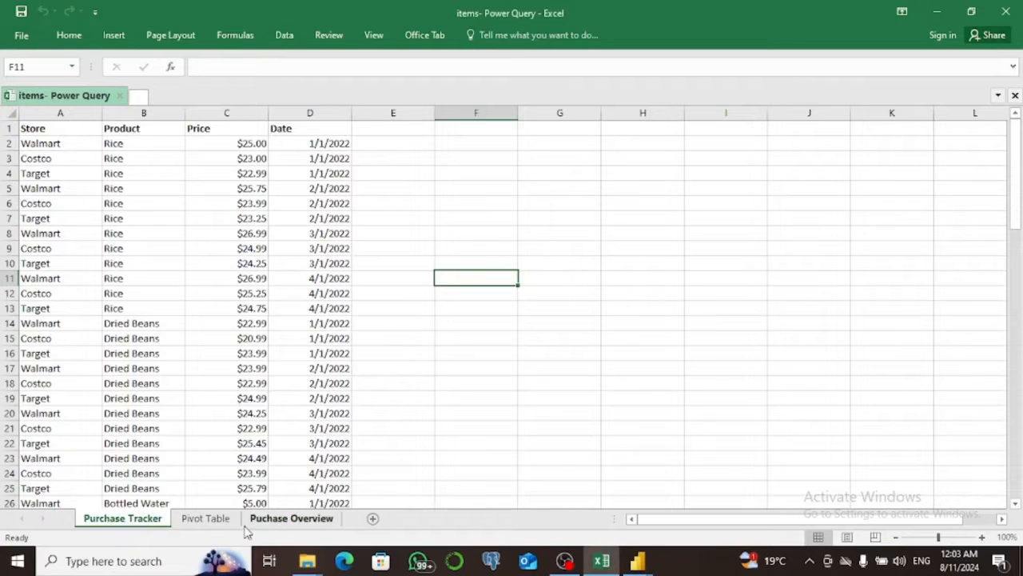
{"action": "mouse_move", "coordinate": [642, 562]}
{"action": "left_click", "coordinate": [703, 505]}
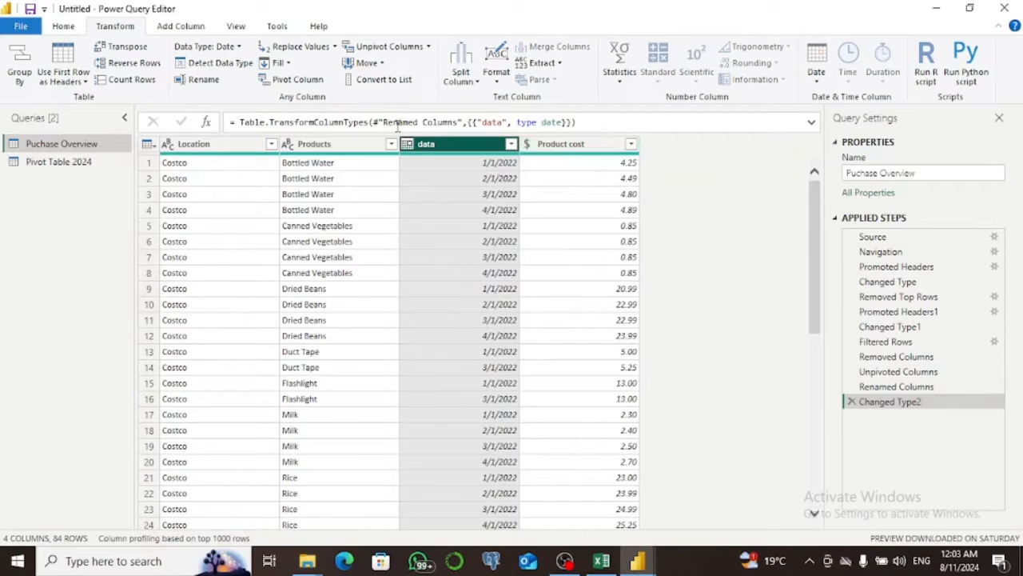
Use the first row of the Pivot Table 2024 query as its column headers.
{"action": "left_click", "coordinate": [80, 162]}
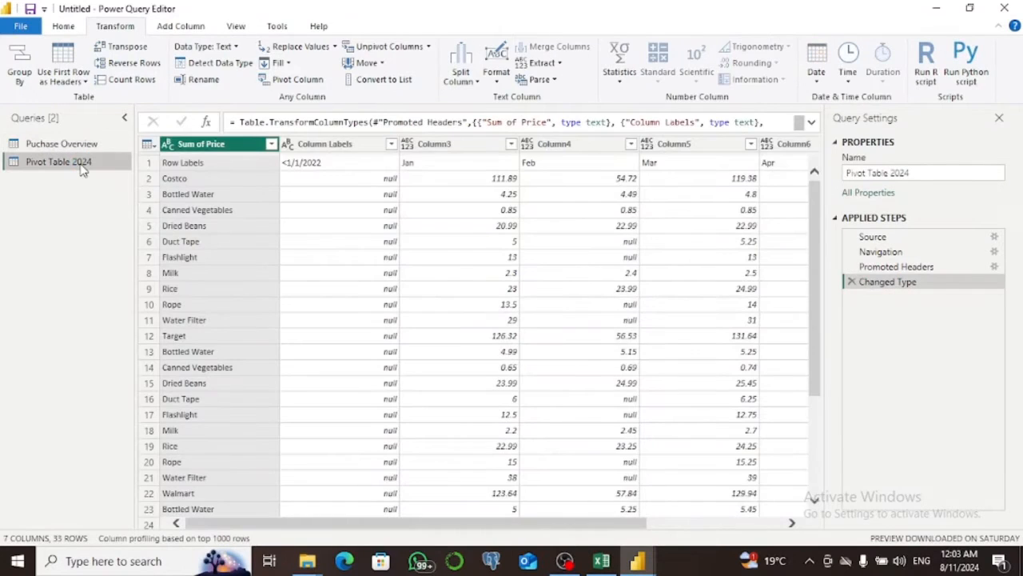
{"action": "left_click", "coordinate": [196, 144]}
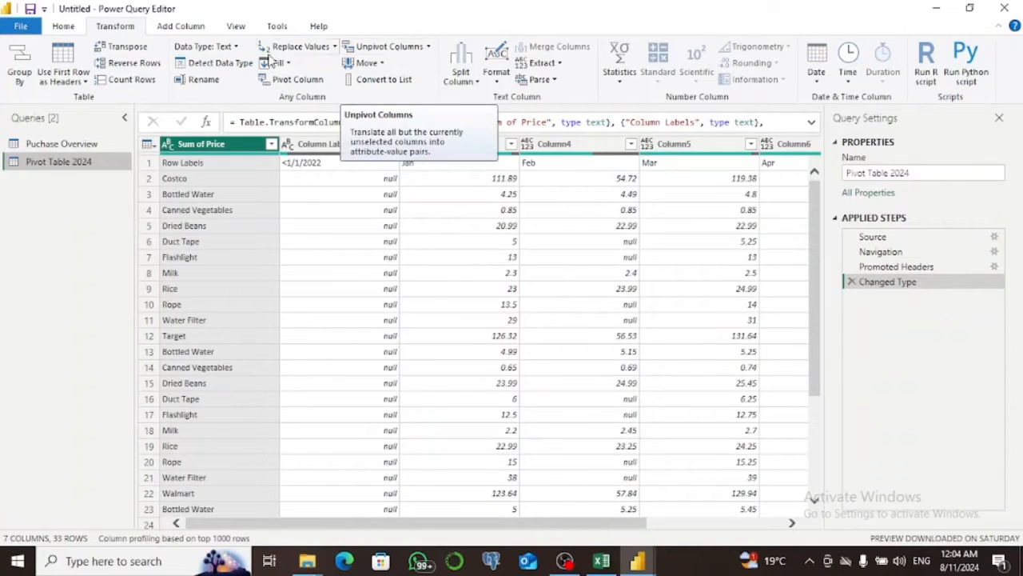
{"action": "left_click", "coordinate": [63, 27]}
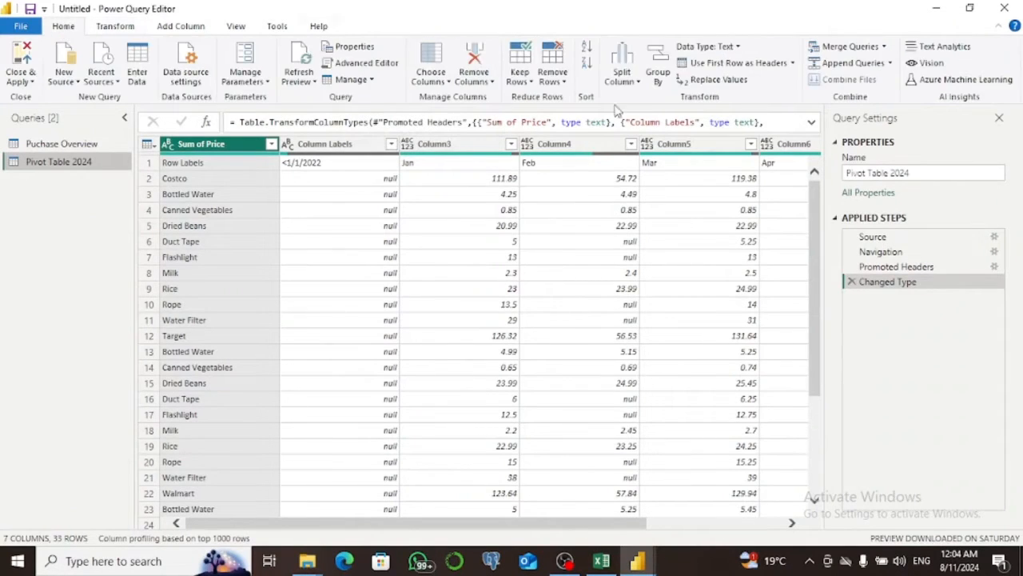
{"action": "left_click", "coordinate": [724, 64]}
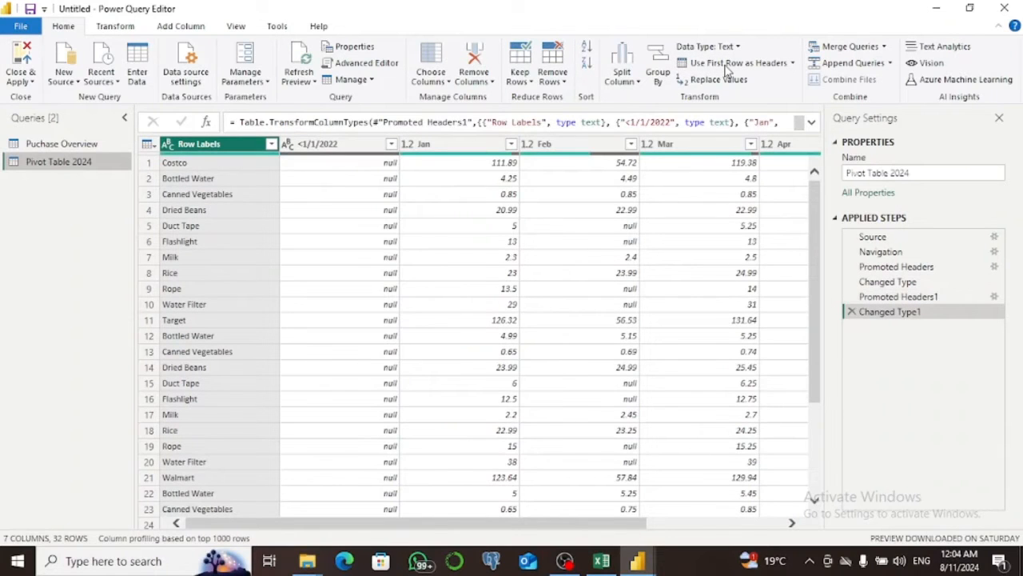
Unpivot the month columns from Jan through Apr in the Pivot Table 2024 query.
{"action": "left_click", "coordinate": [419, 146]}
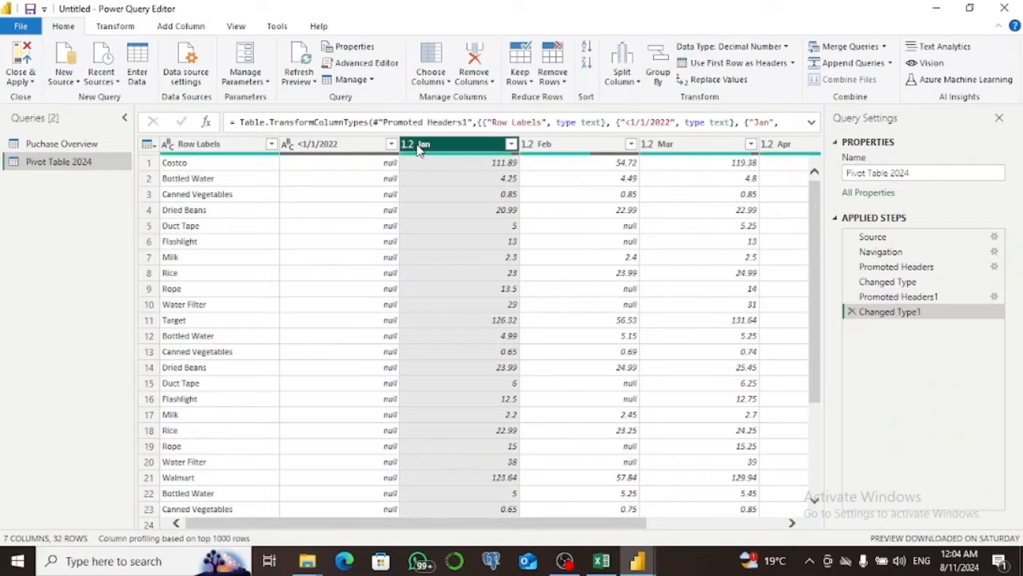
{"action": "left_click_drag", "start_coordinate": [556, 528], "coordinate": [684, 530]}
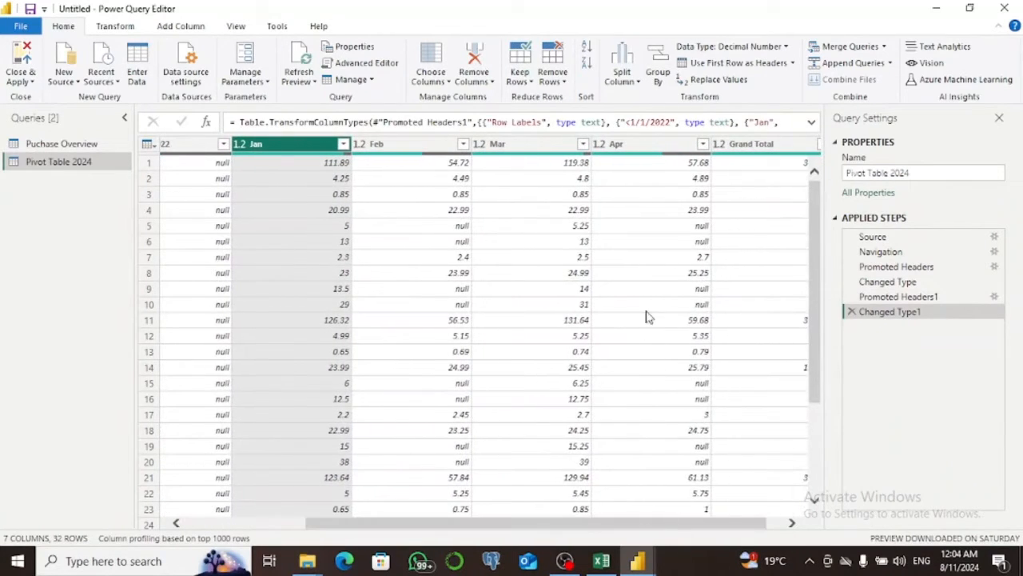
{"action": "left_click", "coordinate": [638, 145], "text": "ctrl"}
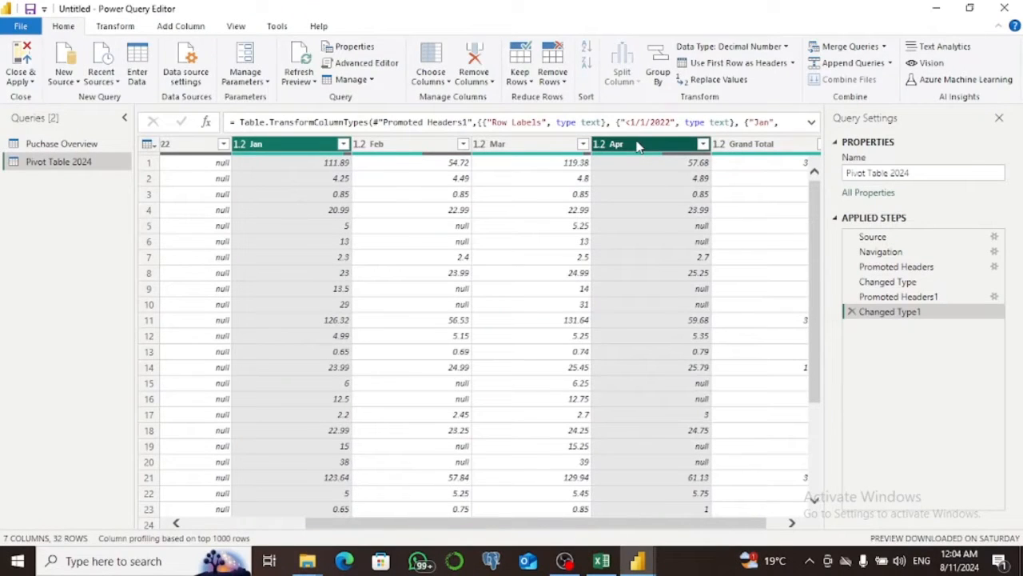
{"action": "left_click", "coordinate": [638, 144]}
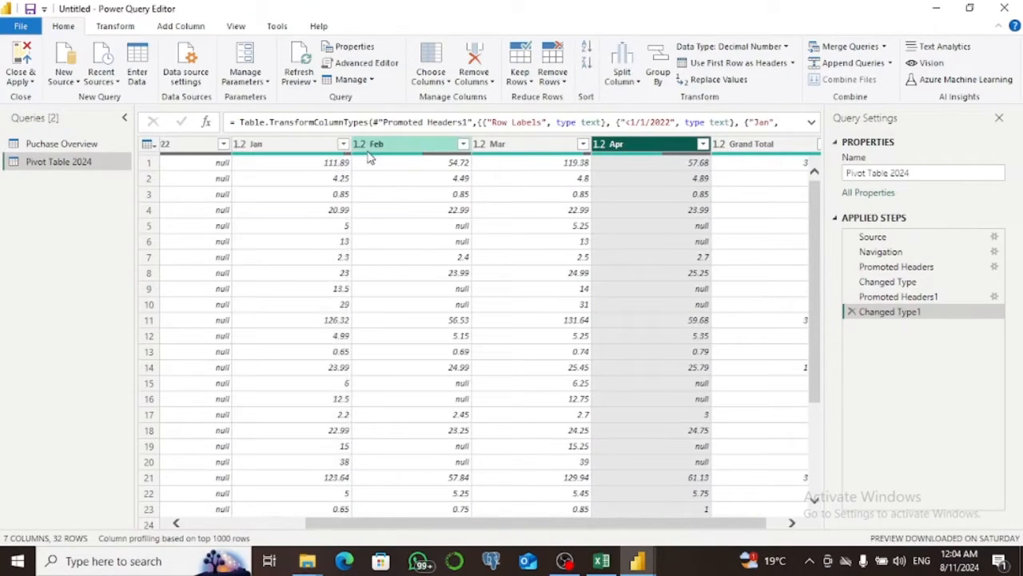
{"action": "left_click", "coordinate": [280, 143], "text": "shift"}
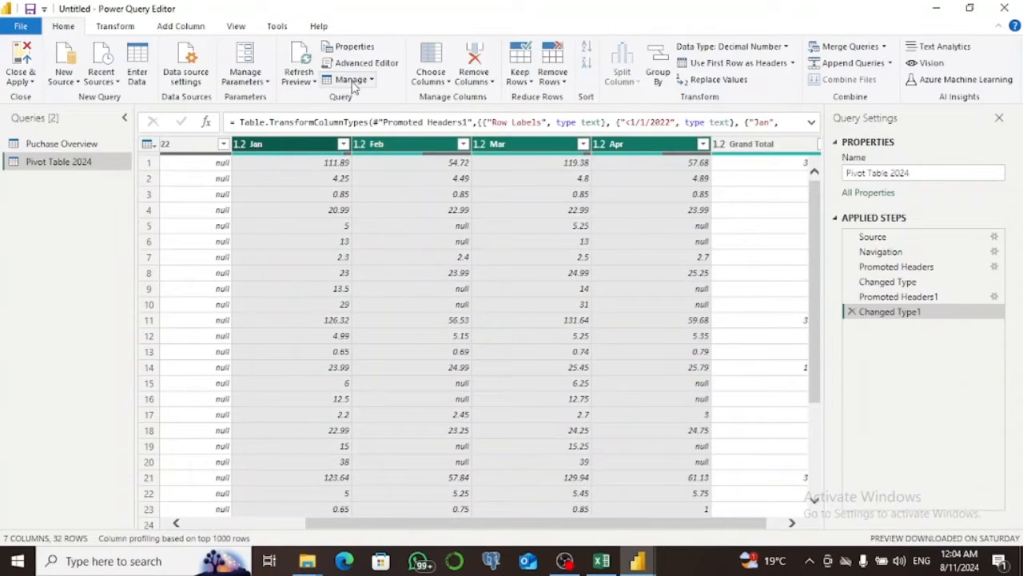
{"action": "left_click", "coordinate": [127, 27]}
{"action": "left_click", "coordinate": [413, 50]}
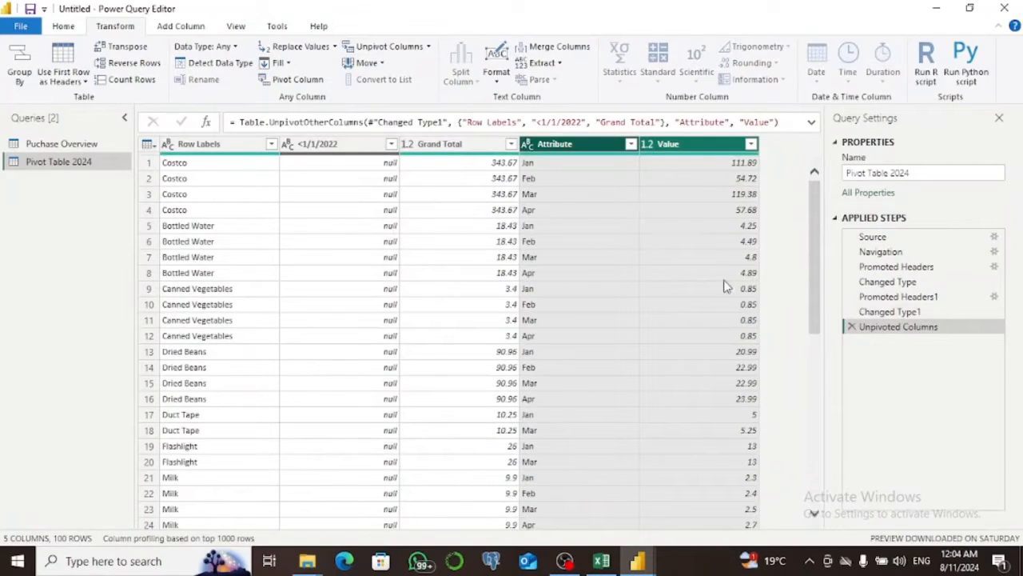
Return to the Puchase Overview query, and close the query editor while applying all pending changes.
{"action": "left_click", "coordinate": [60, 145]}
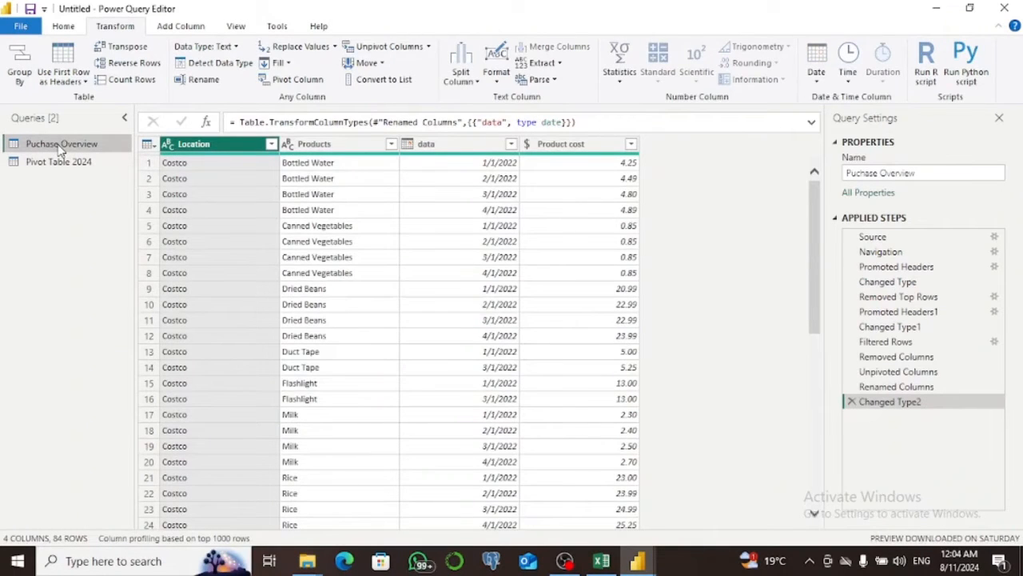
{"action": "left_click", "coordinate": [63, 26]}
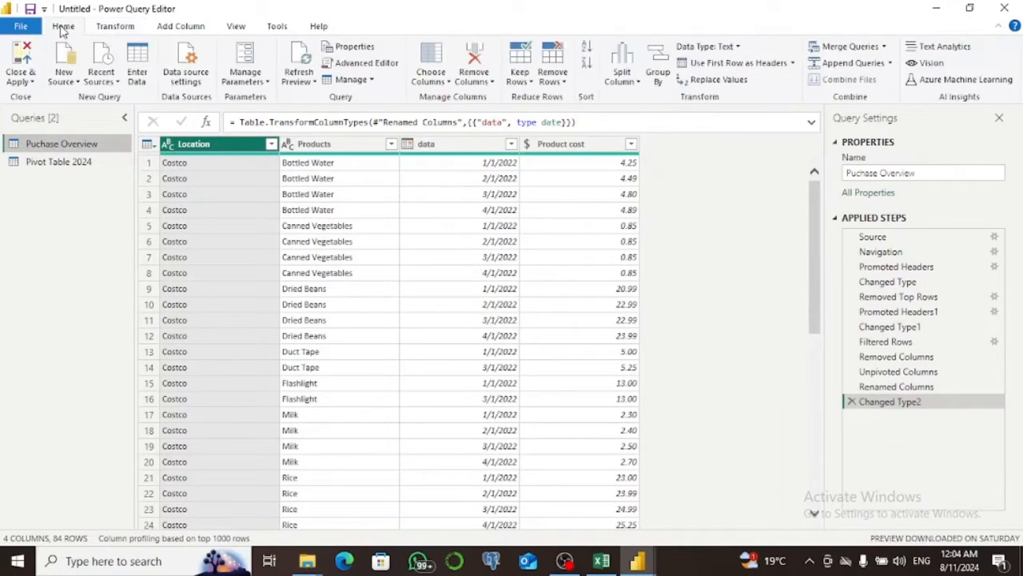
{"action": "left_click", "coordinate": [24, 72]}
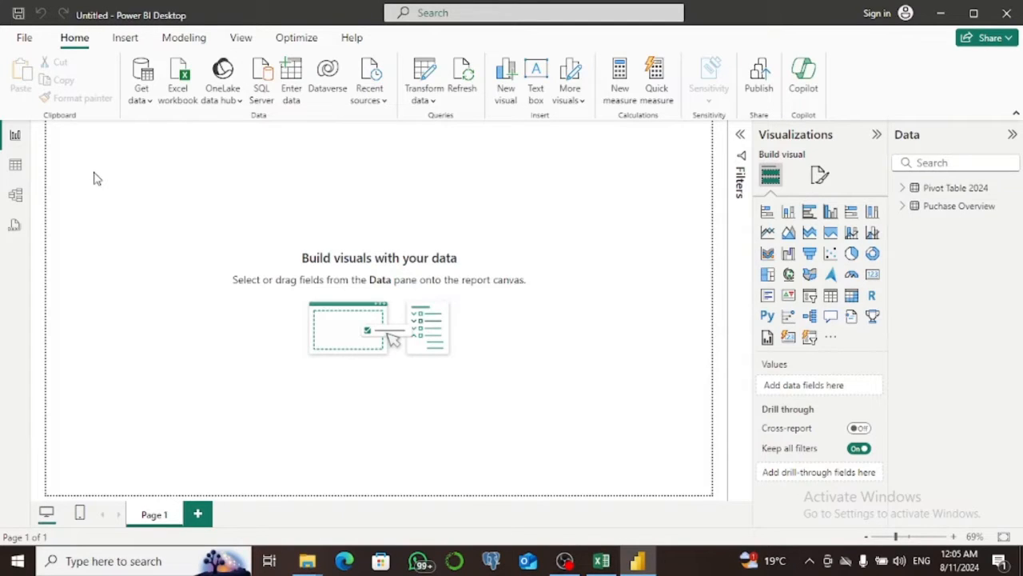
View the loaded Pivot Table 2024 data as a table, return to the report, and reopen the Power Query Editor.
{"action": "left_click", "coordinate": [15, 168]}
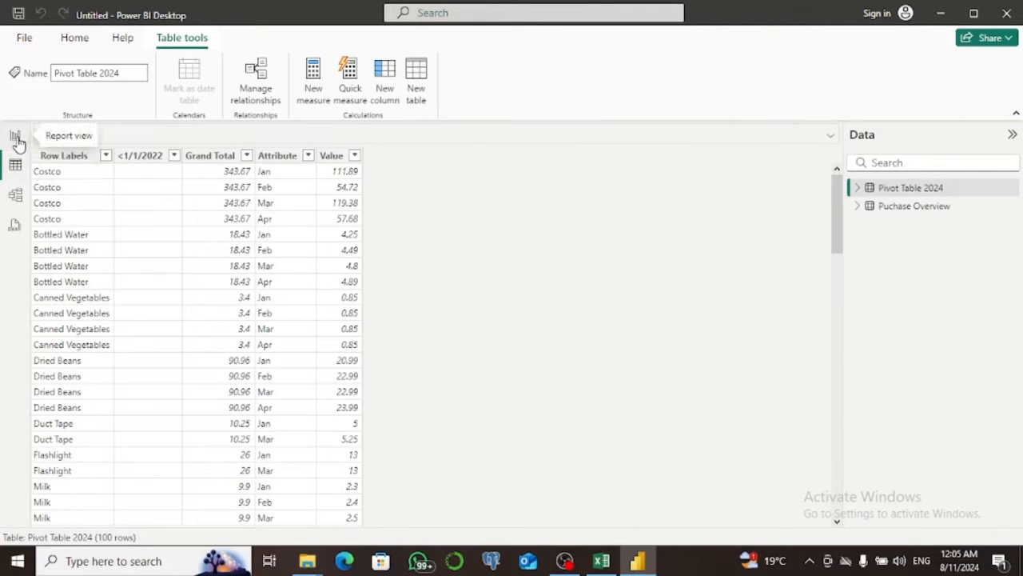
{"action": "left_click", "coordinate": [16, 138]}
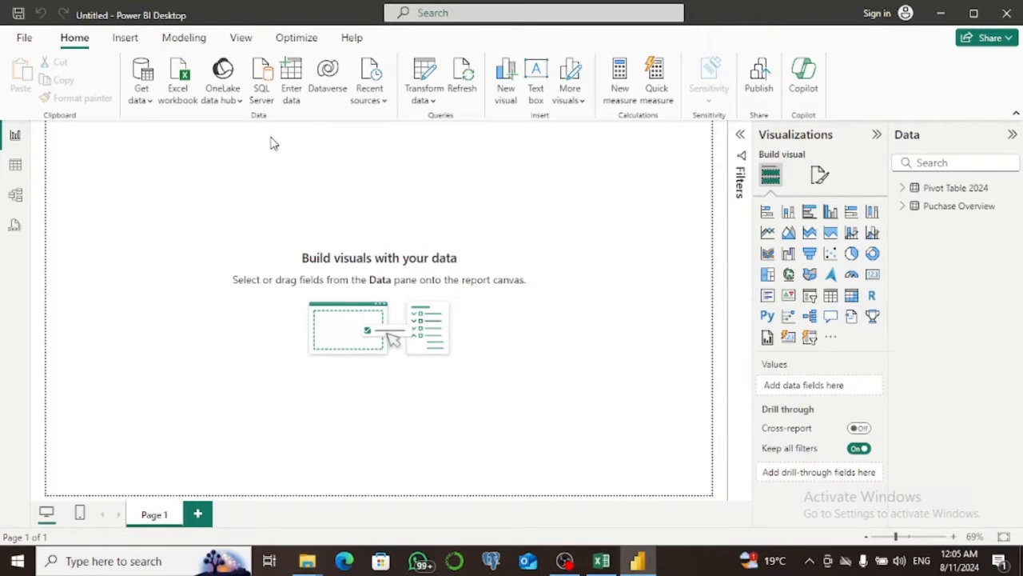
{"action": "left_click", "coordinate": [430, 90]}
{"action": "left_click", "coordinate": [462, 126]}
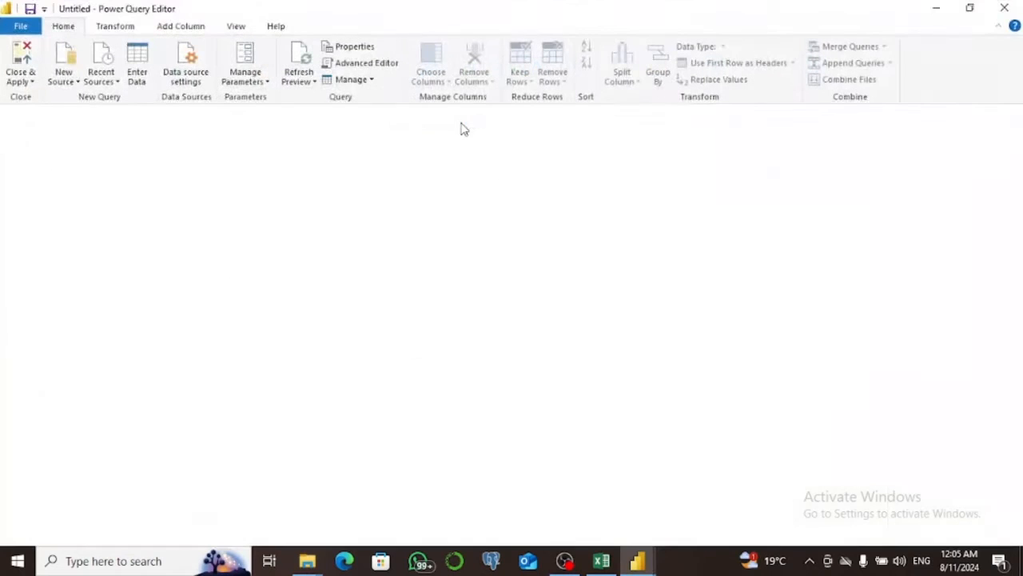
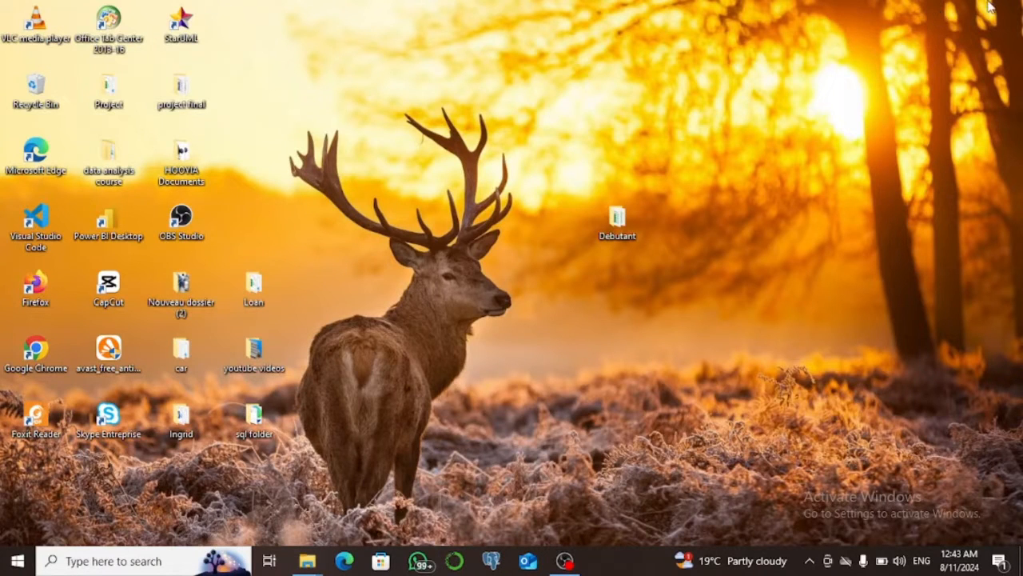
Open the items- Relationship workbook from the Debutant folder and review its item store, item sales and Customer Information sheets.
{"action": "double_click", "coordinate": [620, 222]}
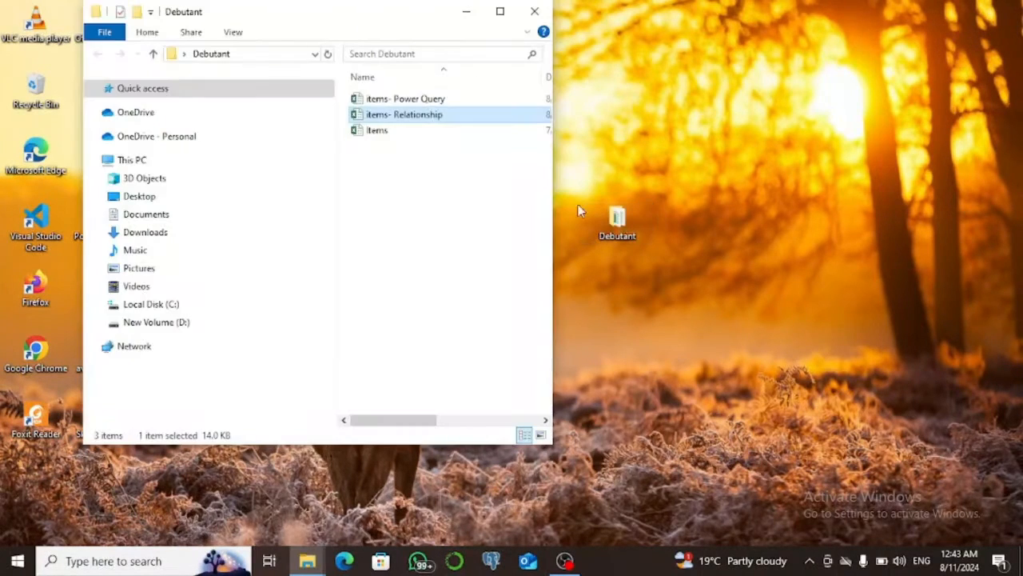
{"action": "left_click", "coordinate": [502, 11]}
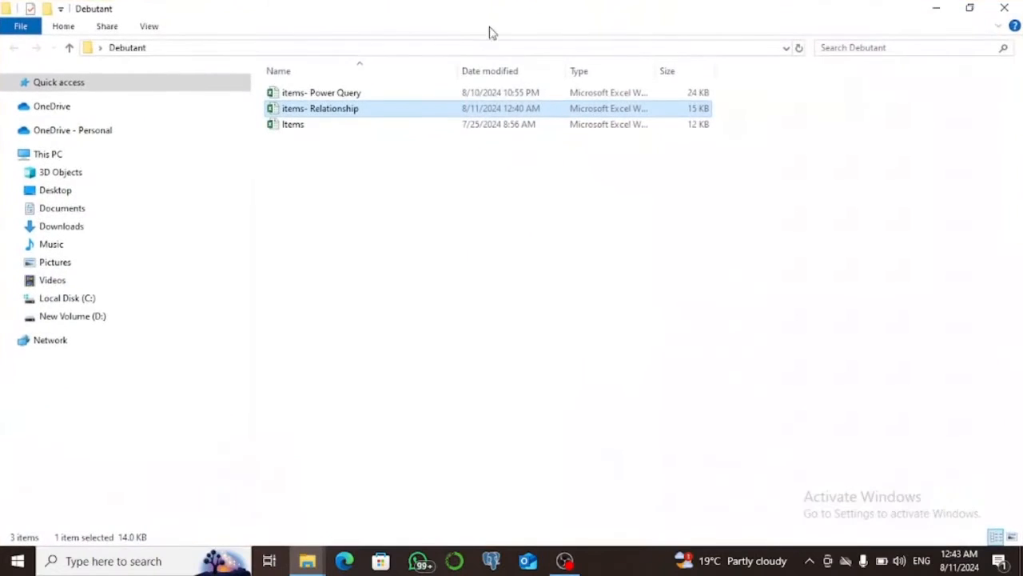
{"action": "double_click", "coordinate": [440, 117]}
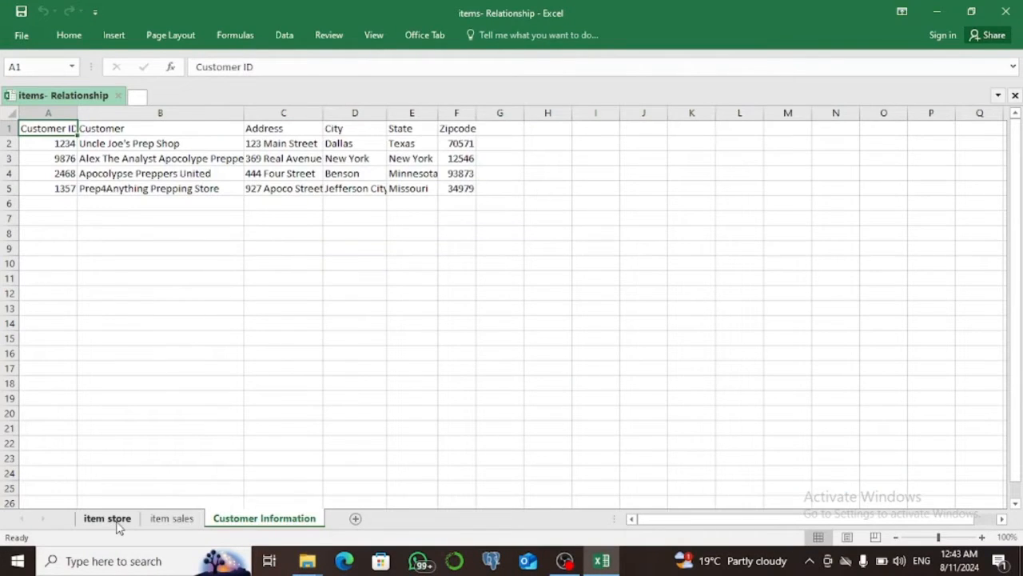
{"action": "left_click", "coordinate": [117, 521]}
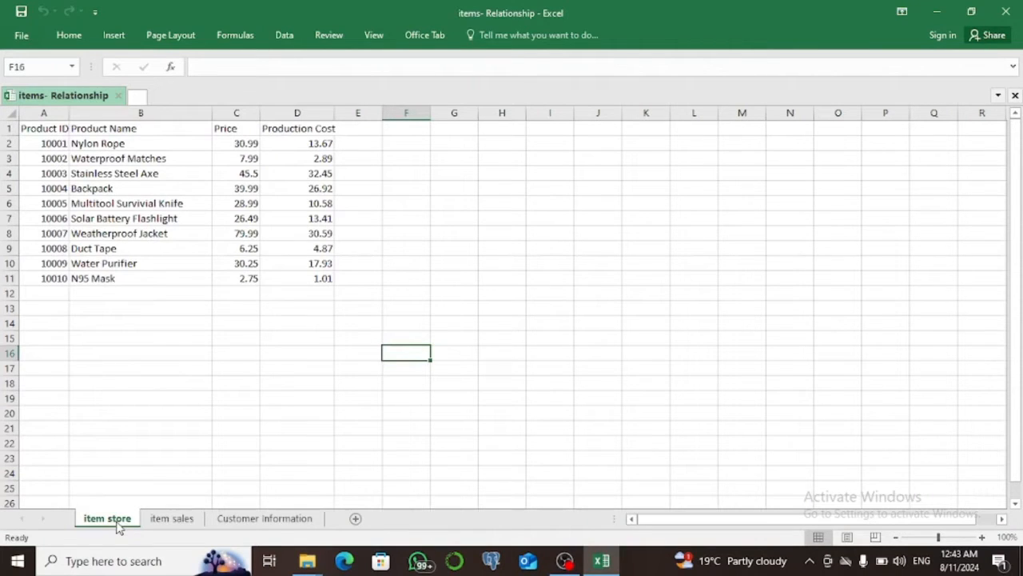
{"action": "left_click", "coordinate": [171, 519]}
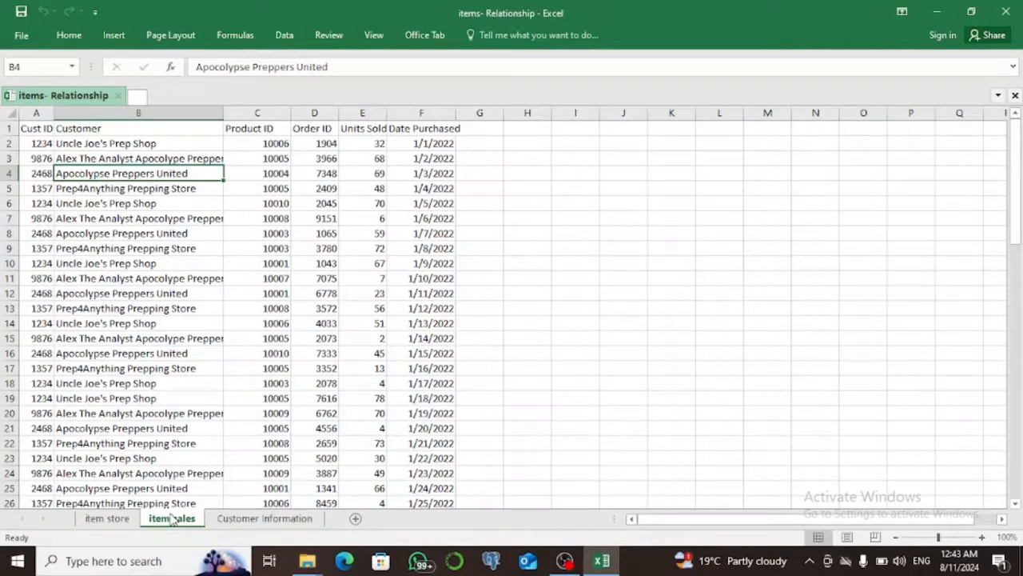
{"action": "left_click", "coordinate": [232, 518]}
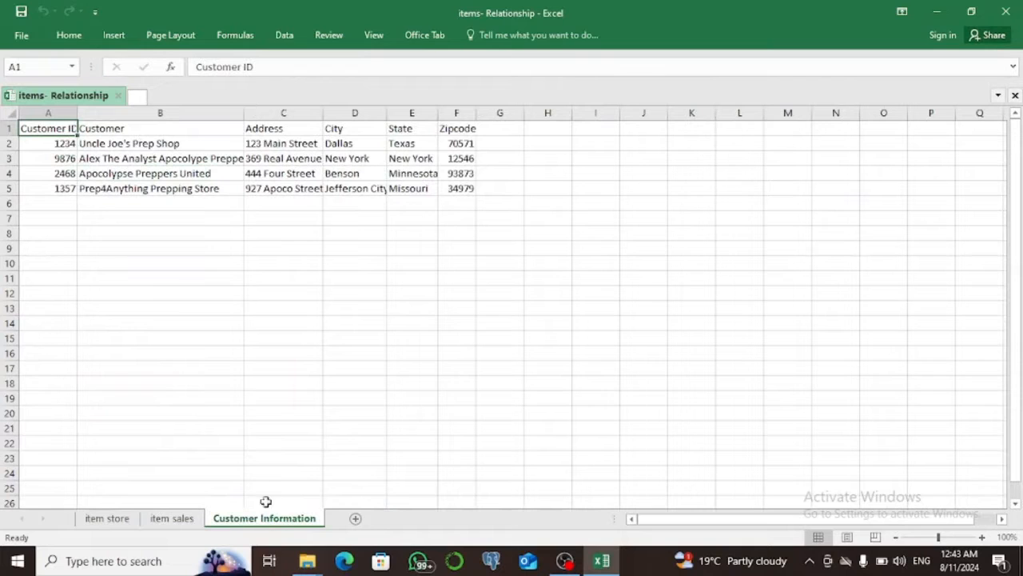
Find Power BI Desktop through the Windows search and launch it.
{"action": "left_click", "coordinate": [115, 564]}
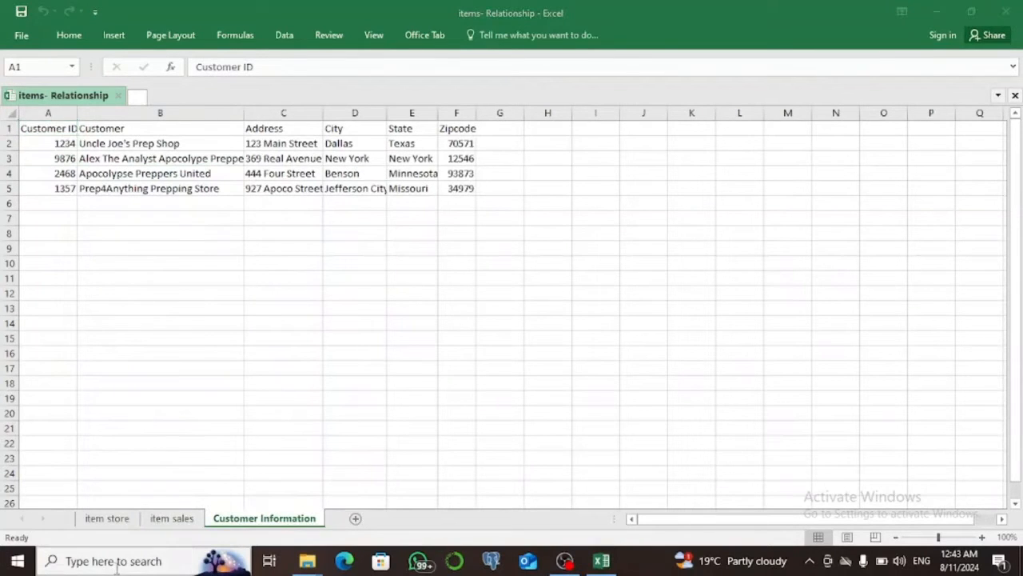
{"action": "type", "text": "power"}
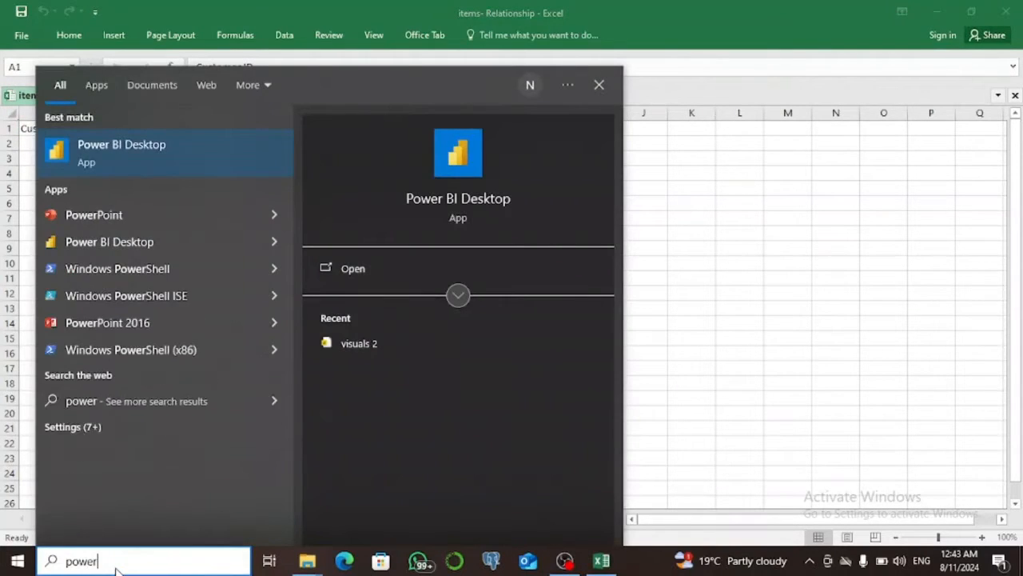
{"action": "key", "text": "Escape"}
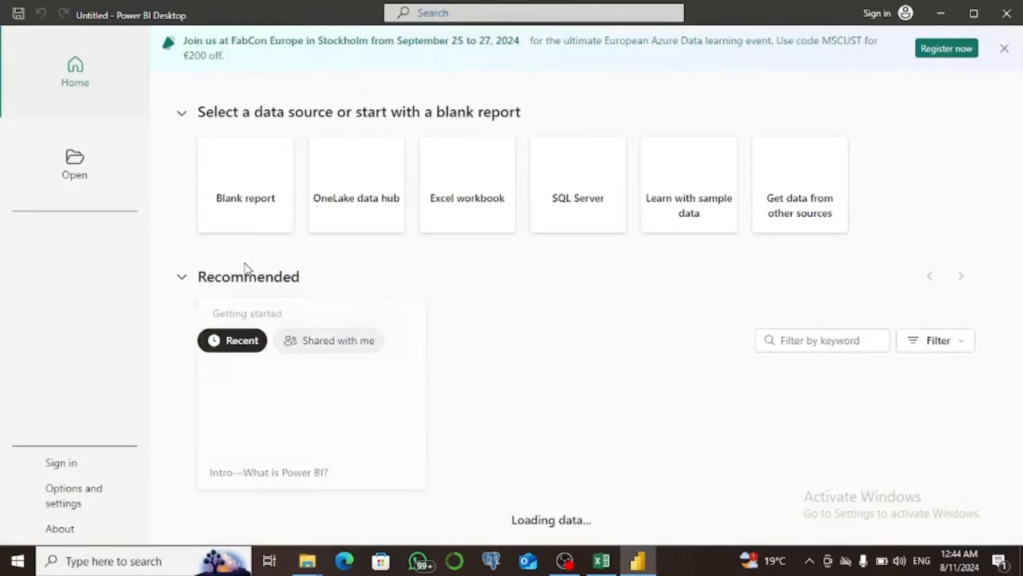
Load the Customer Information, item sales and item store sheets from the items- Relationship Excel workbook into a new report.
{"action": "left_click", "coordinate": [480, 221]}
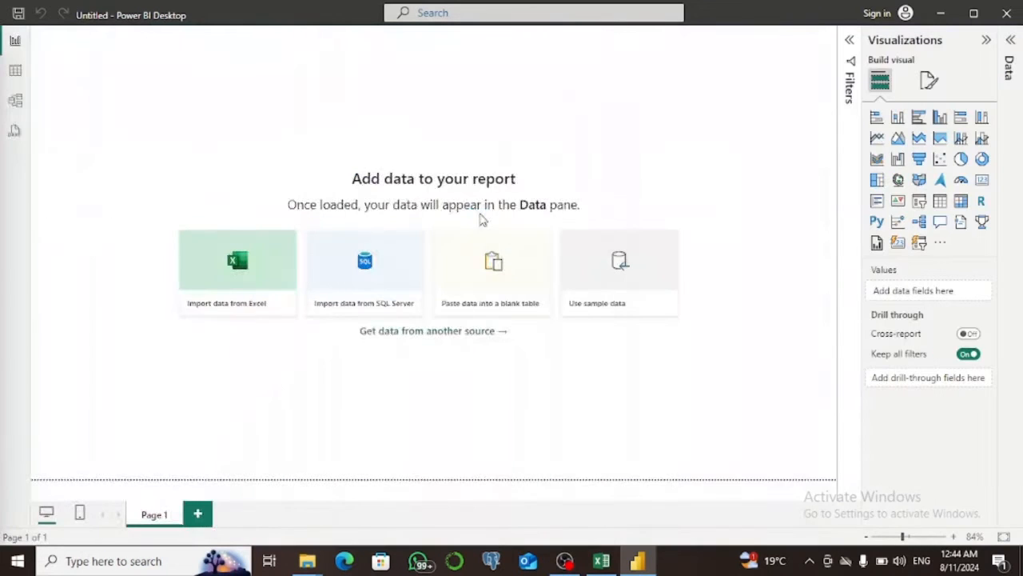
{"action": "left_click", "coordinate": [315, 249]}
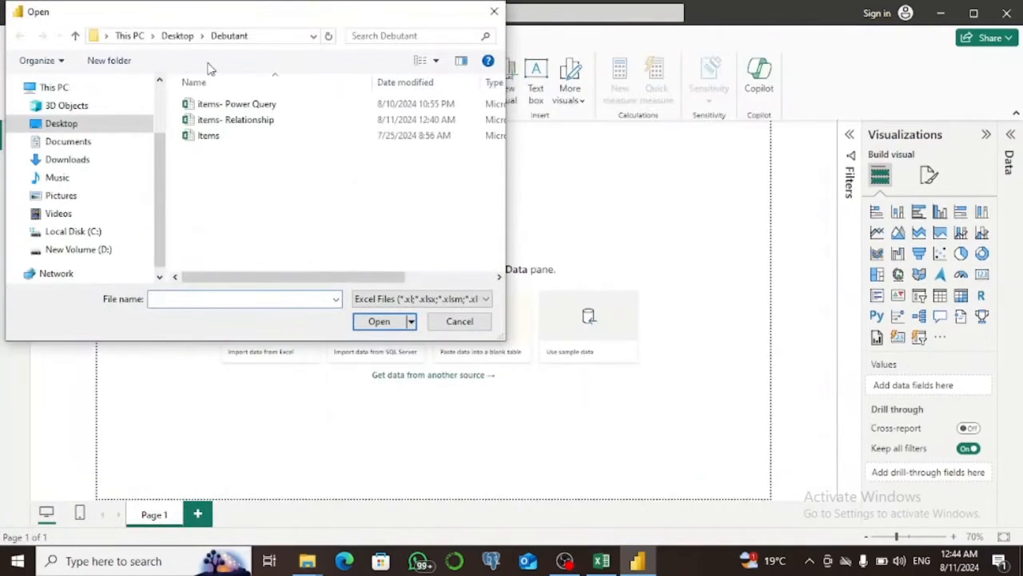
{"action": "left_click", "coordinate": [231, 121]}
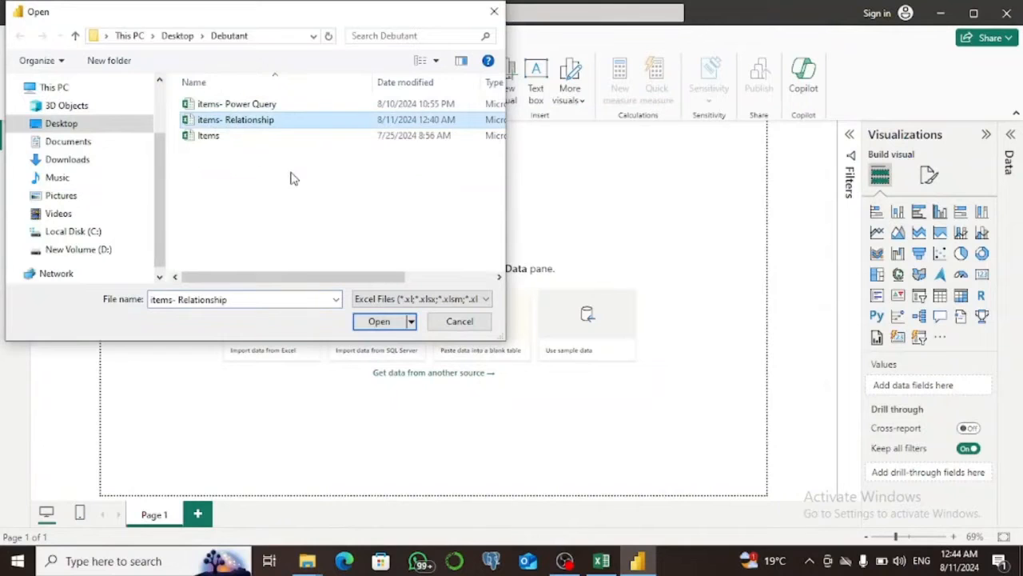
{"action": "left_click", "coordinate": [377, 323]}
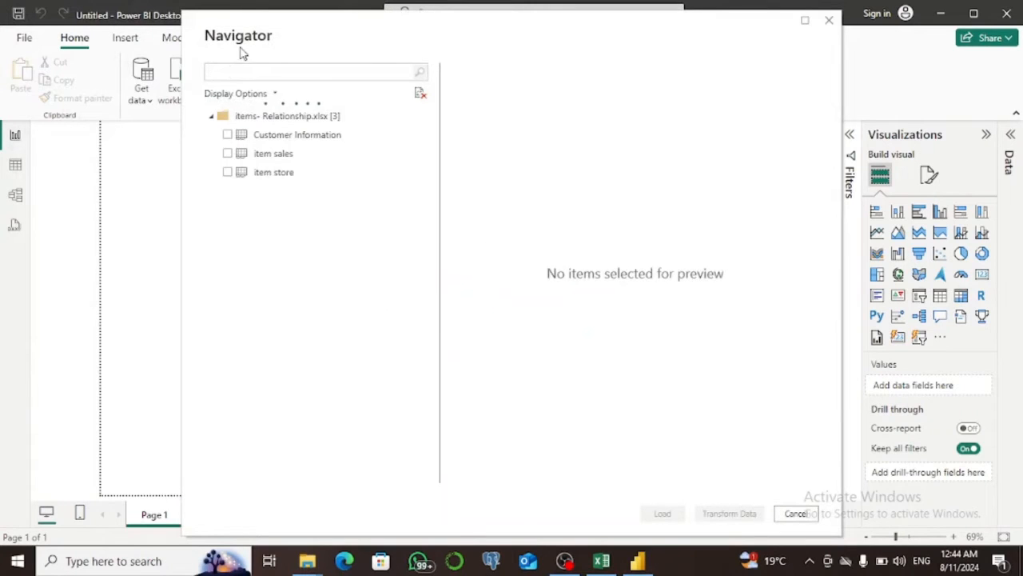
{"action": "left_click", "coordinate": [229, 135]}
{"action": "left_click", "coordinate": [228, 153]}
{"action": "left_click", "coordinate": [229, 172]}
{"action": "left_click", "coordinate": [673, 513]}
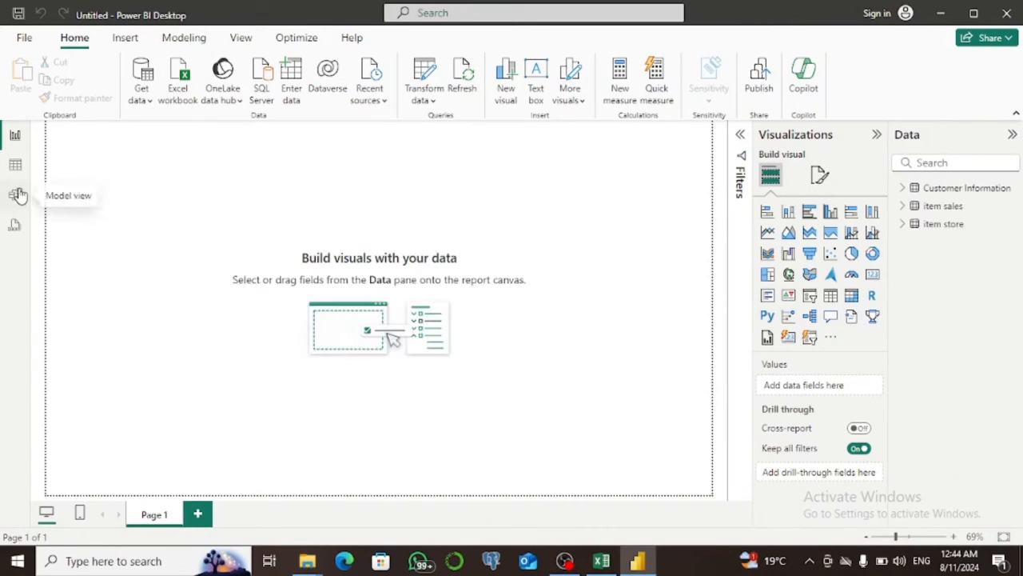
Show the model diagram with the properties collapsed, and move the item sales table below and between the other two tables.
{"action": "left_click", "coordinate": [18, 167]}
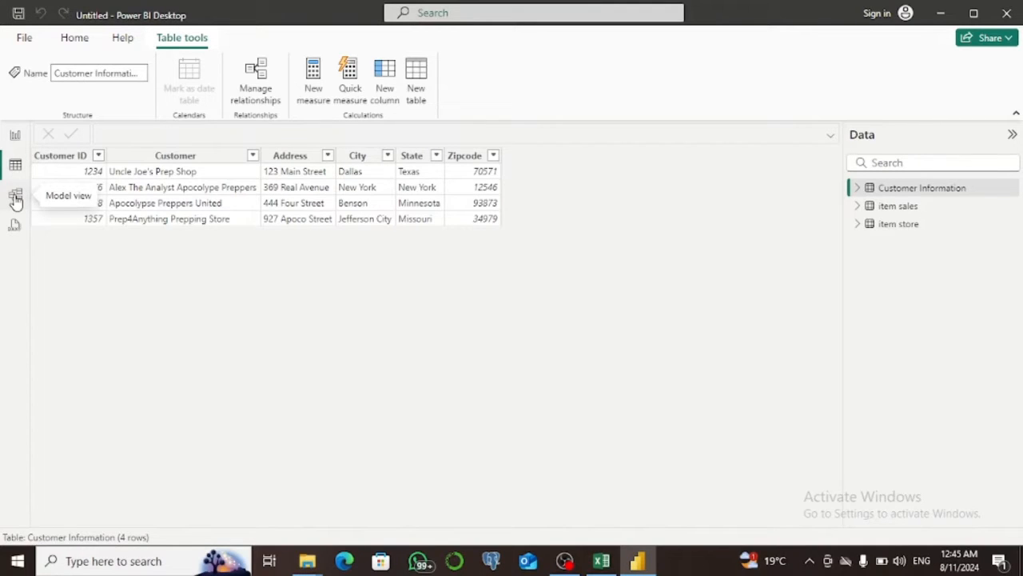
{"action": "left_click", "coordinate": [15, 198]}
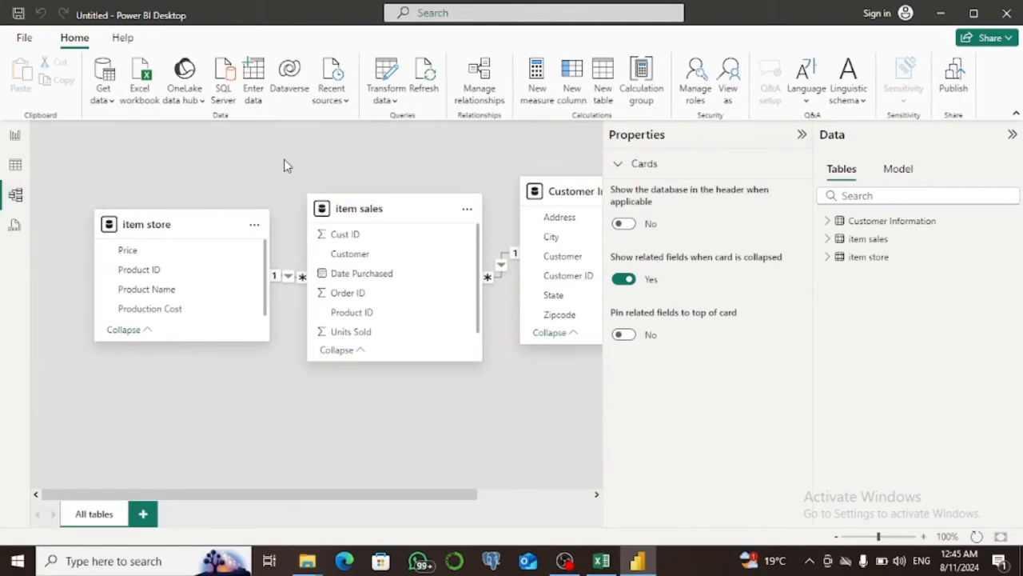
{"action": "left_click", "coordinate": [801, 134]}
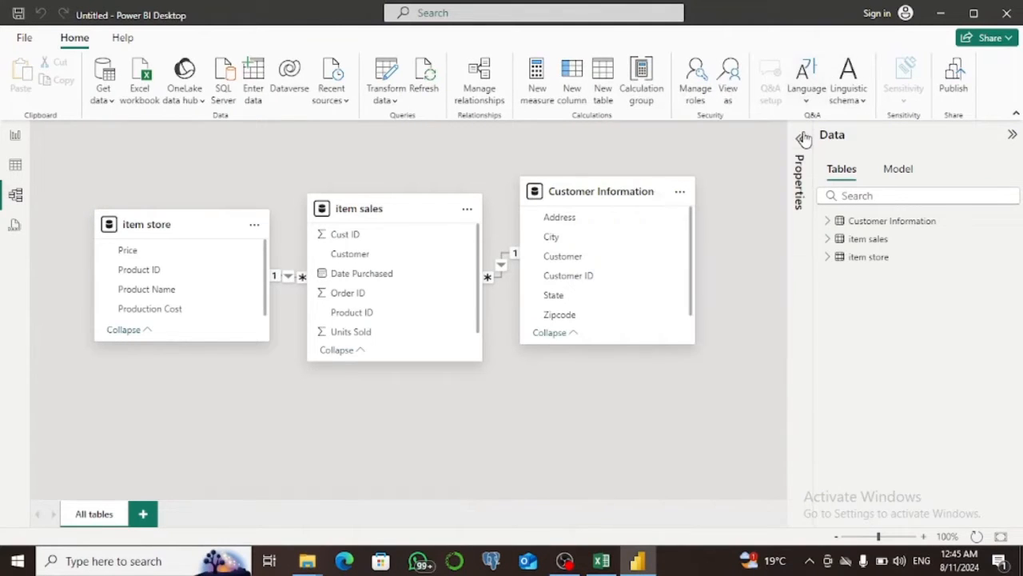
{"action": "left_click_drag", "start_coordinate": [409, 216], "coordinate": [417, 354]}
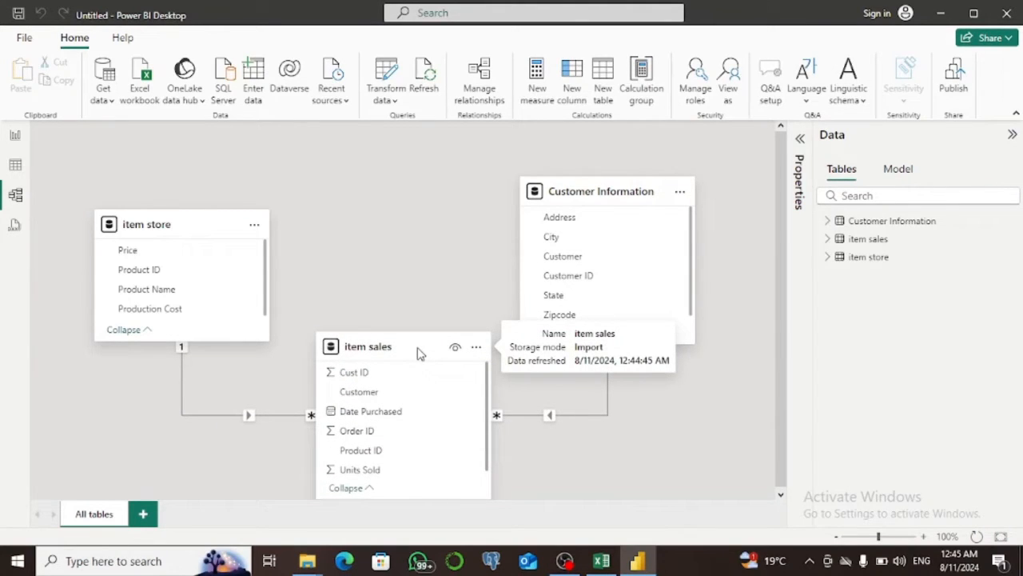
Relate item sales to Customer Information through Cust ID and Customer ID, make the many-to-one, single-direction relationship active, and save it.
{"action": "double_click", "coordinate": [550, 417]}
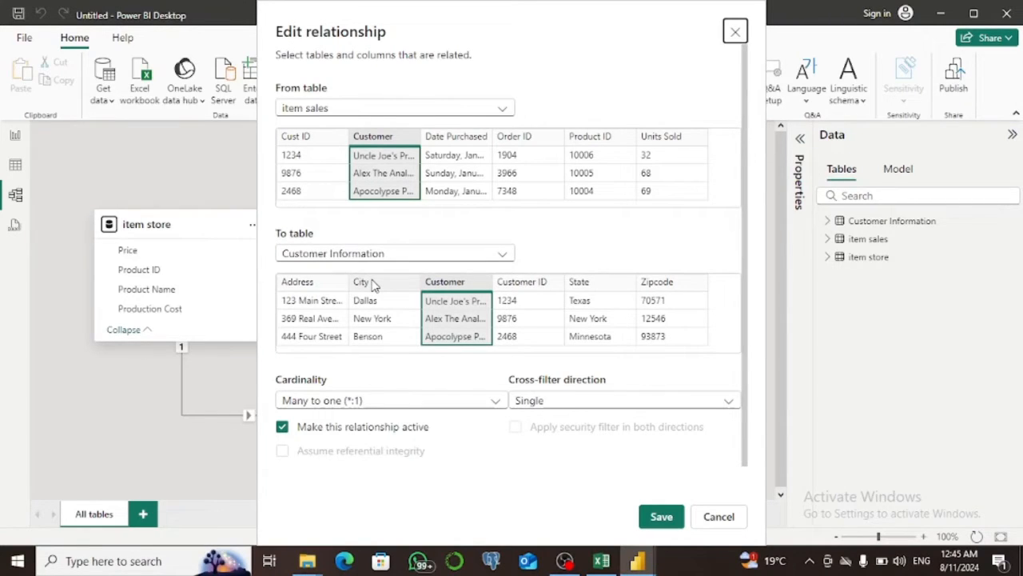
{"action": "left_click", "coordinate": [310, 148]}
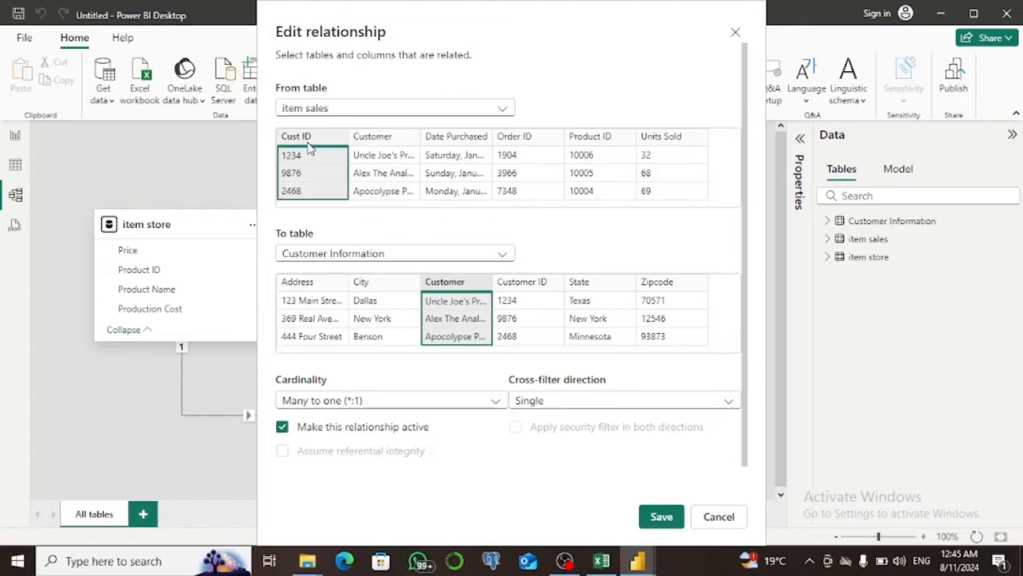
{"action": "left_click", "coordinate": [536, 294]}
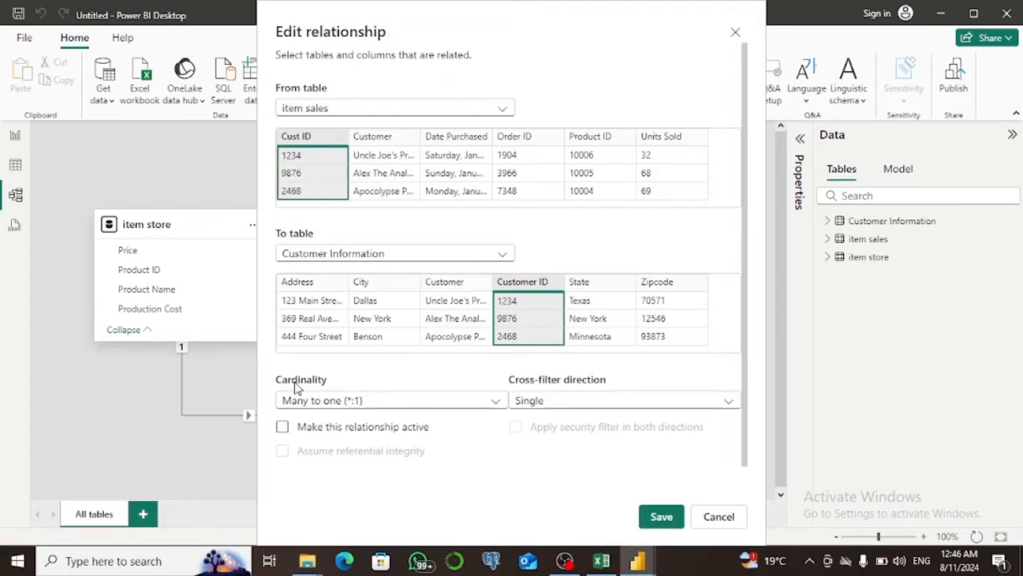
{"action": "left_click", "coordinate": [496, 401]}
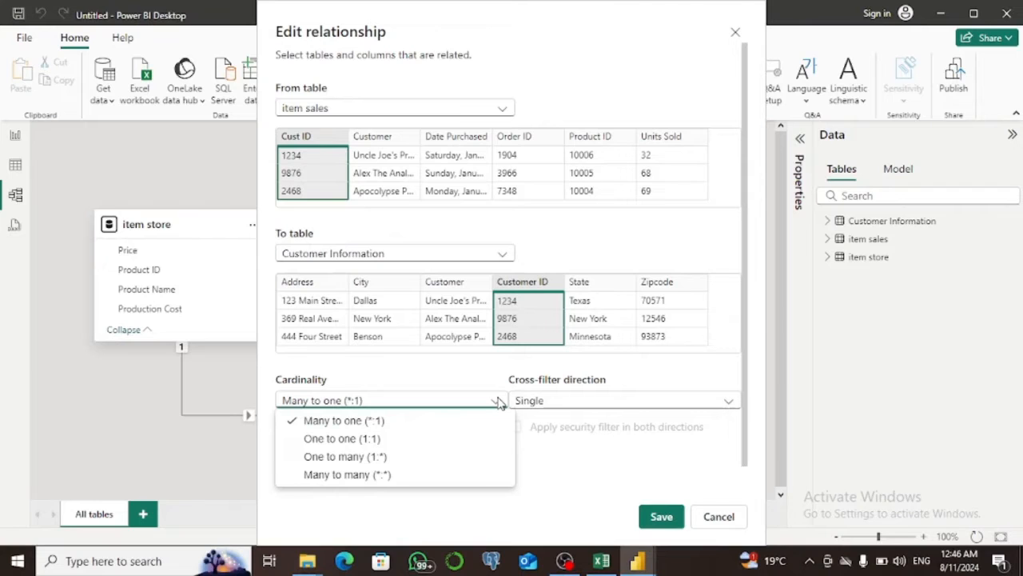
{"action": "left_click", "coordinate": [559, 405]}
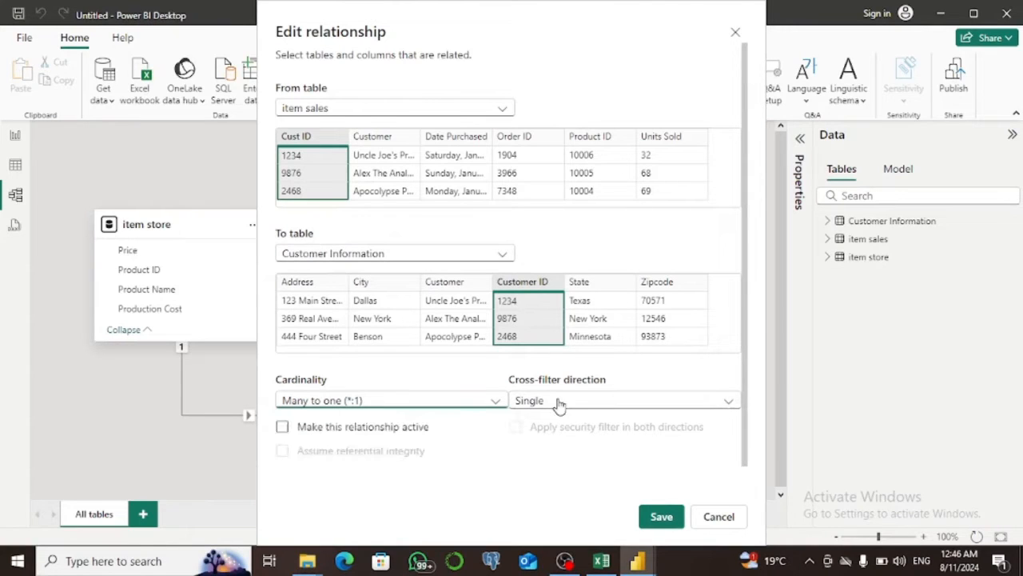
{"action": "left_click", "coordinate": [578, 402]}
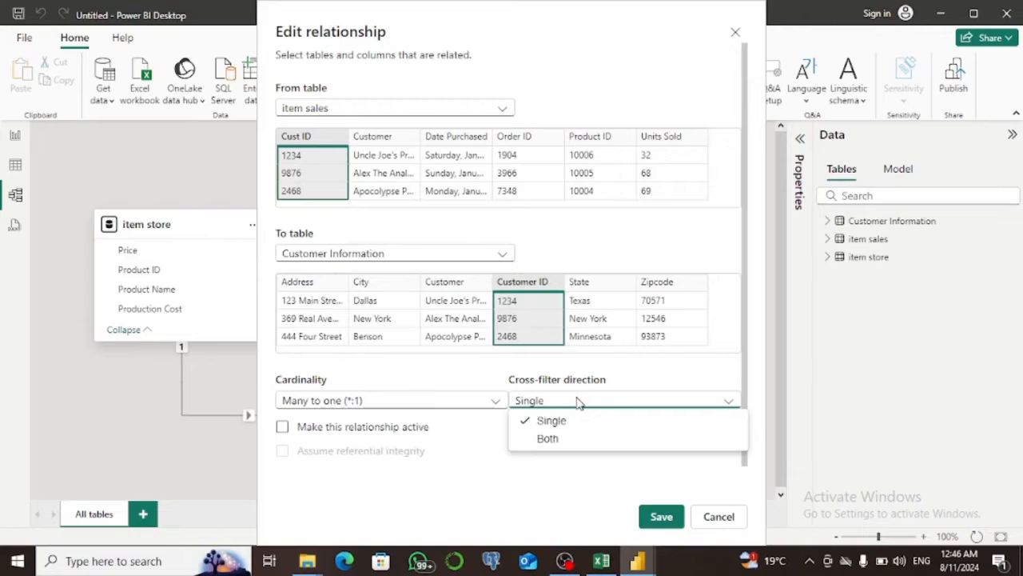
{"action": "left_click", "coordinate": [367, 432]}
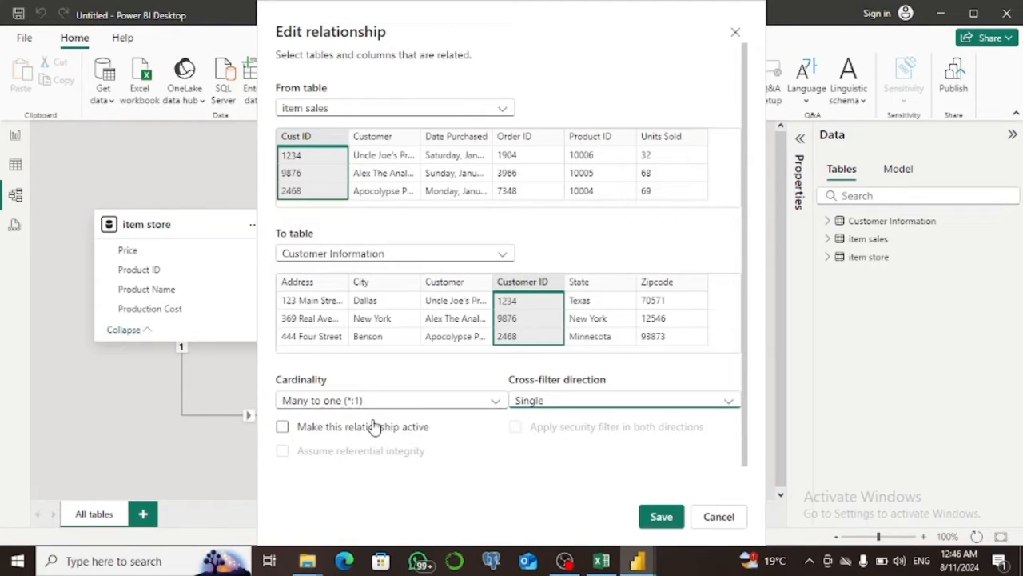
{"action": "left_click", "coordinate": [284, 429]}
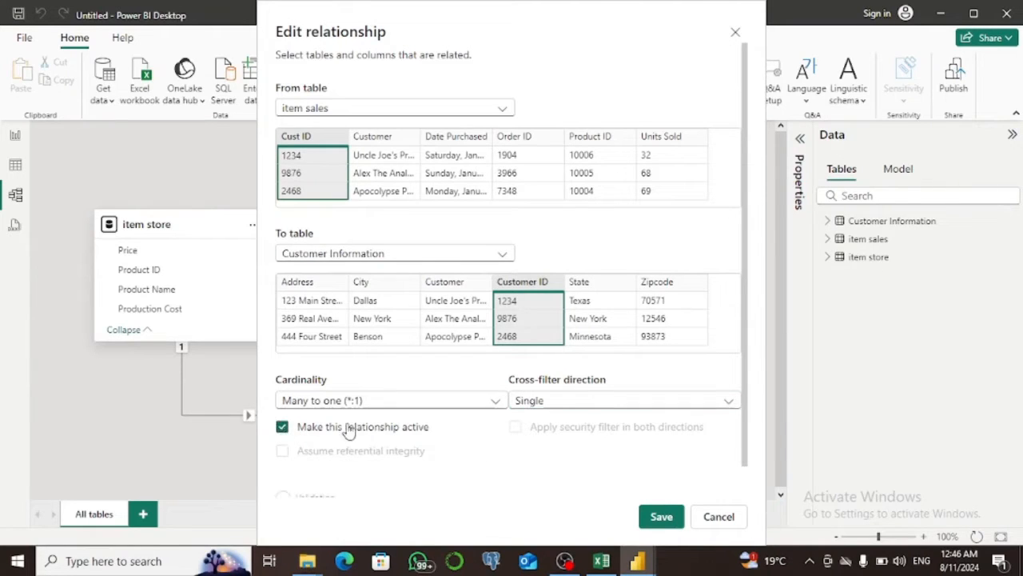
{"action": "left_click", "coordinate": [661, 517]}
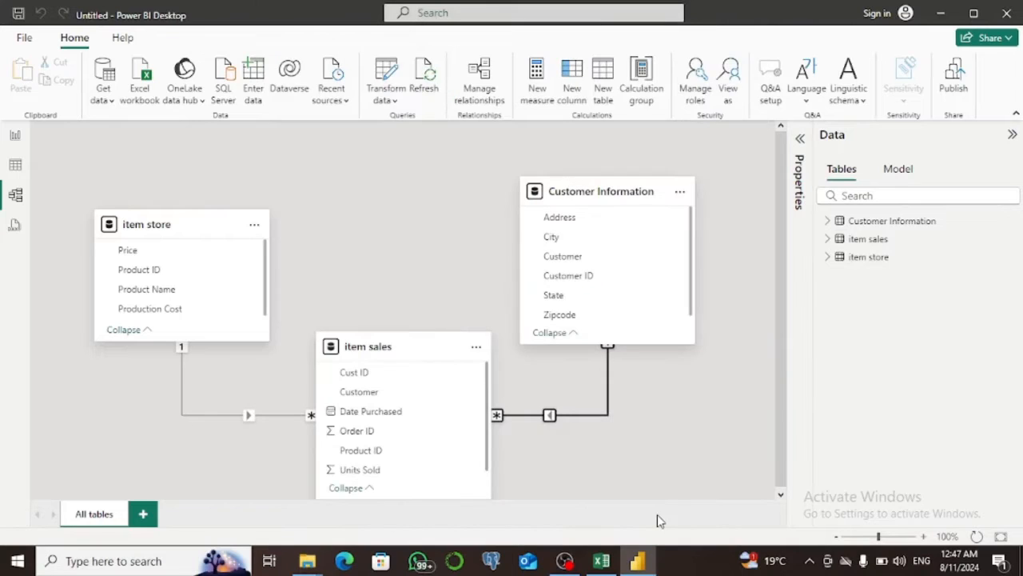
Set the item sales–Customer Information relationship's cross-filter direction to Both, apply the security filter in both directions, and save.
{"action": "left_click", "coordinate": [559, 414]}
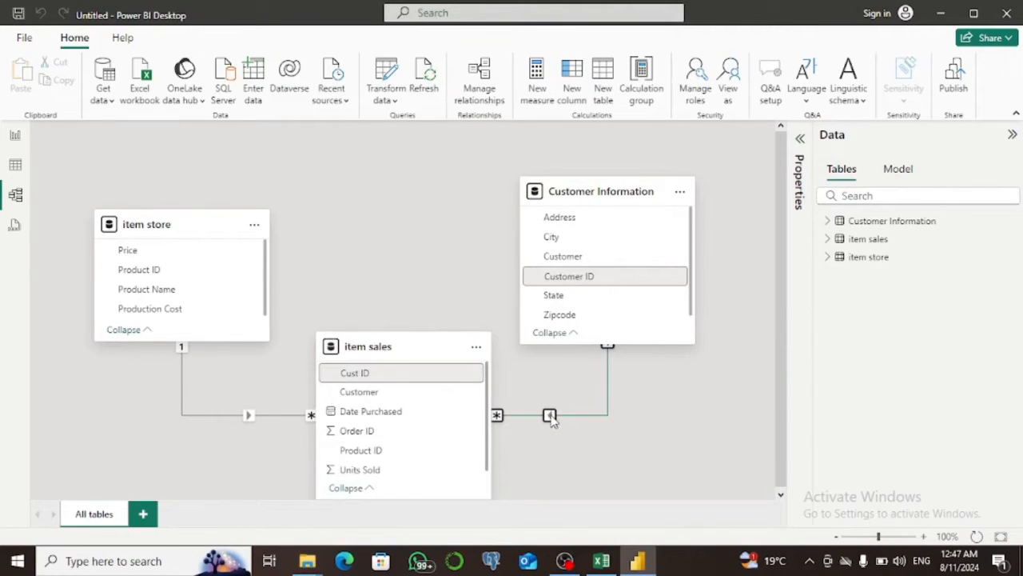
{"action": "double_click", "coordinate": [550, 416]}
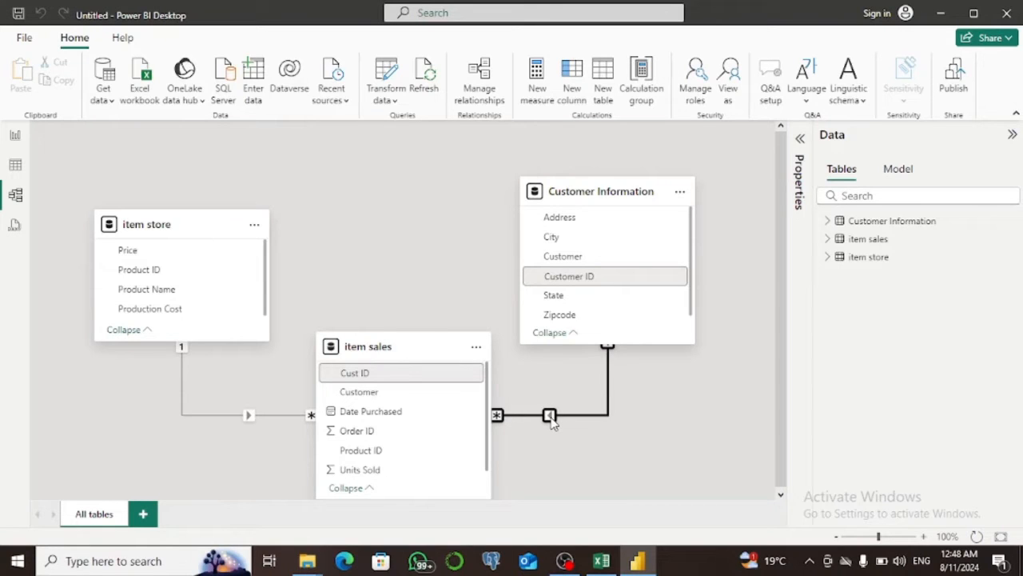
{"action": "double_click", "coordinate": [550, 416]}
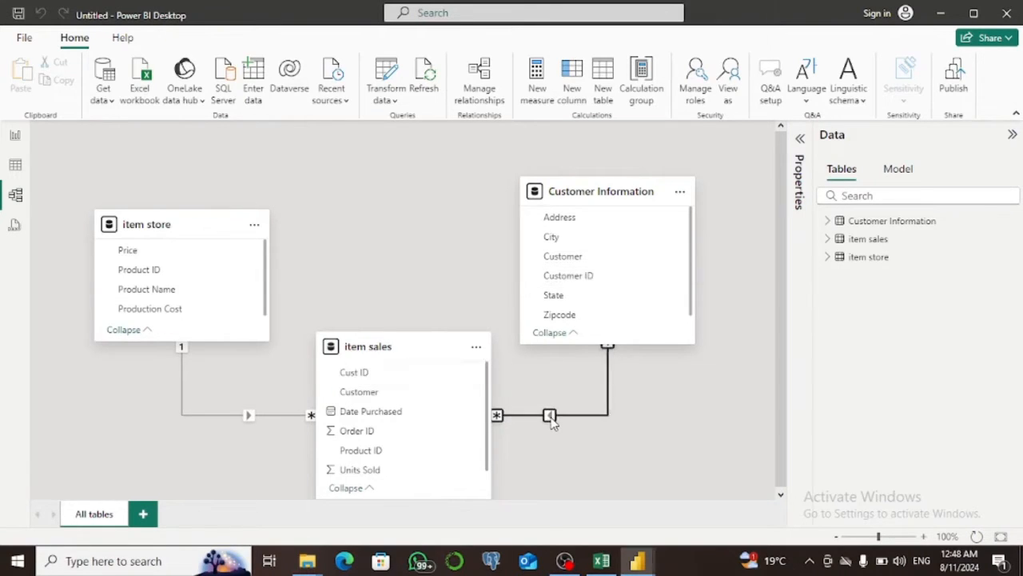
{"action": "left_click", "coordinate": [717, 404]}
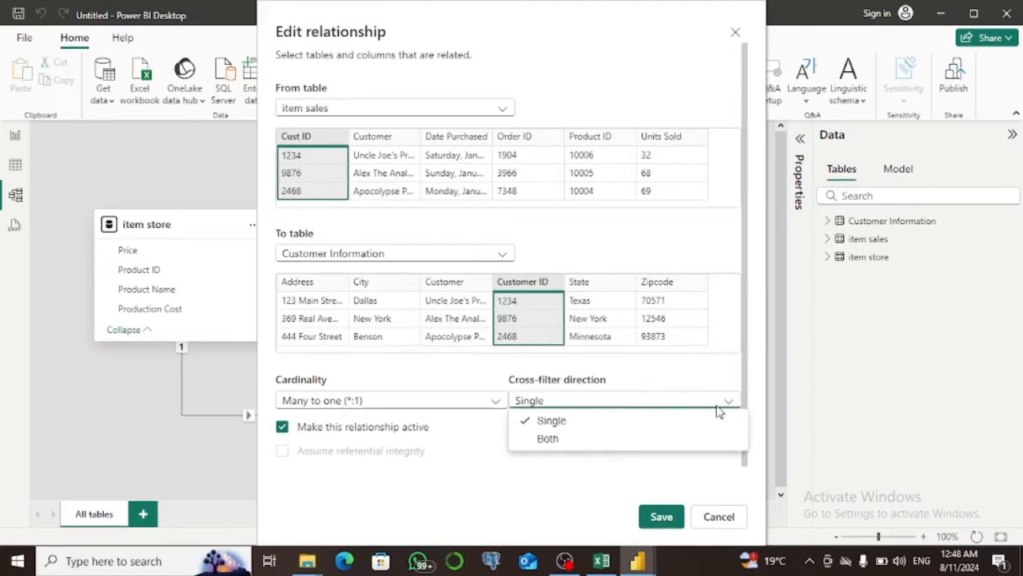
{"action": "left_click", "coordinate": [581, 440]}
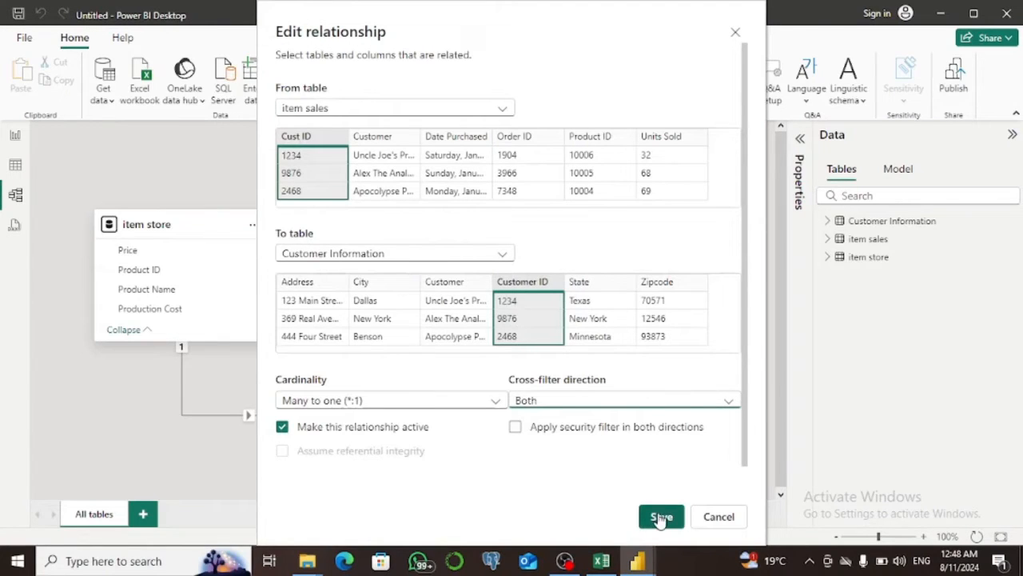
{"action": "left_click", "coordinate": [514, 428]}
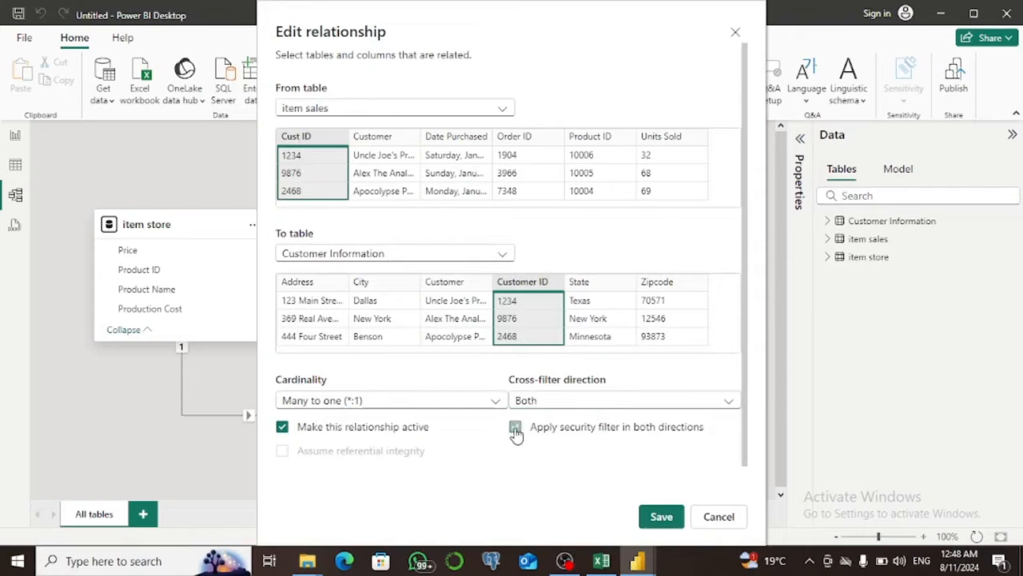
{"action": "left_click", "coordinate": [661, 518]}
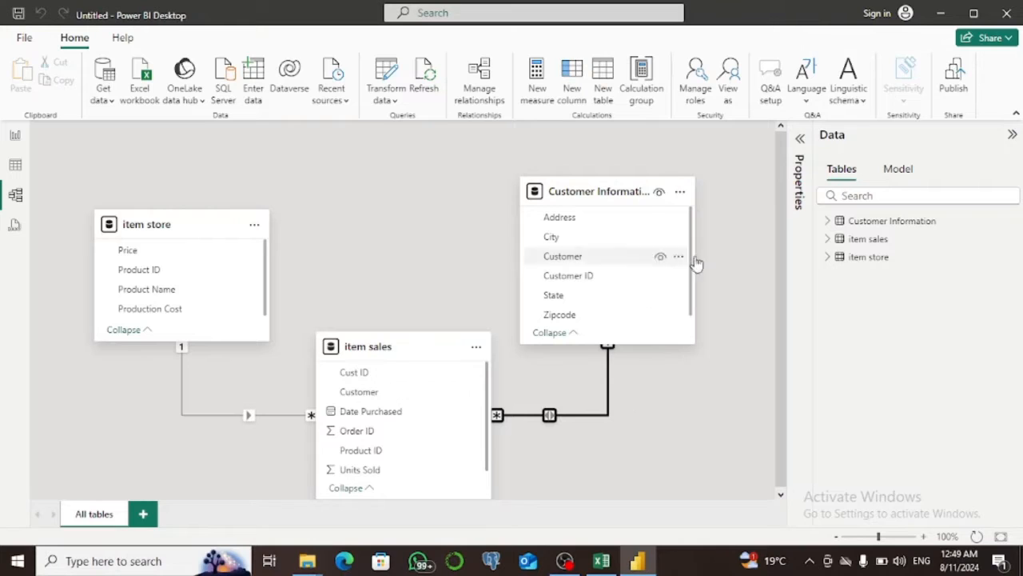
{"action": "double_click", "coordinate": [869, 261]}
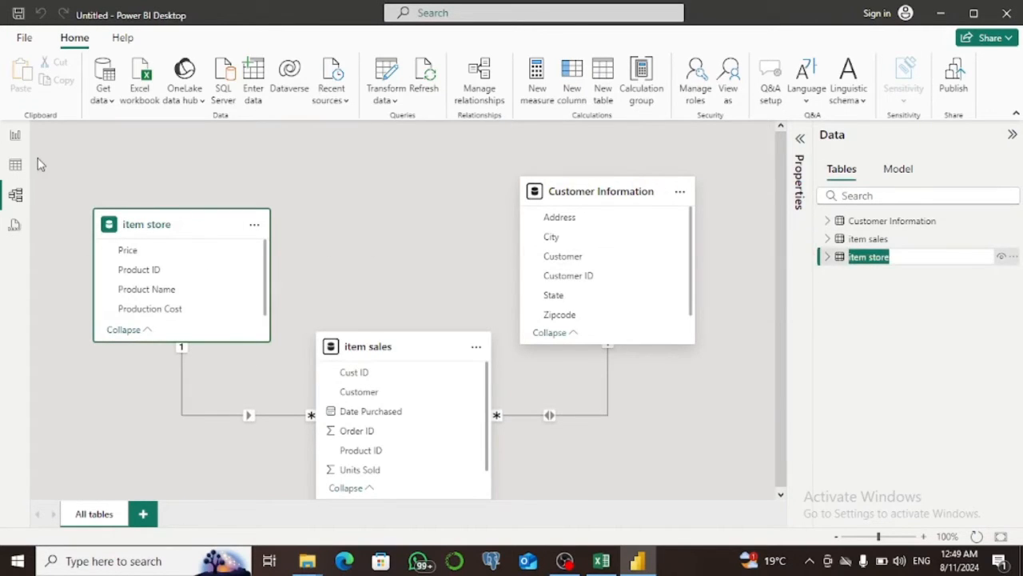
Create a measure in the Customer Information table with the formula Measure = COUNT('item store'[Product ID]).
{"action": "left_click", "coordinate": [14, 165]}
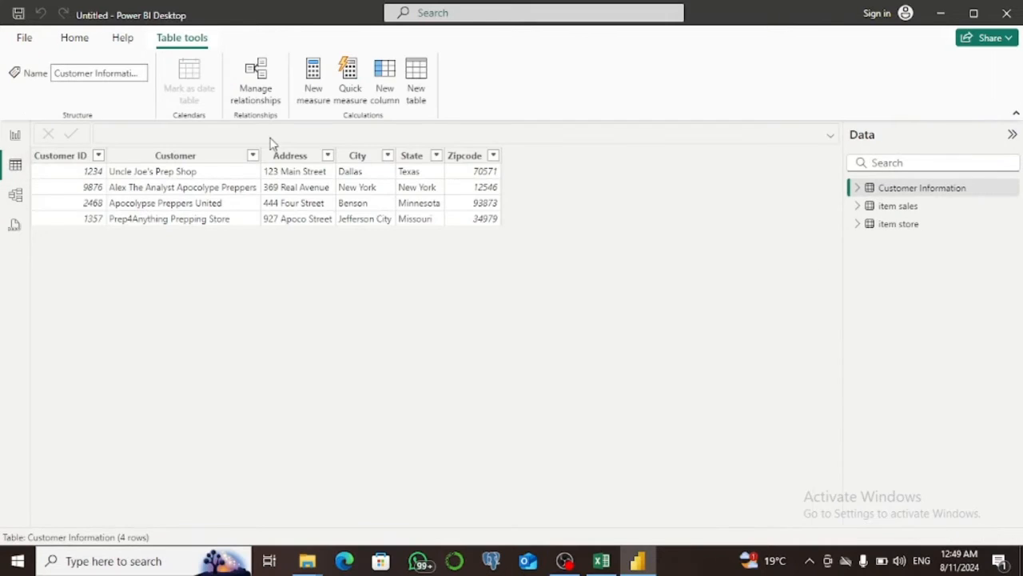
{"action": "left_click", "coordinate": [314, 69]}
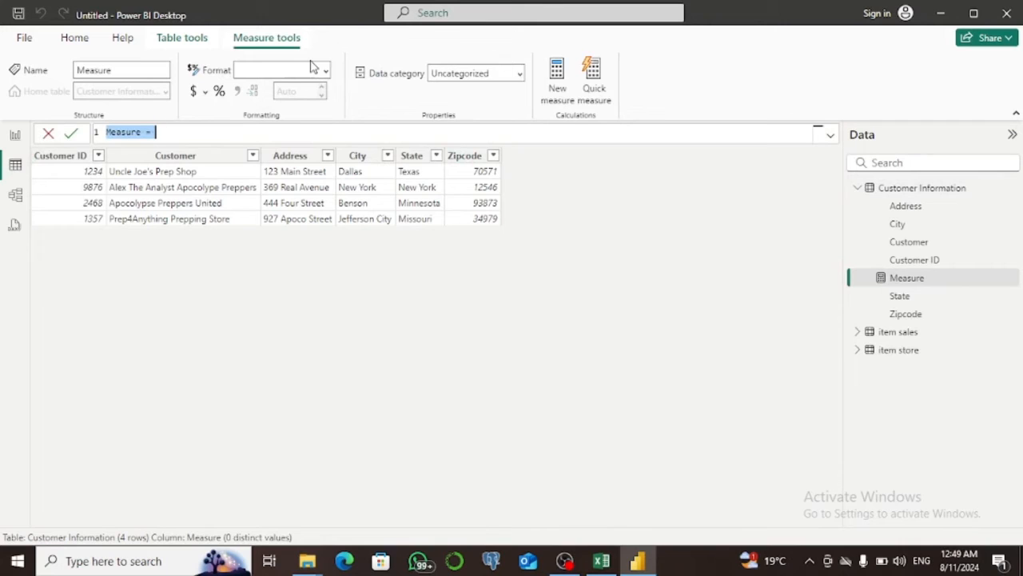
{"action": "left_click", "coordinate": [208, 134]}
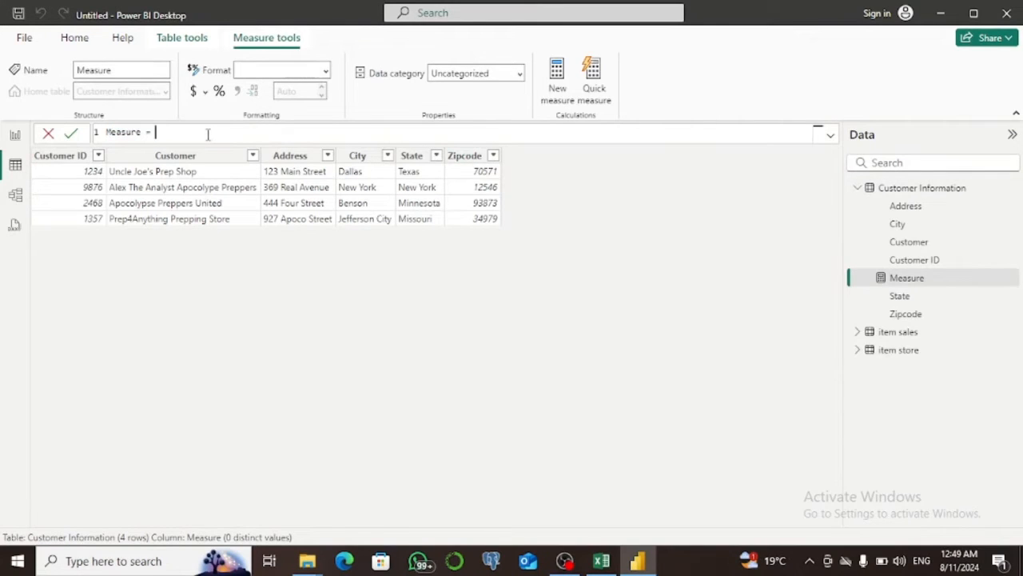
{"action": "type", "text": "coun"}
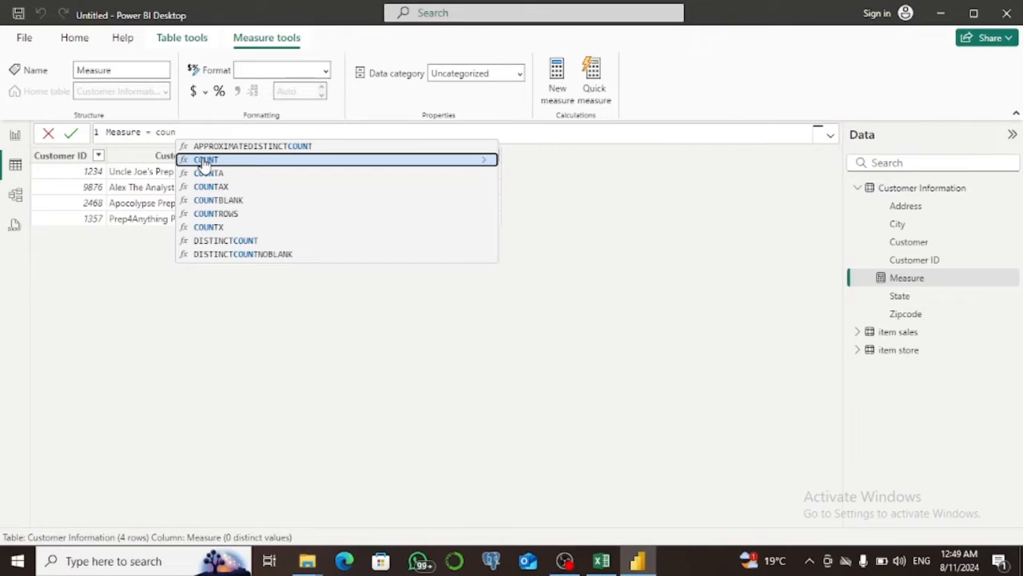
{"action": "type", "text": "t"}
{"action": "left_click", "coordinate": [203, 160]}
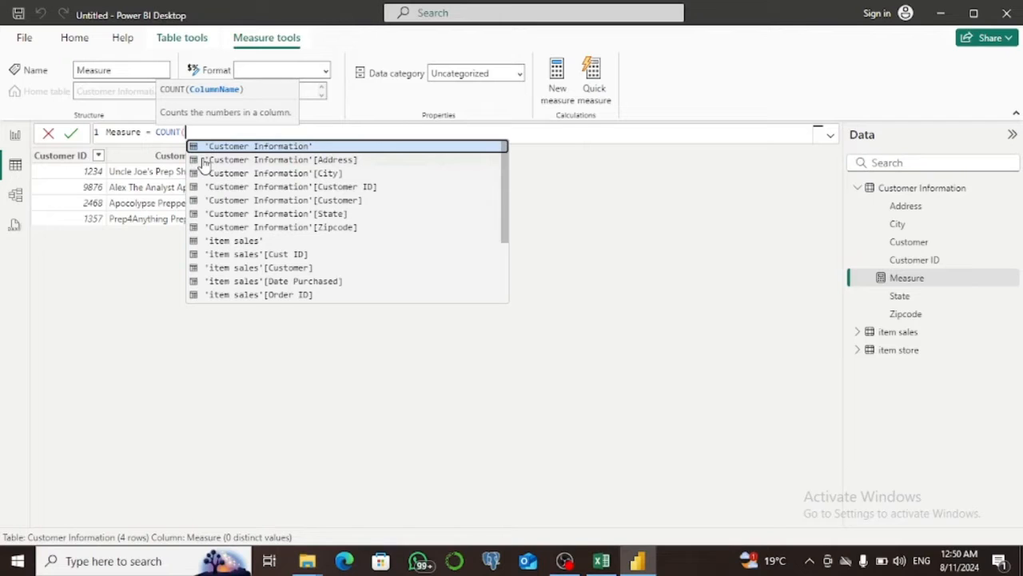
{"action": "type", "text": "pro"}
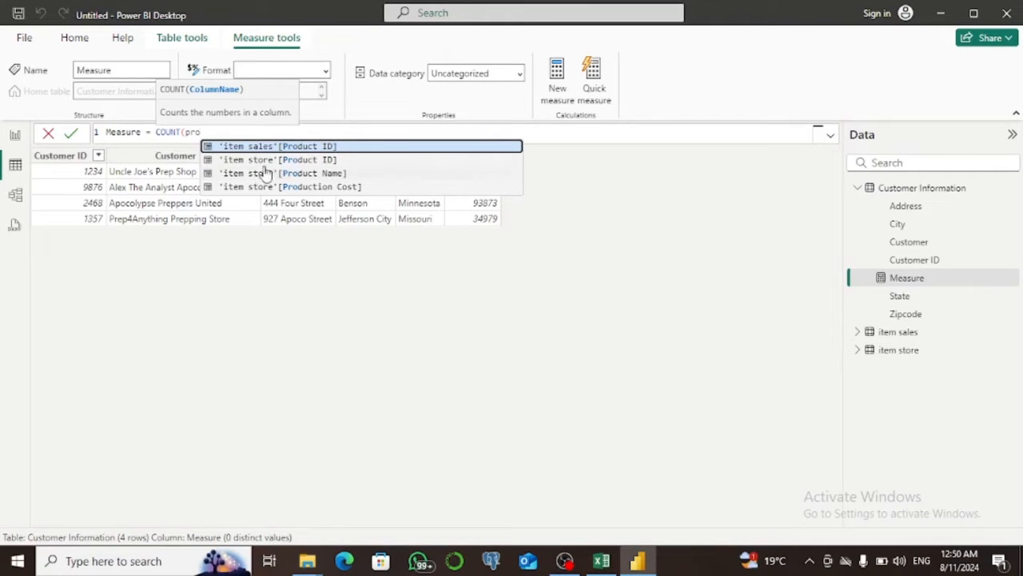
{"action": "left_click", "coordinate": [274, 162]}
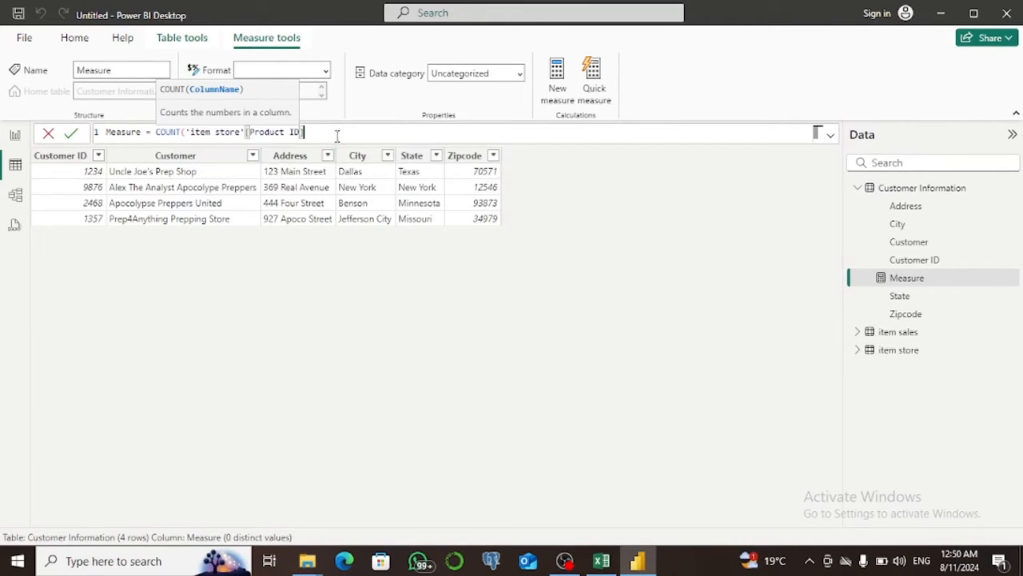
{"action": "type", "text": ")"}
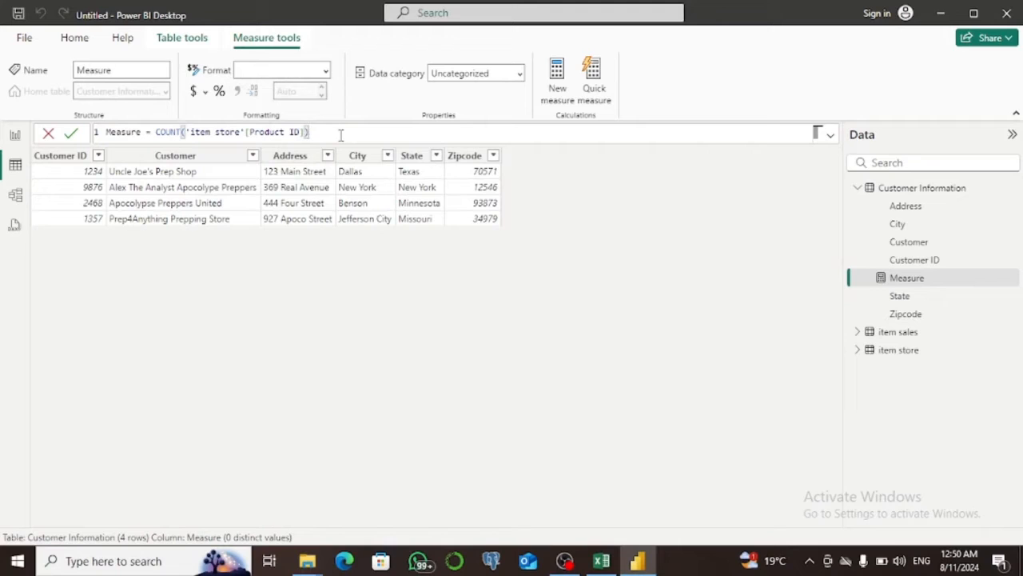
{"action": "left_click", "coordinate": [71, 136]}
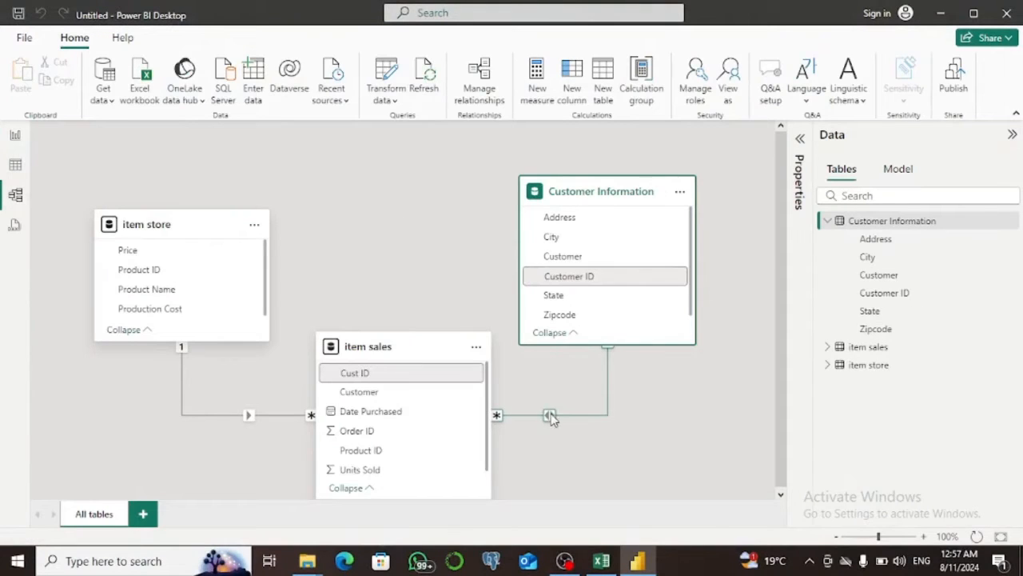
Set the cross-filter direction of the item sales–Customer Information relationship to Single and save it.
{"action": "left_click", "coordinate": [549, 415]}
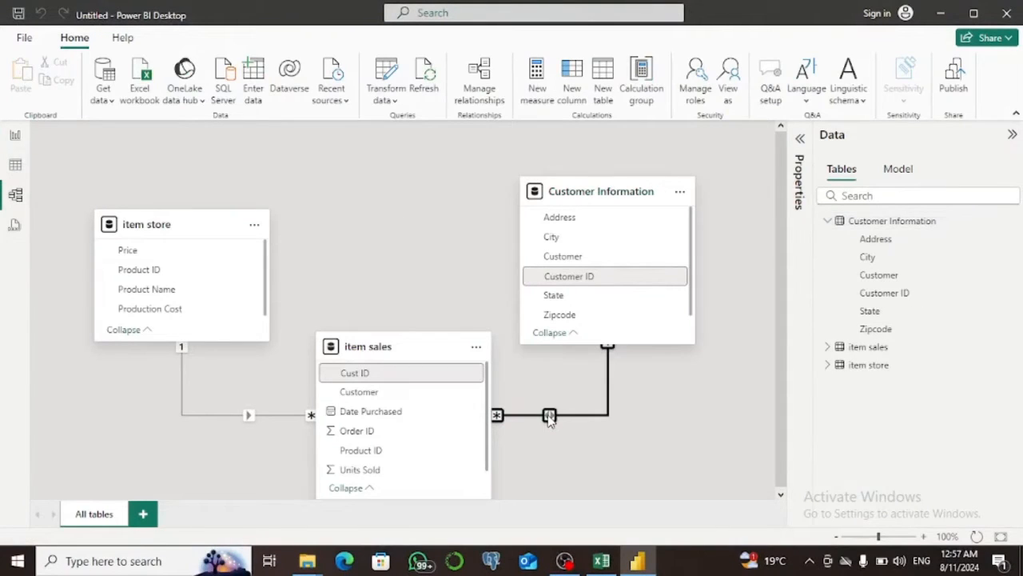
{"action": "double_click", "coordinate": [549, 415]}
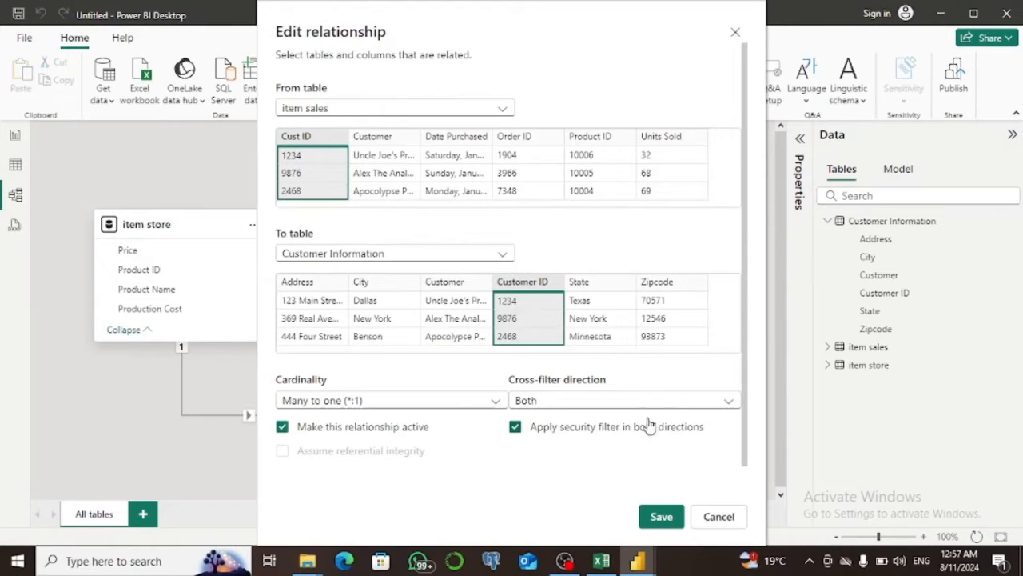
{"action": "left_click", "coordinate": [637, 404]}
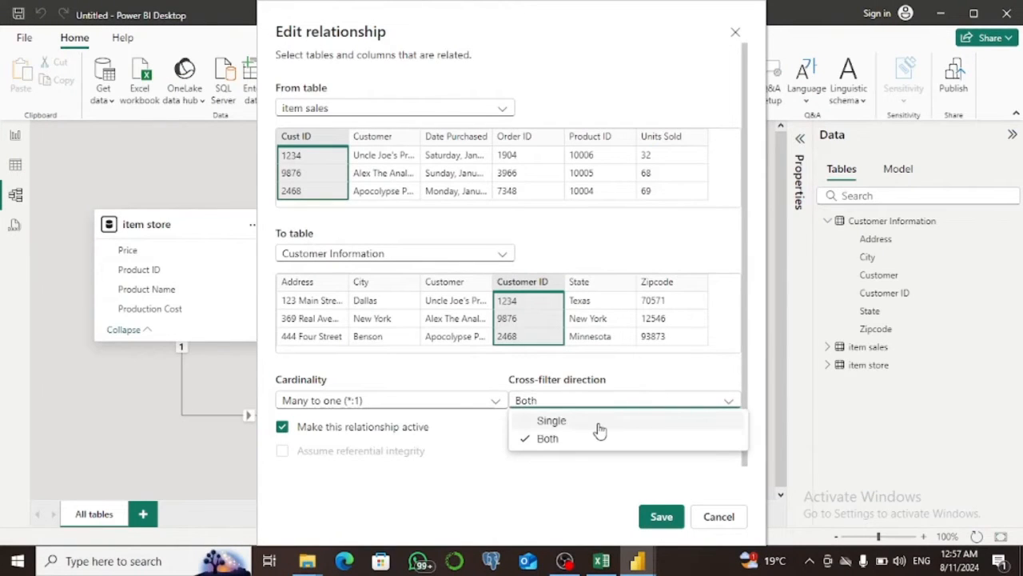
{"action": "left_click", "coordinate": [611, 427]}
{"action": "left_click", "coordinate": [659, 515]}
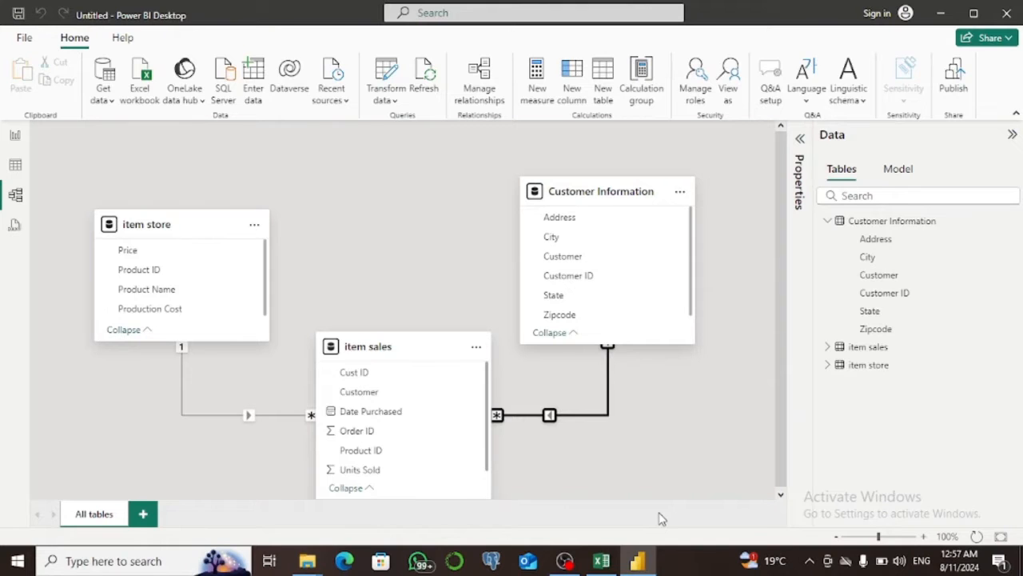
Add a table visual to the report page and fill it with the State field from Customer Information.
{"action": "left_click", "coordinate": [16, 136]}
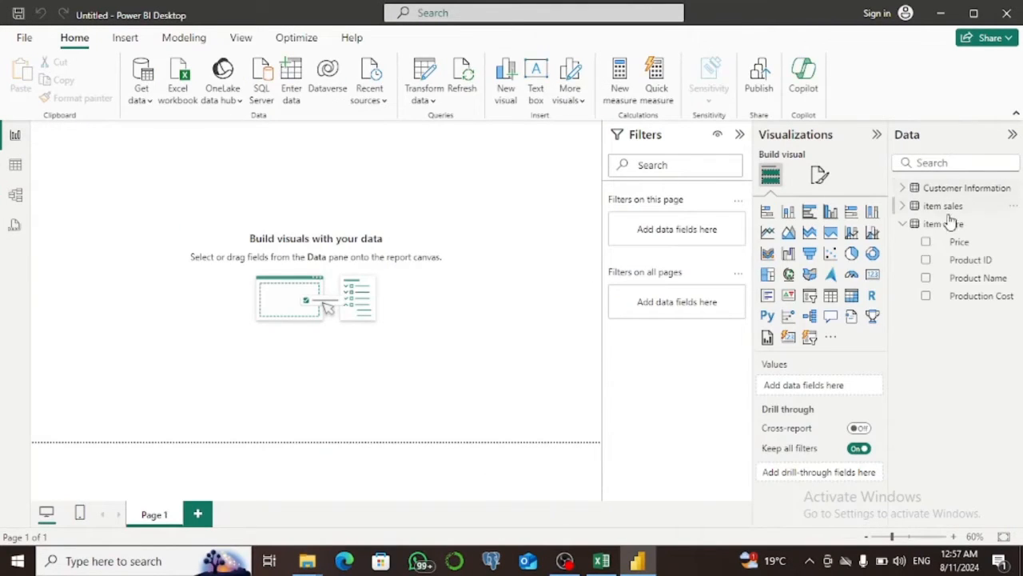
{"action": "left_click", "coordinate": [832, 297]}
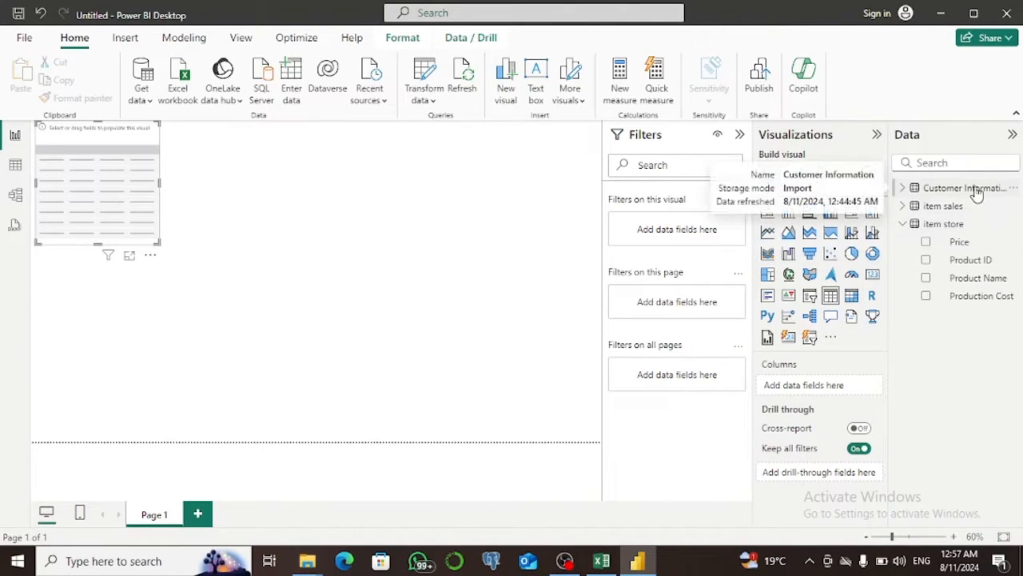
{"action": "left_click", "coordinate": [905, 189]}
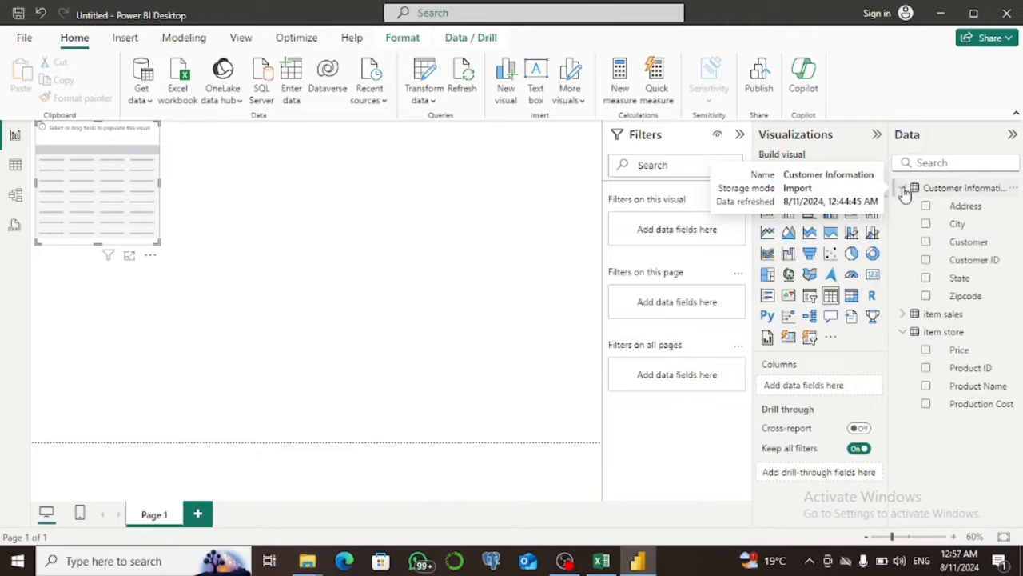
{"action": "left_click", "coordinate": [928, 279]}
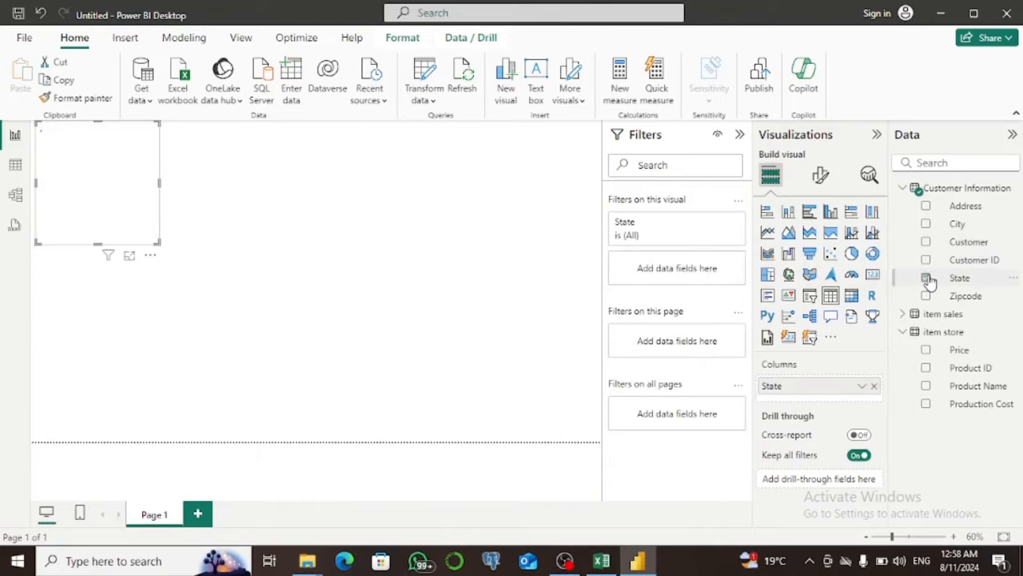
Create the item store measure Measure = COUNT('item store'[Product ID]) and add it to the table visual beside State.
{"action": "left_click", "coordinate": [932, 332]}
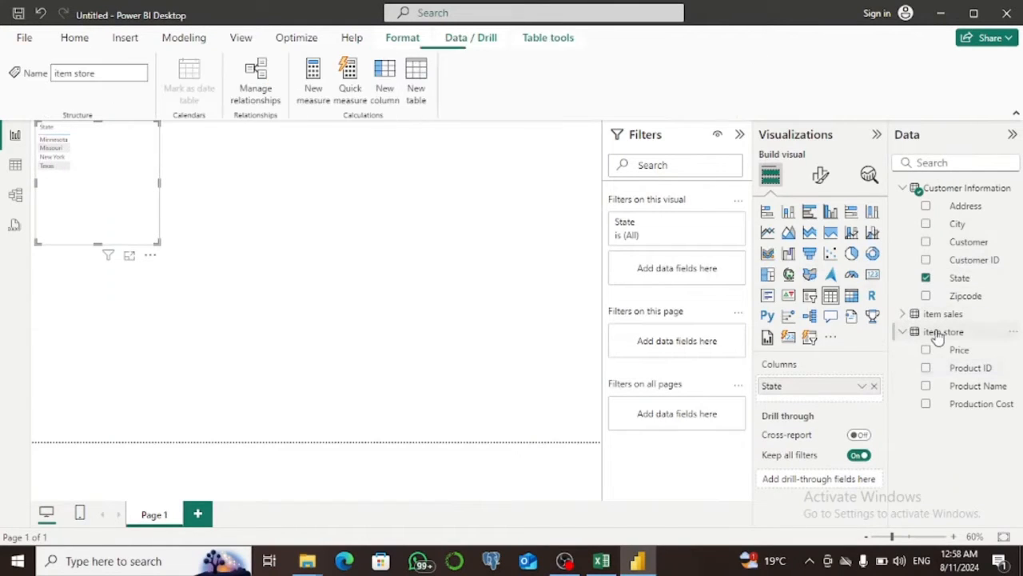
{"action": "left_click", "coordinate": [316, 92]}
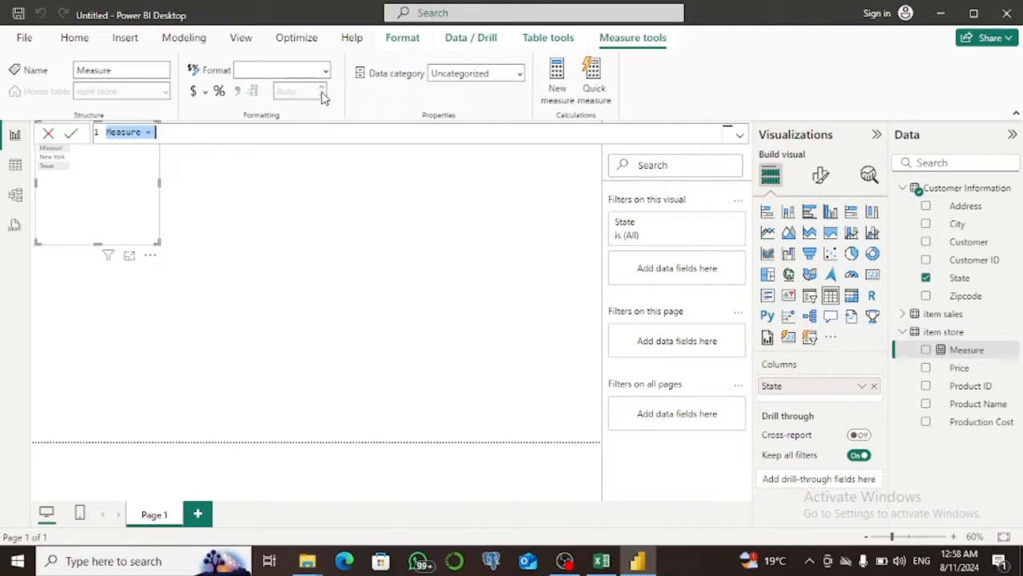
{"action": "type", "text": "c"}
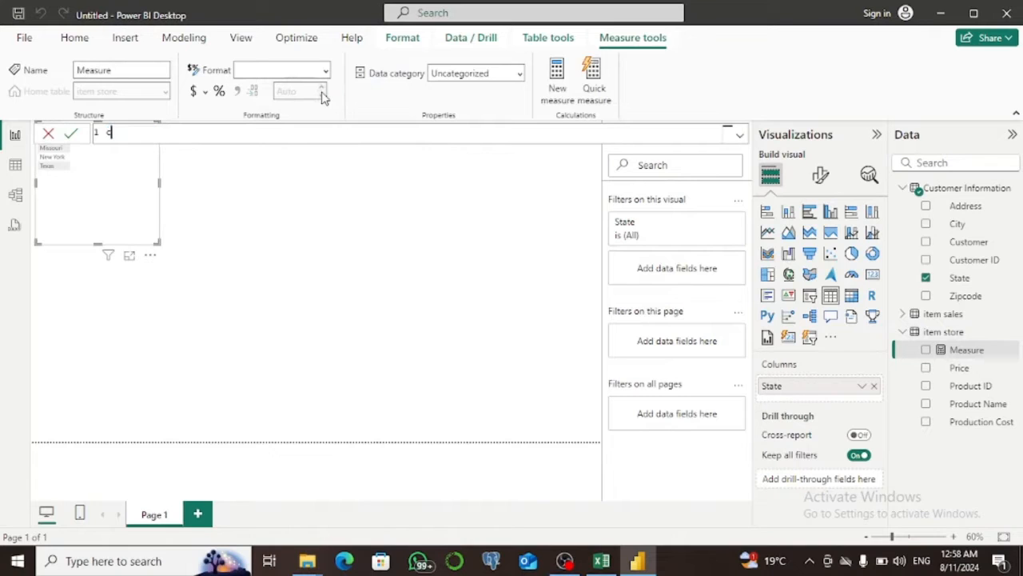
{"action": "key", "text": "ctrl+z"}
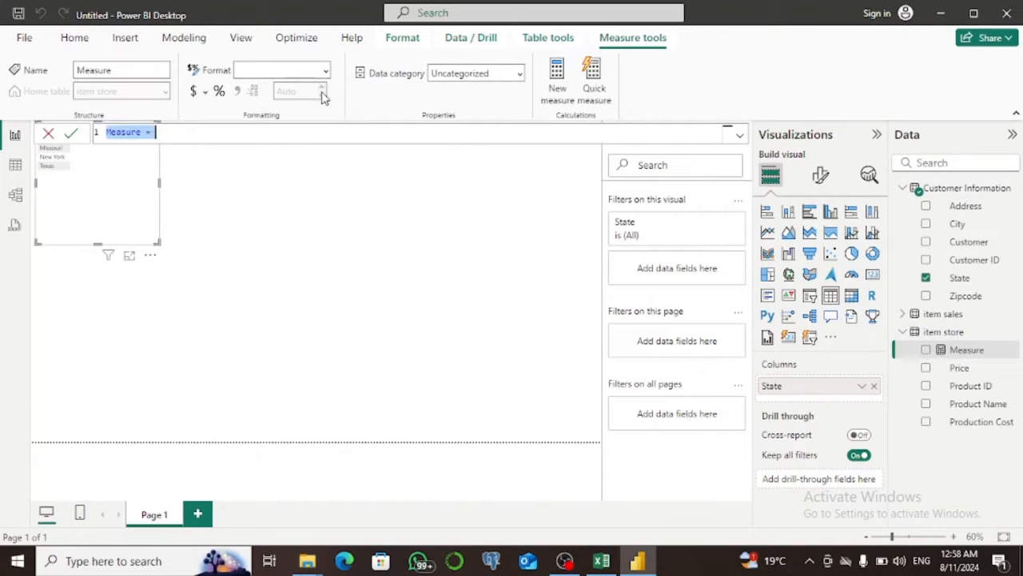
{"action": "left_click", "coordinate": [279, 131]}
{"action": "type", "text": "count"}
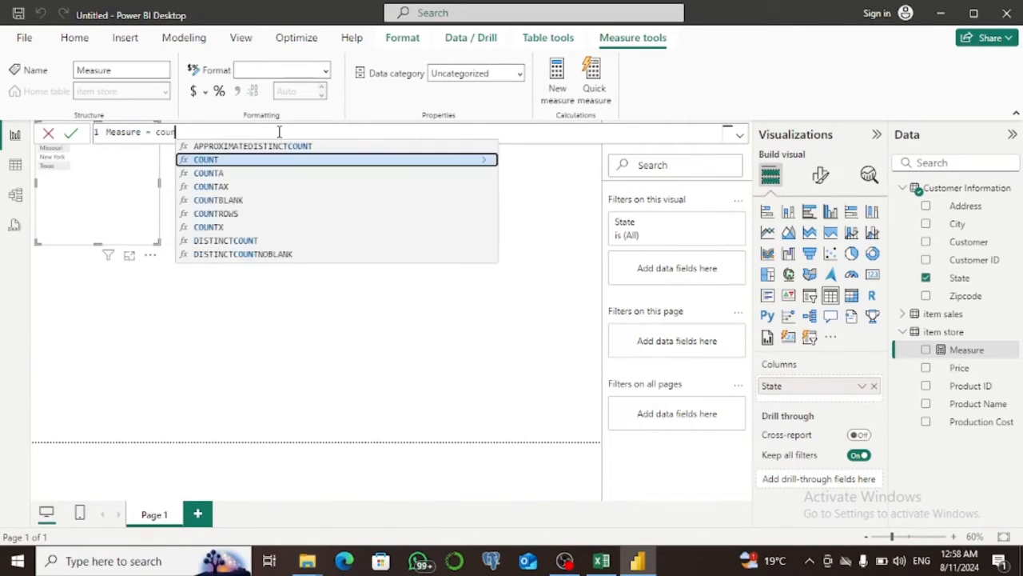
{"action": "key", "text": "Tab"}
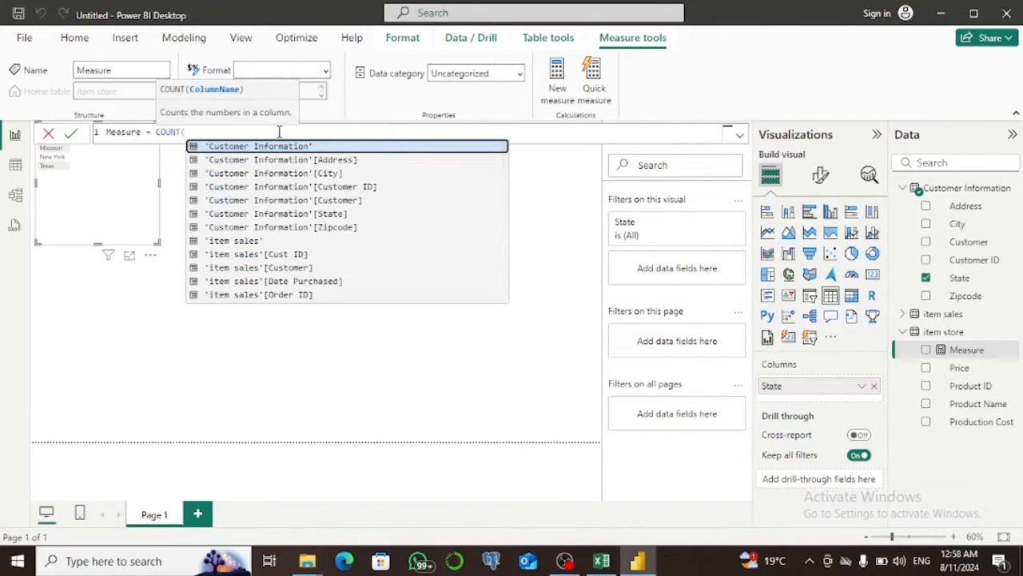
{"action": "type", "text": "pro"}
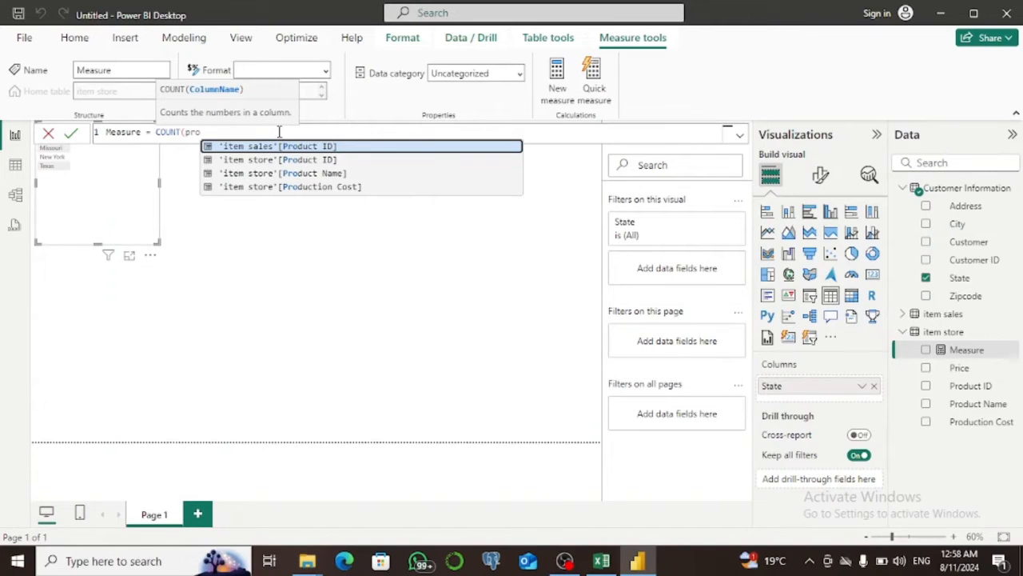
{"action": "type", "text": "u"}
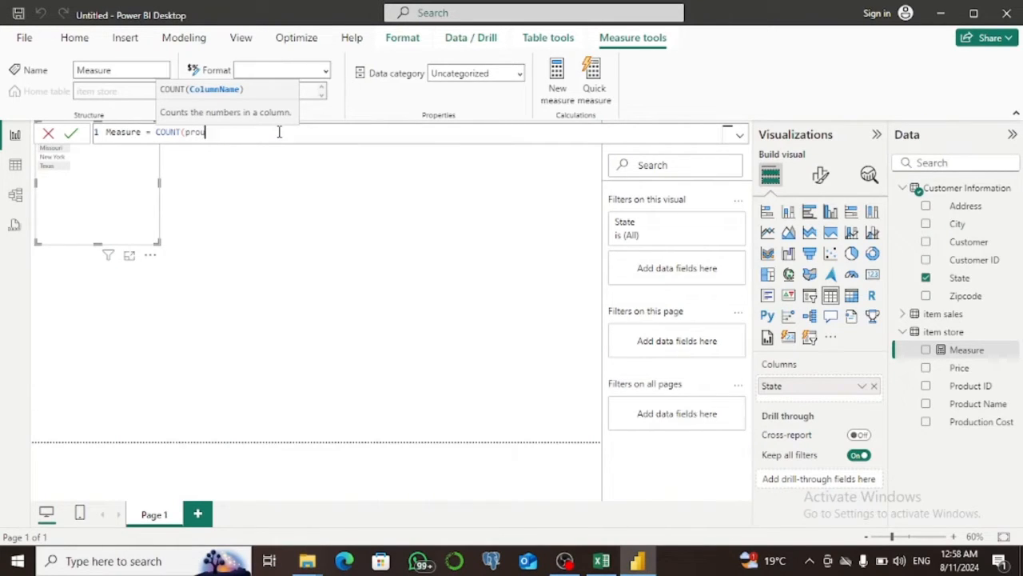
{"action": "key", "text": "BackSpace"}
{"action": "type", "text": "duct"}
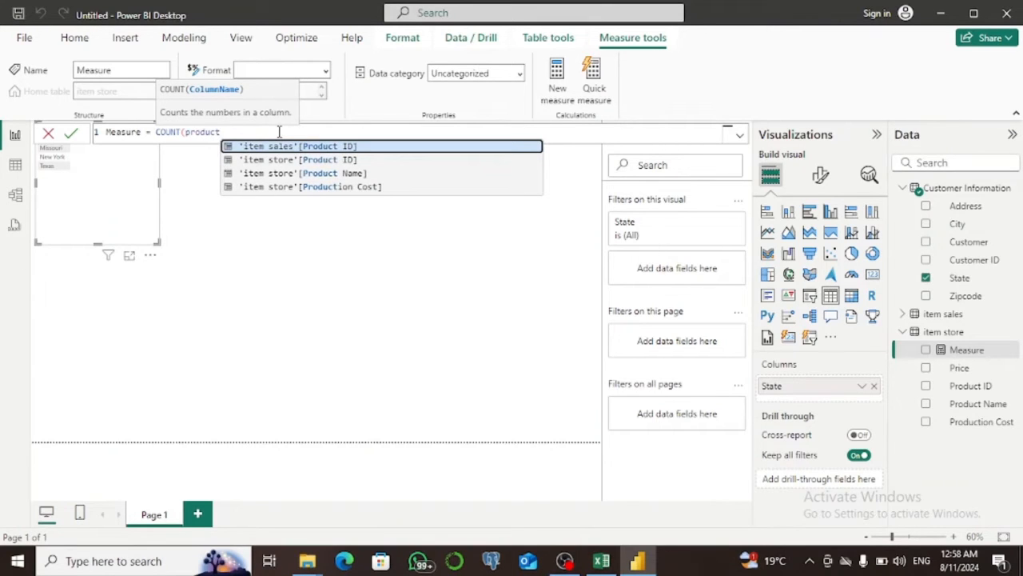
{"action": "key", "text": "Down"}
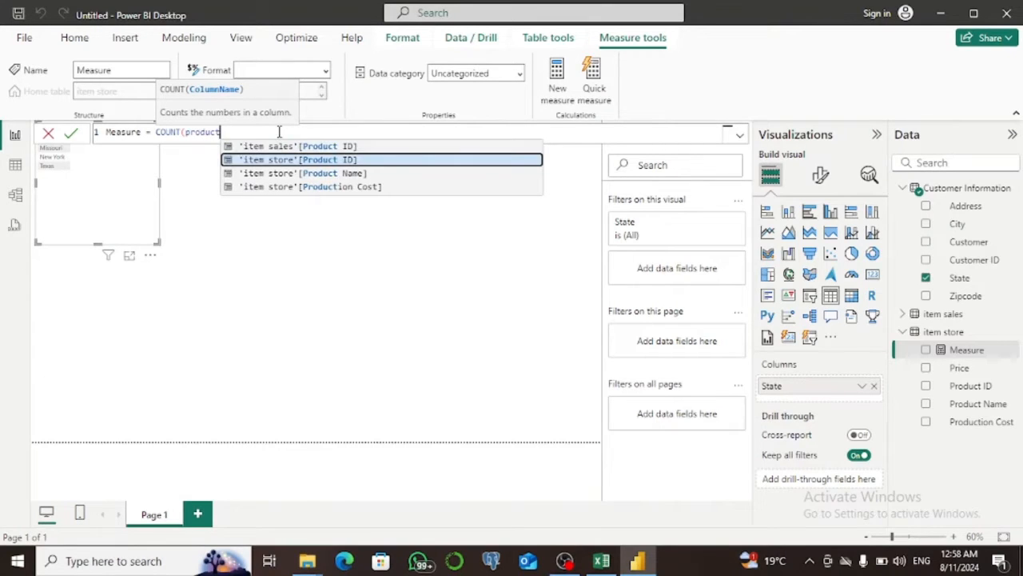
{"action": "key", "text": "Tab"}
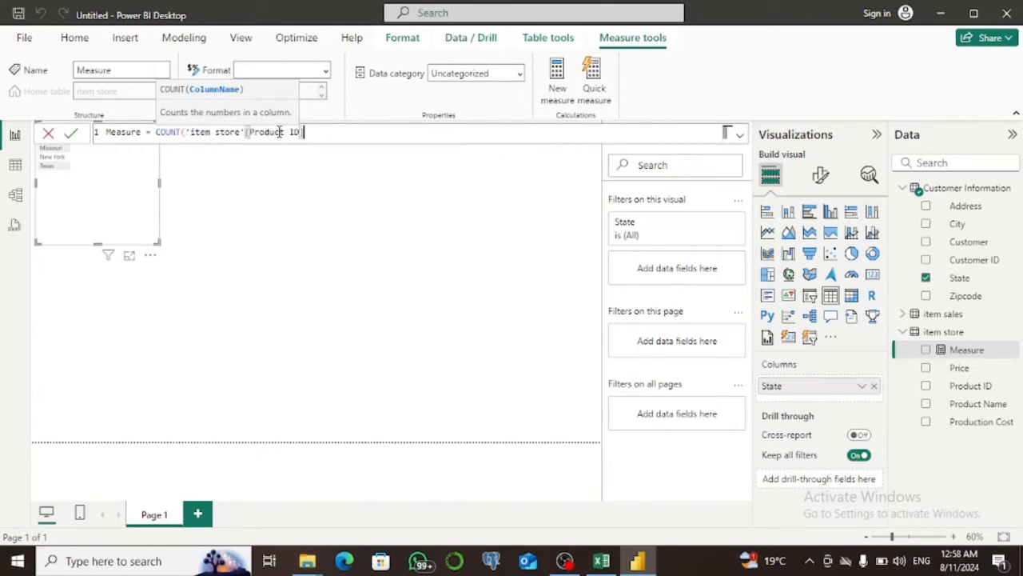
{"action": "type", "text": ")"}
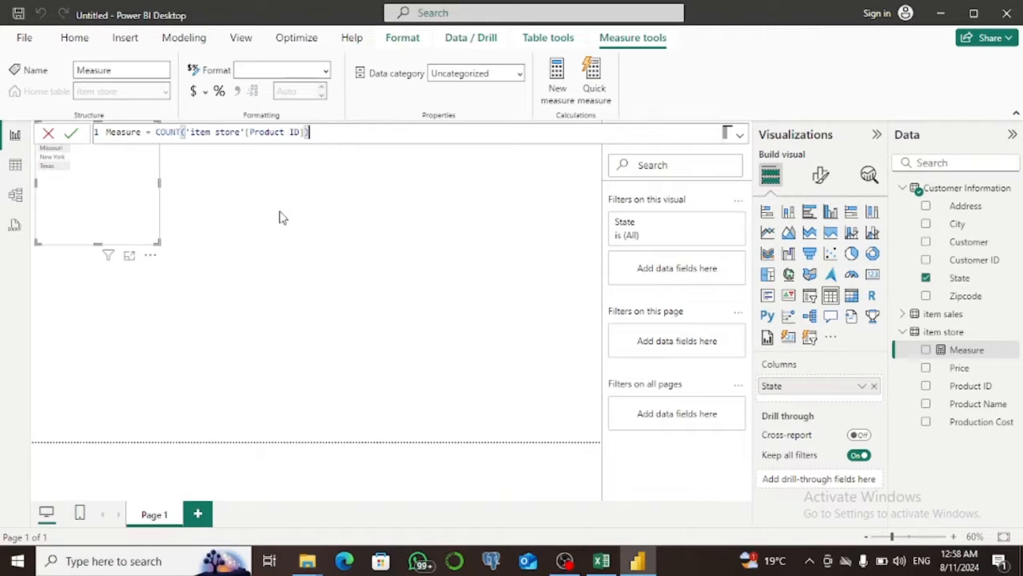
{"action": "left_click", "coordinate": [78, 136]}
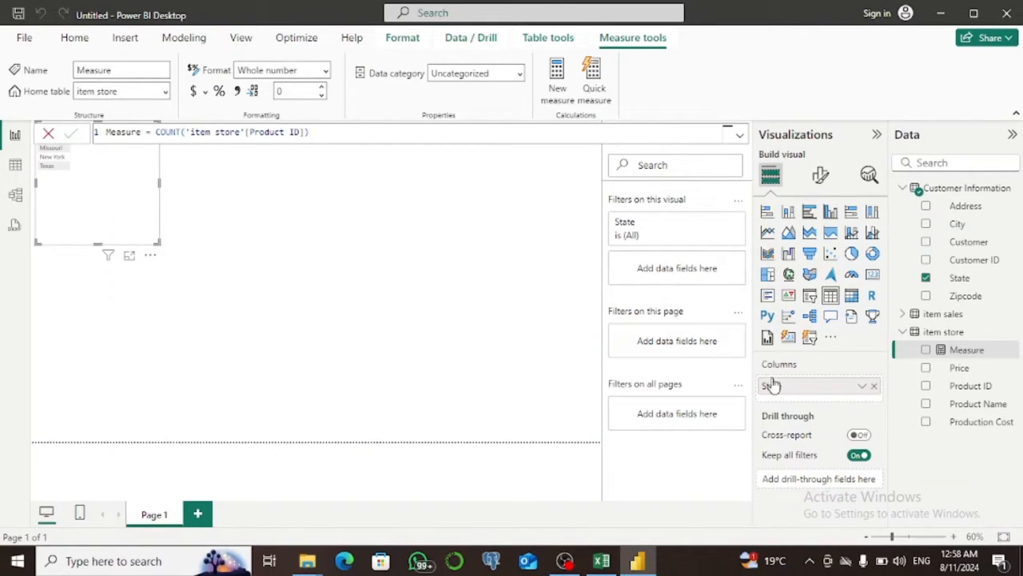
{"action": "left_click", "coordinate": [927, 350]}
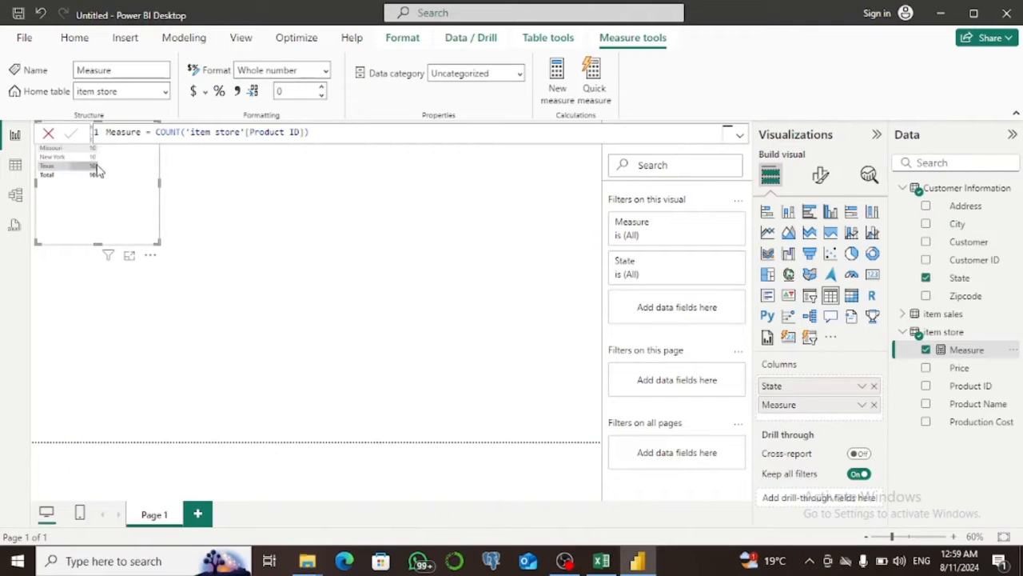
Return to the model diagram, set the item sales–Customer Information relationship's cross-filter direction to Both, and save.
{"action": "left_click", "coordinate": [15, 195]}
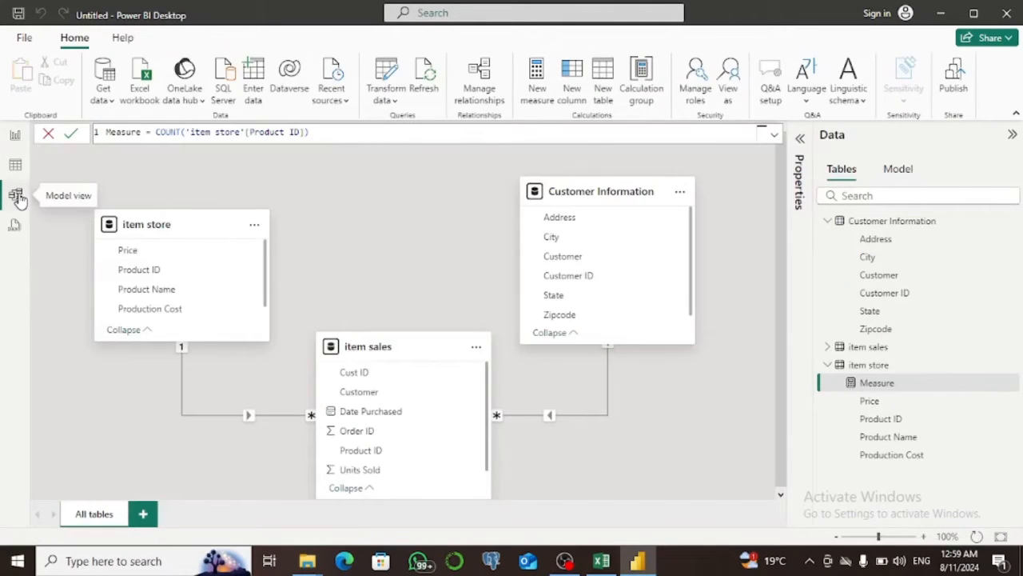
{"action": "double_click", "coordinate": [551, 416]}
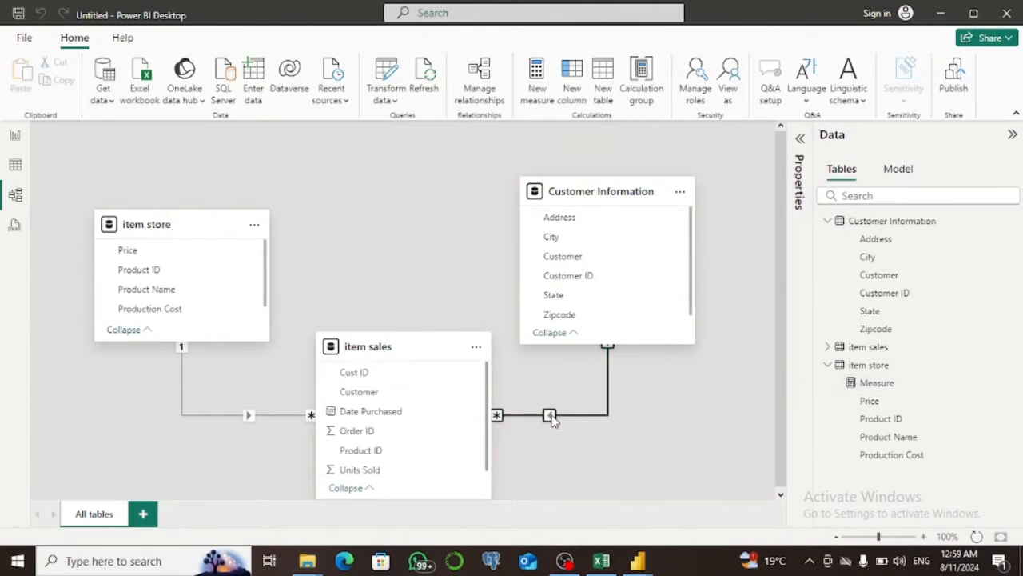
{"action": "left_click", "coordinate": [662, 407]}
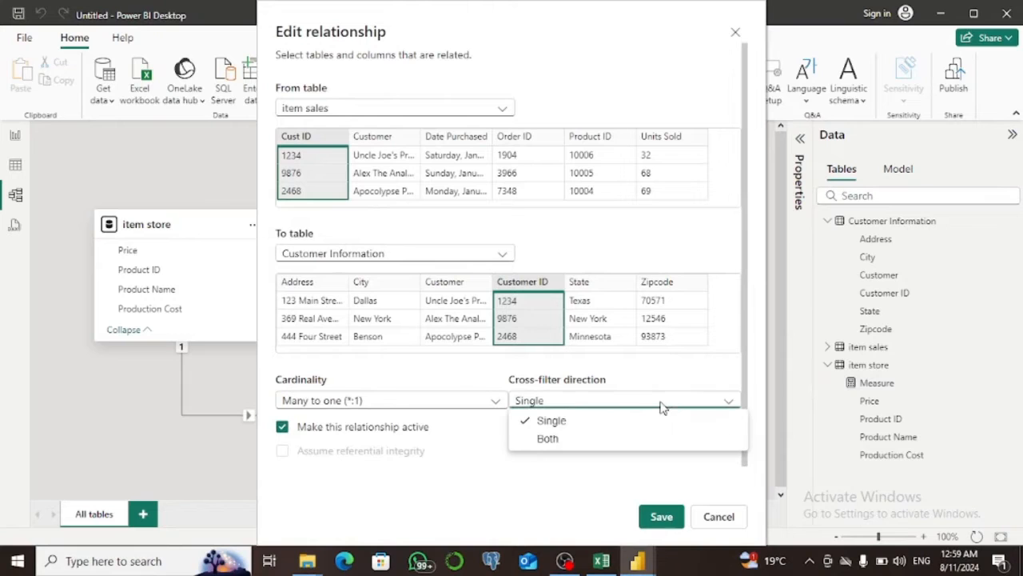
{"action": "left_click", "coordinate": [610, 440]}
{"action": "left_click", "coordinate": [662, 519]}
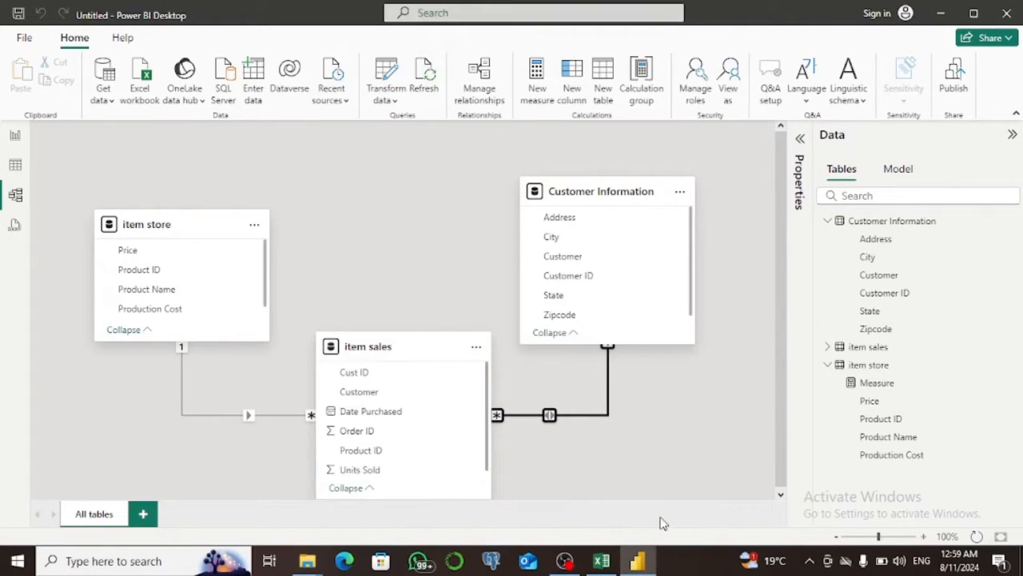
Check the State and Measure table on the report page, and return to the item sales–Customer Information relationship in the model diagram.
{"action": "left_click", "coordinate": [16, 139]}
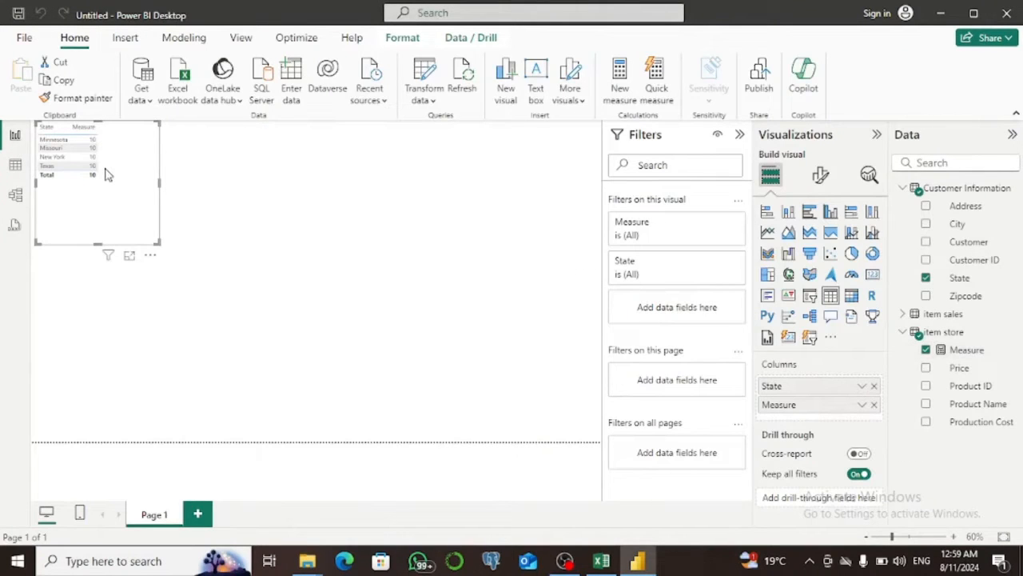
{"action": "left_click", "coordinate": [15, 196]}
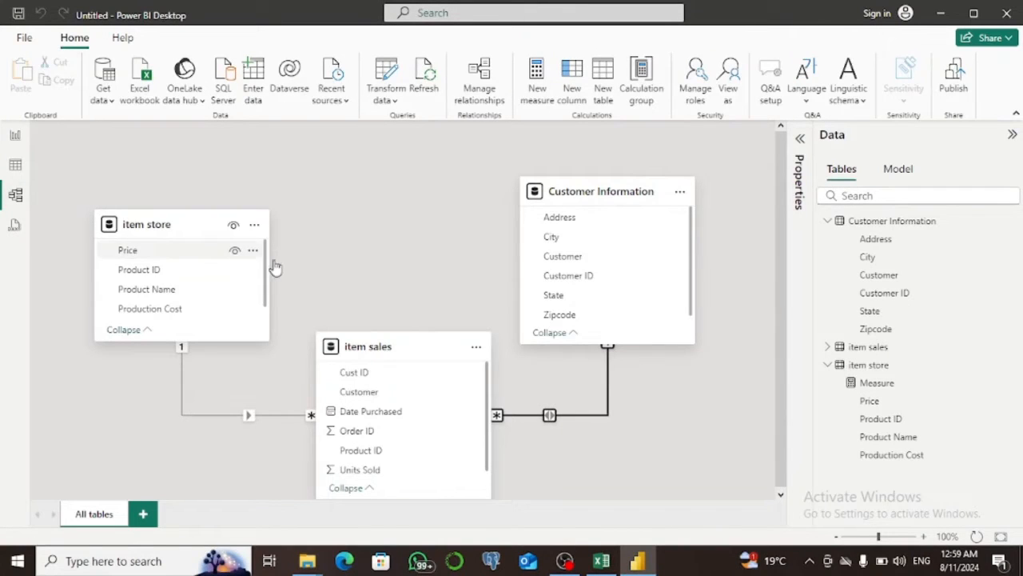
{"action": "left_click", "coordinate": [549, 414]}
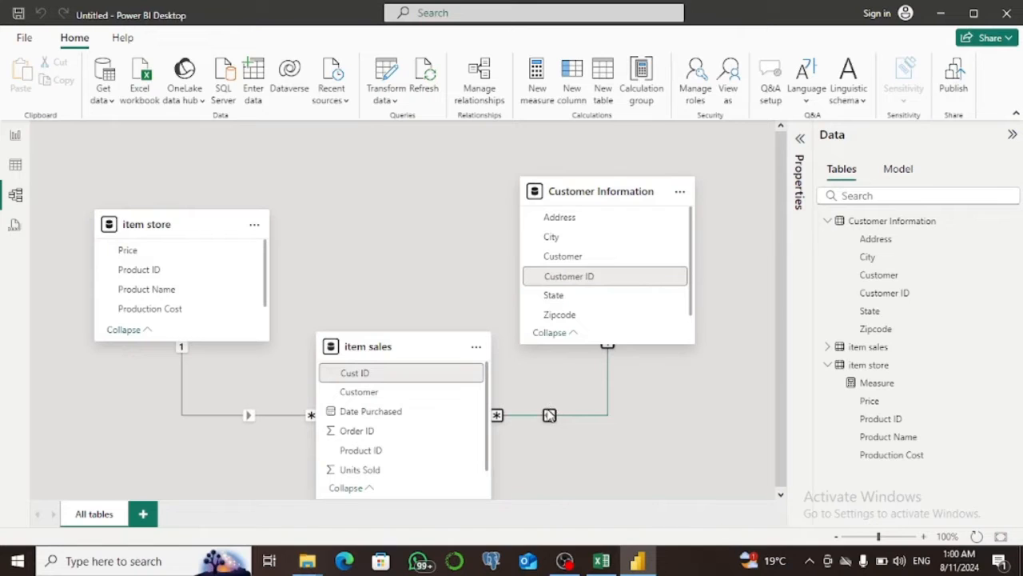
Set the item sales–item store relationship's cross-filter direction to Both, save it, and review the State table on the report page.
{"action": "double_click", "coordinate": [248, 415]}
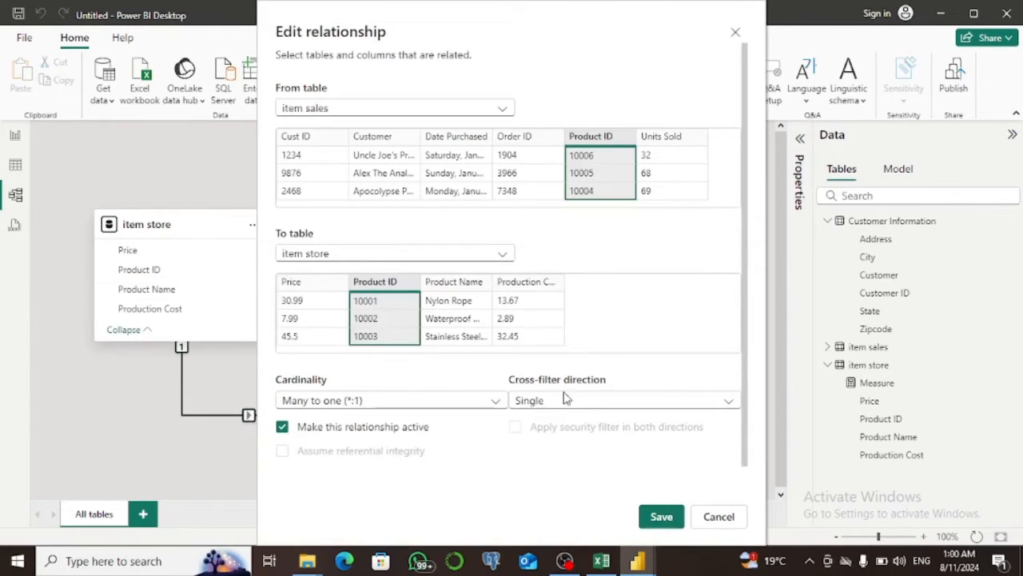
{"action": "left_click", "coordinate": [614, 400]}
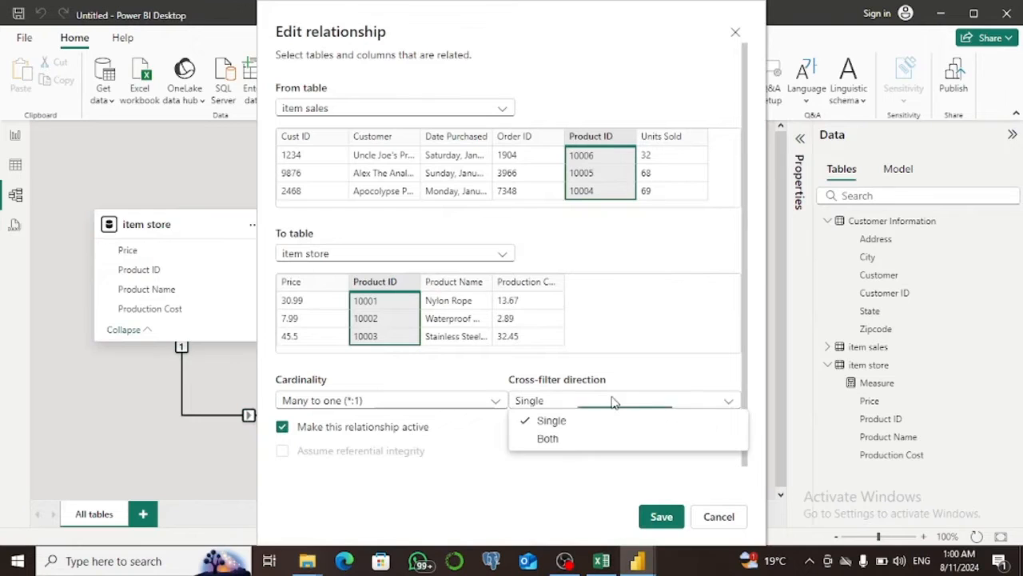
{"action": "left_click", "coordinate": [589, 439]}
{"action": "left_click", "coordinate": [660, 517]}
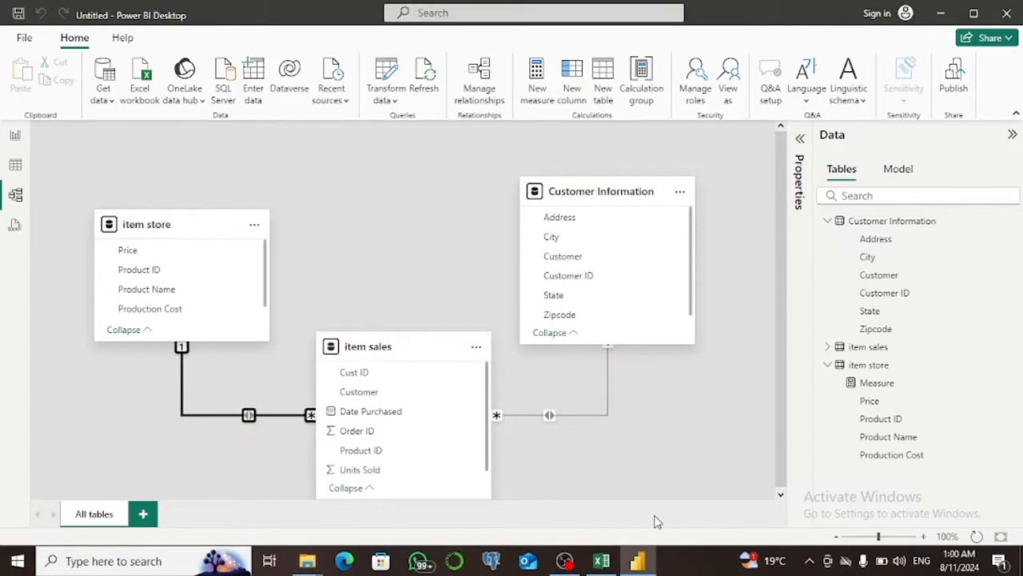
{"action": "left_click", "coordinate": [14, 168]}
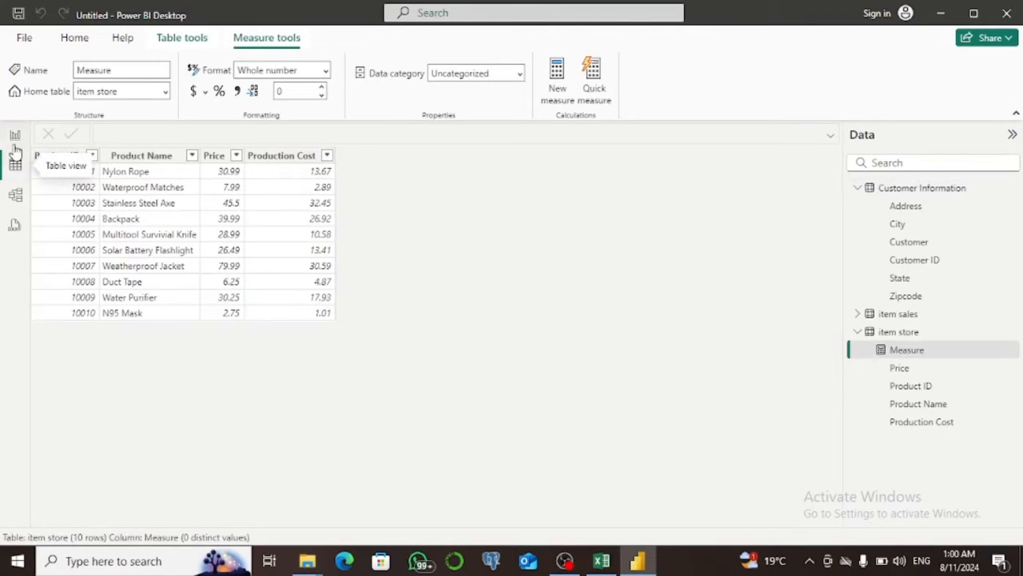
{"action": "left_click", "coordinate": [15, 136]}
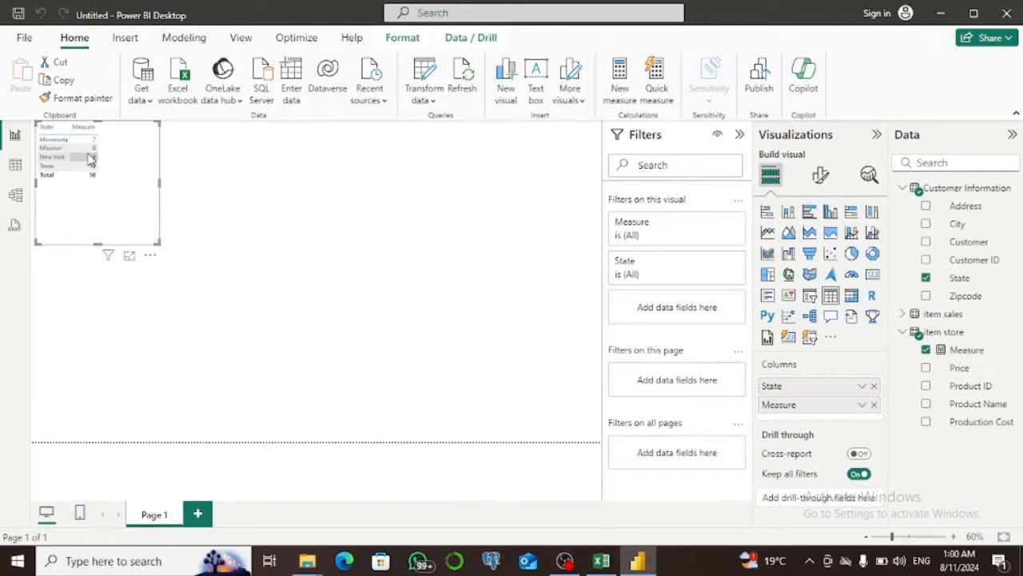
Delete the item store–item sales and item sales–Customer Information relationships from the model diagram.
{"action": "left_click", "coordinate": [14, 196]}
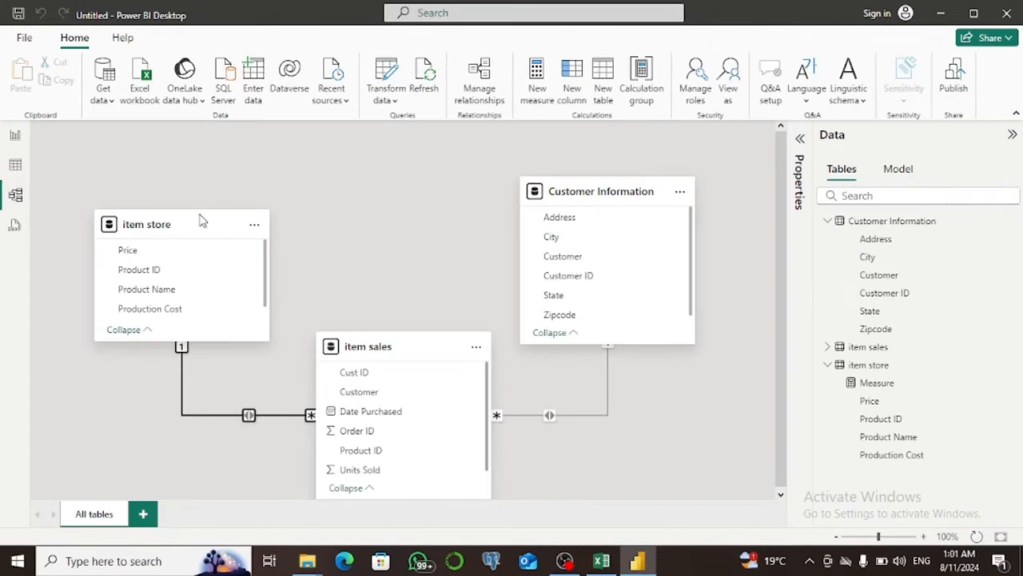
{"action": "right_click", "coordinate": [249, 415]}
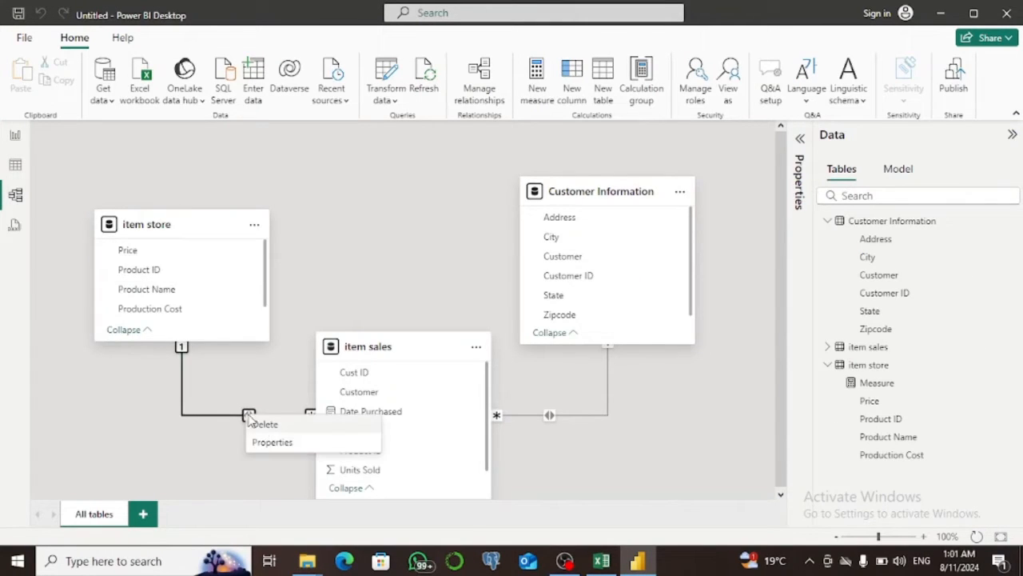
{"action": "left_click", "coordinate": [263, 424]}
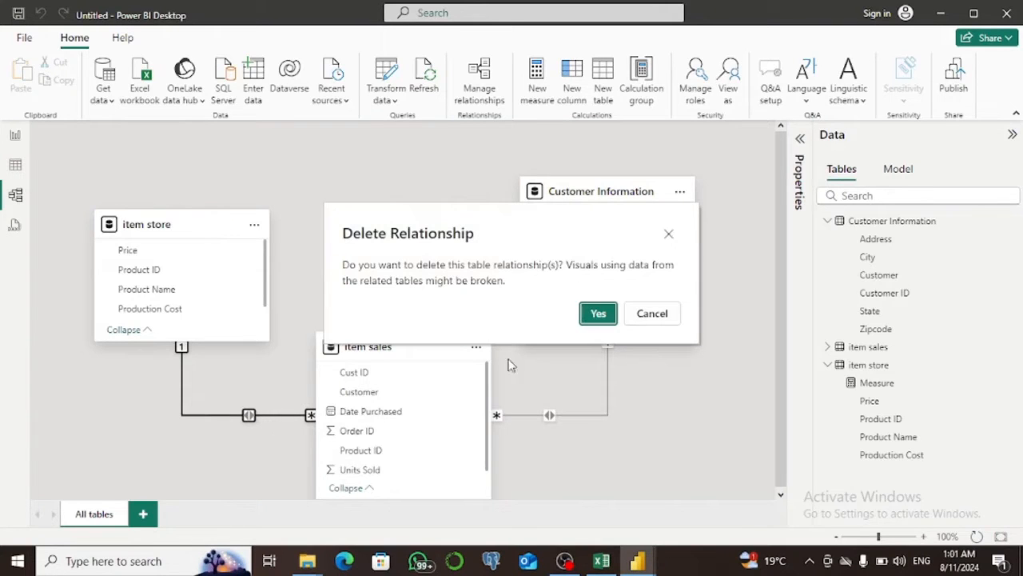
{"action": "key", "text": "Return"}
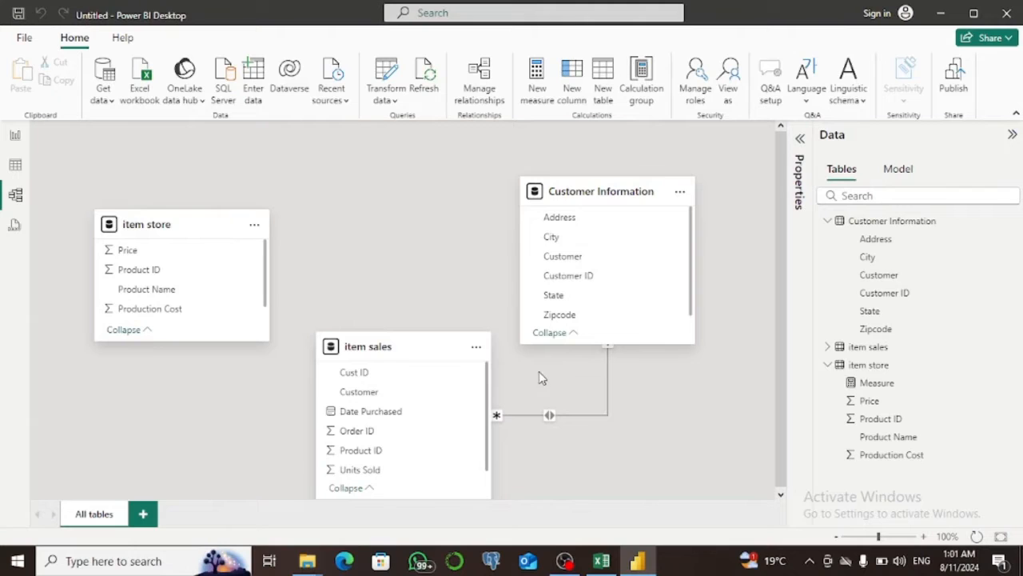
{"action": "right_click", "coordinate": [549, 415]}
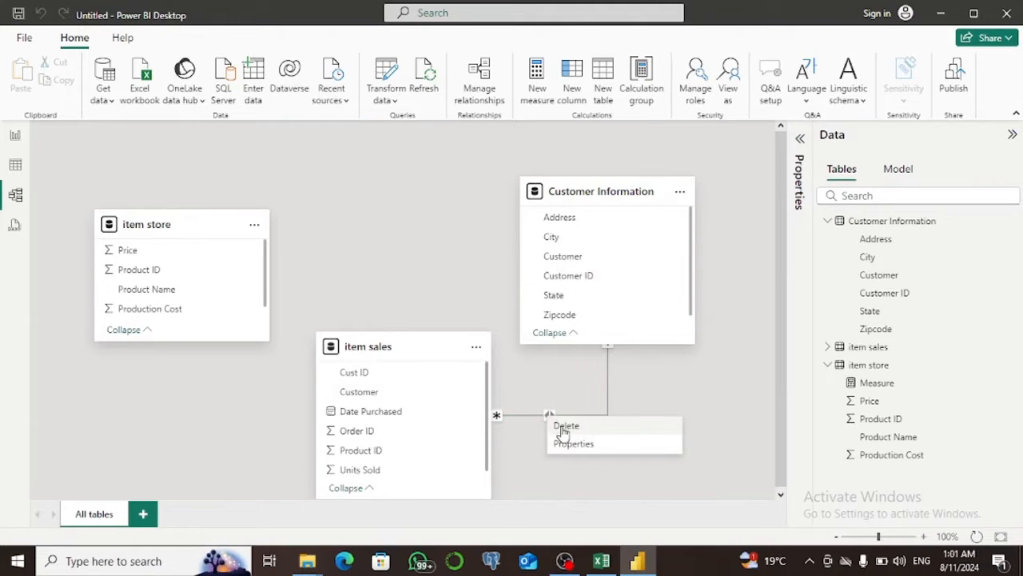
{"action": "left_click", "coordinate": [565, 428]}
{"action": "key", "text": "Return"}
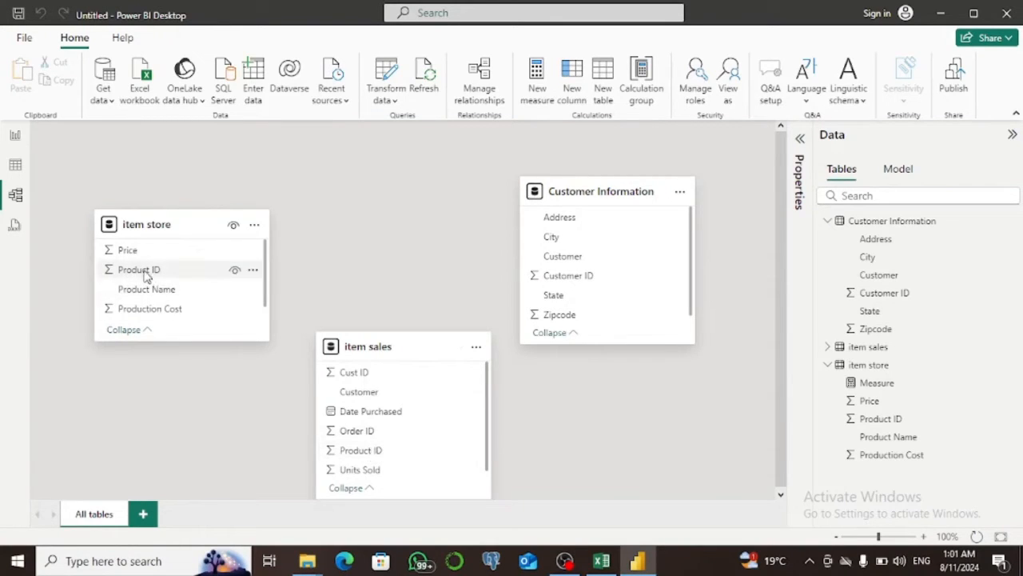
Create a relationship from item store Product ID to item sales Product ID with cross-filter direction Both, and save it.
{"action": "left_click_drag", "start_coordinate": [146, 276], "coordinate": [344, 457]}
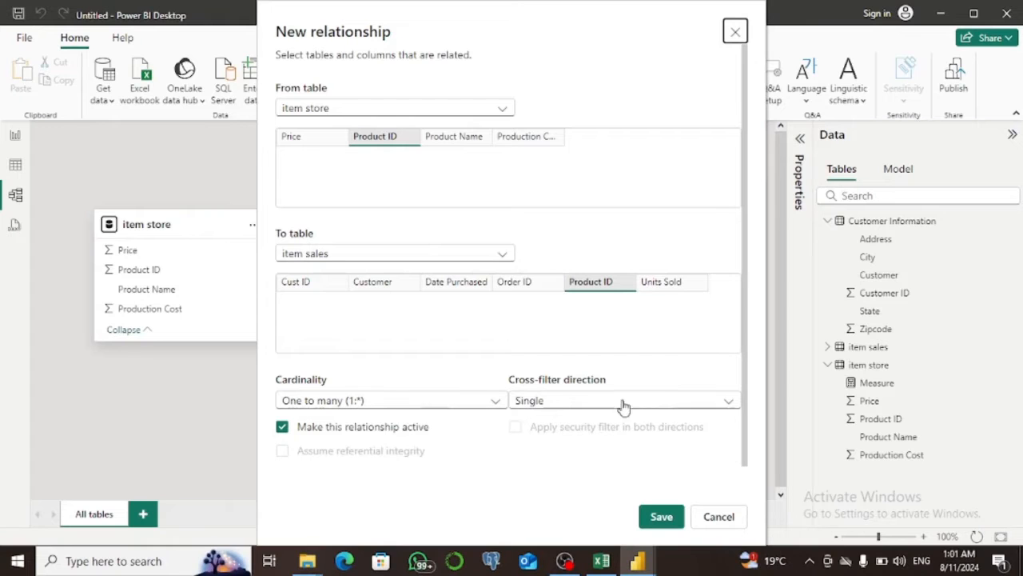
{"action": "left_click", "coordinate": [722, 403]}
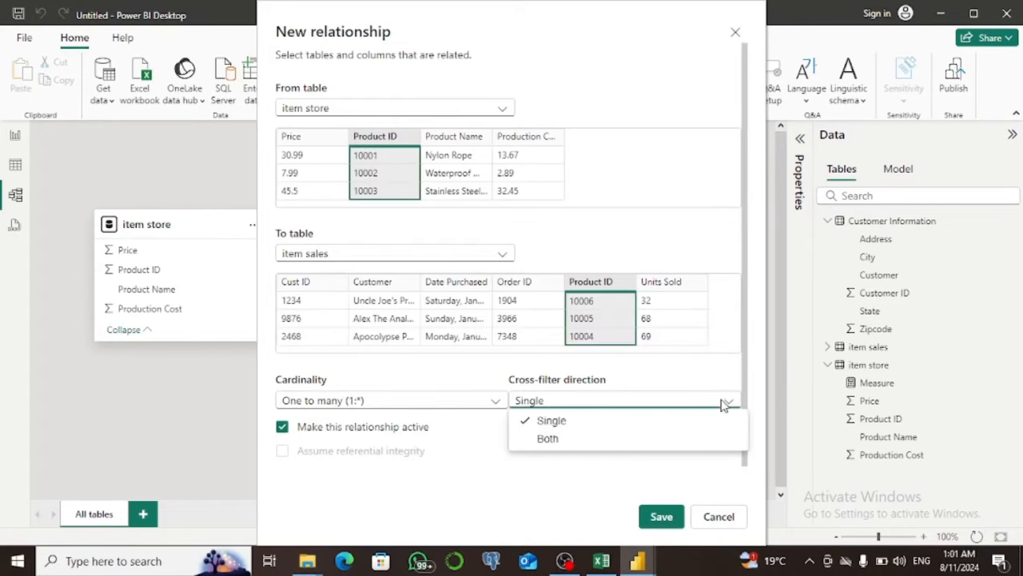
{"action": "left_click", "coordinate": [622, 441]}
{"action": "left_click", "coordinate": [660, 517]}
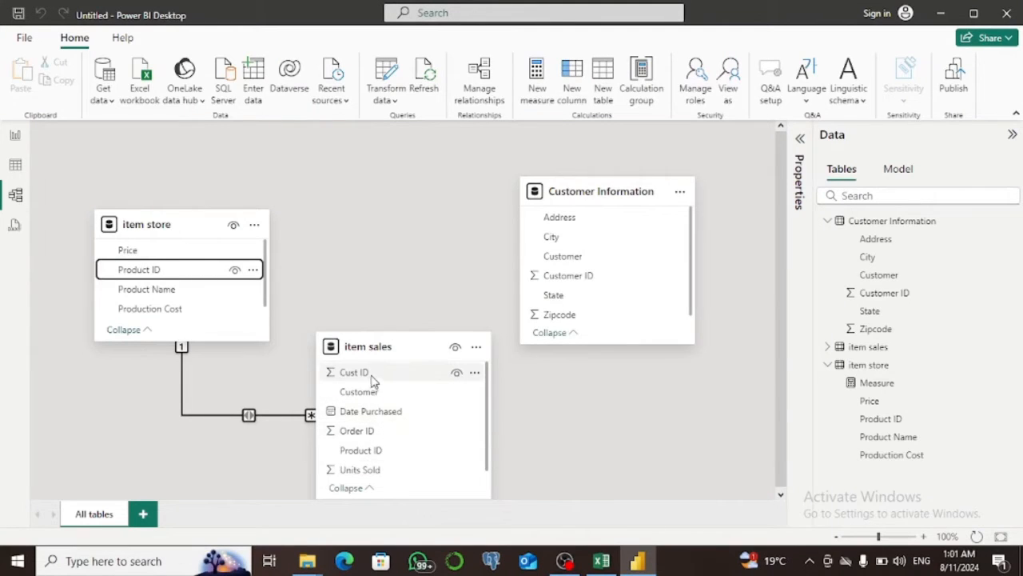
Relate item sales Cust ID to Customer Information Customer ID with cross-filter direction Both, and save the relationship.
{"action": "left_click_drag", "start_coordinate": [371, 374], "coordinate": [547, 280]}
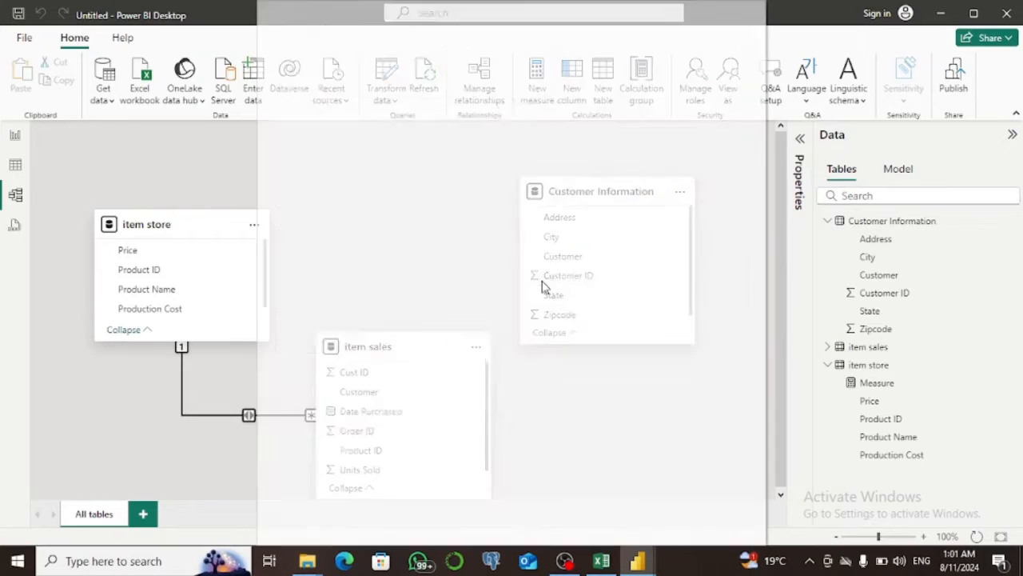
{"action": "left_click", "coordinate": [638, 402]}
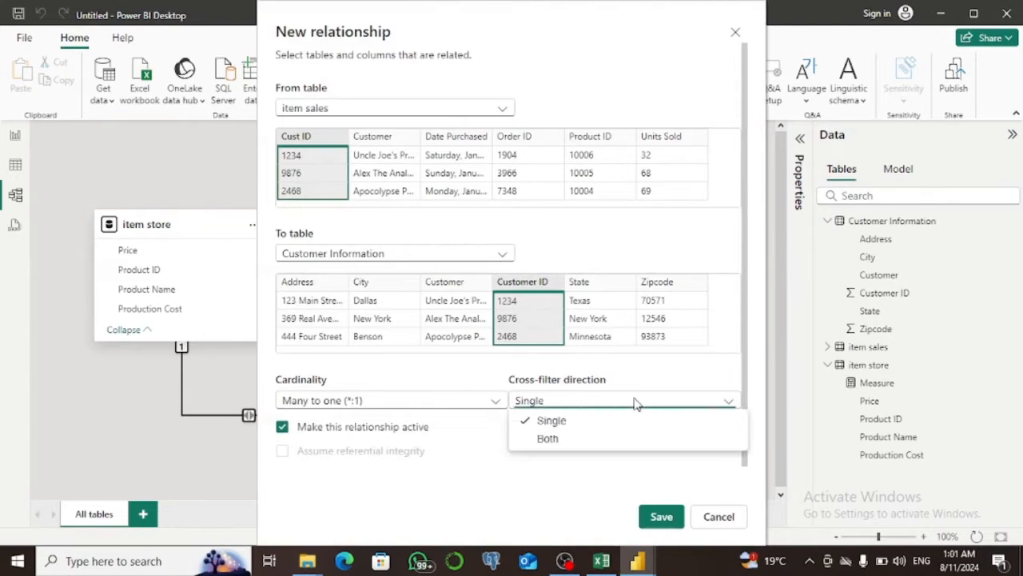
{"action": "left_click", "coordinate": [569, 439]}
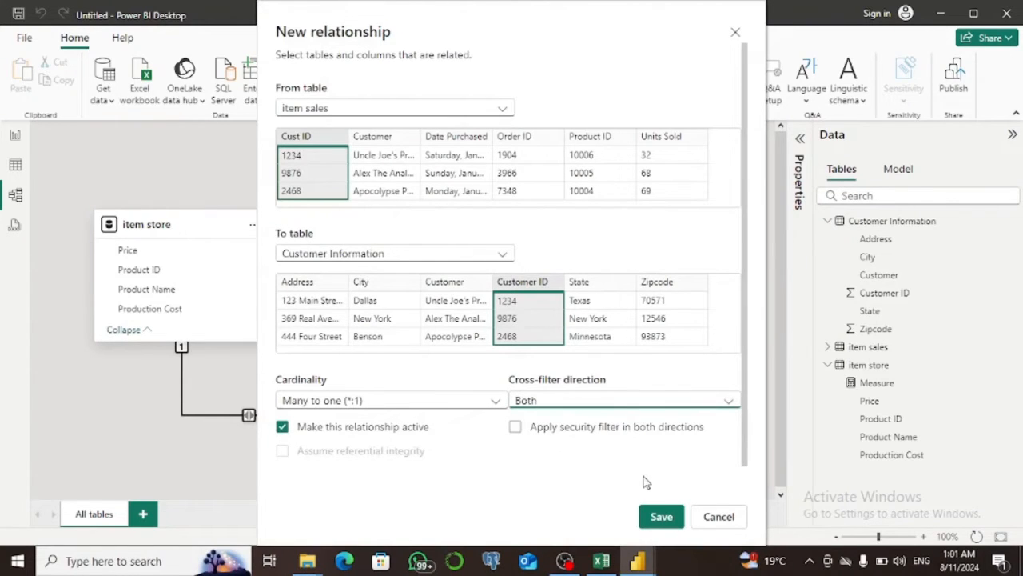
{"action": "left_click", "coordinate": [658, 517]}
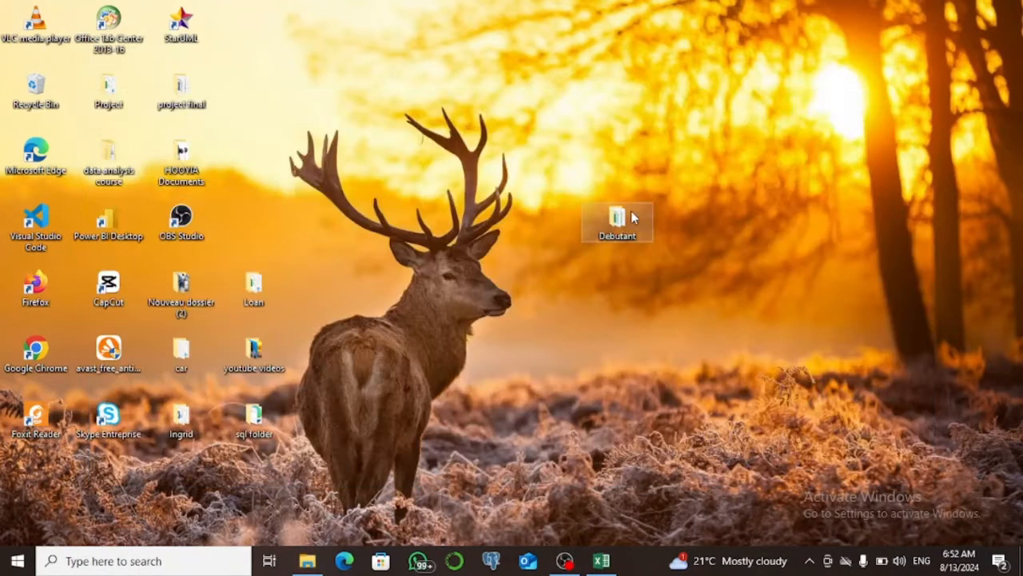
Open the item - DAX Tutorial workbook in Excel and look over its items Store and items Sales sheets.
{"action": "double_click", "coordinate": [619, 221]}
{"action": "double_click", "coordinate": [444, 99]}
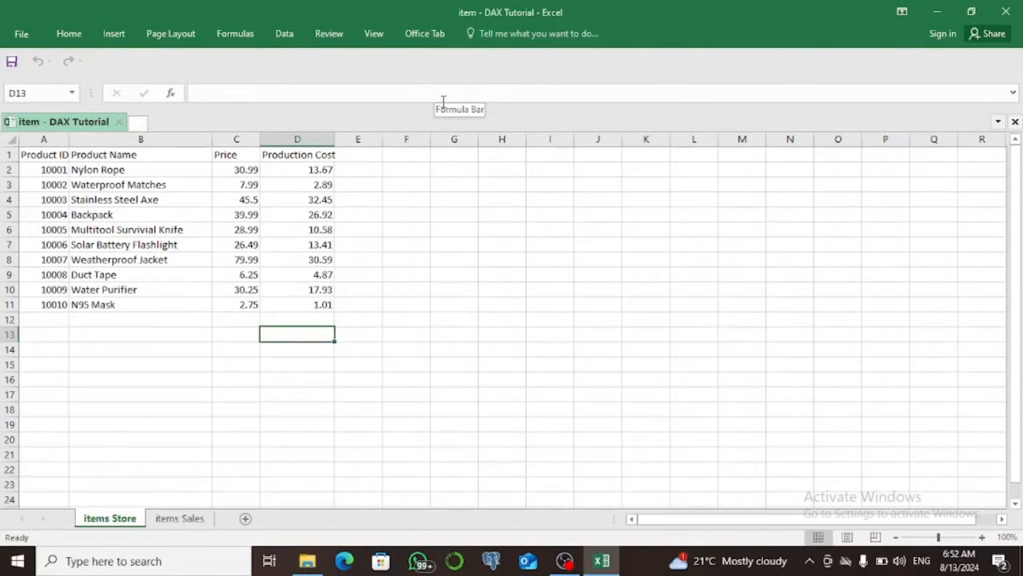
{"action": "left_click", "coordinate": [180, 520]}
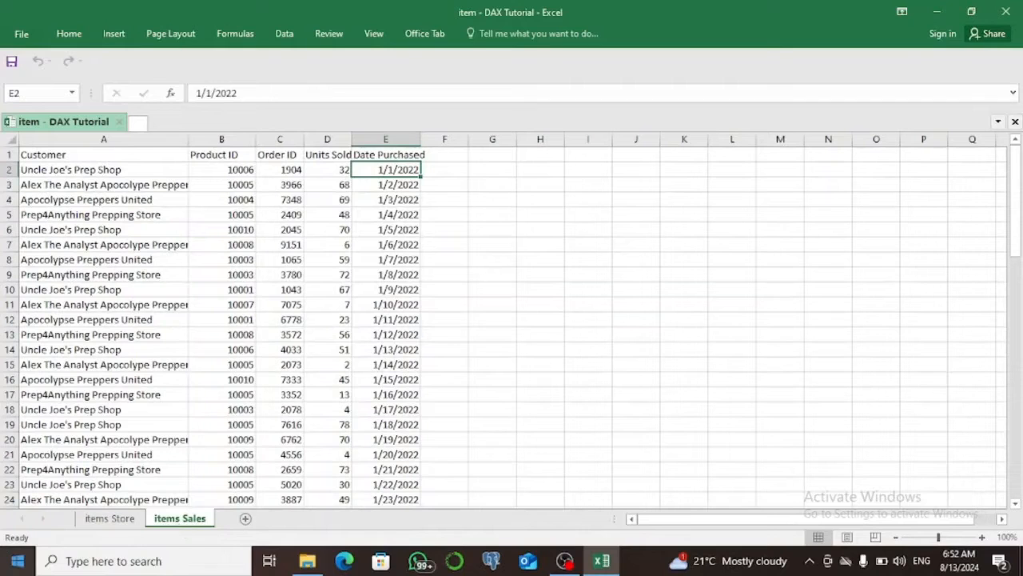
Search Windows for Power BI Desktop and launch it.
{"action": "left_click", "coordinate": [120, 561]}
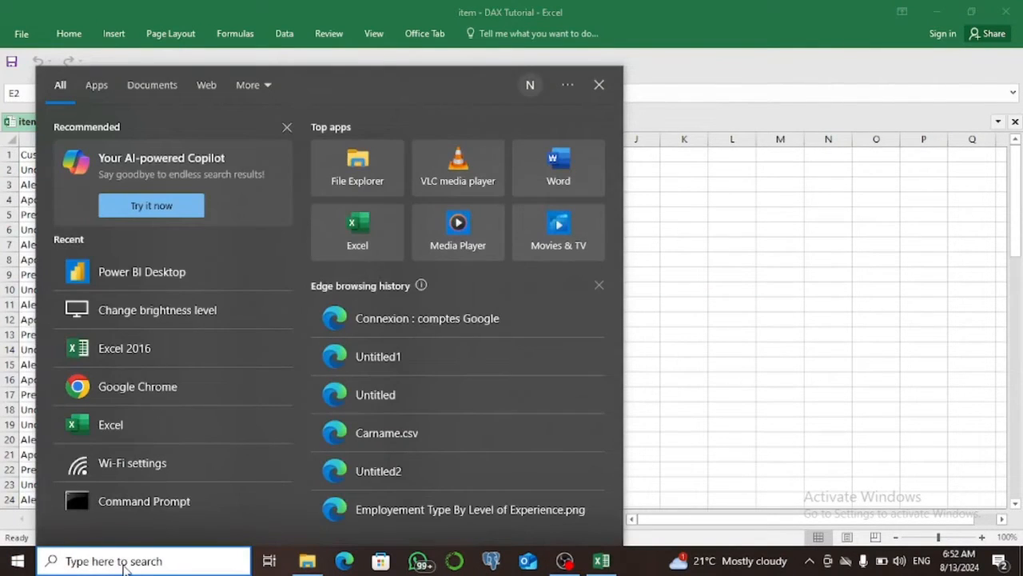
{"action": "type", "text": "power"}
{"action": "key", "text": "Return"}
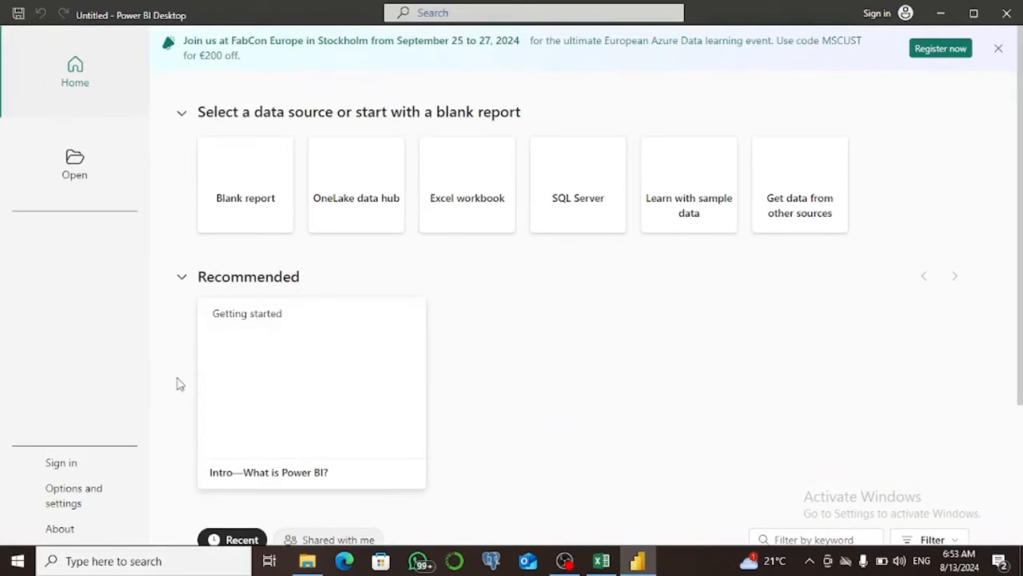
Import the items Sales and items Store sheets from the item - DAX Tutorial Excel workbook and load them.
{"action": "left_click", "coordinate": [462, 192]}
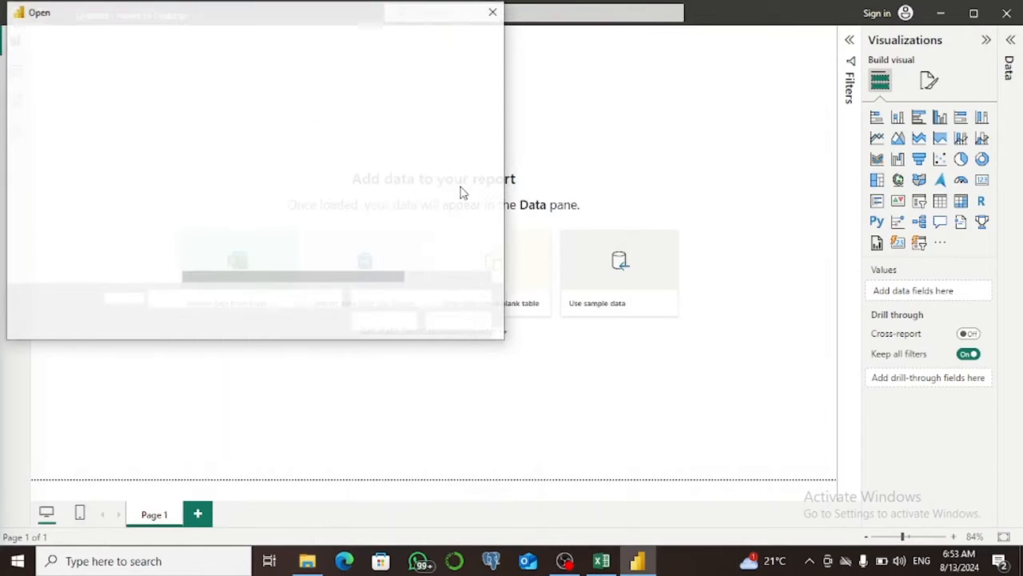
{"action": "left_click", "coordinate": [265, 105]}
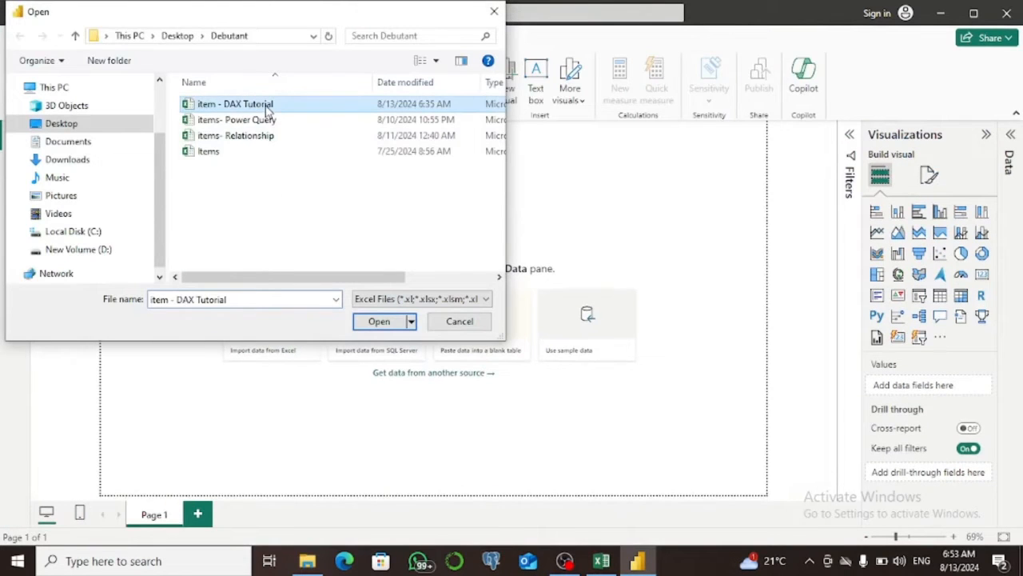
{"action": "left_click", "coordinate": [380, 322]}
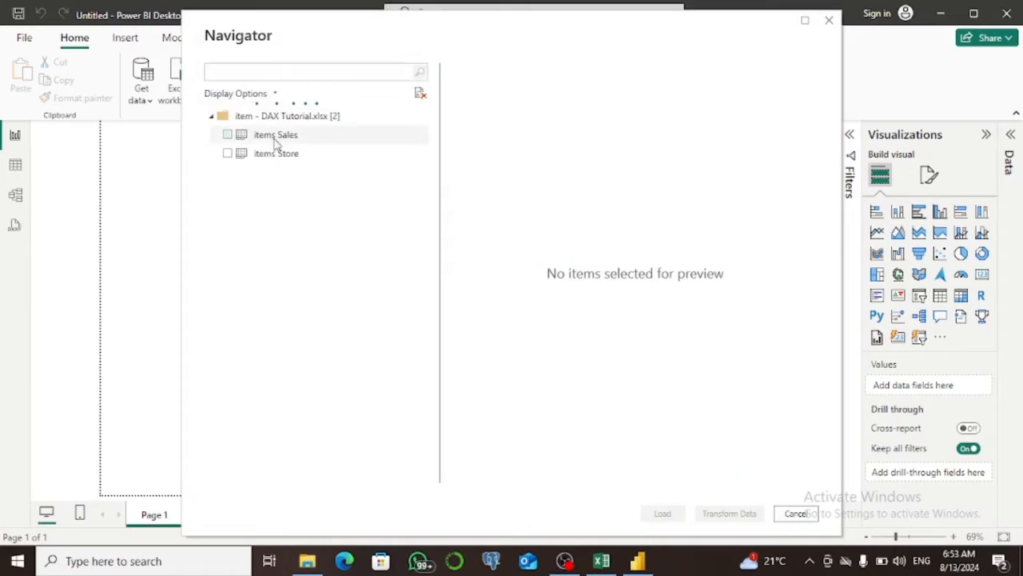
{"action": "left_click", "coordinate": [227, 136]}
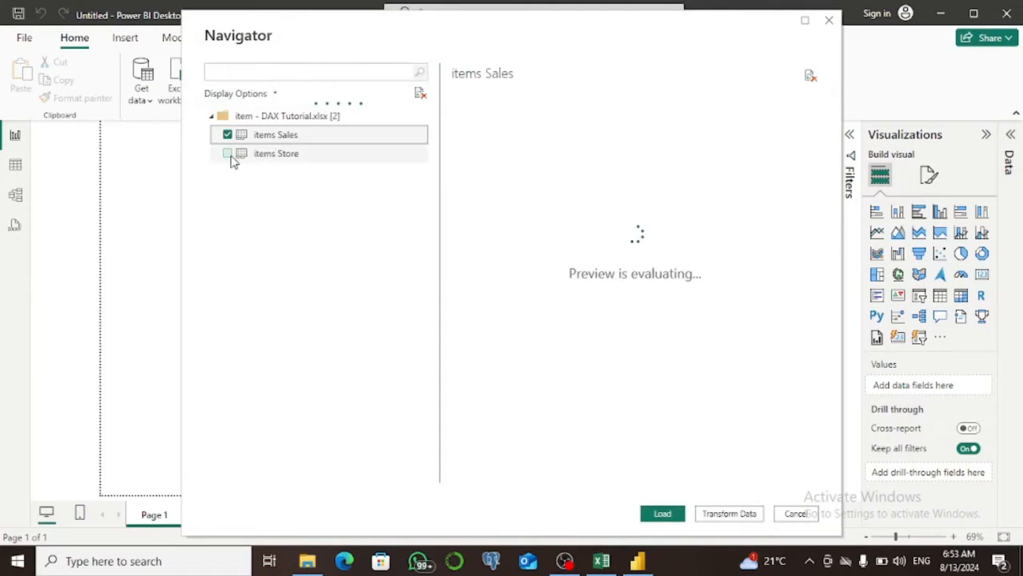
{"action": "left_click", "coordinate": [227, 155]}
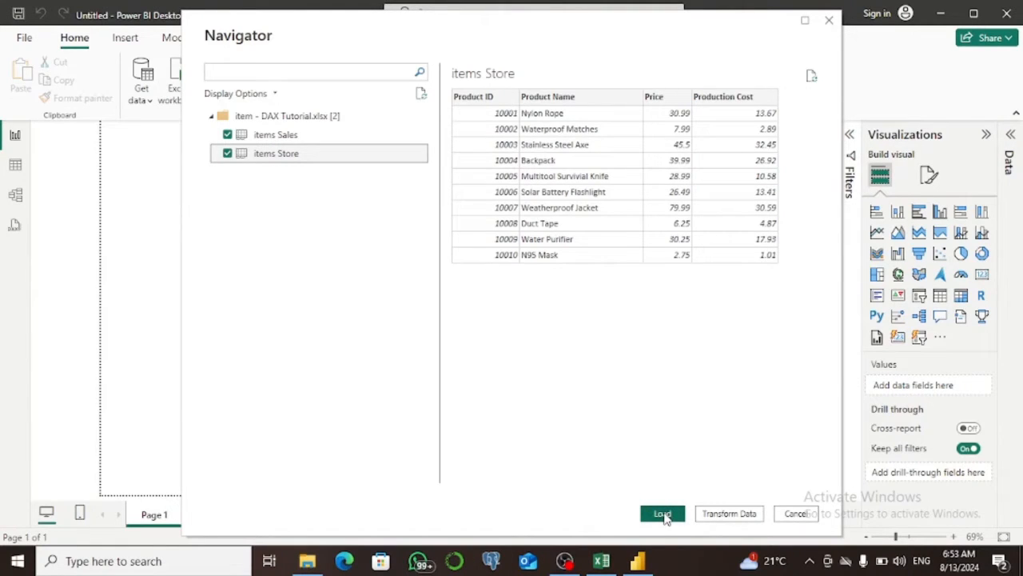
{"action": "left_click", "coordinate": [663, 514]}
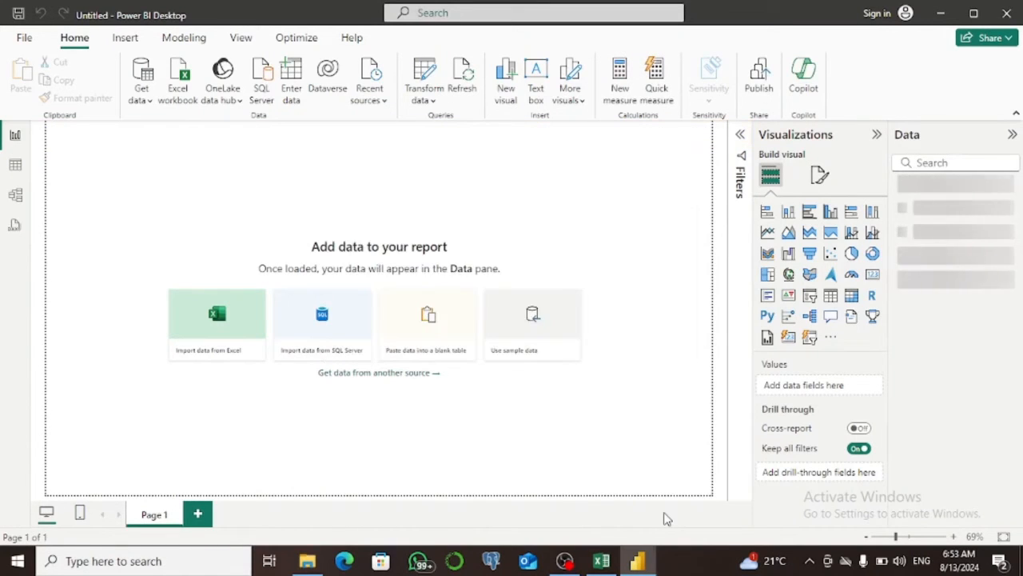
Examine the loaded rows of items Store and items Sales as data tables, finishing with items Sales selected.
{"action": "left_click", "coordinate": [17, 167]}
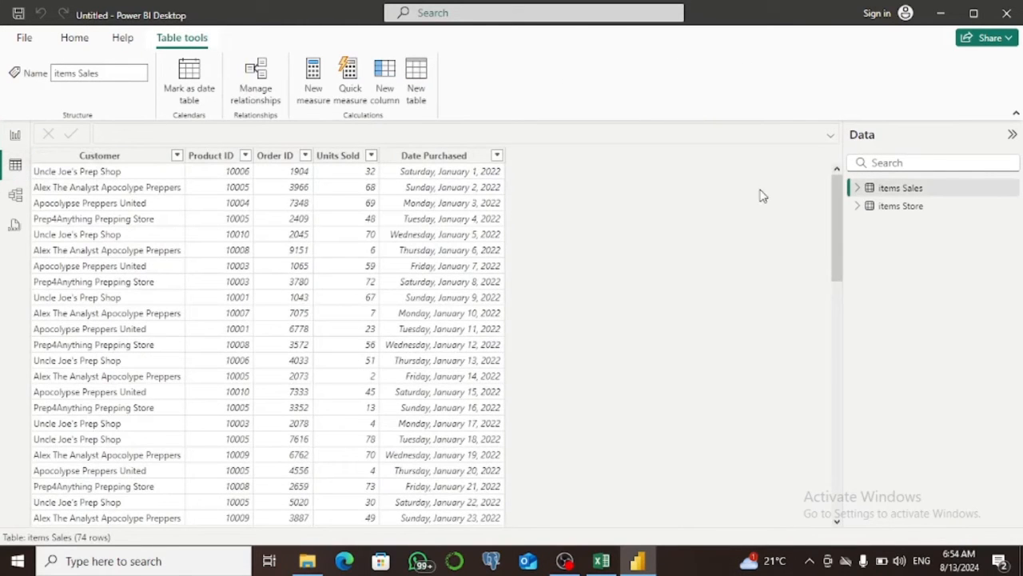
{"action": "left_click", "coordinate": [886, 208]}
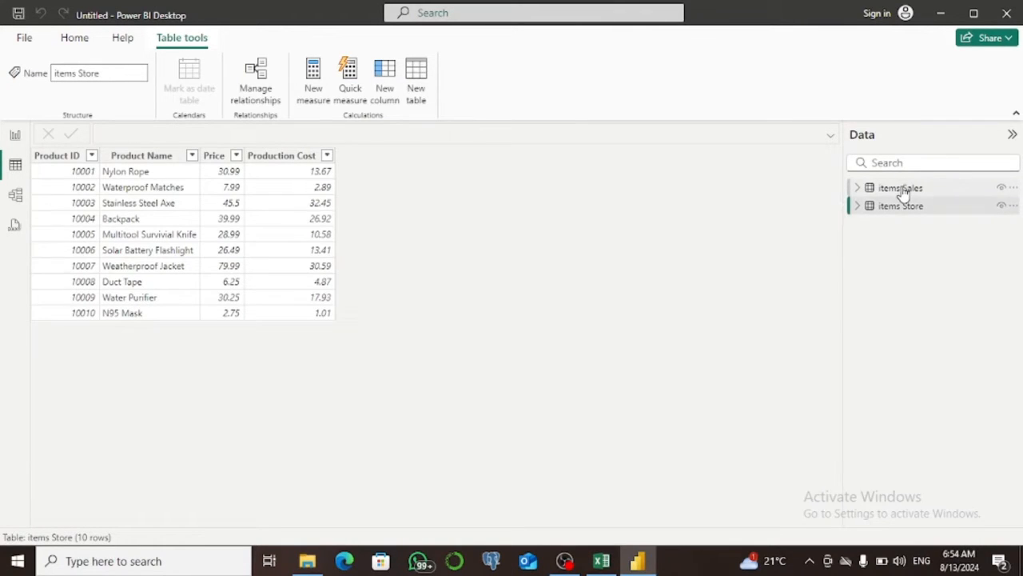
{"action": "left_click", "coordinate": [901, 191]}
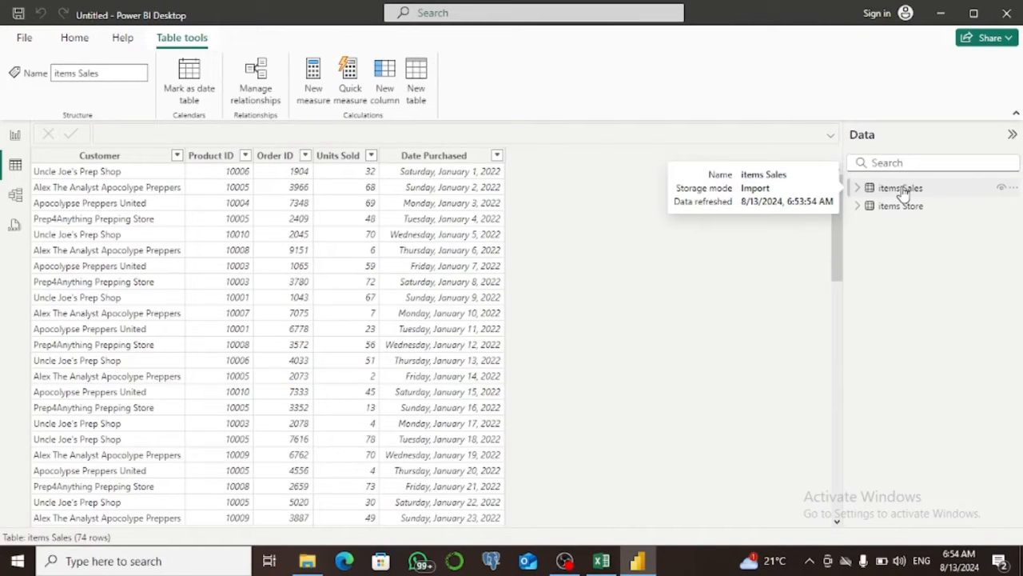
{"action": "left_click", "coordinate": [902, 195]}
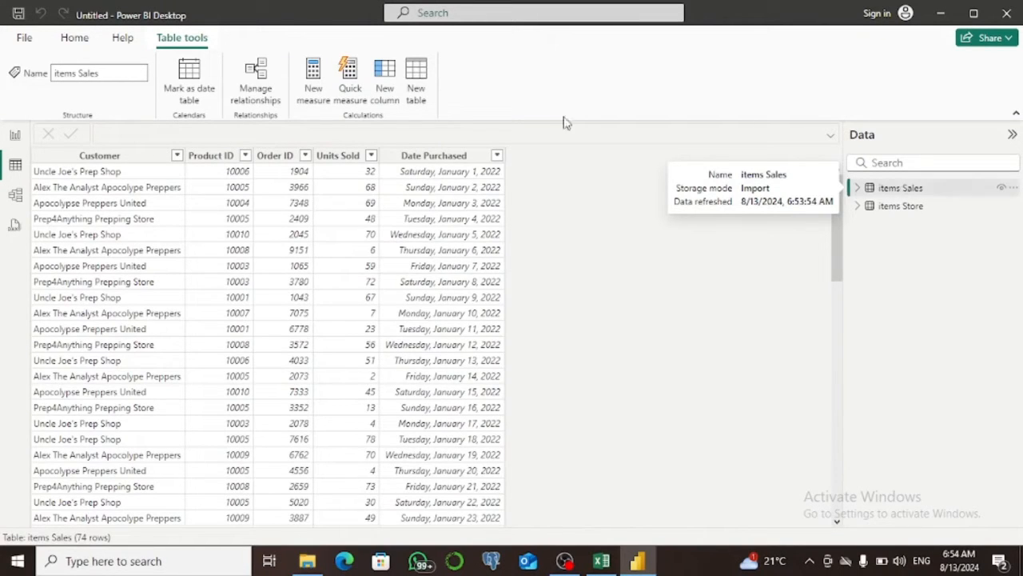
Create a measure in items Sales named Countt of sales with the formula count('items Sales'[Order ID]).
{"action": "left_click", "coordinate": [315, 80]}
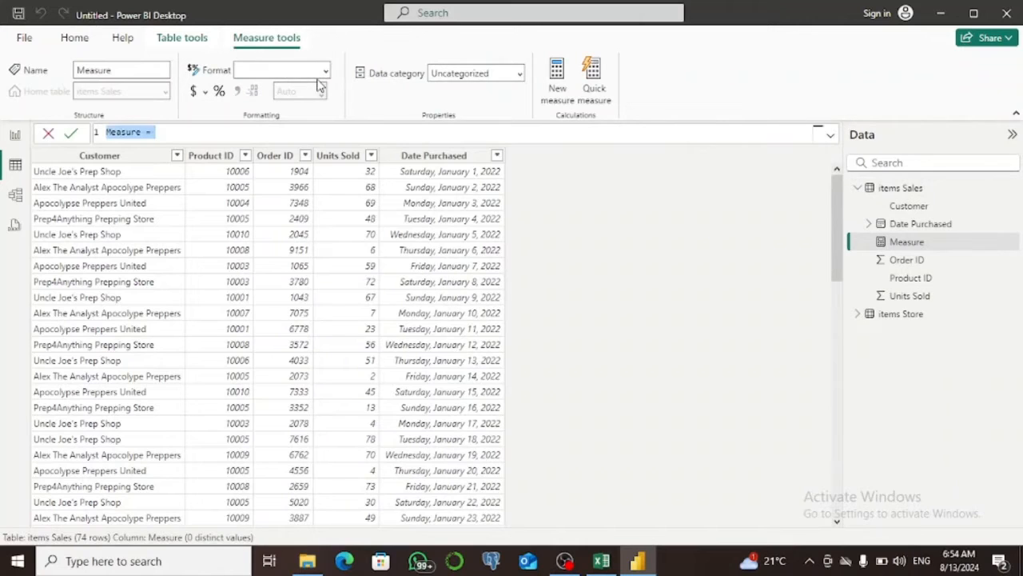
{"action": "type", "text": "Count"}
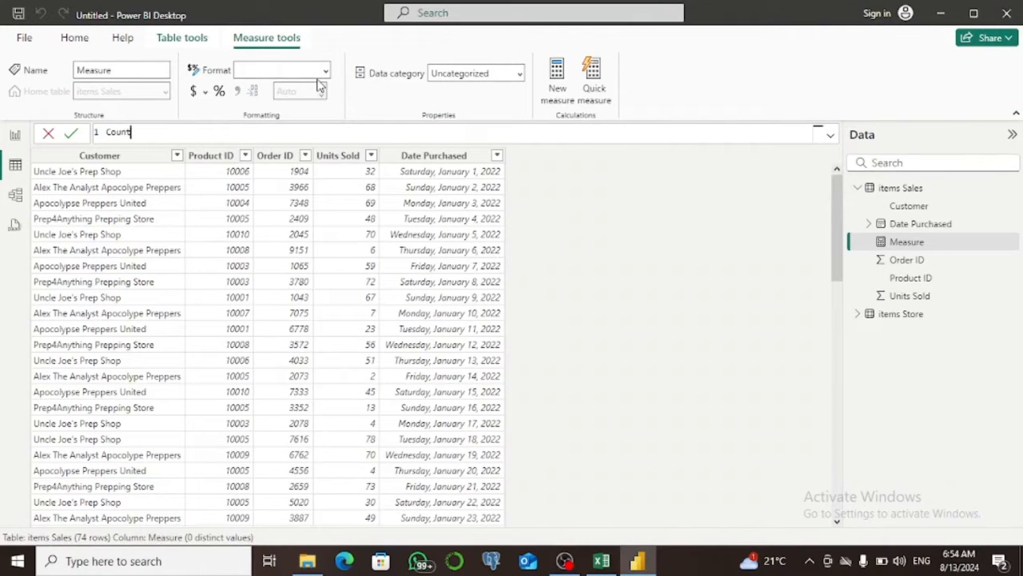
{"action": "type", "text": "t of sales-count"}
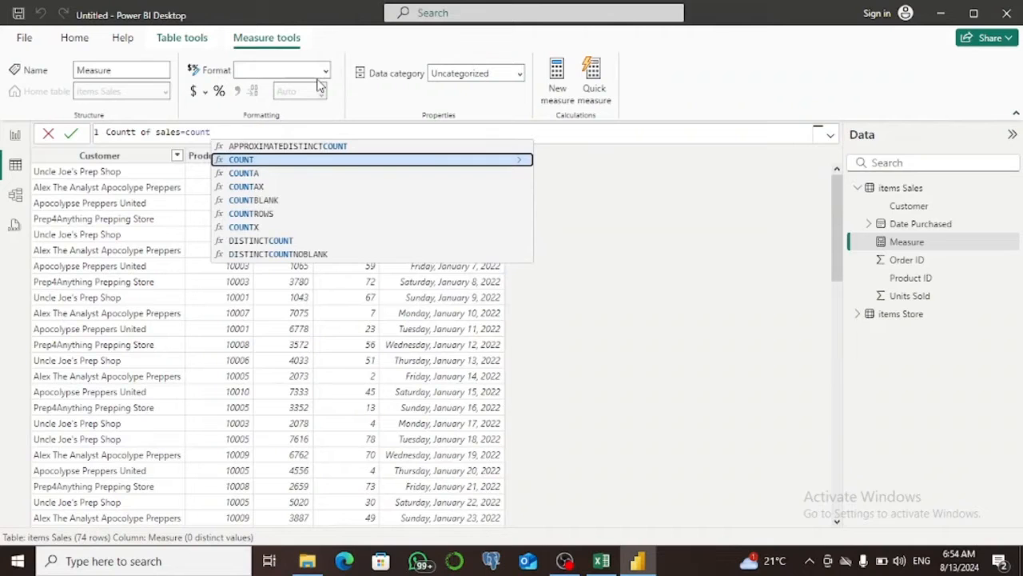
{"action": "type", "text": "(oder"}
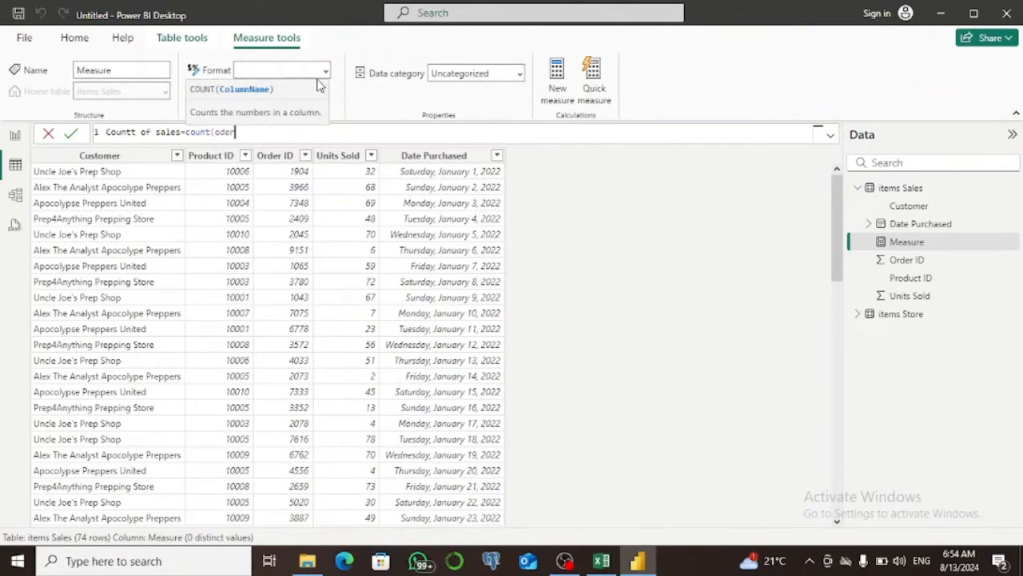
{"action": "key", "text": "BackSpace"}
{"action": "key", "text": "BackSpace"}
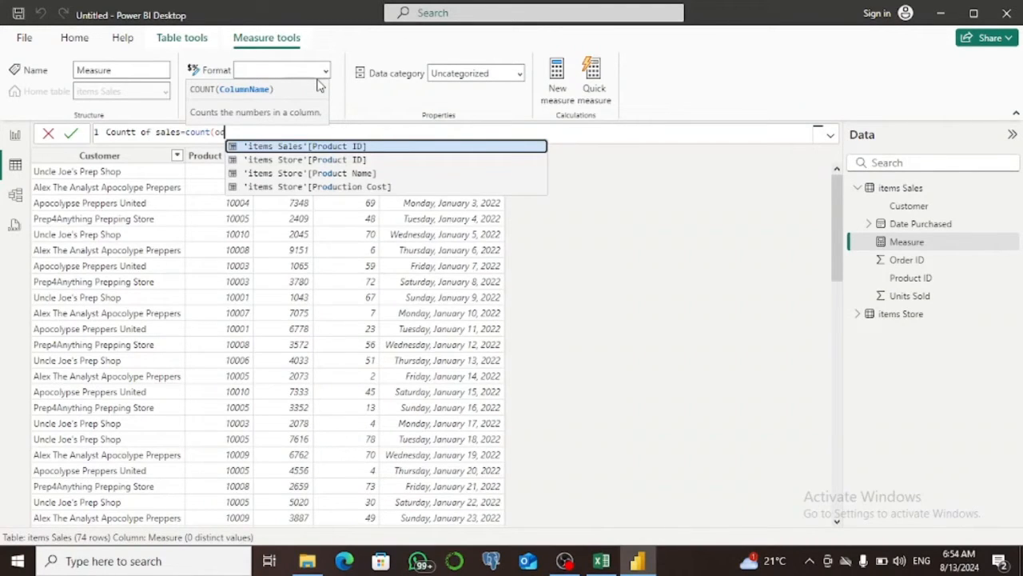
{"action": "key", "text": "BackSpace"}
{"action": "type", "text": "rde"}
{"action": "key", "text": "Tab"}
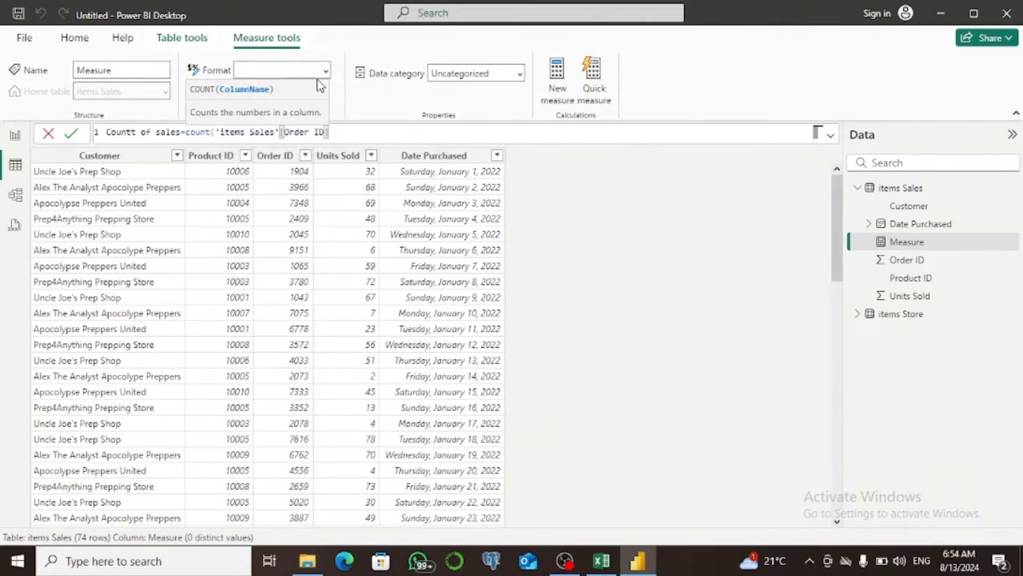
{"action": "type", "text": ")"}
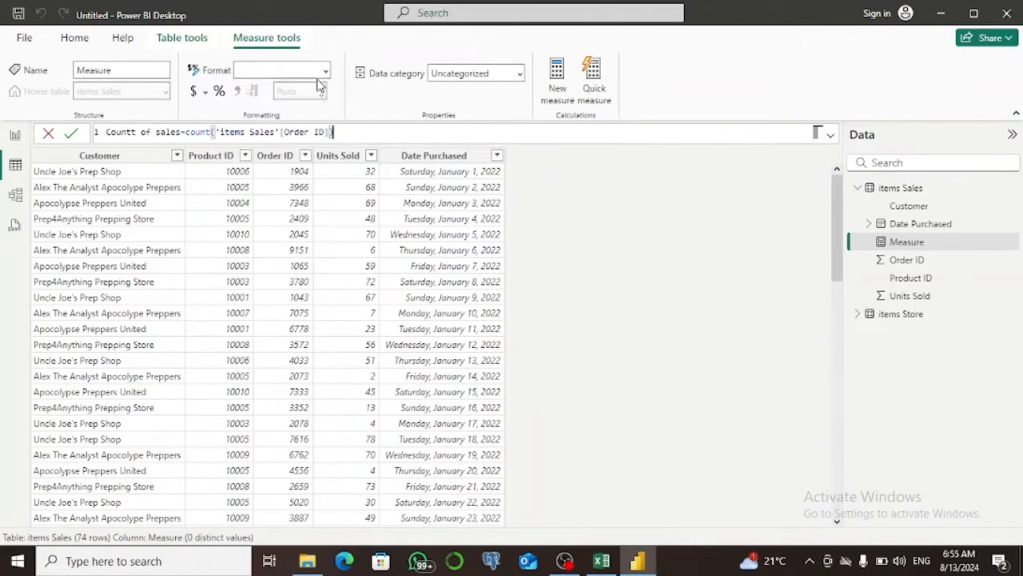
{"action": "left_click", "coordinate": [71, 136]}
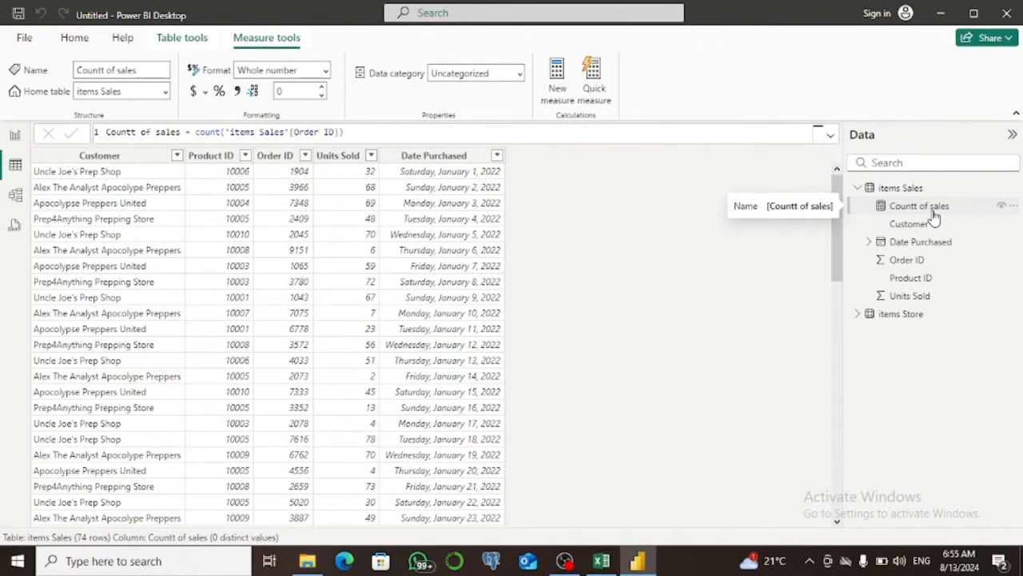
Add a table visual with Customer and Countt of sales to the report page, then reposition and size it to fit its columns.
{"action": "left_click", "coordinate": [16, 137]}
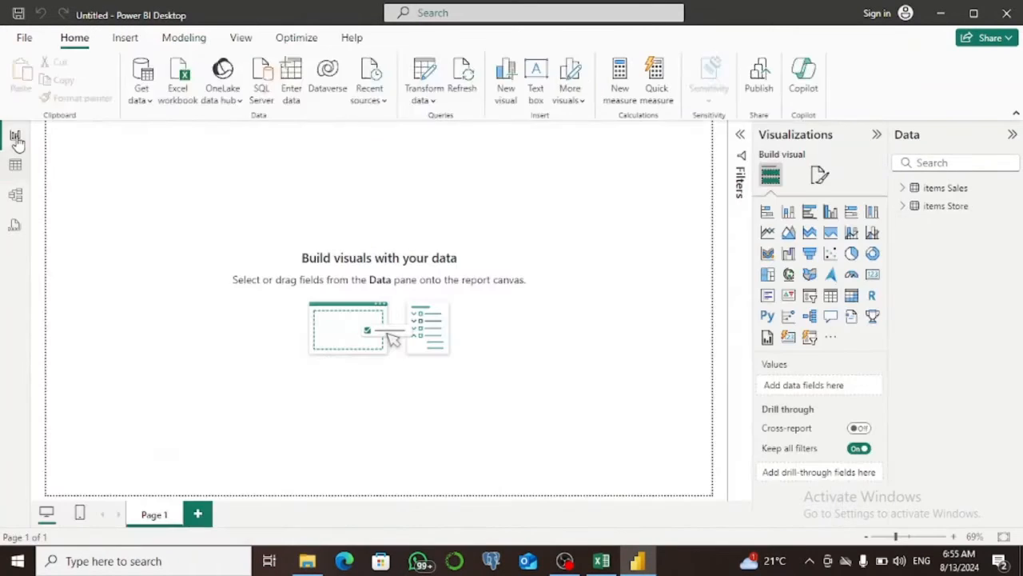
{"action": "left_click", "coordinate": [831, 297]}
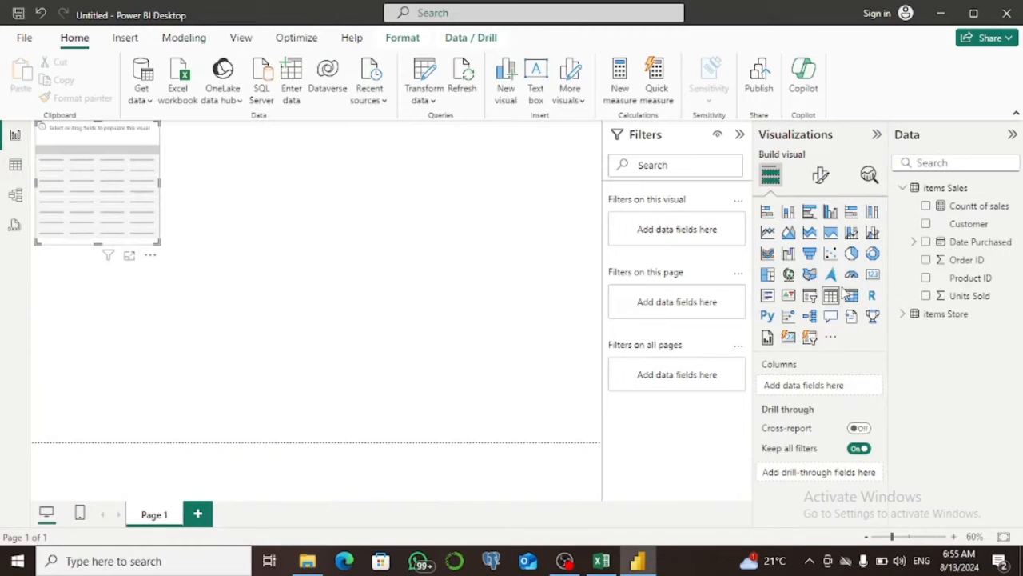
{"action": "left_click", "coordinate": [926, 224]}
{"action": "left_click", "coordinate": [925, 206]}
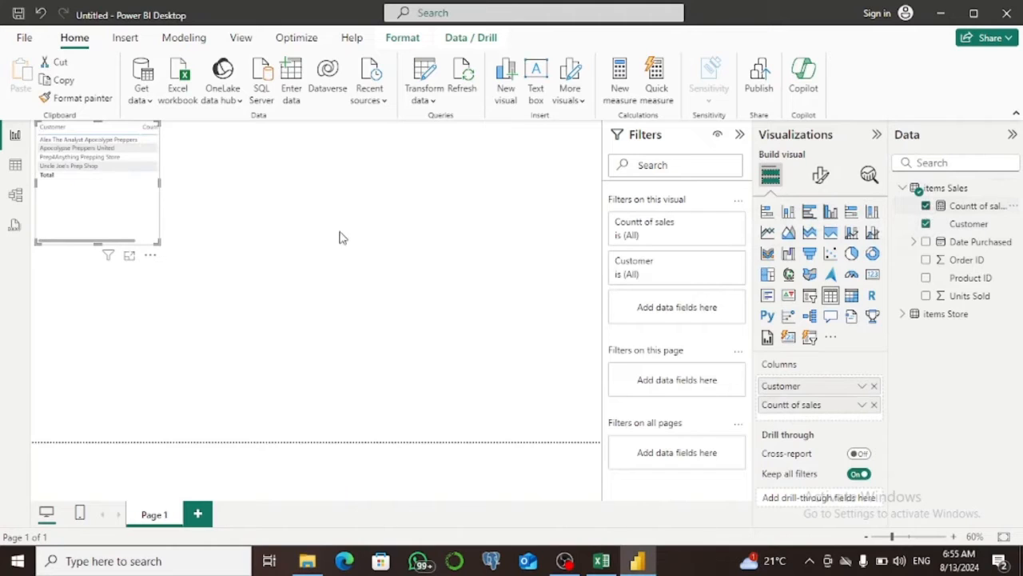
{"action": "left_click_drag", "start_coordinate": [154, 242], "coordinate": [275, 246]}
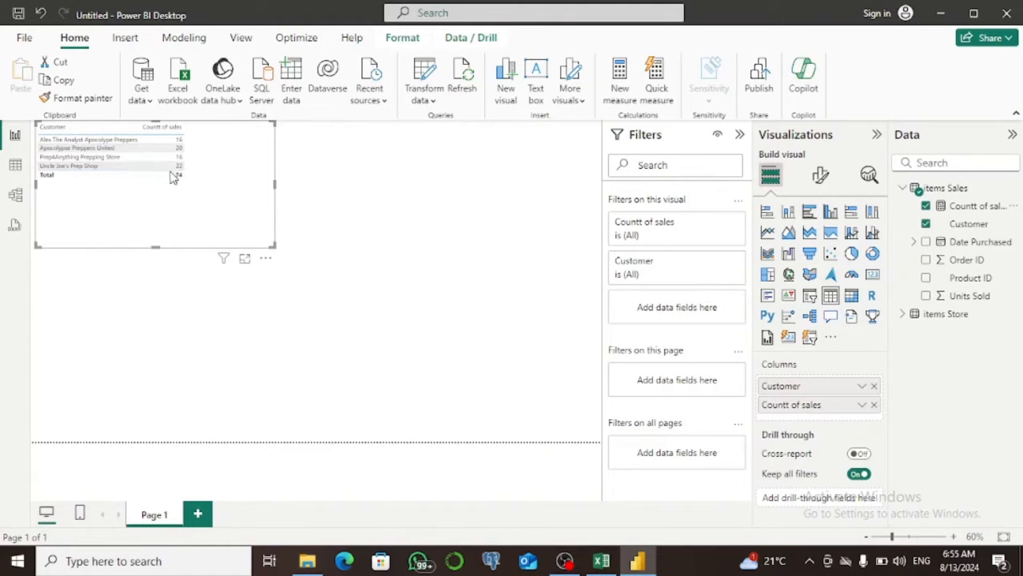
{"action": "left_click_drag", "start_coordinate": [154, 244], "coordinate": [198, 209]}
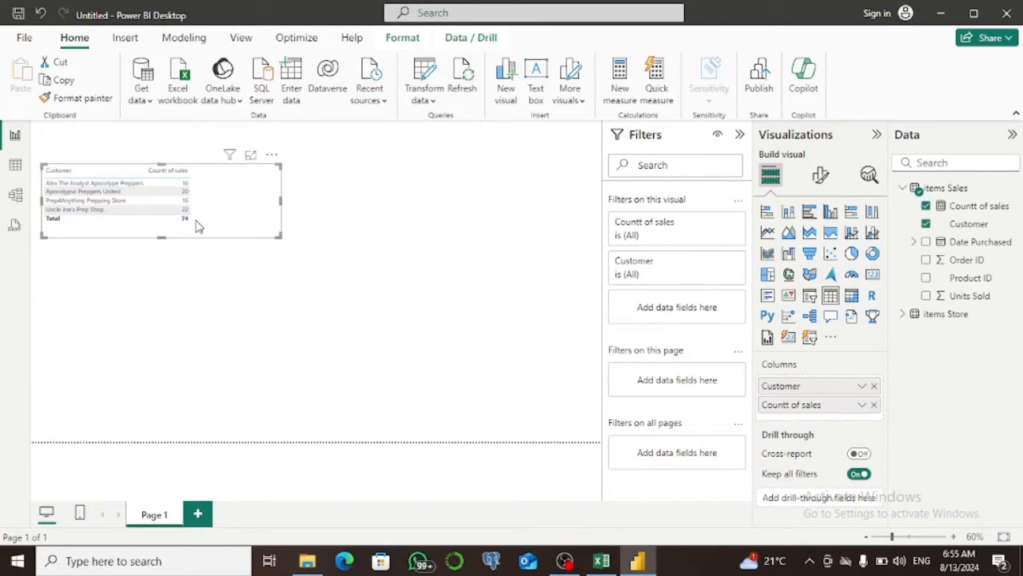
{"action": "left_click_drag", "start_coordinate": [277, 235], "coordinate": [113, 223]}
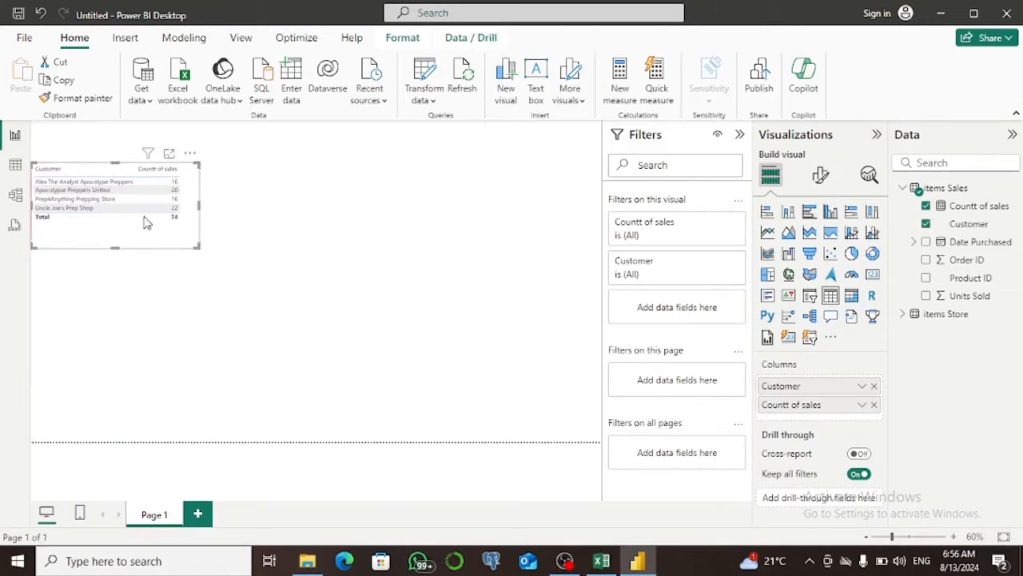
Set the font size of the table visual's values to 15 and enlarge the visual to fit both columns.
{"action": "left_click", "coordinate": [820, 178]}
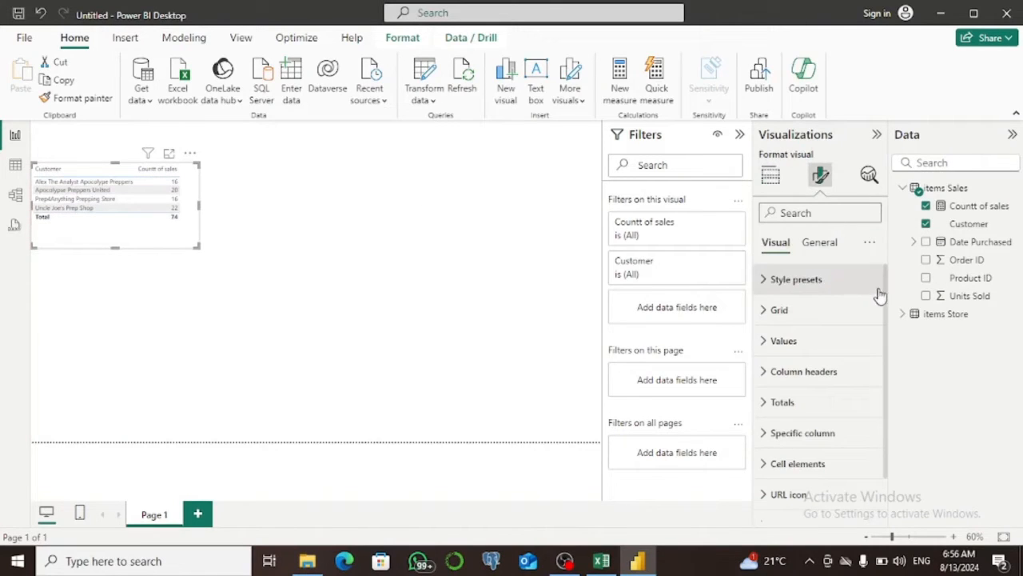
{"action": "scroll", "coordinate": [880, 296], "scroll_direction": "down", "scroll_amount": 2}
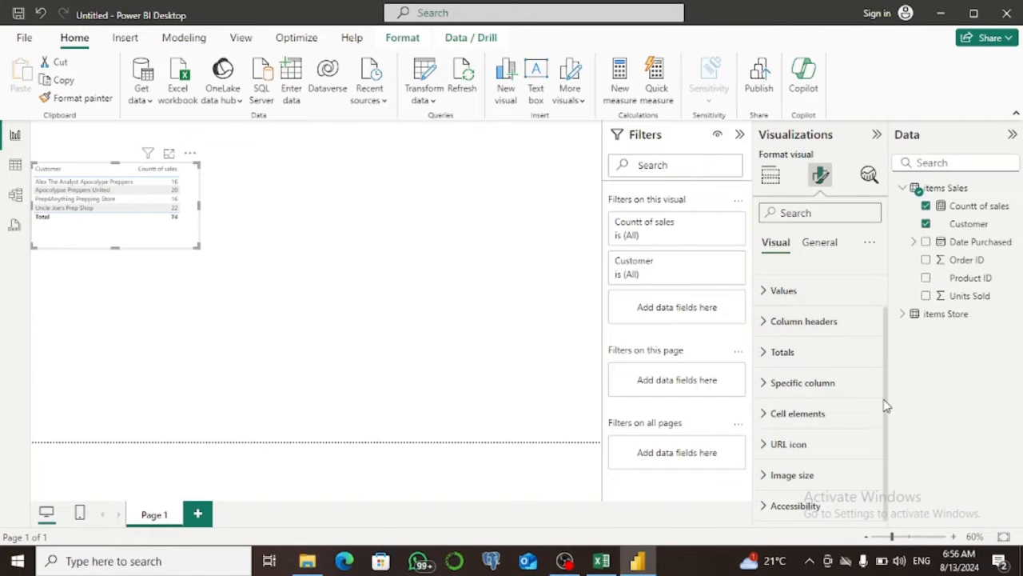
{"action": "scroll", "coordinate": [884, 400], "scroll_direction": "up", "scroll_amount": 2}
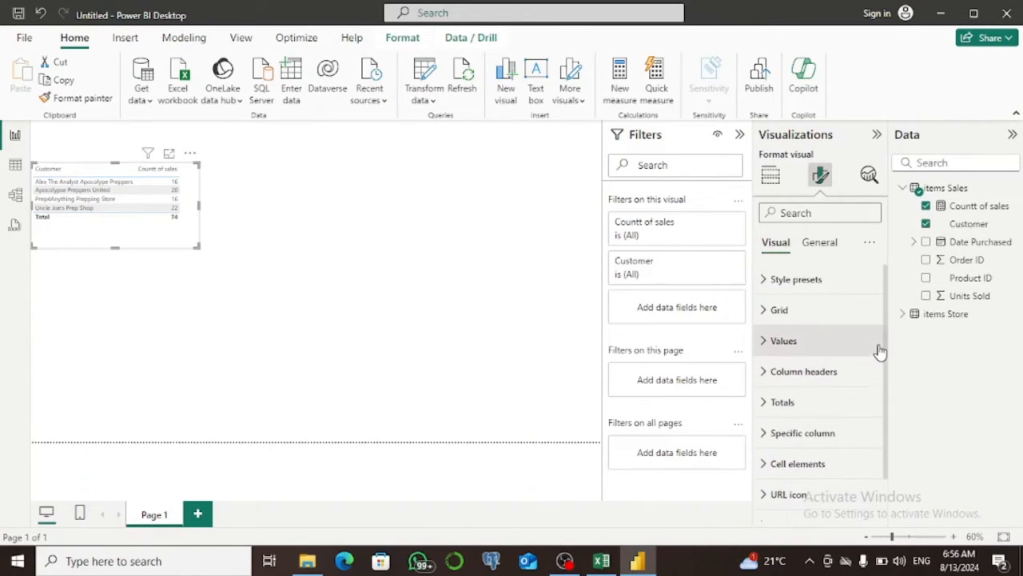
{"action": "left_click", "coordinate": [766, 343]}
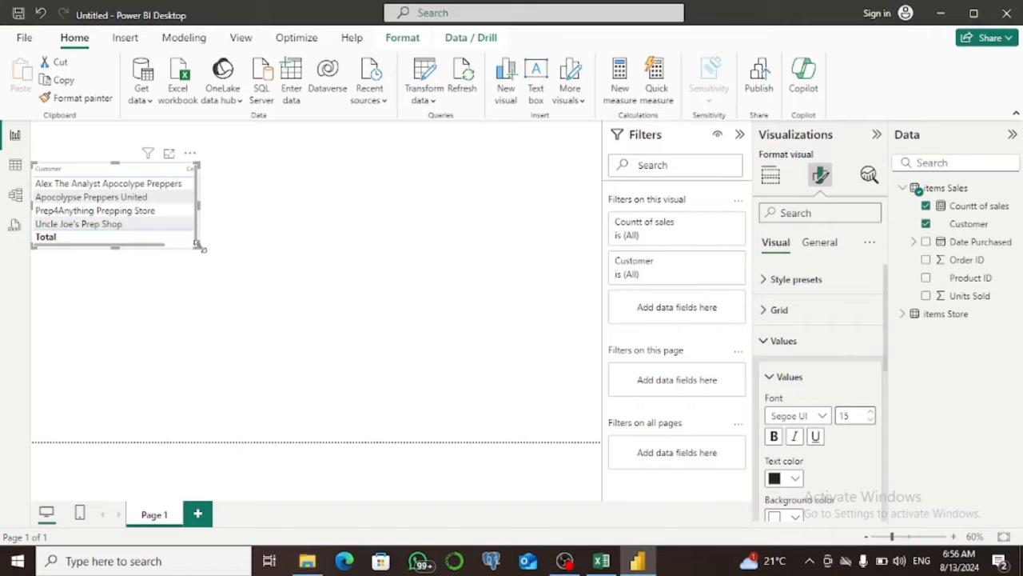
{"action": "left_click_drag", "start_coordinate": [199, 247], "coordinate": [256, 274]}
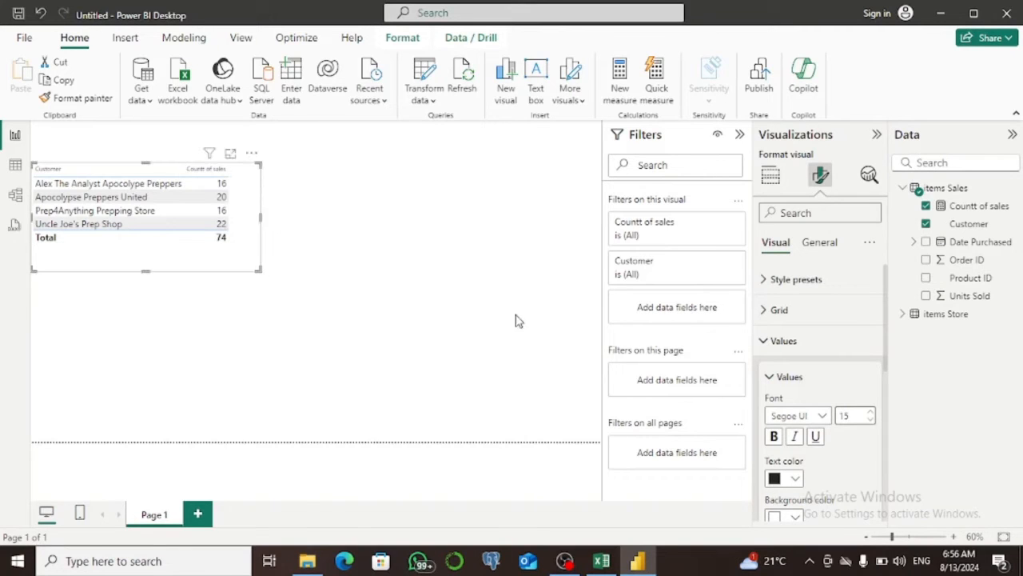
Set the font size of the table visual's column headers to 15 and deselect the visual.
{"action": "left_click", "coordinate": [765, 342]}
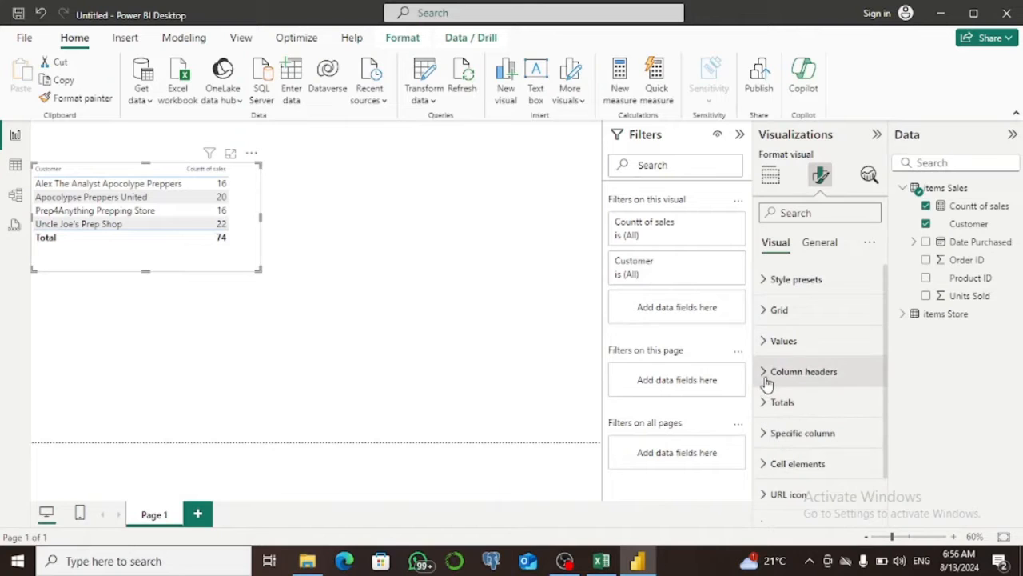
{"action": "left_click", "coordinate": [765, 374]}
{"action": "left_click_drag", "start_coordinate": [886, 338], "coordinate": [885, 386]}
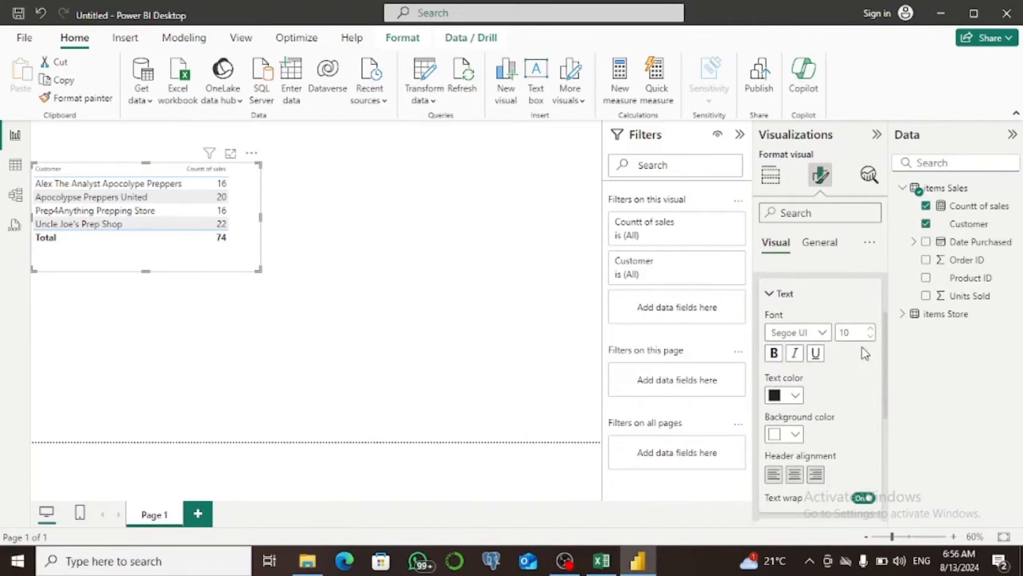
{"action": "left_click", "coordinate": [870, 339]}
{"action": "left_click", "coordinate": [870, 339]}
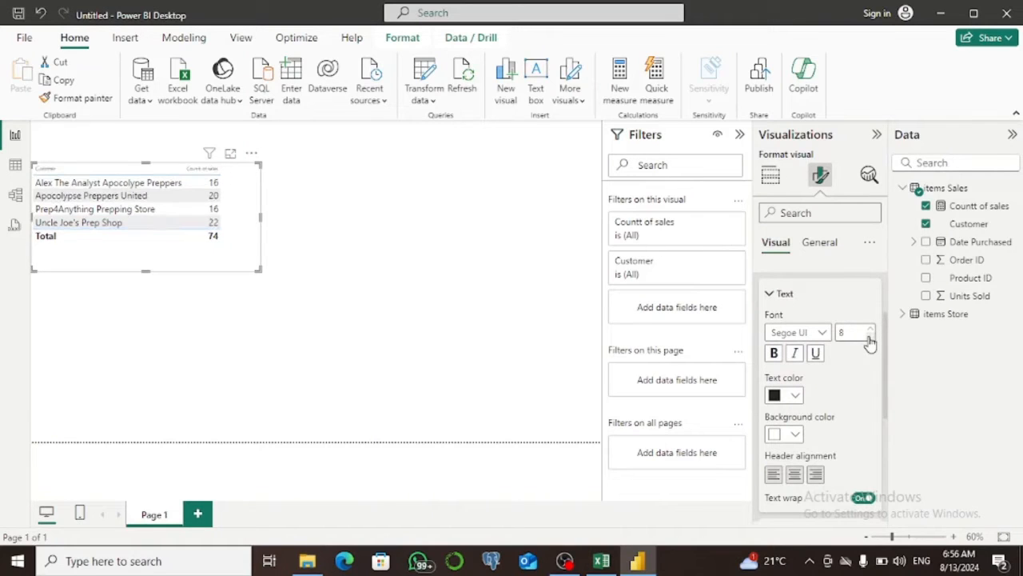
{"action": "left_click", "coordinate": [872, 329]}
{"action": "left_click", "coordinate": [872, 329]}
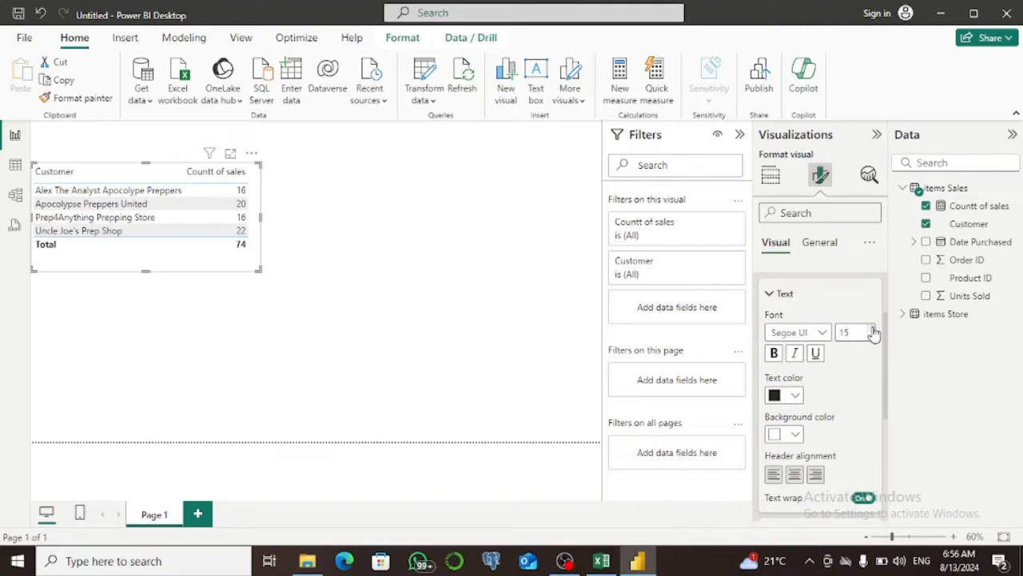
{"action": "left_click", "coordinate": [350, 252]}
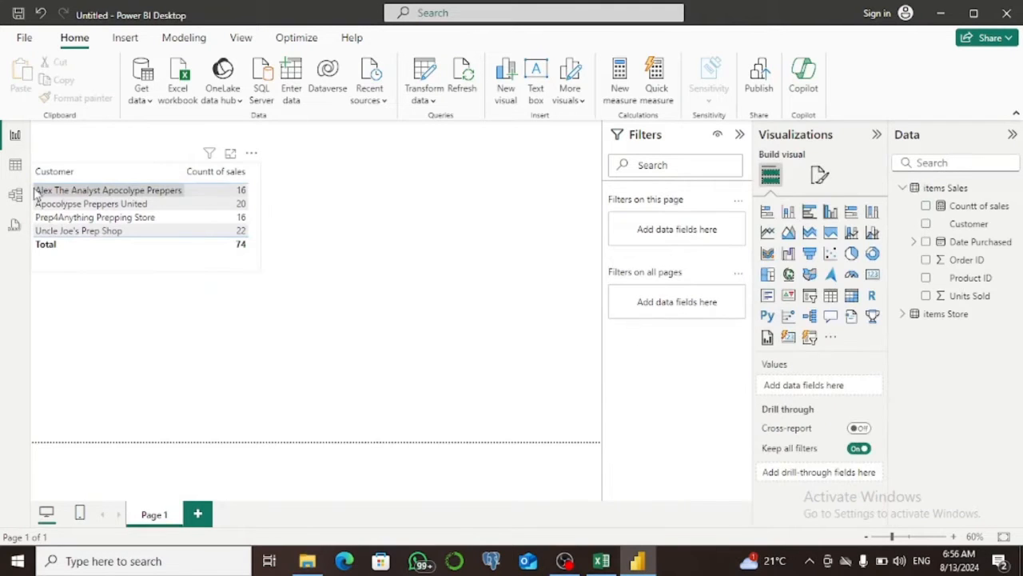
Create a second measure in items Sales named Sales of product sold with the formula sum('items Sales'[Units Sold]).
{"action": "left_click", "coordinate": [14, 170]}
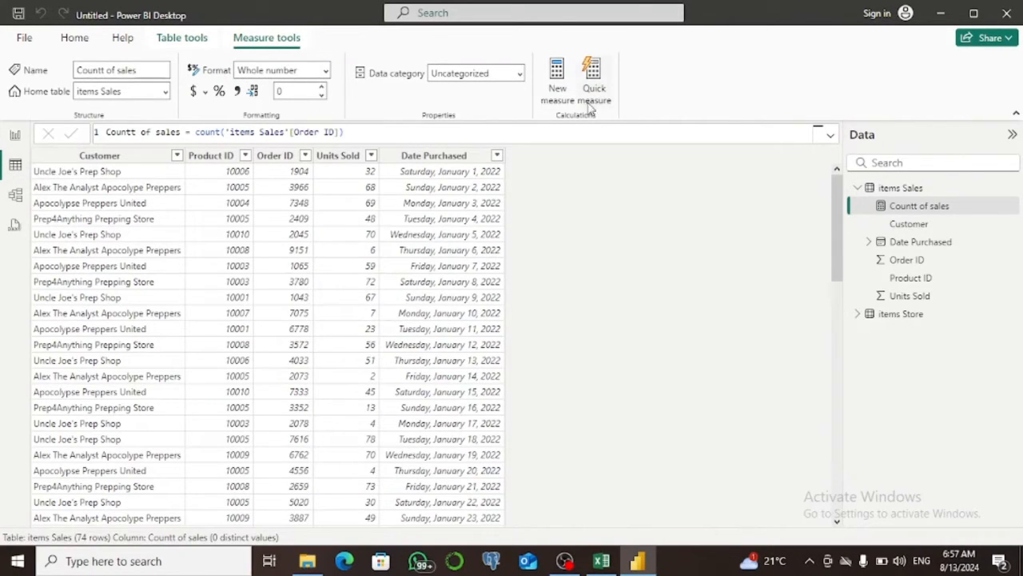
{"action": "left_click", "coordinate": [562, 79]}
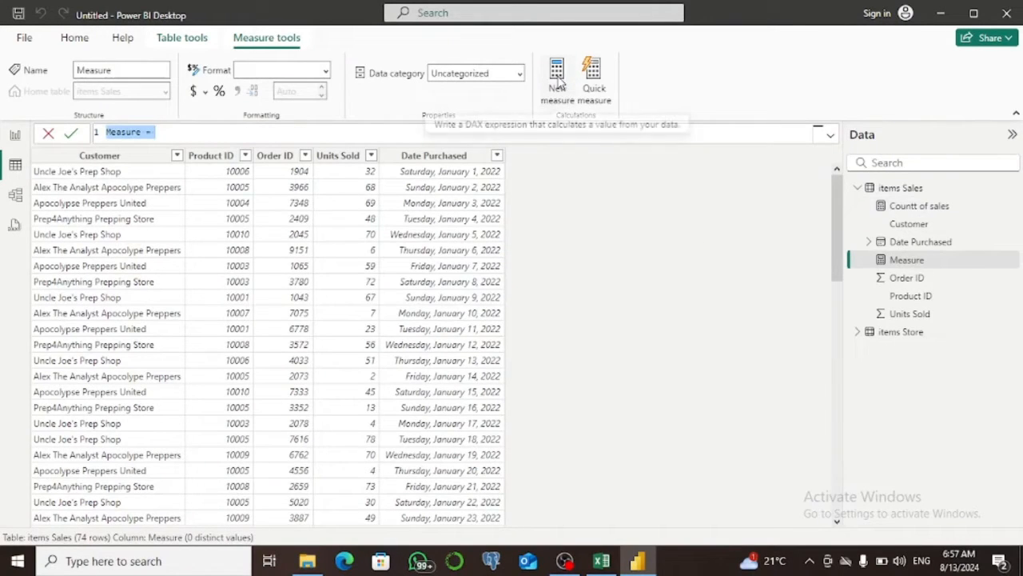
{"action": "type", "text": "S"}
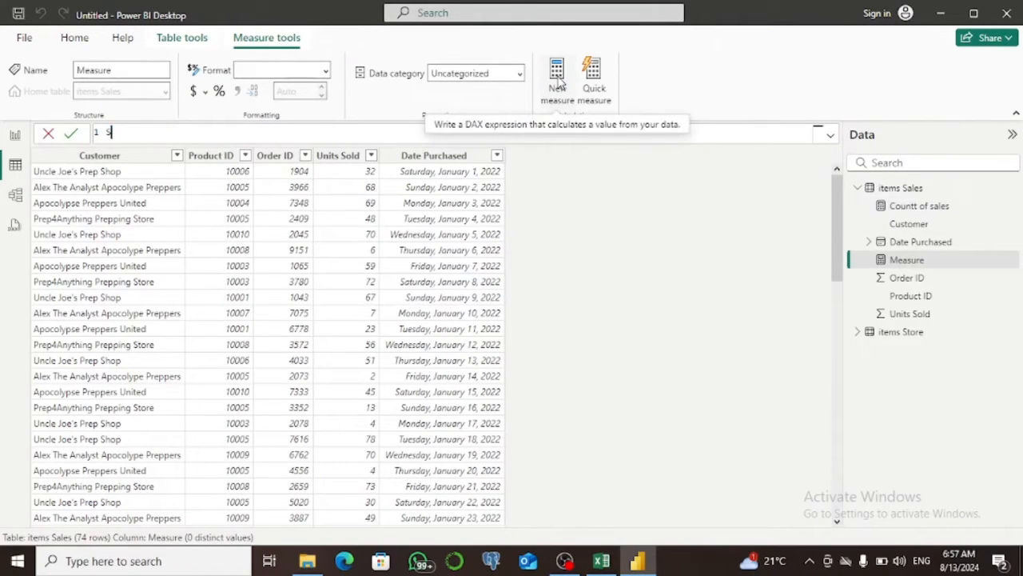
{"action": "type", "text": "ales of product sold="}
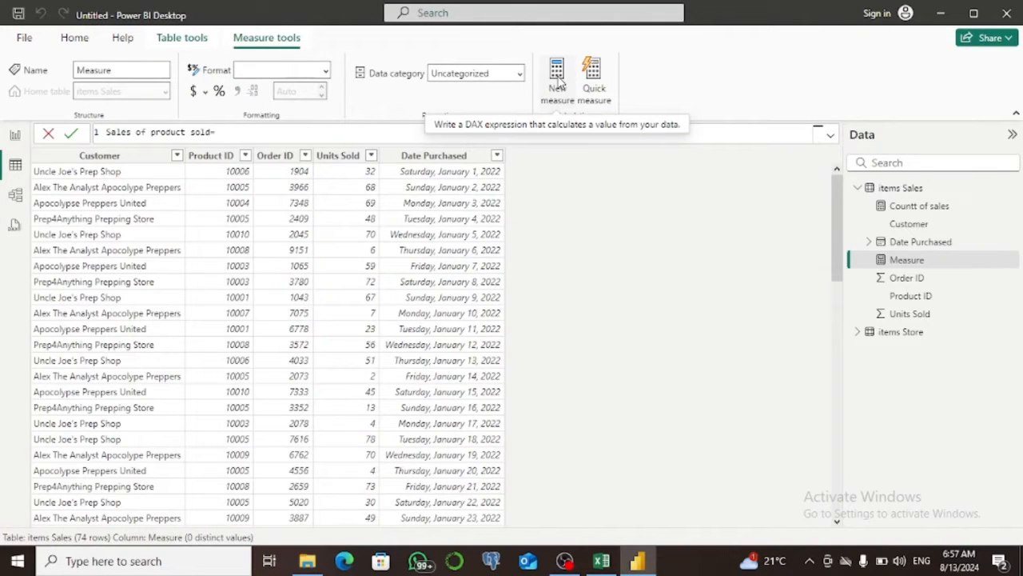
{"action": "type", "text": "sum"}
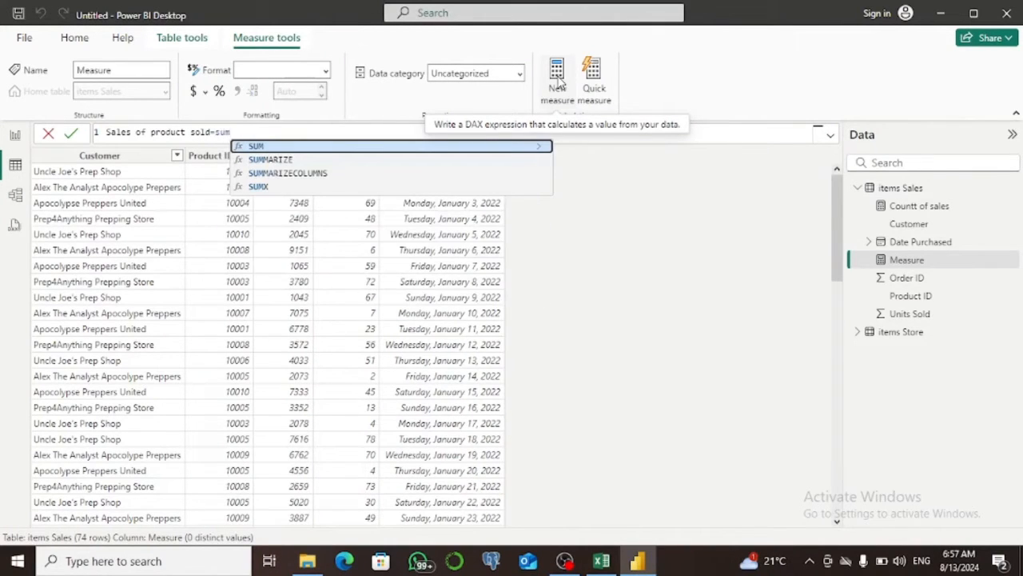
{"action": "type", "text": "("}
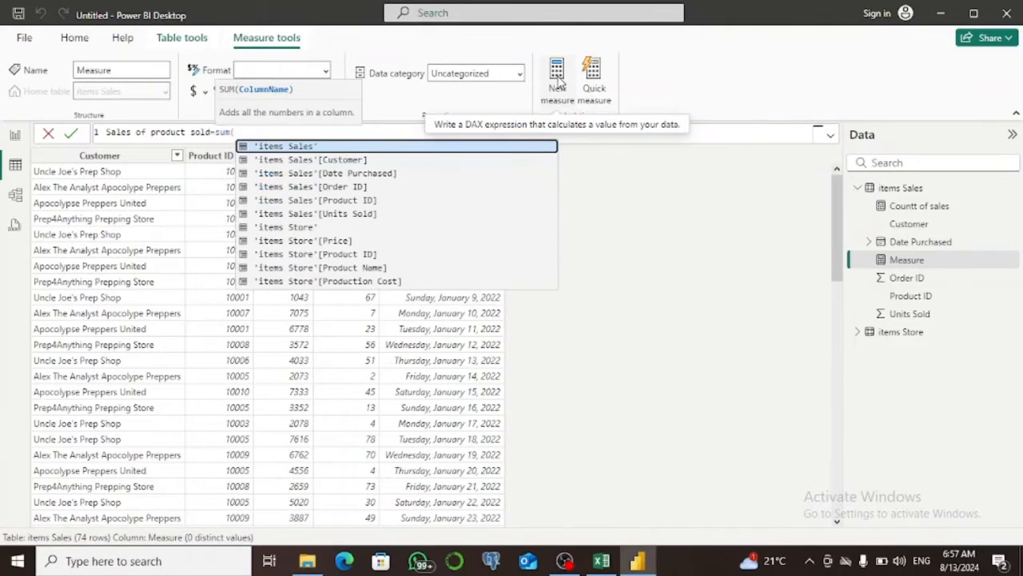
{"action": "type", "text": "'items Sales'[Units Sold]"}
{"action": "key", "text": "Tab"}
{"action": "type", "text": ")"}
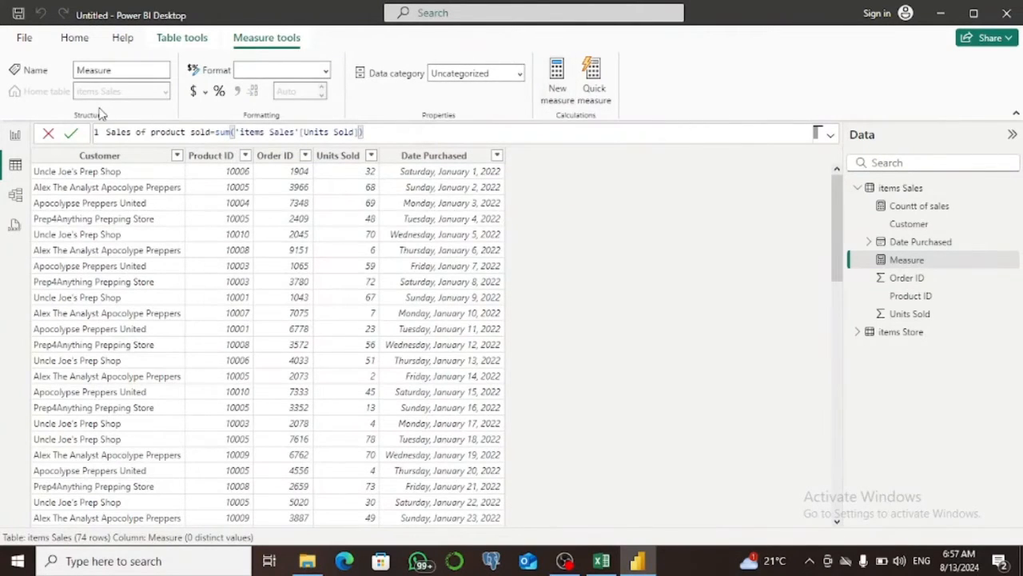
{"action": "left_click", "coordinate": [71, 133]}
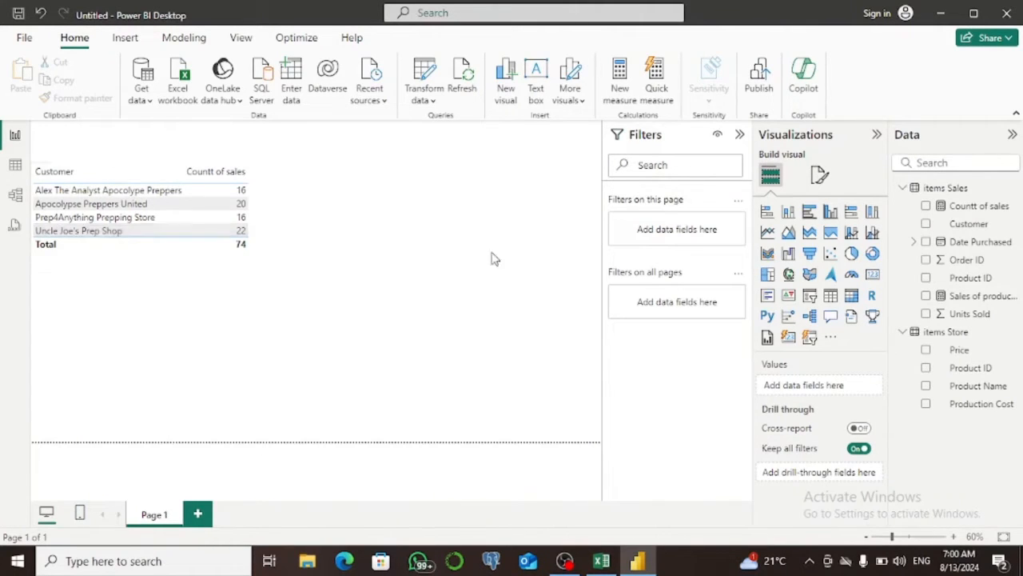
Rename the Sales of product sold measure as Sum of product sold.
{"action": "right_click", "coordinate": [977, 299]}
{"action": "left_click", "coordinate": [884, 138]}
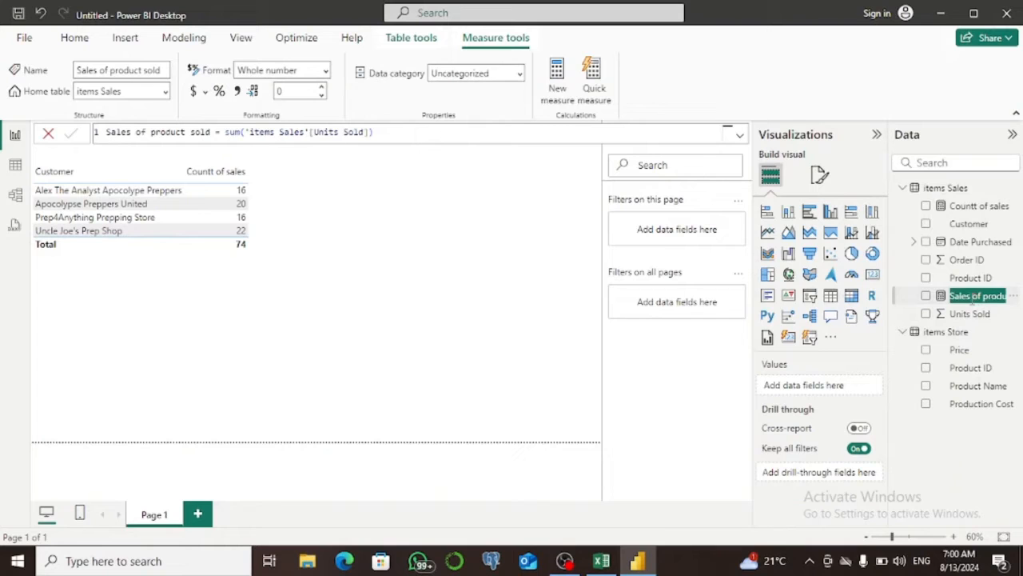
{"action": "left_click", "coordinate": [972, 298]}
{"action": "left_click_drag", "start_coordinate": [972, 297], "coordinate": [951, 303]}
{"action": "key", "text": "BackSpace"}
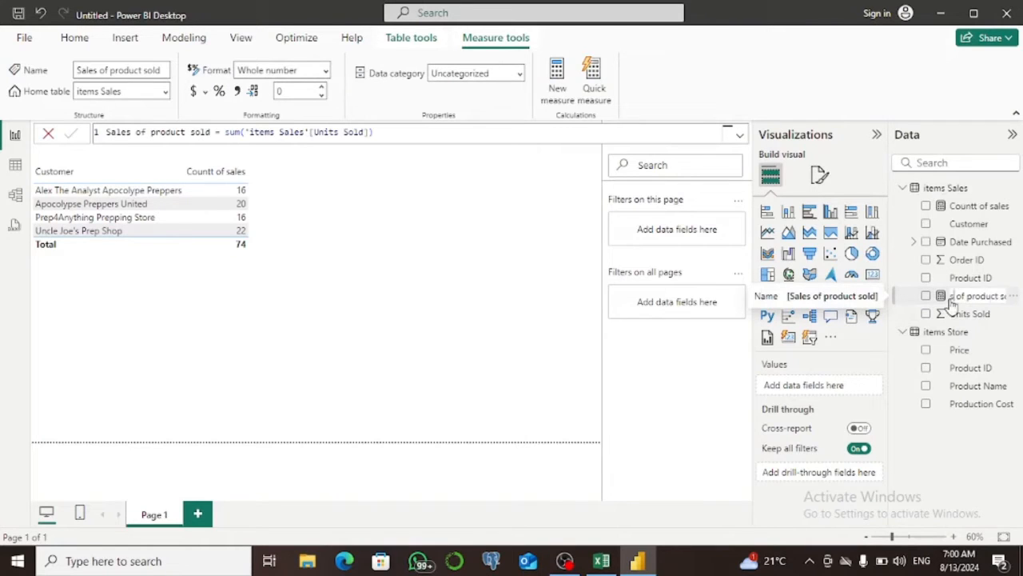
{"action": "key", "text": "Delete"}
{"action": "type", "text": "Sum"}
{"action": "key", "text": "Return"}
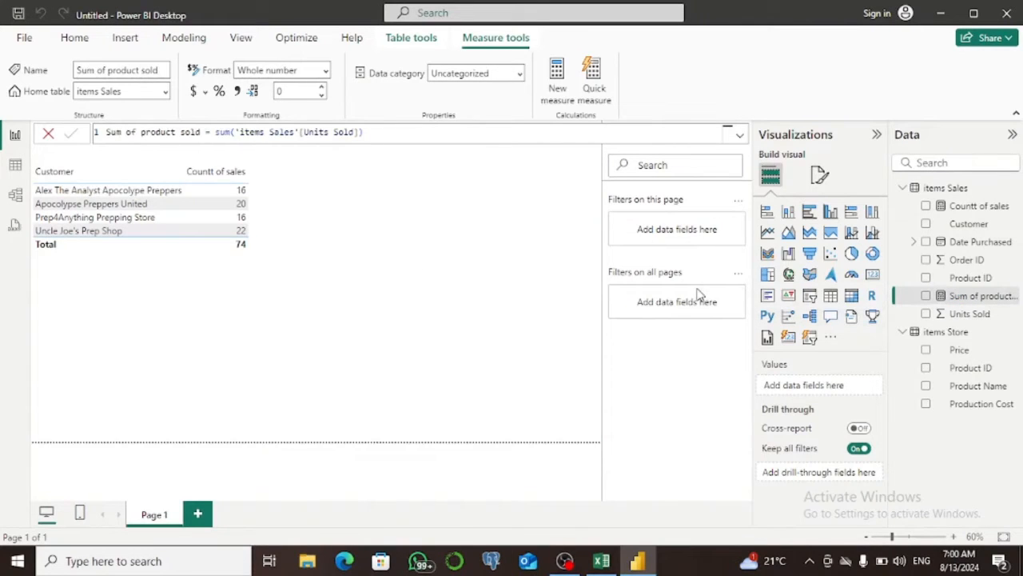
Add a second table visual to the report page showing Product Name and the Sum of product sold measure.
{"action": "left_click", "coordinate": [831, 298]}
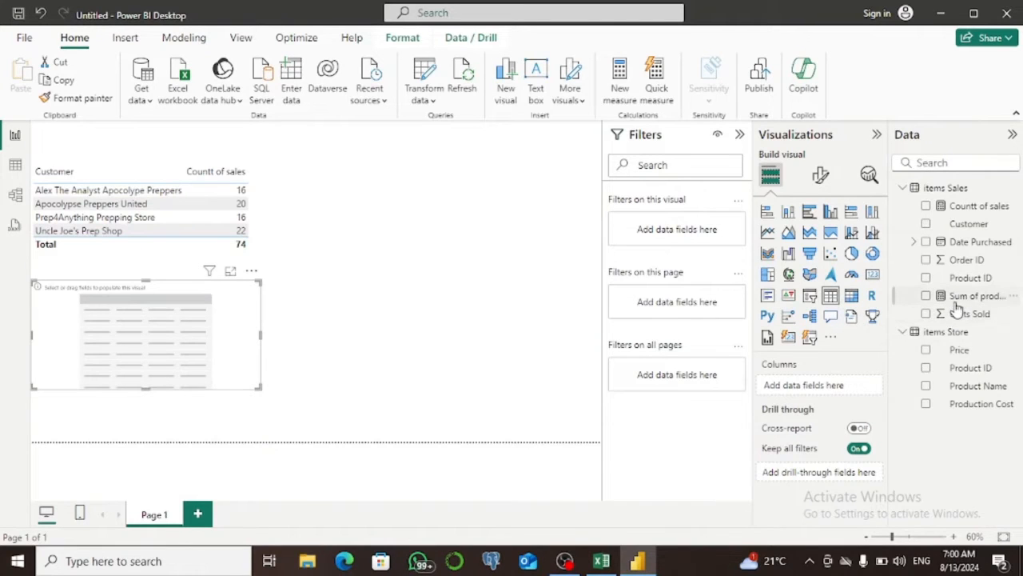
{"action": "left_click", "coordinate": [925, 387]}
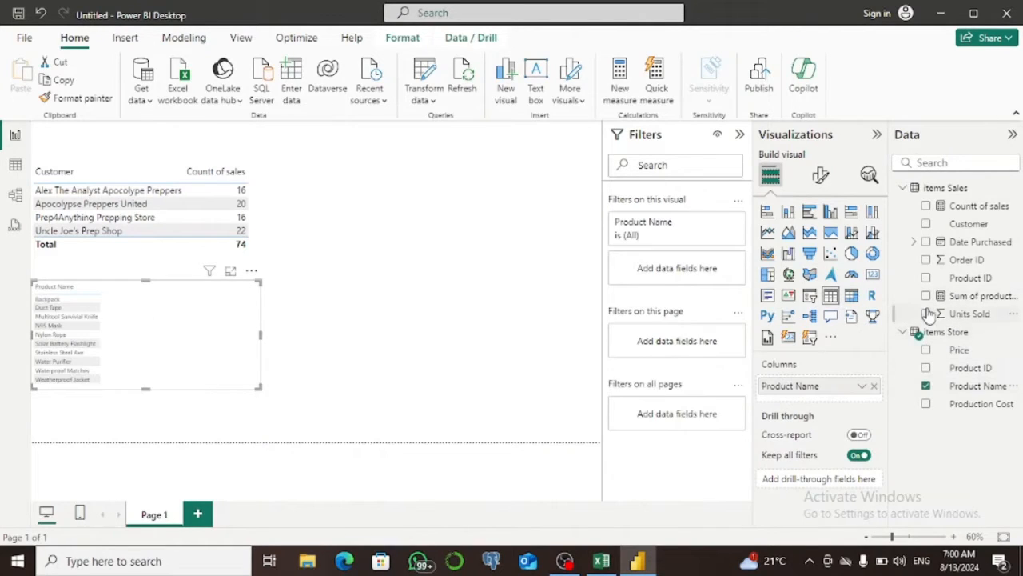
{"action": "left_click", "coordinate": [926, 297]}
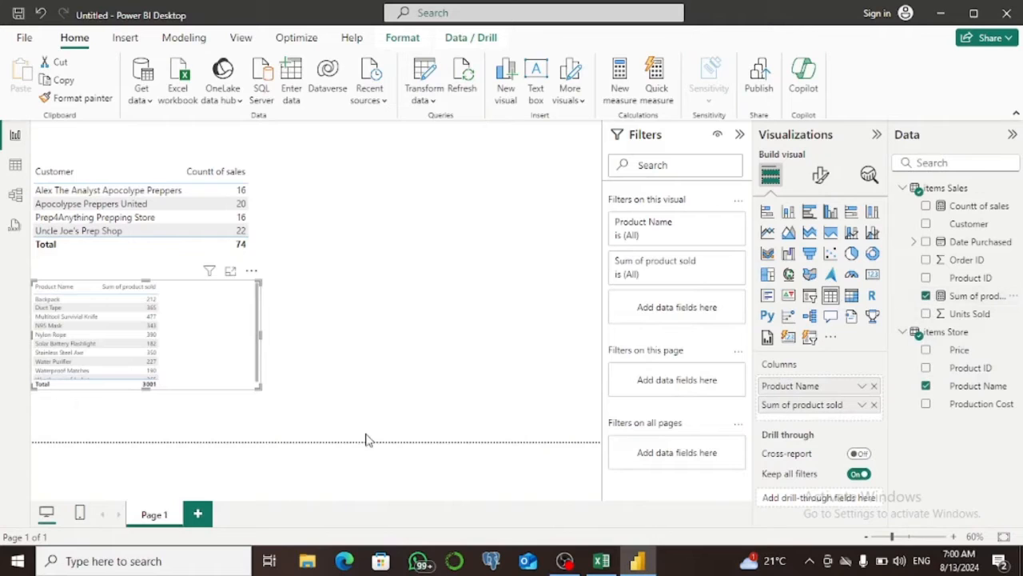
Set the font size of the product table visual's values to 14.
{"action": "left_click", "coordinate": [820, 176]}
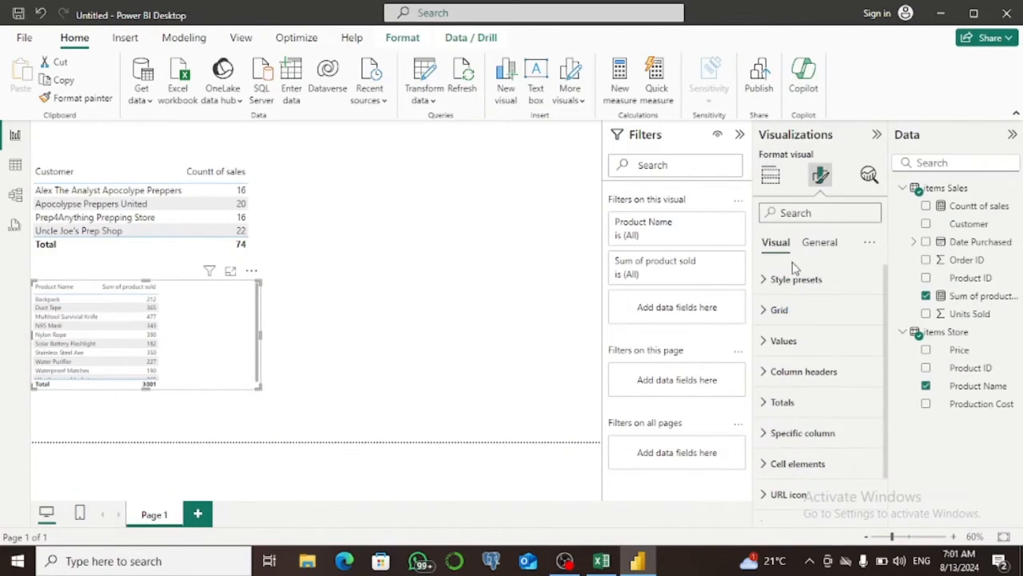
{"action": "left_click", "coordinate": [765, 342]}
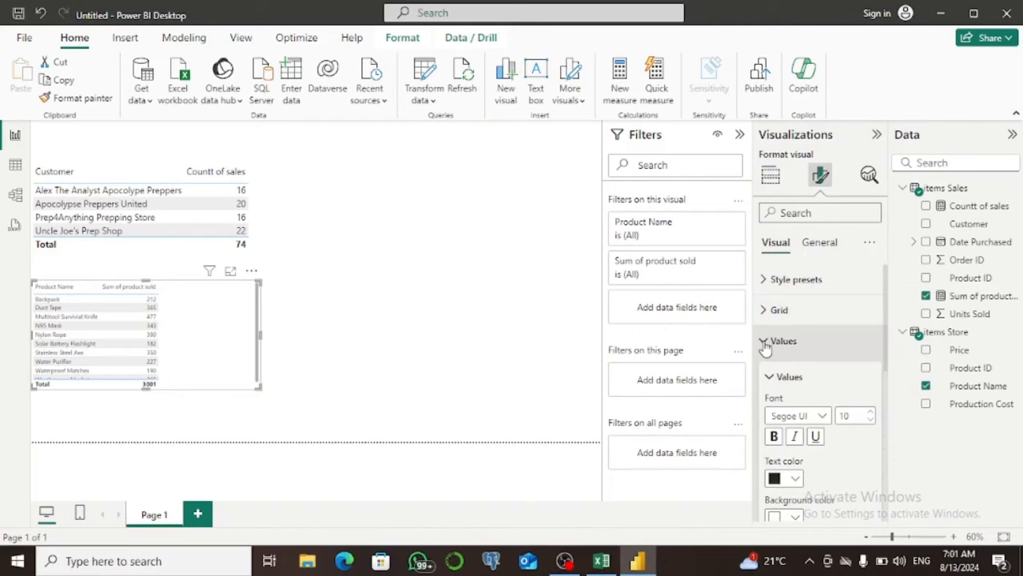
{"action": "double_click", "coordinate": [844, 415]}
{"action": "type", "text": "14"}
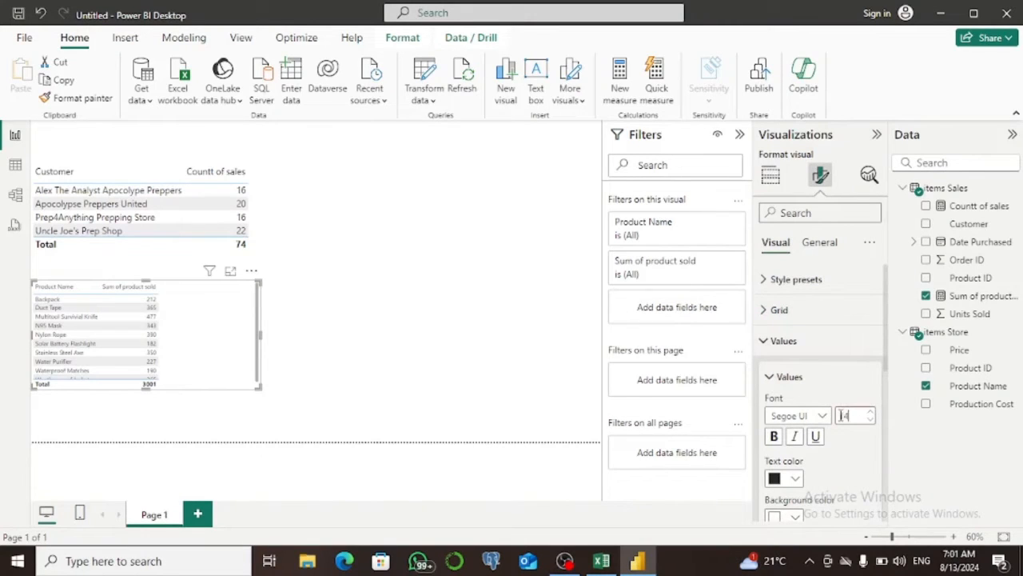
{"action": "left_click", "coordinate": [765, 341]}
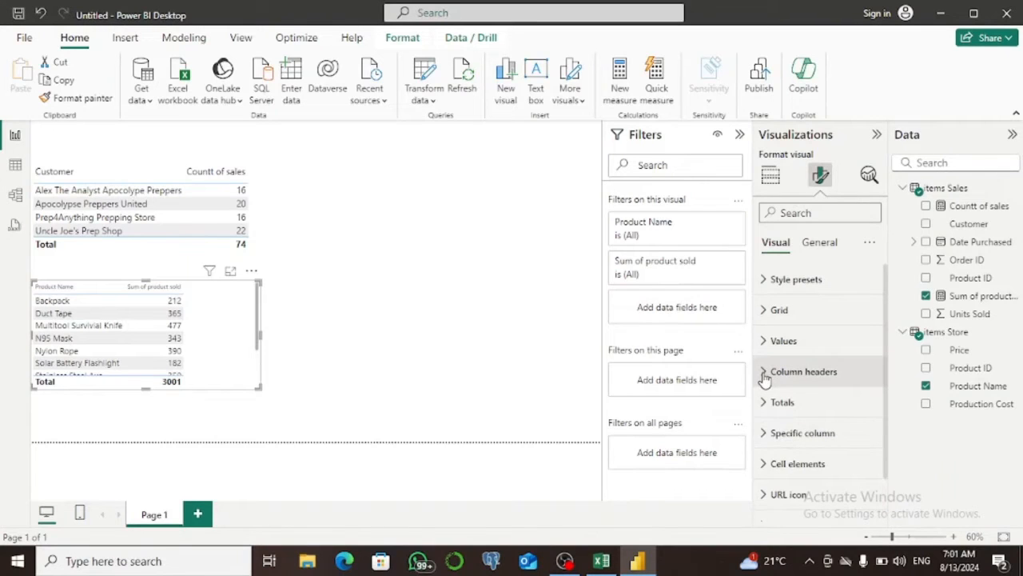
Set the font size of the product table visual's column headers to 14.
{"action": "left_click", "coordinate": [766, 373]}
{"action": "left_click_drag", "start_coordinate": [857, 446], "coordinate": [833, 446]}
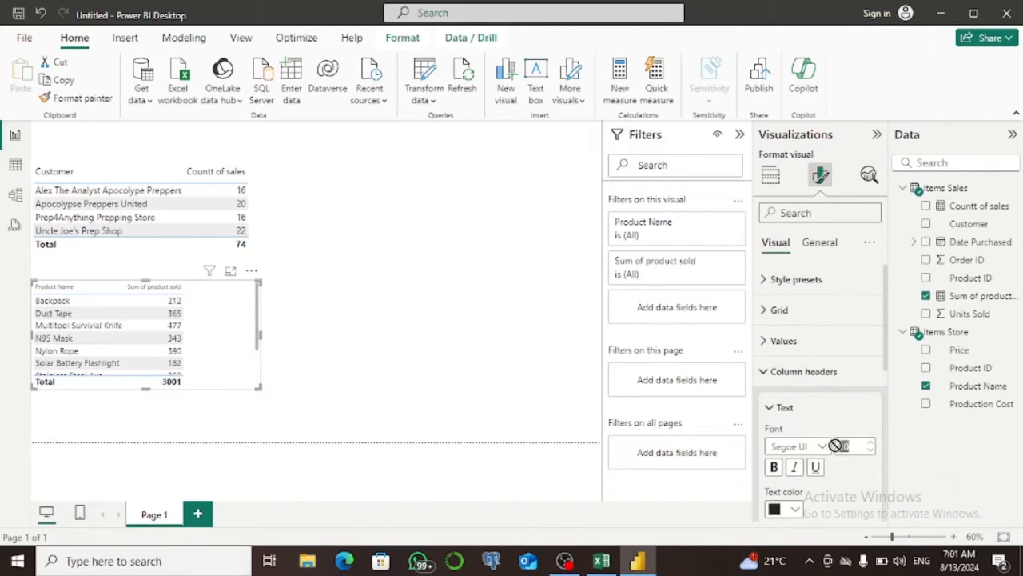
{"action": "type", "text": "14"}
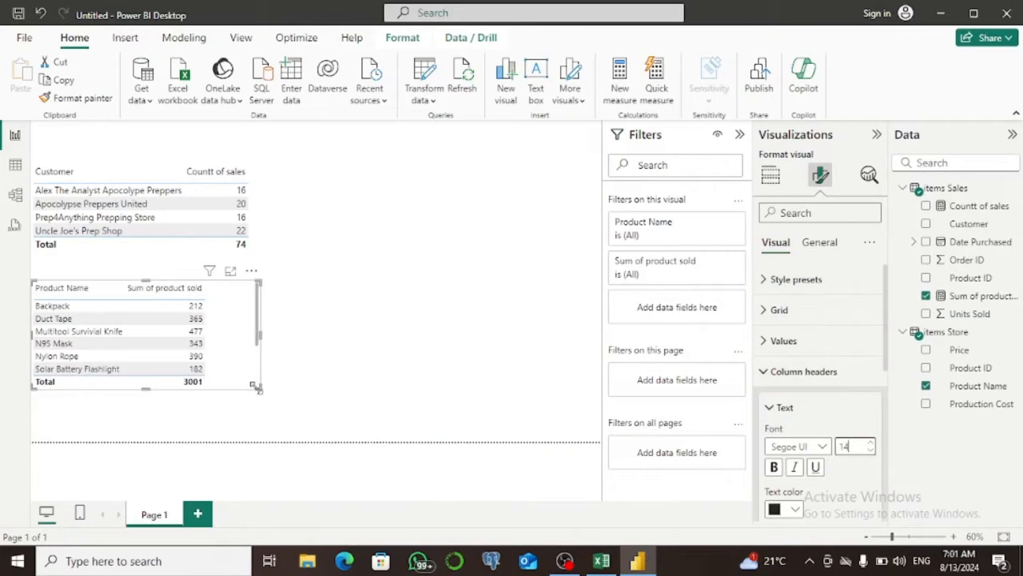
Resize the product table visual, making it taller to fit all product rows and trimming its width, and deselect it.
{"action": "left_click_drag", "start_coordinate": [259, 387], "coordinate": [283, 431]}
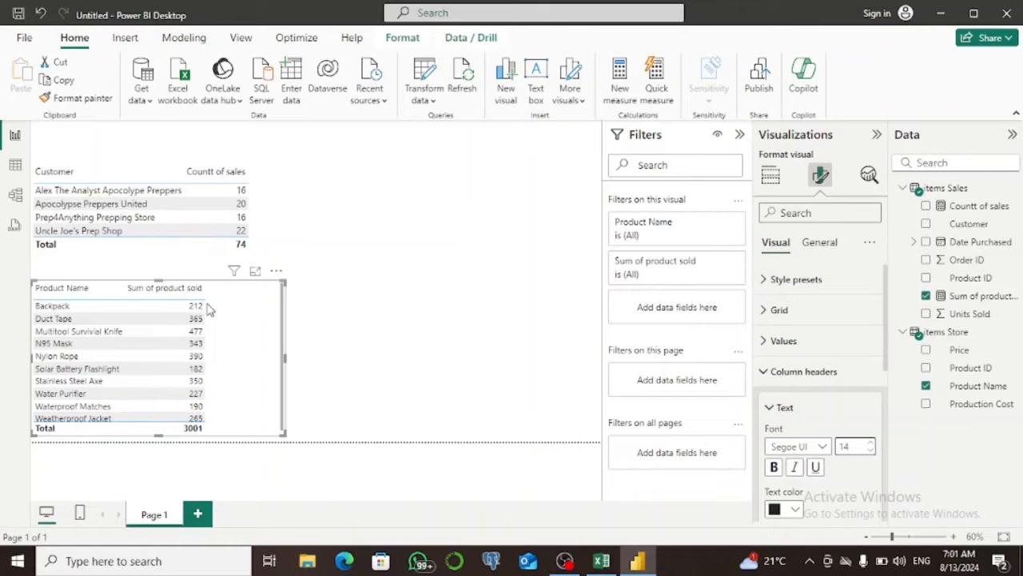
{"action": "left_click", "coordinate": [283, 362]}
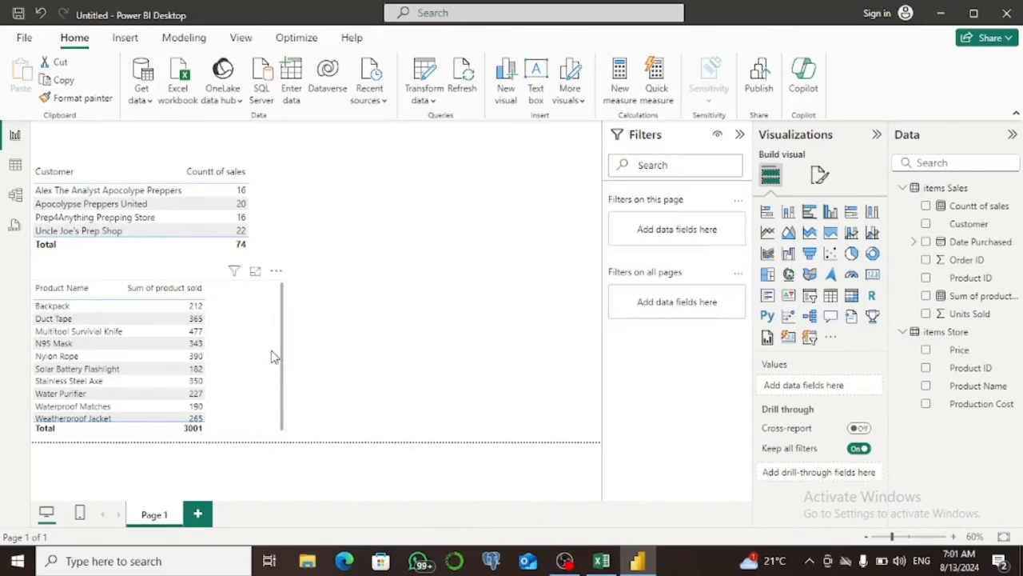
{"action": "left_click", "coordinate": [277, 356]}
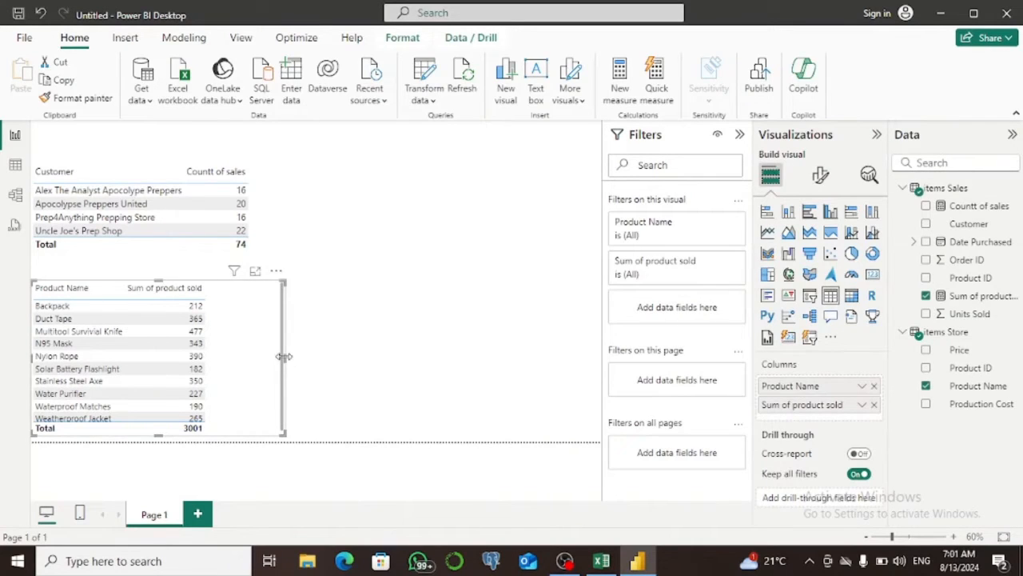
{"action": "left_click_drag", "start_coordinate": [286, 357], "coordinate": [262, 361]}
{"action": "left_click", "coordinate": [357, 309]}
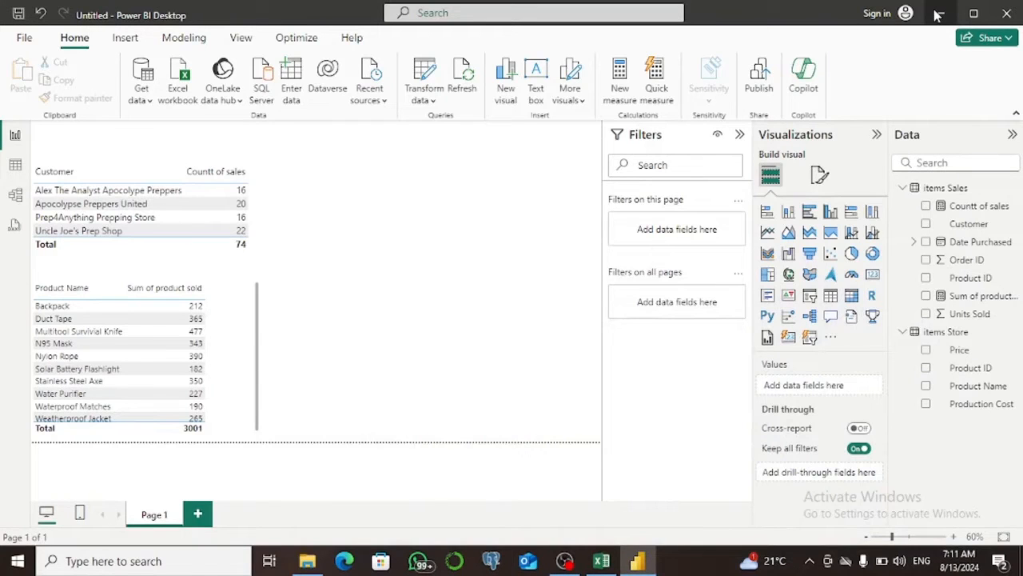
In Table view, start a new measure in items Store named Profit with the opening formula (SUM('items Store'[Price].
{"action": "left_click", "coordinate": [14, 166]}
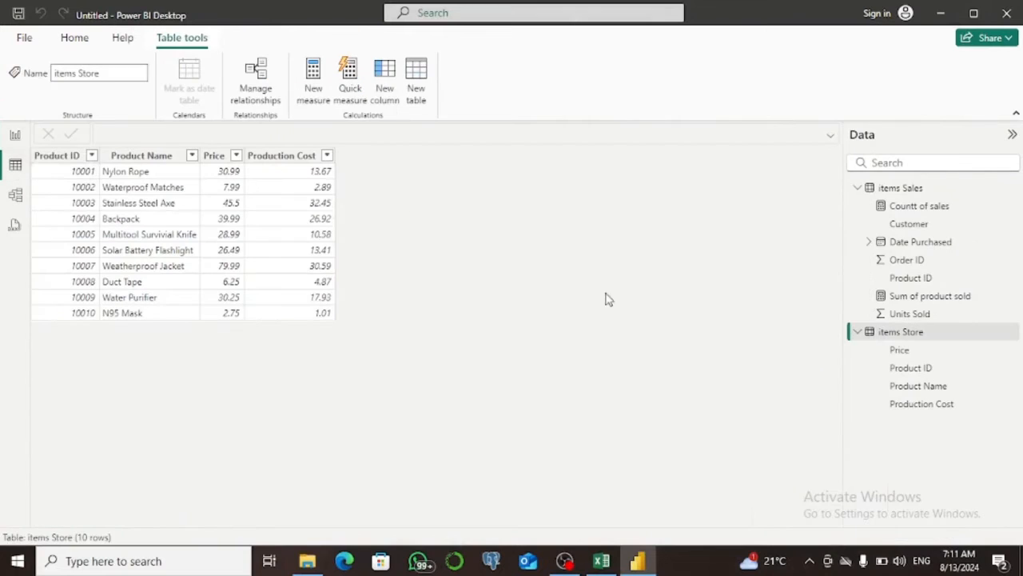
{"action": "mouse_move", "coordinate": [878, 340]}
{"action": "left_click", "coordinate": [314, 91]}
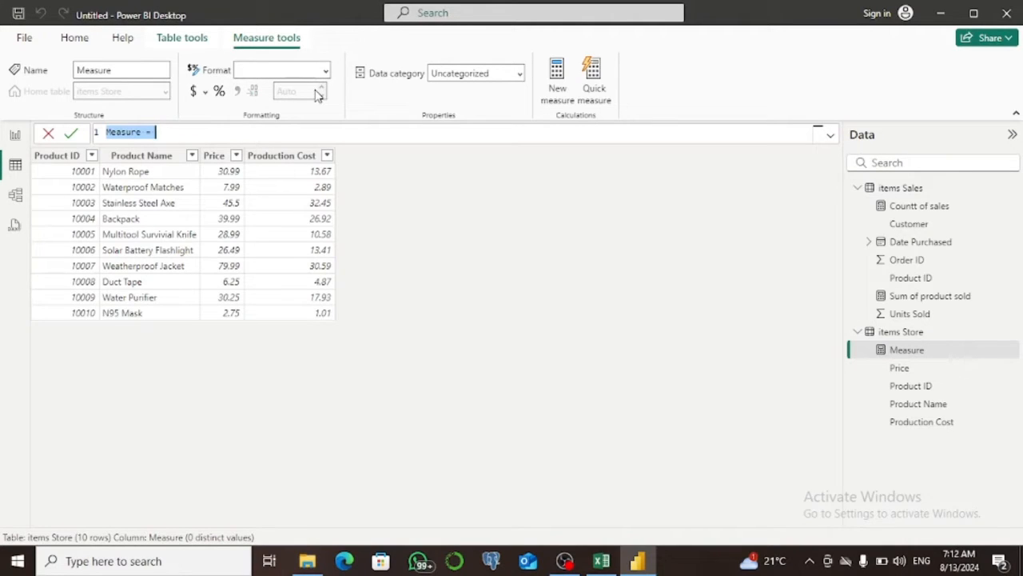
{"action": "type", "text": "P"}
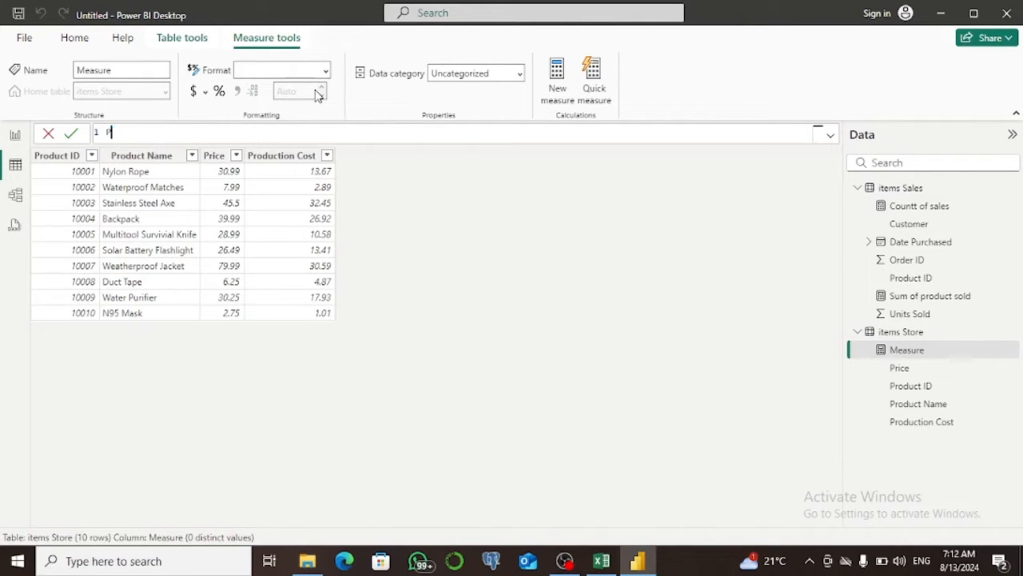
{"action": "type", "text": "rofit=sum"}
{"action": "key", "text": "BackSpace"}
{"action": "key", "text": "BackSpace"}
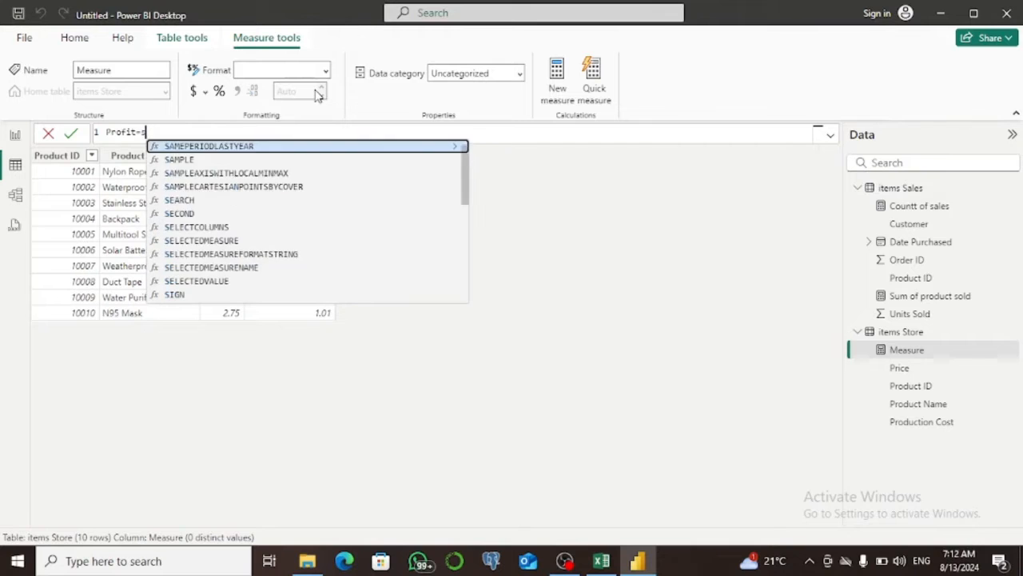
{"action": "type", "text": "(sum"}
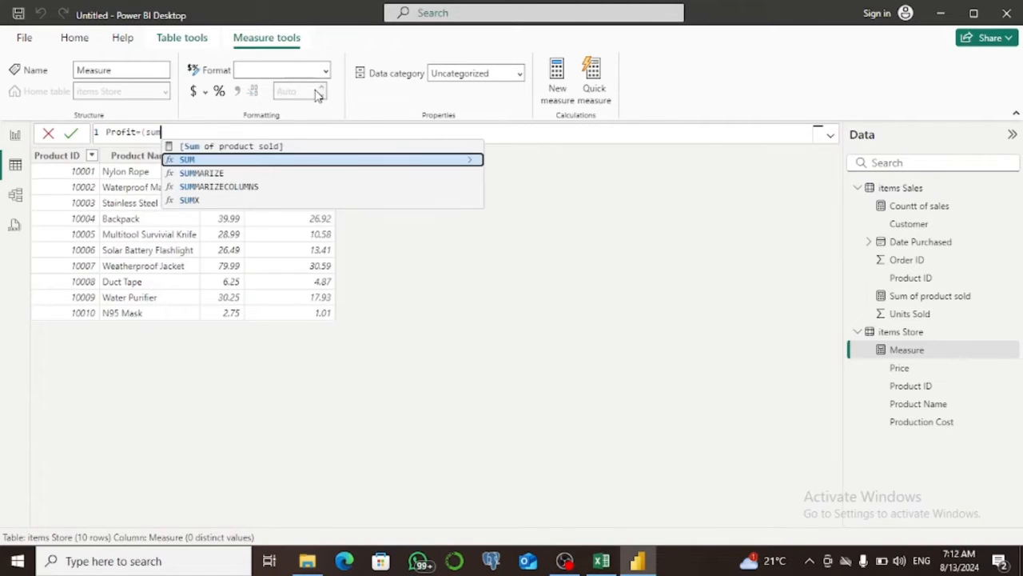
{"action": "key", "text": "Tab"}
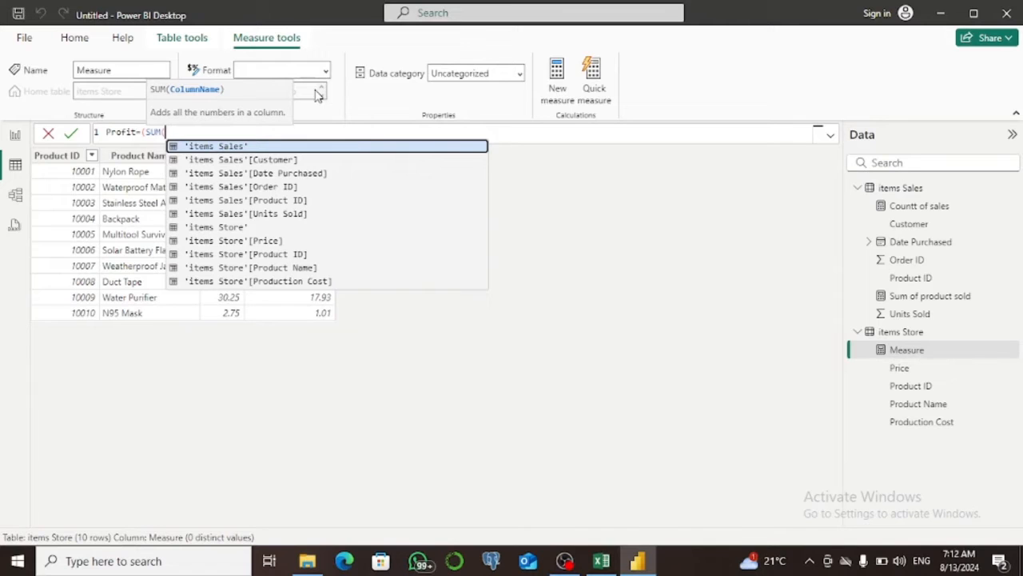
{"action": "key", "text": "Down"}
{"action": "key", "text": "Down"}
{"action": "key", "text": "Down"}
{"action": "key", "text": "Down"}
{"action": "key", "text": "Down"}
{"action": "key", "text": "Down"}
{"action": "key", "text": "Down"}
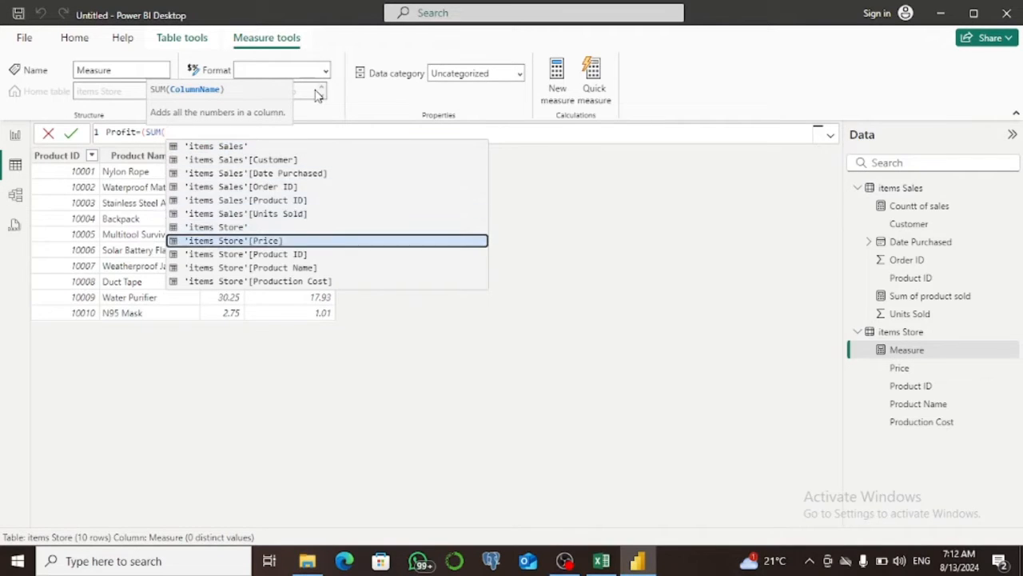
{"action": "key", "text": "Tab"}
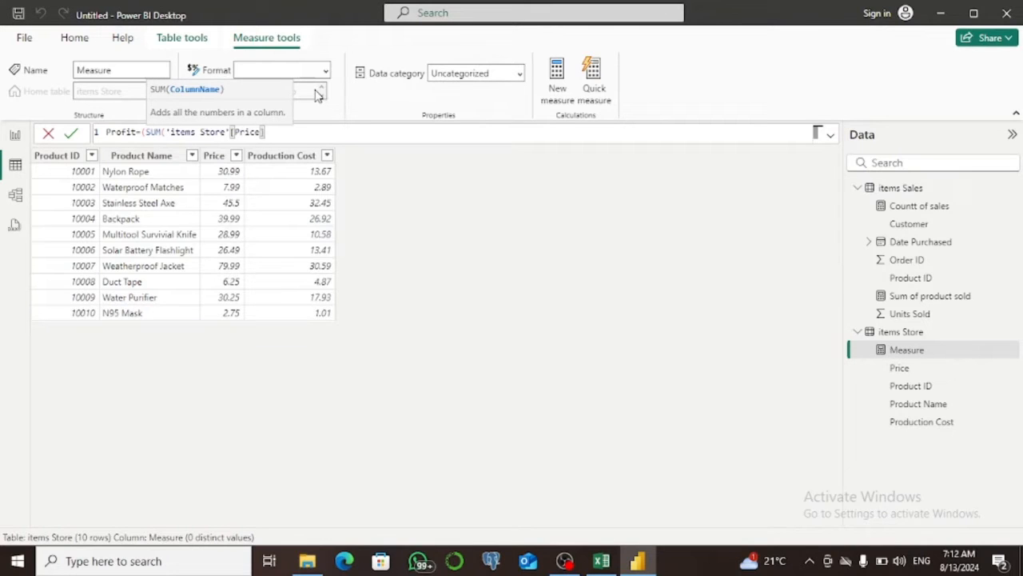
Close the Price sum in the Profit formula and subtract SUM('items Store'[Production Cost]) from it.
{"action": "type", "text": ")-sum"}
{"action": "key", "text": "Tab"}
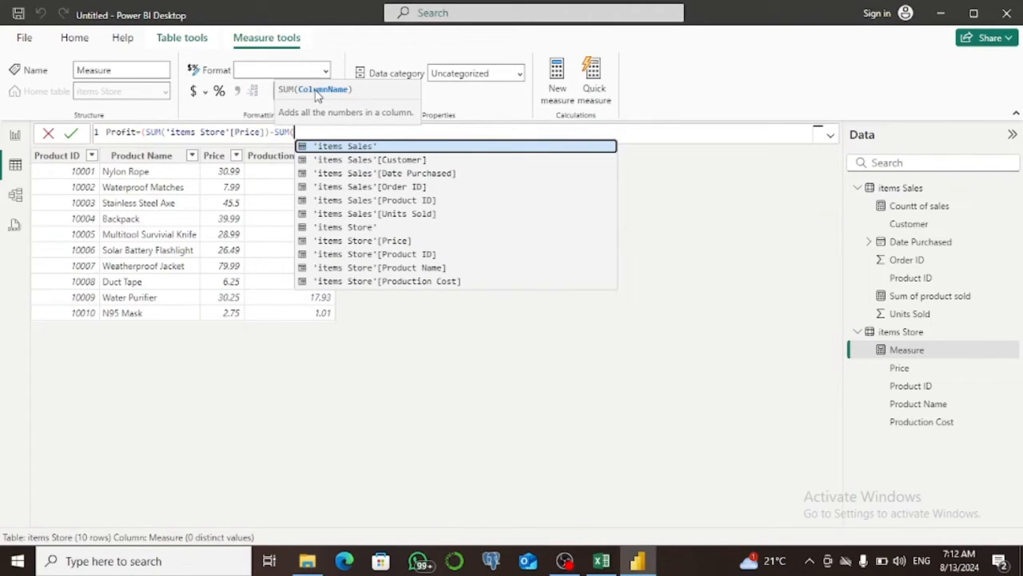
{"action": "key", "text": "Down"}
{"action": "key", "text": "Down"}
{"action": "key", "text": "Down"}
{"action": "key", "text": "Down"}
{"action": "key", "text": "Down"}
{"action": "key", "text": "Down"}
{"action": "key", "text": "Down"}
{"action": "key", "text": "Down"}
{"action": "key", "text": "Down"}
{"action": "key", "text": "Down"}
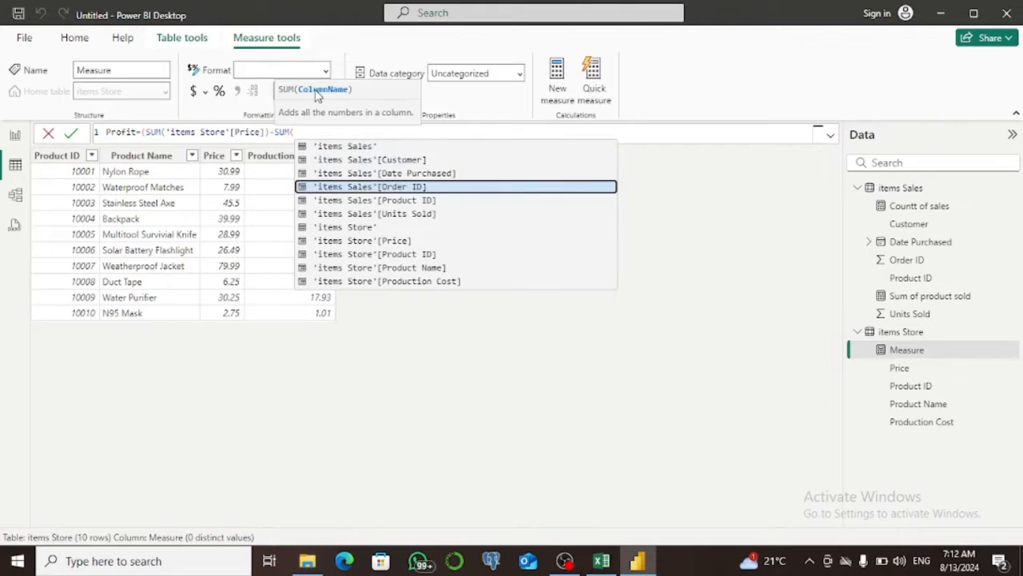
{"action": "key", "text": "Tab"}
{"action": "type", "text": ")"}
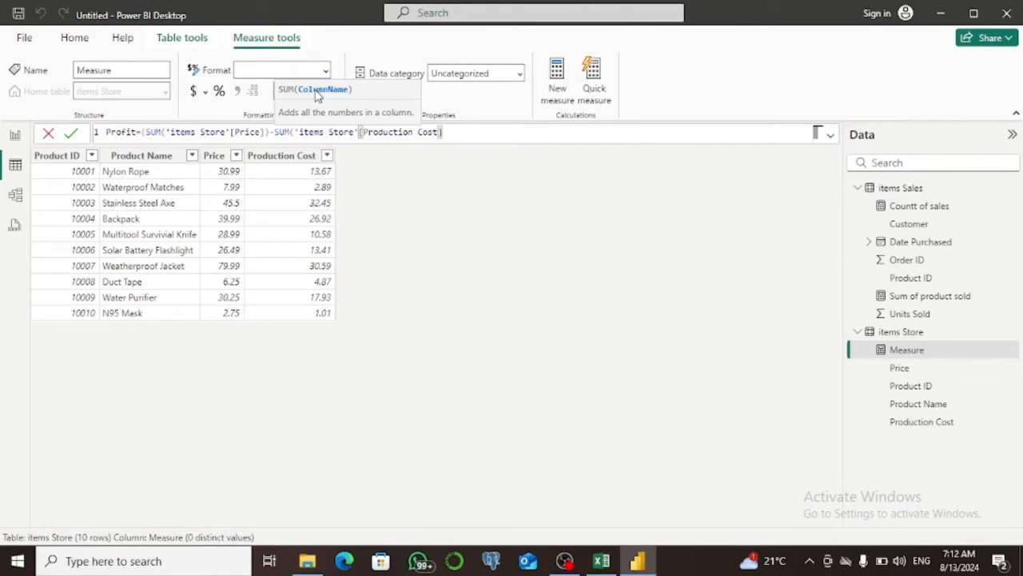
{"action": "type", "text": ","}
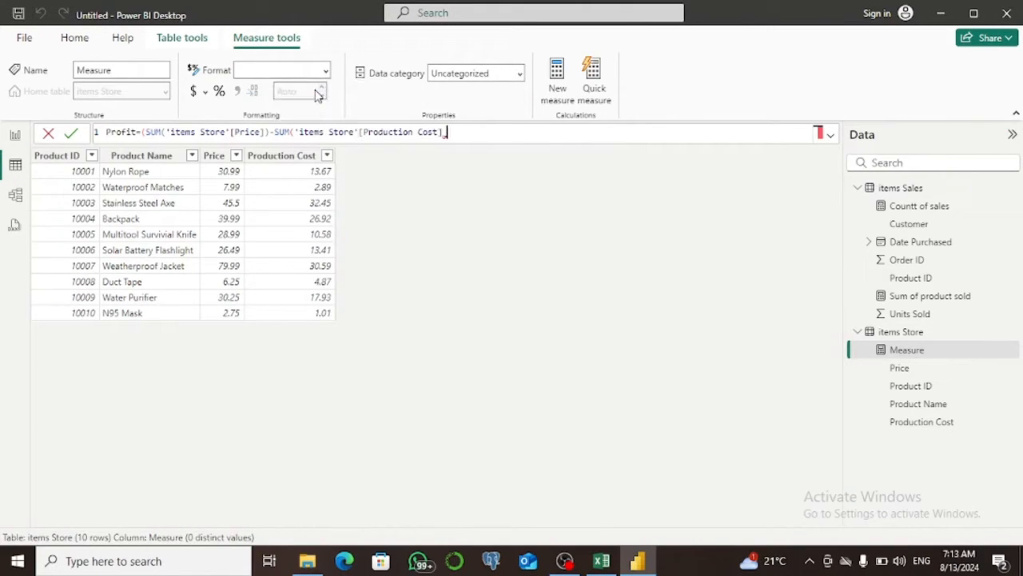
{"action": "key", "text": "BackSpace"}
{"action": "type", "text": ")"}
{"action": "type", "text": "*"}
Multiply by SUM('items Sales'[Units Sold]) in the Profit formula, balance the parentheses and commit the measure.
{"action": "type", "text": "SUM("}
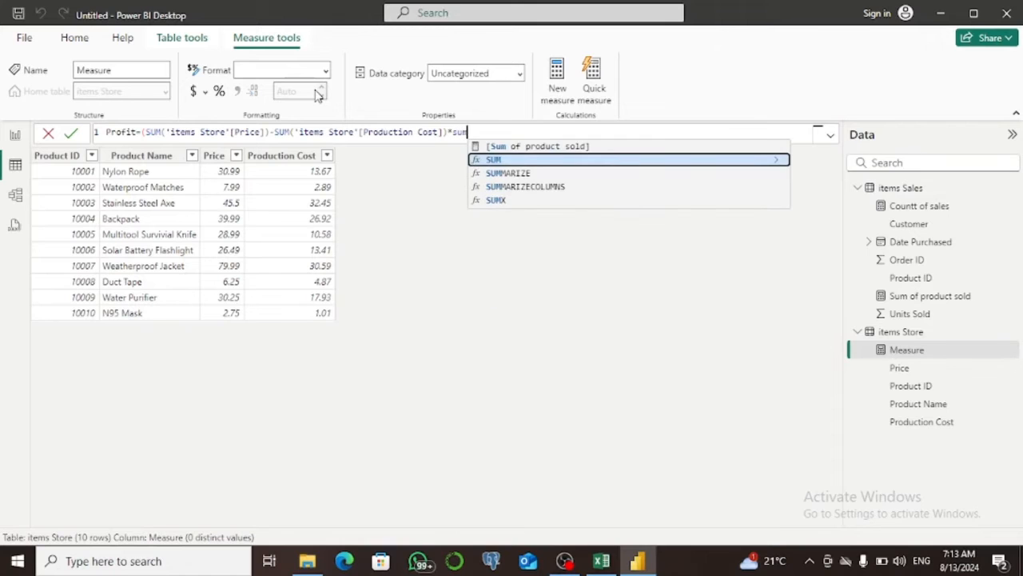
{"action": "type", "text": "("}
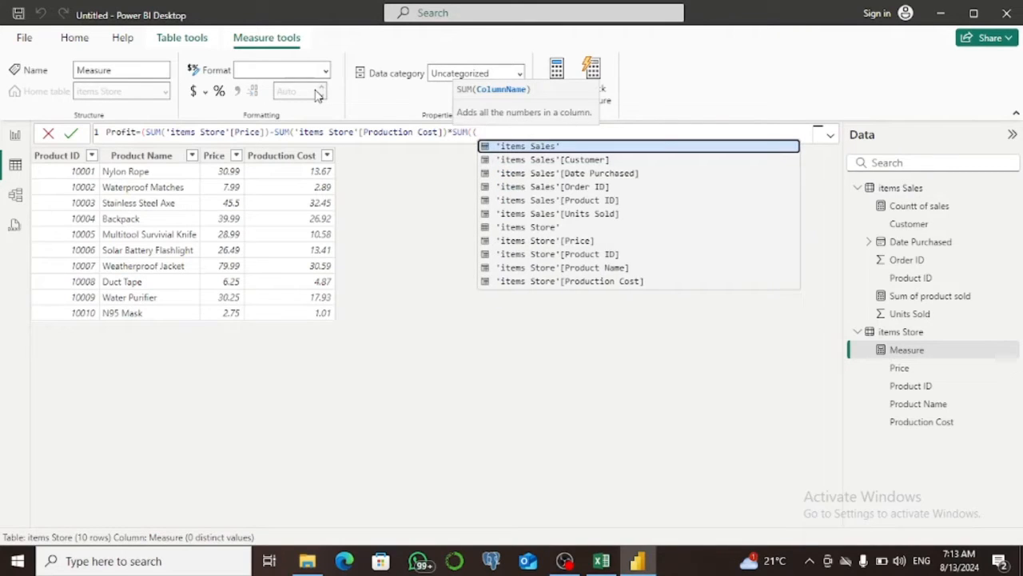
{"action": "type", "text": "u"}
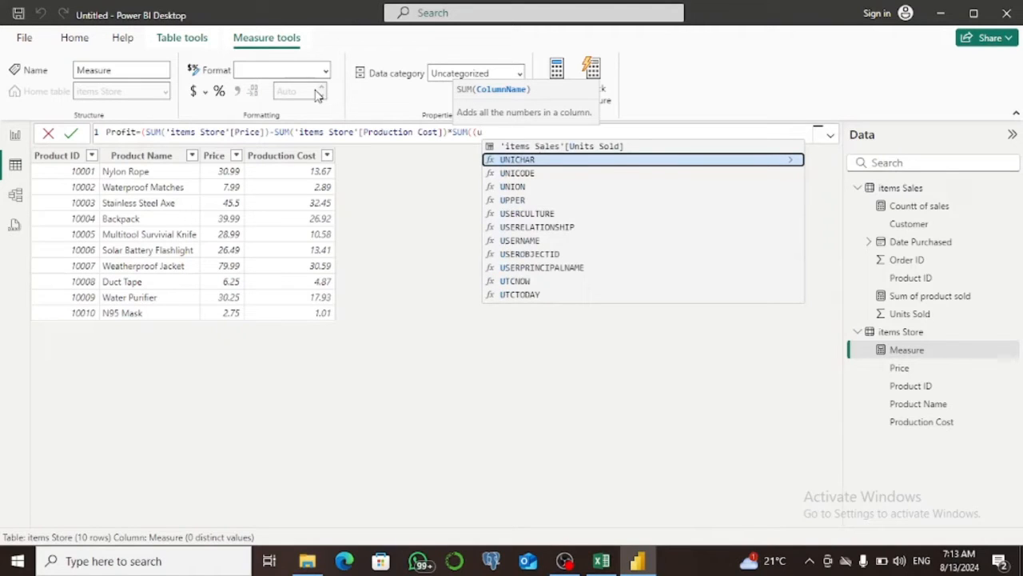
{"action": "key", "text": "Up"}
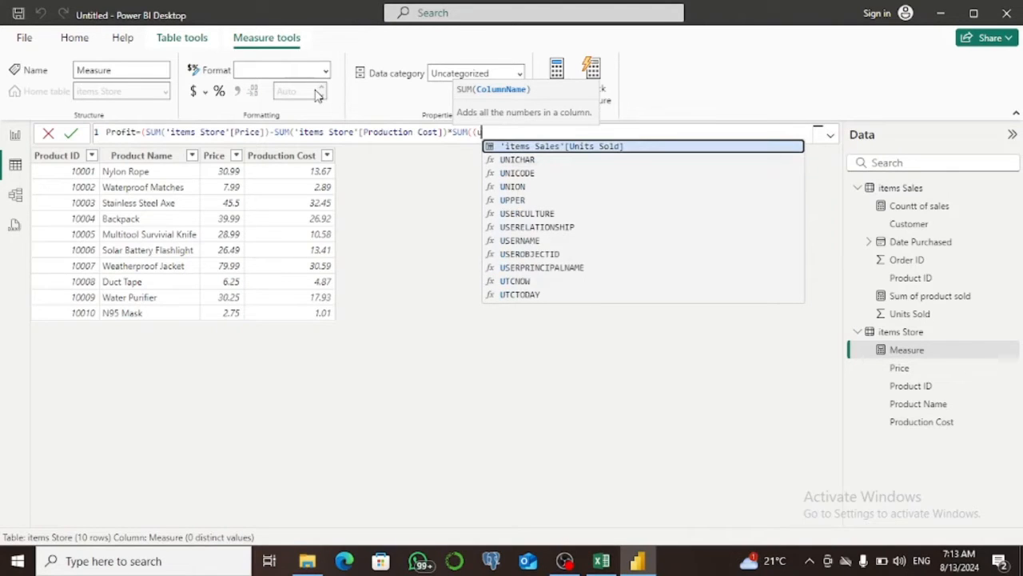
{"action": "key", "text": "Tab"}
{"action": "type", "text": ")"}
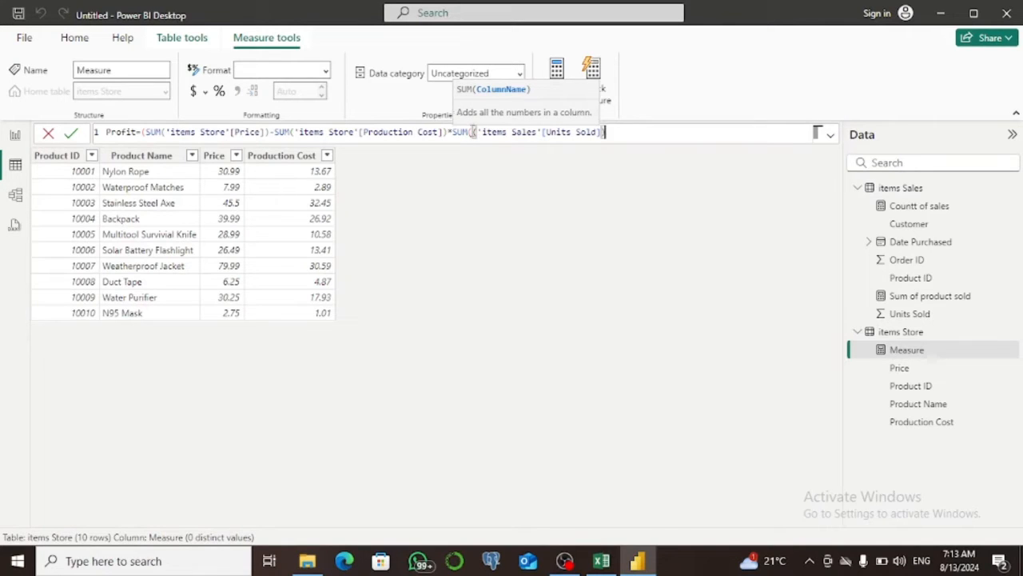
{"action": "left_click", "coordinate": [473, 131]}
{"action": "key", "text": "BackSpace"}
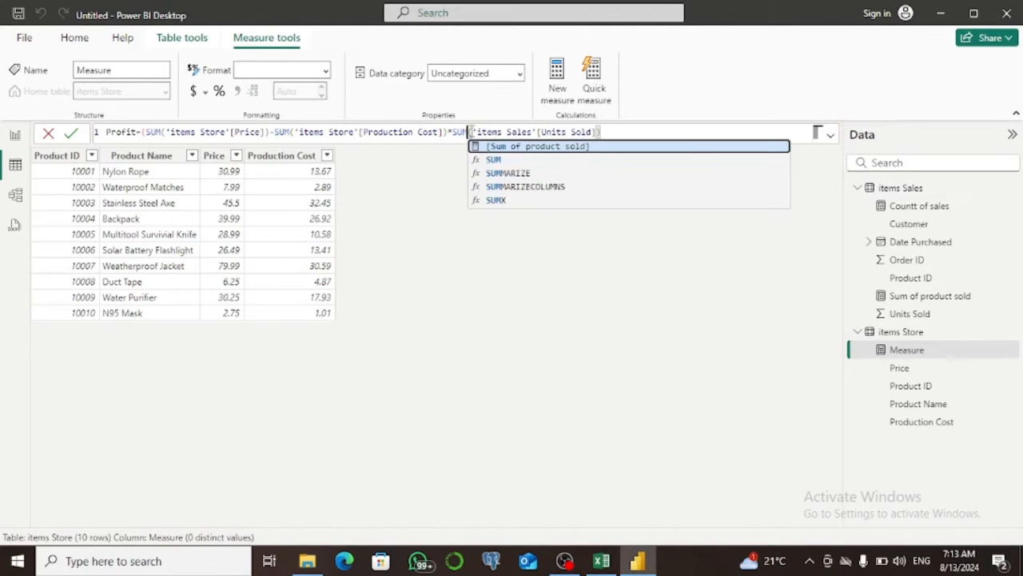
{"action": "left_click", "coordinate": [630, 128]}
{"action": "type", "text": ")"}
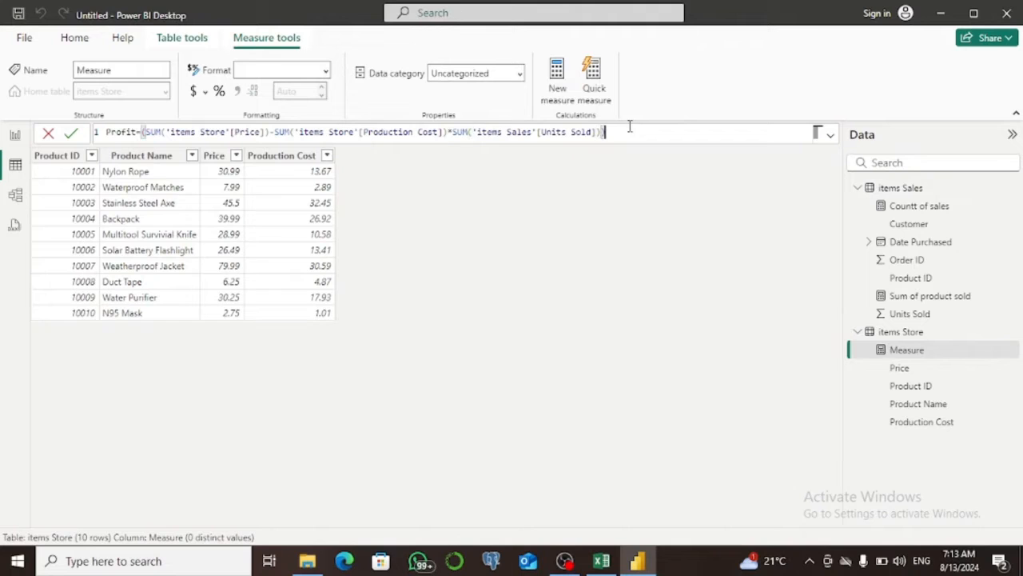
{"action": "left_click", "coordinate": [71, 134]}
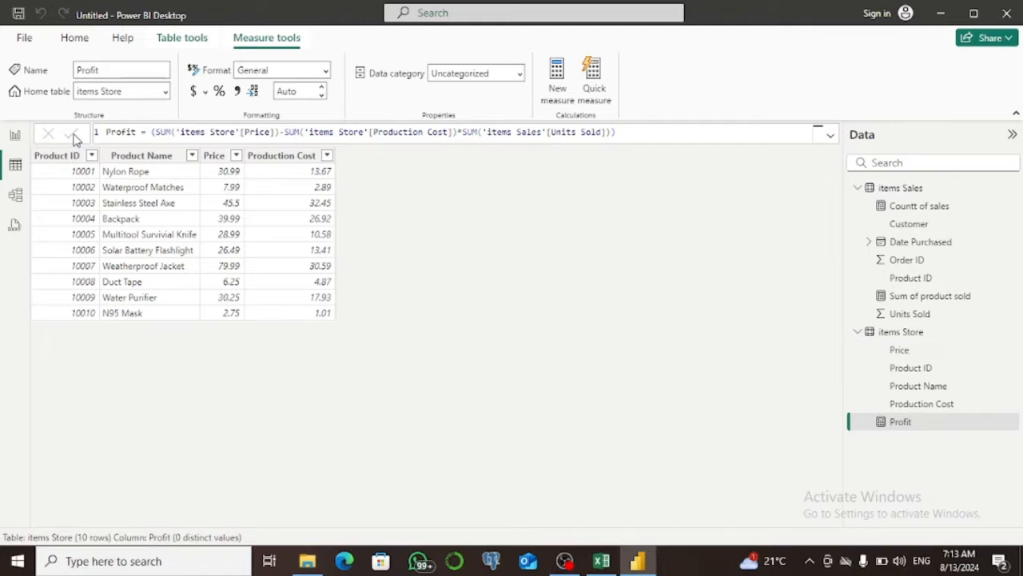
Add a table visual to the report page showing Customer from items Sales and the Profit measure.
{"action": "left_click", "coordinate": [15, 135]}
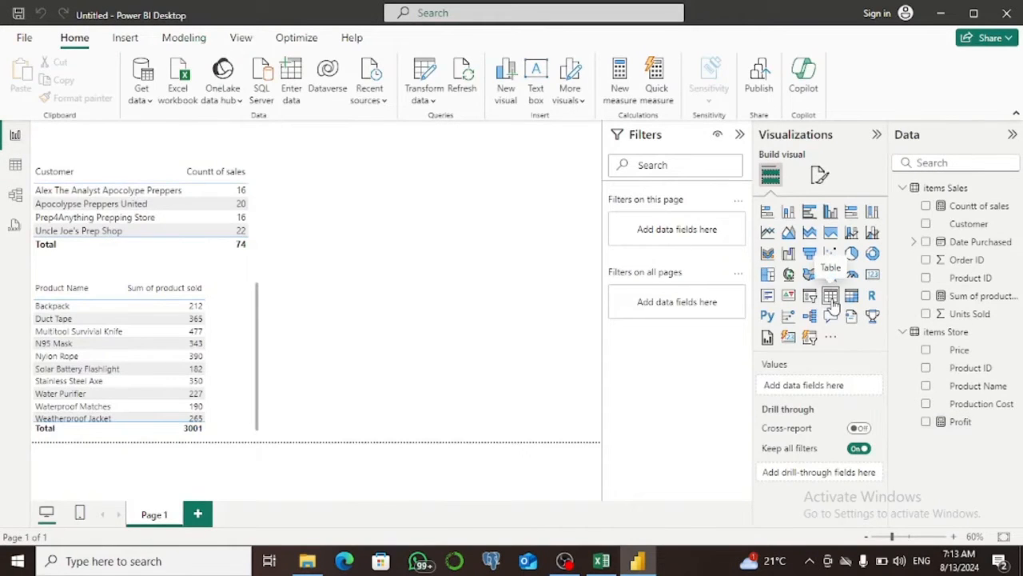
{"action": "left_click", "coordinate": [830, 297]}
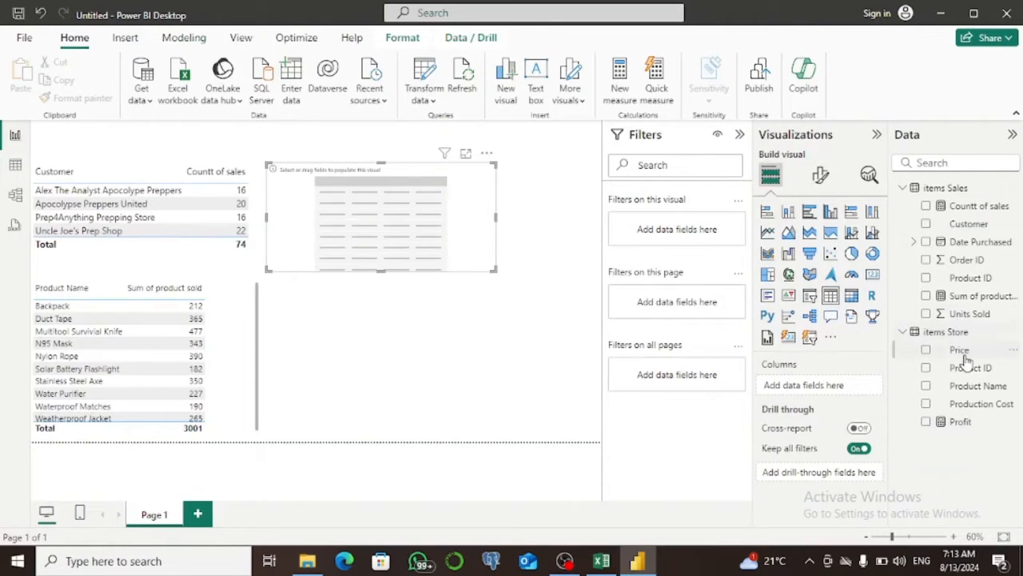
{"action": "left_click", "coordinate": [926, 225]}
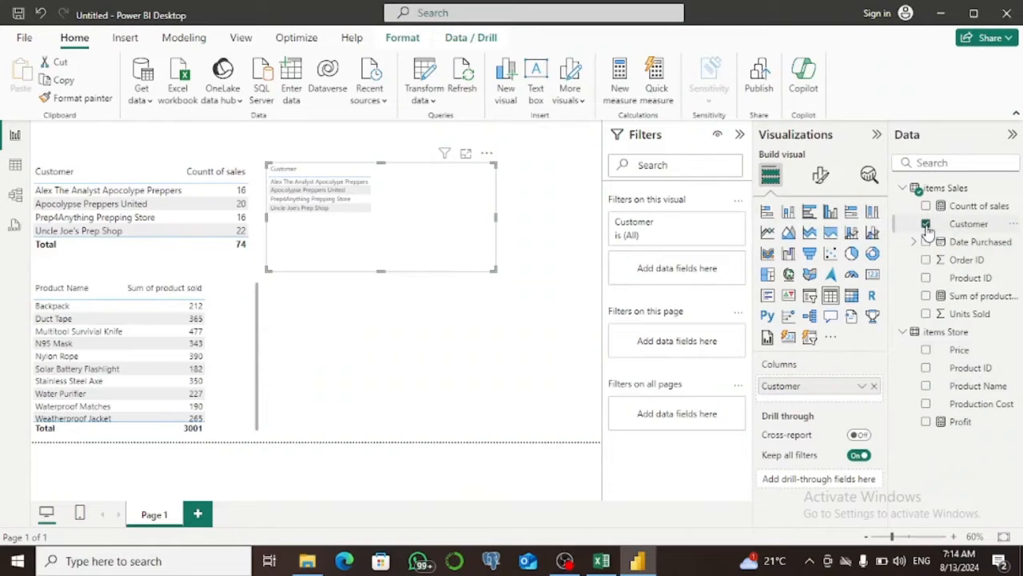
{"action": "left_click", "coordinate": [925, 422]}
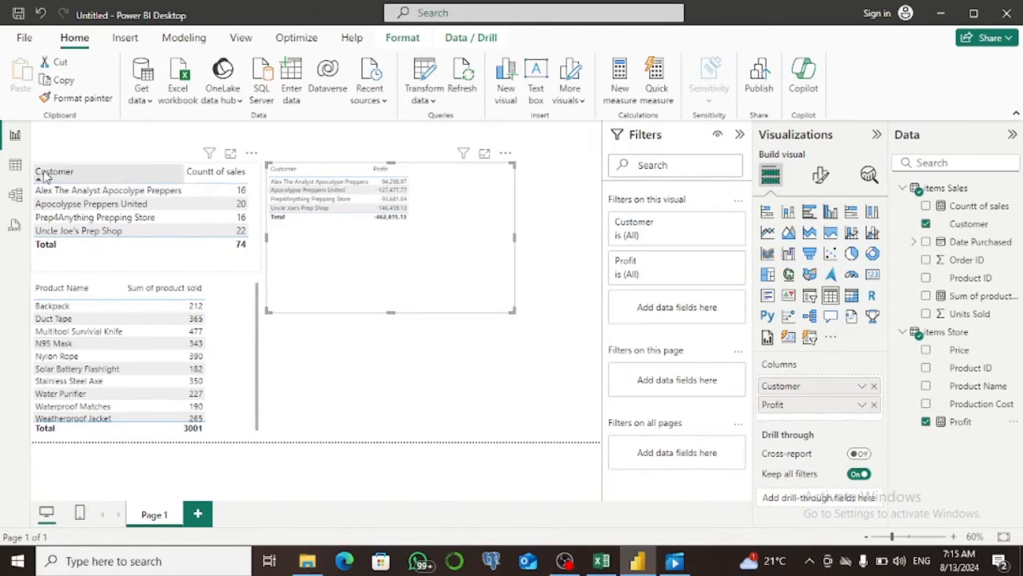
Correct the Profit measure's parentheses so the Price minus Production Cost difference is enclosed before multiplying by Units Sold, and commit it.
{"action": "left_click", "coordinate": [16, 166]}
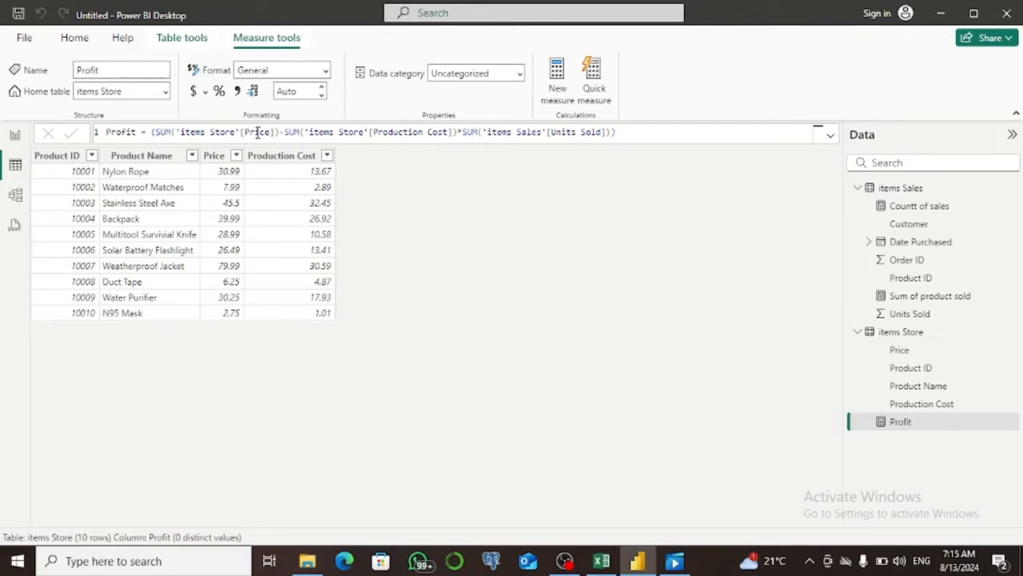
{"action": "left_click", "coordinate": [457, 133]}
{"action": "type", "text": ")"}
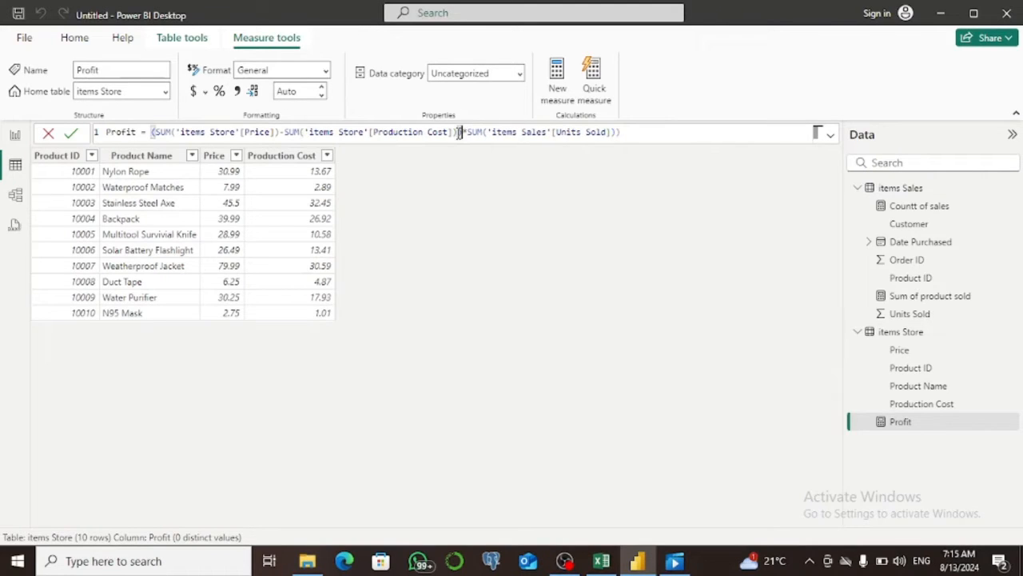
{"action": "left_click", "coordinate": [628, 132]}
{"action": "key", "text": "BackSpace"}
{"action": "left_click", "coordinate": [72, 133]}
In the report, set the font size of the customer profit table's values and column headers to 14.
{"action": "left_click", "coordinate": [14, 138]}
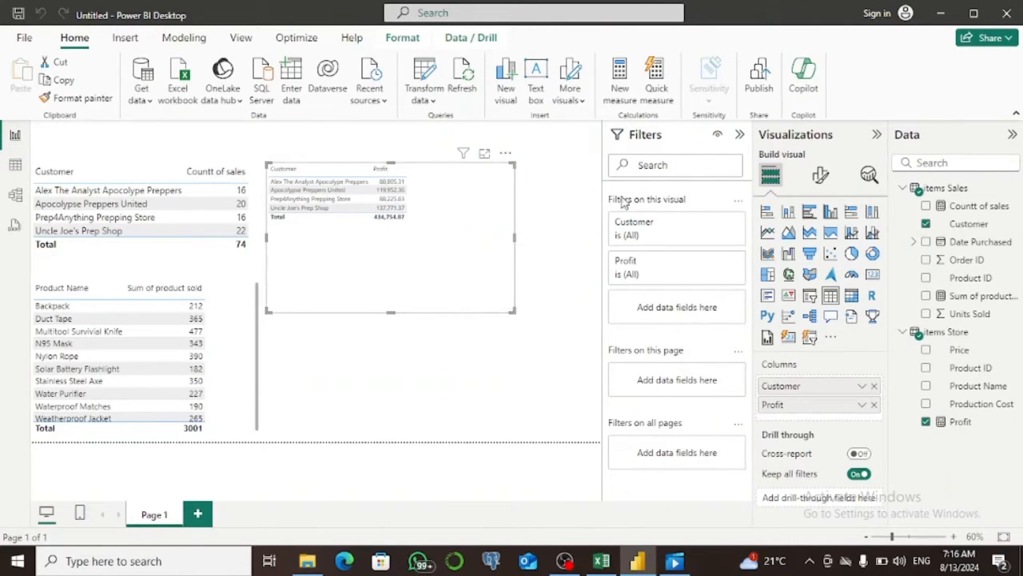
{"action": "left_click", "coordinate": [822, 185]}
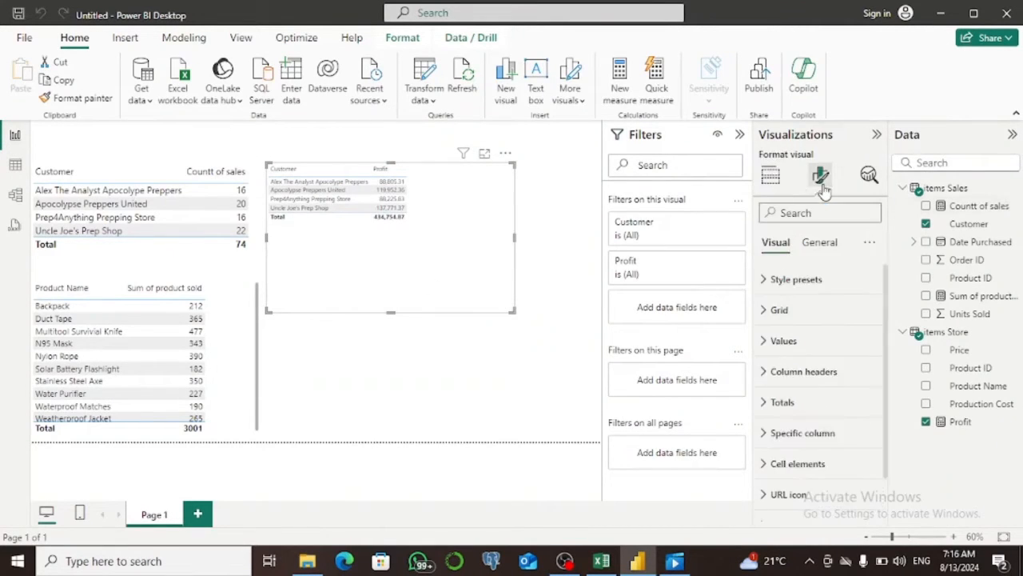
{"action": "left_click", "coordinate": [765, 341]}
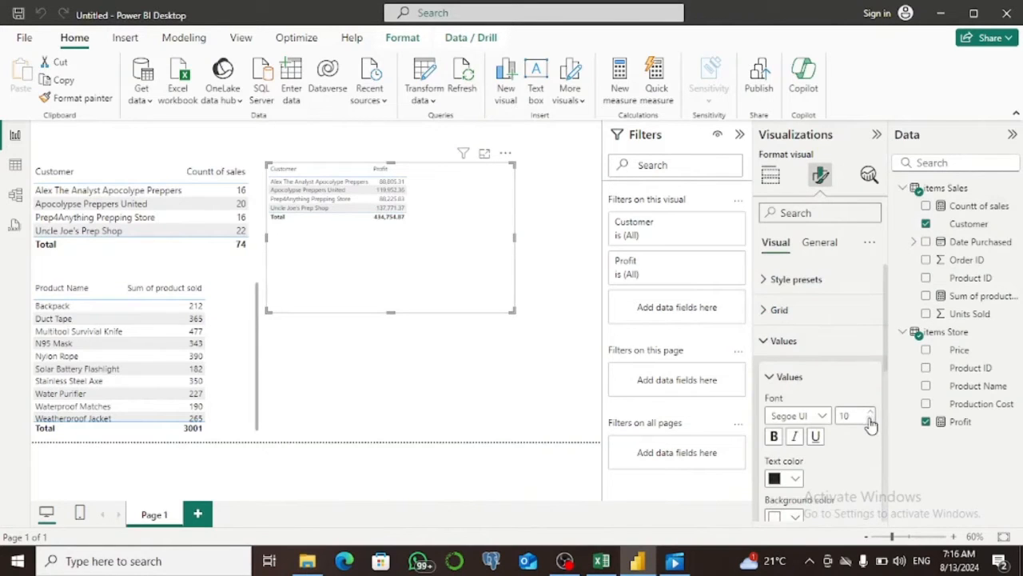
{"action": "left_click_drag", "start_coordinate": [857, 416], "coordinate": [833, 416]}
{"action": "type", "text": "14"}
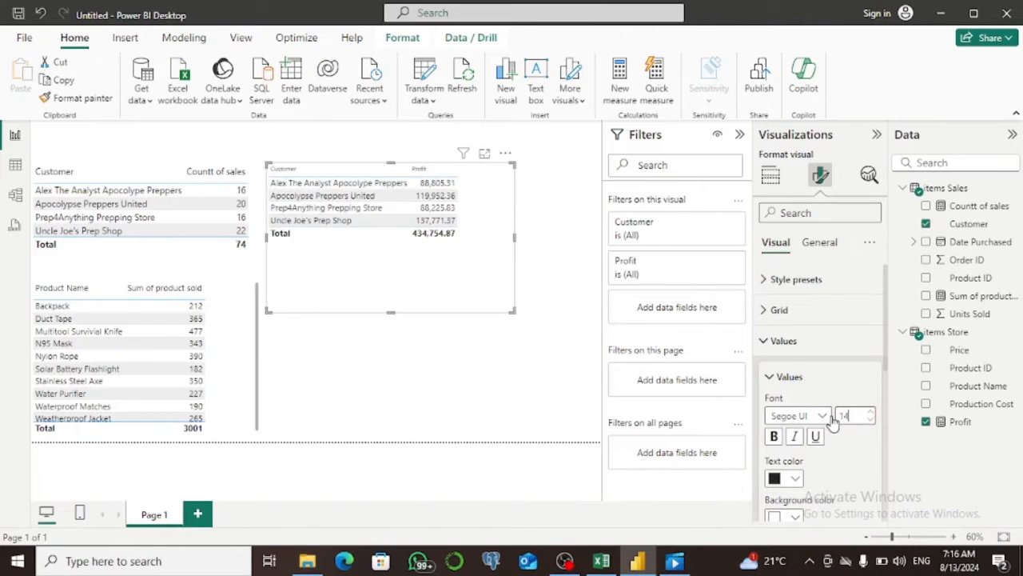
{"action": "left_click", "coordinate": [765, 341]}
{"action": "left_click", "coordinate": [764, 375]}
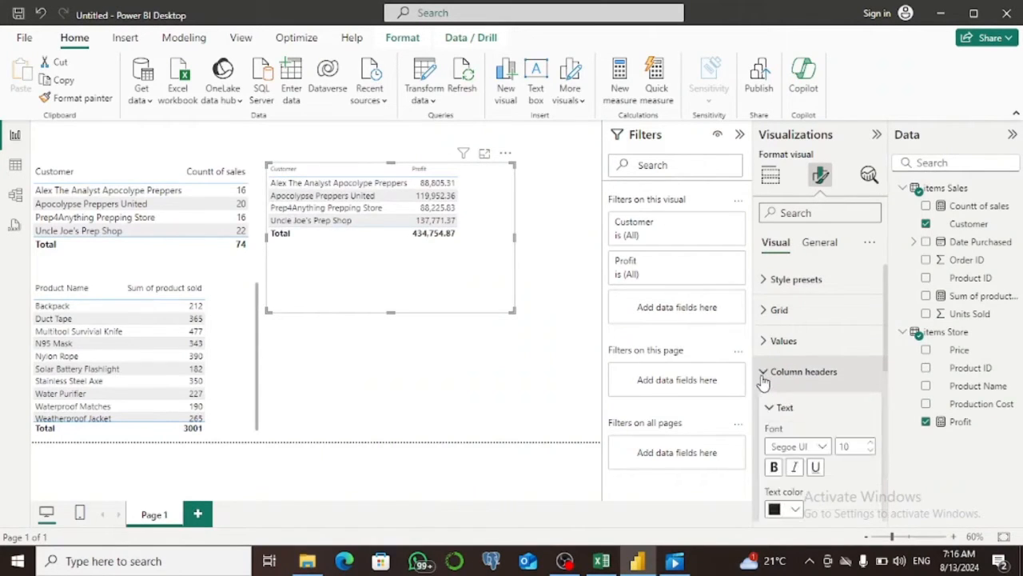
{"action": "double_click", "coordinate": [852, 446]}
{"action": "type", "text": "14"}
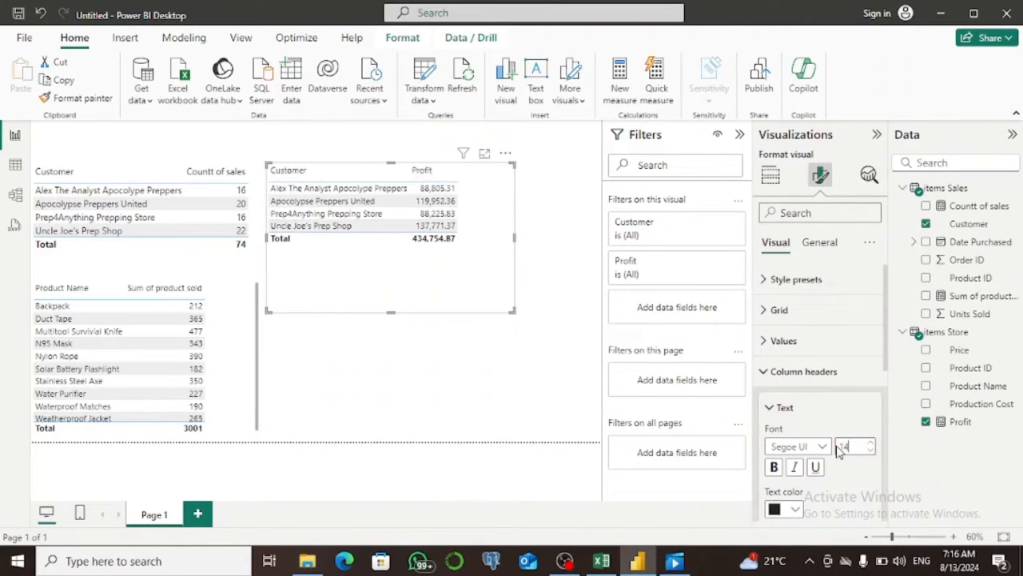
Shrink the customer profit table to fit its contents and move it down beside the product table.
{"action": "left_click_drag", "start_coordinate": [511, 310], "coordinate": [483, 256]}
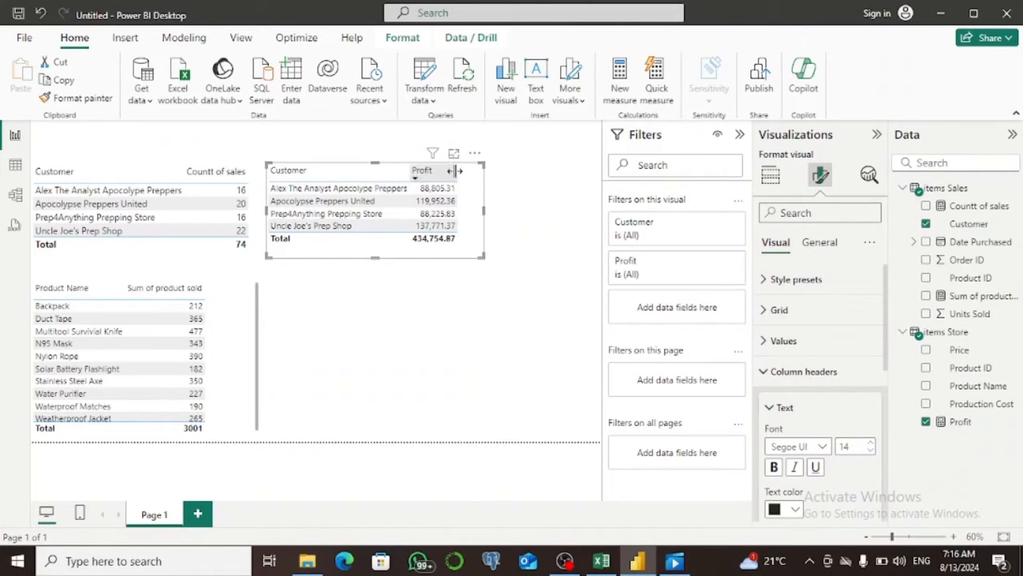
{"action": "left_click_drag", "start_coordinate": [478, 240], "coordinate": [480, 404]}
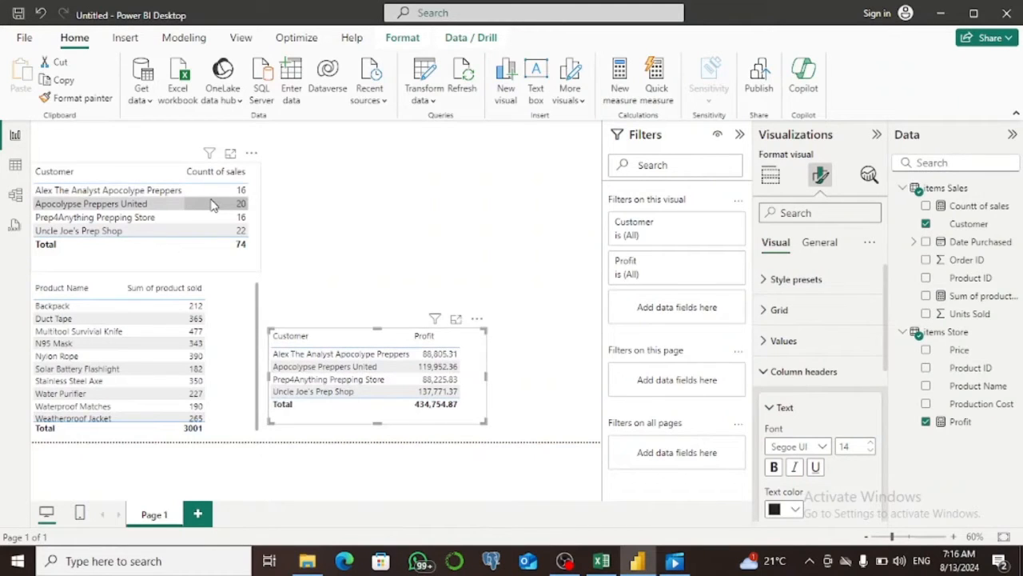
In Table view, start a new calculated column in the items Store table.
{"action": "left_click", "coordinate": [13, 166]}
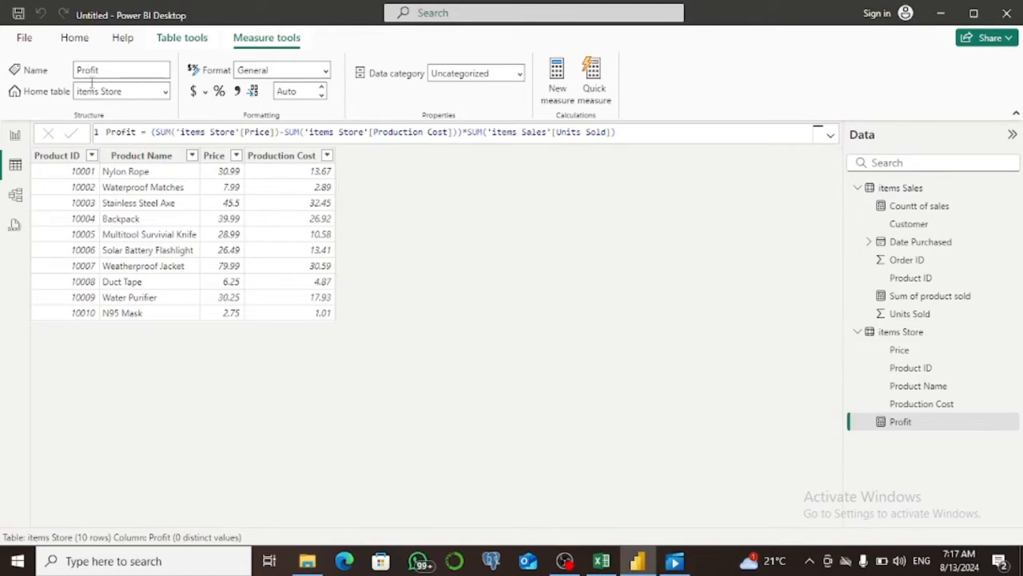
{"action": "left_click", "coordinate": [179, 42]}
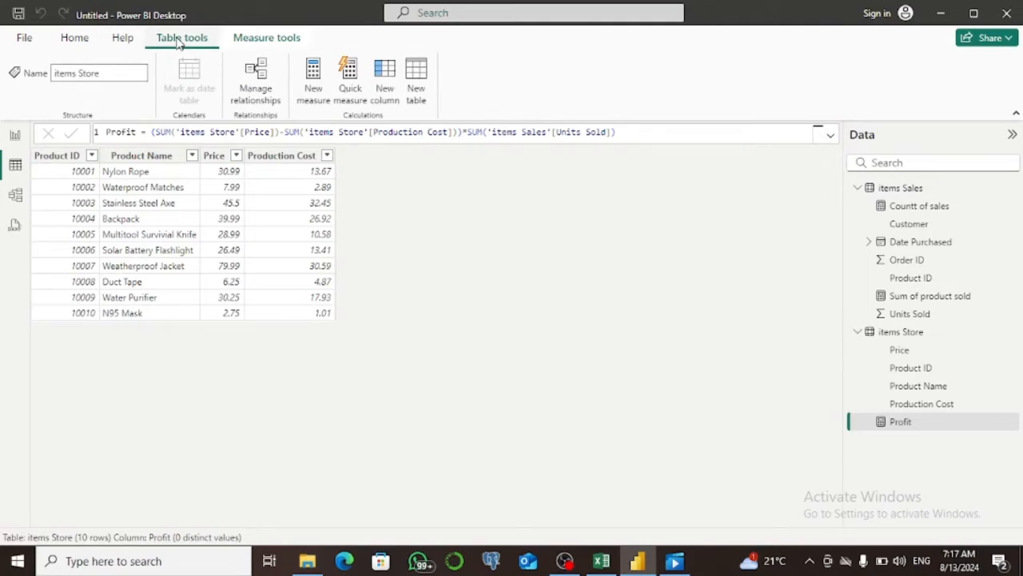
{"action": "left_click", "coordinate": [386, 88]}
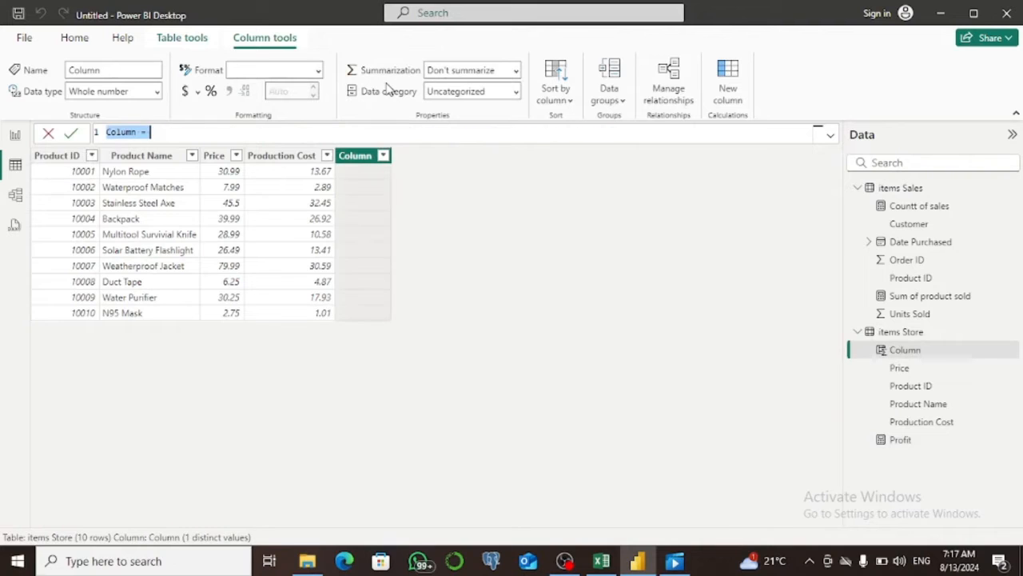
{"action": "type", "text": "Profit"}
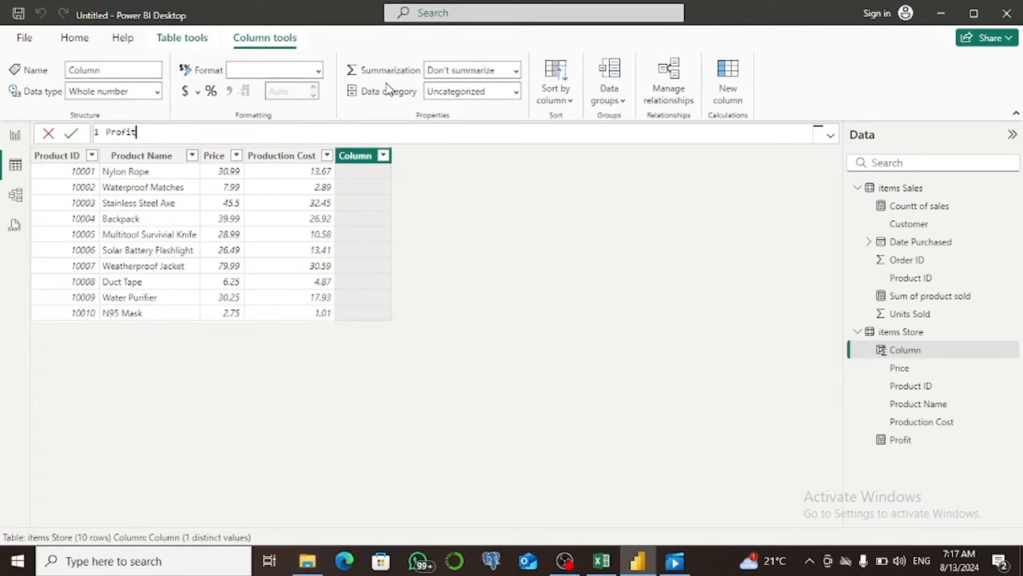
{"action": "type", "text": "_column="}
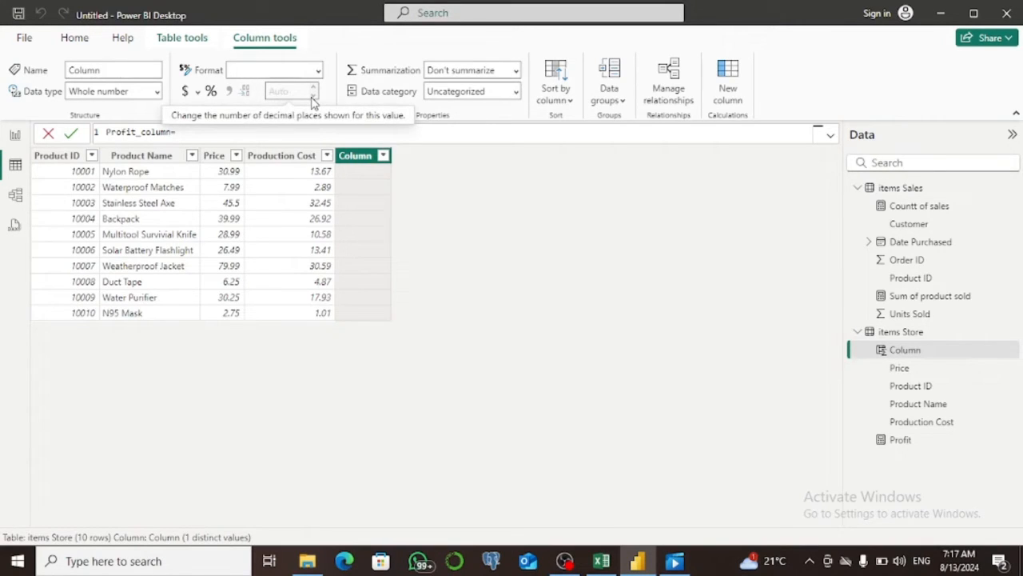
{"action": "key", "text": "ctrl+z"}
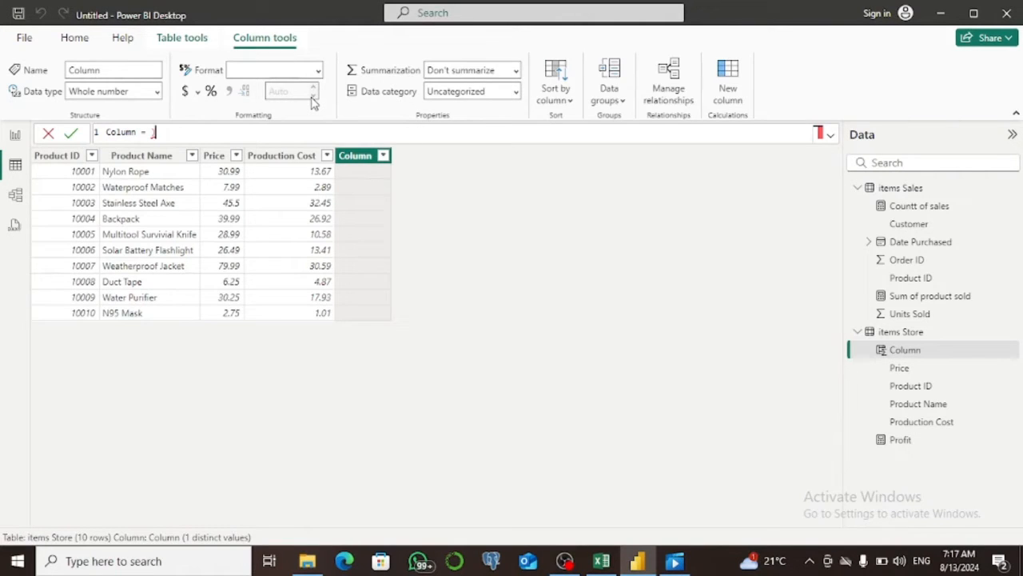
{"action": "type", "text": "("}
{"action": "left_click_drag", "start_coordinate": [163, 131], "coordinate": [106, 132]}
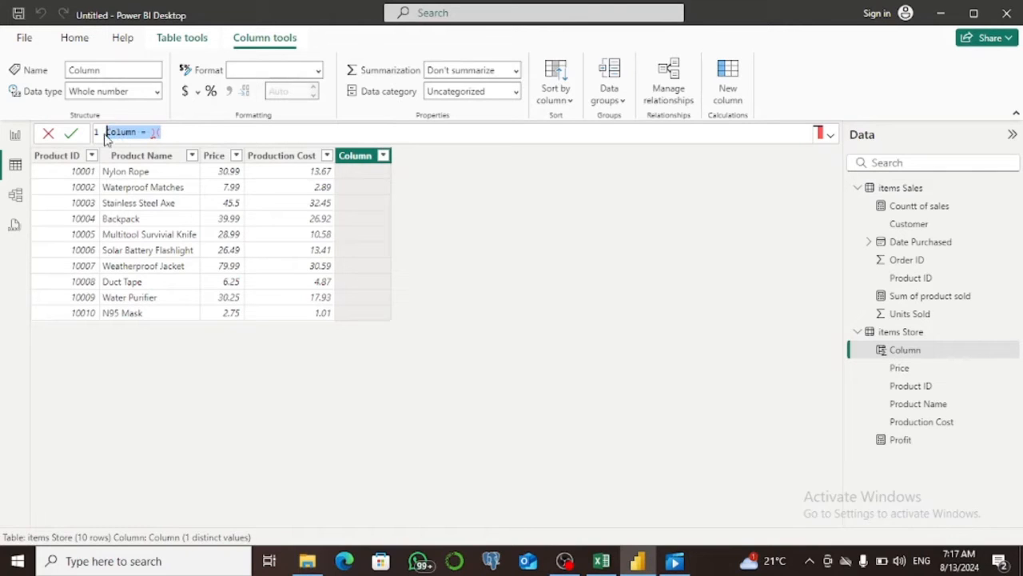
Copy the Profit measure's expression after the equals sign, from the Price sum through SUM('items Sales'[Units Sold]).
{"action": "left_click", "coordinate": [895, 446]}
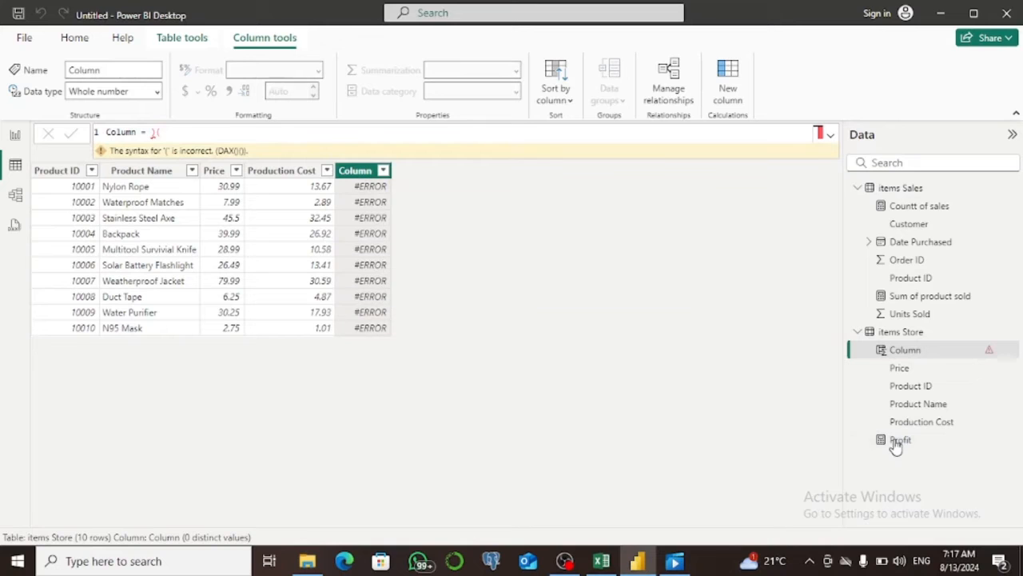
{"action": "double_click", "coordinate": [895, 445]}
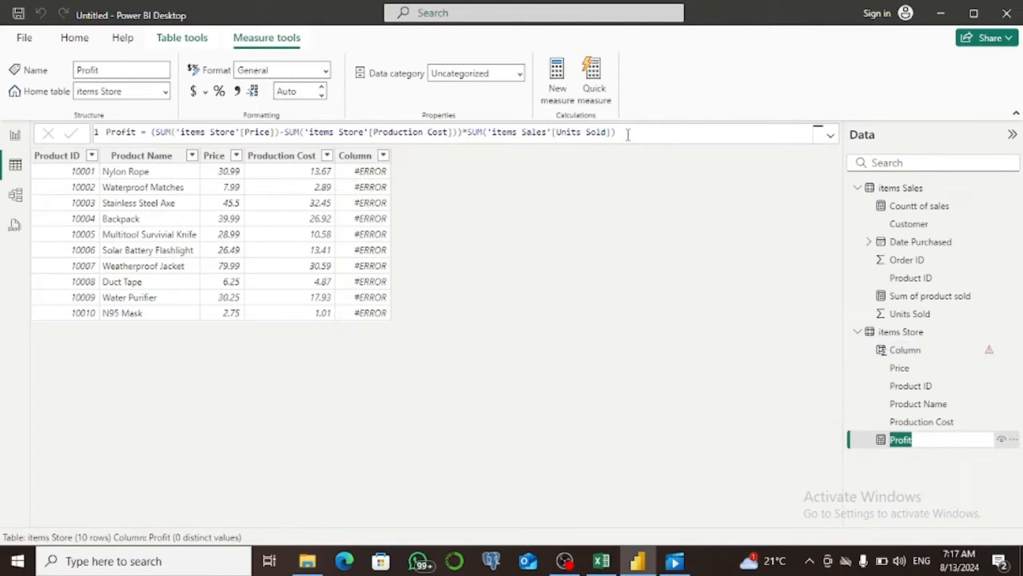
{"action": "left_click", "coordinate": [618, 132]}
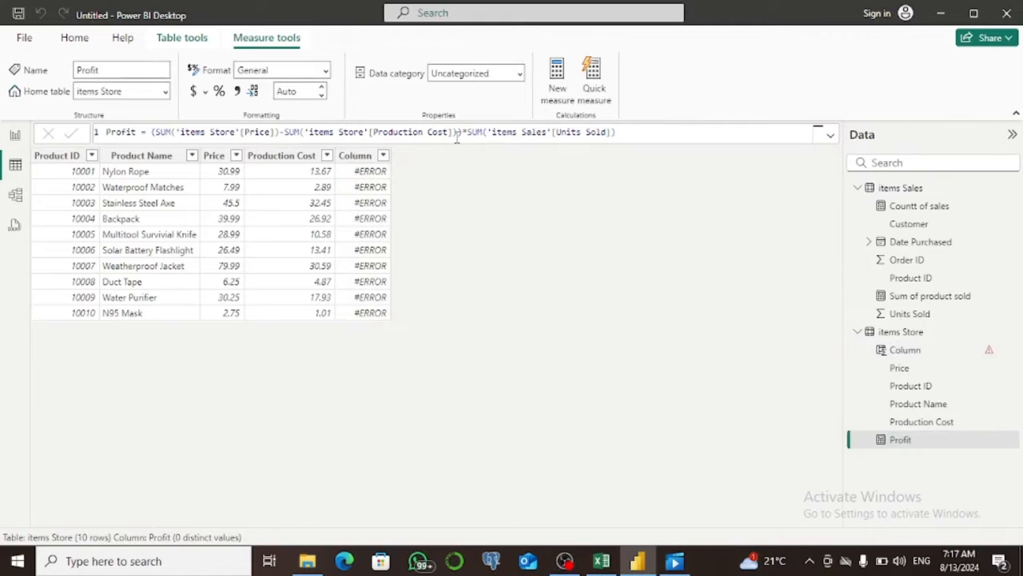
{"action": "left_click", "coordinate": [620, 133]}
{"action": "left_click_drag", "start_coordinate": [152, 133], "coordinate": [616, 132]}
{"action": "key", "text": "ctrl+c"}
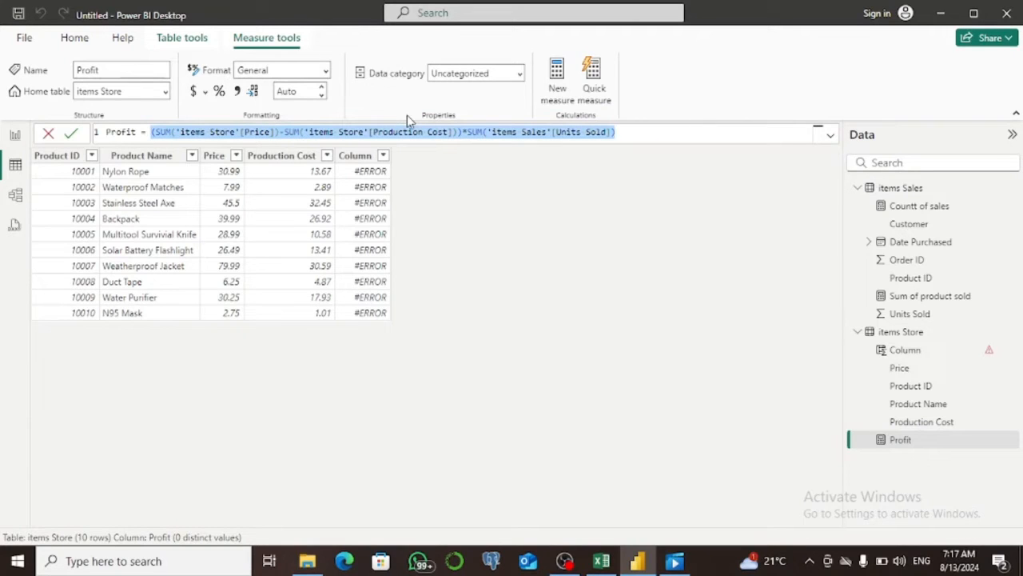
Replace the faulty expression of the new items Store column with the copied Profit expression and commit it.
{"action": "left_click", "coordinate": [366, 162]}
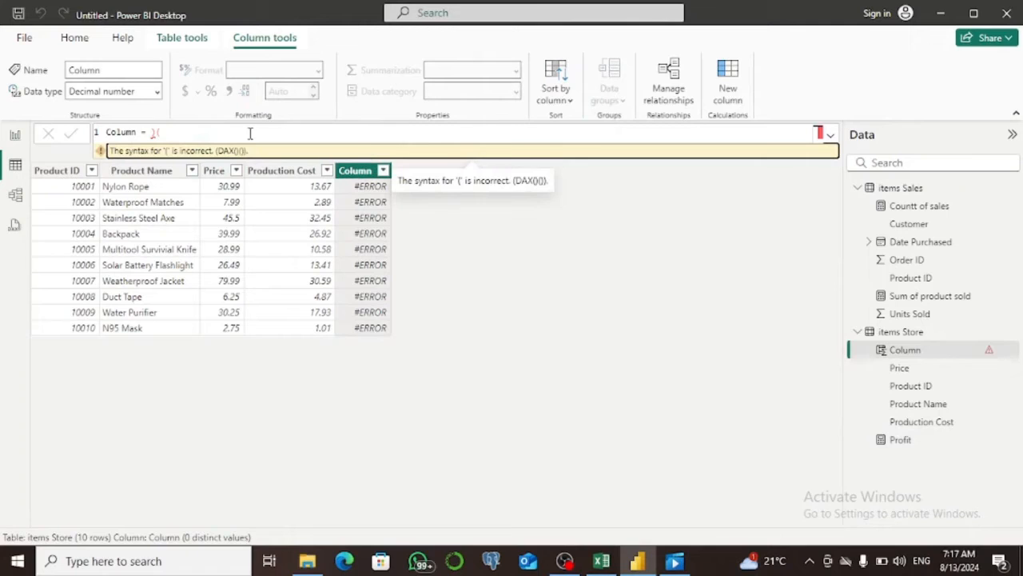
{"action": "left_click", "coordinate": [163, 132]}
{"action": "left_click_drag", "start_coordinate": [163, 132], "coordinate": [146, 132]}
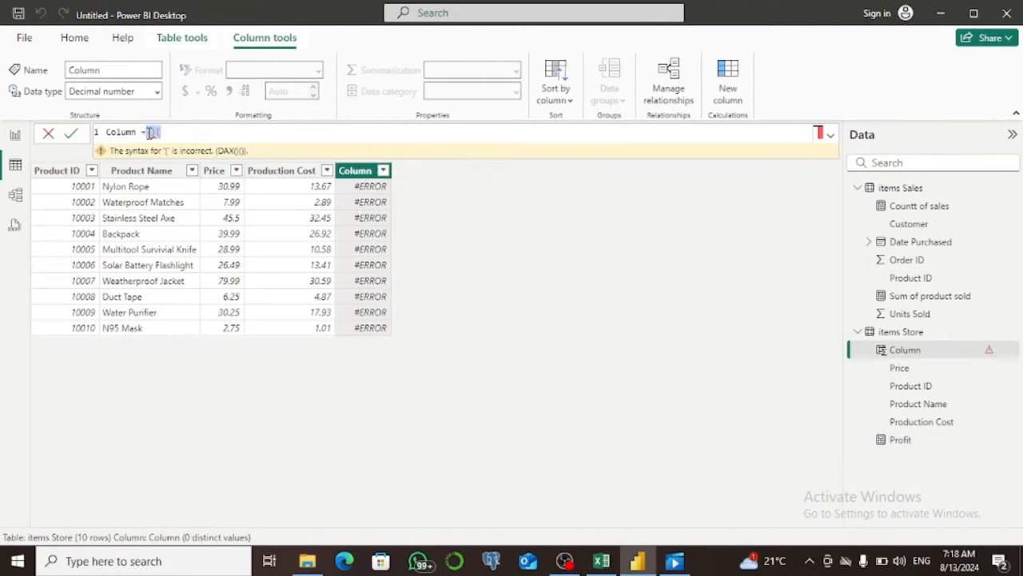
{"action": "key", "text": "ctrl+v"}
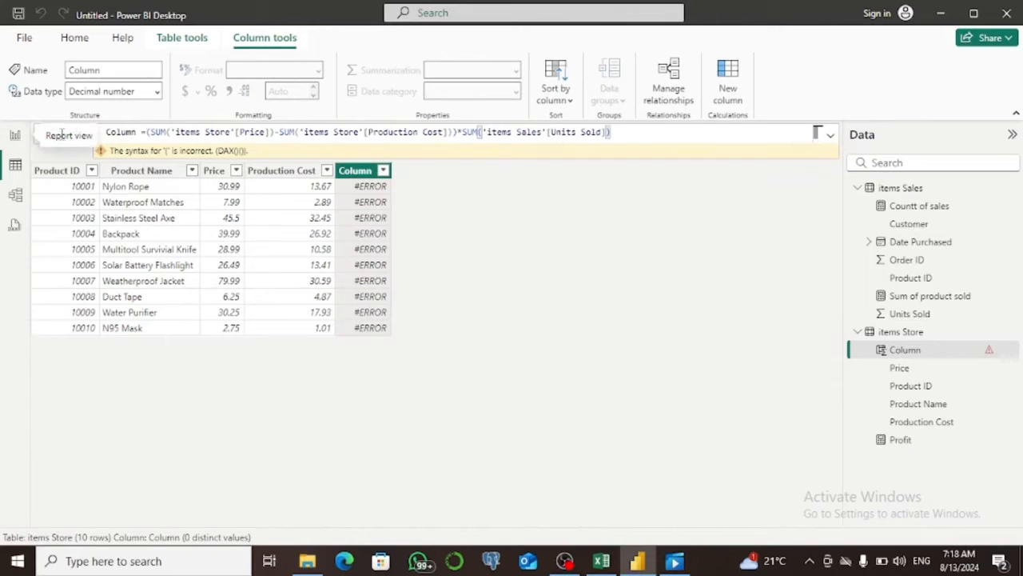
{"action": "left_click", "coordinate": [71, 133]}
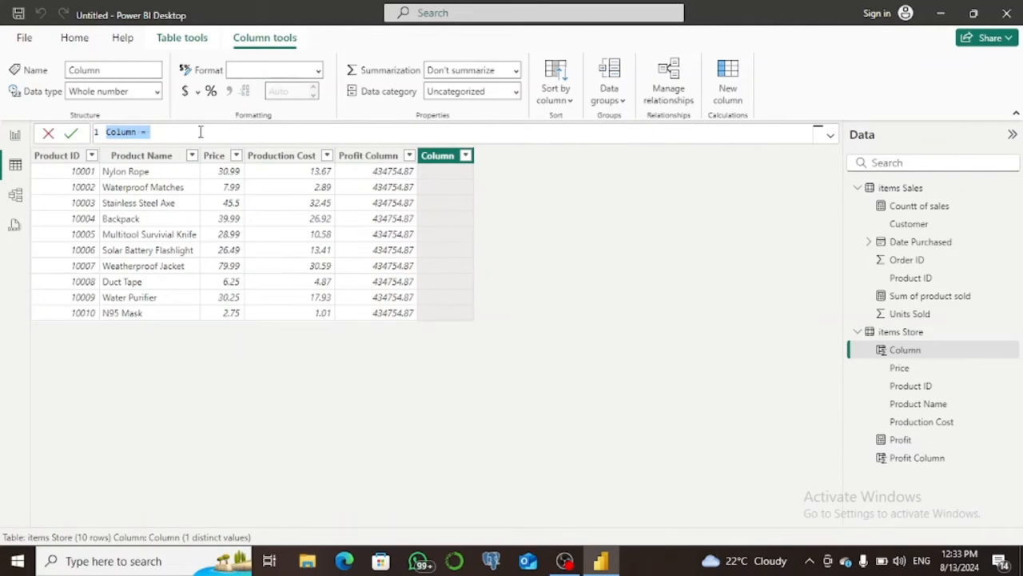
Name another new items Store column profit column sumx and begin its formula with the SUMX function.
{"action": "key", "text": "BackSpace"}
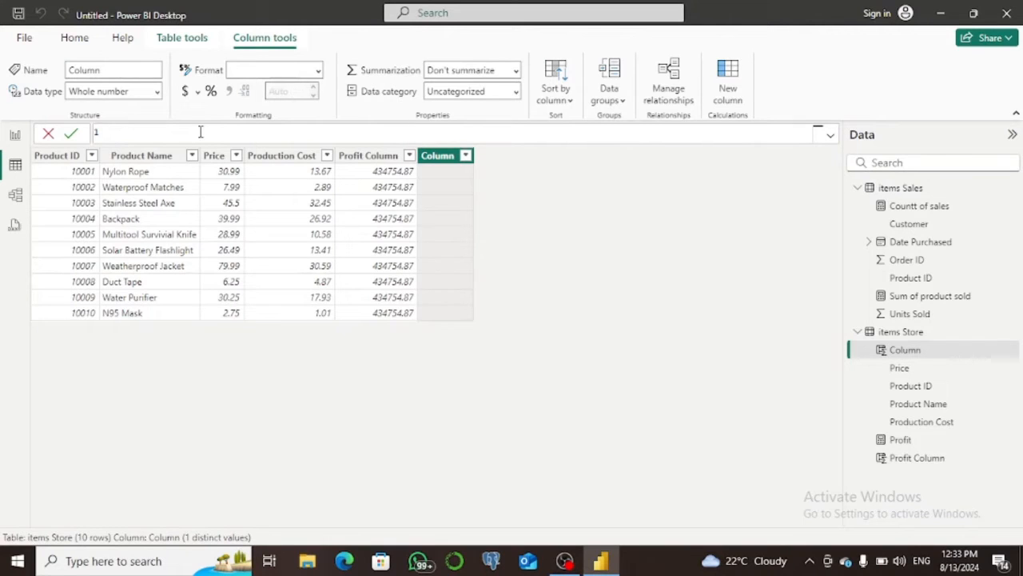
{"action": "type", "text": "Profit column sumx=sum"}
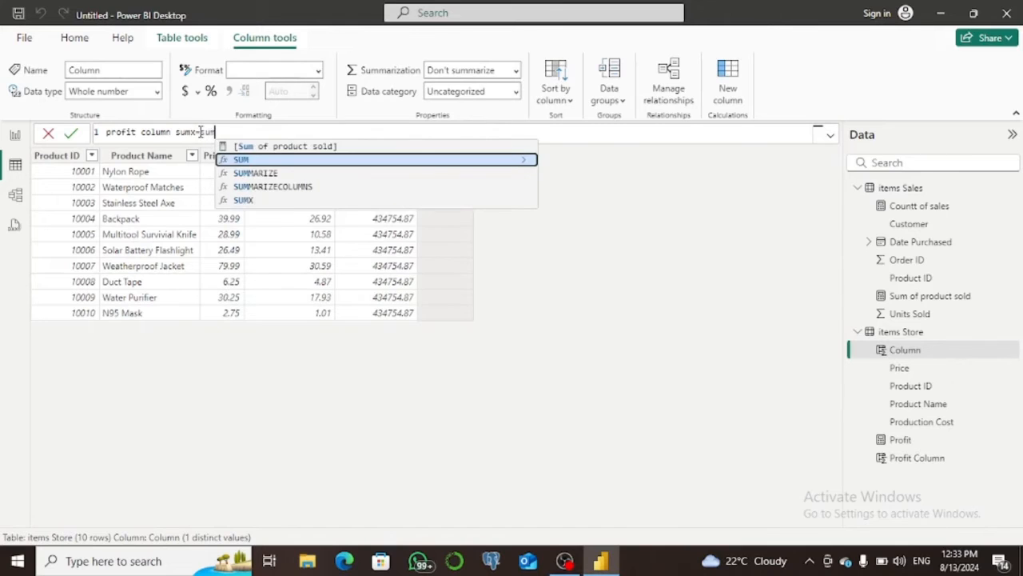
{"action": "type", "text": "x"}
{"action": "key", "text": "Tab"}
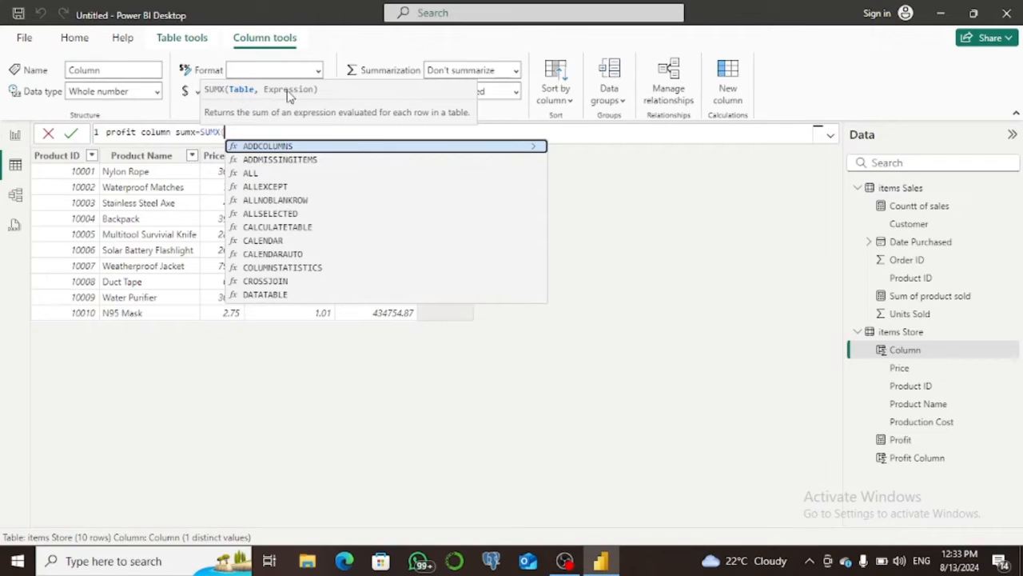
Enter 'items Sales' as the table argument of SUMX, followed by a comma for the expression.
{"action": "type", "text": "imt"}
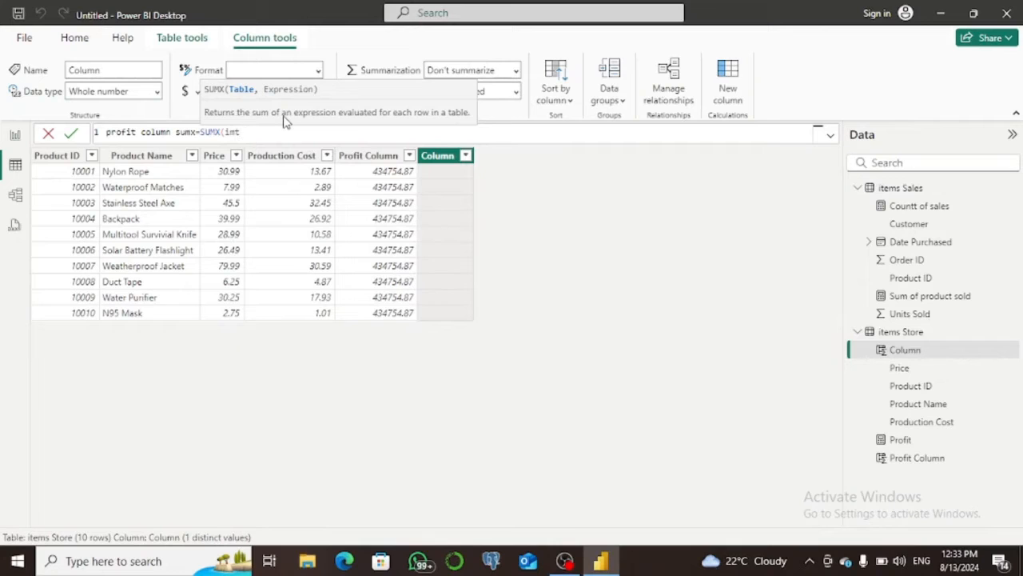
{"action": "key", "text": "BackSpace"}
{"action": "key", "text": "BackSpace"}
{"action": "type", "text": "te"}
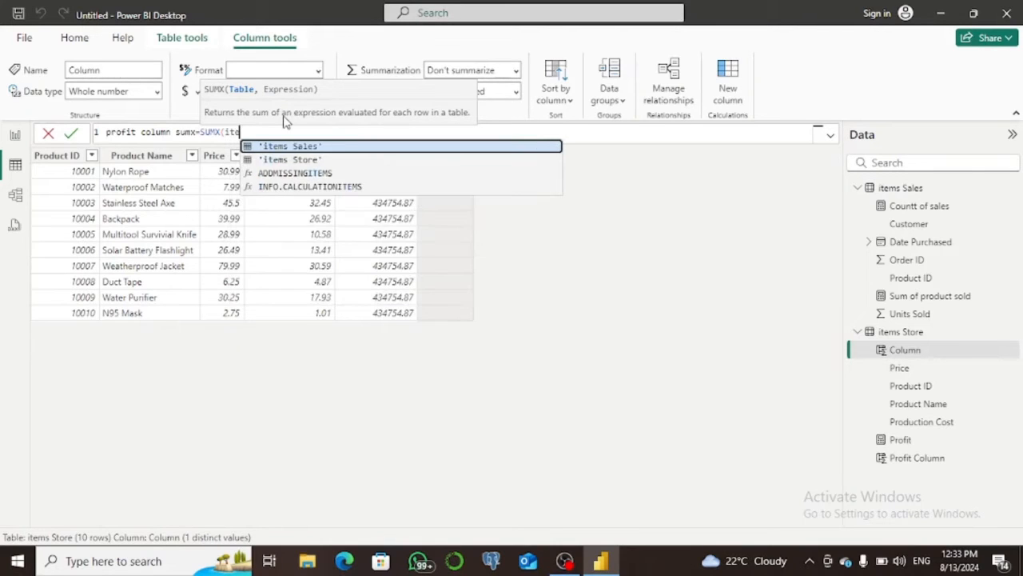
{"action": "key", "text": "Tab"}
{"action": "type", "text": ","}
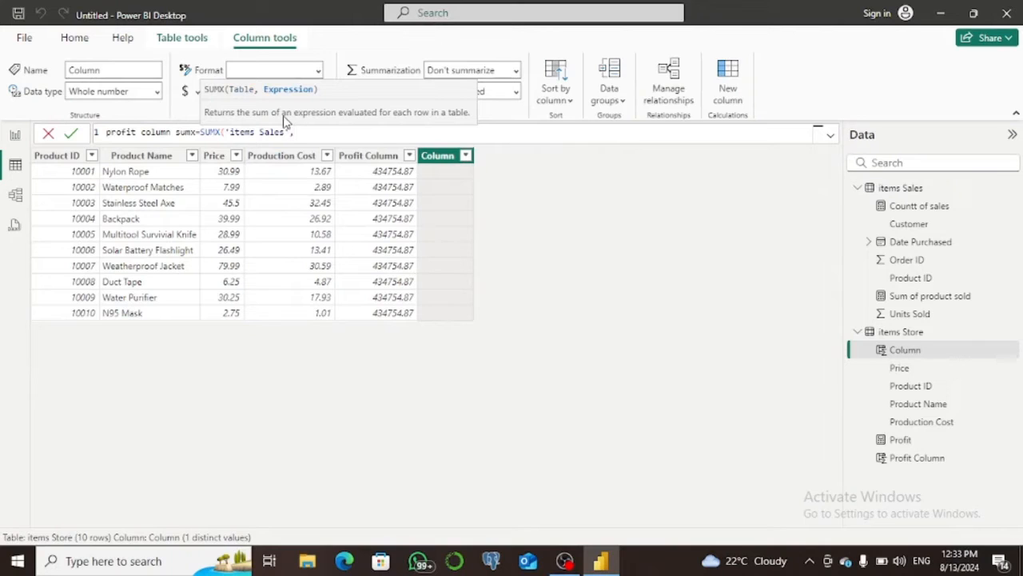
Paste the copied Profit expression into SUMX, strip its three inner SUM functions, close the parenthesis and commit the column.
{"action": "key", "text": "ctrl+v"}
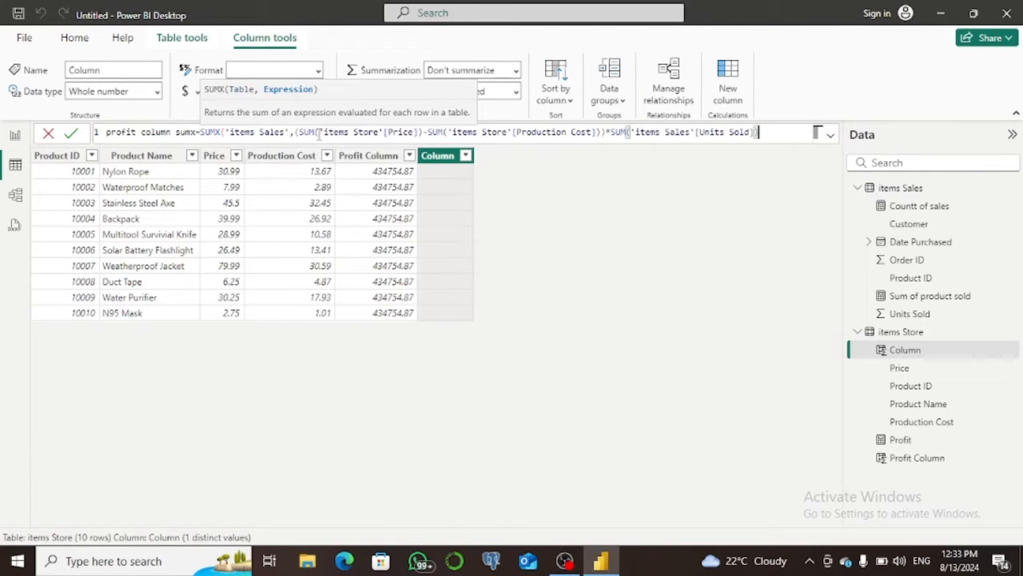
{"action": "left_click_drag", "start_coordinate": [315, 133], "coordinate": [300, 133]}
{"action": "key", "text": "BackSpace"}
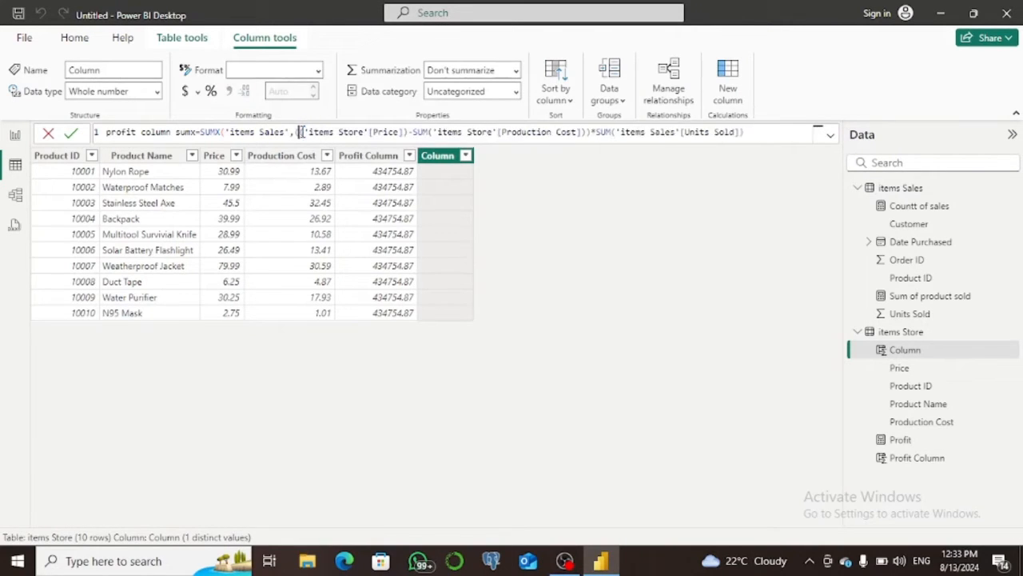
{"action": "left_click_drag", "start_coordinate": [429, 133], "coordinate": [417, 133]}
{"action": "key", "text": "BackSpace"}
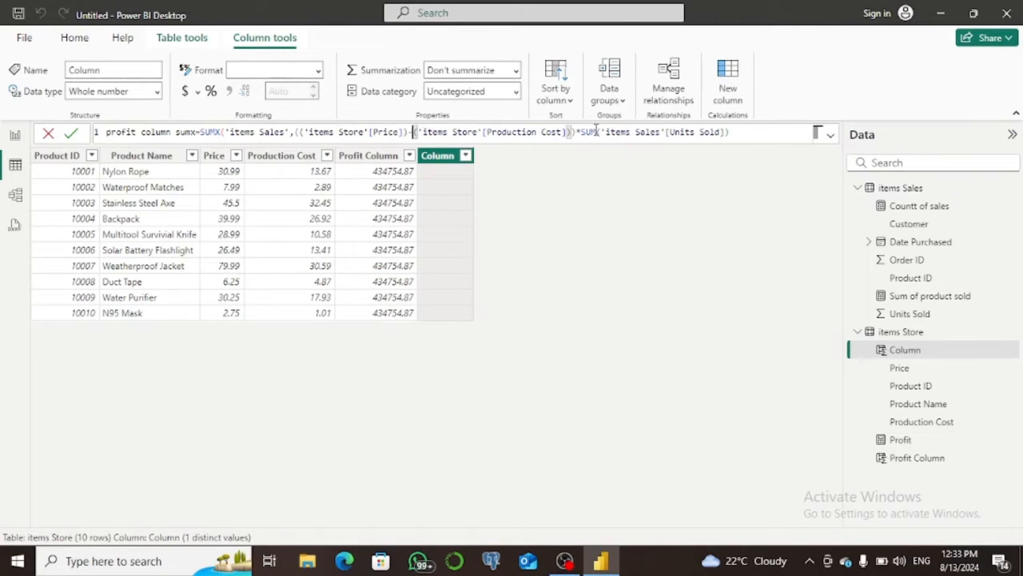
{"action": "left_click_drag", "start_coordinate": [598, 132], "coordinate": [587, 132]}
{"action": "key", "text": "BackSpace"}
{"action": "left_click", "coordinate": [740, 129]}
{"action": "type", "text": ")"}
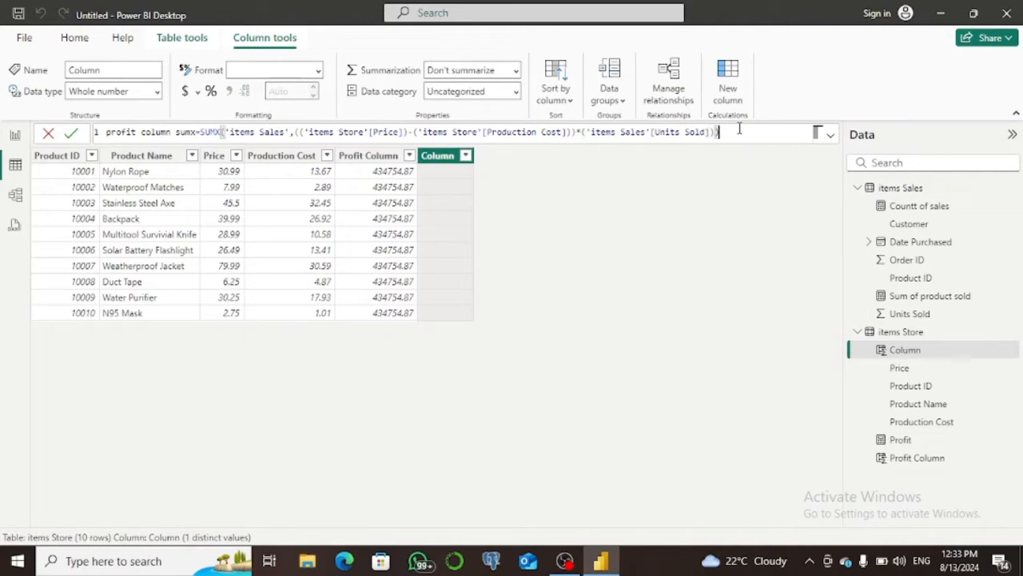
{"action": "left_click", "coordinate": [72, 133]}
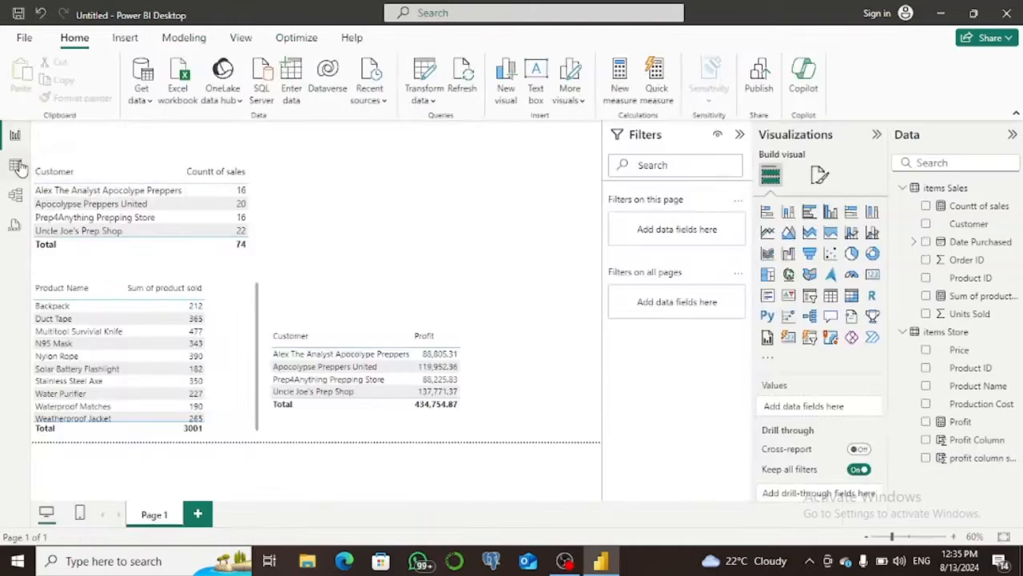
Add a new calculated column named day of week to the items Sales table.
{"action": "left_click", "coordinate": [16, 166]}
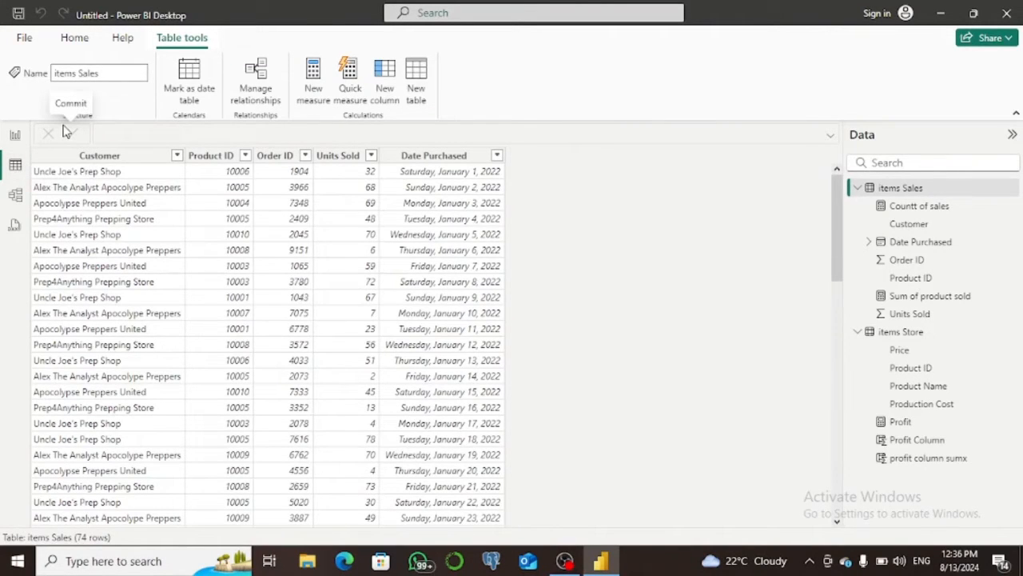
{"action": "left_click", "coordinate": [383, 86]}
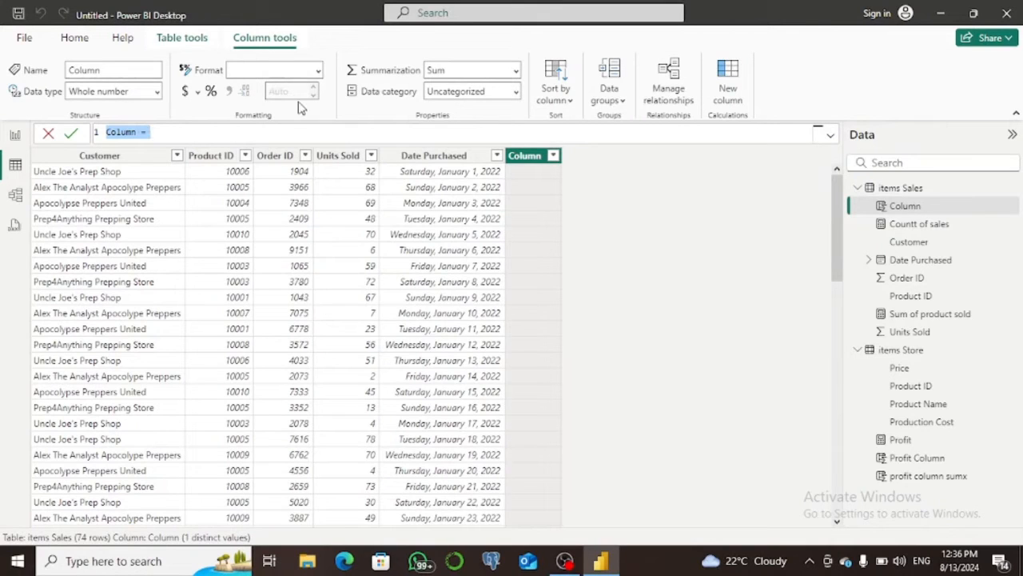
{"action": "key", "text": "BackSpace"}
{"action": "type", "text": "Week of"}
{"action": "key", "text": "BackSpace"}
{"action": "key", "text": "BackSpace"}
{"action": "key", "text": "BackSpace"}
{"action": "key", "text": "BackSpace"}
{"action": "key", "text": "BackSpace"}
{"action": "key", "text": "BackSpace"}
{"action": "key", "text": "BackSpace"}
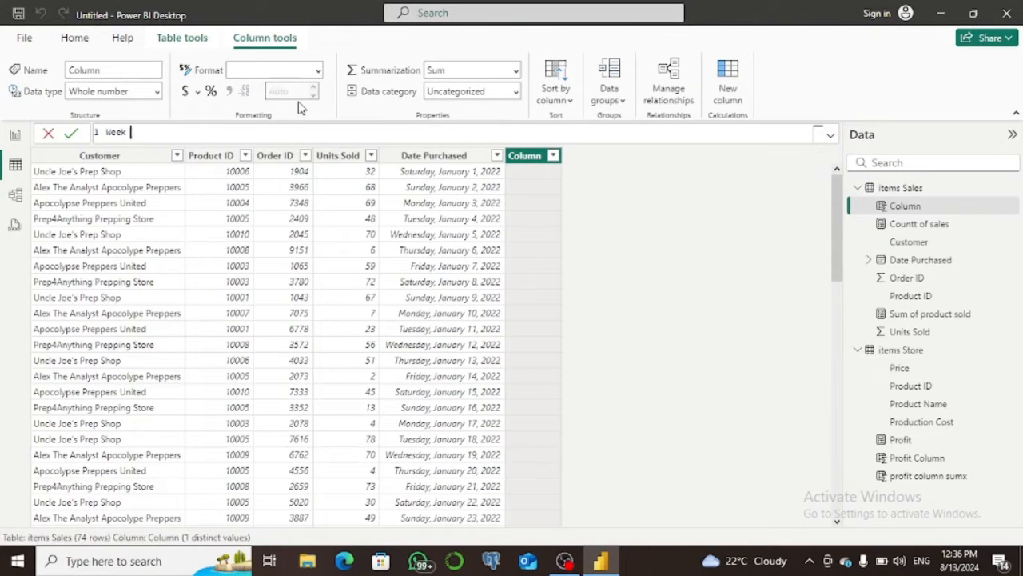
{"action": "type", "text": "day of w"}
{"action": "type", "text": "eek-"}
{"action": "key", "text": "Return"}
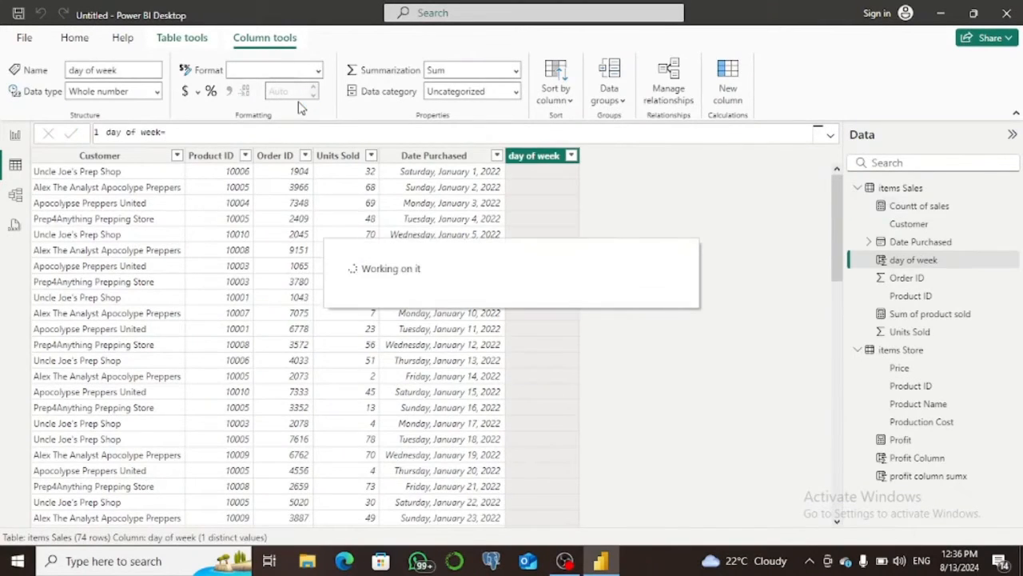
Begin the day of week column's formula with the WEEKDAY function and a single opening parenthesis.
{"action": "left_click", "coordinate": [197, 136]}
{"action": "type", "text": "weekd"}
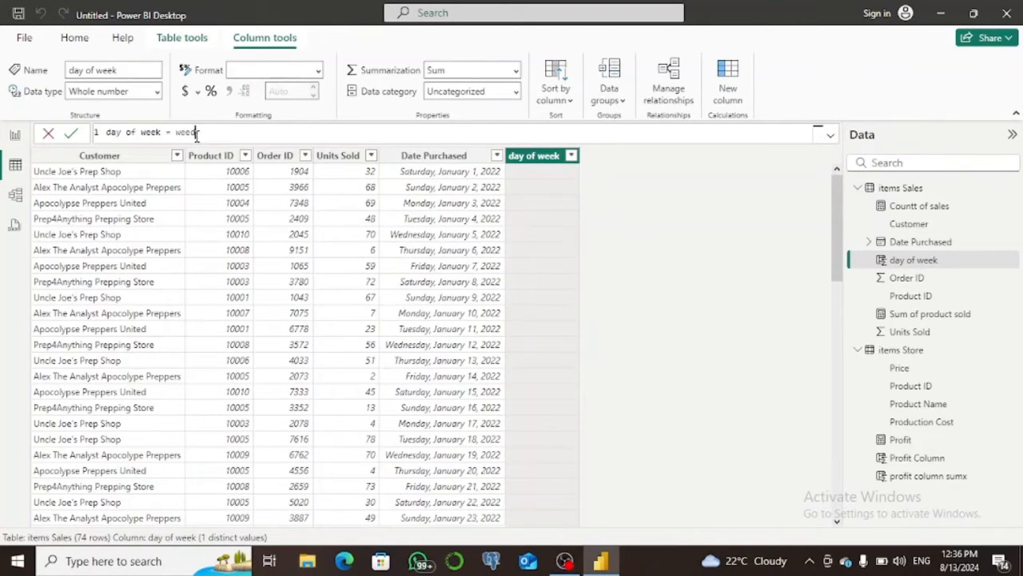
{"action": "type", "text": "a"}
{"action": "key", "text": "BackSpace"}
{"action": "key", "text": "BackSpace"}
{"action": "key", "text": "BackSpace"}
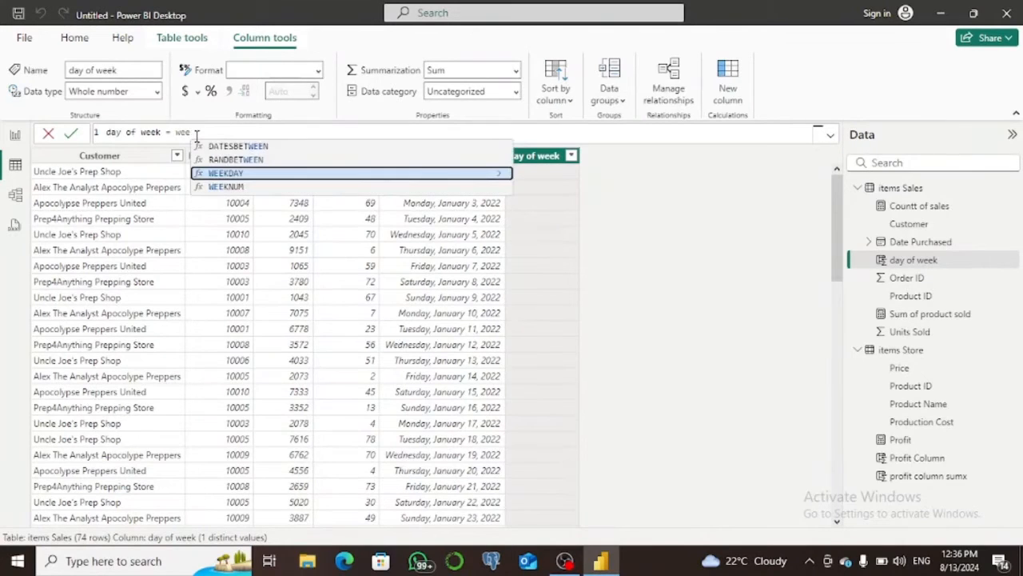
{"action": "key", "text": "Tab"}
{"action": "type", "text": "("}
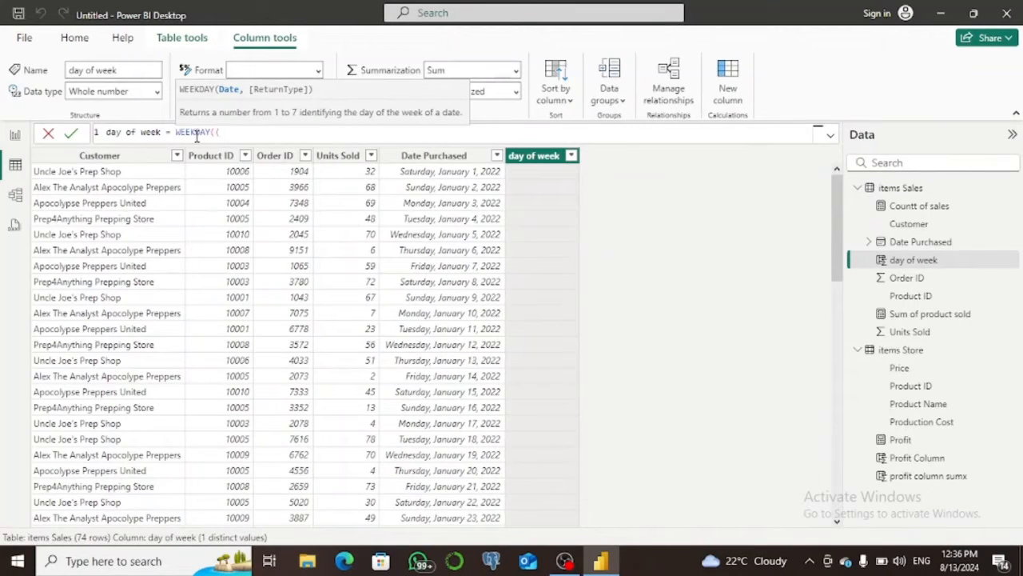
{"action": "key", "text": "BackSpace"}
Enter 'items Sales'[Date Purchased] as the date argument of WEEKDAY, followed by a comma for the return type.
{"action": "type", "text": "D"}
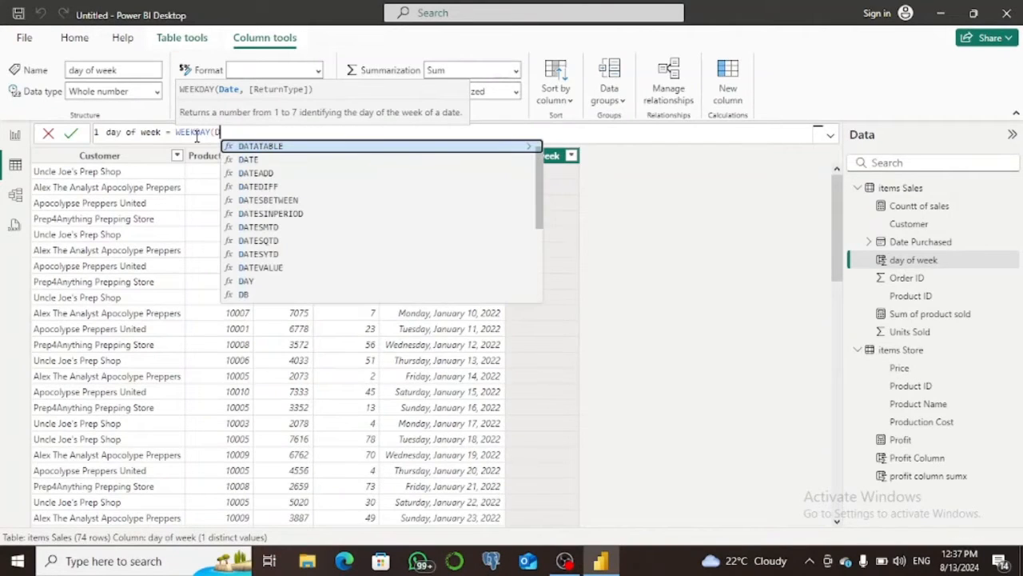
{"action": "key", "text": "BackSpace"}
{"action": "type", "text": "Dar"}
{"action": "key", "text": "BackSpace"}
{"action": "type", "text": "te pu"}
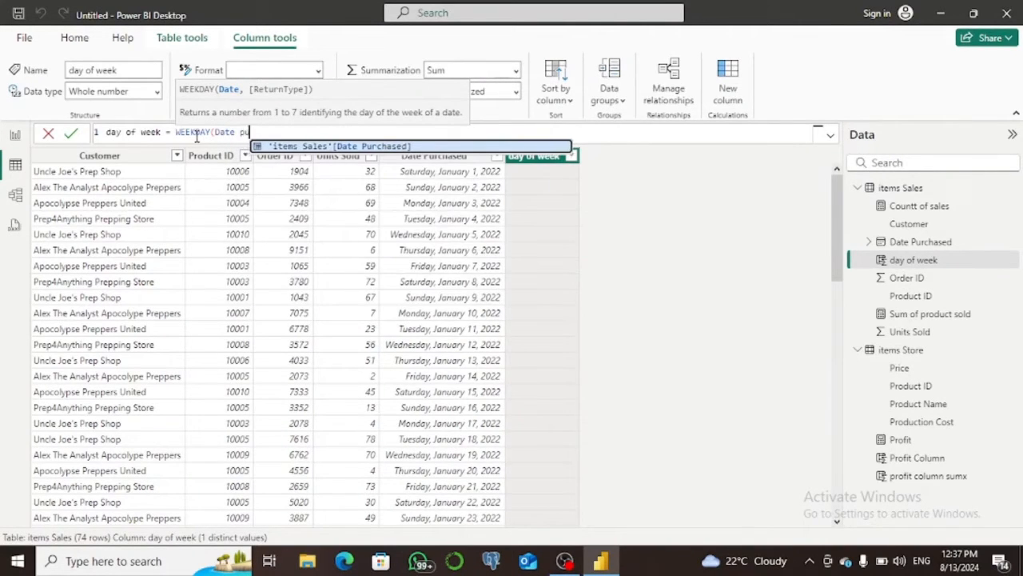
{"action": "key", "text": "Tab"}
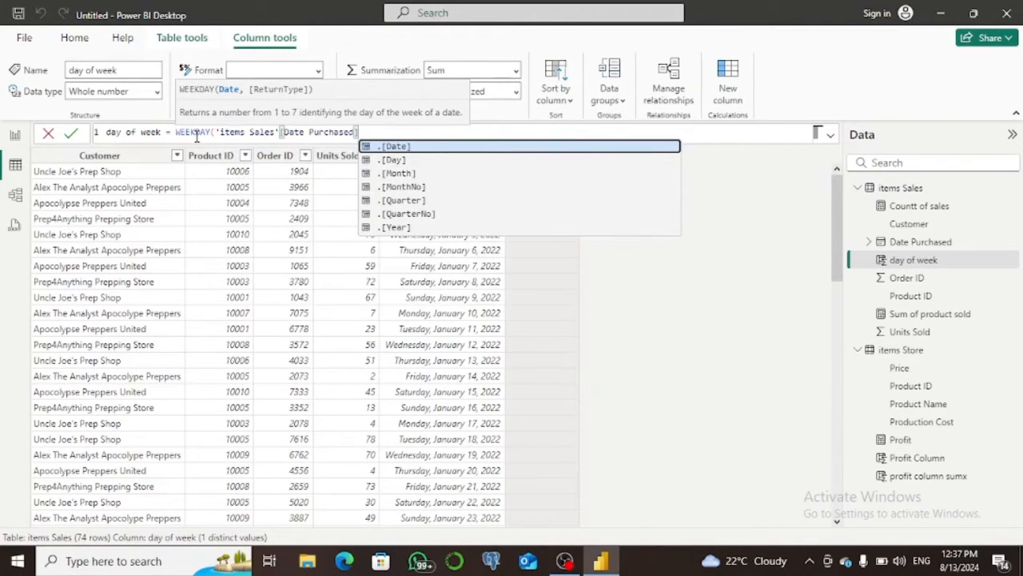
{"action": "type", "text": "],"}
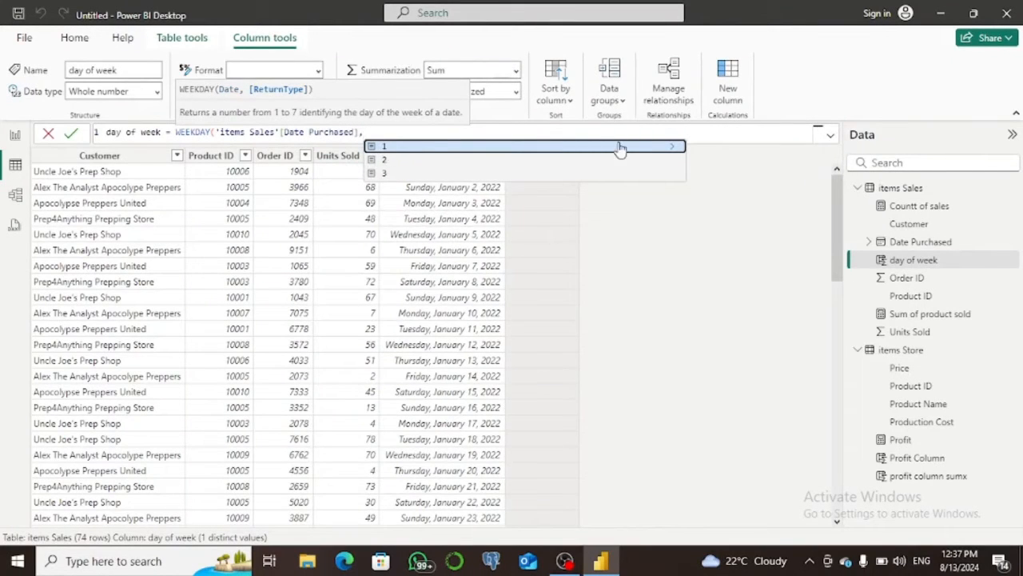
Review the WEEKDAY return types, choose 2 (Monday=1 through Sunday=7), close the function and commit the column.
{"action": "left_click", "coordinate": [677, 150]}
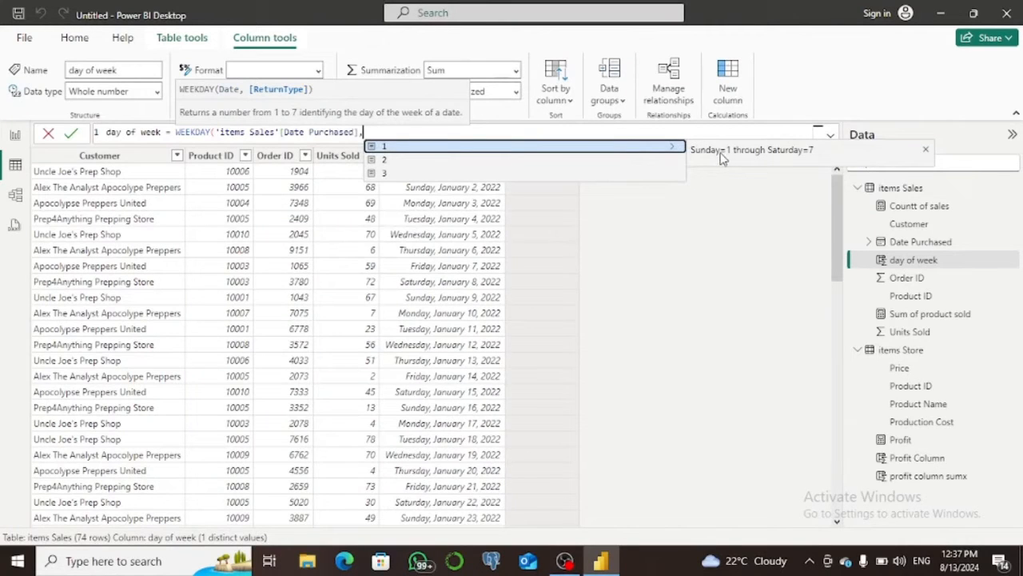
{"action": "left_click", "coordinate": [655, 163]}
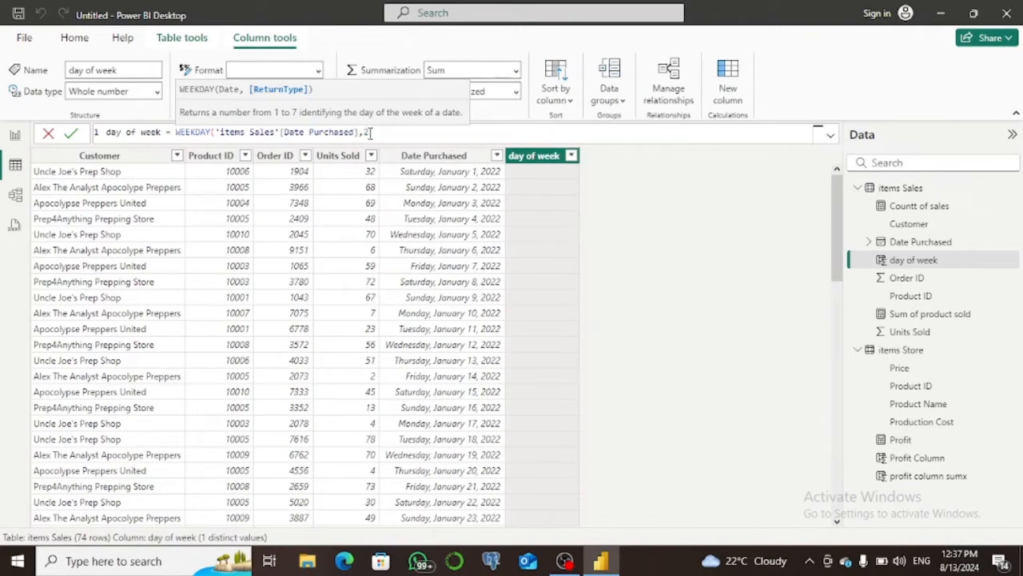
{"action": "key", "text": "BackSpace"}
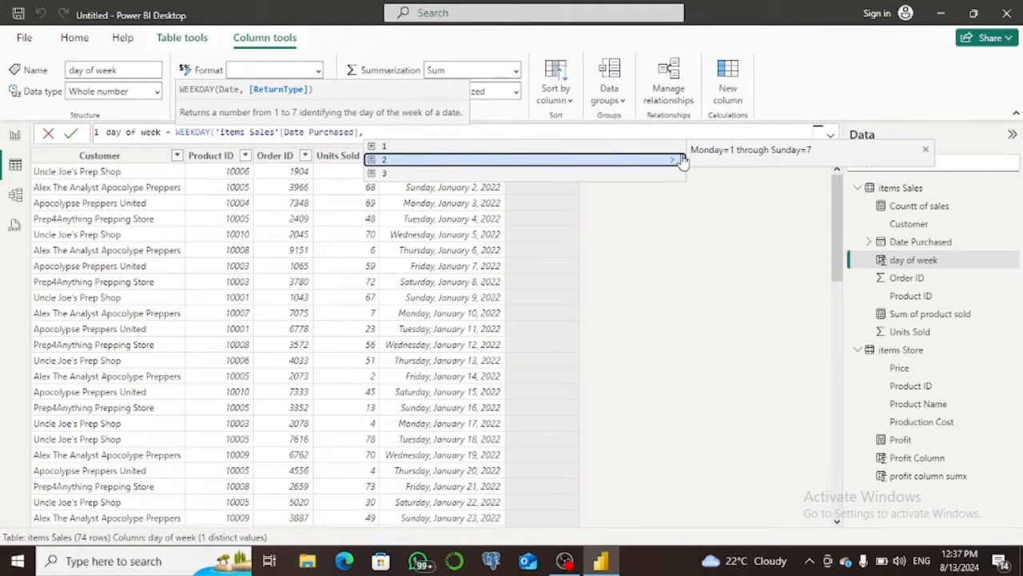
{"action": "key", "text": "Down"}
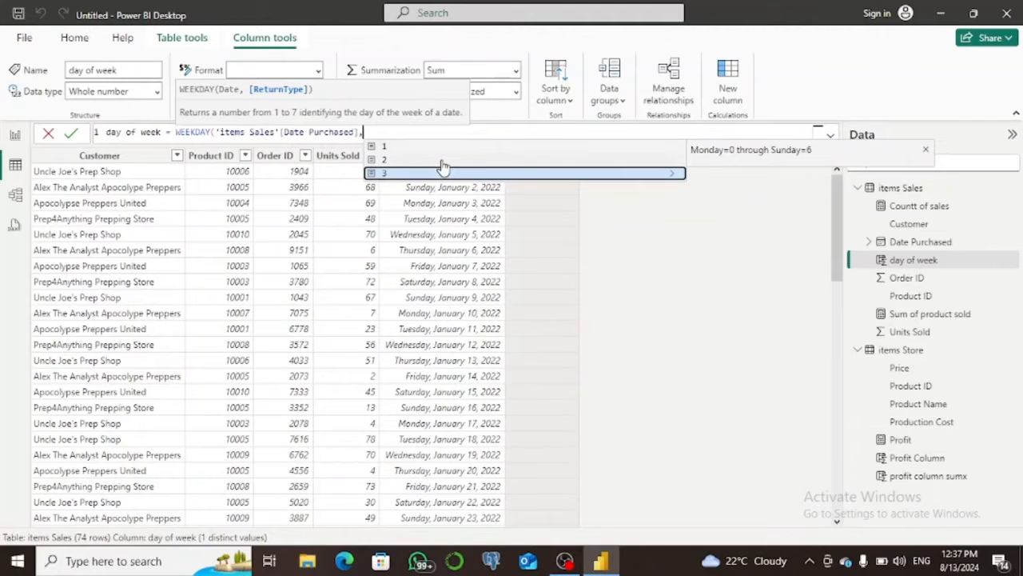
{"action": "key", "text": "Up"}
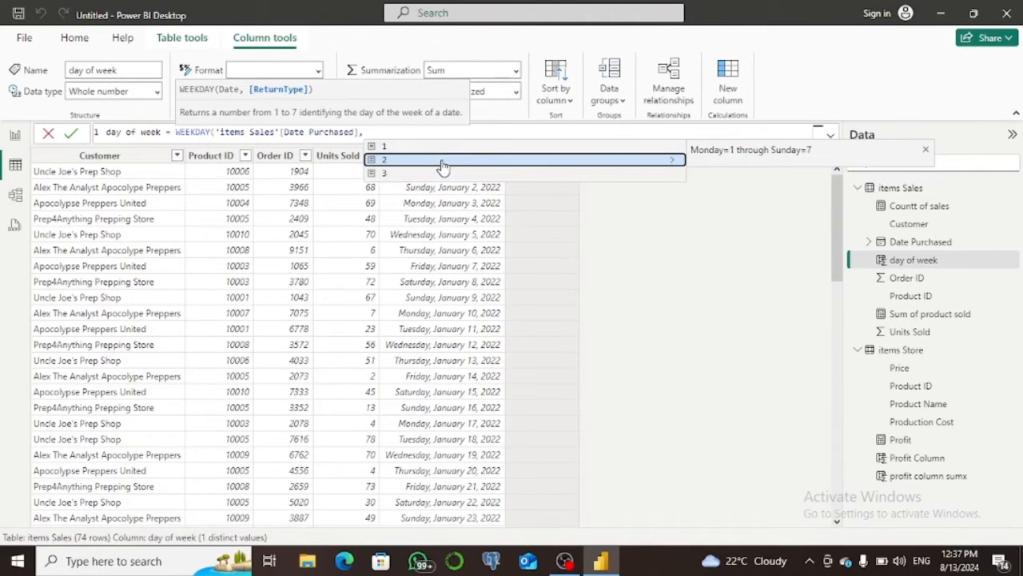
{"action": "left_click", "coordinate": [442, 160]}
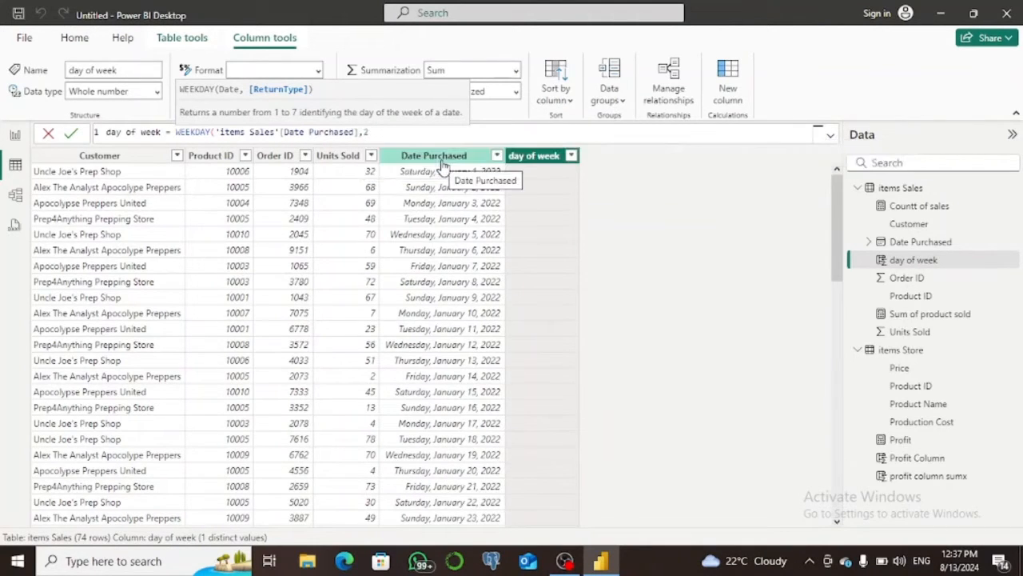
{"action": "type", "text": ")"}
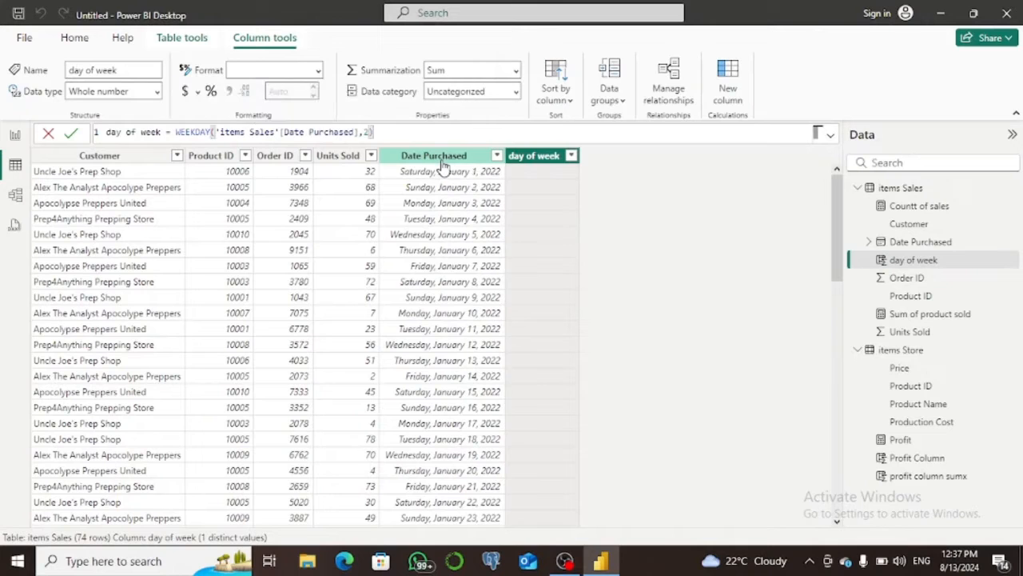
{"action": "left_click", "coordinate": [71, 135]}
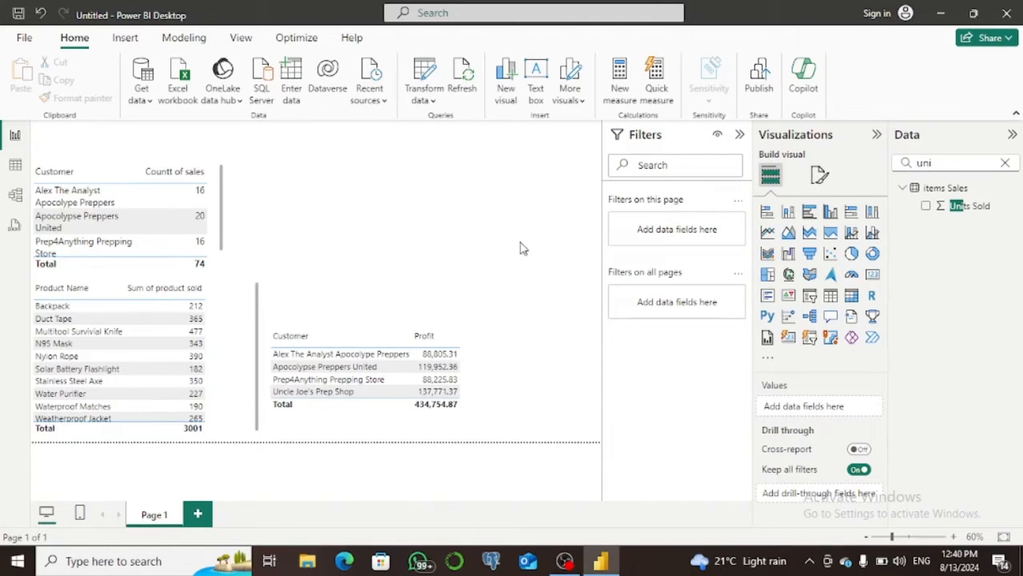
Add a stacked column chart to the report page and put Date Purchased on its X-axis.
{"action": "left_click", "coordinate": [788, 212]}
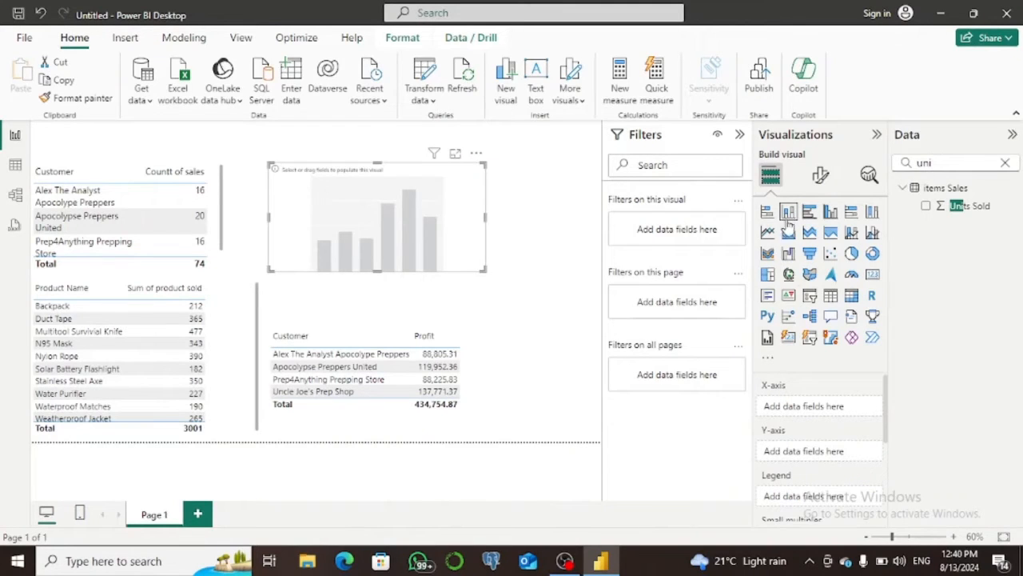
{"action": "left_click", "coordinate": [1006, 162]}
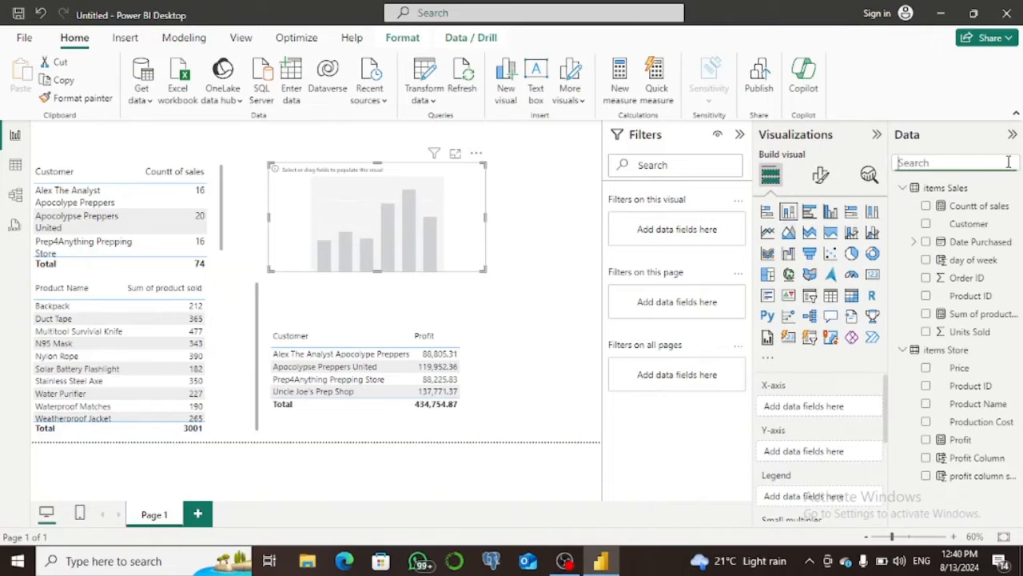
{"action": "left_click", "coordinate": [947, 163]}
{"action": "type", "text": "data"}
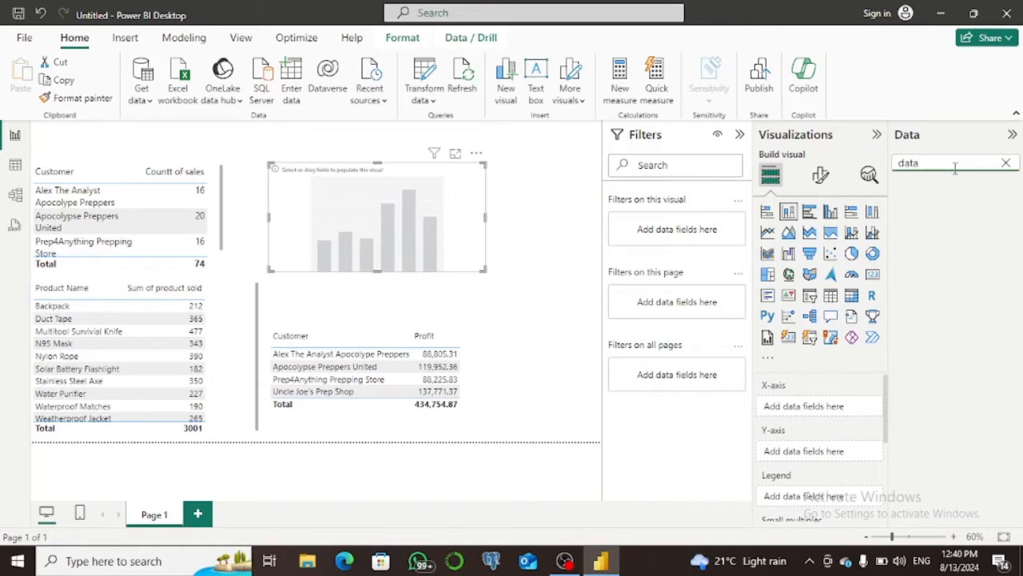
{"action": "left_click_drag", "start_coordinate": [979, 206], "coordinate": [816, 416]}
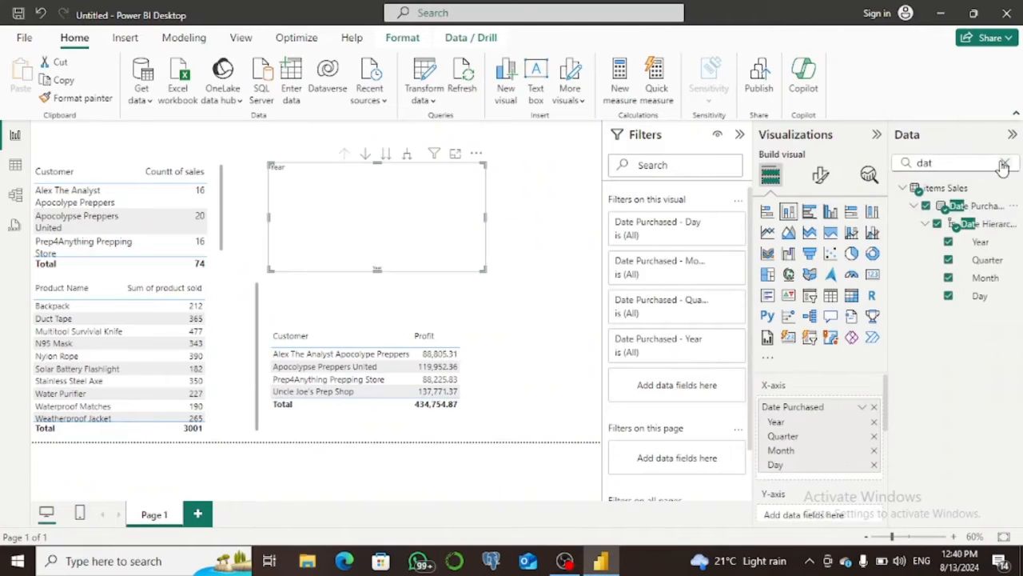
Find the Units Sold field and add it to the column chart's Y-axis.
{"action": "left_click", "coordinate": [1003, 164]}
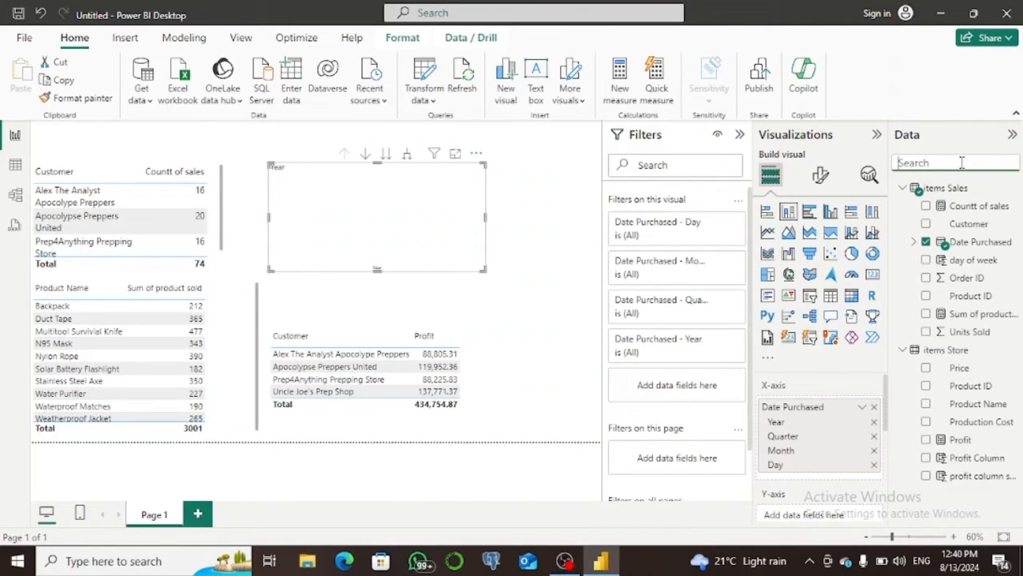
{"action": "left_click", "coordinate": [962, 162]}
{"action": "type", "text": "unit"}
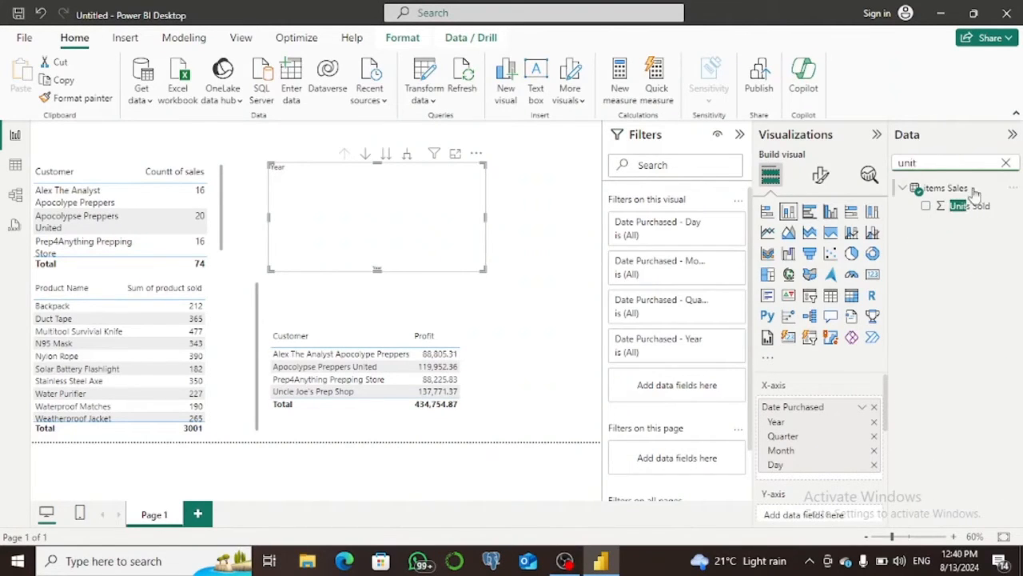
{"action": "left_click_drag", "start_coordinate": [971, 206], "coordinate": [840, 512]}
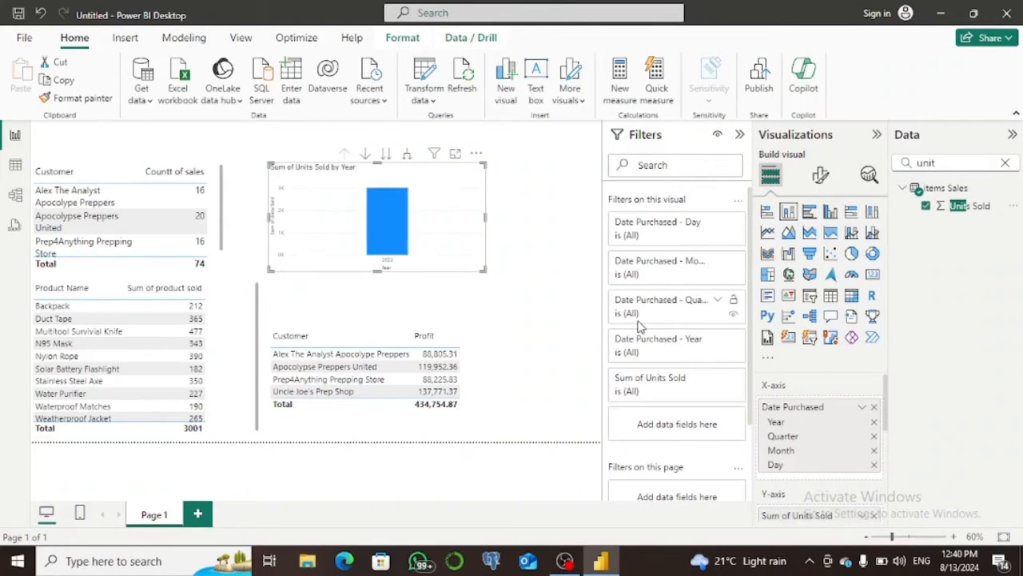
Widen the column chart and remove Year, Quarter and Month from its X-axis date hierarchy, leaving only Day.
{"action": "left_click_drag", "start_coordinate": [483, 270], "coordinate": [522, 270]}
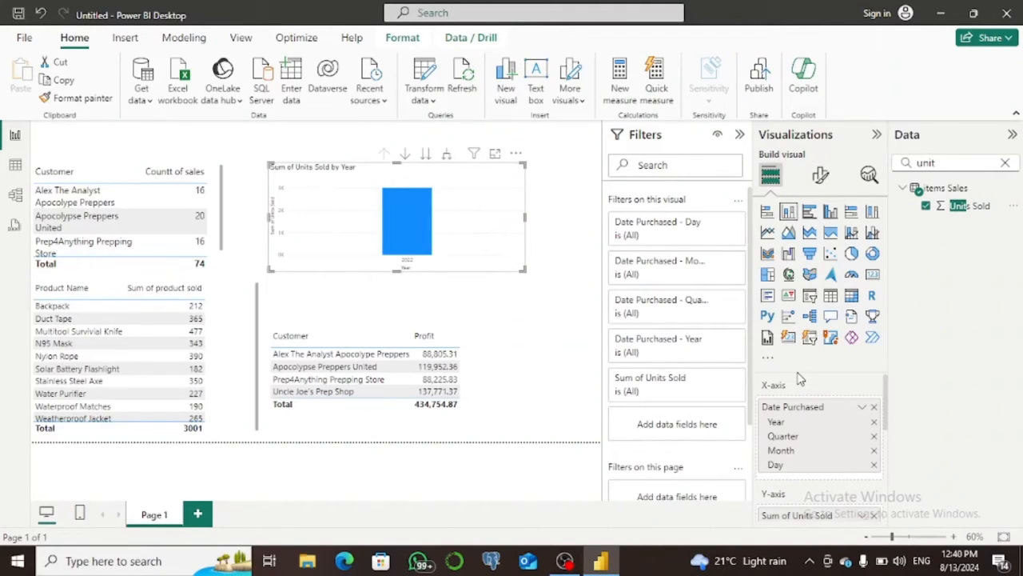
{"action": "left_click", "coordinate": [875, 423]}
{"action": "left_click", "coordinate": [875, 424]}
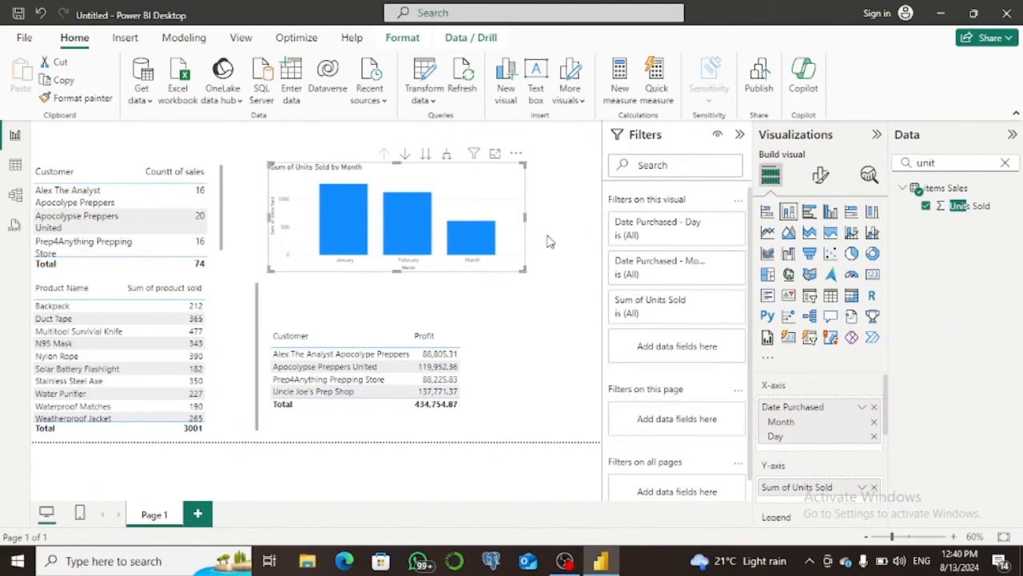
{"action": "left_click_drag", "start_coordinate": [524, 216], "coordinate": [587, 213]}
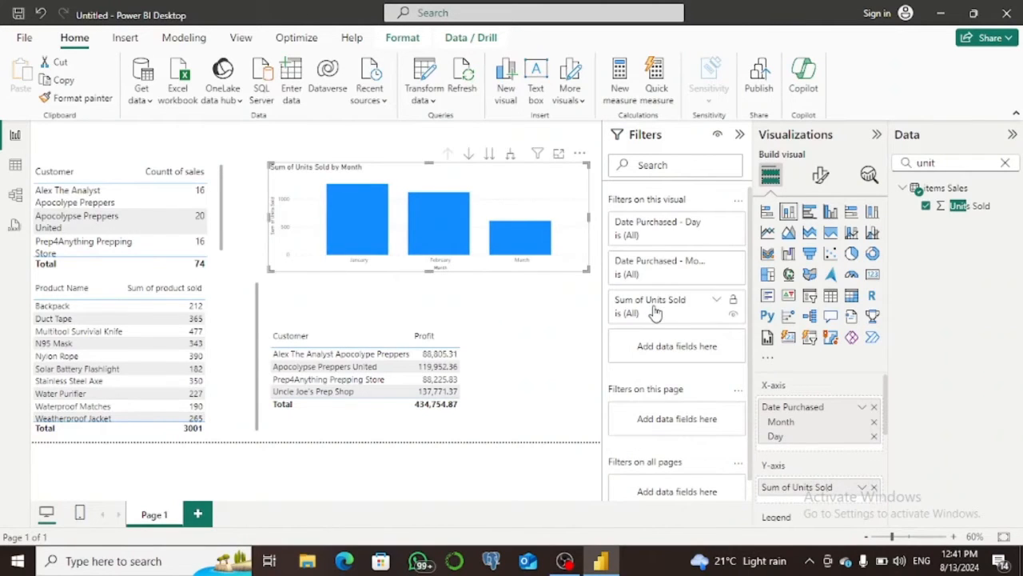
{"action": "left_click", "coordinate": [874, 423]}
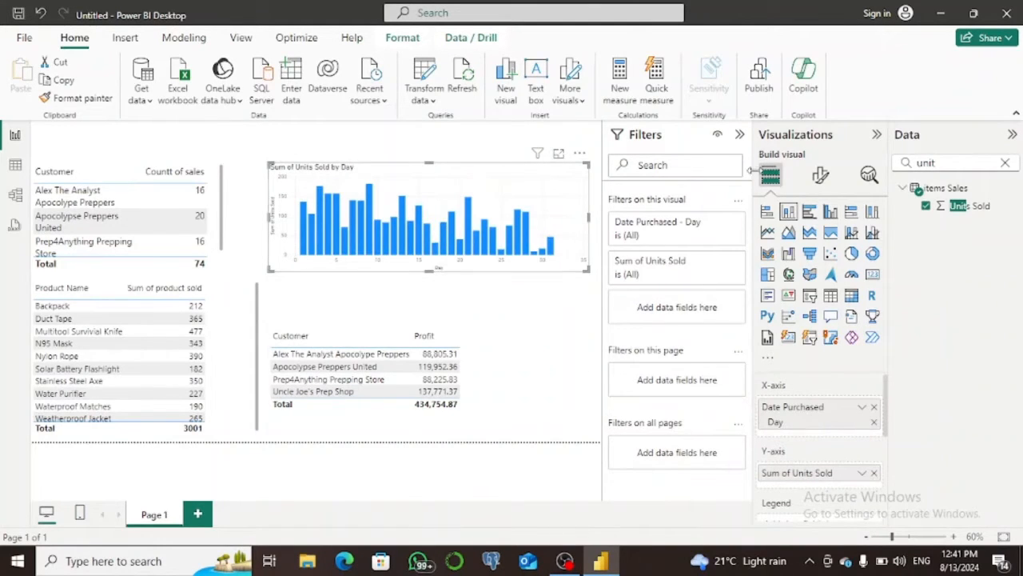
Collapse the Filters pane, then move the units-by-day chart up and the customer profit table down to free space between them.
{"action": "left_click", "coordinate": [739, 134]}
{"action": "left_click_drag", "start_coordinate": [560, 186], "coordinate": [555, 151]}
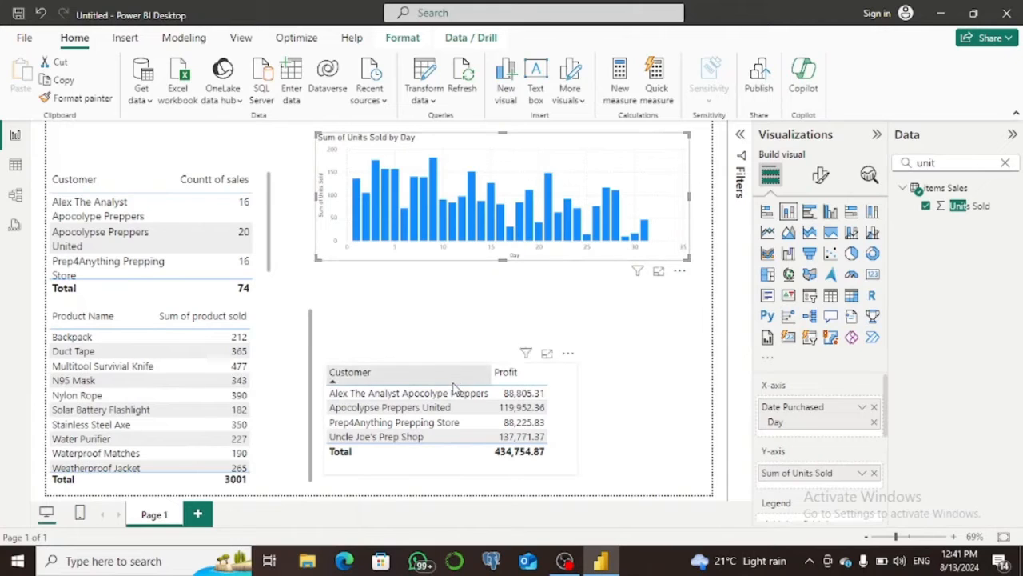
{"action": "left_click_drag", "start_coordinate": [482, 394], "coordinate": [482, 408]}
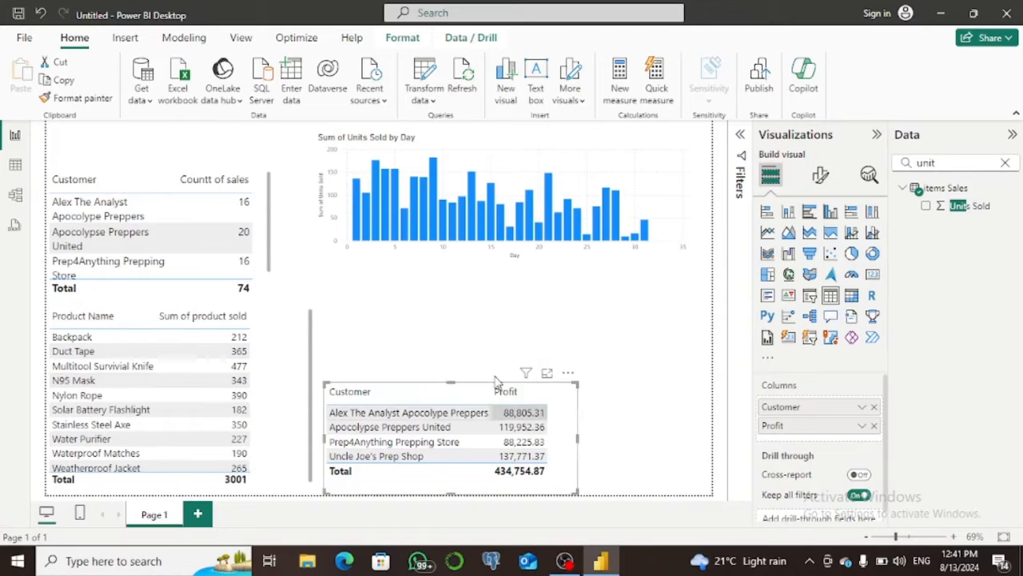
Add a second stacked column chart to the page with a single Units Sold field on its Y-axis.
{"action": "left_click", "coordinate": [788, 212]}
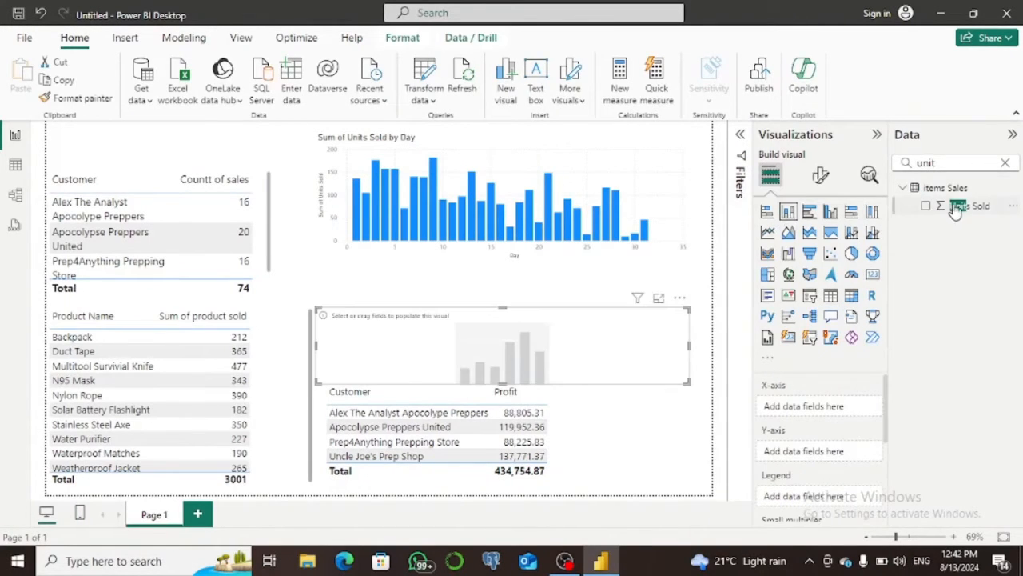
{"action": "left_click", "coordinate": [927, 207]}
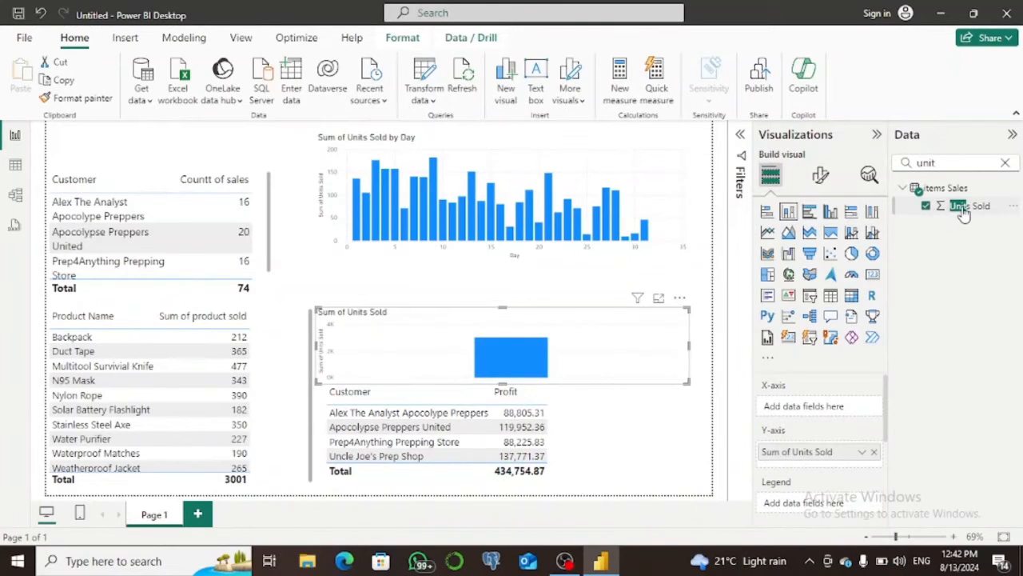
{"action": "left_click_drag", "start_coordinate": [956, 209], "coordinate": [837, 454]}
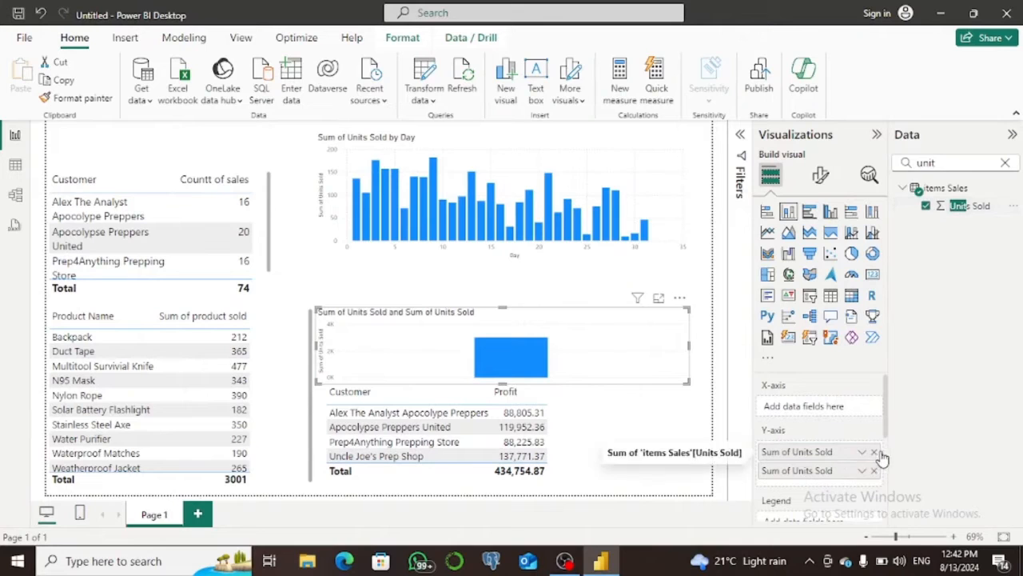
{"action": "left_click", "coordinate": [874, 451]}
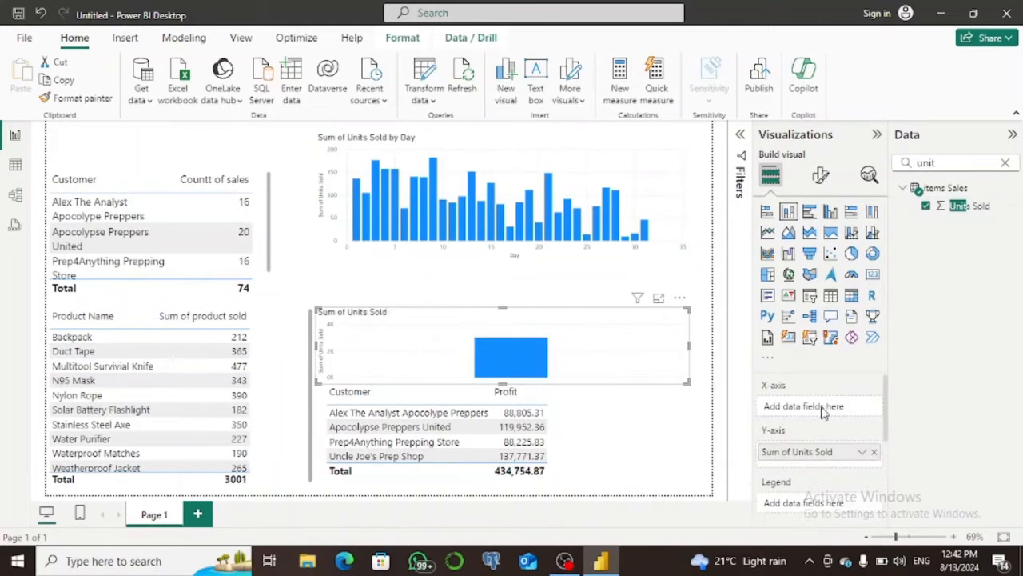
Find the day of week field, put it on the new chart's X-axis, and make the chart taller.
{"action": "left_click", "coordinate": [1006, 163]}
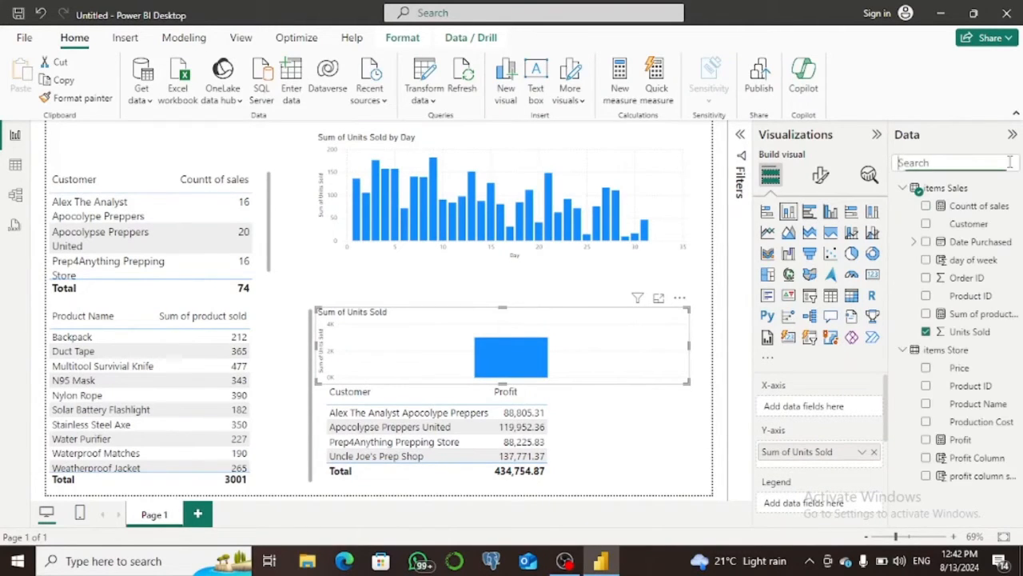
{"action": "type", "text": "da"}
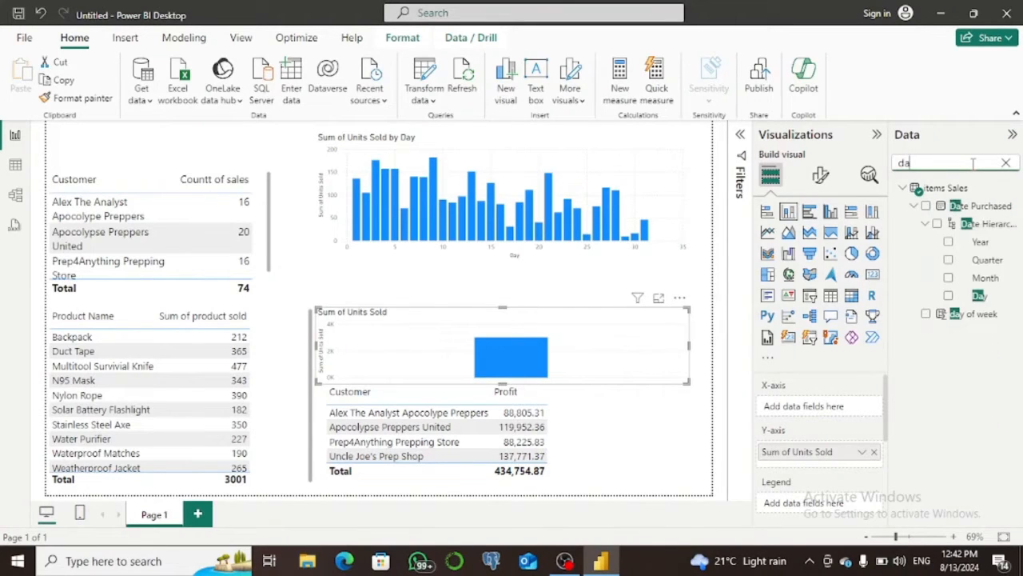
{"action": "left_click", "coordinate": [926, 313]}
{"action": "left_click_drag", "start_coordinate": [819, 479], "coordinate": [824, 416]}
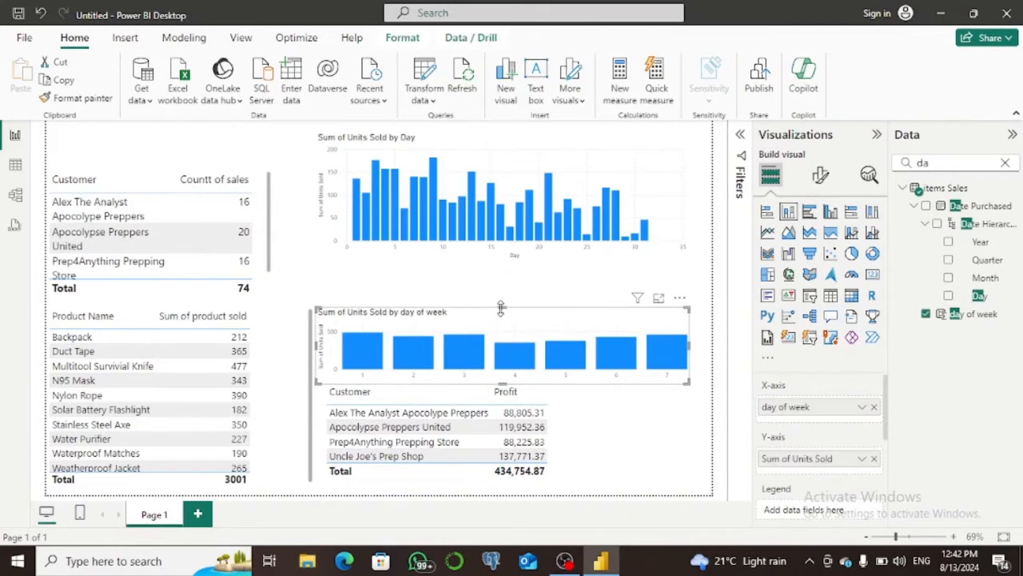
{"action": "left_click_drag", "start_coordinate": [502, 308], "coordinate": [500, 262]}
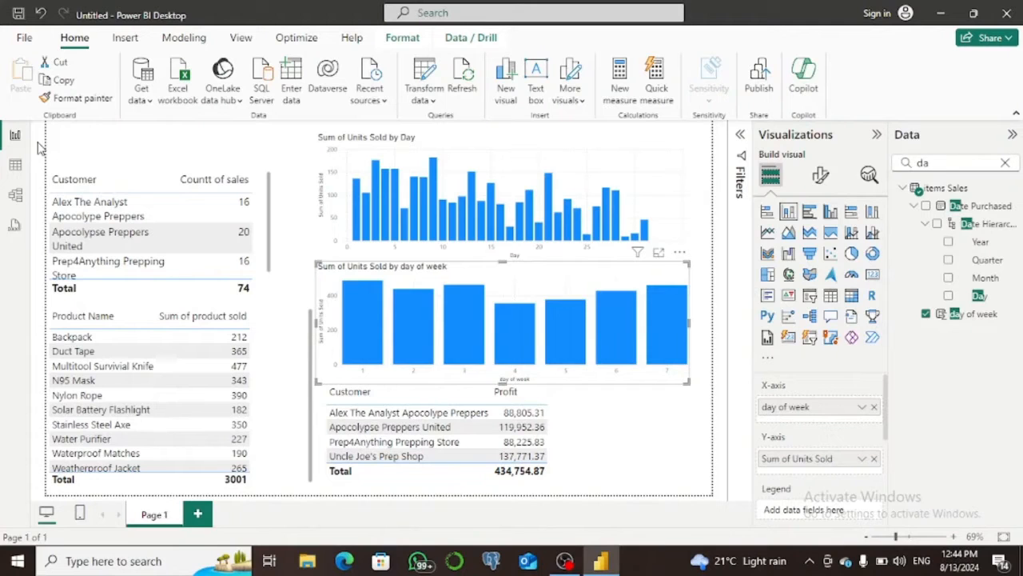
Create a calculated column named order site in the items Sales table, starting an IF function on 'items Sales'[Units Sold].
{"action": "left_click", "coordinate": [14, 165]}
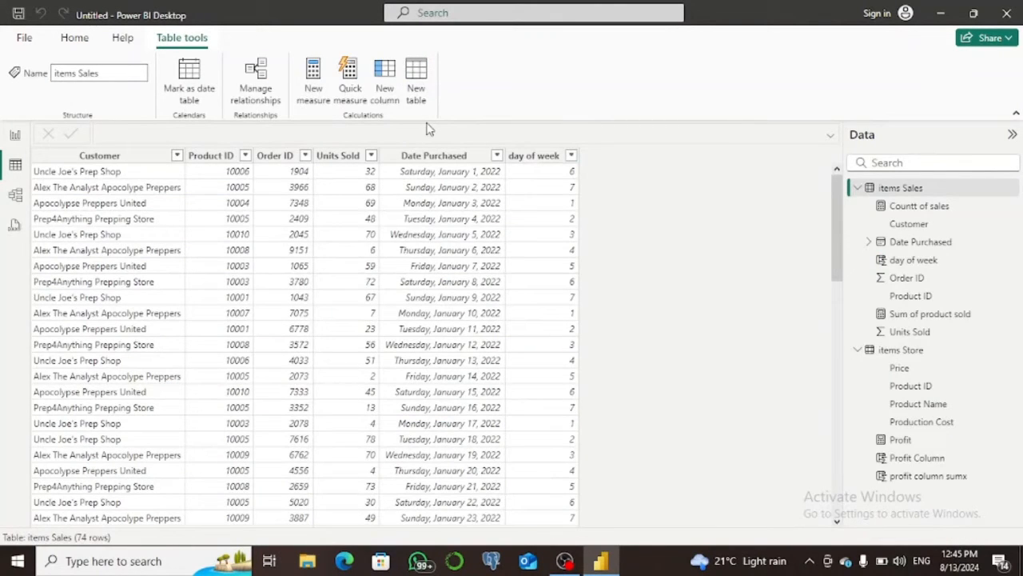
{"action": "left_click", "coordinate": [392, 73]}
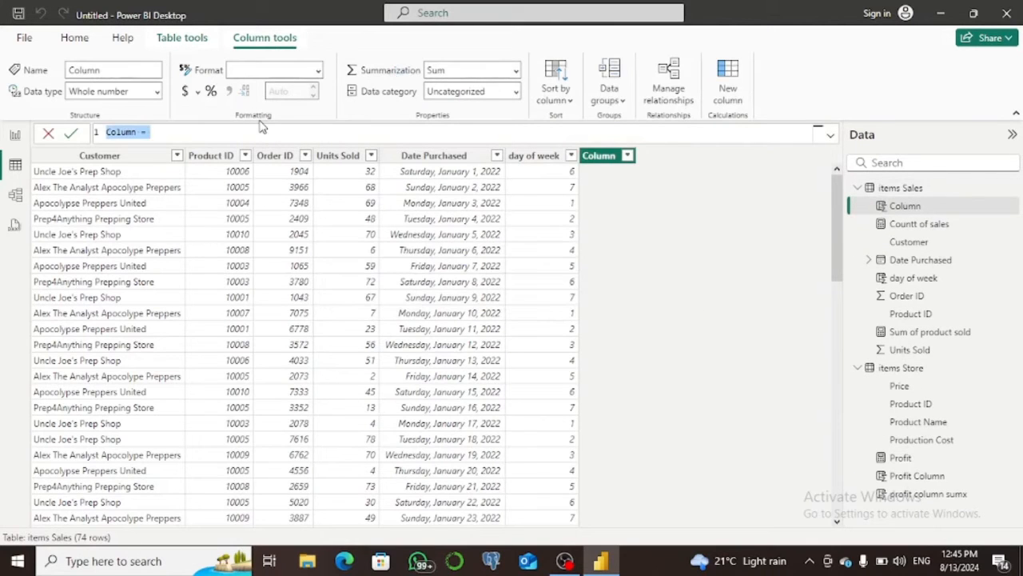
{"action": "type", "text": "or"}
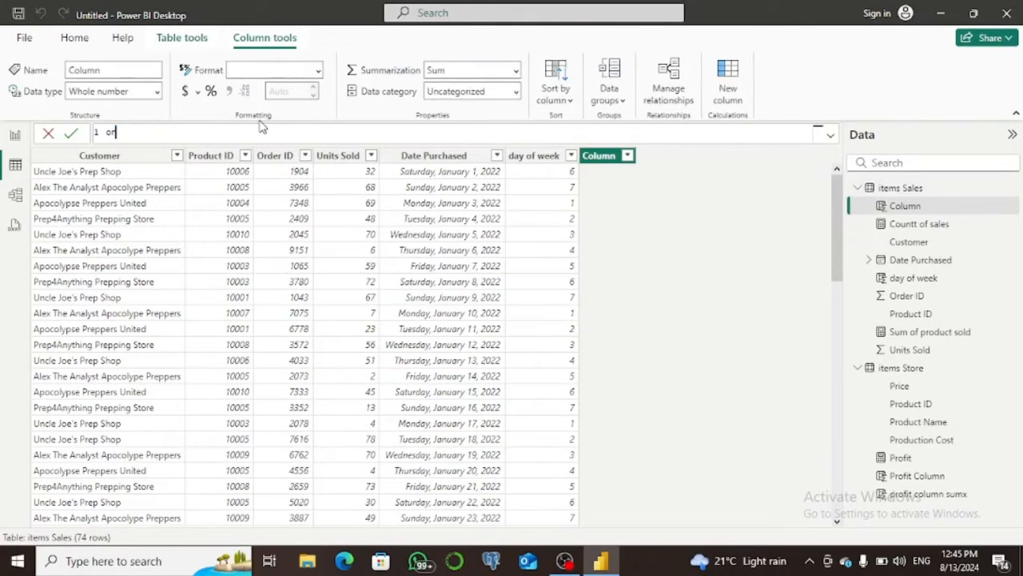
{"action": "type", "text": "der site="}
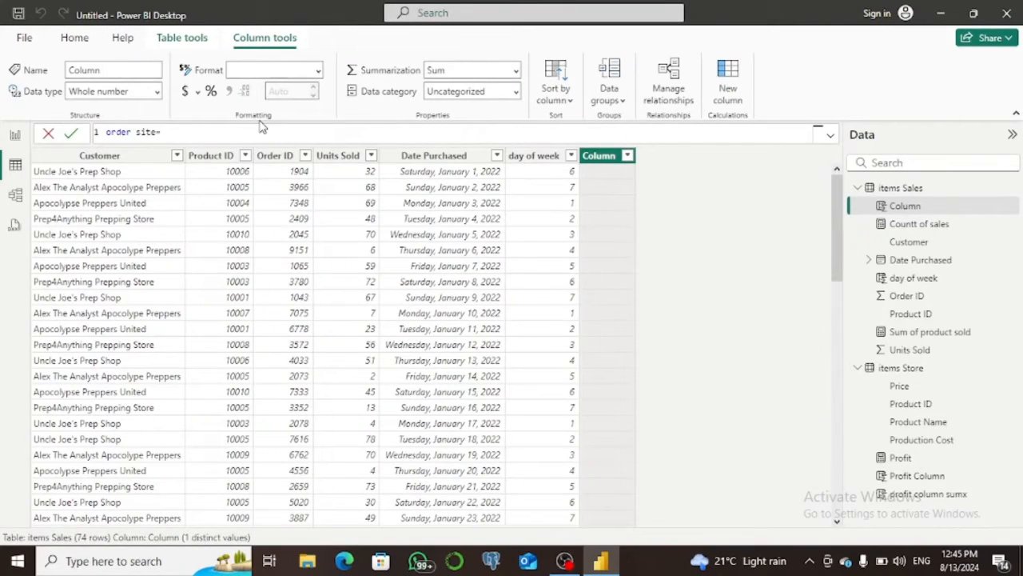
{"action": "type", "text": "if("}
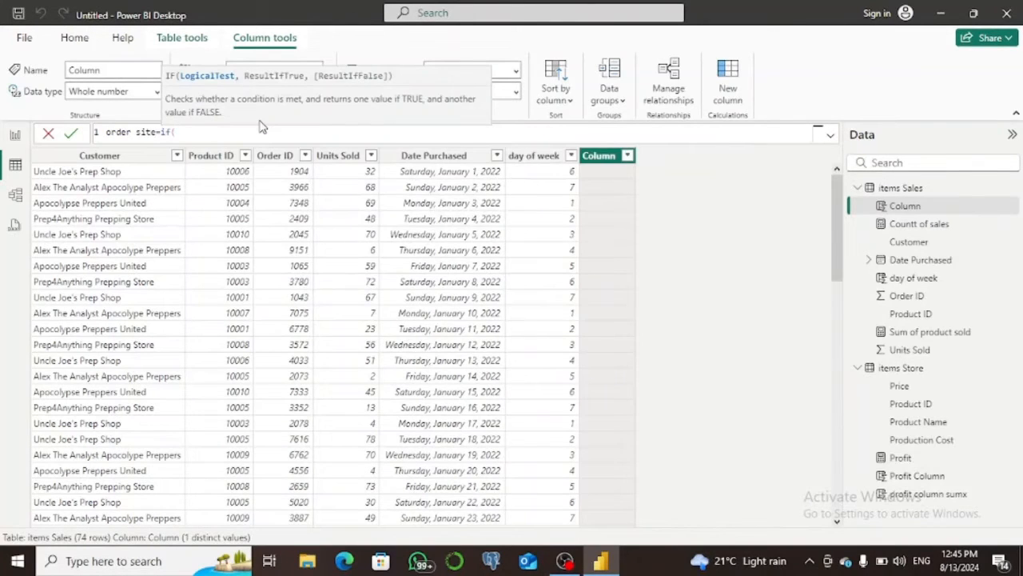
{"action": "type", "text": "u"}
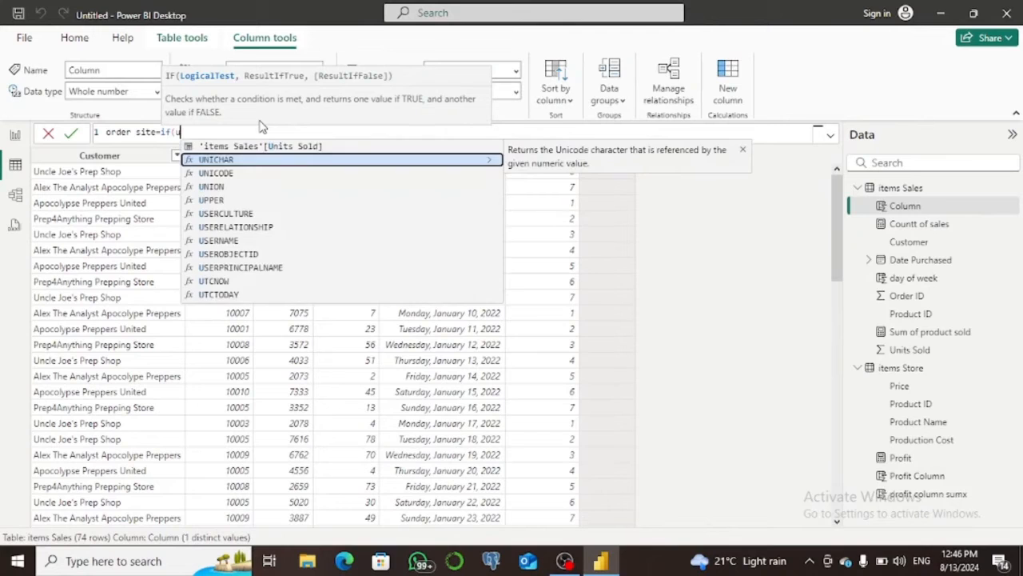
{"action": "type", "text": "nit"}
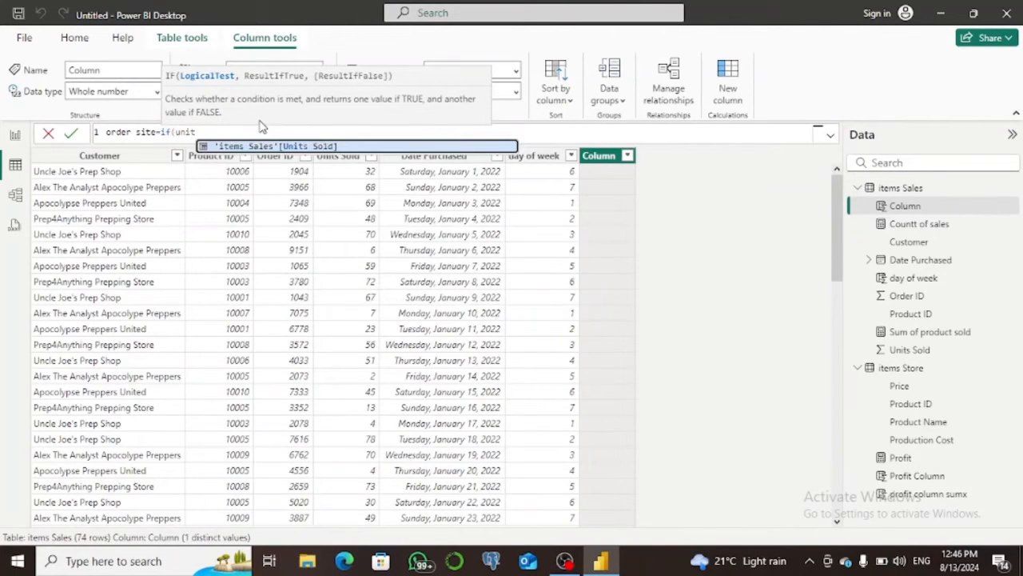
{"action": "key", "text": "Tab"}
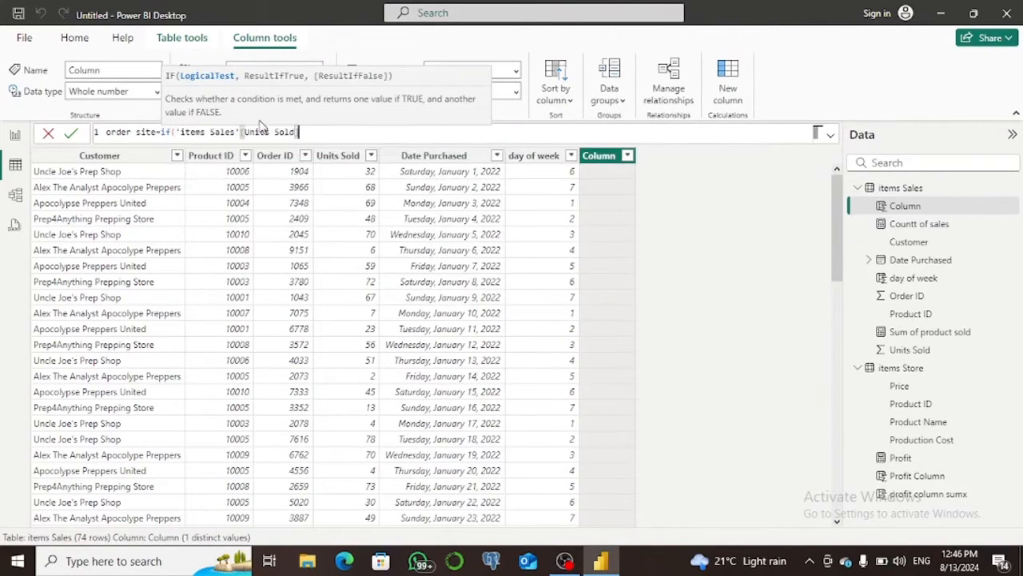
Complete the IF condition as greater than 25 and give "big order" as the true result.
{"action": "type", "text": ">25,\"bi"}
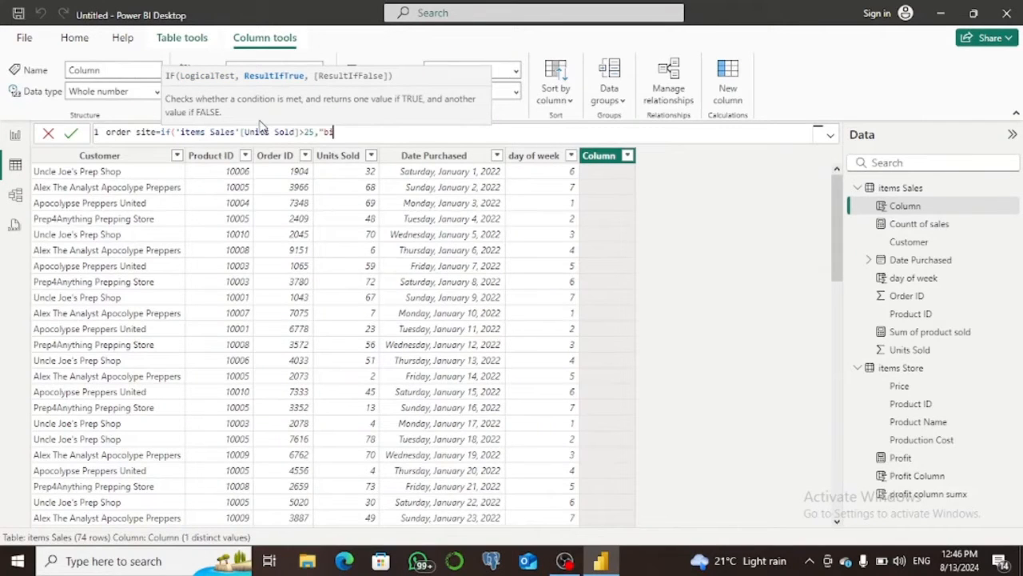
{"action": "type", "text": "g order\","}
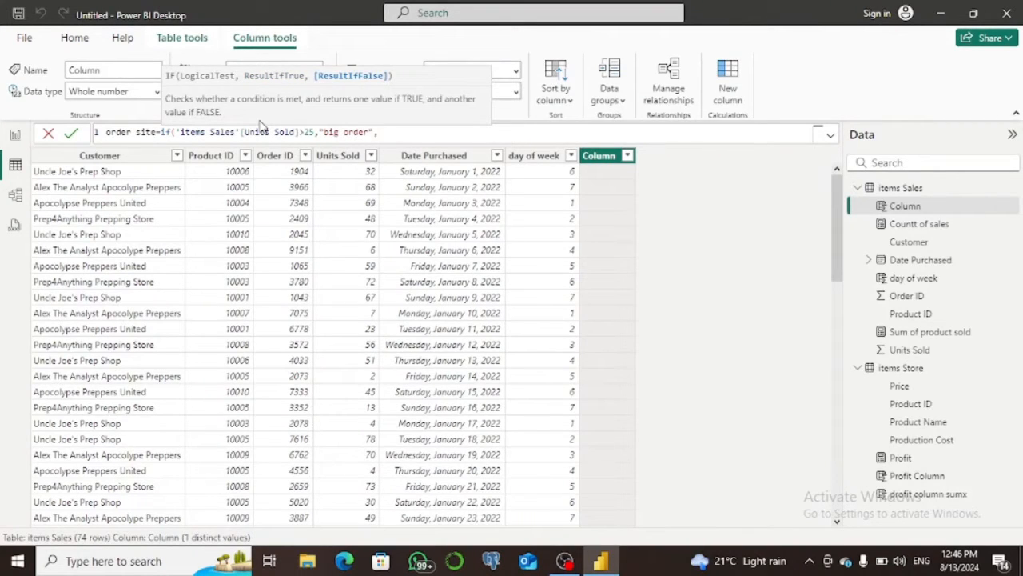
{"action": "type", "text": "\"small order"}
Give "small order" as the IF function's false result, close the function and commit the column.
{"action": "type", "text": "\")"}
{"action": "left_click", "coordinate": [71, 133]}
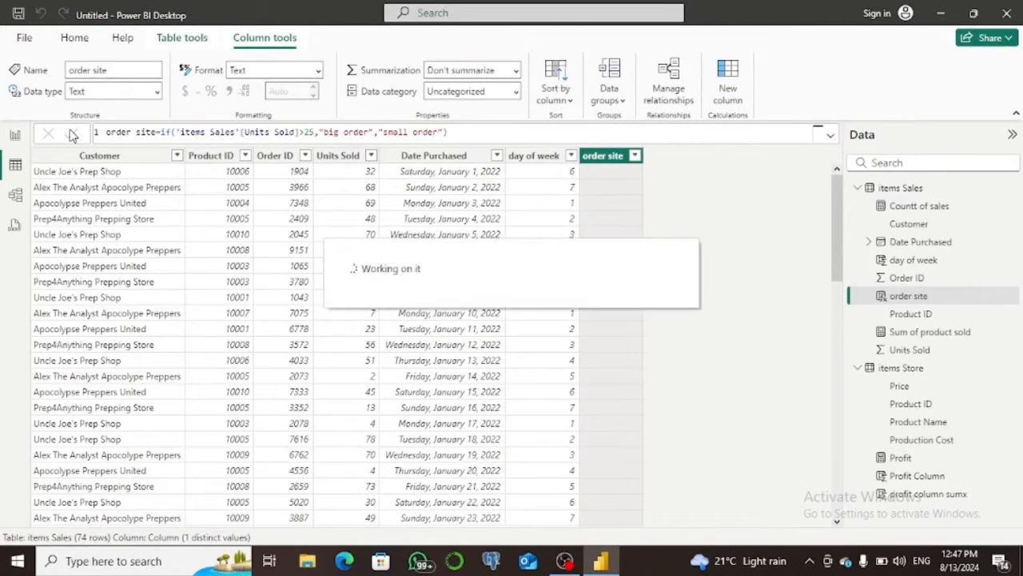
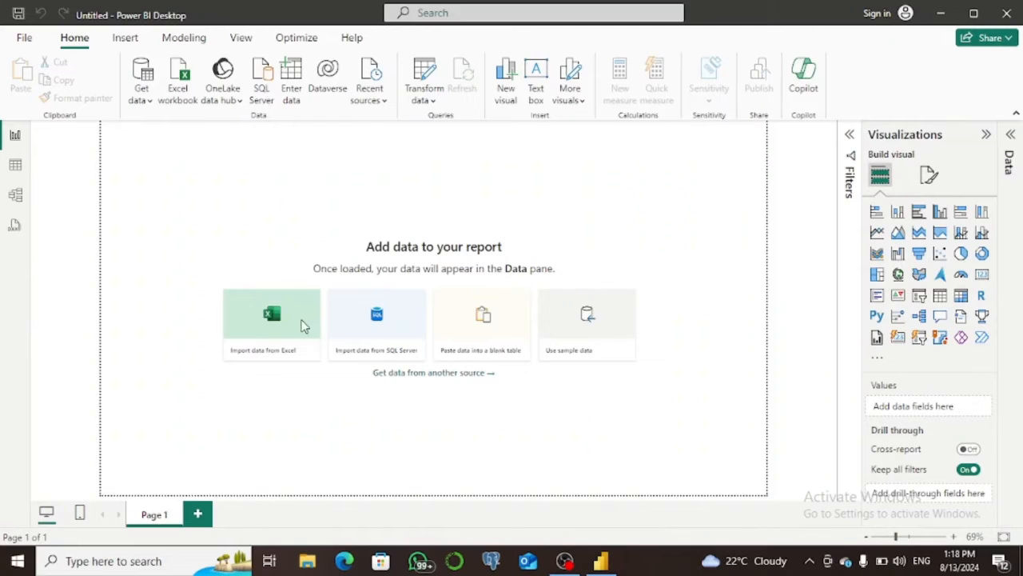
Import the item Sales and Purchase Tracker tables from the item - Drill Down.xlsx workbook and dismiss the leftover file dialog.
{"action": "left_click", "coordinate": [304, 325]}
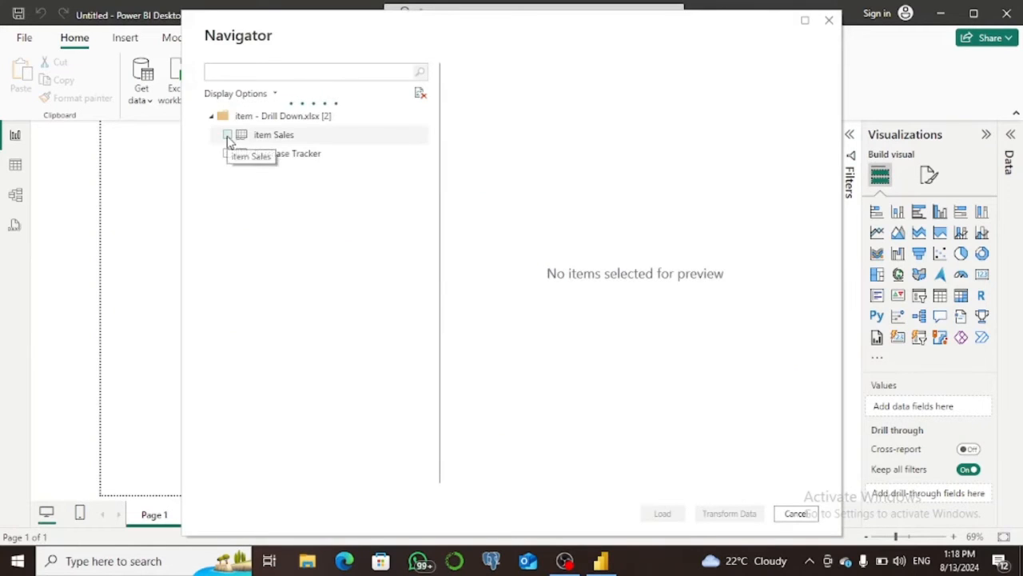
{"action": "left_click", "coordinate": [228, 136]}
{"action": "left_click", "coordinate": [228, 153]}
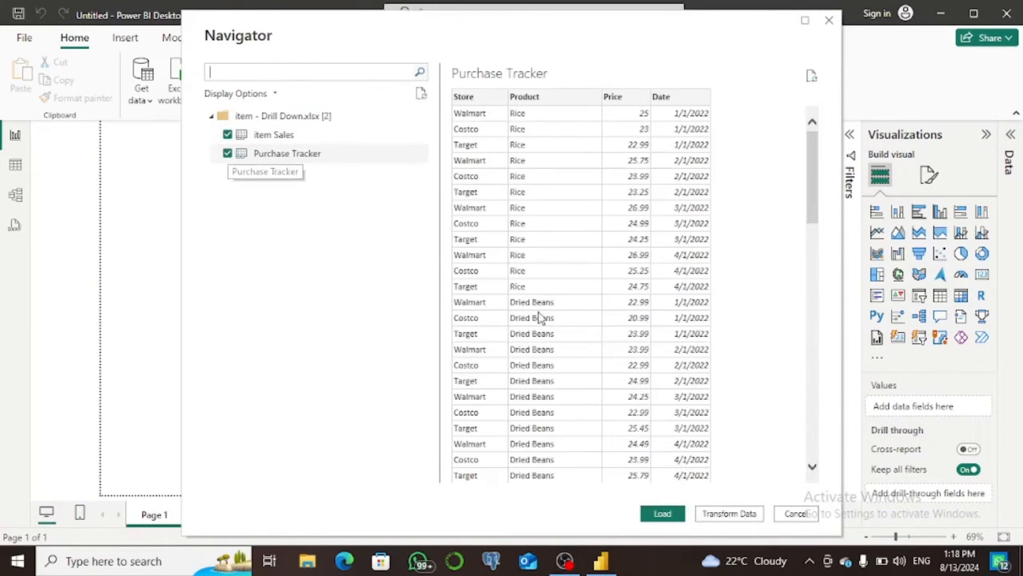
{"action": "left_click", "coordinate": [664, 514]}
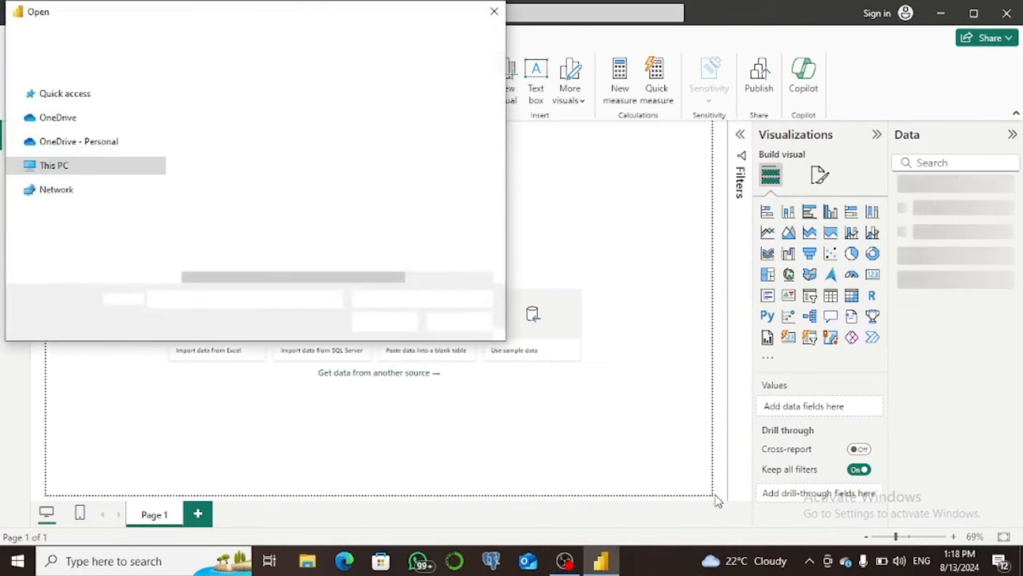
{"action": "left_click", "coordinate": [494, 13]}
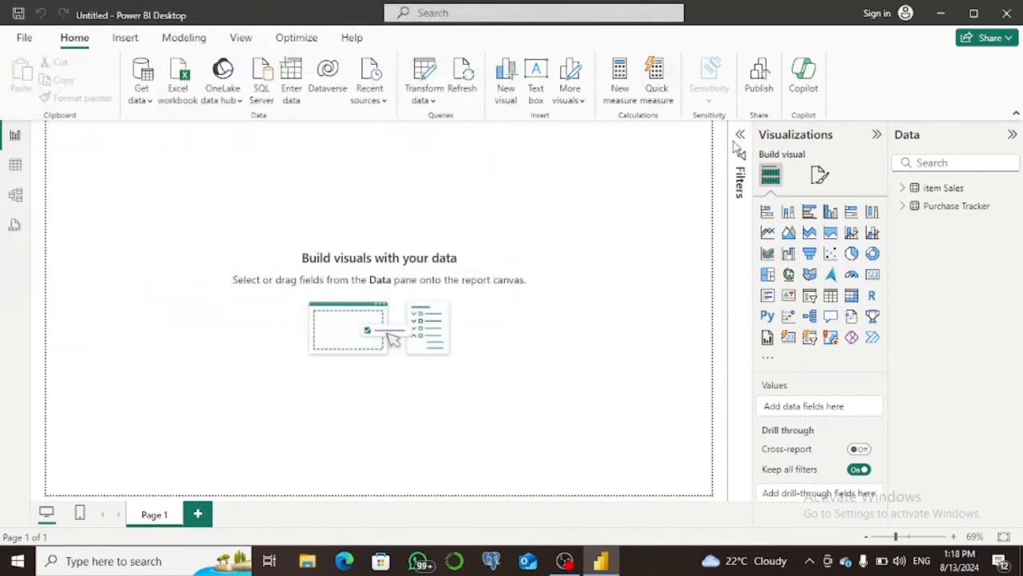
Build a stacked column chart with Store on the X-axis and Price on the Y-axis from Purchase Tracker, and enlarge it.
{"action": "left_click", "coordinate": [904, 187]}
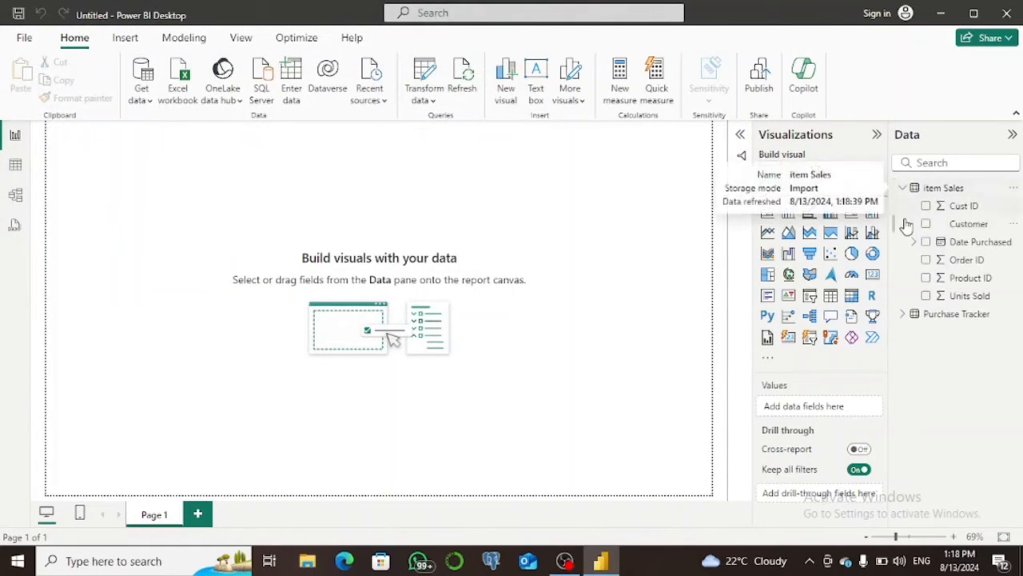
{"action": "left_click", "coordinate": [904, 315]}
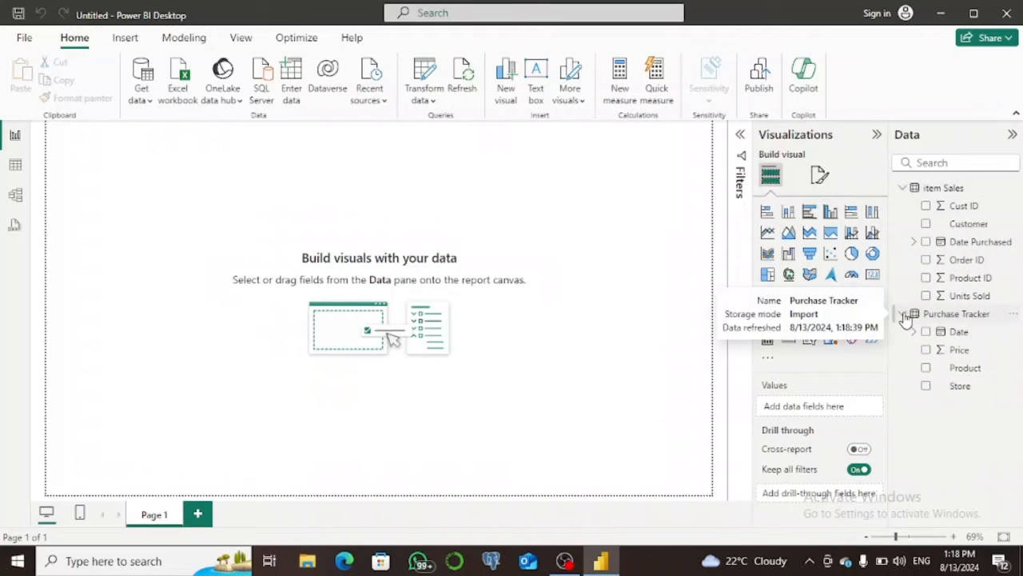
{"action": "left_click", "coordinate": [788, 211]}
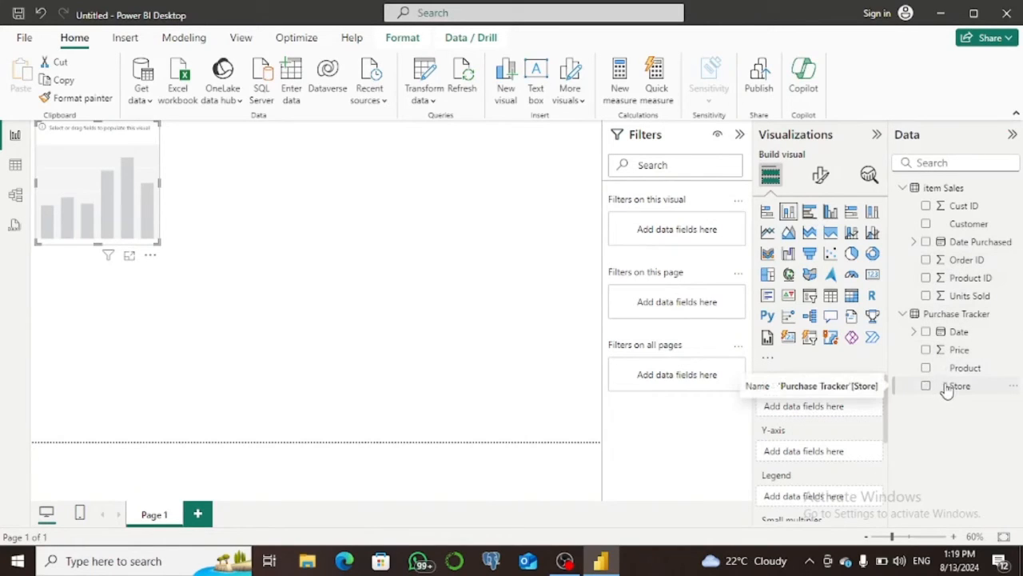
{"action": "left_click_drag", "start_coordinate": [947, 388], "coordinate": [815, 392]}
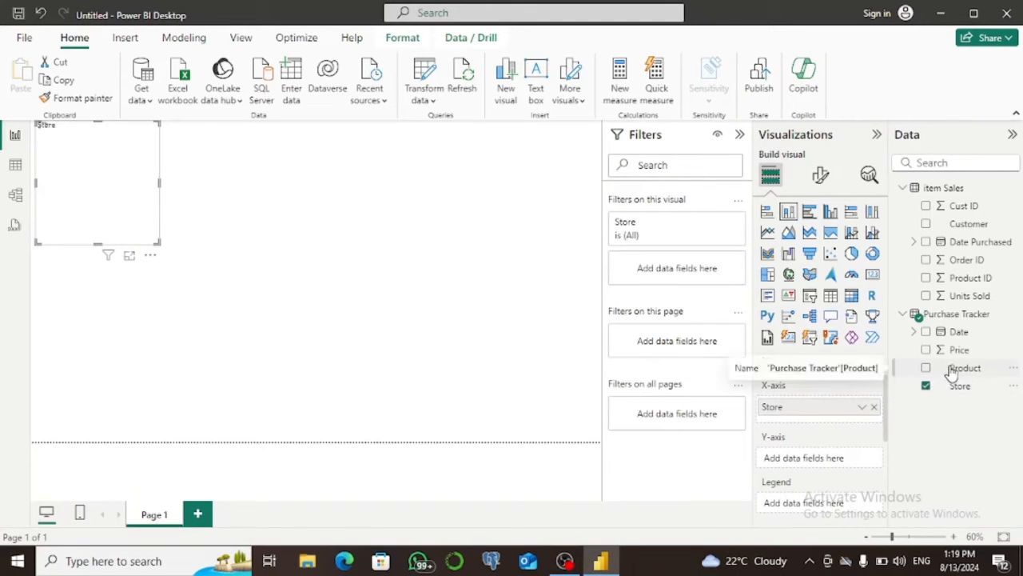
{"action": "left_click_drag", "start_coordinate": [942, 354], "coordinate": [836, 458]}
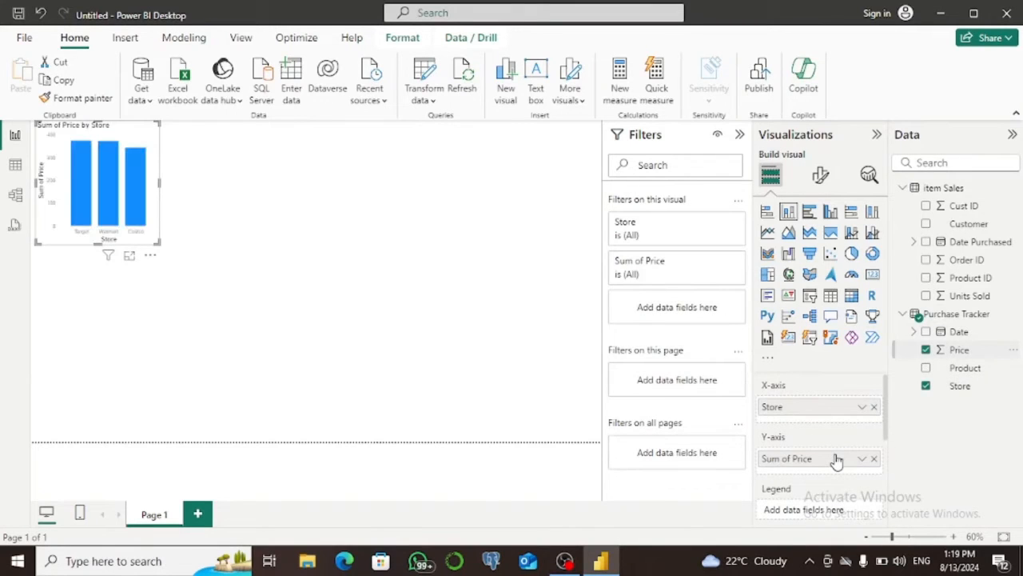
{"action": "left_click_drag", "start_coordinate": [159, 245], "coordinate": [254, 298]}
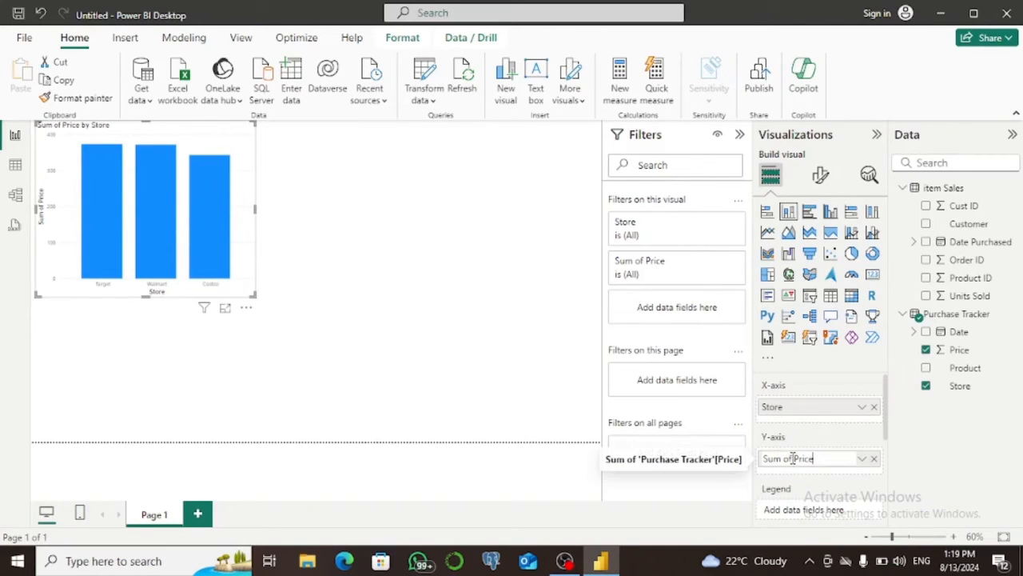
Rename the chart's Y-axis field to Price and use Store as the legend so each column gets its own colour.
{"action": "left_click_drag", "start_coordinate": [792, 458], "coordinate": [763, 458]}
{"action": "key", "text": "BackSpace"}
{"action": "key", "text": "Return"}
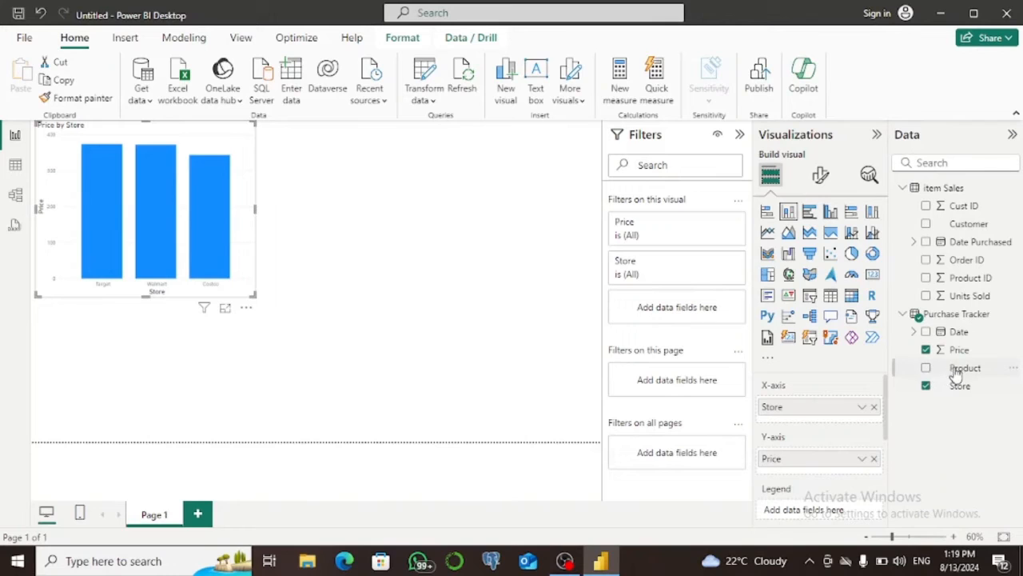
{"action": "left_click_drag", "start_coordinate": [958, 385], "coordinate": [844, 509]}
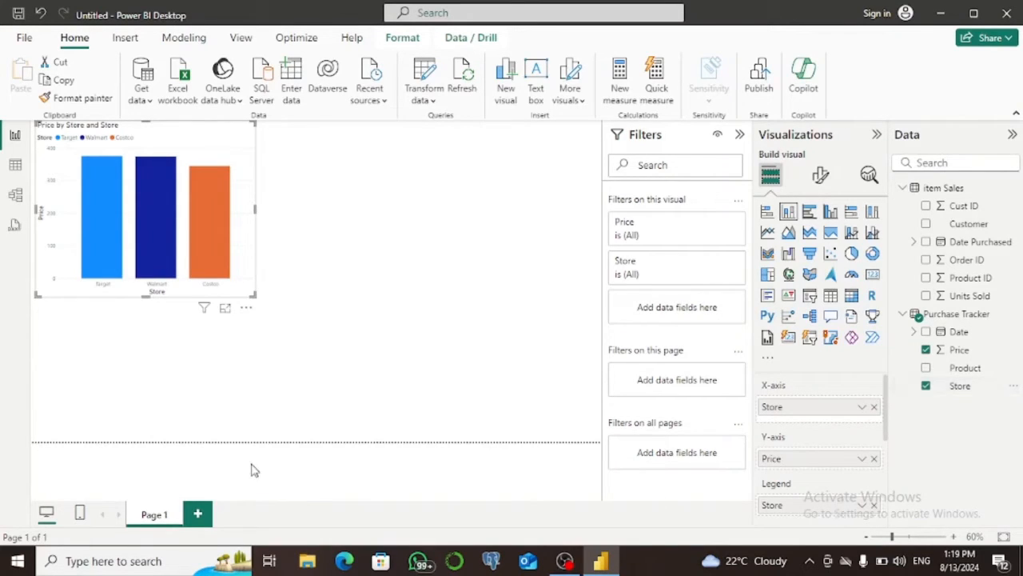
Add Product beneath Store on the column chart's X-axis and drill the chart up to the store level.
{"action": "mouse_move", "coordinate": [108, 236]}
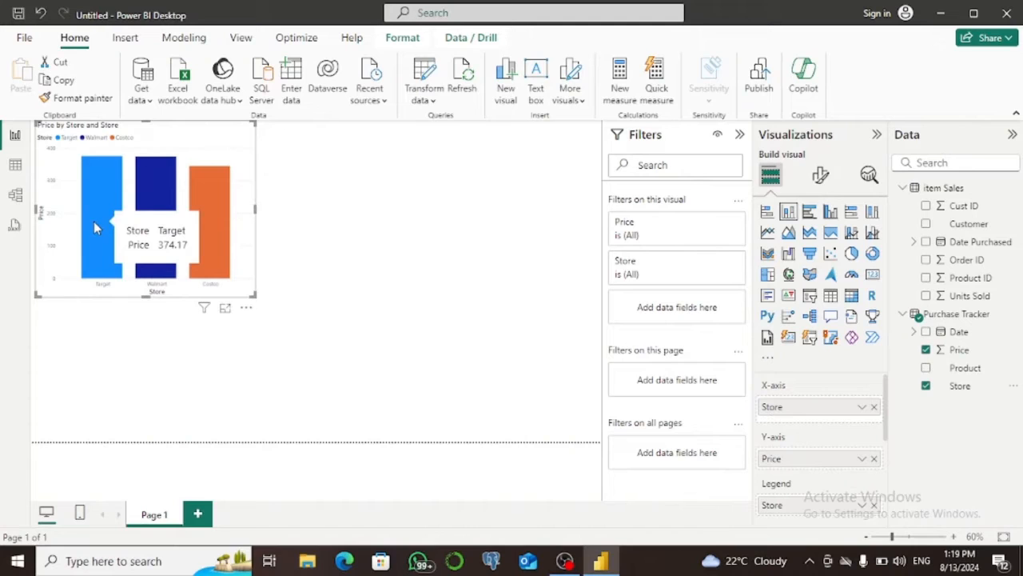
{"action": "mouse_move", "coordinate": [141, 217]}
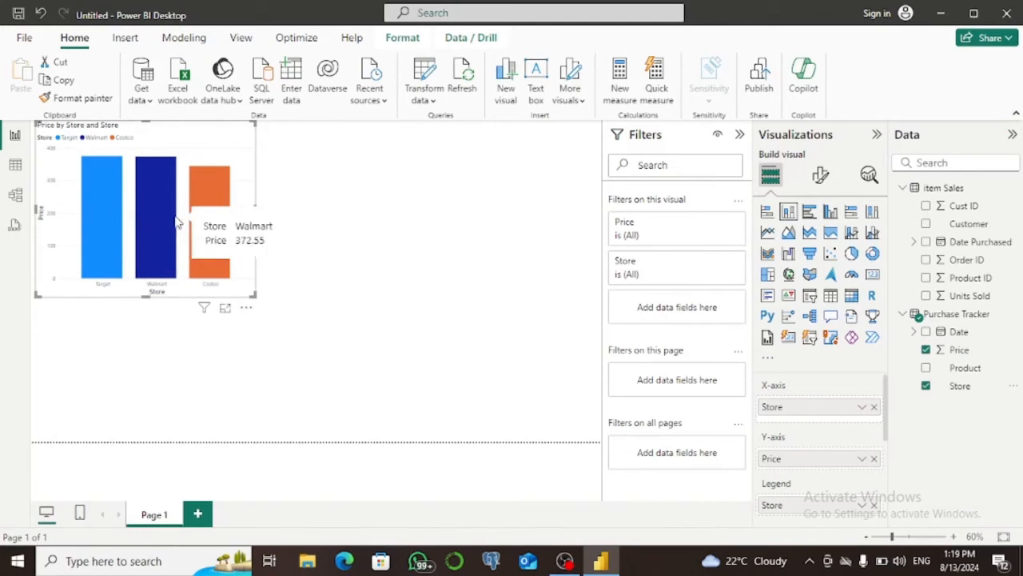
{"action": "mouse_move", "coordinate": [208, 216]}
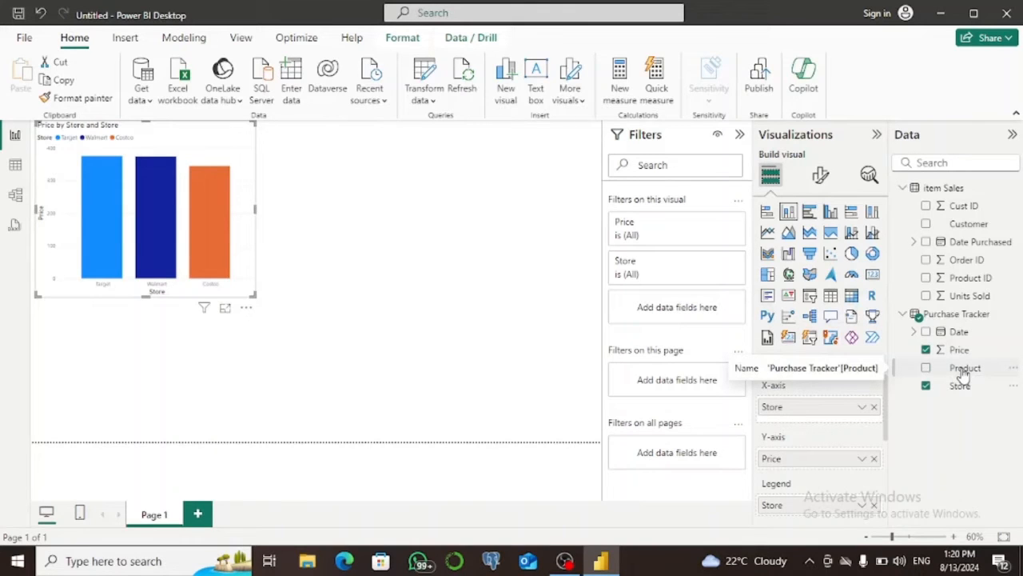
{"action": "left_click_drag", "start_coordinate": [964, 374], "coordinate": [822, 395]}
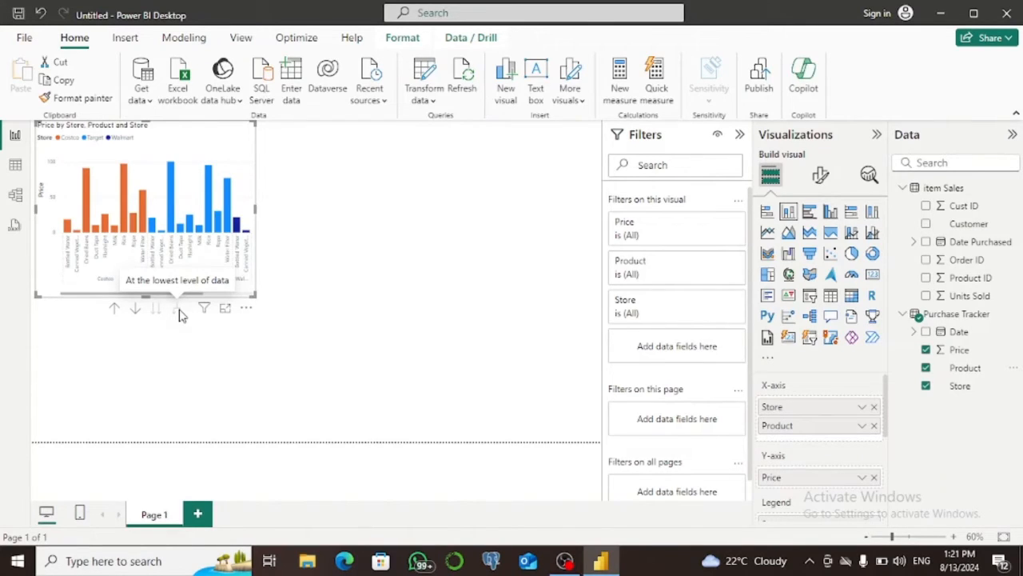
{"action": "left_click", "coordinate": [114, 310]}
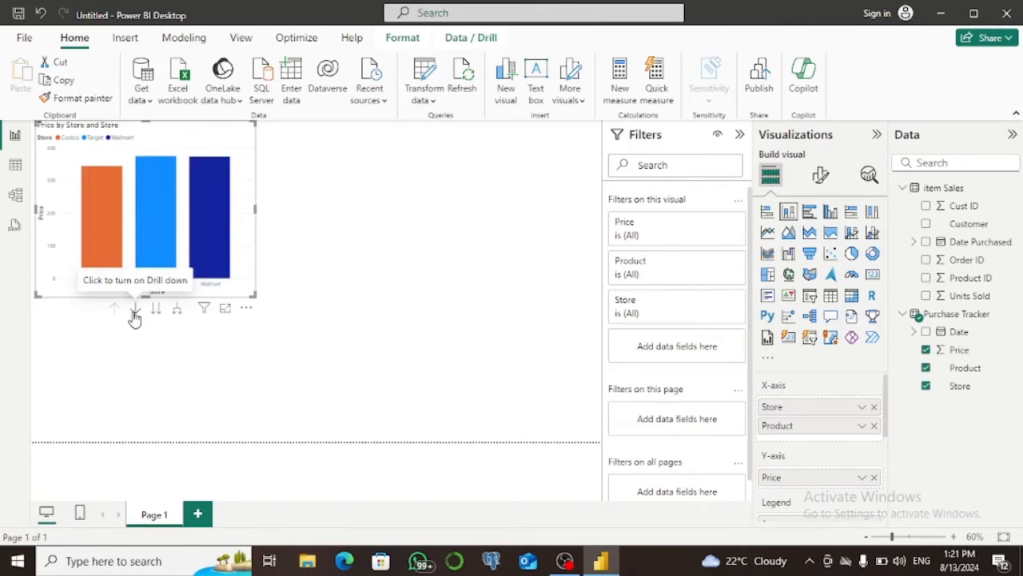
Turn on drill mode, drill into the Costco column to view its products, and drill back up to the stores.
{"action": "left_click", "coordinate": [135, 316]}
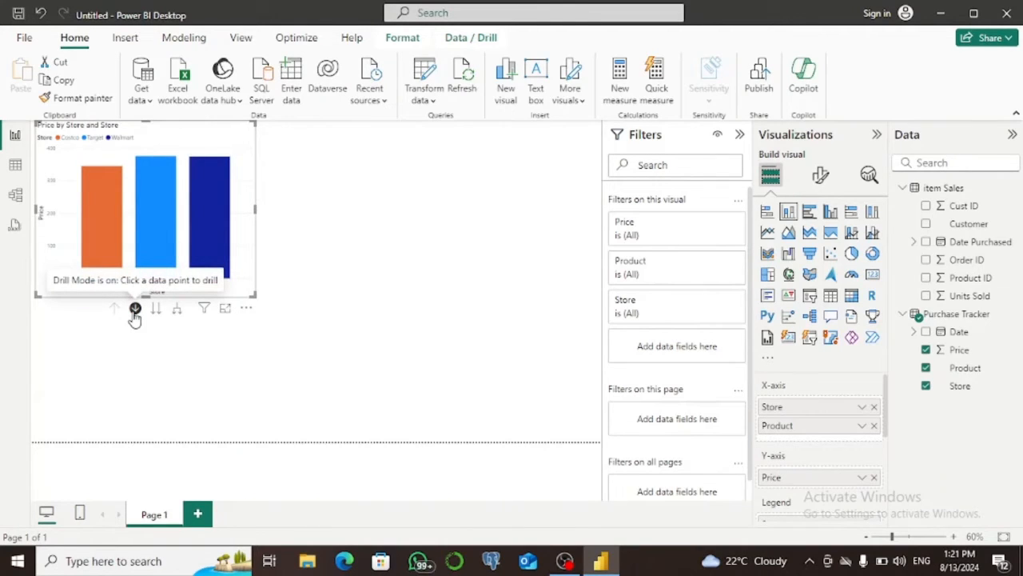
{"action": "left_click", "coordinate": [105, 262]}
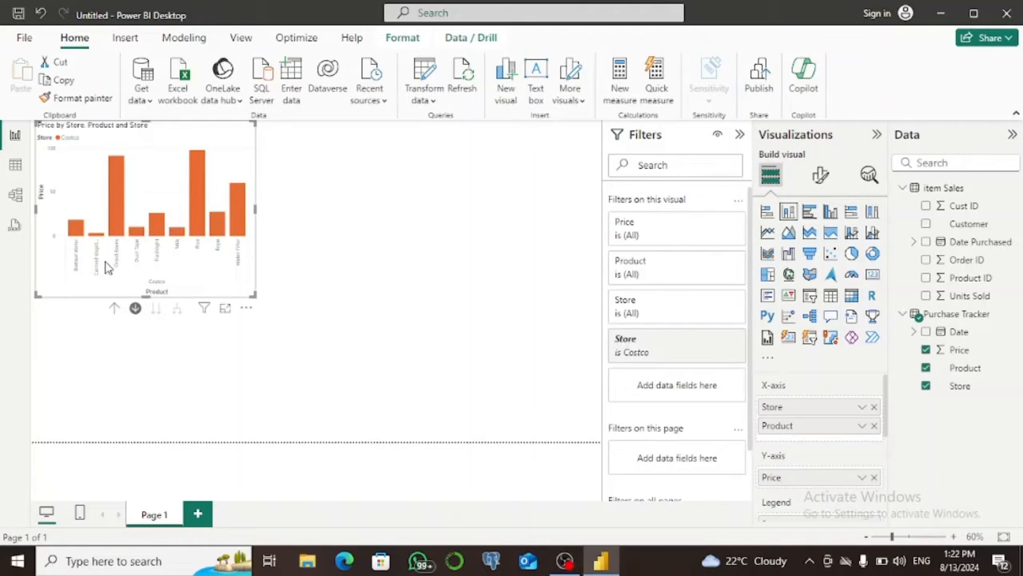
{"action": "left_click", "coordinate": [115, 314]}
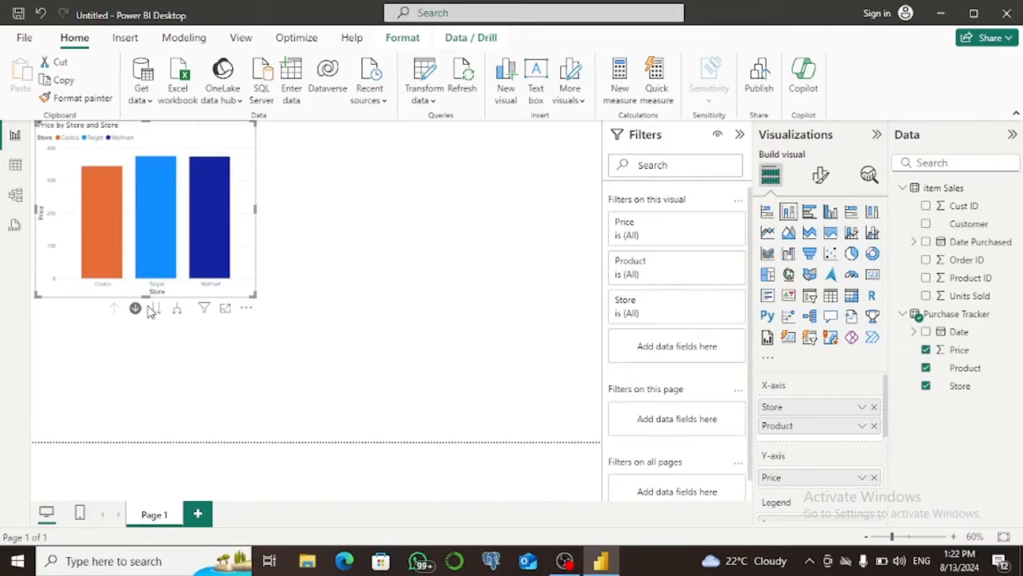
View the chart at the product level for all stores, drill back up, and expand all stores down one level.
{"action": "left_click", "coordinate": [155, 310]}
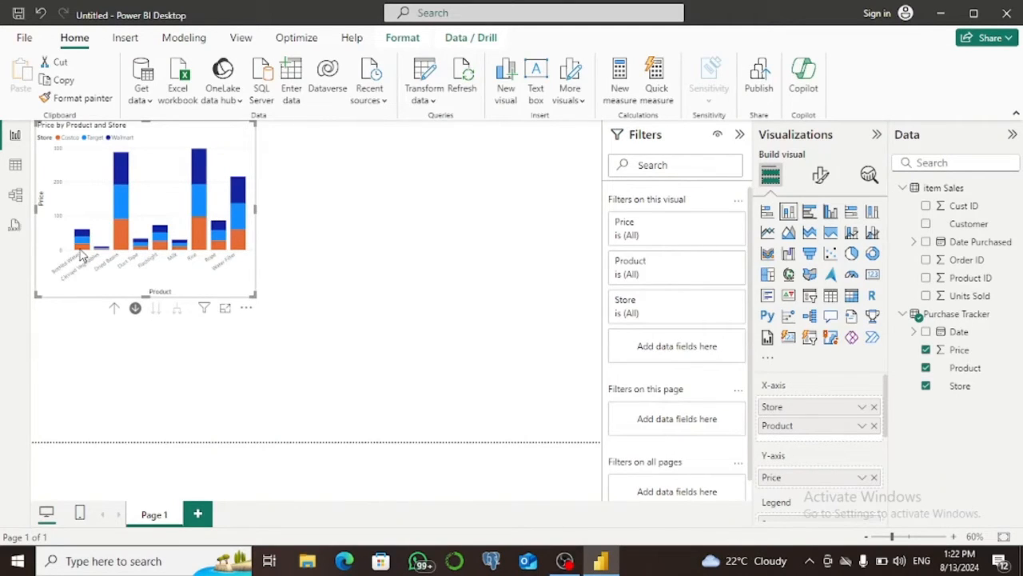
{"action": "mouse_move", "coordinate": [83, 244]}
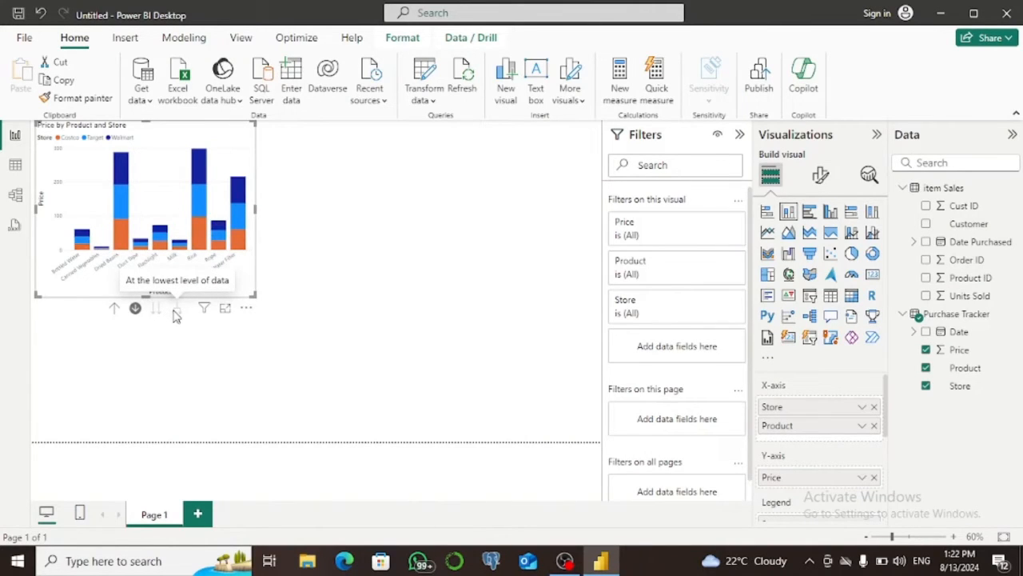
{"action": "left_click", "coordinate": [114, 309]}
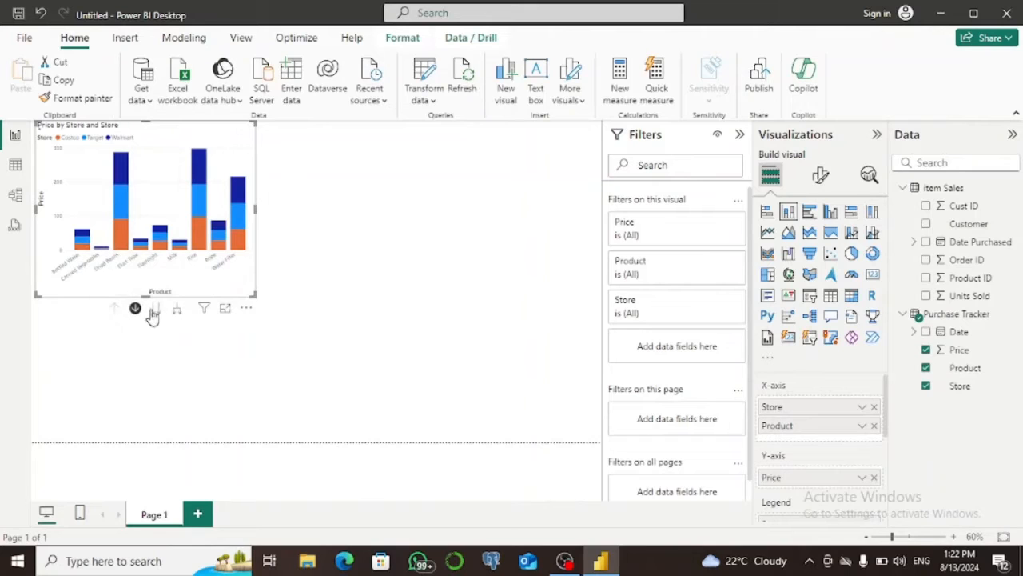
{"action": "left_click", "coordinate": [178, 312]}
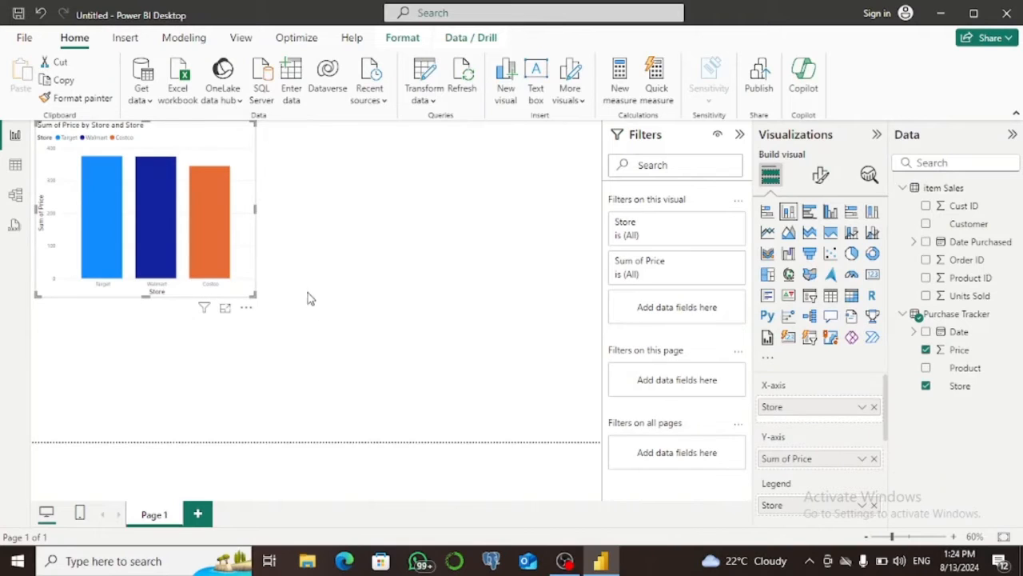
Resize the store price chart to a little over a third of the page width and deselect it.
{"action": "left_click_drag", "start_coordinate": [253, 293], "coordinate": [336, 336]}
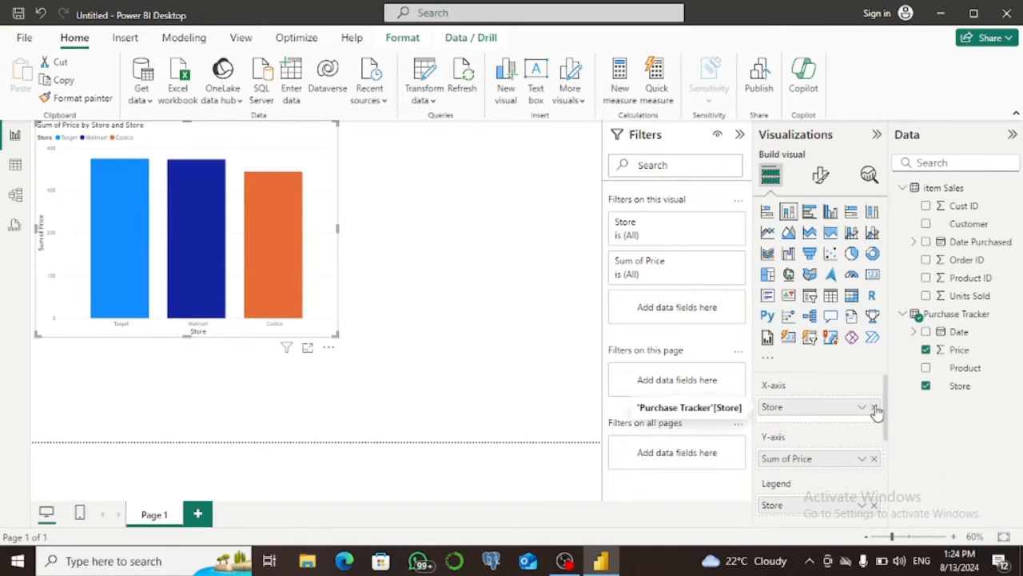
{"action": "left_click_drag", "start_coordinate": [884, 420], "coordinate": [884, 452]}
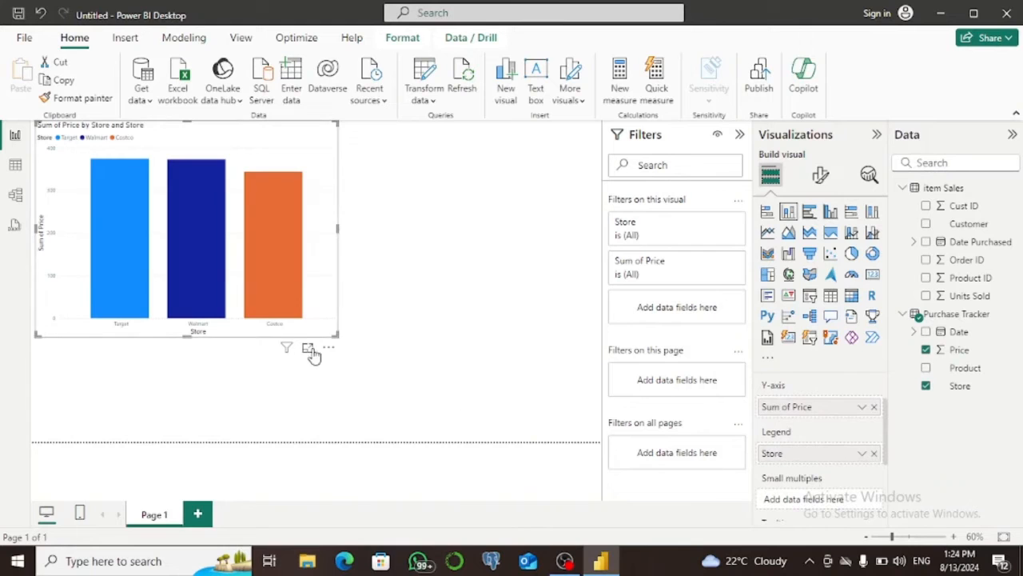
{"action": "left_click_drag", "start_coordinate": [336, 335], "coordinate": [241, 301]}
{"action": "left_click", "coordinate": [402, 240]}
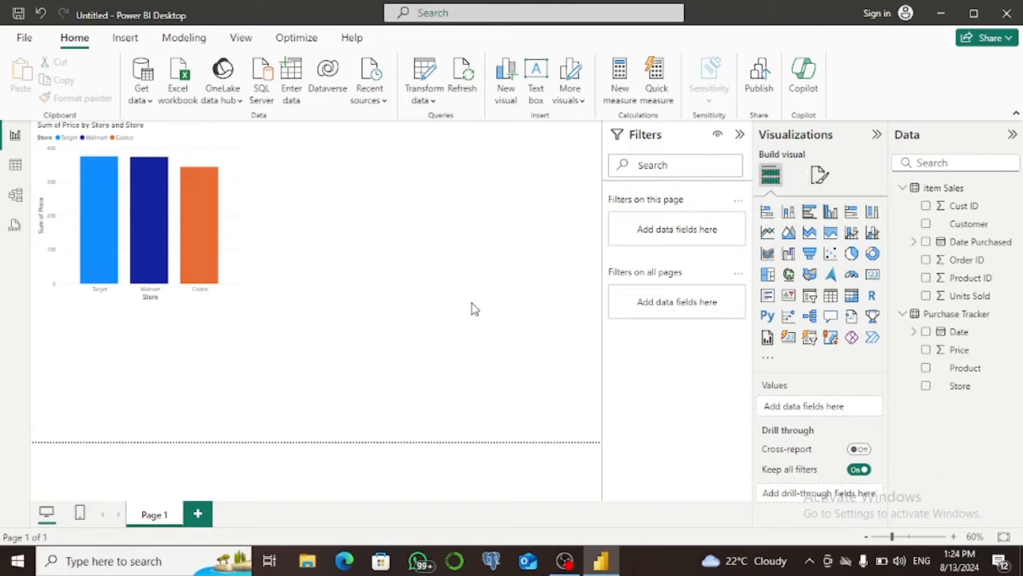
Place a stacked bar chart beside the column chart, with Units Sold on the X-axis and Customer on the Y-axis.
{"action": "left_click", "coordinate": [768, 212]}
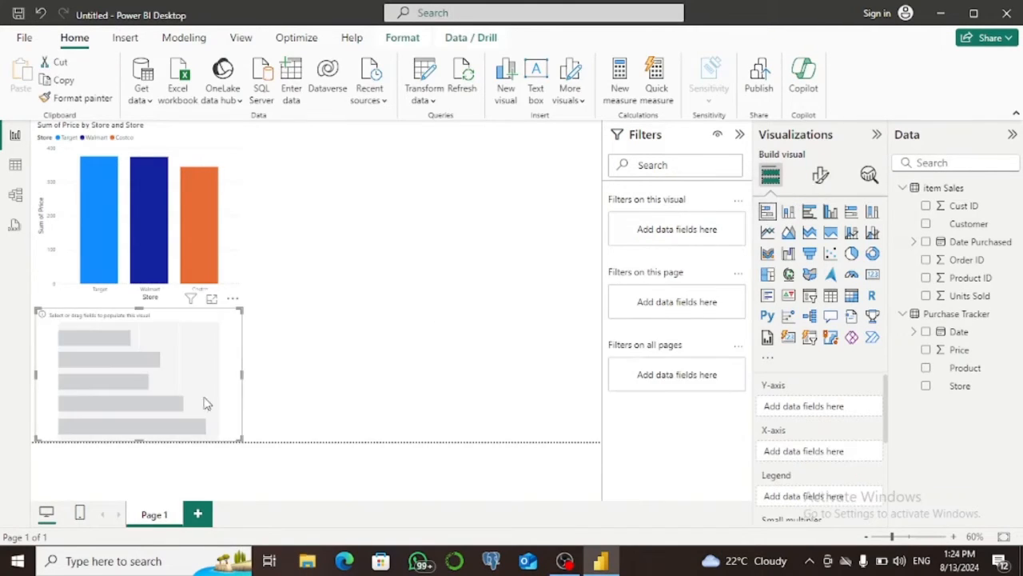
{"action": "left_click_drag", "start_coordinate": [169, 368], "coordinate": [442, 235]}
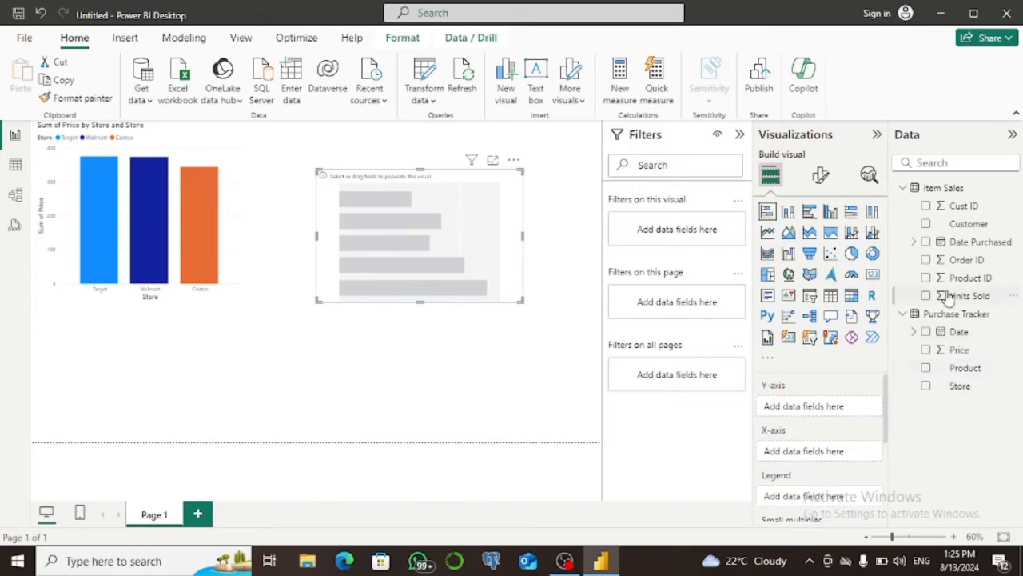
{"action": "left_click_drag", "start_coordinate": [949, 298], "coordinate": [832, 452]}
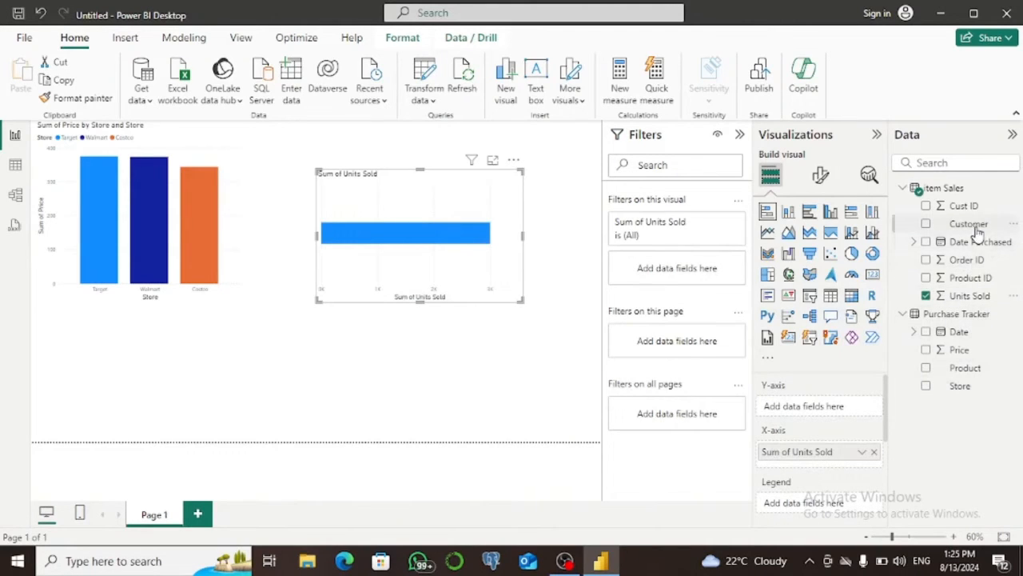
{"action": "left_click_drag", "start_coordinate": [957, 222], "coordinate": [838, 414]}
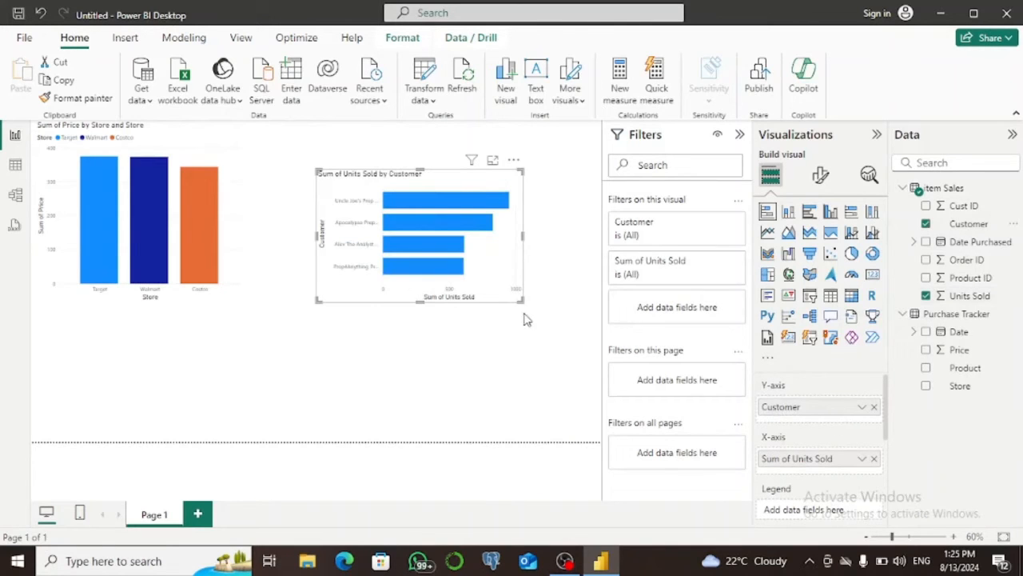
Use Customer as the bar chart's legend and enlarge the chart until it fills the space beside the store price chart.
{"action": "left_click_drag", "start_coordinate": [522, 300], "coordinate": [586, 310]}
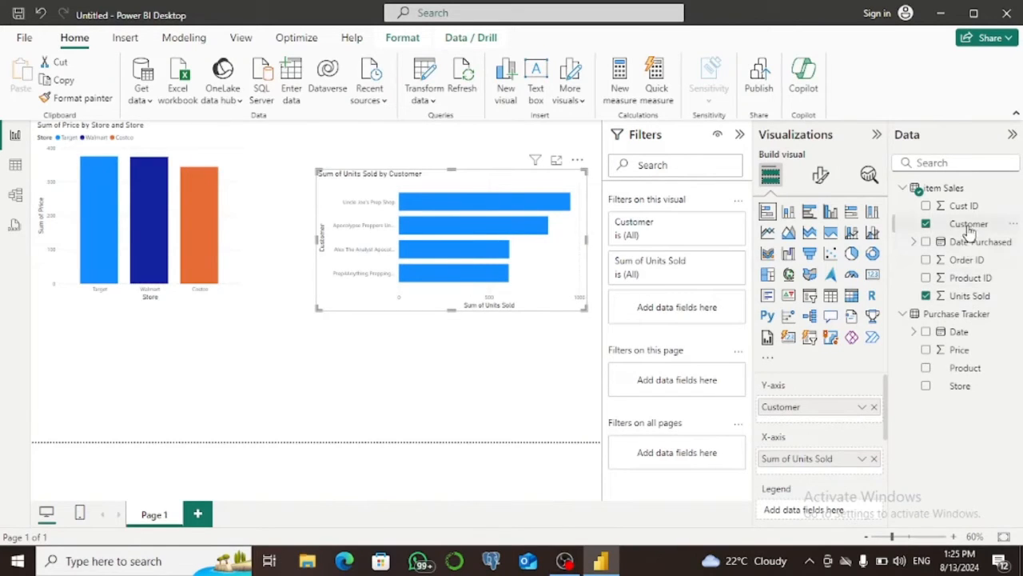
{"action": "scroll", "coordinate": [833, 516], "scroll_direction": "down", "scroll_amount": 2}
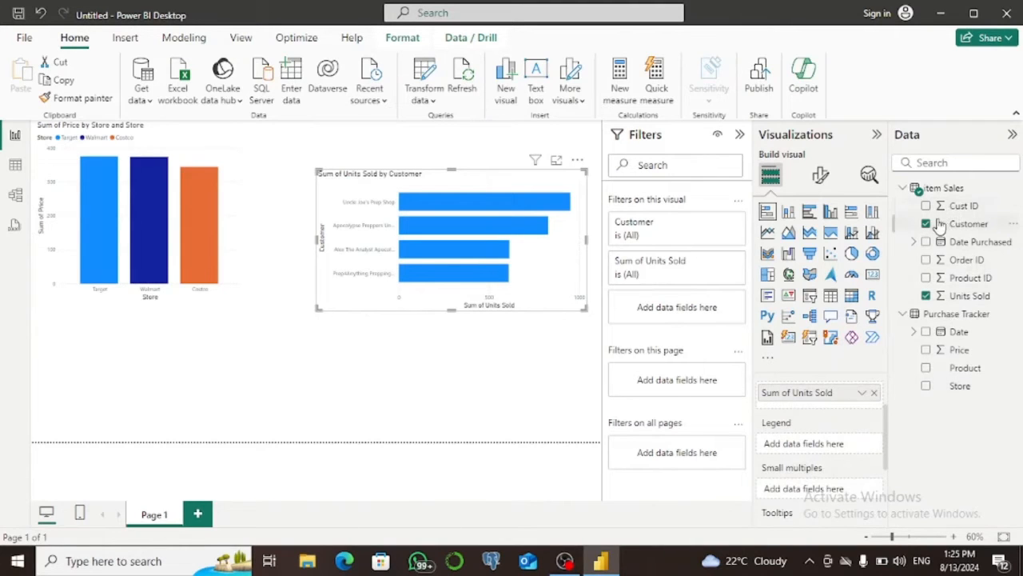
{"action": "left_click_drag", "start_coordinate": [932, 227], "coordinate": [795, 442]}
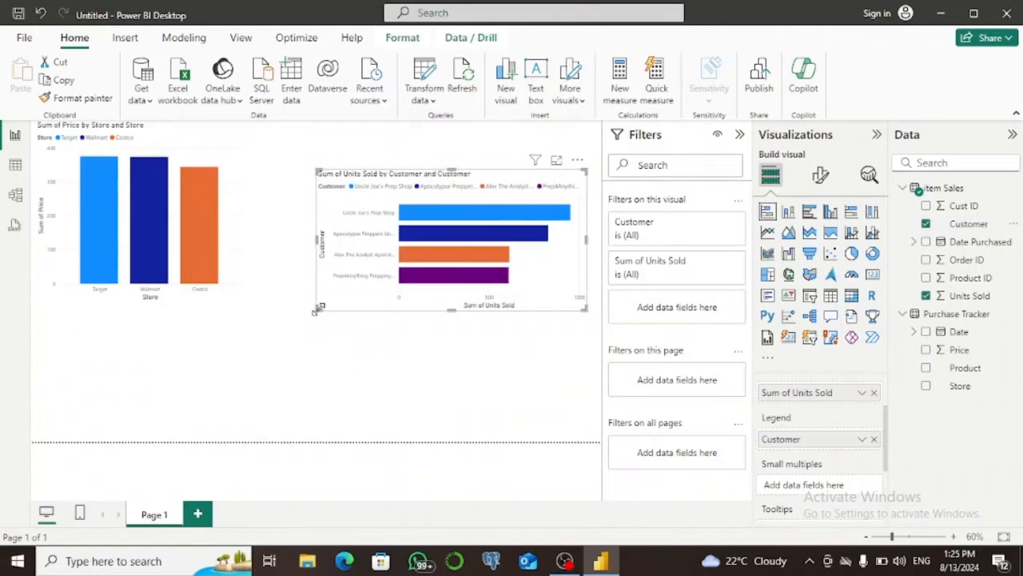
{"action": "left_click_drag", "start_coordinate": [318, 309], "coordinate": [273, 381]}
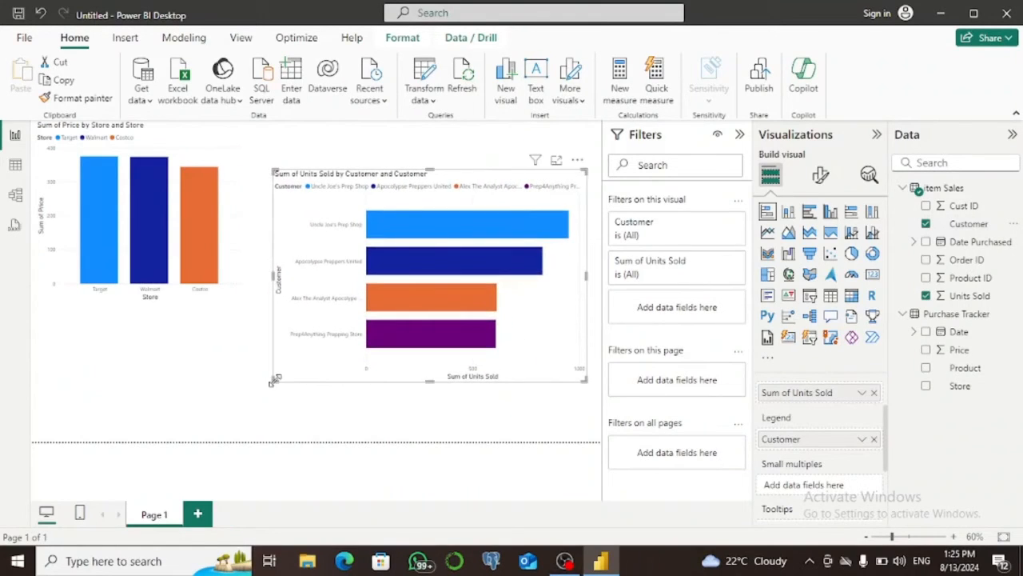
Highlight Uncle Joe's Prep Shop and Apocolypse Preppers United in turn on the bar chart, and clear the highlight.
{"action": "left_click", "coordinate": [409, 230]}
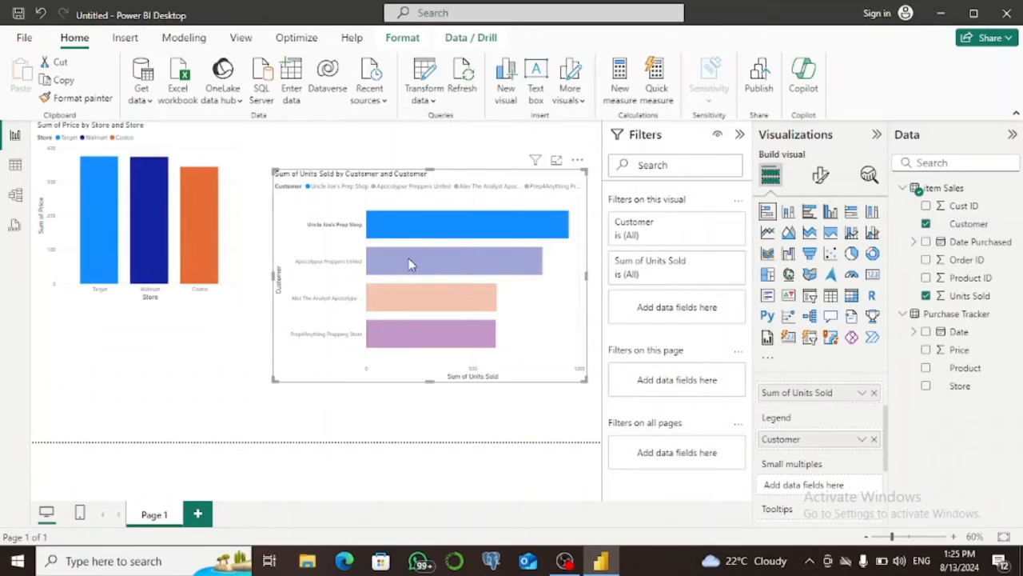
{"action": "left_click", "coordinate": [409, 263]}
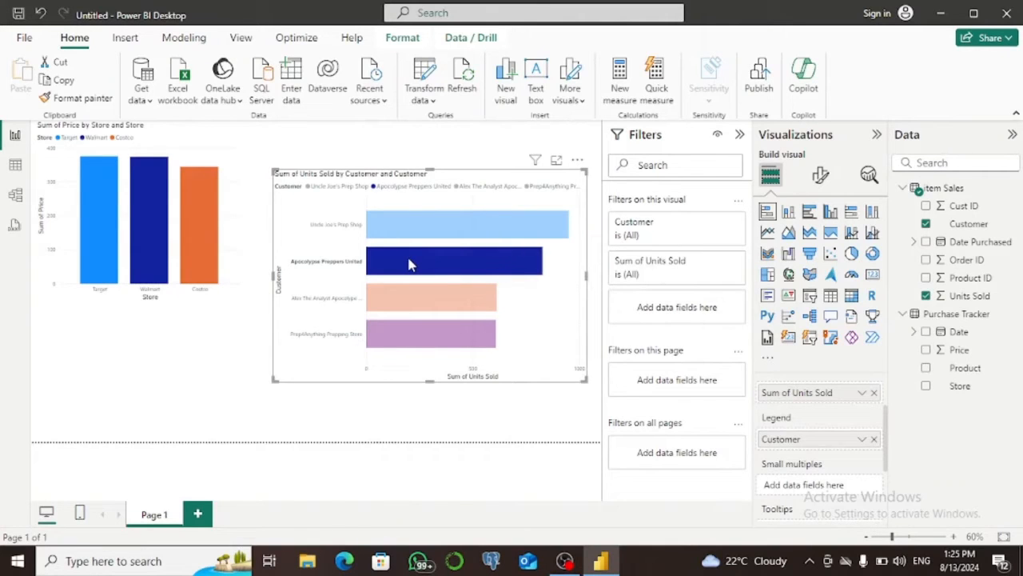
{"action": "left_click", "coordinate": [547, 409]}
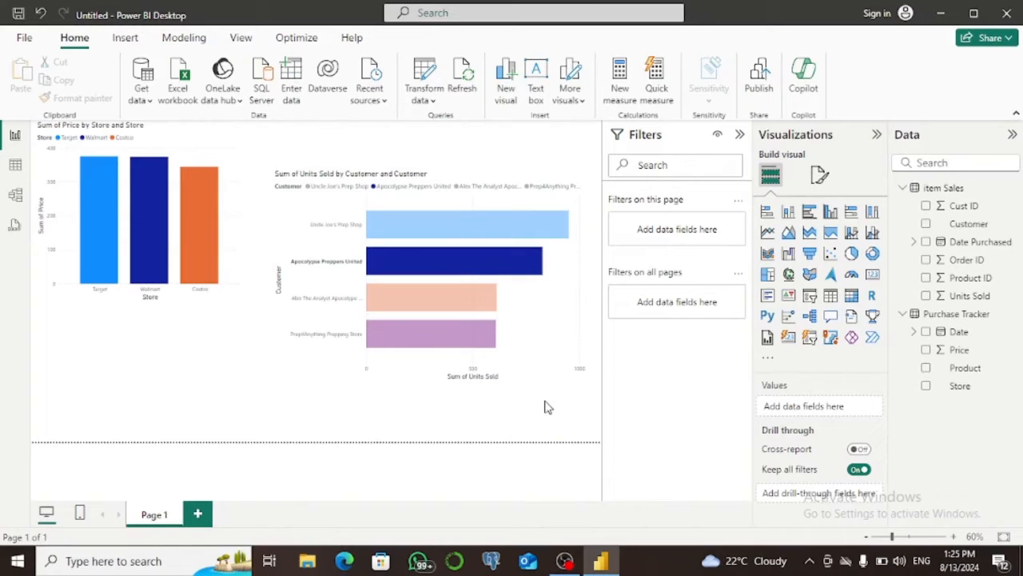
{"action": "left_click", "coordinate": [547, 330]}
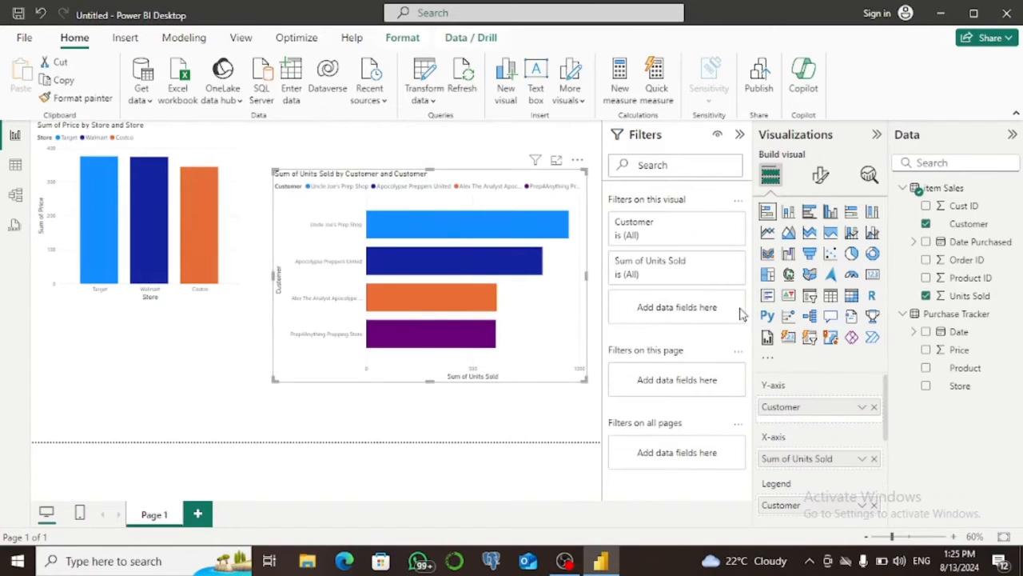
Add Order ID below Customer on the units sold chart's Y-axis and drill down into Uncle Joe's Prep Shop.
{"action": "left_click", "coordinate": [926, 294]}
{"action": "left_click_drag", "start_coordinate": [957, 262], "coordinate": [823, 427]}
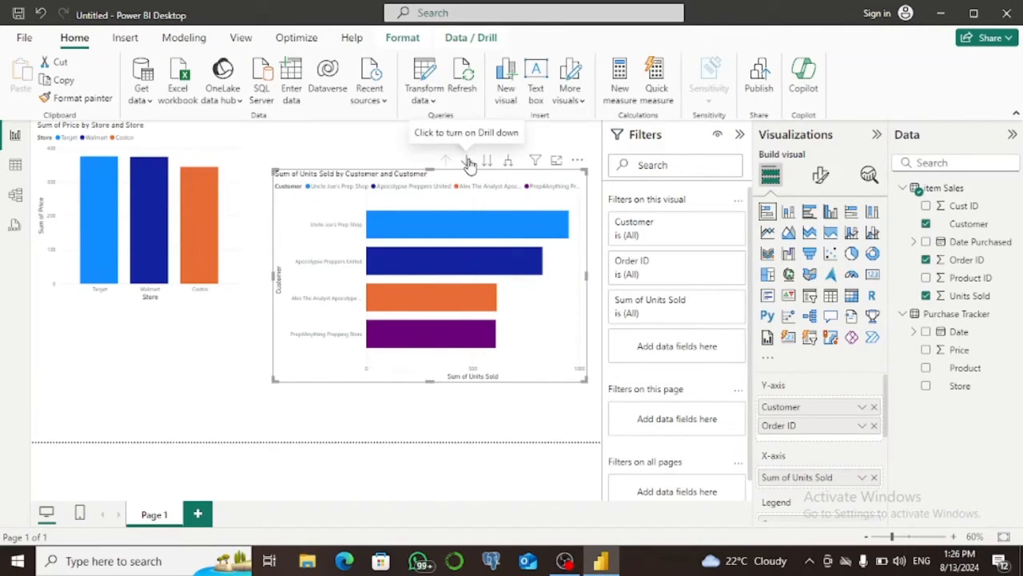
{"action": "left_click", "coordinate": [467, 161]}
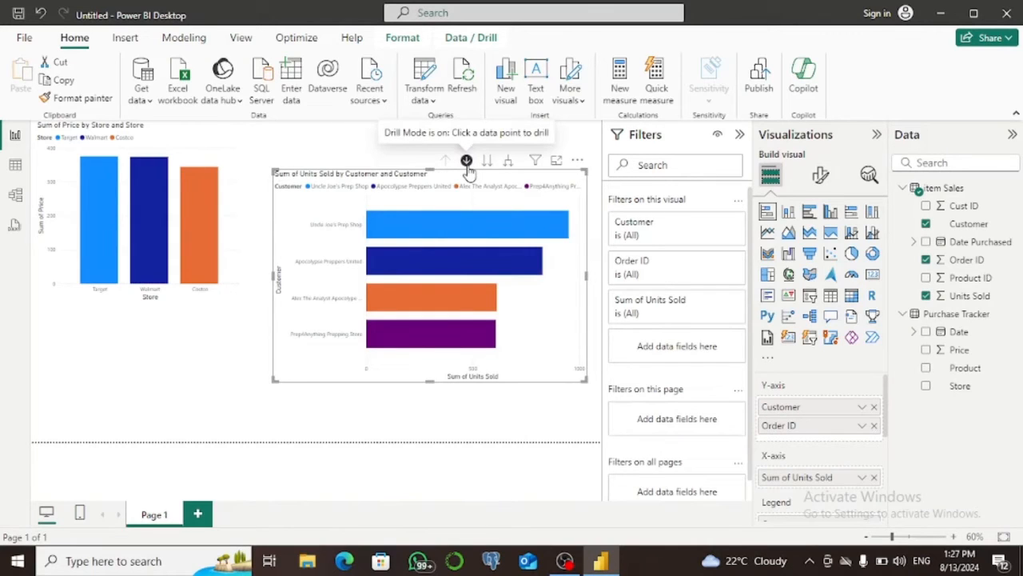
{"action": "left_click", "coordinate": [462, 226]}
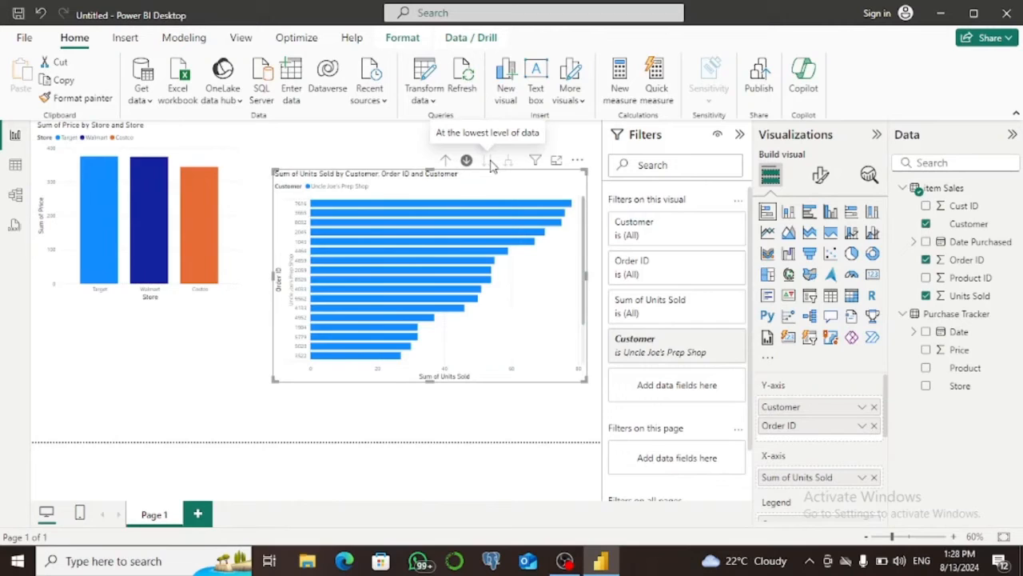
Drill back up, view the units sold chart at the Order ID level, drill up again, and expand all customers down one level.
{"action": "left_click", "coordinate": [447, 162]}
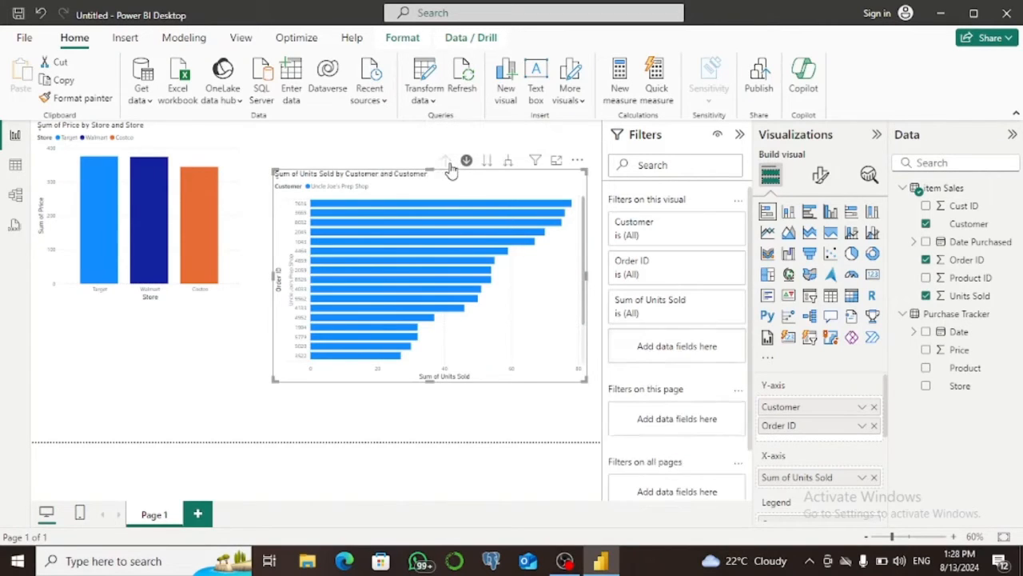
{"action": "left_click", "coordinate": [488, 161]}
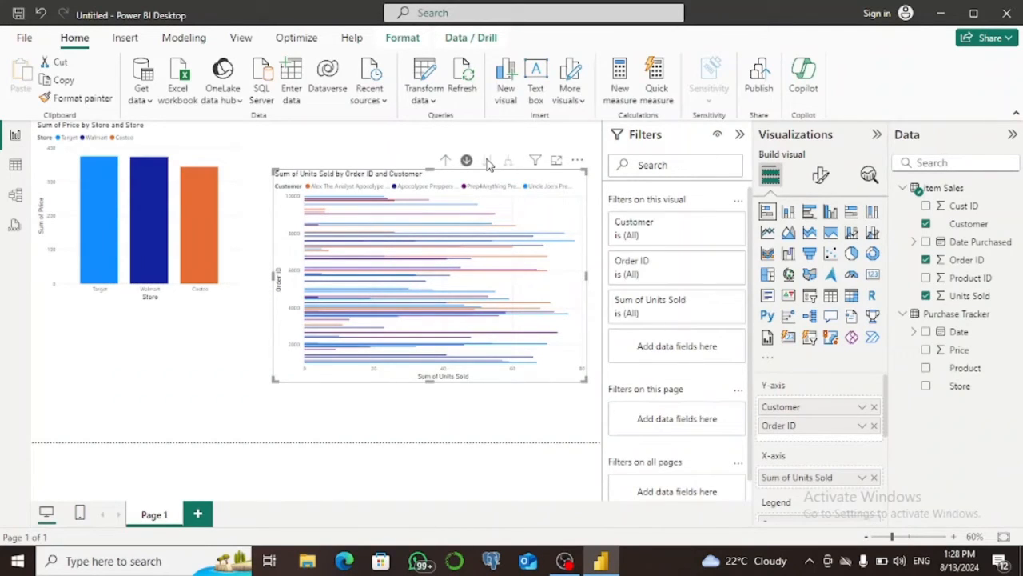
{"action": "left_click", "coordinate": [446, 161]}
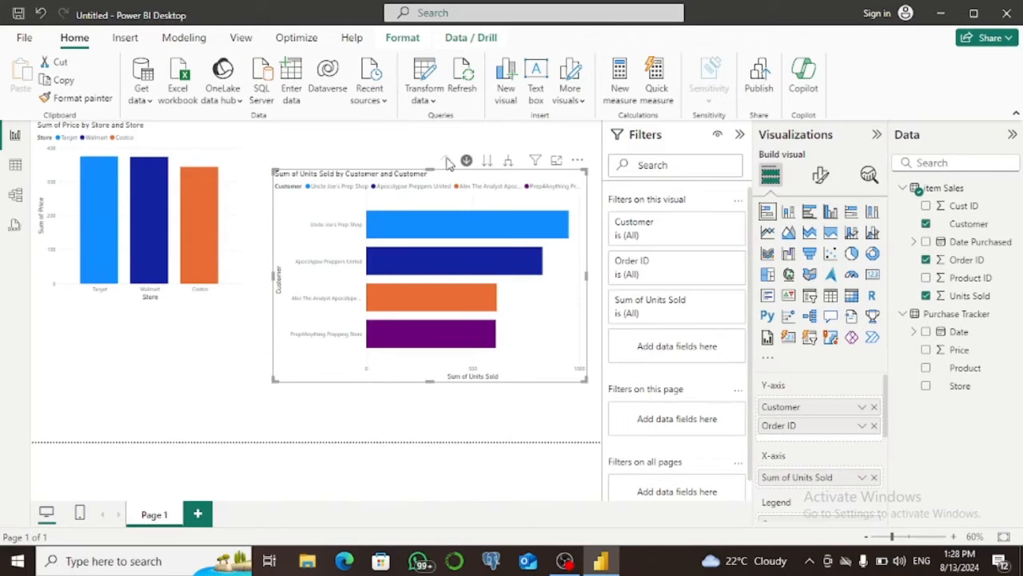
{"action": "left_click", "coordinate": [510, 163]}
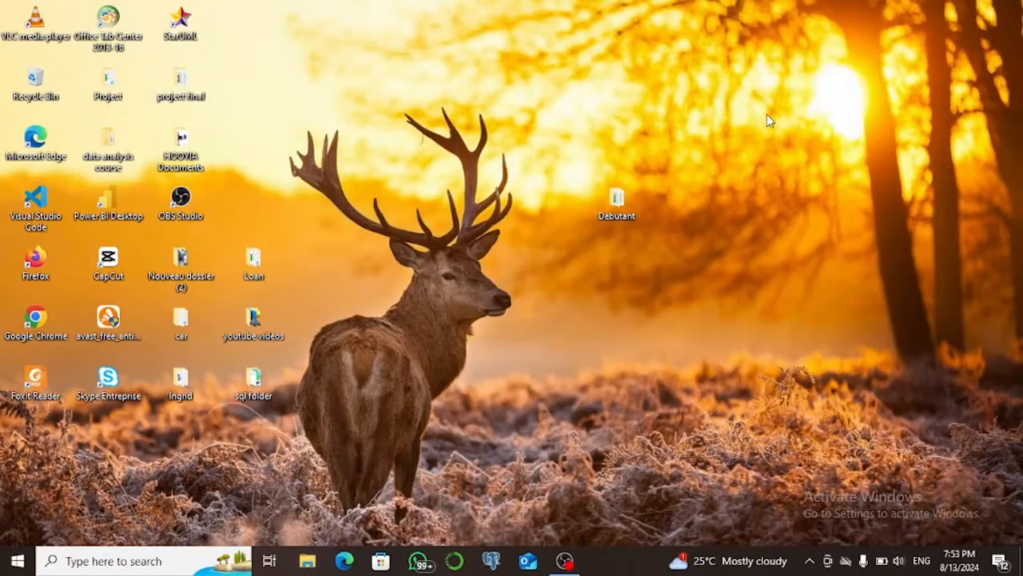
Open the Excel workbook "item - Conditional formatting" from the Debutant folder on the desktop, examine its Sales sheet, and close it.
{"action": "double_click", "coordinate": [614, 201]}
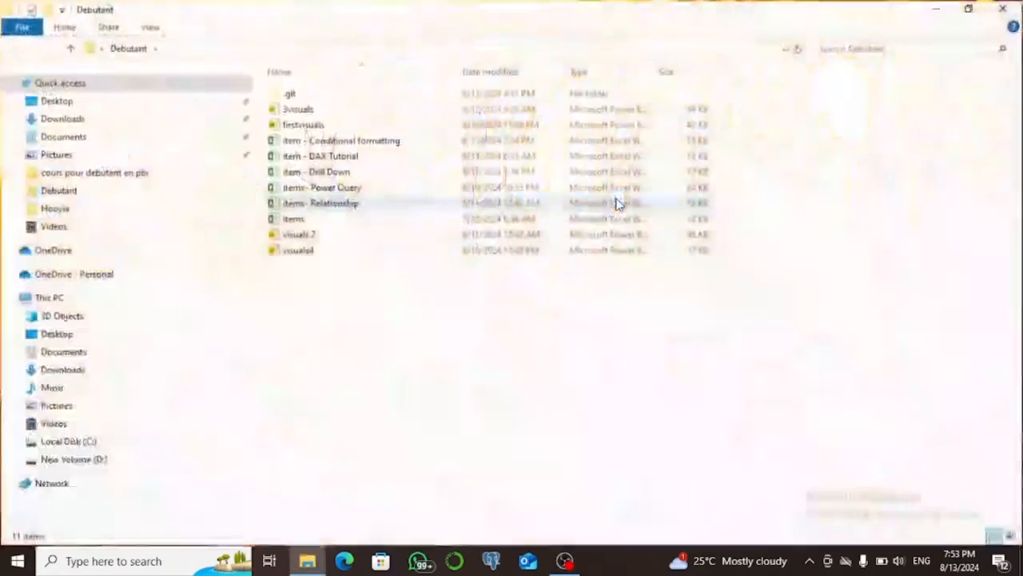
{"action": "double_click", "coordinate": [359, 140]}
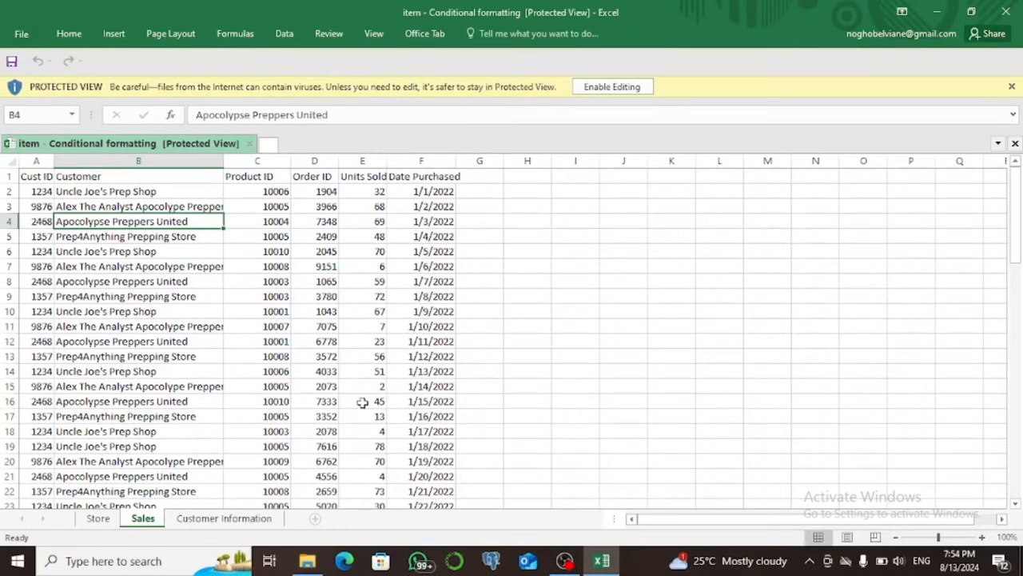
{"action": "left_click", "coordinate": [1005, 11]}
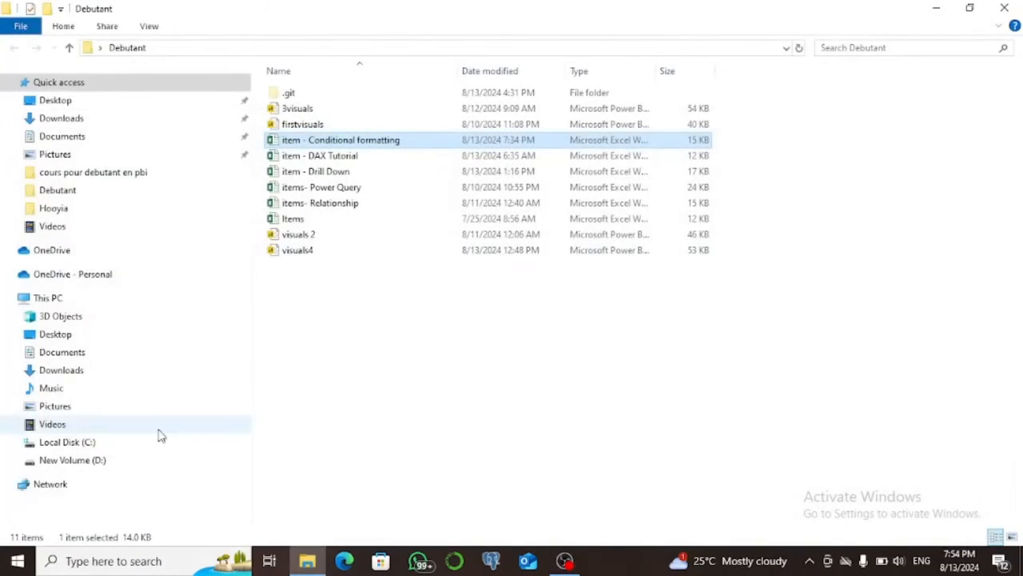
Launch Power BI Desktop and connect to the Excel workbook "item - Conditional formatting" in the Debutant folder.
{"action": "left_click", "coordinate": [113, 560]}
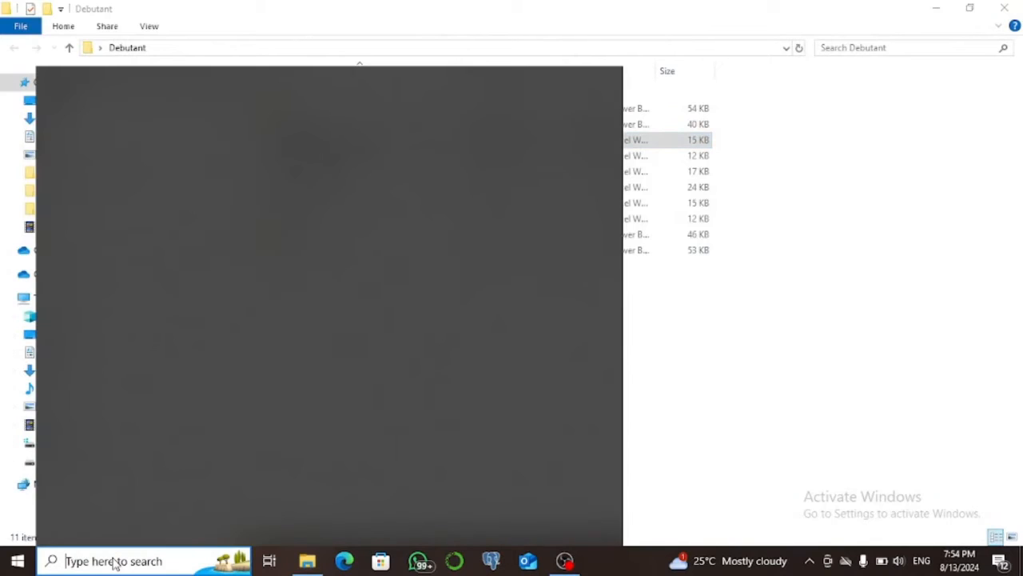
{"action": "type", "text": "power"}
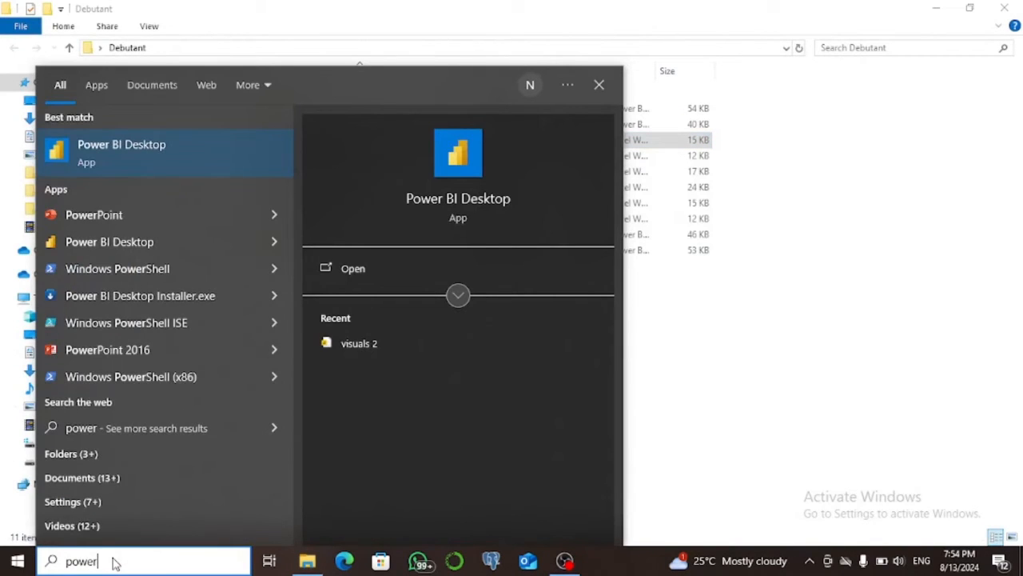
{"action": "key", "text": "Return"}
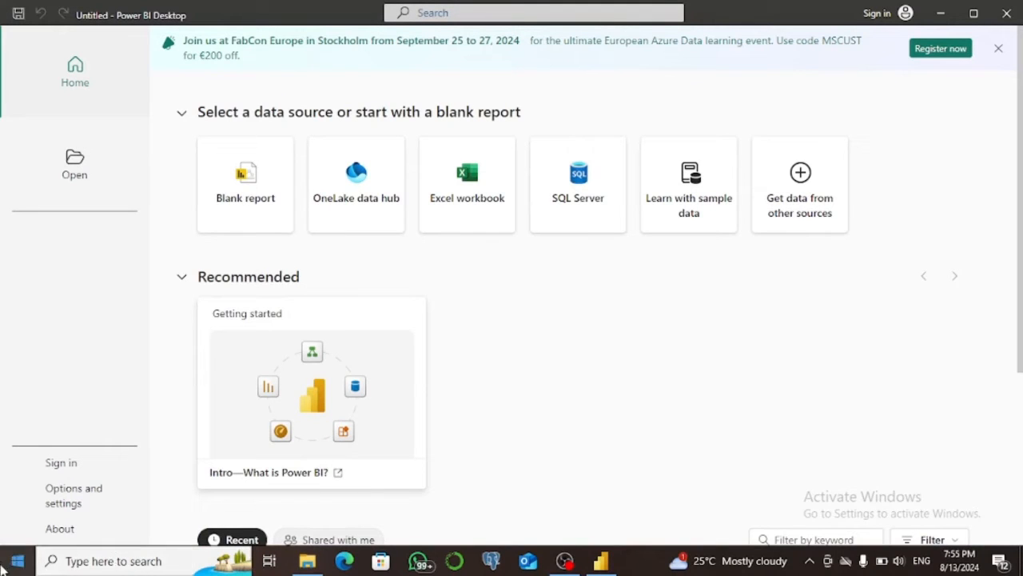
{"action": "left_click", "coordinate": [485, 201]}
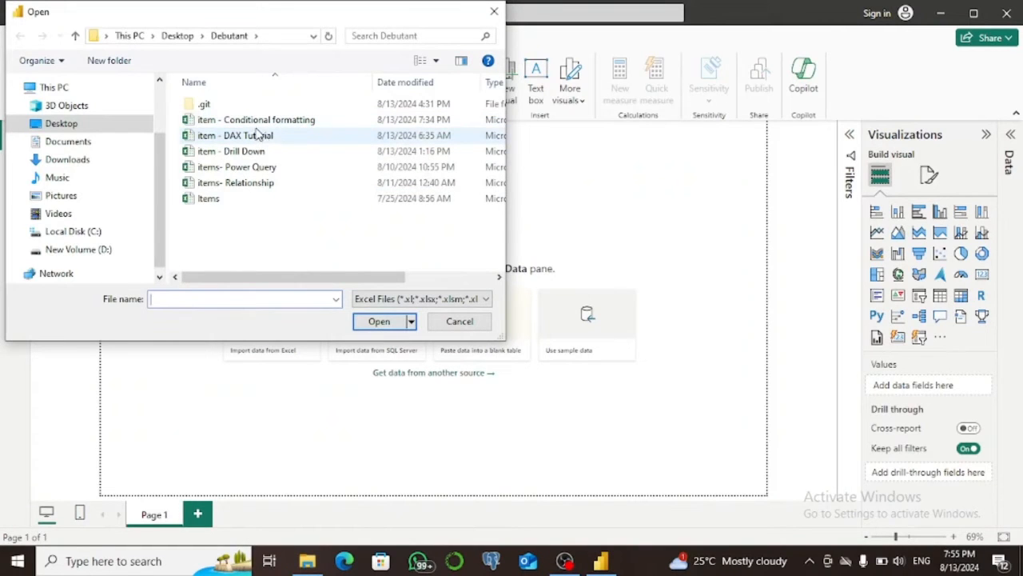
{"action": "left_click", "coordinate": [256, 121]}
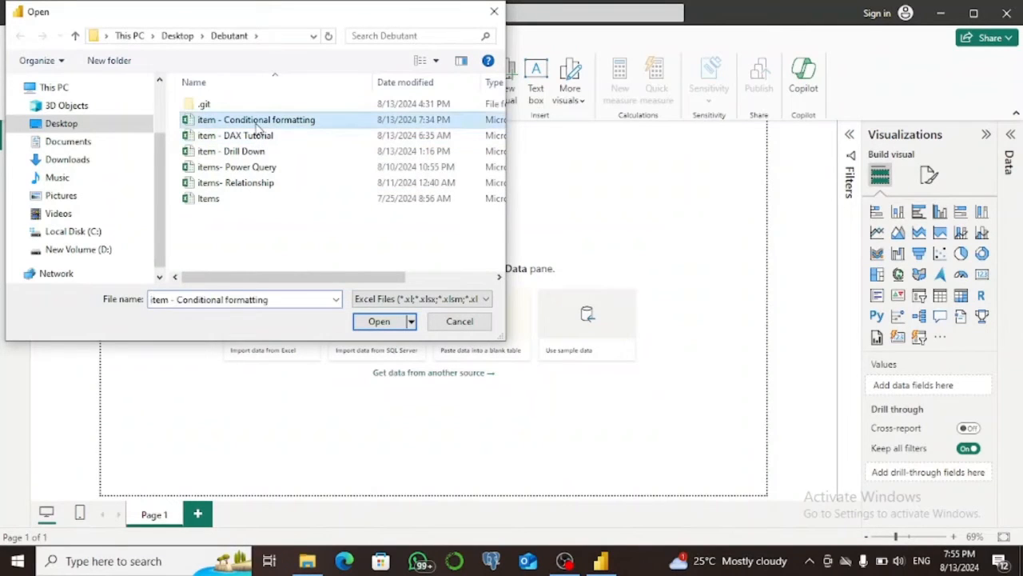
{"action": "left_click", "coordinate": [377, 323]}
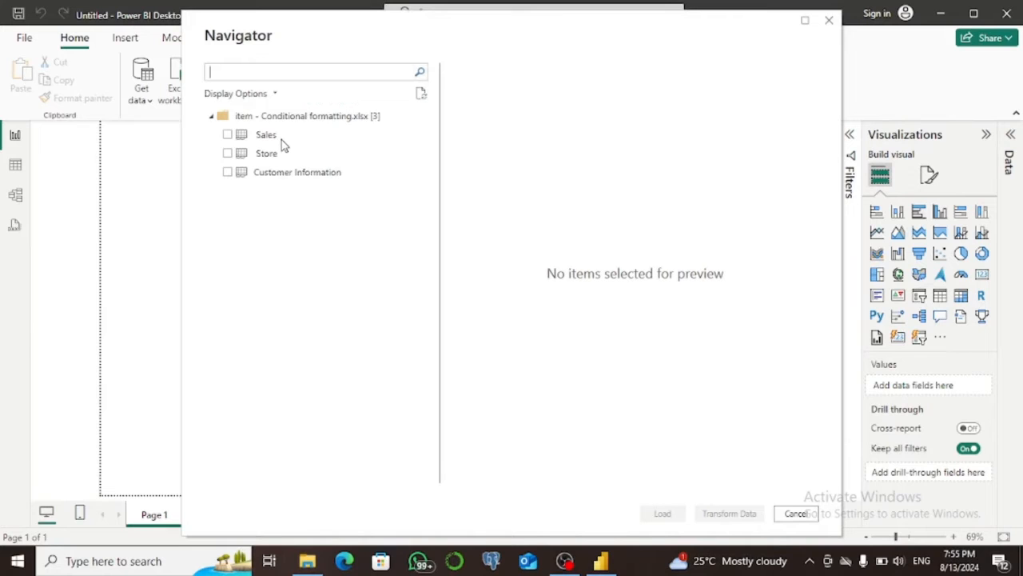
Load the Sales, Store and Customer Information tables from the workbook.
{"action": "left_click", "coordinate": [228, 134]}
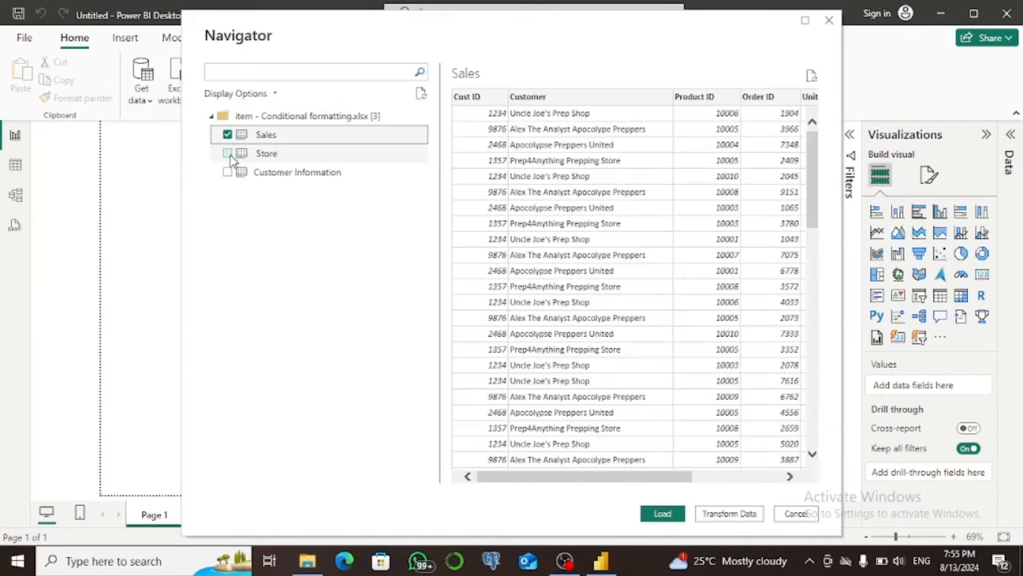
{"action": "left_click", "coordinate": [228, 153]}
{"action": "left_click", "coordinate": [232, 174]}
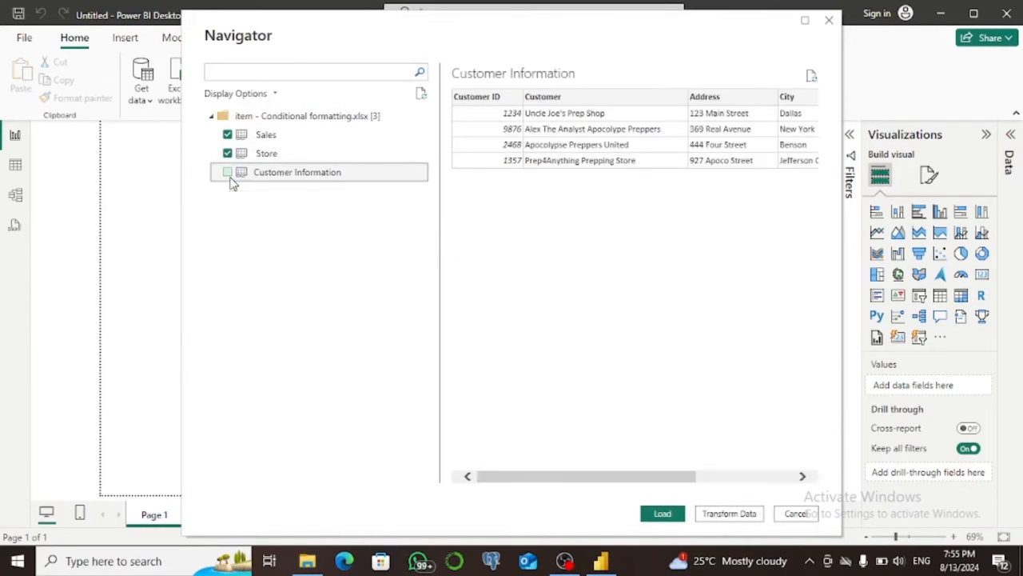
{"action": "left_click", "coordinate": [229, 174]}
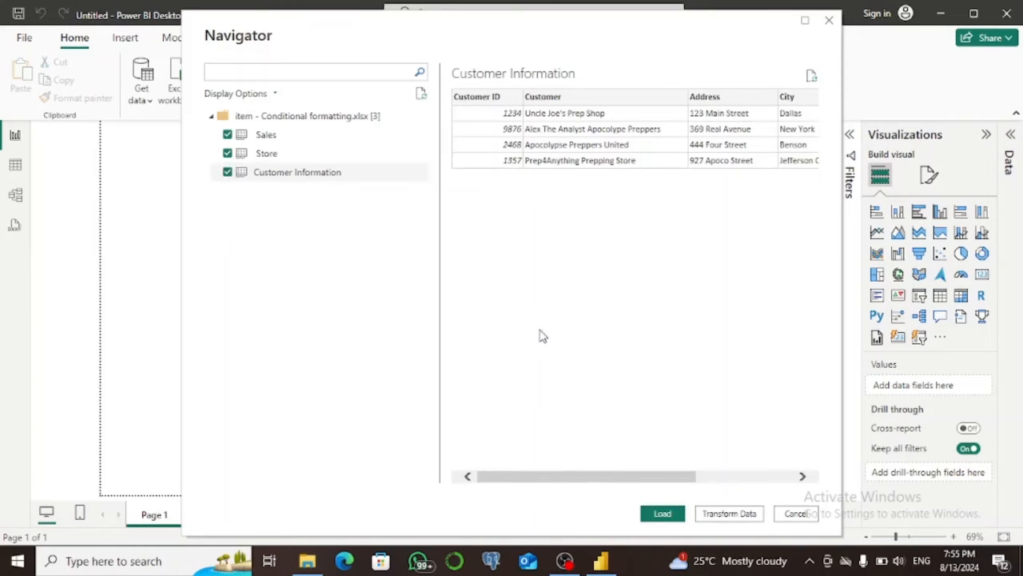
{"action": "left_click", "coordinate": [663, 514]}
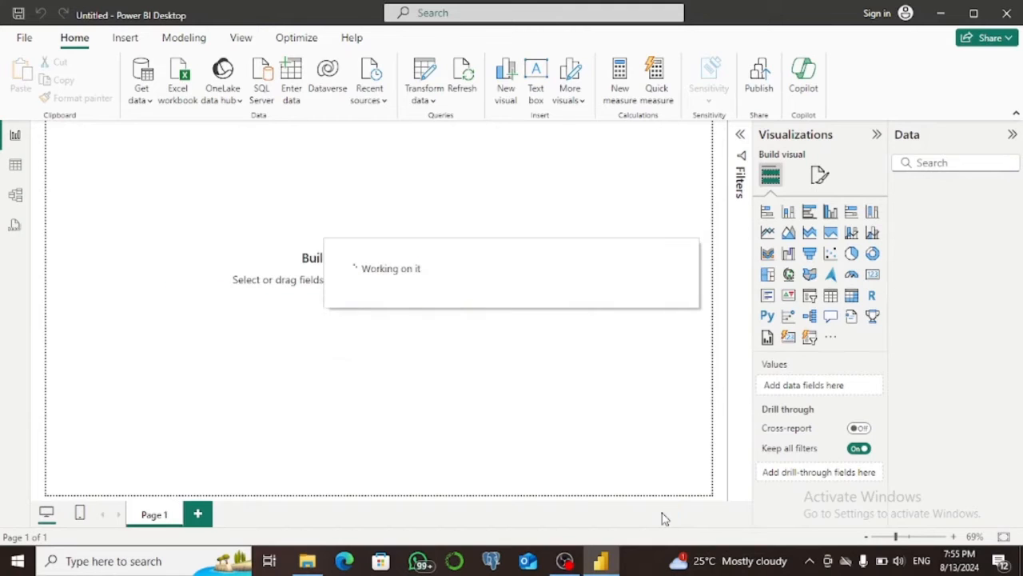
Examine the rows of the loaded Sales table in the table view and return to the report view.
{"action": "left_click", "coordinate": [889, 210]}
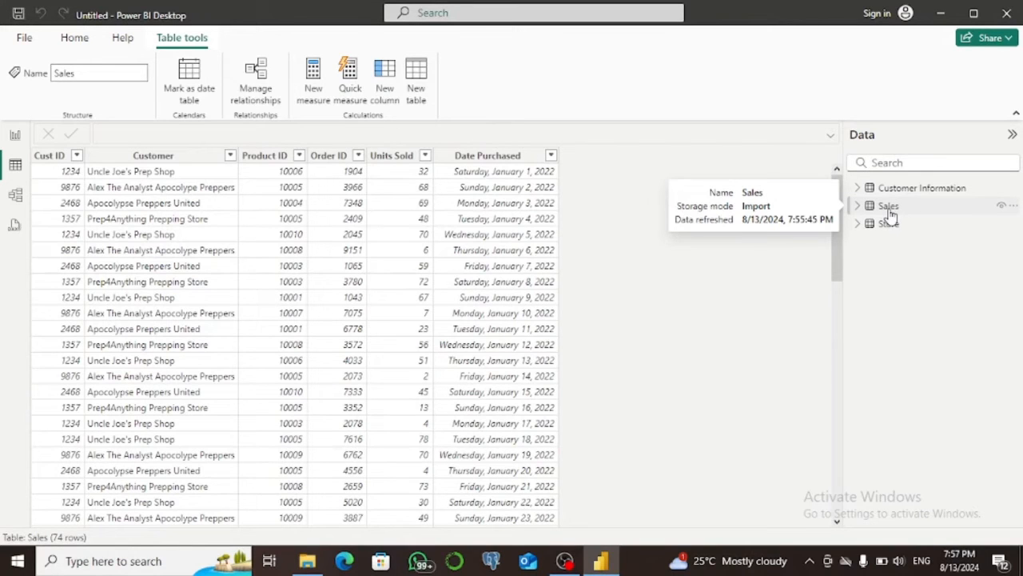
{"action": "left_click", "coordinate": [890, 214]}
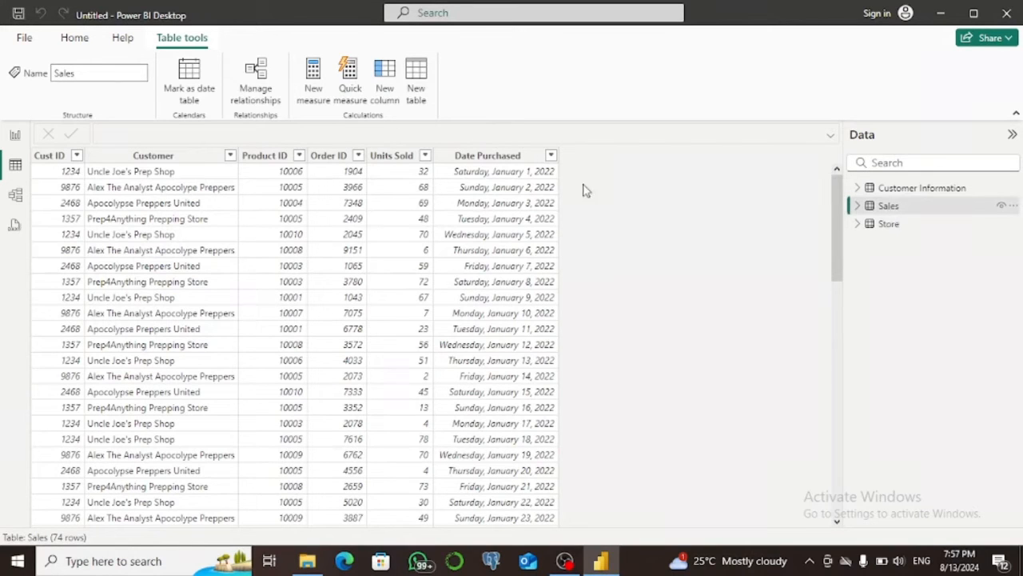
{"action": "left_click", "coordinate": [16, 136]}
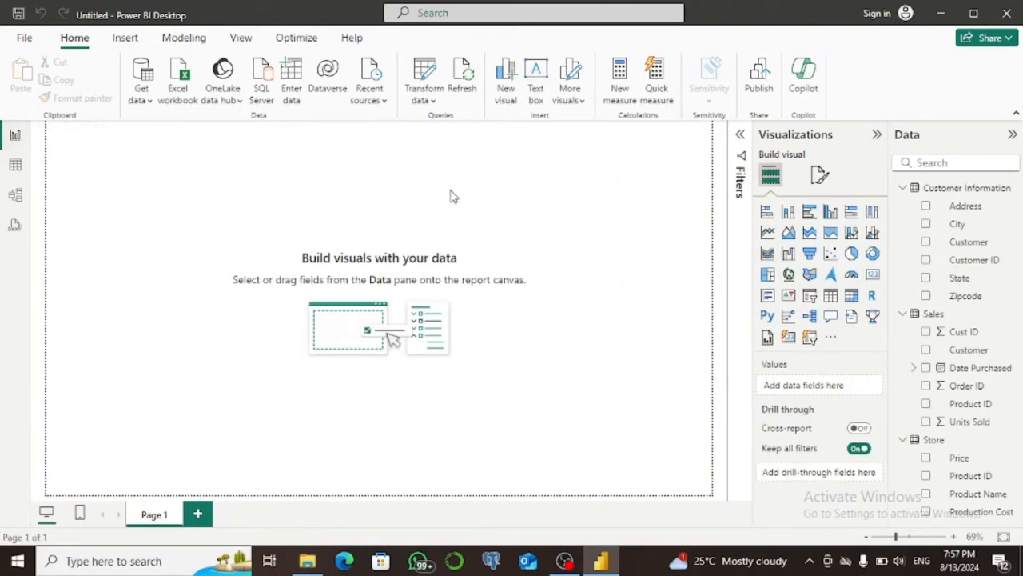
Add a table visual to the page showing Product Name and Price from the Store table.
{"action": "left_click", "coordinate": [832, 298]}
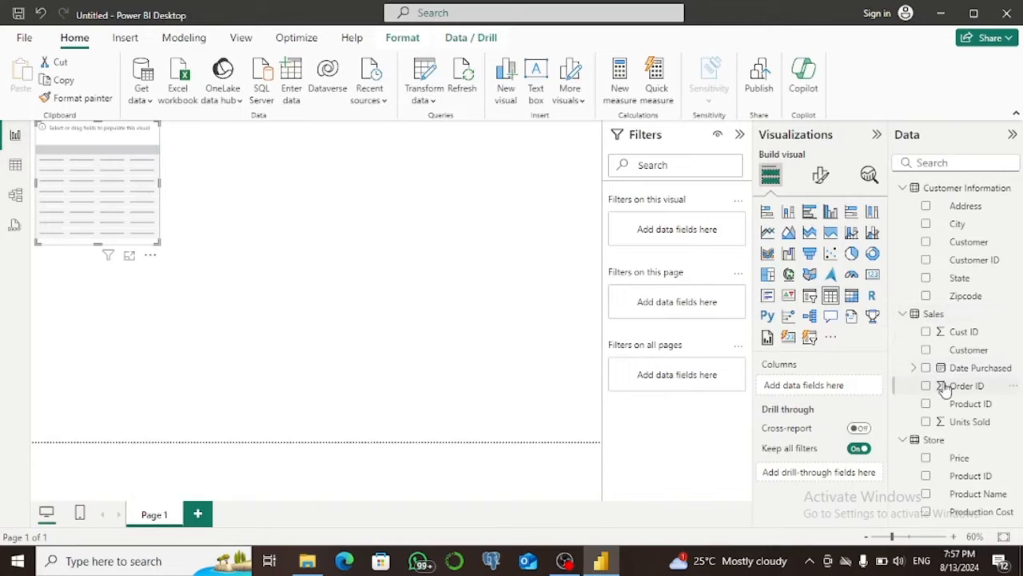
{"action": "left_click", "coordinate": [902, 191]}
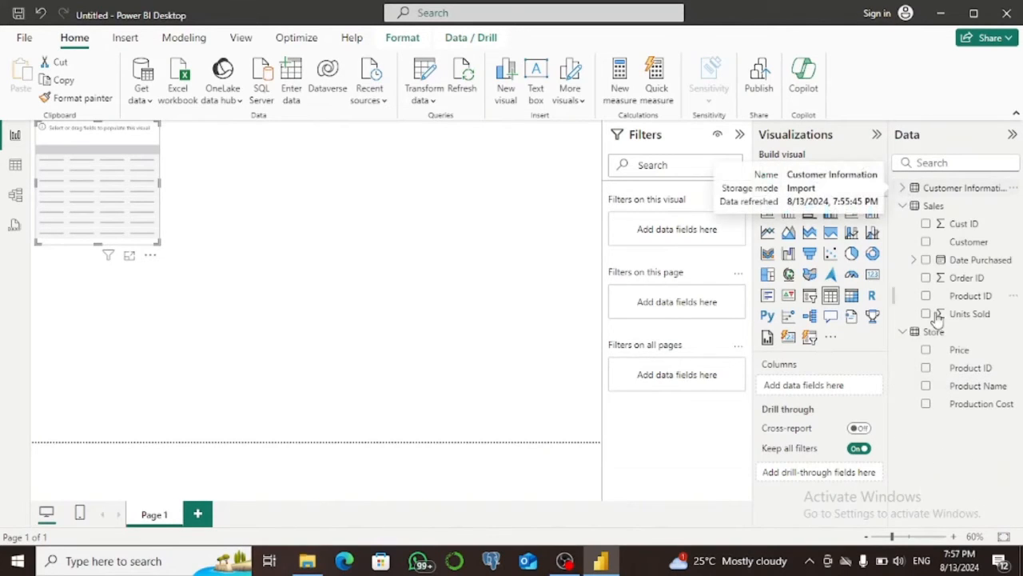
{"action": "left_click", "coordinate": [926, 386]}
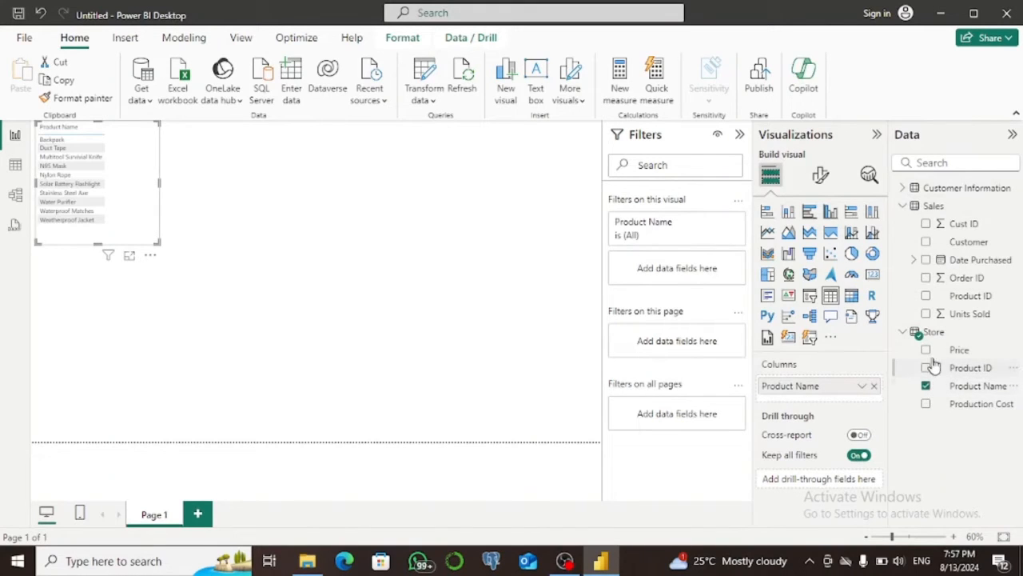
{"action": "left_click", "coordinate": [927, 352]}
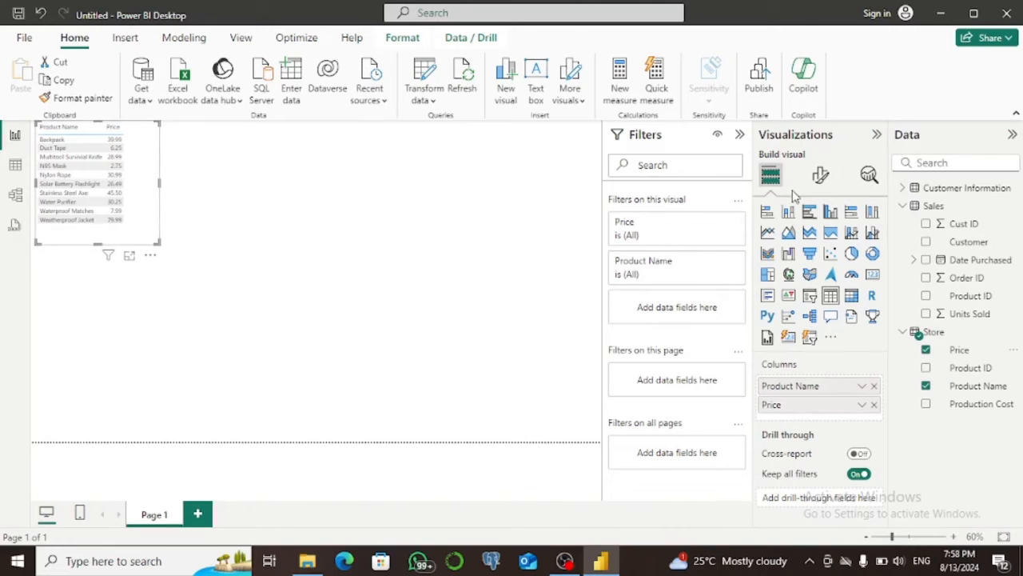
Set the font size of the product table's values to 14.
{"action": "left_click", "coordinate": [819, 177]}
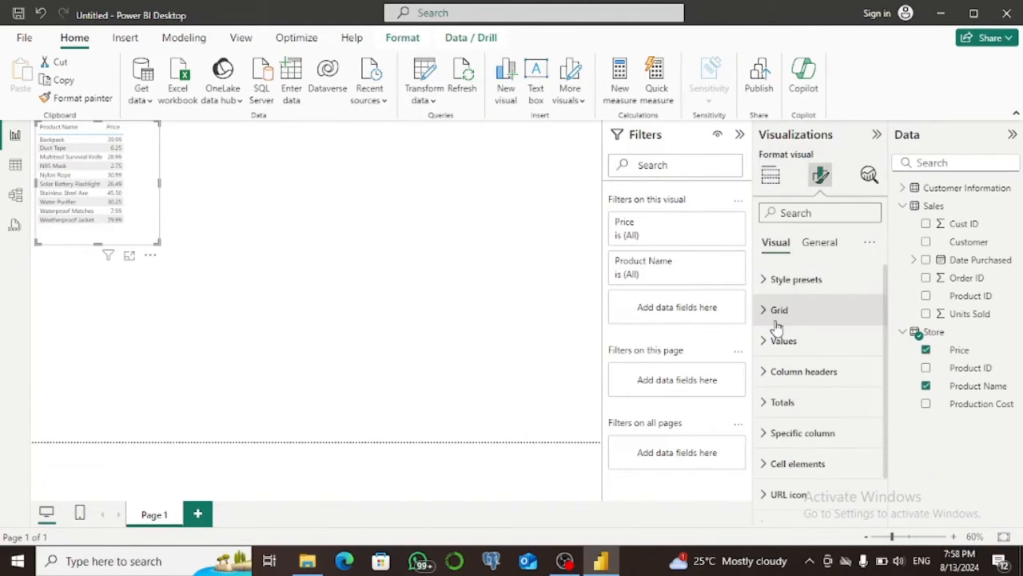
{"action": "left_click", "coordinate": [766, 342]}
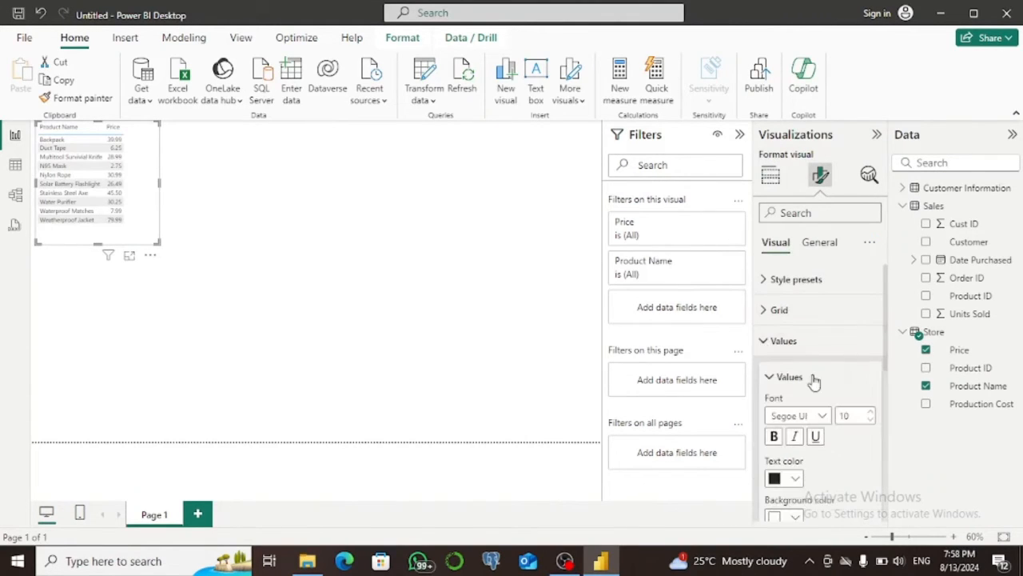
{"action": "left_click", "coordinate": [840, 415]}
{"action": "type", "text": "14"}
{"action": "key", "text": "Return"}
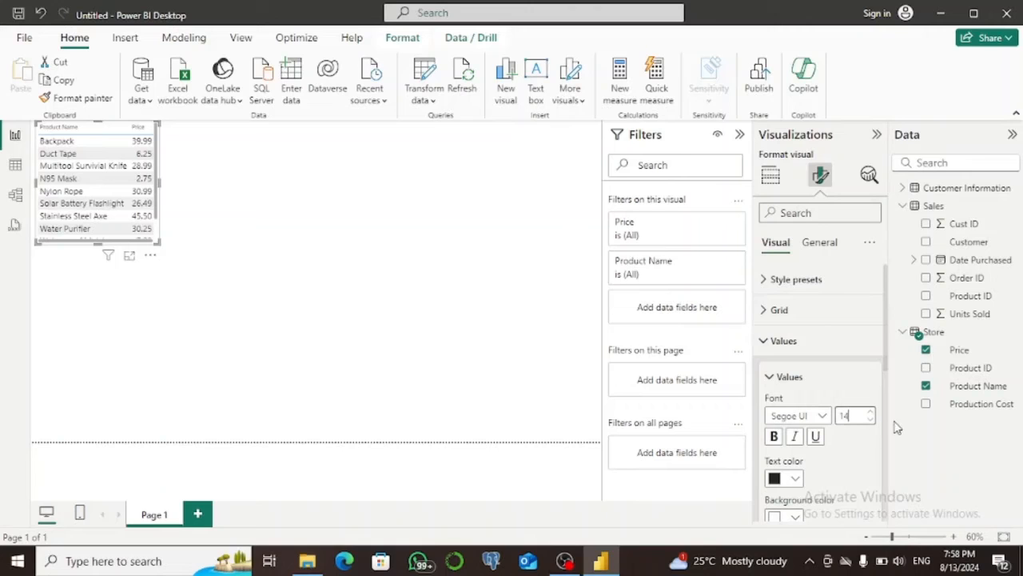
{"action": "scroll", "coordinate": [888, 370], "scroll_direction": "down", "scroll_amount": 1}
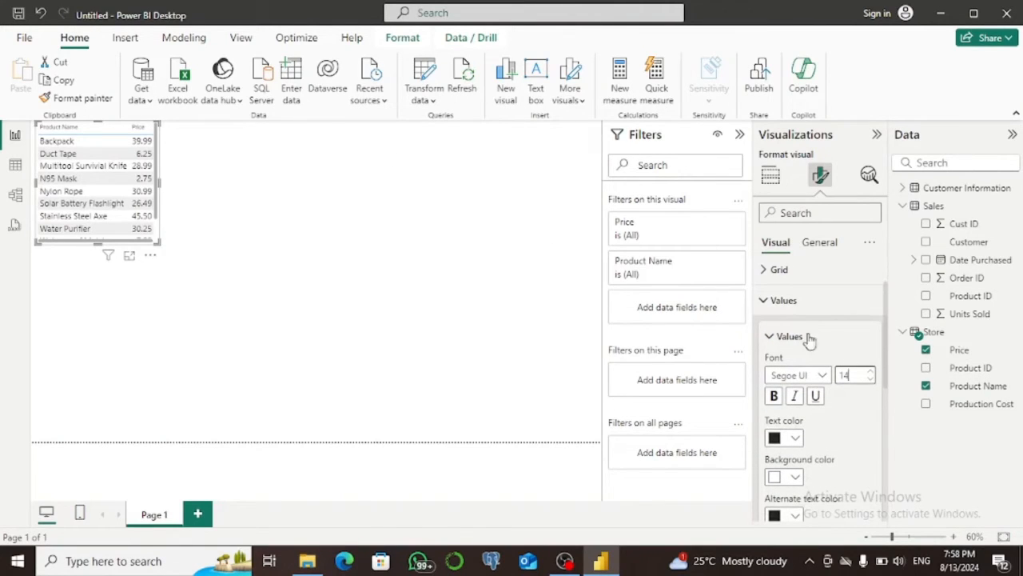
Set the font size of the table's column headers to 14 and widen the Product Name column and the table visual.
{"action": "left_click", "coordinate": [766, 303]}
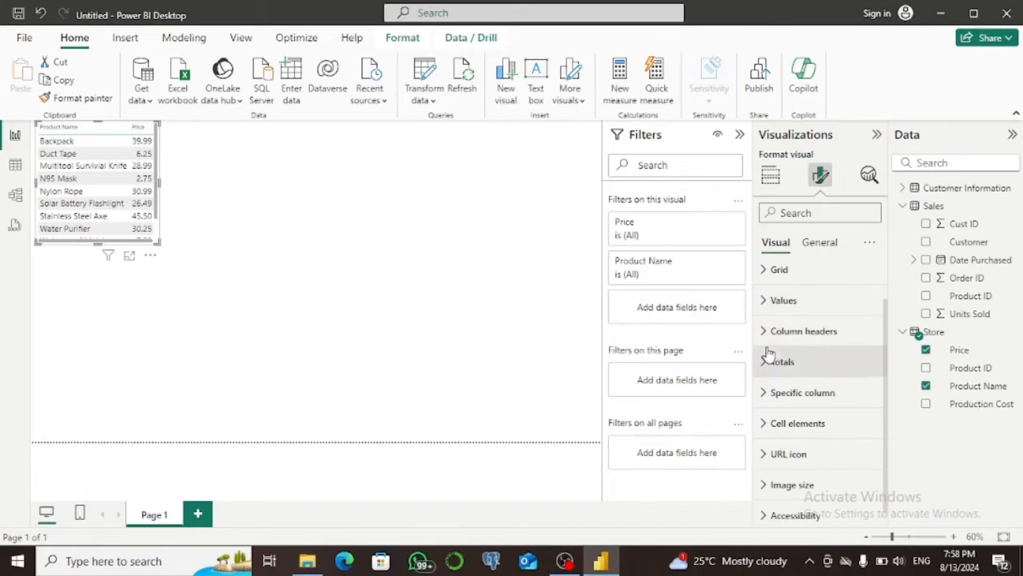
{"action": "left_click", "coordinate": [764, 331]}
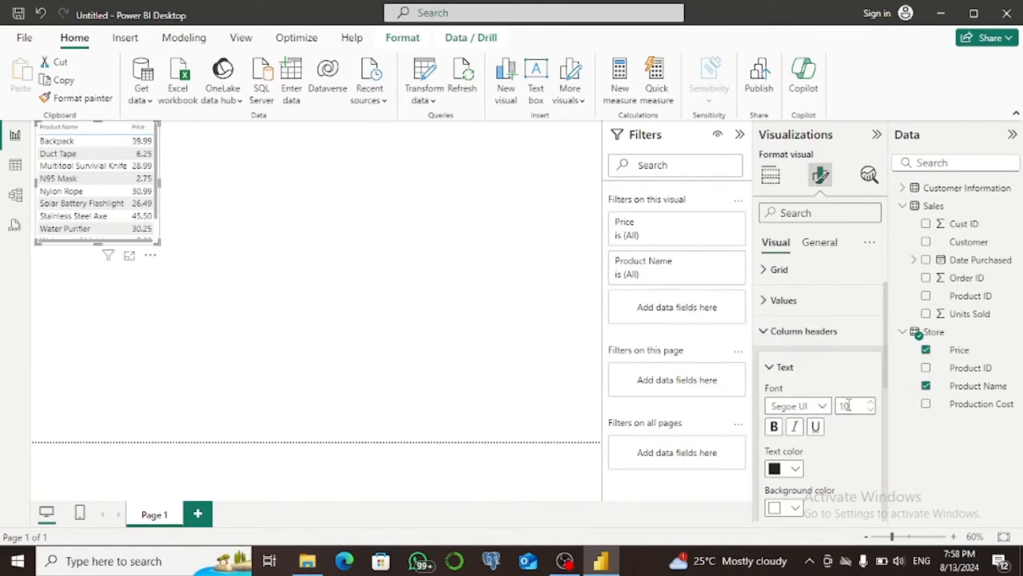
{"action": "left_click_drag", "start_coordinate": [850, 406], "coordinate": [827, 410]}
{"action": "type", "text": "11114"}
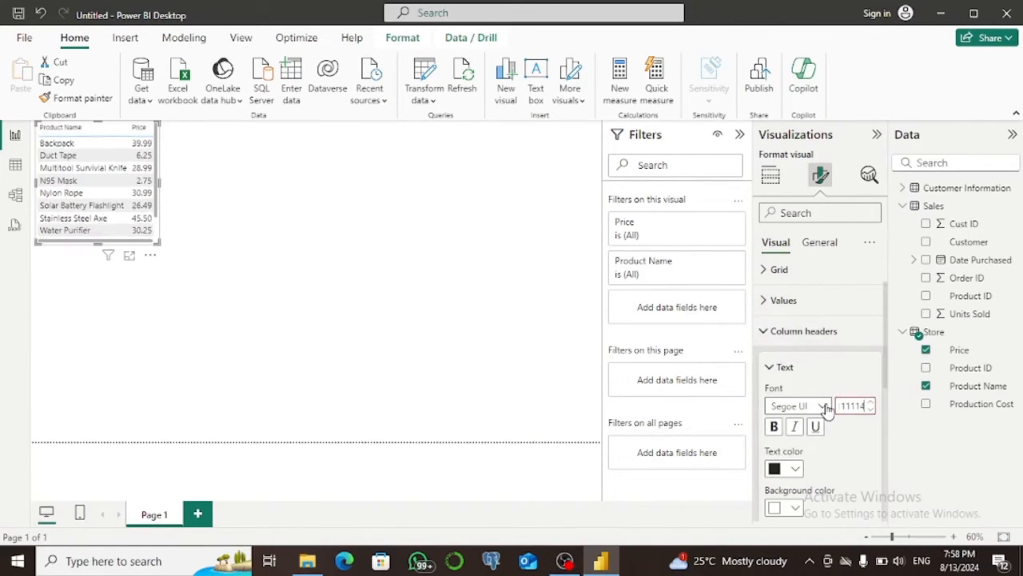
{"action": "key", "text": "BackSpace"}
{"action": "key", "text": "BackSpace"}
{"action": "key", "text": "BackSpace"}
{"action": "key", "text": "BackSpace"}
{"action": "key", "text": "BackSpace"}
{"action": "key", "text": "BackSpace"}
{"action": "type", "text": "14"}
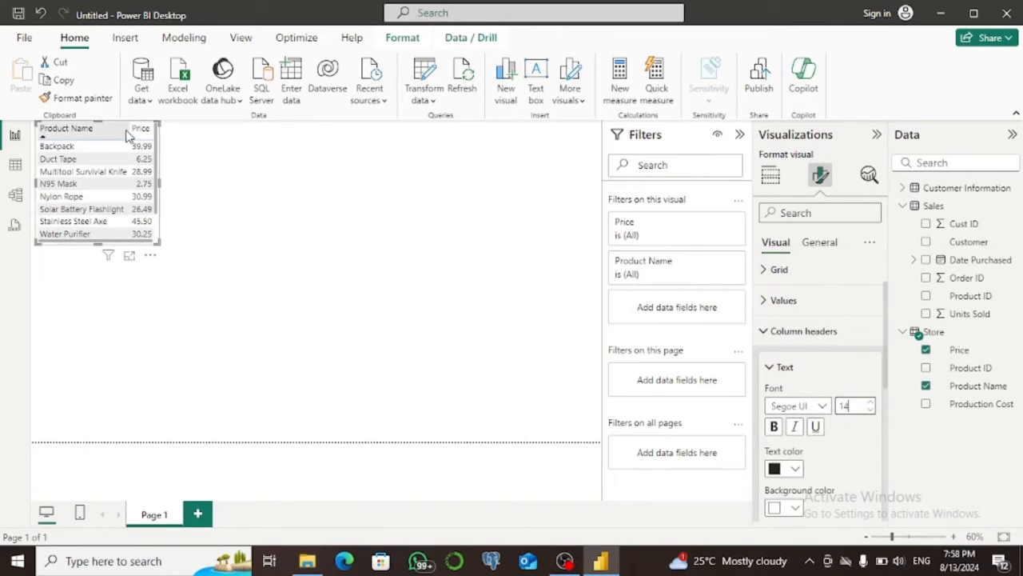
{"action": "left_click_drag", "start_coordinate": [124, 129], "coordinate": [162, 129]}
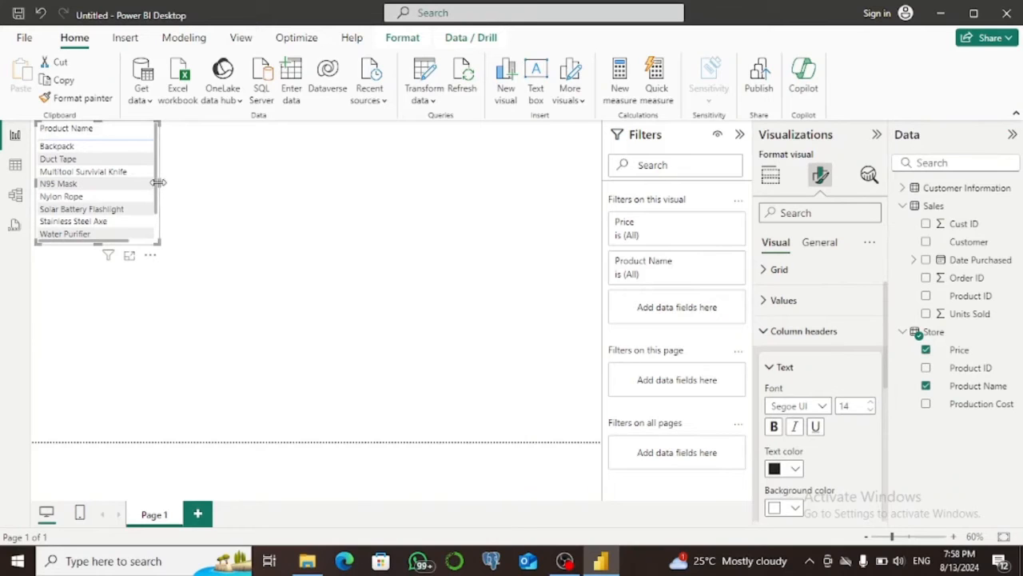
{"action": "left_click_drag", "start_coordinate": [160, 183], "coordinate": [227, 185]}
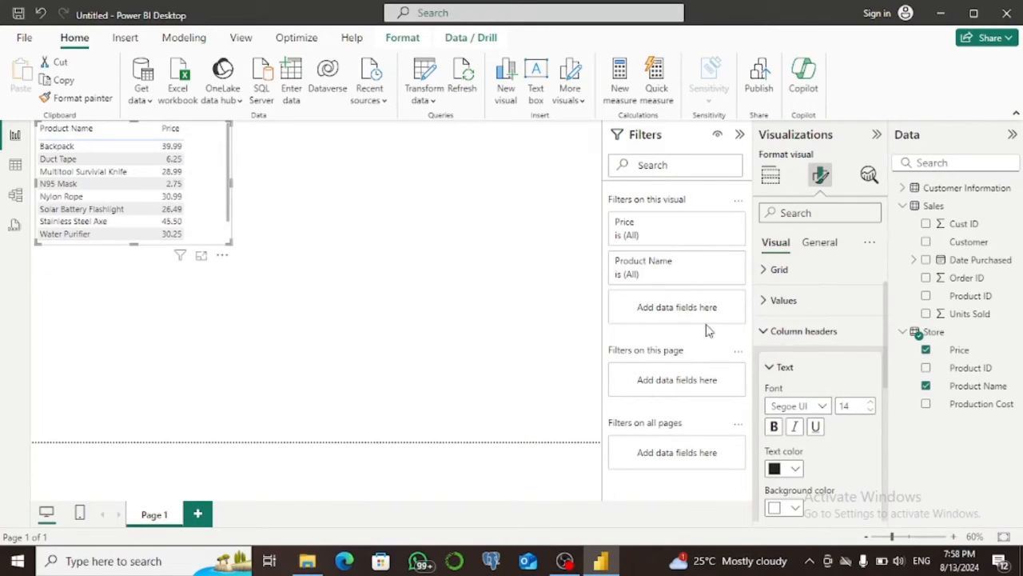
Open the background color conditional formatting settings for the table's Price column.
{"action": "left_click", "coordinate": [771, 174]}
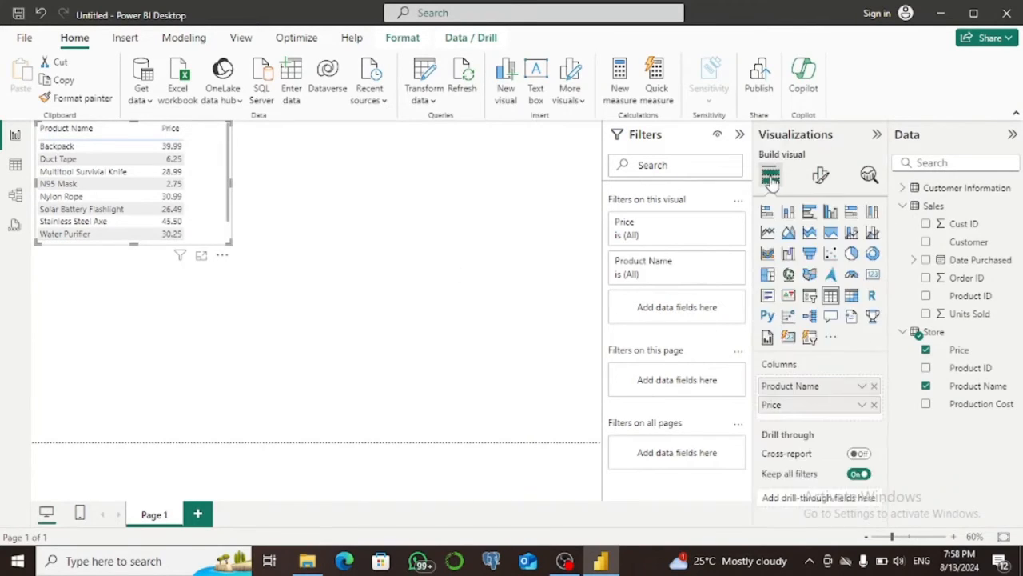
{"action": "right_click", "coordinate": [820, 409]}
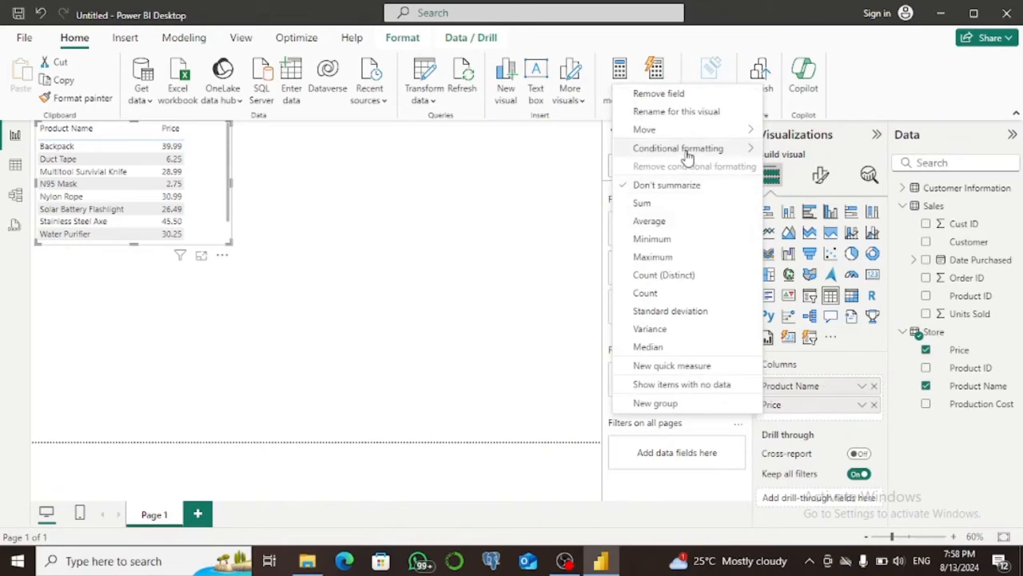
{"action": "mouse_move", "coordinate": [683, 152]}
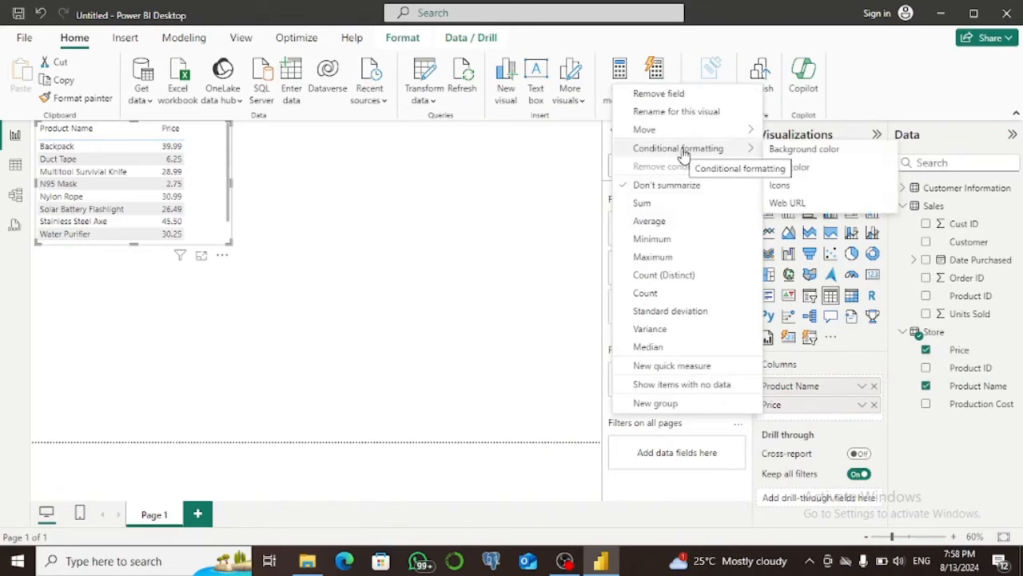
{"action": "left_click", "coordinate": [782, 152]}
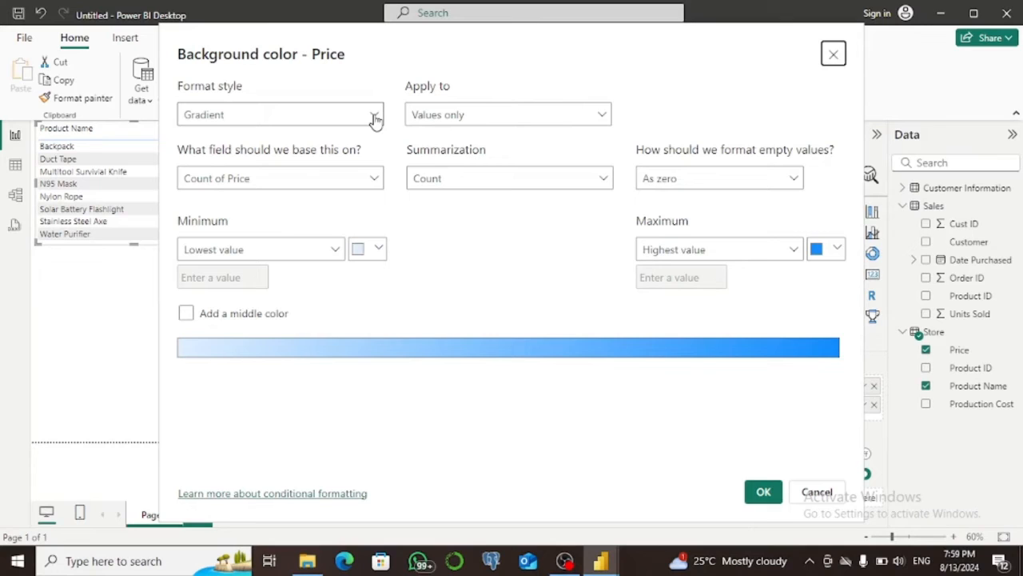
{"action": "left_click", "coordinate": [374, 116]}
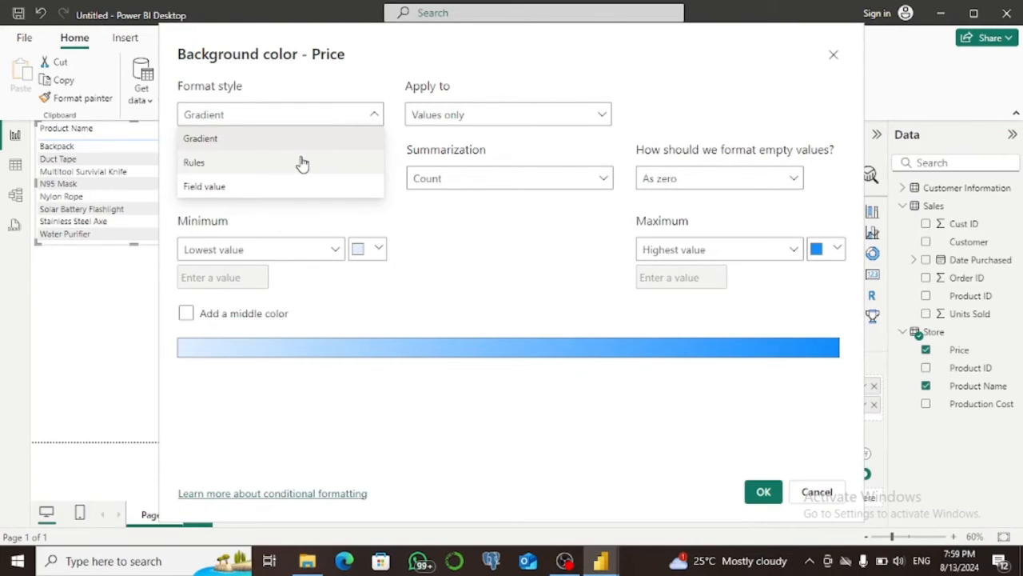
{"action": "left_click", "coordinate": [295, 164]}
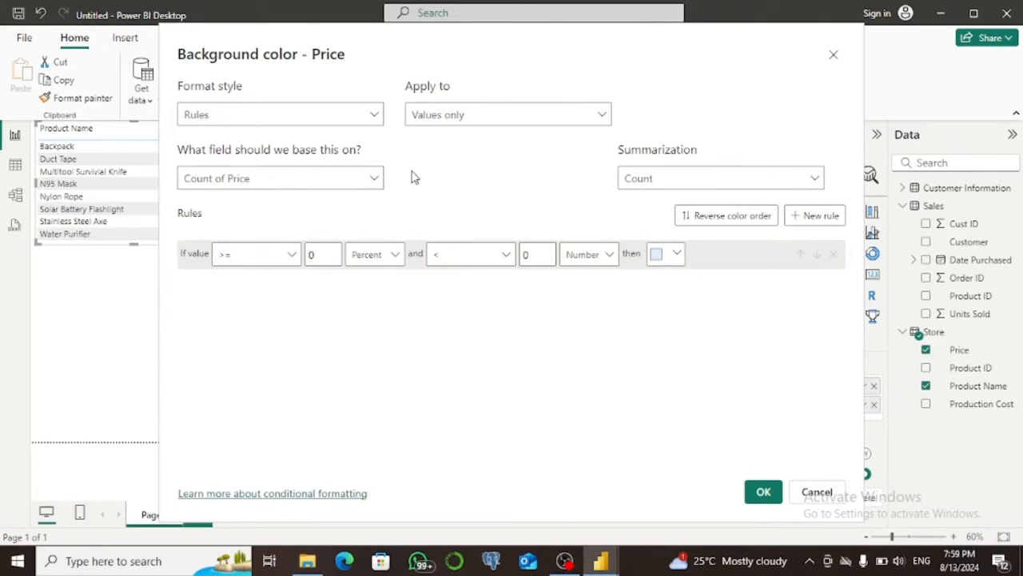
{"action": "left_click", "coordinate": [375, 119]}
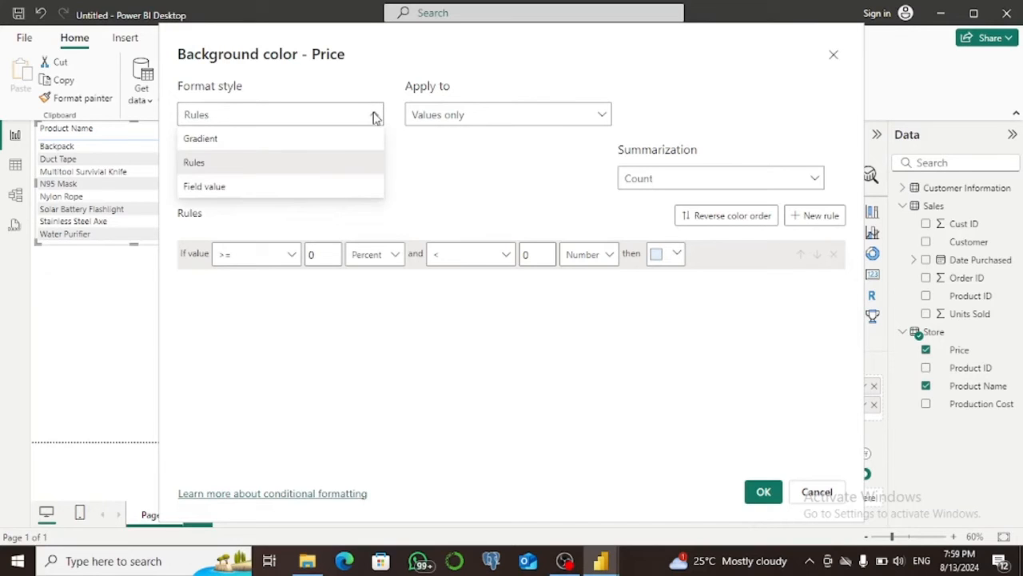
{"action": "left_click", "coordinate": [287, 142]}
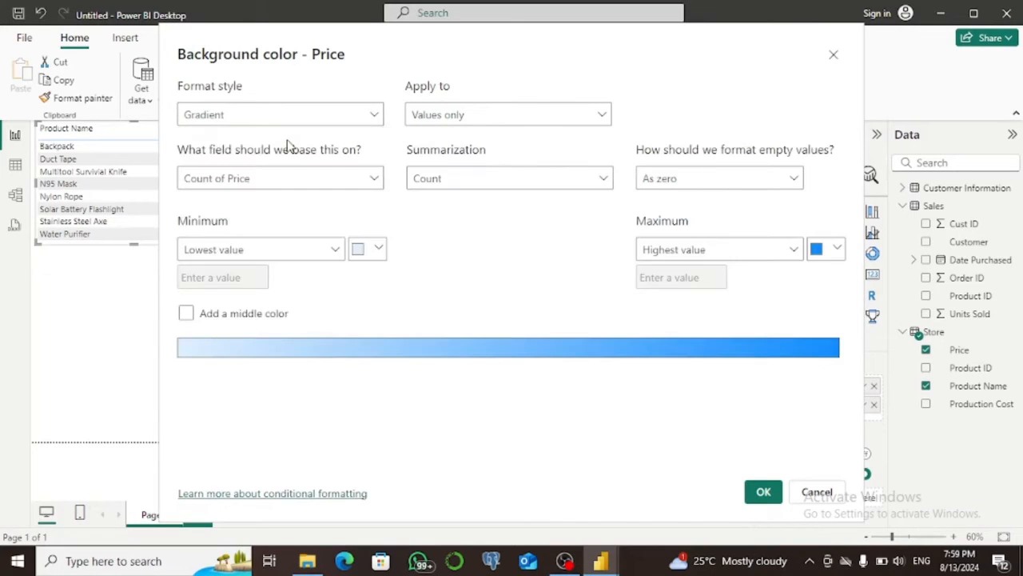
Apply a Price background gradient from blue at the lowest value to red at the highest, and enlarge the table to fit all products.
{"action": "left_click", "coordinate": [377, 249]}
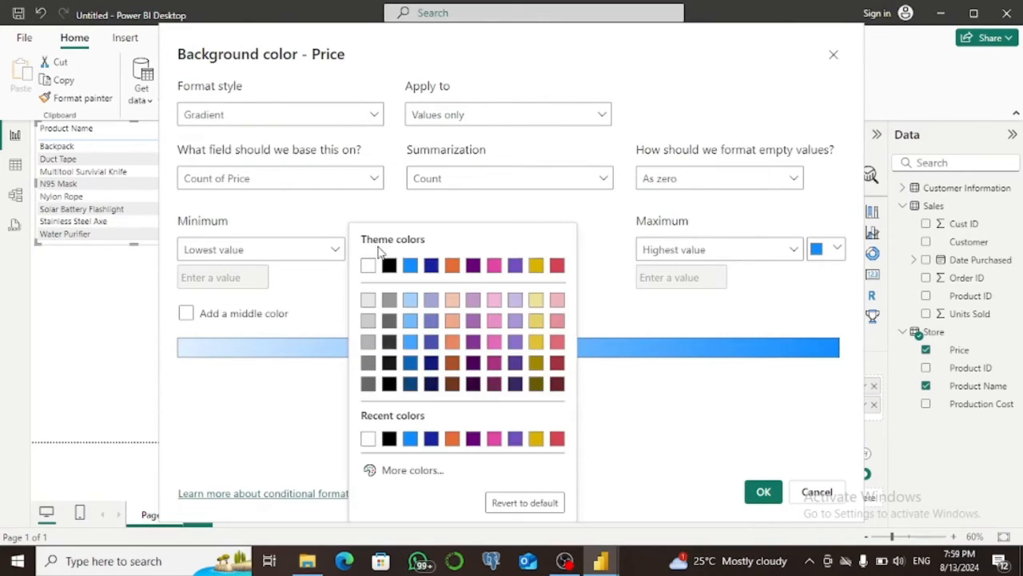
{"action": "left_click", "coordinate": [410, 439]}
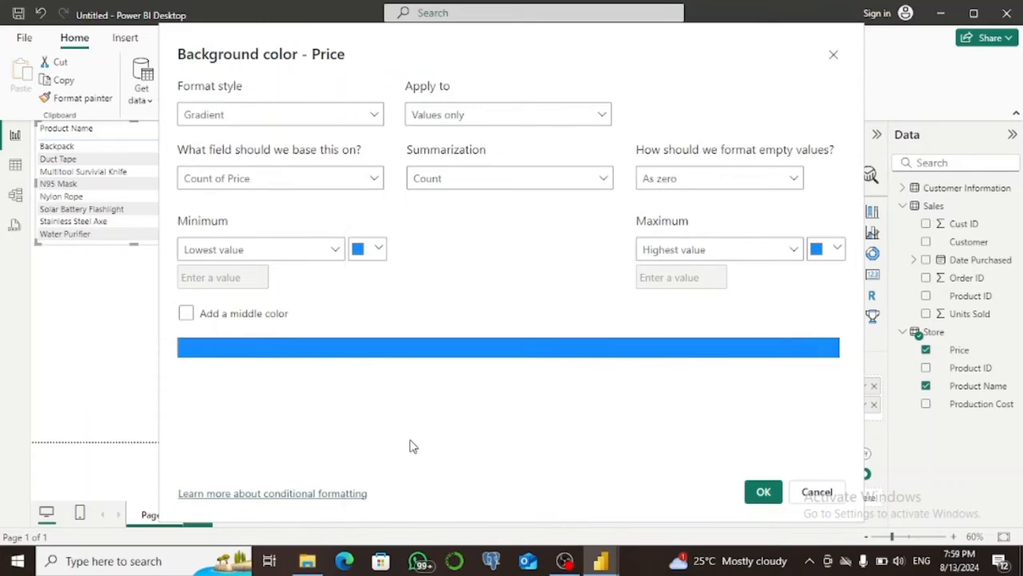
{"action": "left_click", "coordinate": [837, 249]}
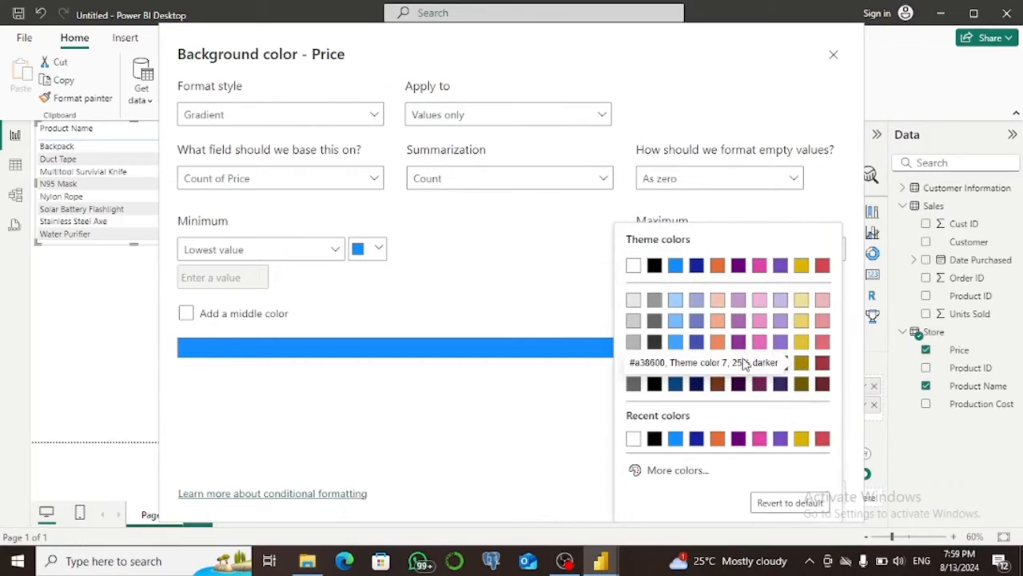
{"action": "left_click", "coordinate": [824, 439]}
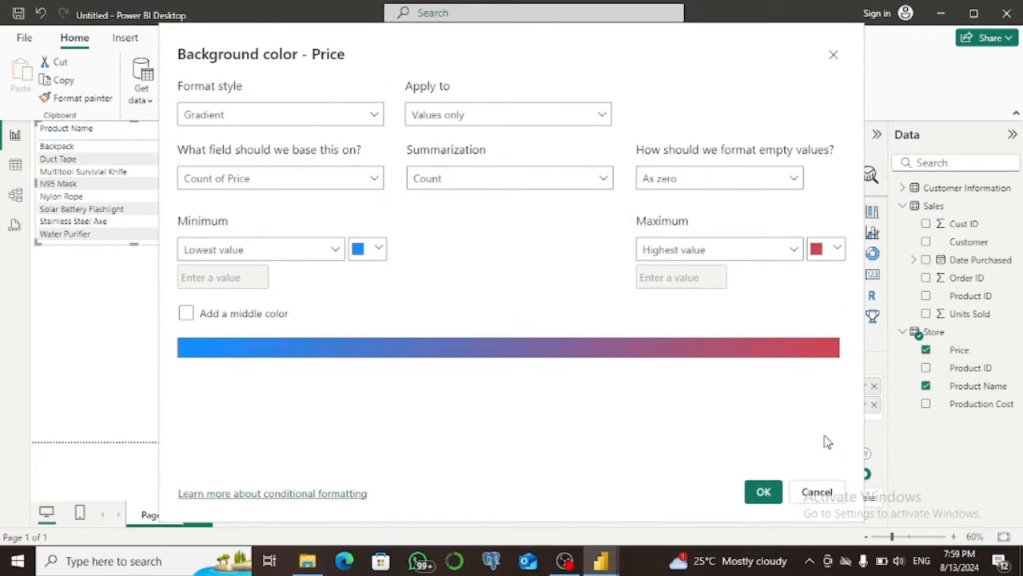
{"action": "left_click", "coordinate": [763, 491]}
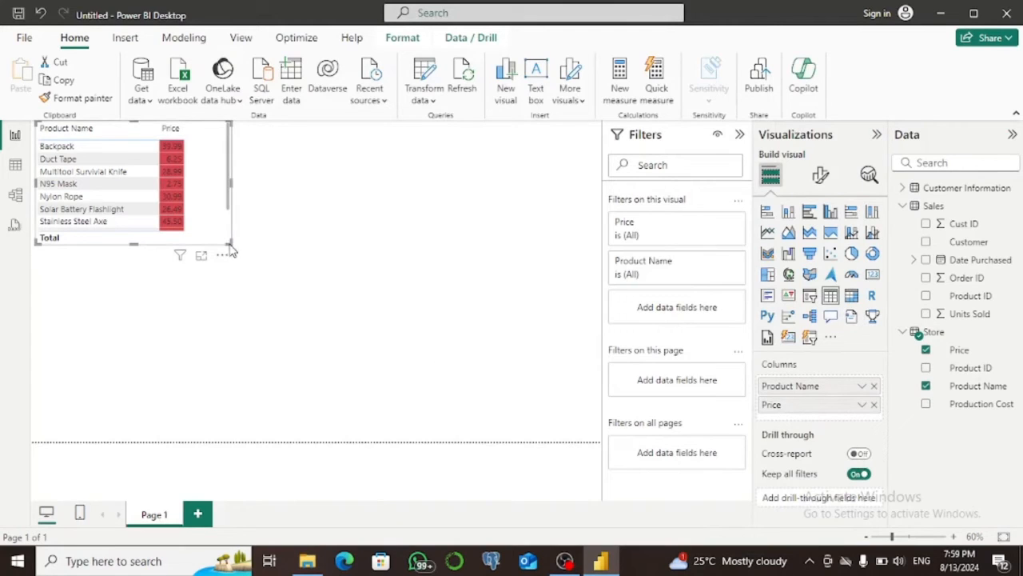
{"action": "left_click_drag", "start_coordinate": [227, 239], "coordinate": [276, 284]}
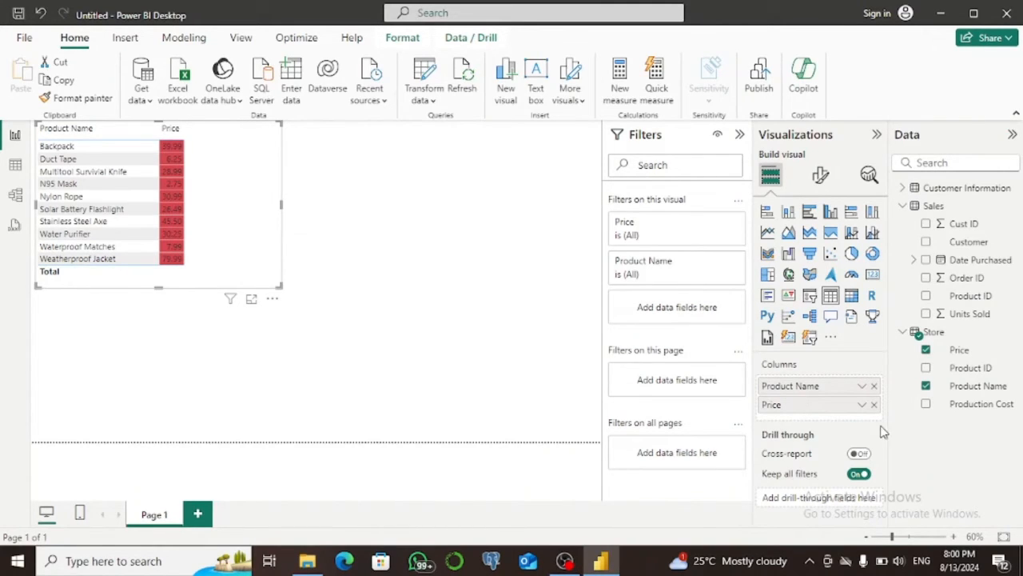
Change the summarization of the Price column's background color gradient to Minimum.
{"action": "right_click", "coordinate": [832, 410]}
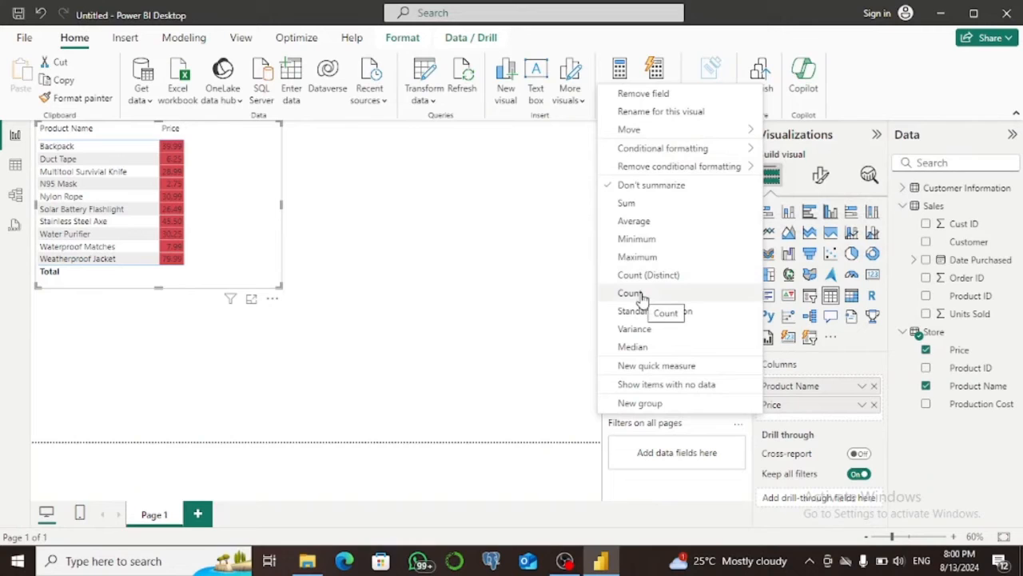
{"action": "mouse_move", "coordinate": [641, 150]}
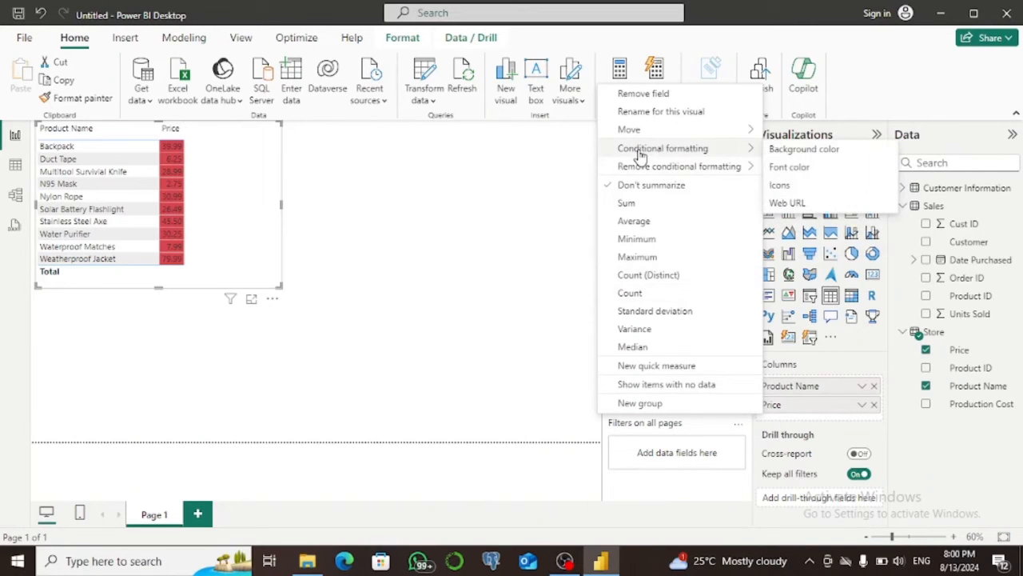
{"action": "left_click", "coordinate": [804, 149]}
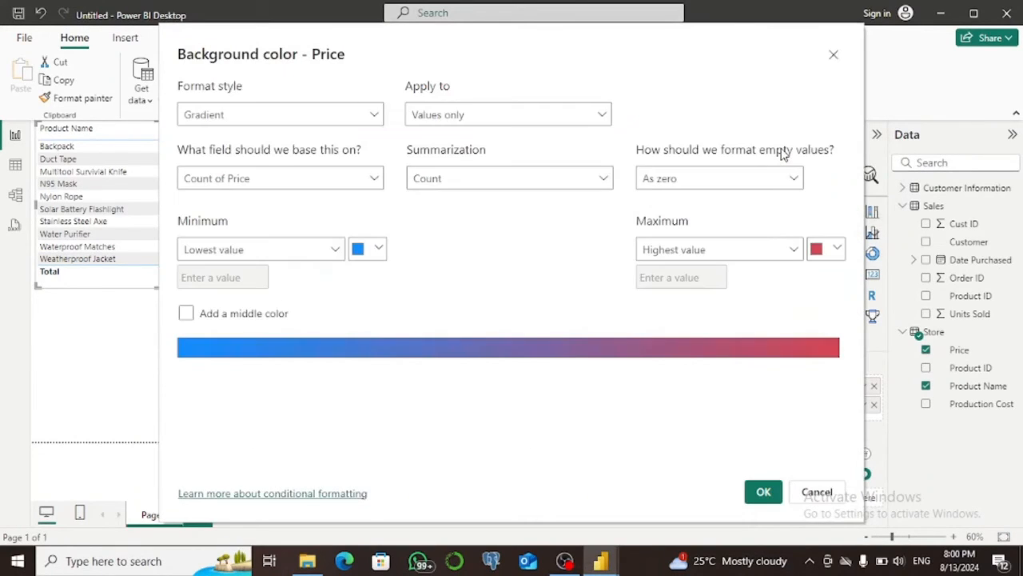
{"action": "left_click", "coordinate": [605, 179]}
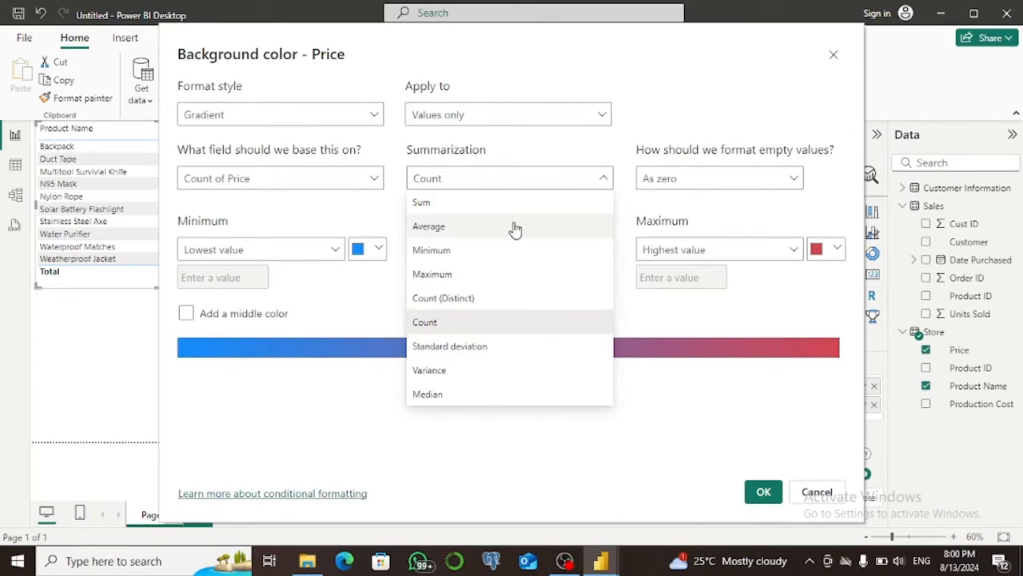
{"action": "left_click", "coordinate": [471, 254]}
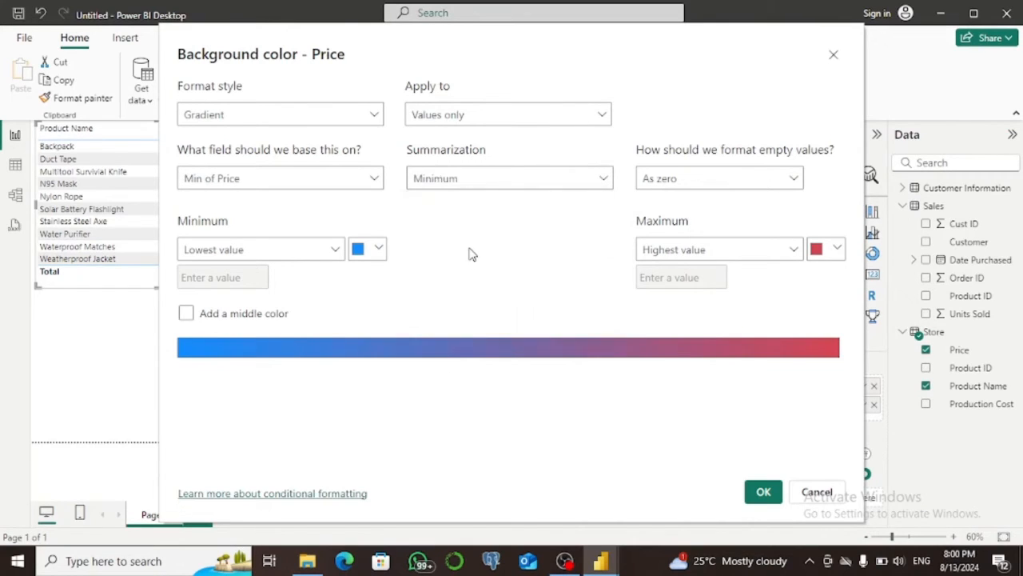
{"action": "left_click", "coordinate": [763, 493]}
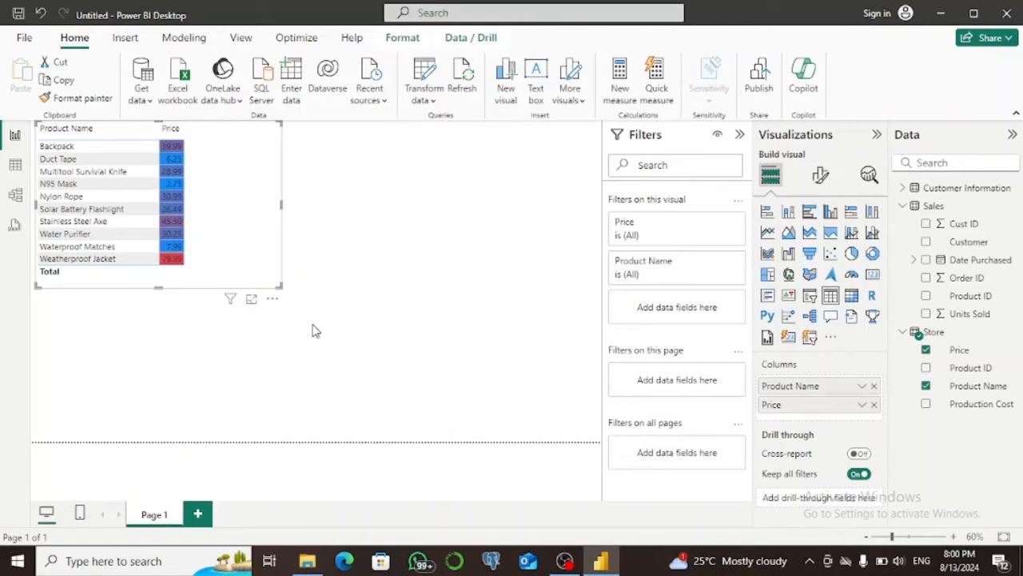
Enlarge the table visual and add Units Sold from the Sales table as a widened column.
{"action": "left_click_drag", "start_coordinate": [280, 286], "coordinate": [318, 302]}
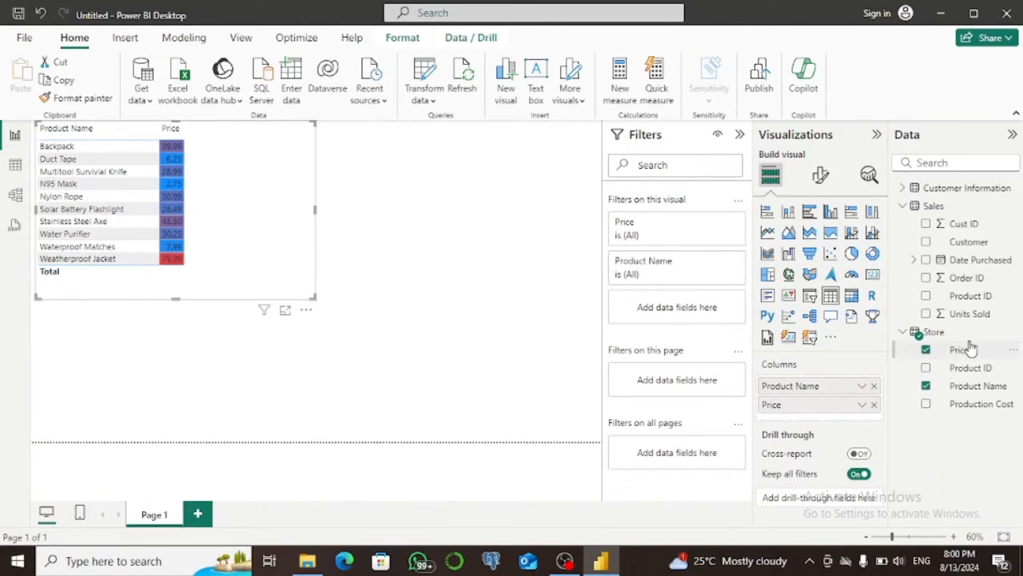
{"action": "left_click", "coordinate": [926, 314]}
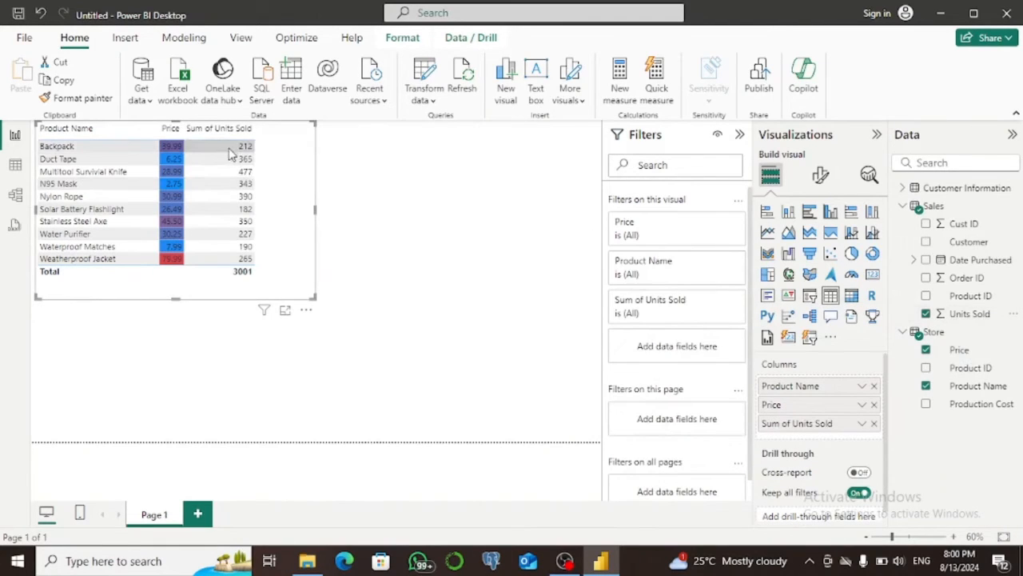
{"action": "left_click_drag", "start_coordinate": [256, 130], "coordinate": [315, 138]}
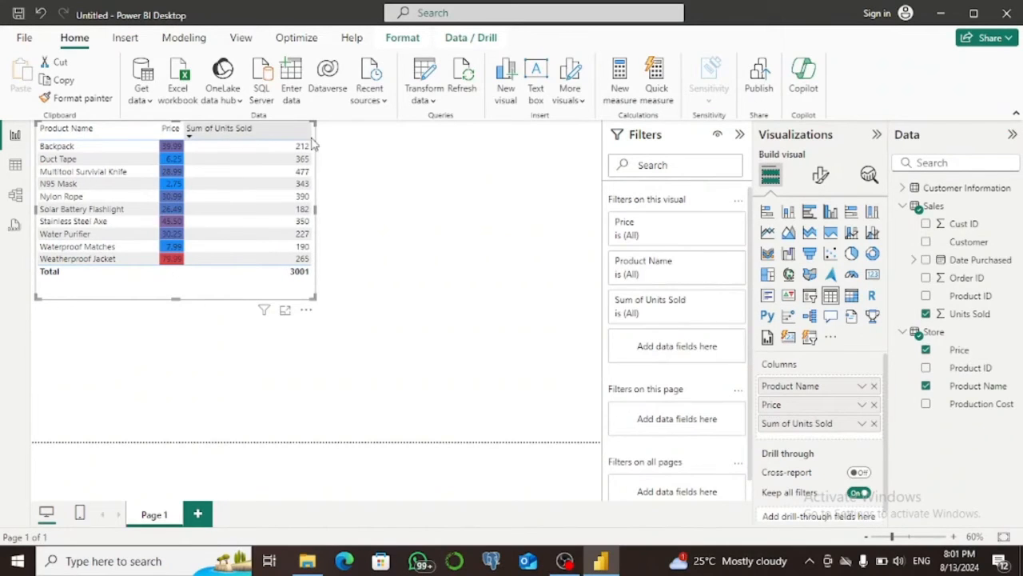
Add data bars with a purple positive bar to the Sum of Units Sold column and sort the table by it in descending order.
{"action": "right_click", "coordinate": [807, 425]}
{"action": "mouse_move", "coordinate": [680, 186]}
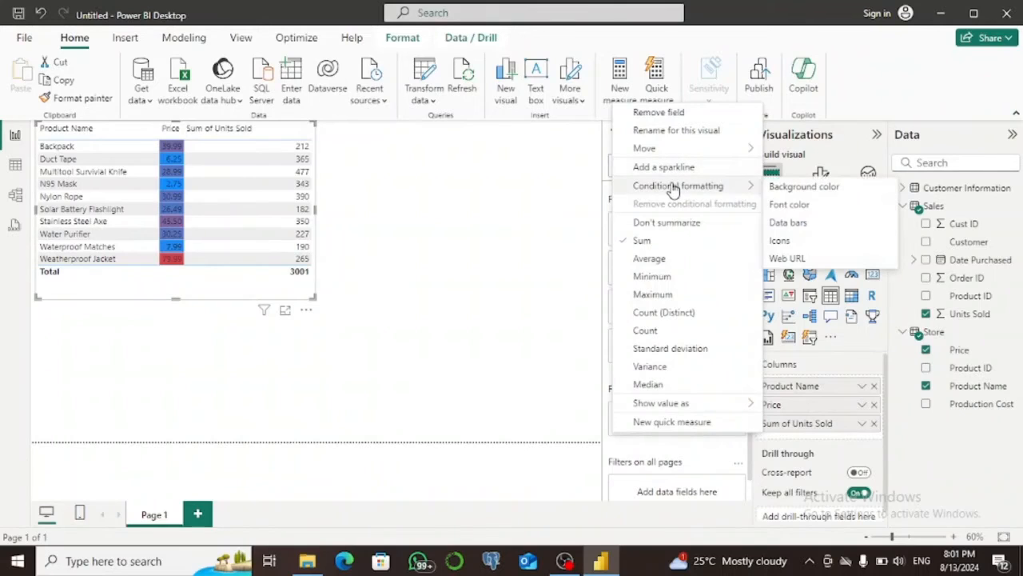
{"action": "left_click", "coordinate": [786, 224]}
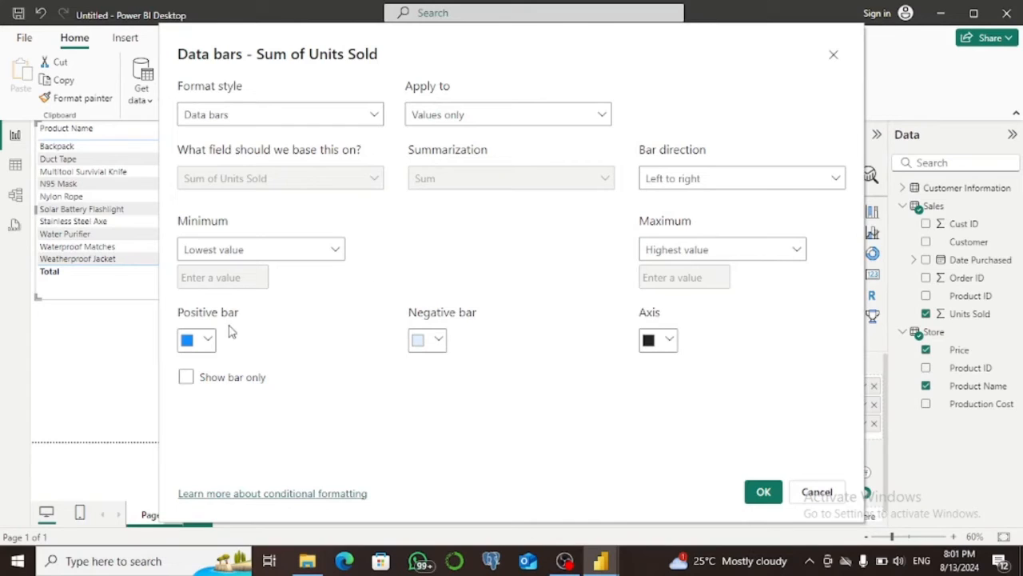
{"action": "left_click", "coordinate": [208, 341]}
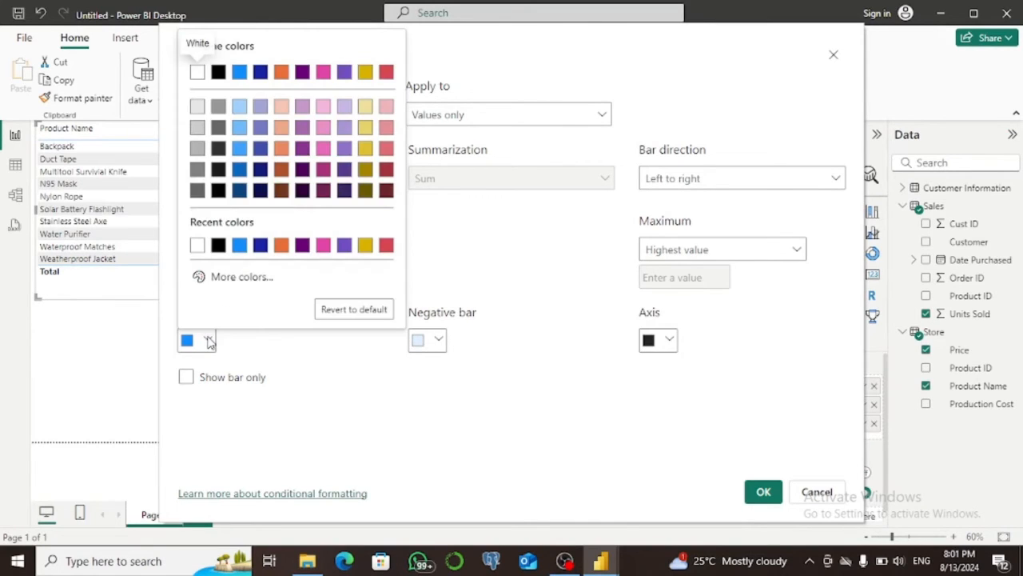
{"action": "left_click", "coordinate": [344, 245]}
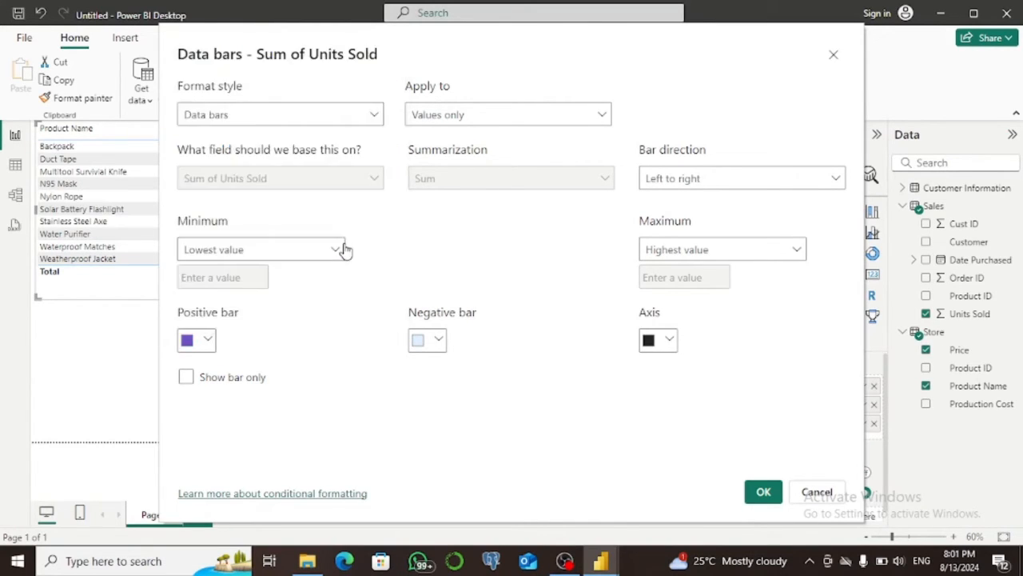
{"action": "left_click", "coordinate": [764, 492]}
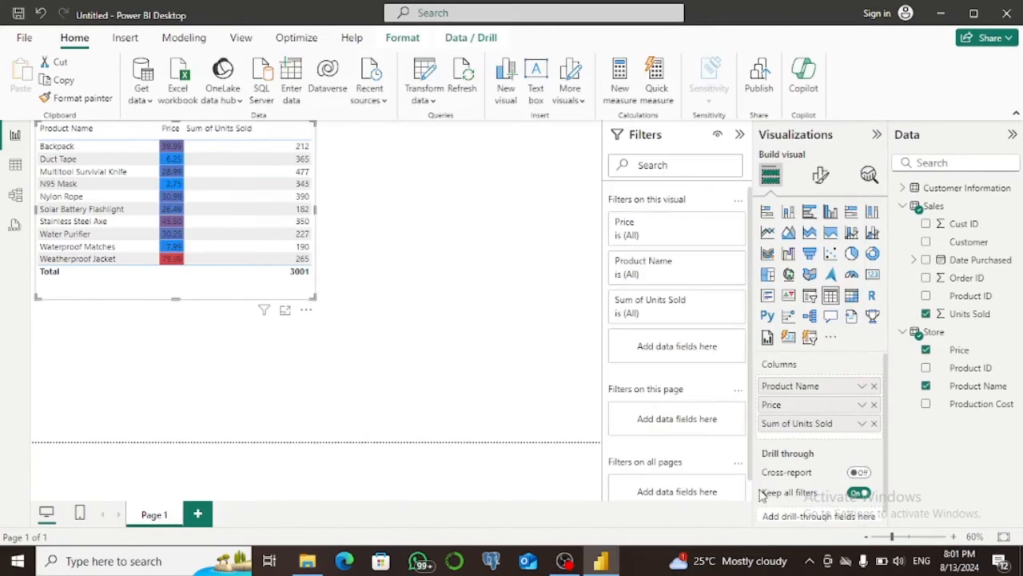
{"action": "left_click", "coordinate": [266, 138]}
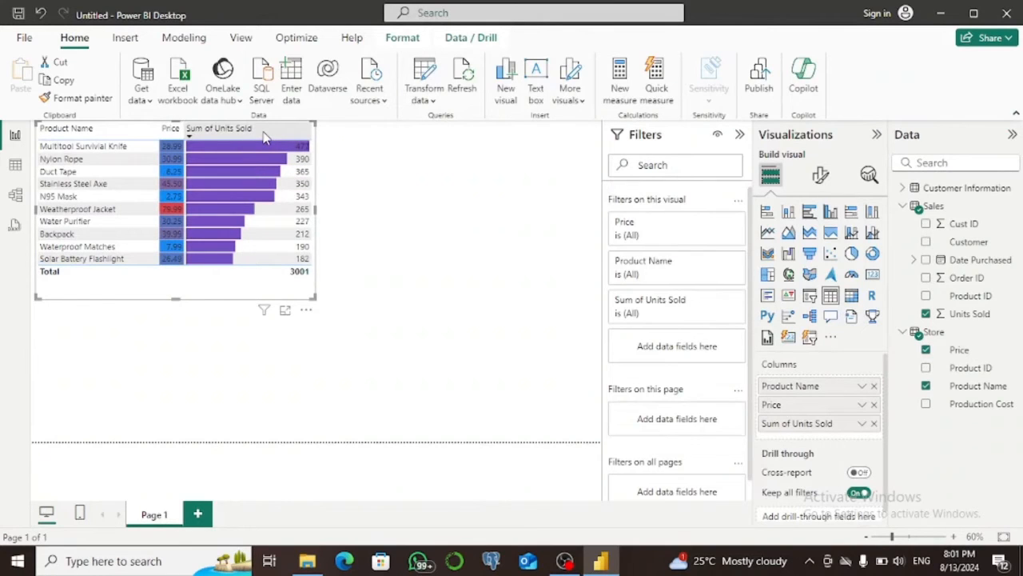
Sort the table by Sum of Units Sold in ascending order and return it to descending order.
{"action": "left_click", "coordinate": [266, 139]}
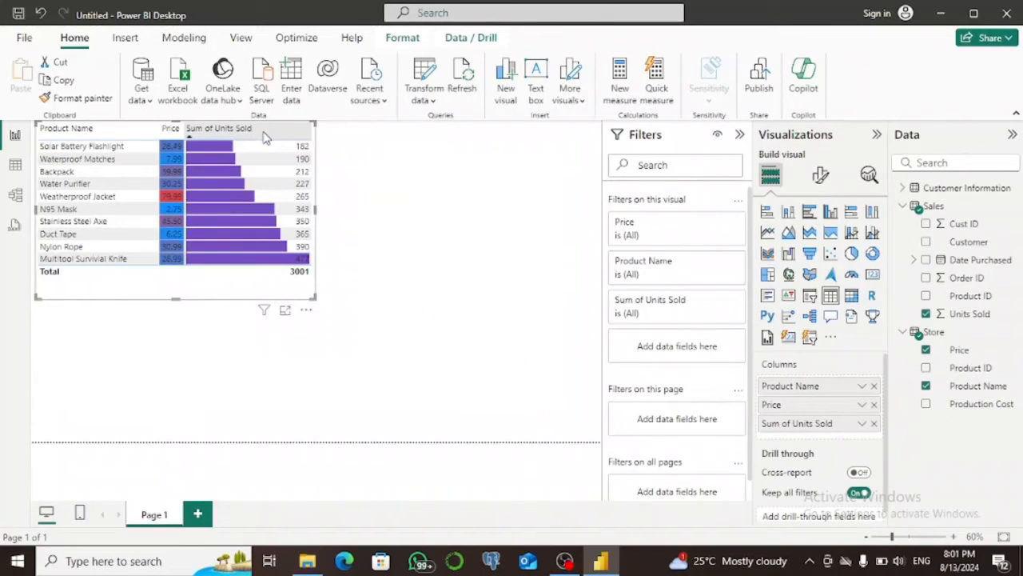
{"action": "left_click", "coordinate": [266, 138]}
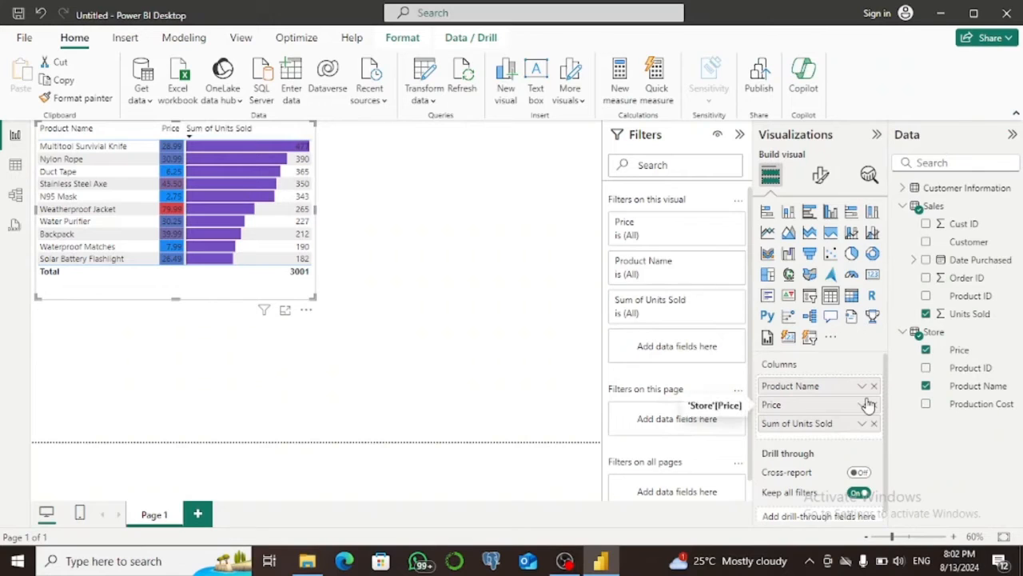
Open background color conditional formatting for the Sum of Units Sold column and set its format style to Rules.
{"action": "right_click", "coordinate": [806, 427]}
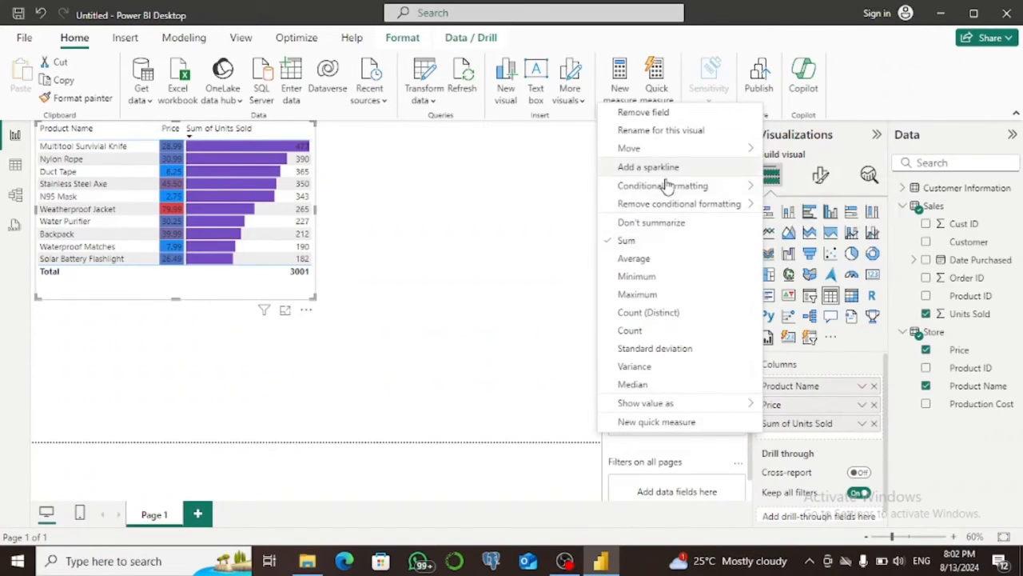
{"action": "mouse_move", "coordinate": [668, 187]}
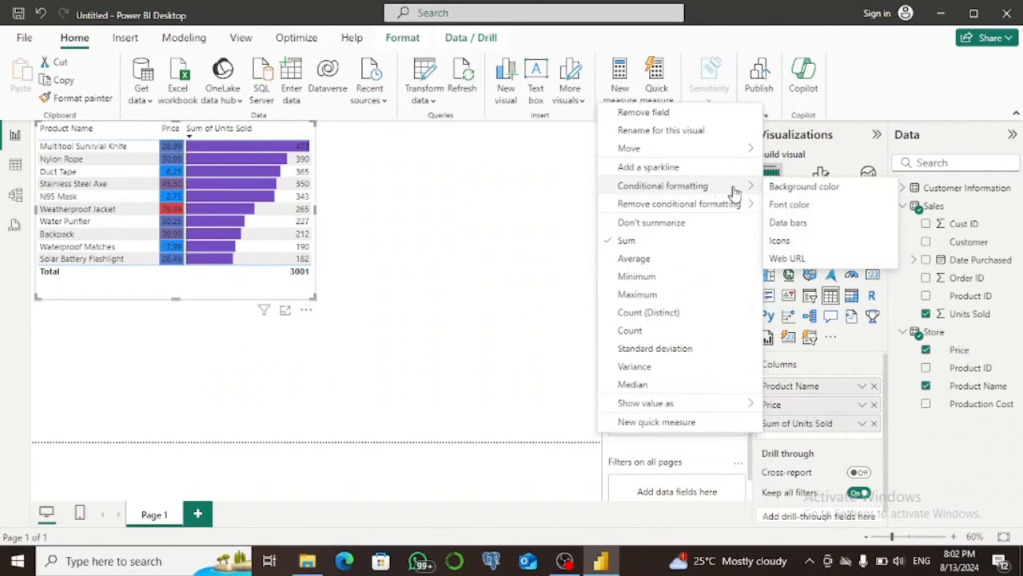
{"action": "left_click", "coordinate": [781, 190]}
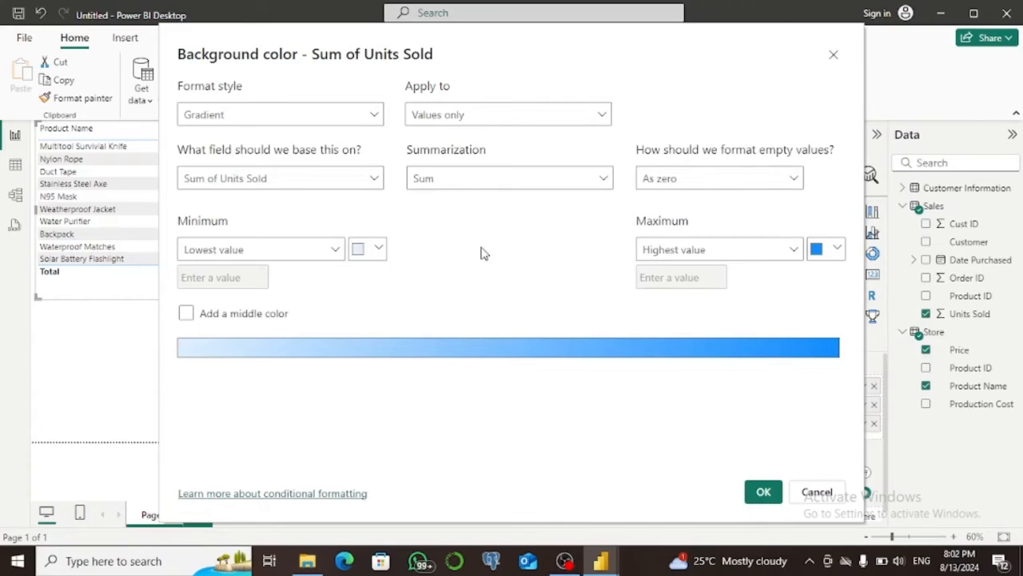
{"action": "left_click", "coordinate": [360, 117]}
{"action": "left_click", "coordinate": [267, 164]}
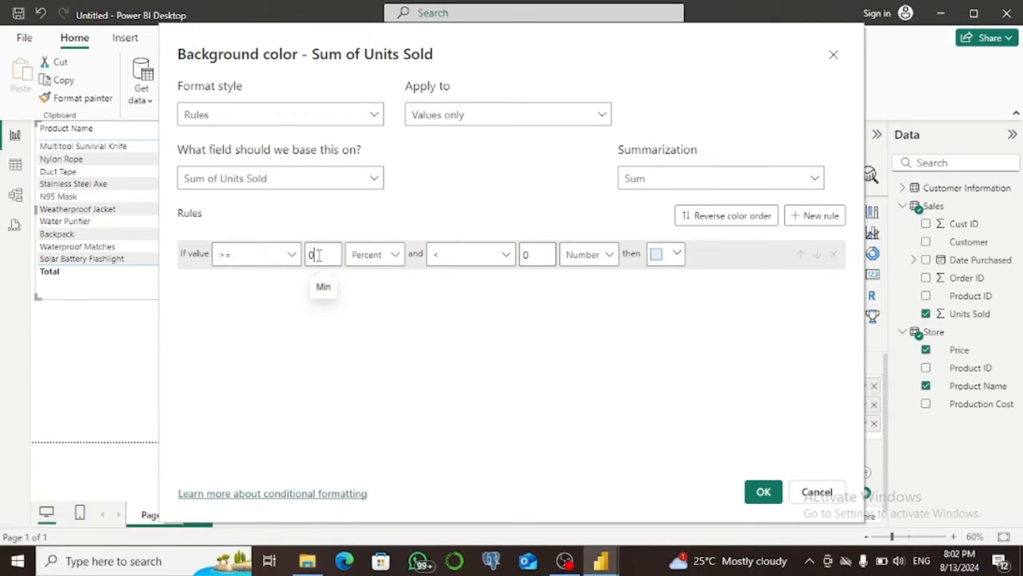
Define the first background rule as values from 0 to below 200, both as numbers, colored yellow.
{"action": "left_click", "coordinate": [397, 255]}
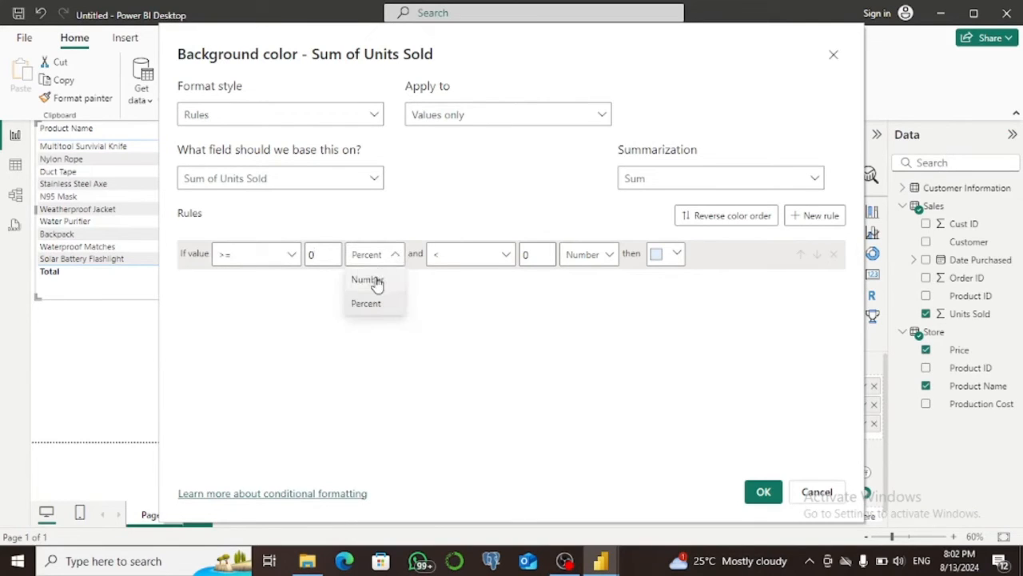
{"action": "left_click", "coordinate": [369, 280]}
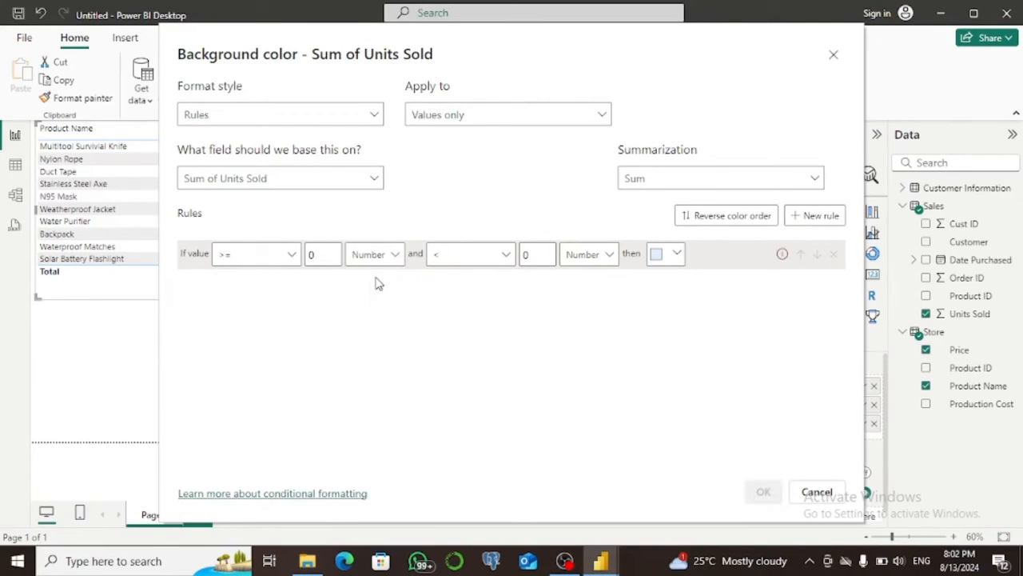
{"action": "double_click", "coordinate": [535, 253]}
{"action": "type", "text": "200"}
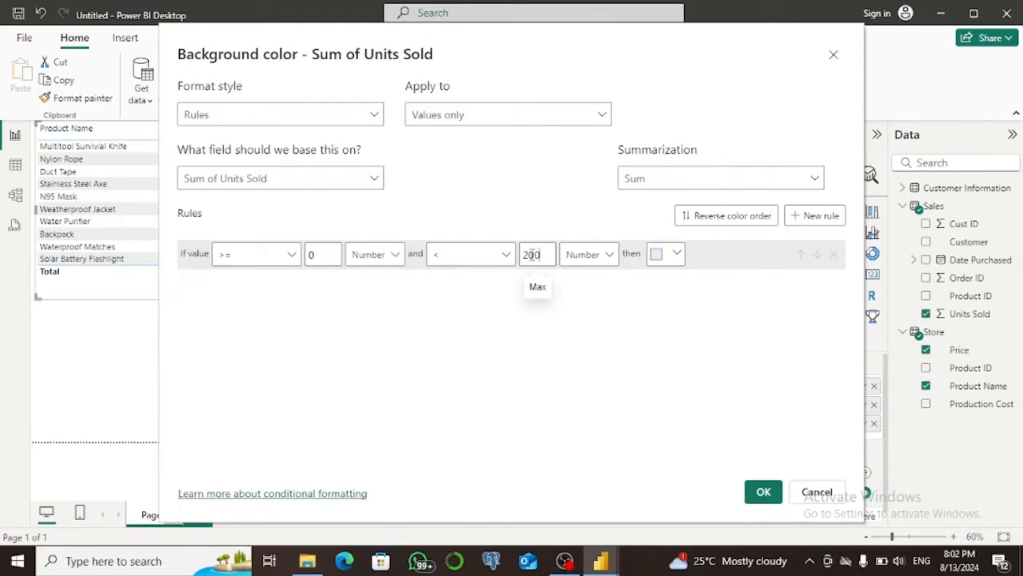
{"action": "left_click", "coordinate": [678, 256]}
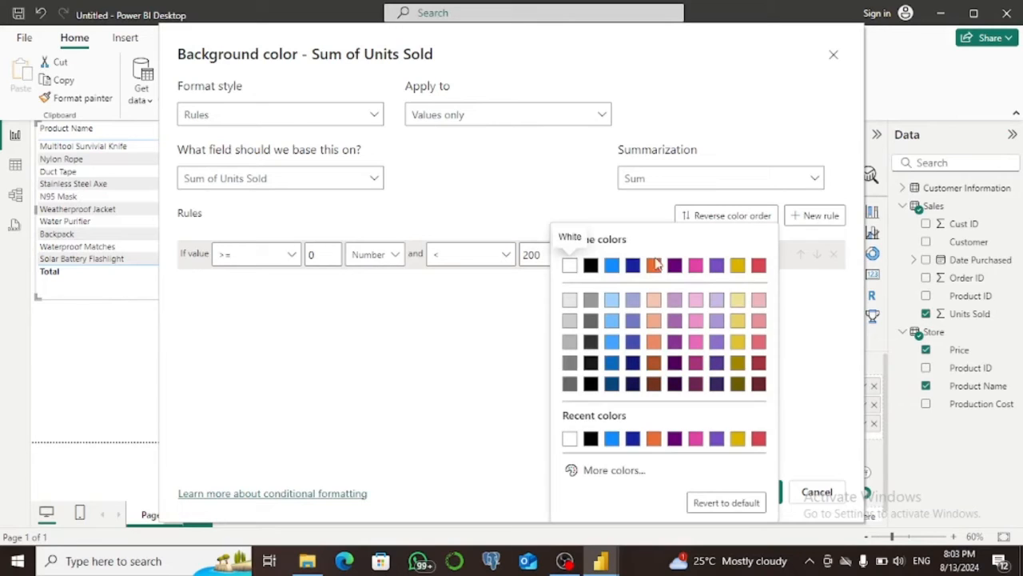
{"action": "left_click", "coordinate": [632, 266]}
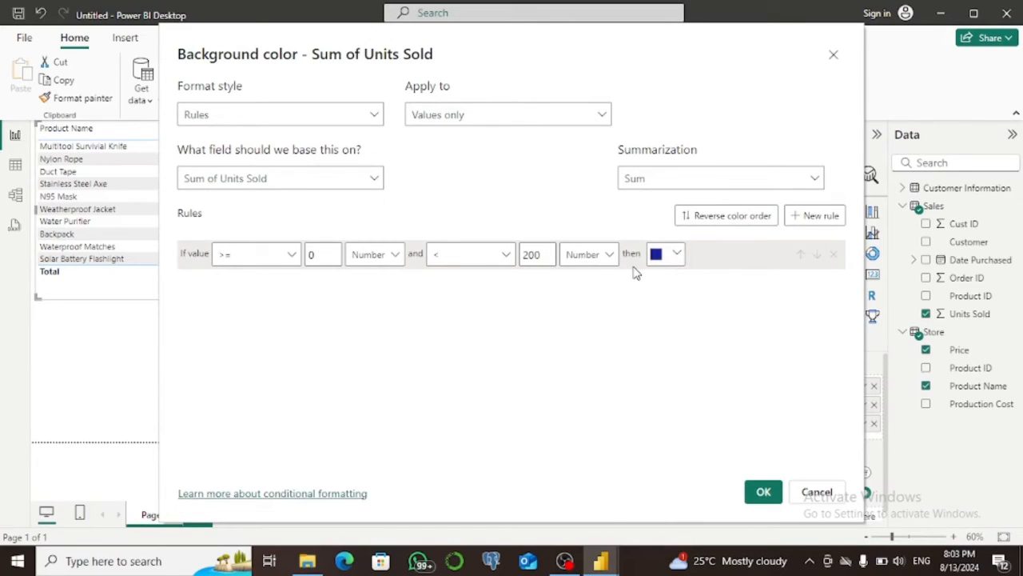
{"action": "left_click", "coordinate": [677, 256]}
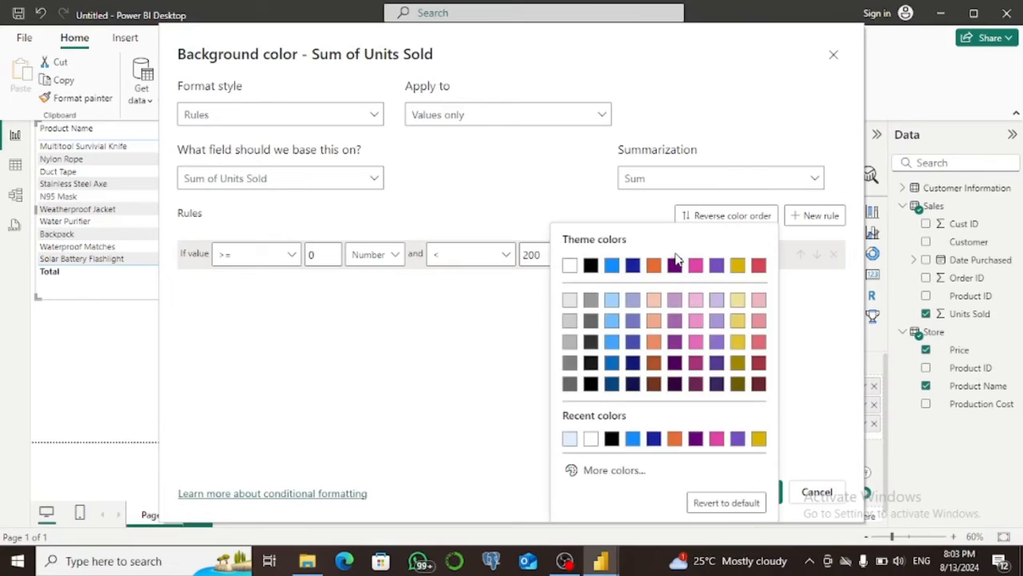
{"action": "left_click", "coordinate": [736, 338]}
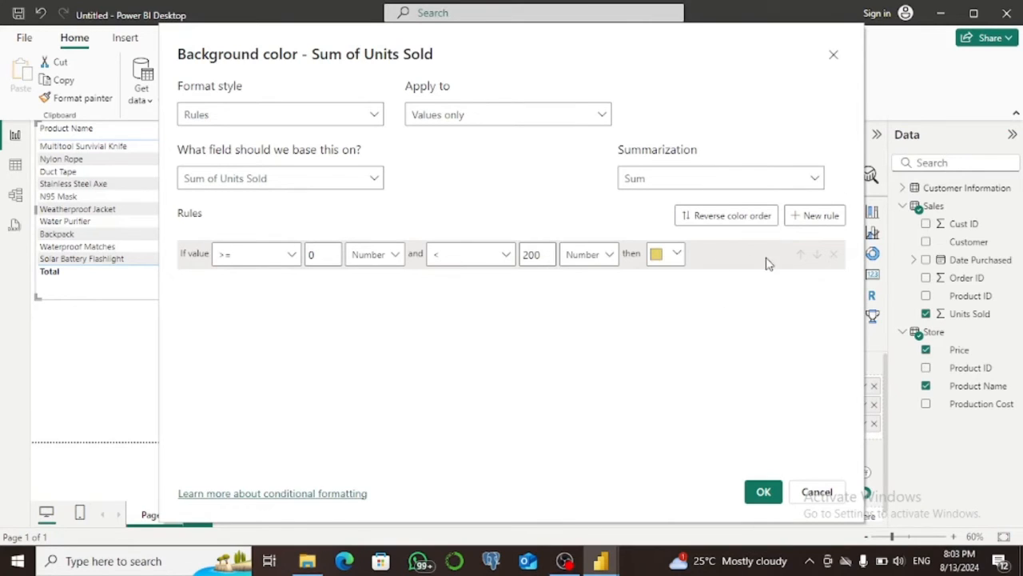
Add a second background rule for values from 200 to below Max, both as numbers.
{"action": "left_click", "coordinate": [812, 218]}
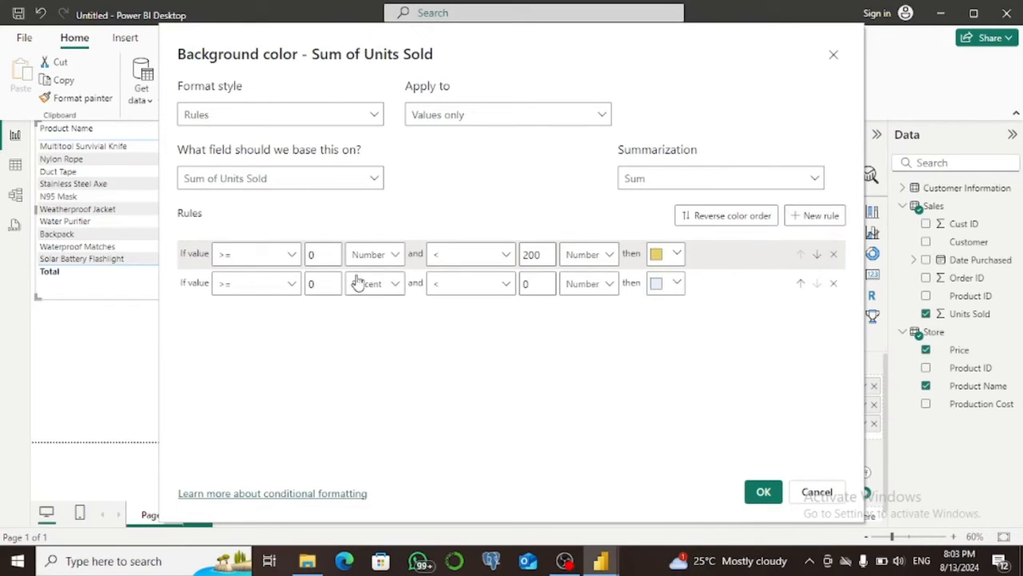
{"action": "left_click", "coordinate": [329, 284]}
{"action": "key", "text": "BackSpace"}
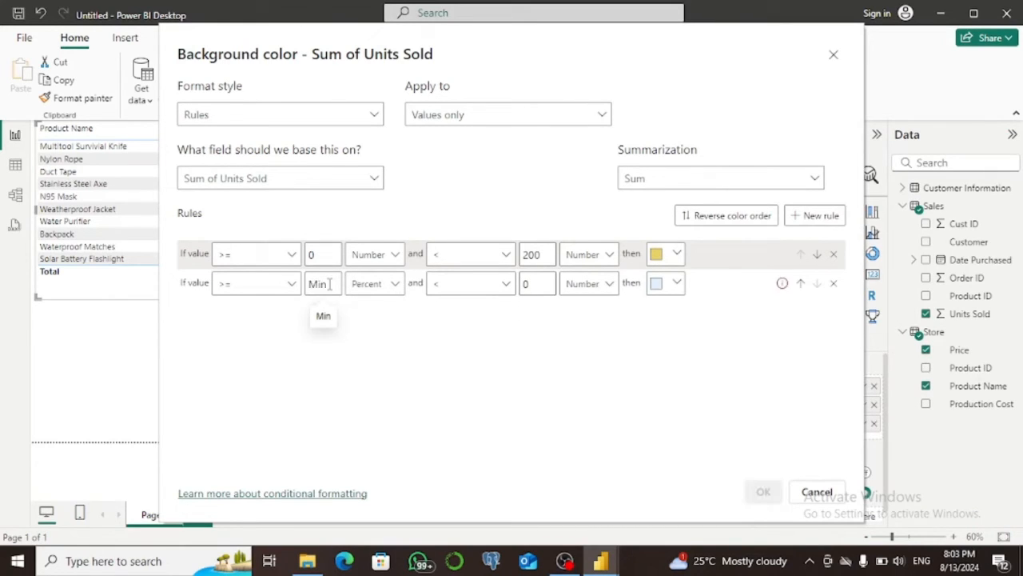
{"action": "type", "text": "200"}
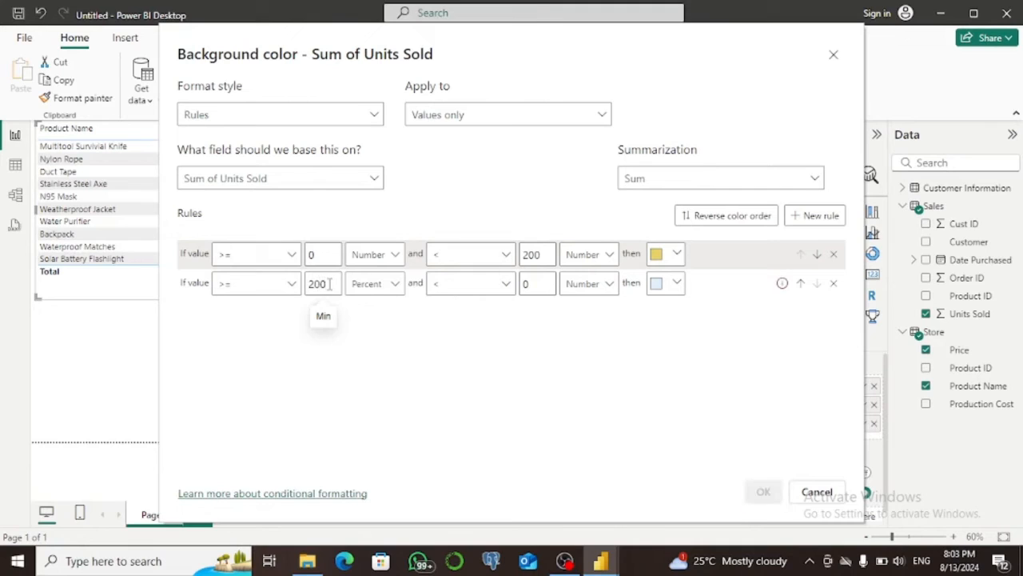
{"action": "left_click", "coordinate": [528, 283]}
{"action": "key", "text": "BackSpace"}
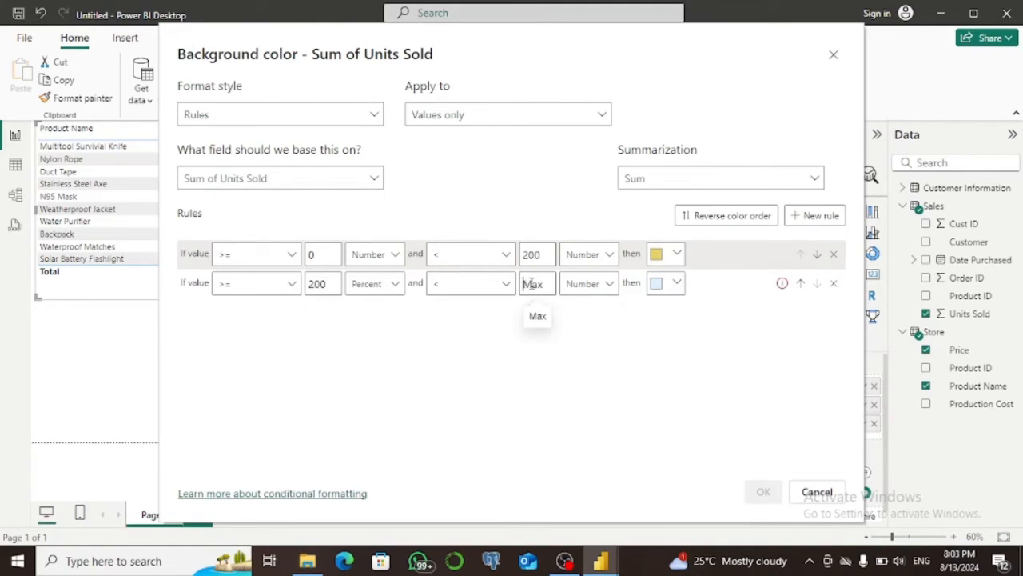
{"action": "type", "text": "5"}
{"action": "key", "text": "BackSpace"}
{"action": "left_click", "coordinate": [395, 284]}
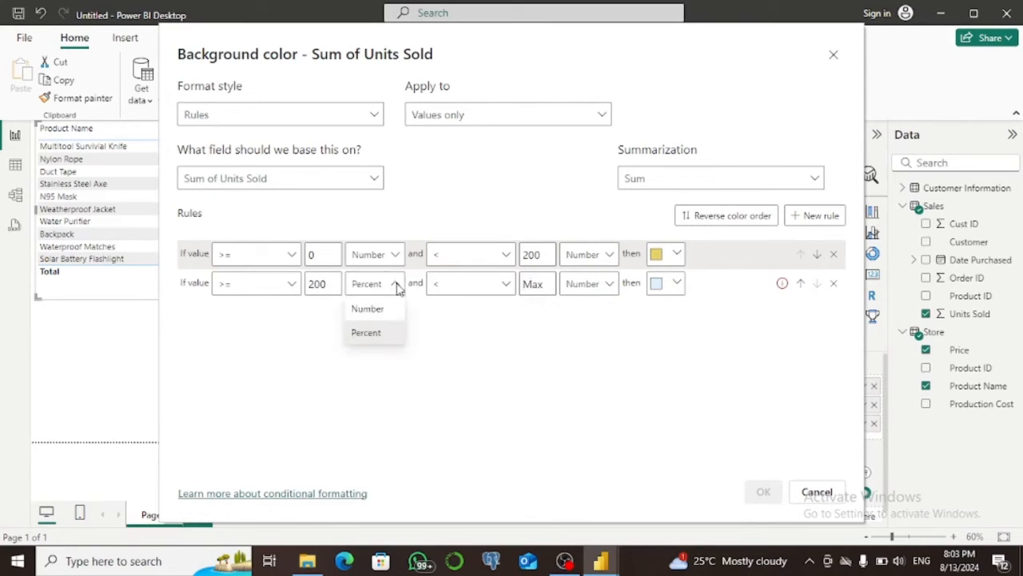
{"action": "left_click", "coordinate": [379, 313]}
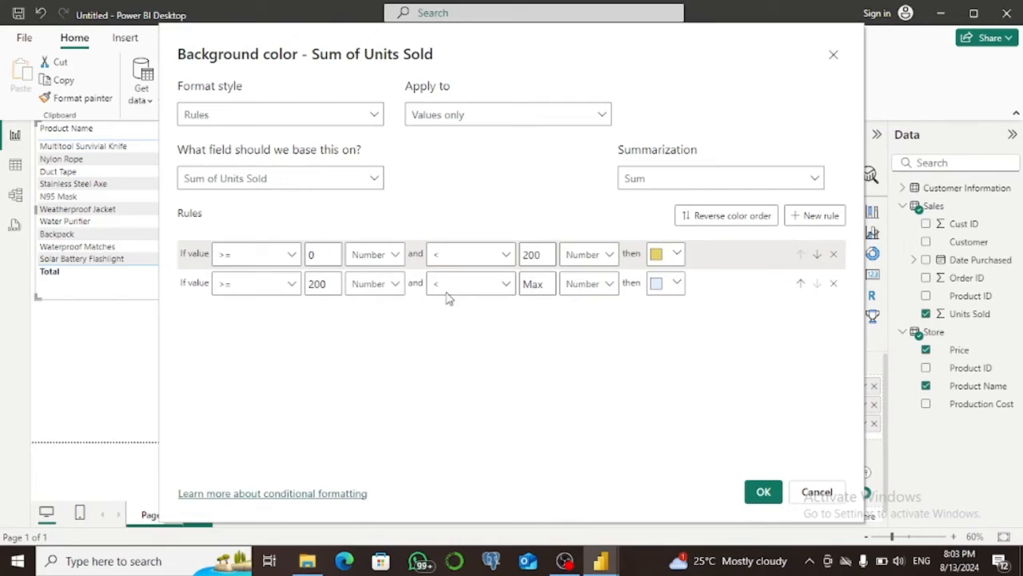
{"action": "left_click", "coordinate": [522, 284]}
Give the second rule a custom bright green color (RGB 13, 246, 83) and apply the background formatting.
{"action": "left_click", "coordinate": [678, 285]}
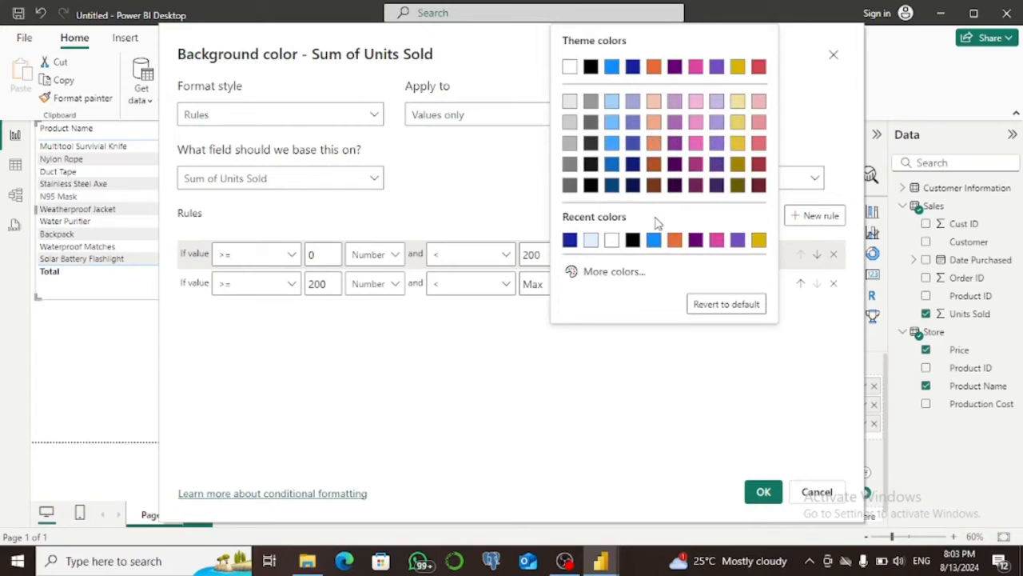
{"action": "left_click", "coordinate": [611, 271]}
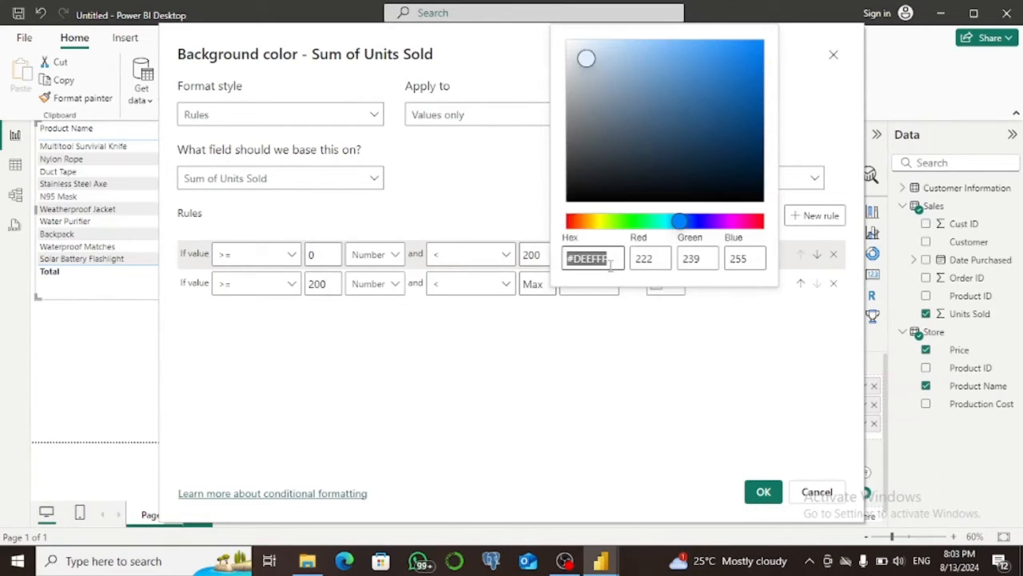
{"action": "left_click", "coordinate": [643, 224]}
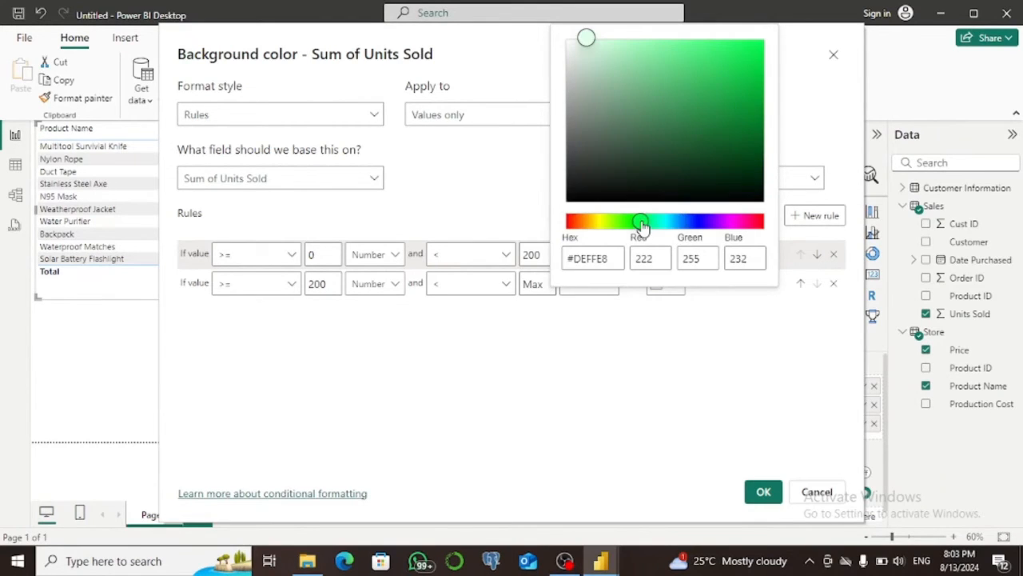
{"action": "left_click", "coordinate": [748, 46]}
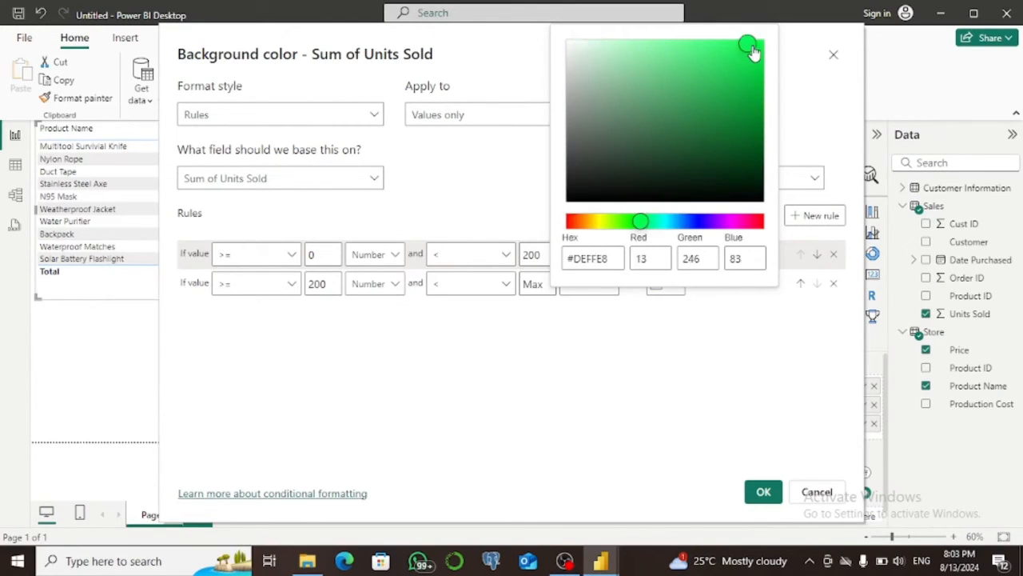
{"action": "left_click", "coordinate": [764, 493]}
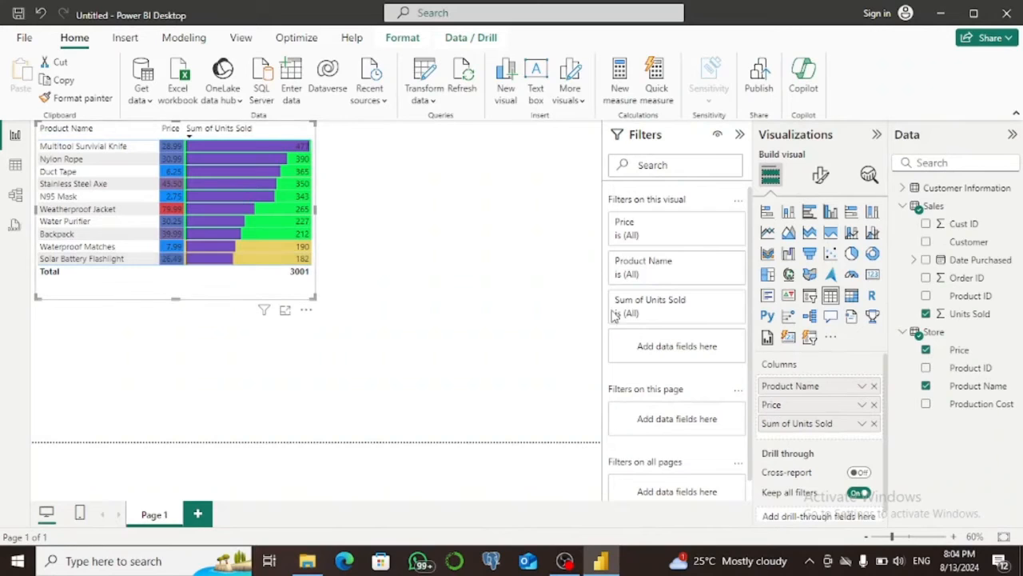
Apply icon conditional formatting to Sum of Units Sold with the default diamond, triangle and circle rules split at 33 and 67 percent.
{"action": "right_click", "coordinate": [826, 432]}
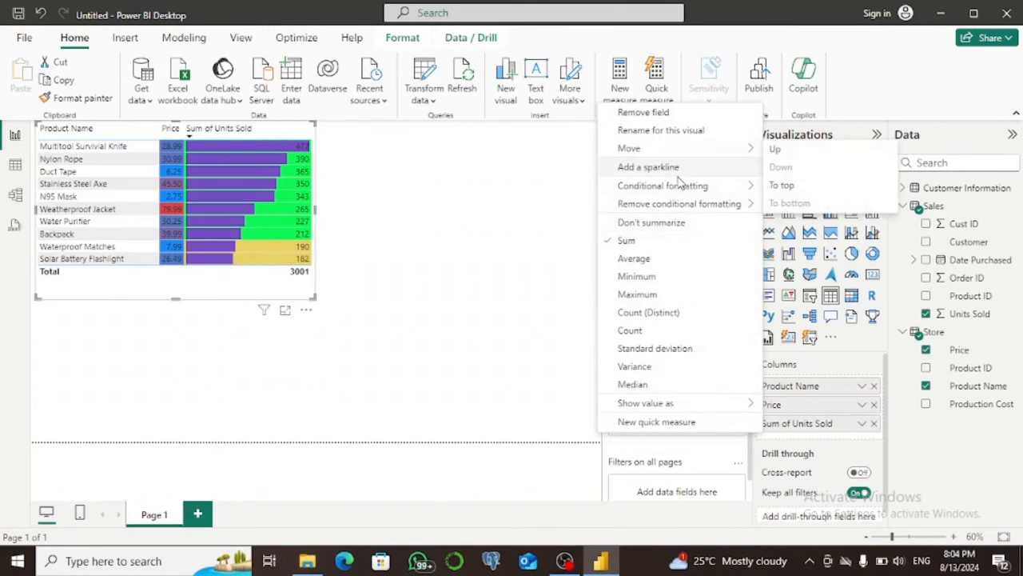
{"action": "mouse_move", "coordinate": [682, 185]}
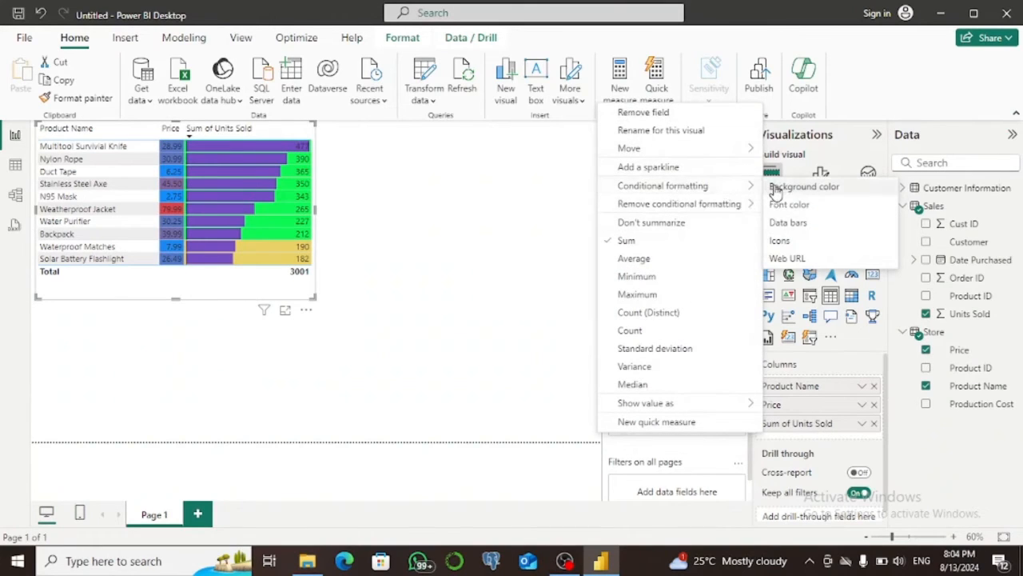
{"action": "left_click", "coordinate": [780, 241]}
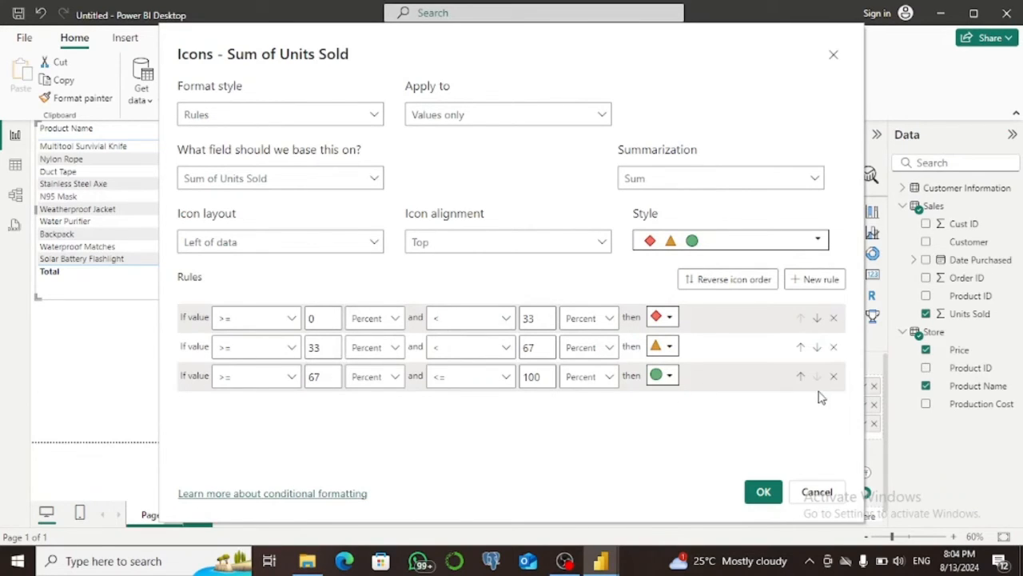
{"action": "left_click", "coordinate": [763, 493]}
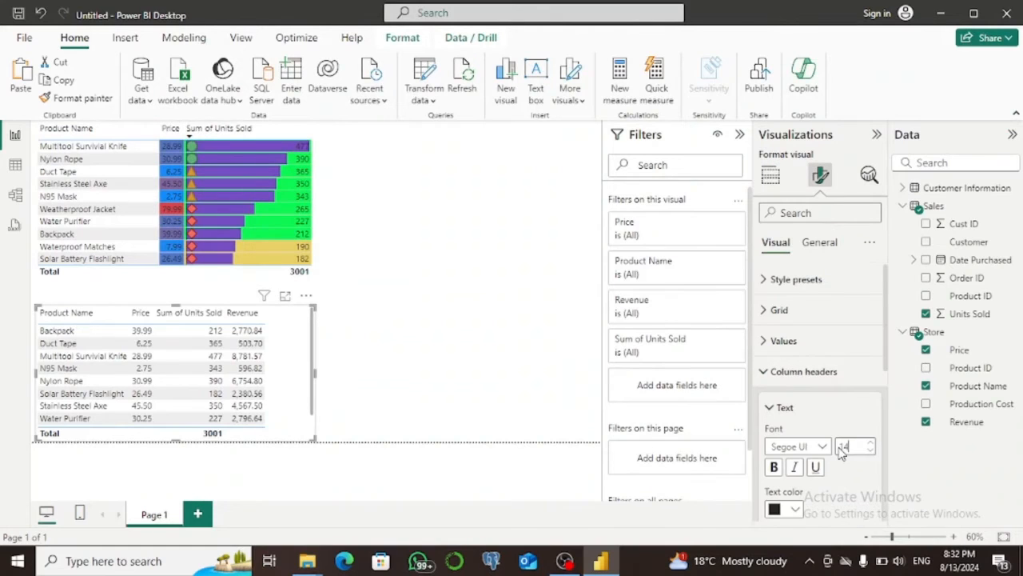
Summarize the Revenue column of the lower table by Sum.
{"action": "left_click", "coordinate": [770, 177]}
{"action": "left_click", "coordinate": [772, 179]}
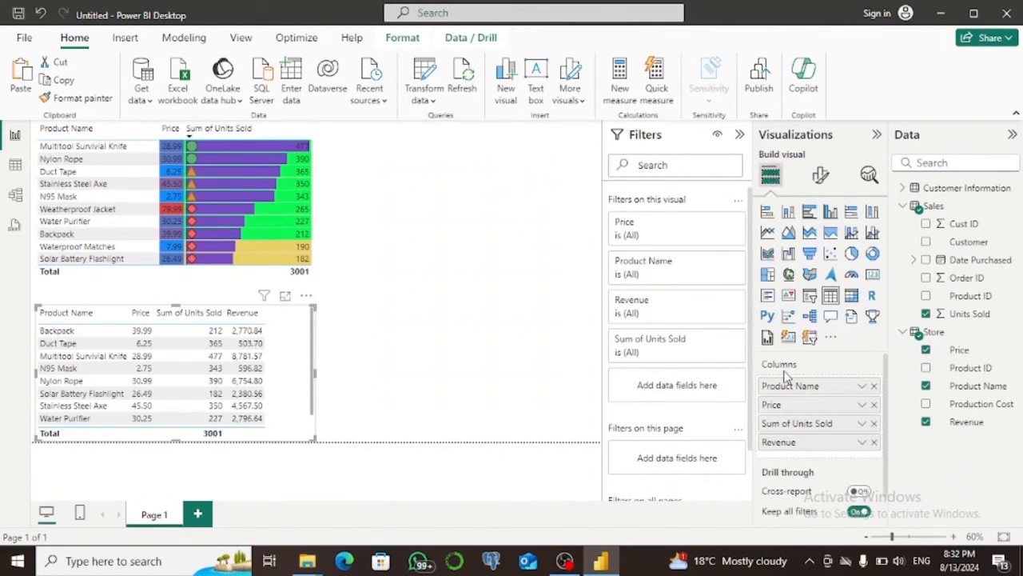
{"action": "right_click", "coordinate": [806, 445]}
{"action": "mouse_move", "coordinate": [696, 192]}
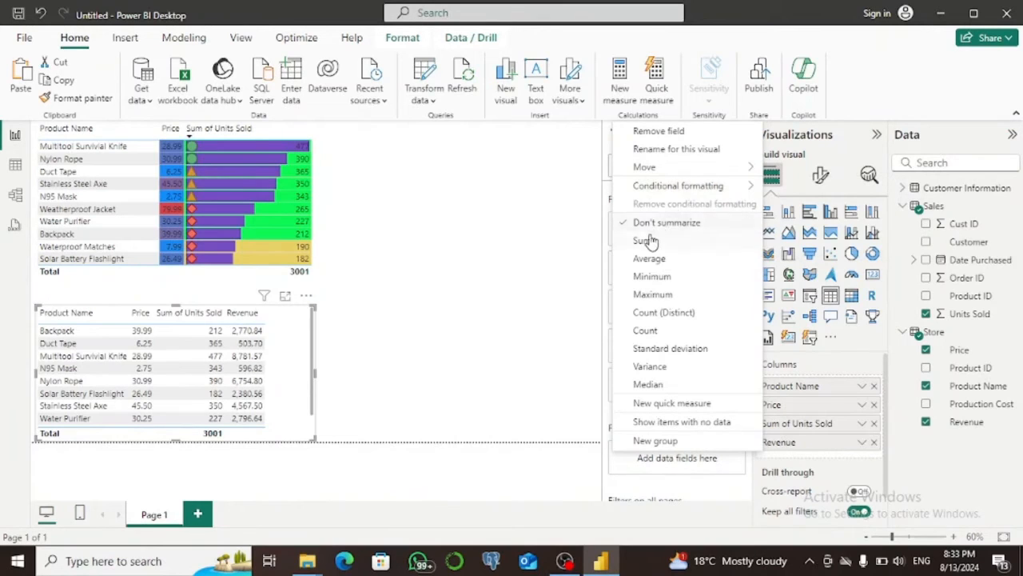
Apply data bars to Sum of Revenue in the lower table with a custom light blue positive bar color (RGB 93, 186, 229).
{"action": "right_click", "coordinate": [815, 441]}
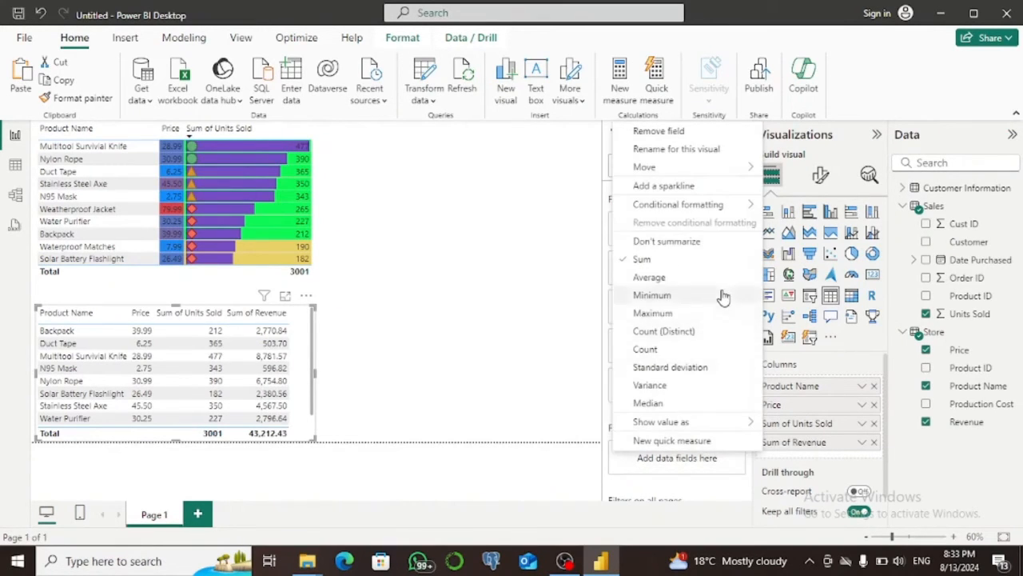
{"action": "mouse_move", "coordinate": [690, 206]}
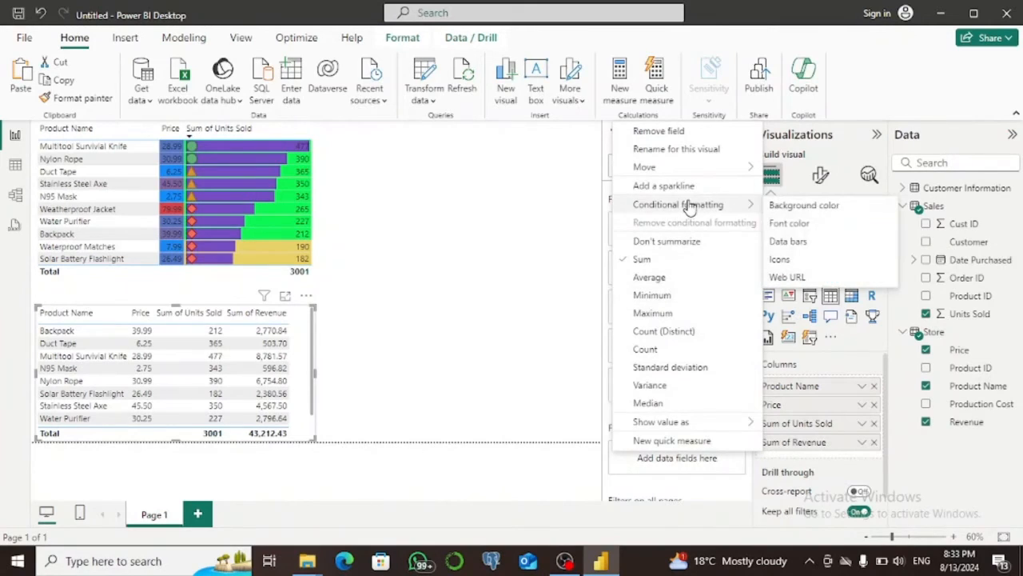
{"action": "left_click", "coordinate": [782, 242]}
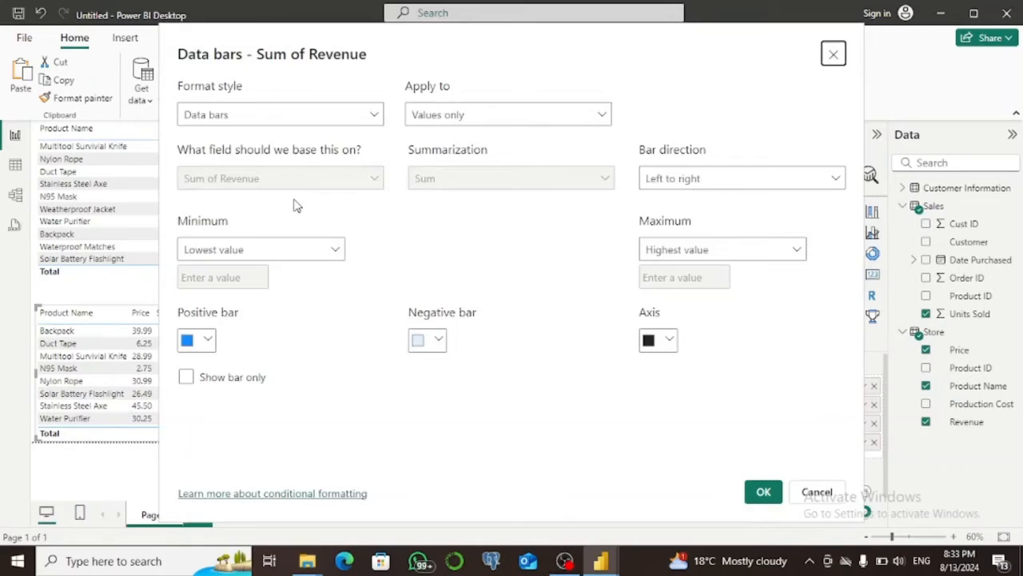
{"action": "left_click", "coordinate": [376, 117]}
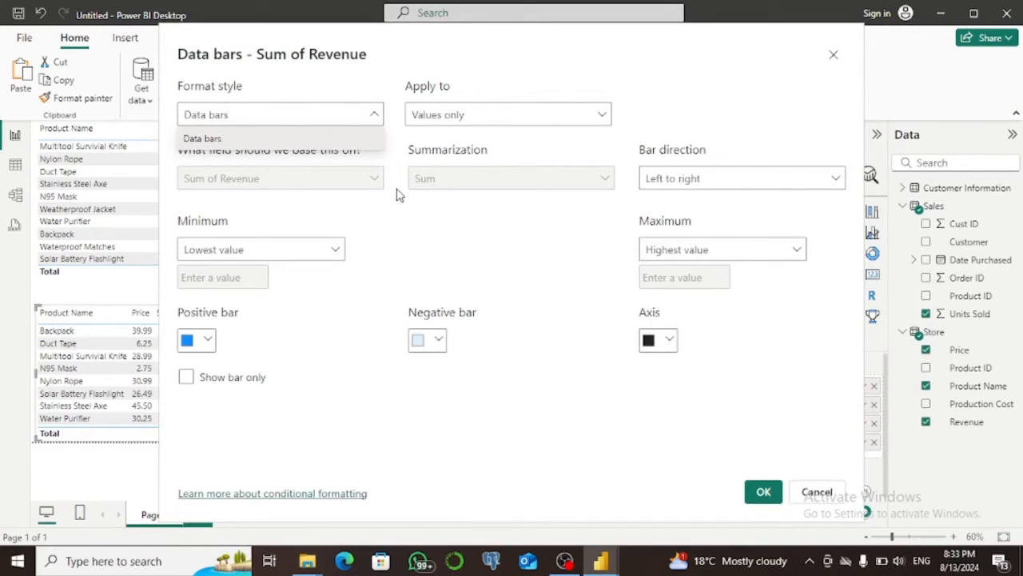
{"action": "left_click", "coordinate": [204, 345]}
{"action": "left_click", "coordinate": [210, 344]}
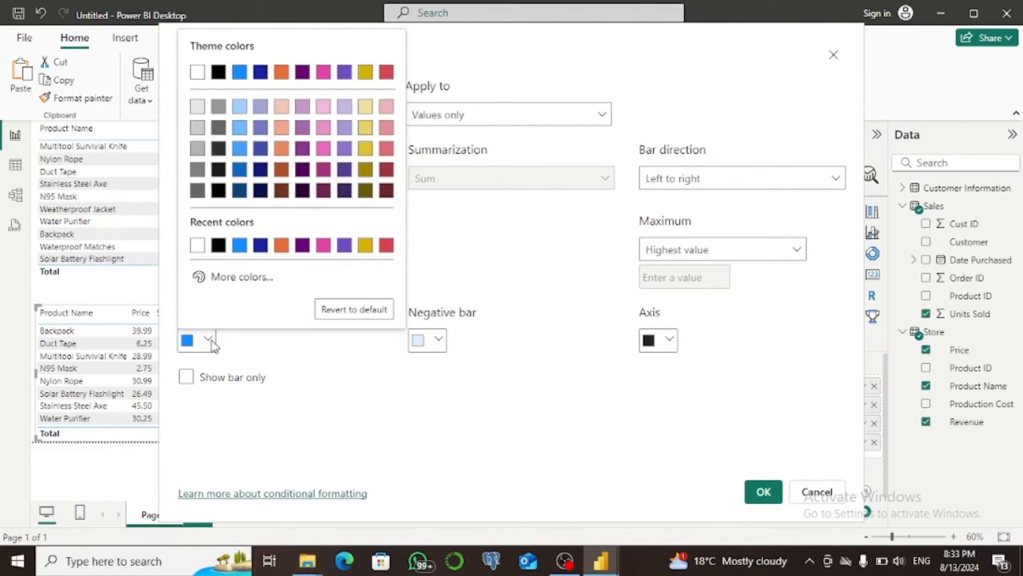
{"action": "left_click", "coordinate": [240, 277]}
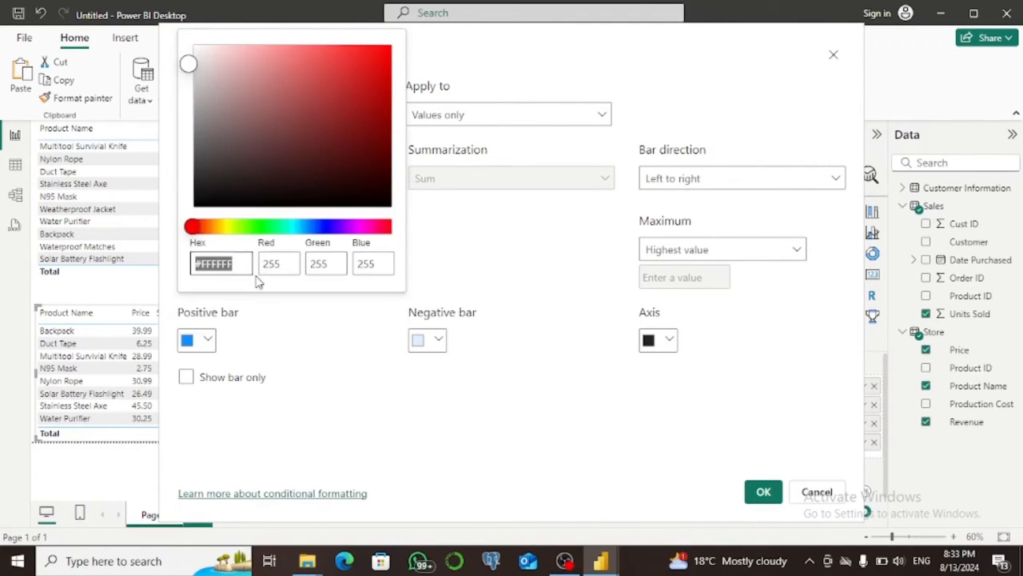
{"action": "left_click", "coordinate": [302, 227]}
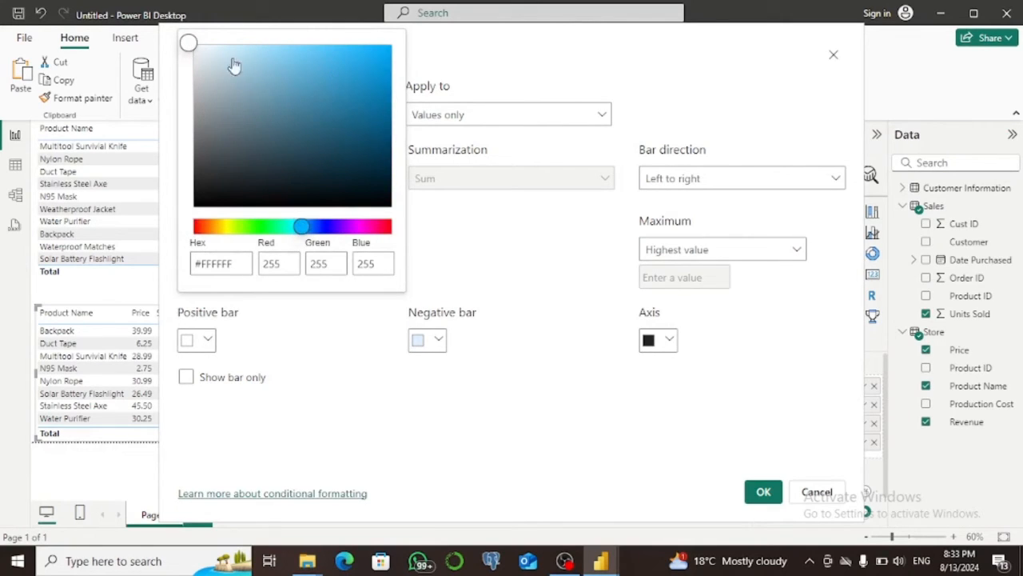
{"action": "left_click", "coordinate": [305, 60]}
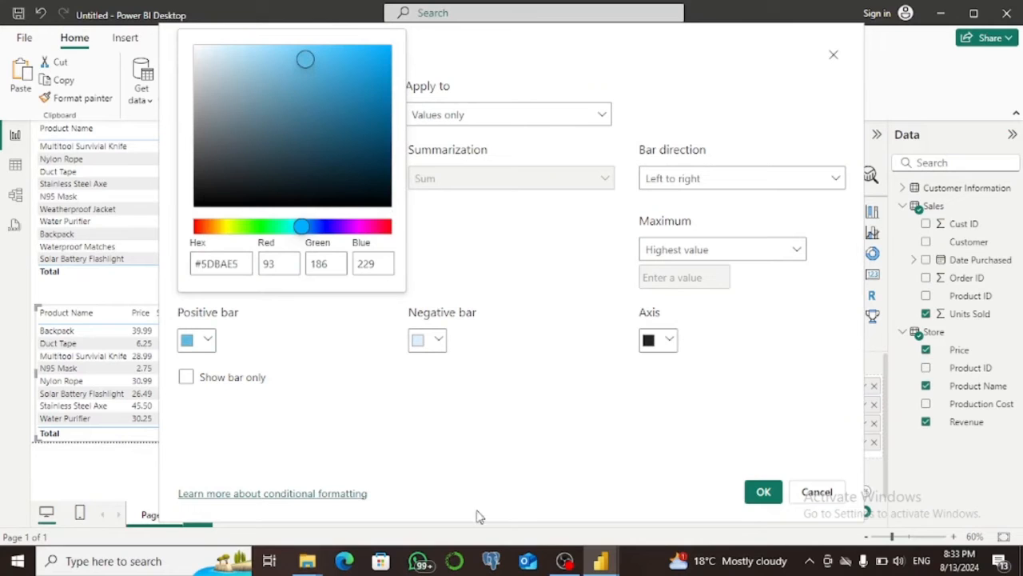
{"action": "left_click", "coordinate": [771, 498]}
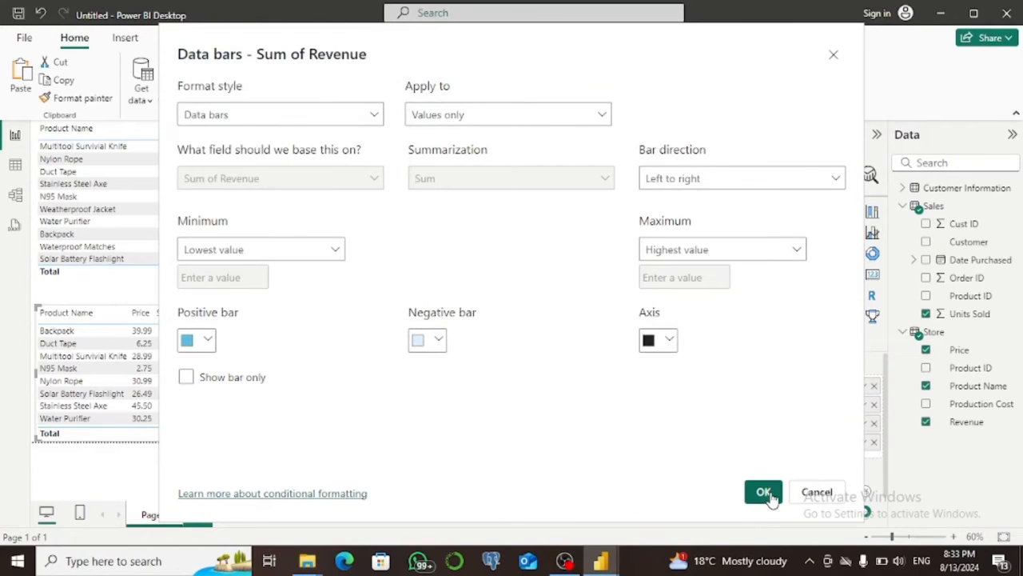
{"action": "left_click", "coordinate": [764, 493]}
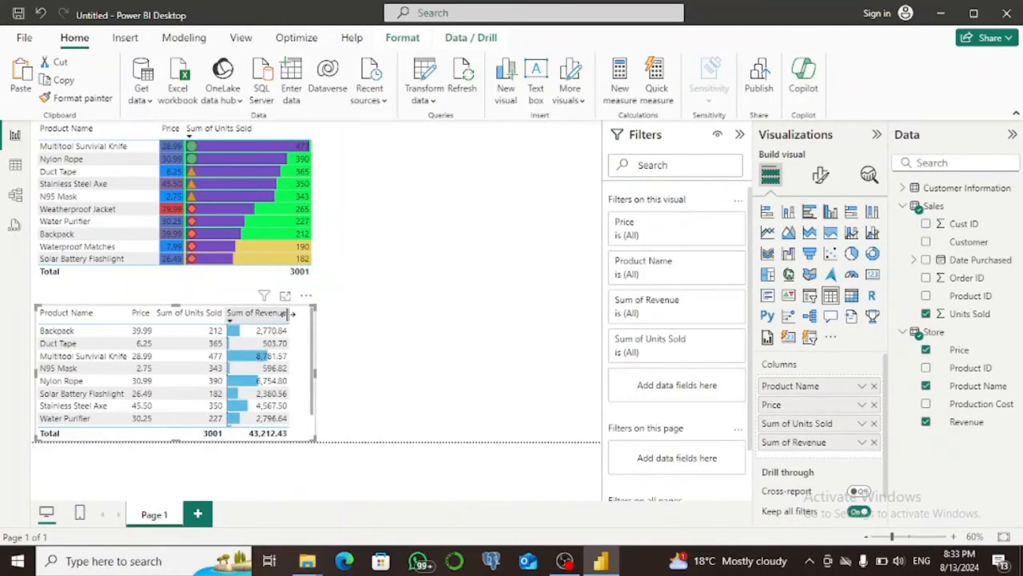
Widen the Sum of Revenue column and the lower table's frame, and sort the table by Sum of Revenue in descending order.
{"action": "left_click_drag", "start_coordinate": [303, 314], "coordinate": [325, 313]}
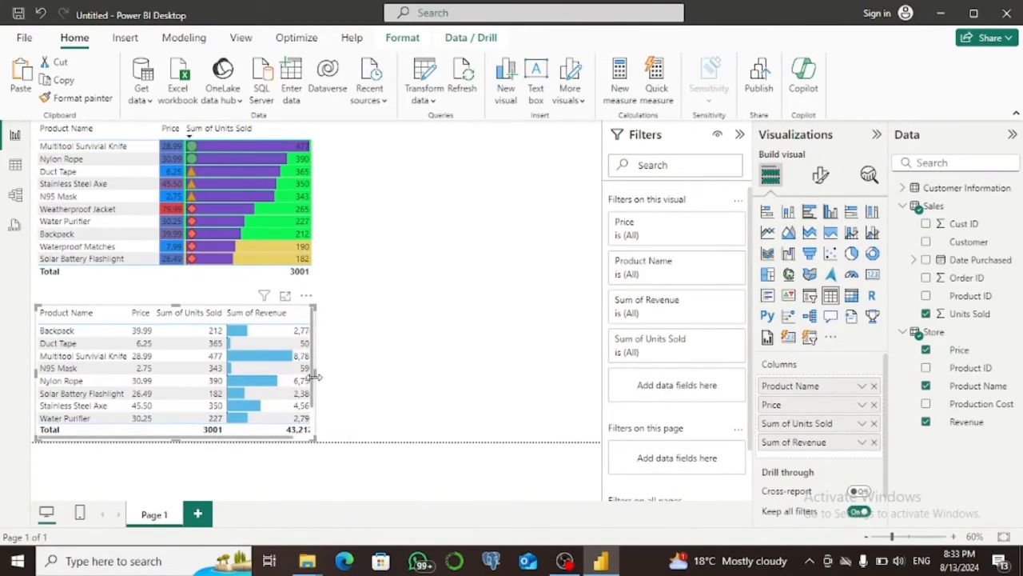
{"action": "left_click_drag", "start_coordinate": [315, 371], "coordinate": [390, 371]}
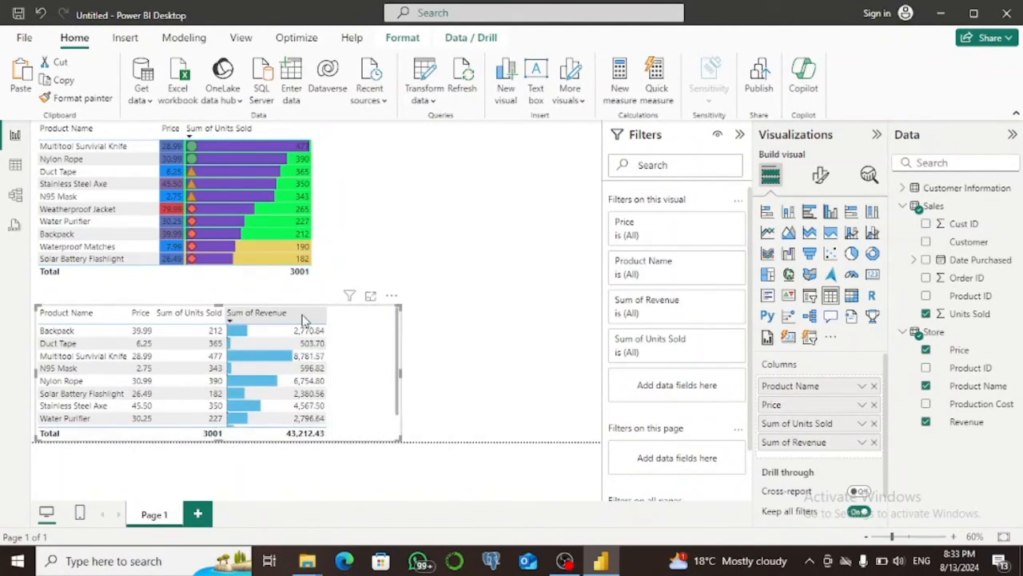
{"action": "left_click", "coordinate": [286, 318]}
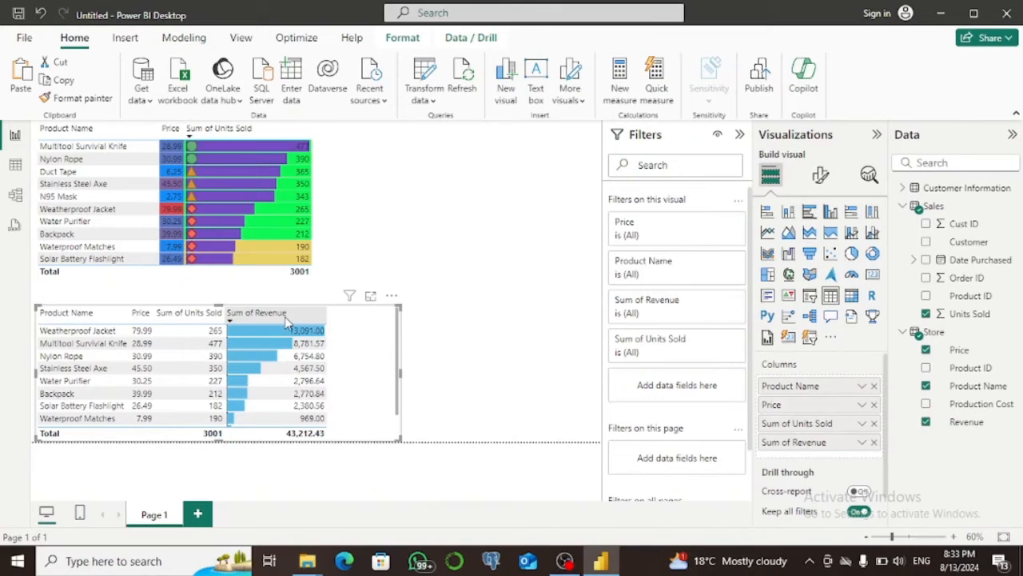
{"action": "left_click", "coordinate": [286, 317]}
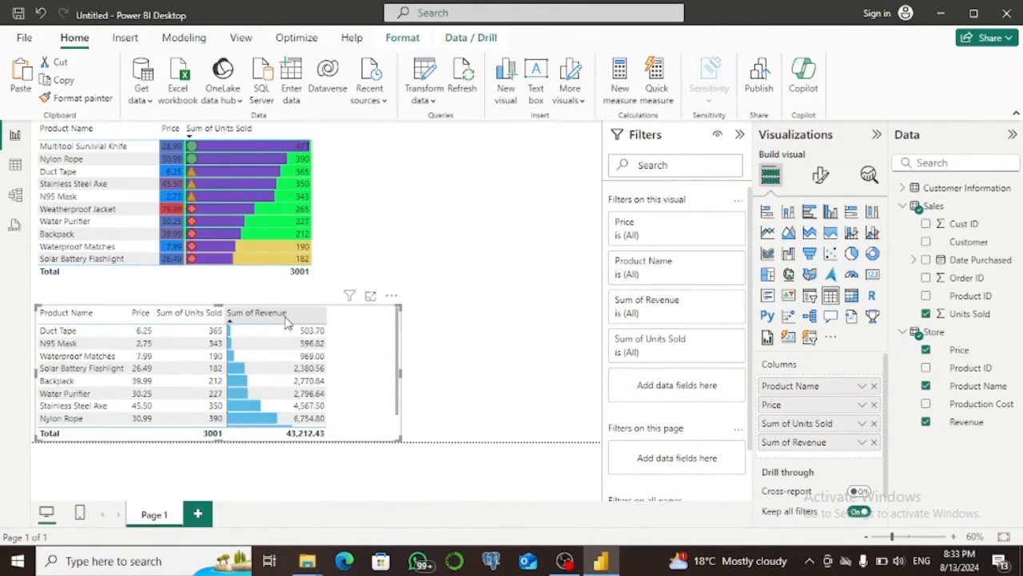
{"action": "left_click", "coordinate": [286, 317]}
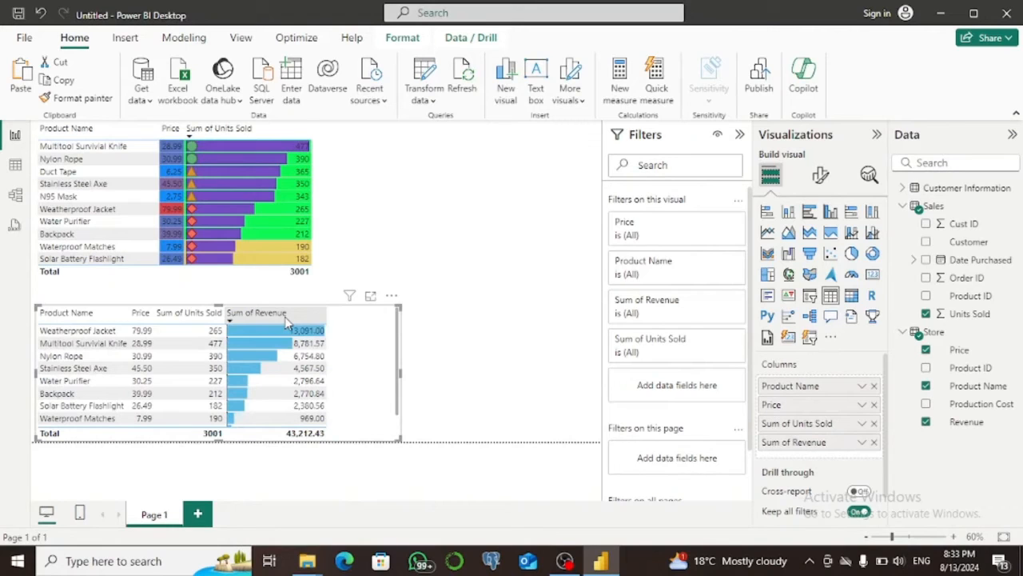
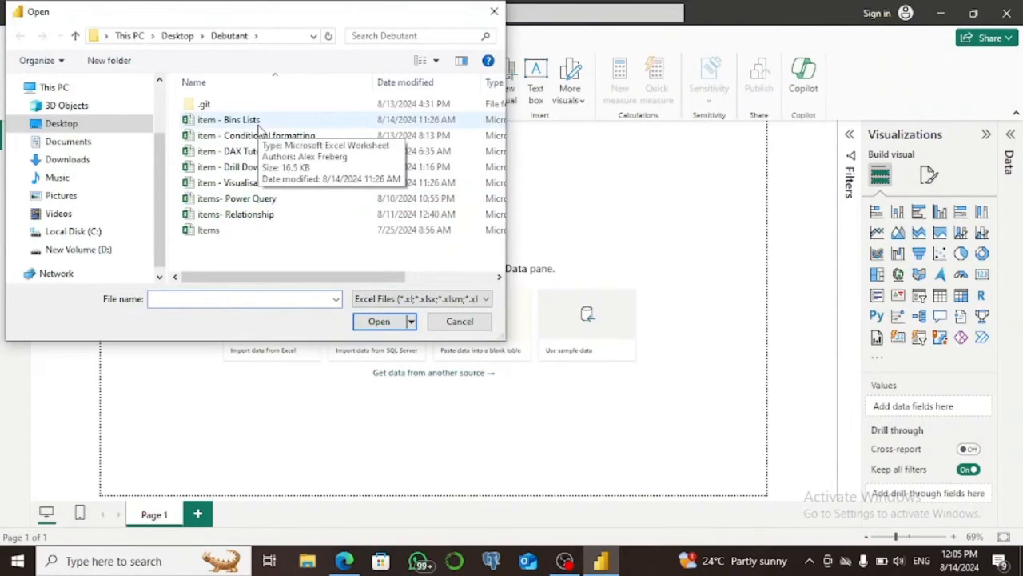
Load the Store, Customer Buyer Information, Customer Information and Sales sheets from the item - Bins Lists workbook.
{"action": "left_click", "coordinate": [240, 120]}
{"action": "left_click", "coordinate": [380, 322]}
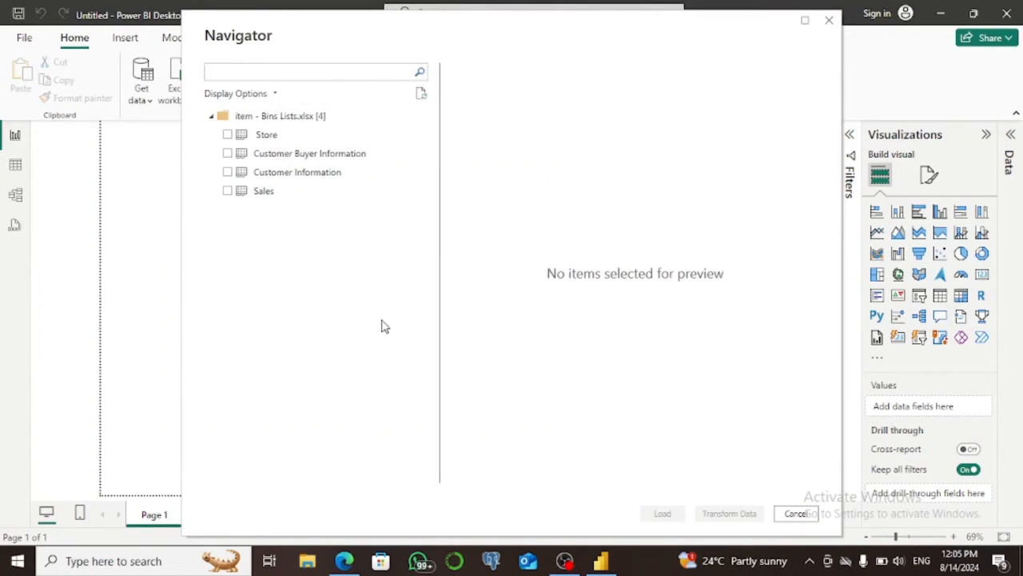
{"action": "left_click", "coordinate": [228, 138]}
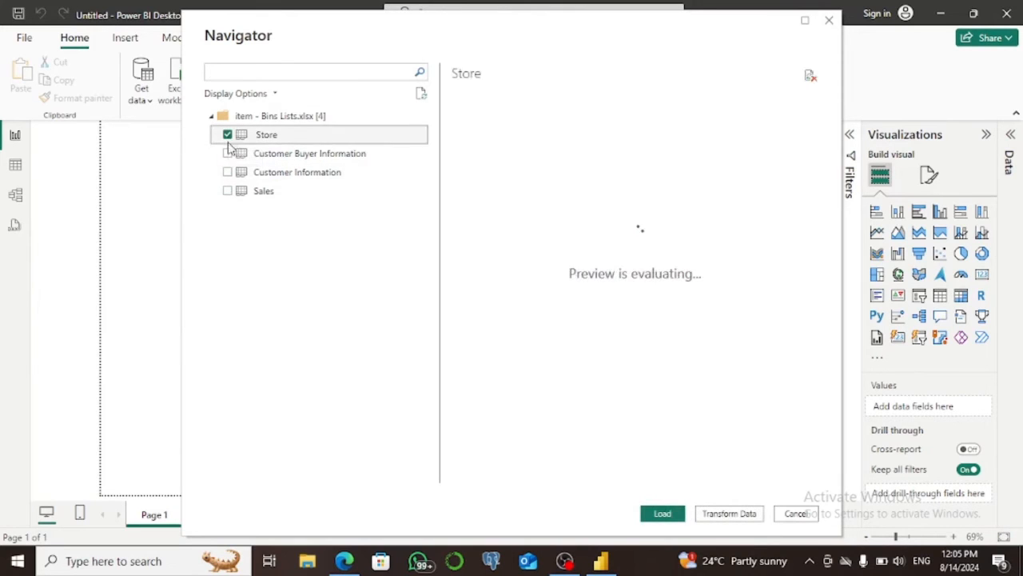
{"action": "left_click", "coordinate": [227, 153]}
{"action": "left_click", "coordinate": [228, 172]}
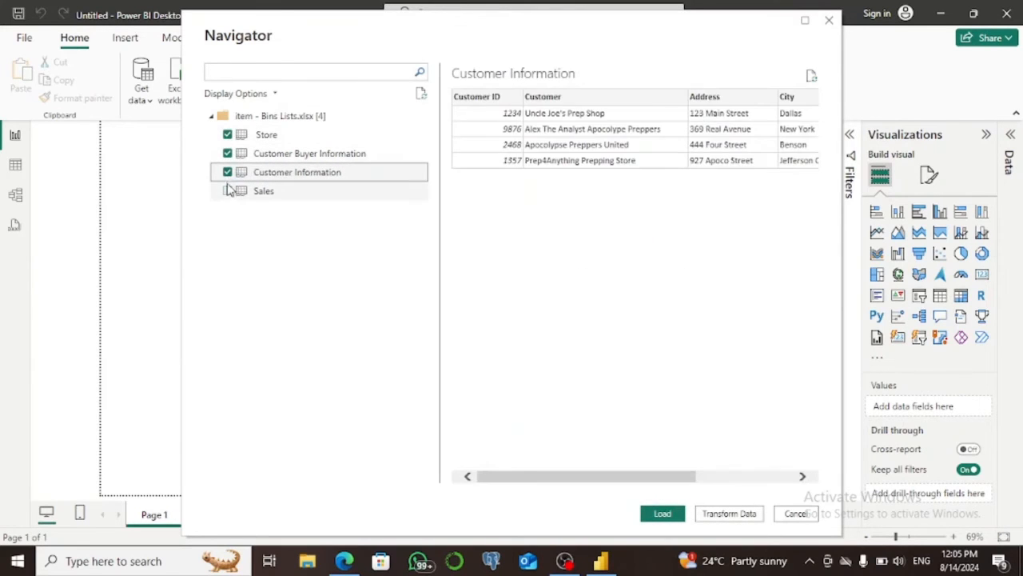
{"action": "left_click", "coordinate": [228, 190]}
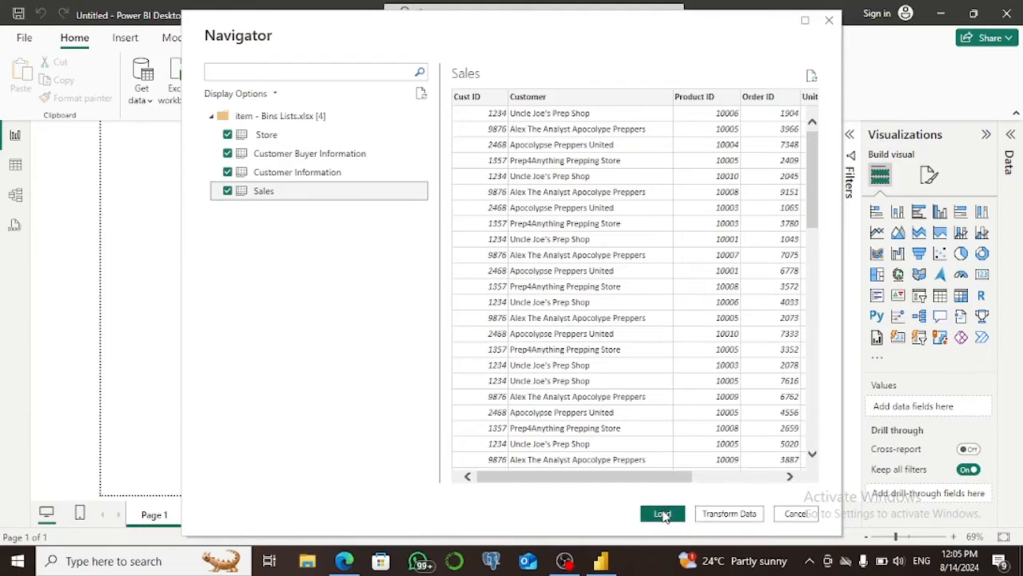
{"action": "left_click", "coordinate": [663, 514]}
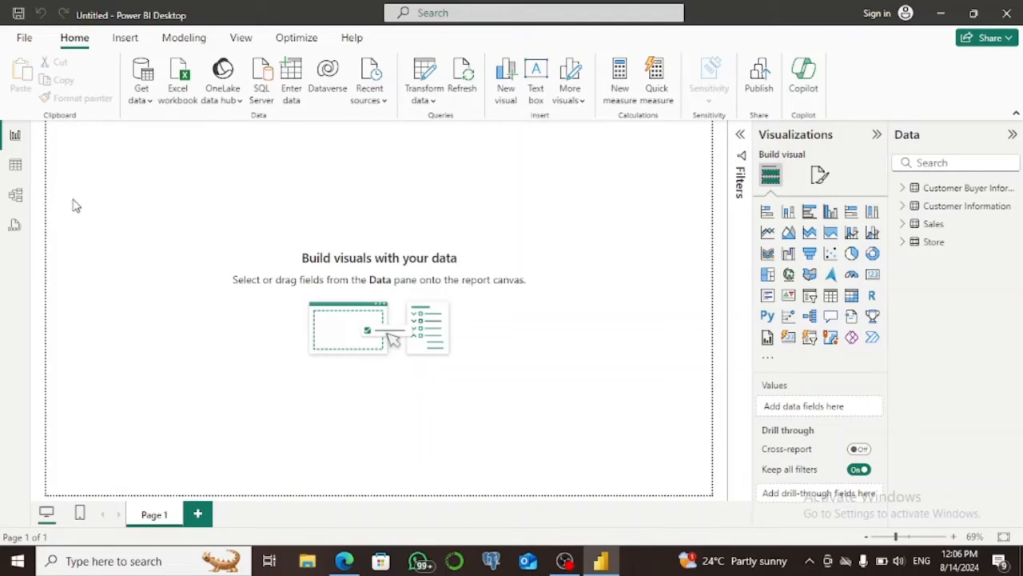
Switch to Table view and display the Sales table with its fields expanded.
{"action": "left_click", "coordinate": [15, 166]}
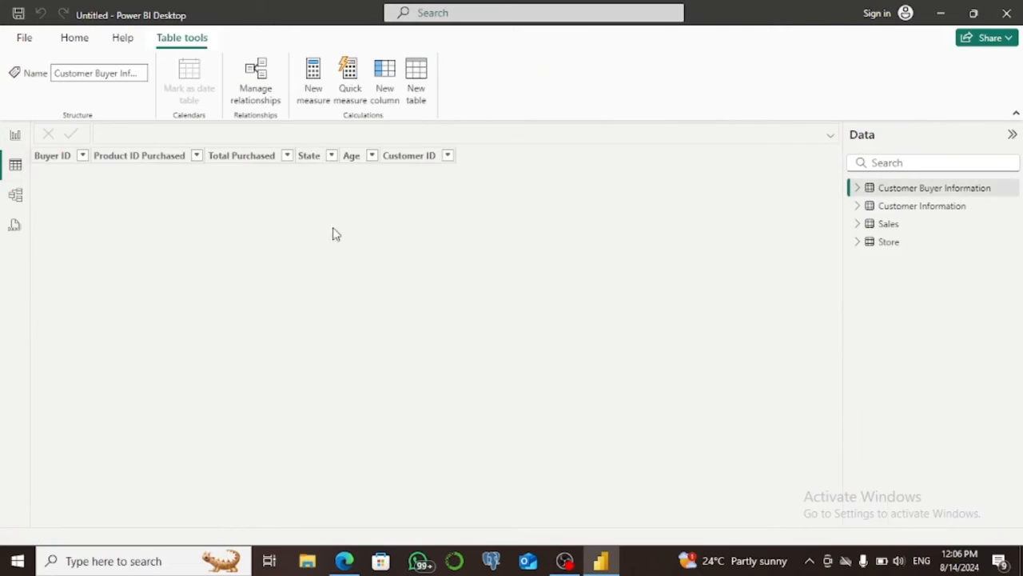
{"action": "left_click", "coordinate": [859, 226]}
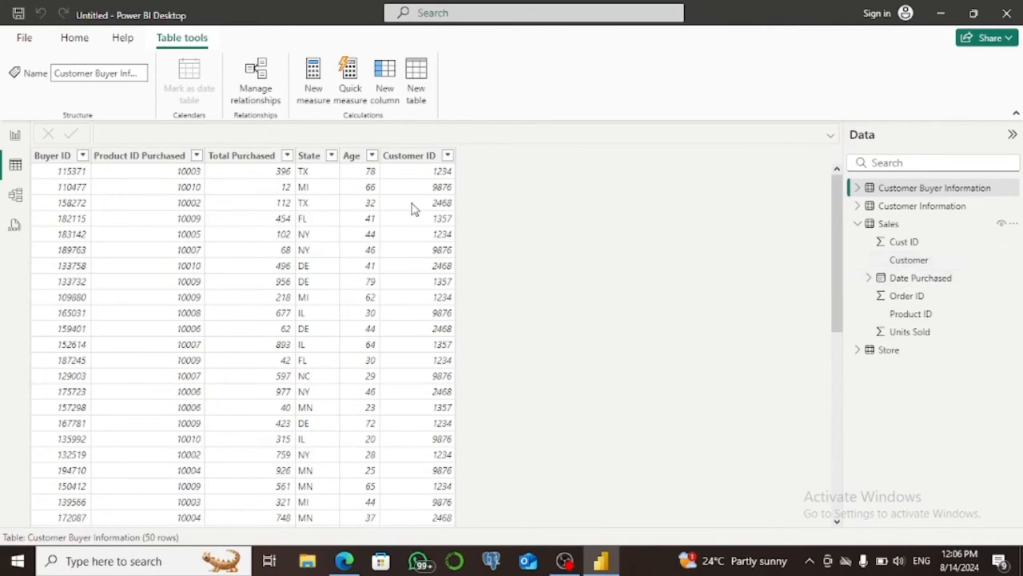
{"action": "left_click", "coordinate": [906, 227]}
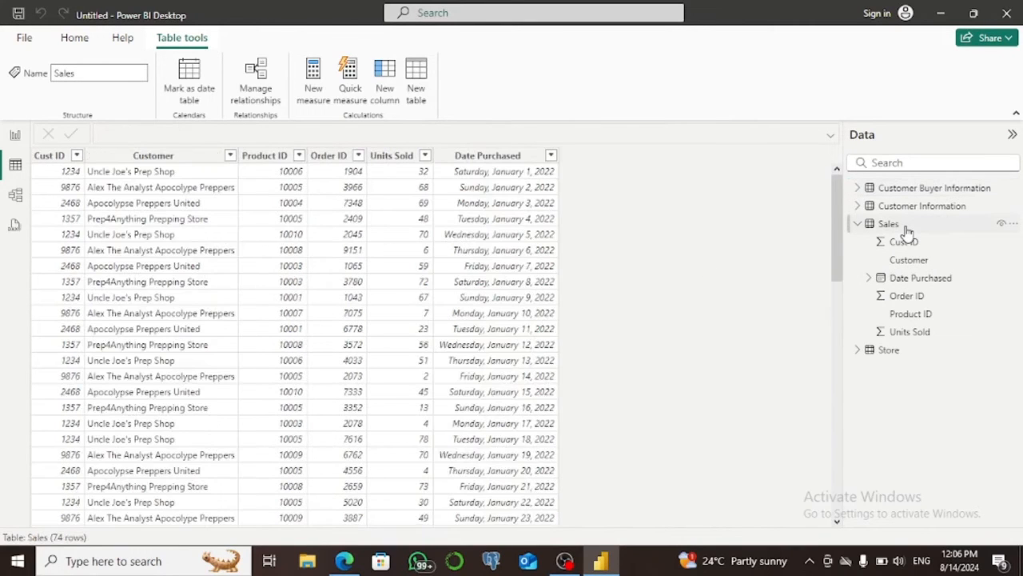
Start a new group on the Customer column of the Sales table and name it Customer (List).
{"action": "left_click", "coordinate": [139, 158]}
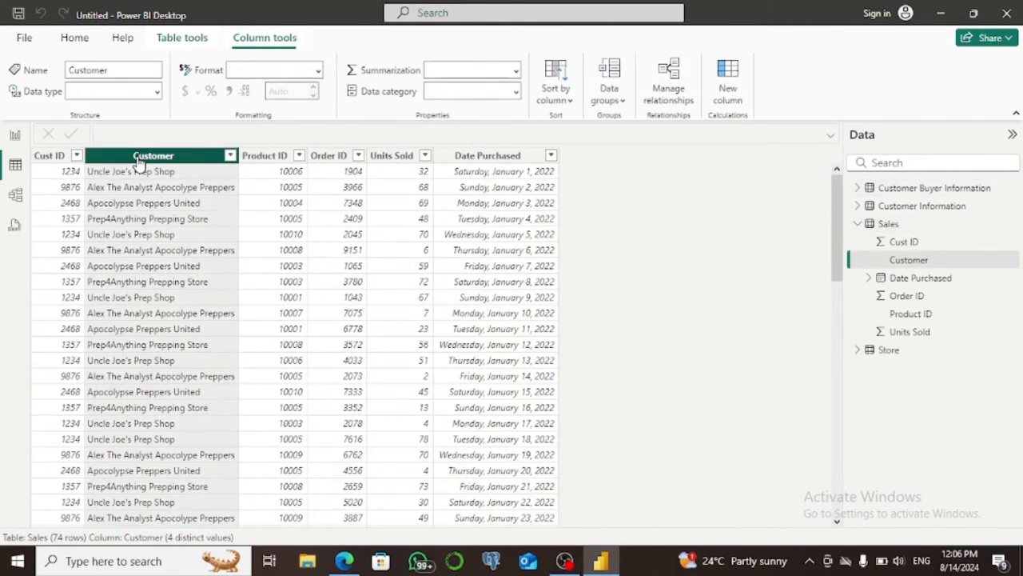
{"action": "right_click", "coordinate": [140, 159]}
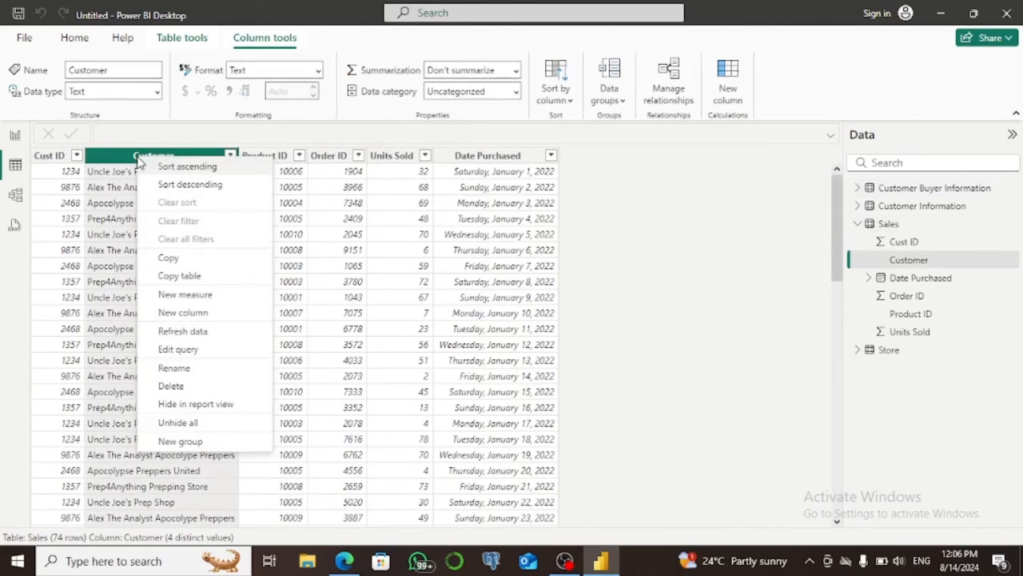
{"action": "left_click", "coordinate": [180, 441]}
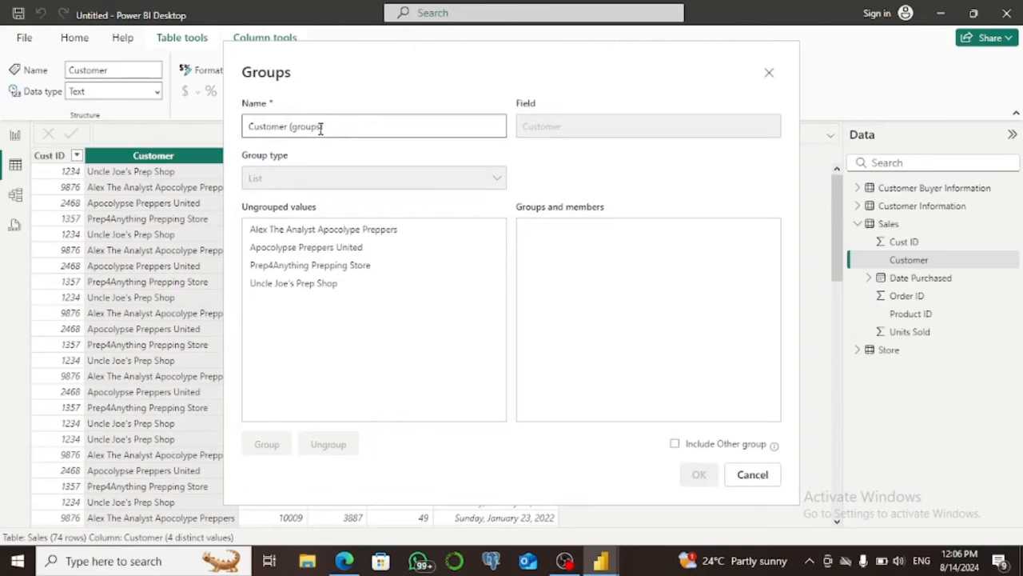
{"action": "left_click_drag", "start_coordinate": [322, 126], "coordinate": [293, 132]}
{"action": "type", "text": "List)"}
Group Alex The Analyst Apocolype Preppers together with Prep4Anything Prepping Store.
{"action": "left_click", "coordinate": [288, 230]}
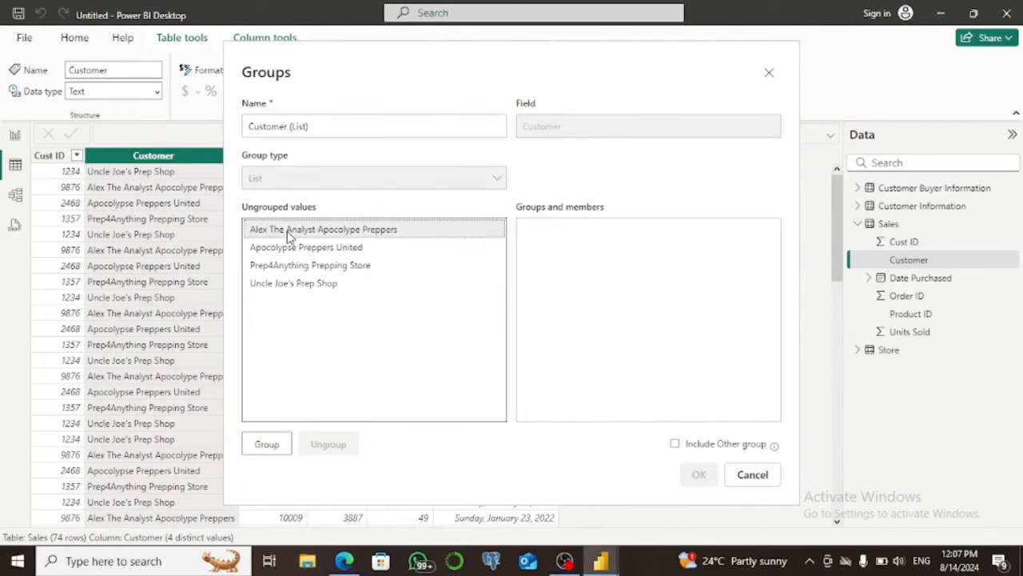
{"action": "left_click", "coordinate": [285, 268], "text": "ctrl"}
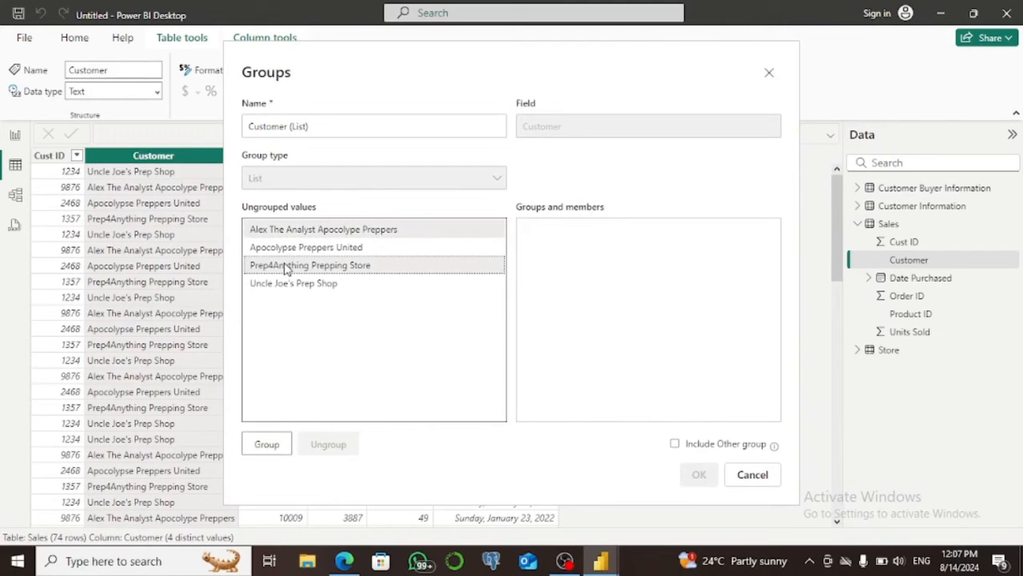
{"action": "left_click", "coordinate": [269, 446]}
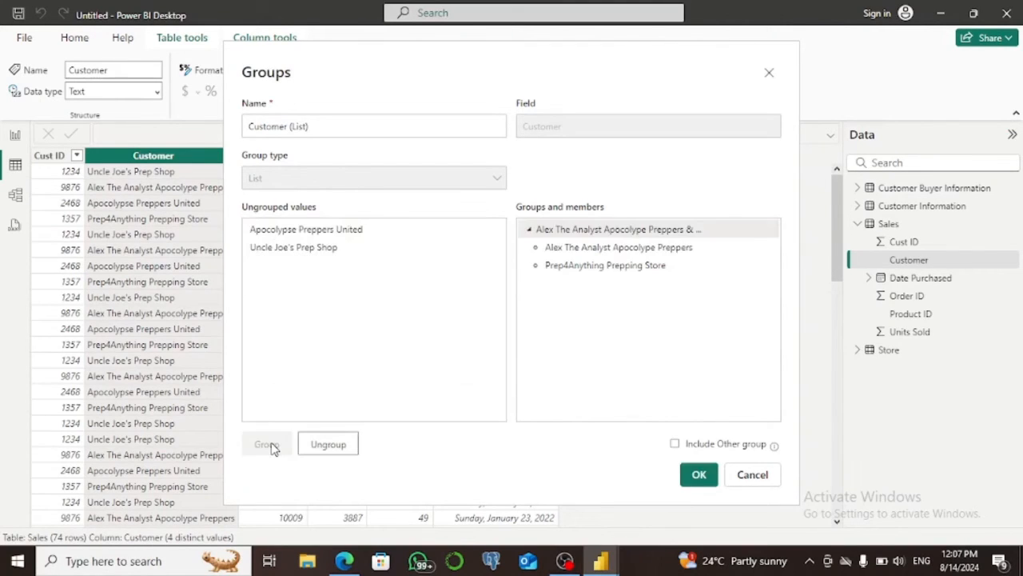
{"action": "double_click", "coordinate": [626, 228]}
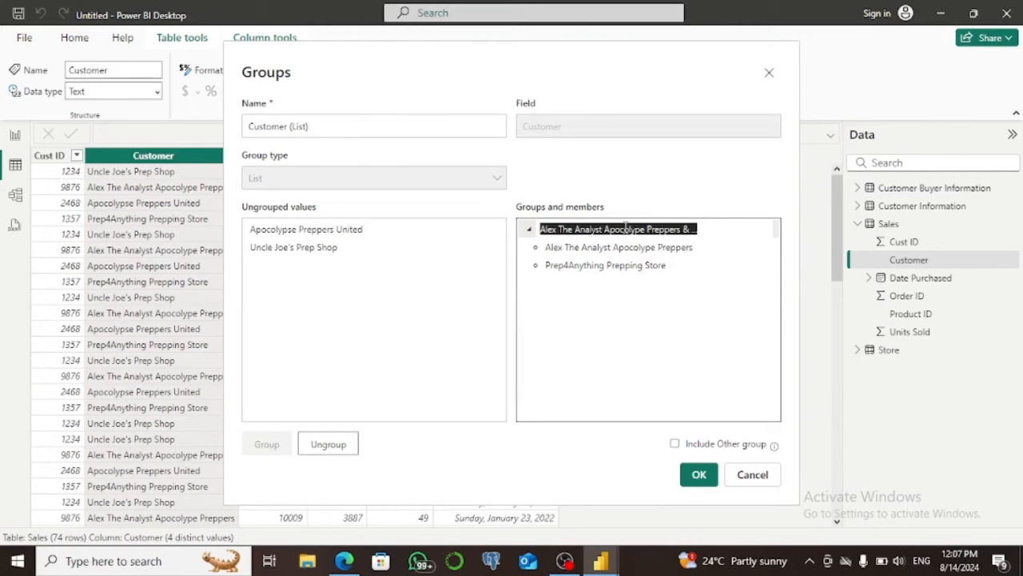
Group Apocolypse Preppers United with Uncle Joe's Prep Shop and create the Customer (List) column.
{"action": "left_click", "coordinate": [388, 252]}
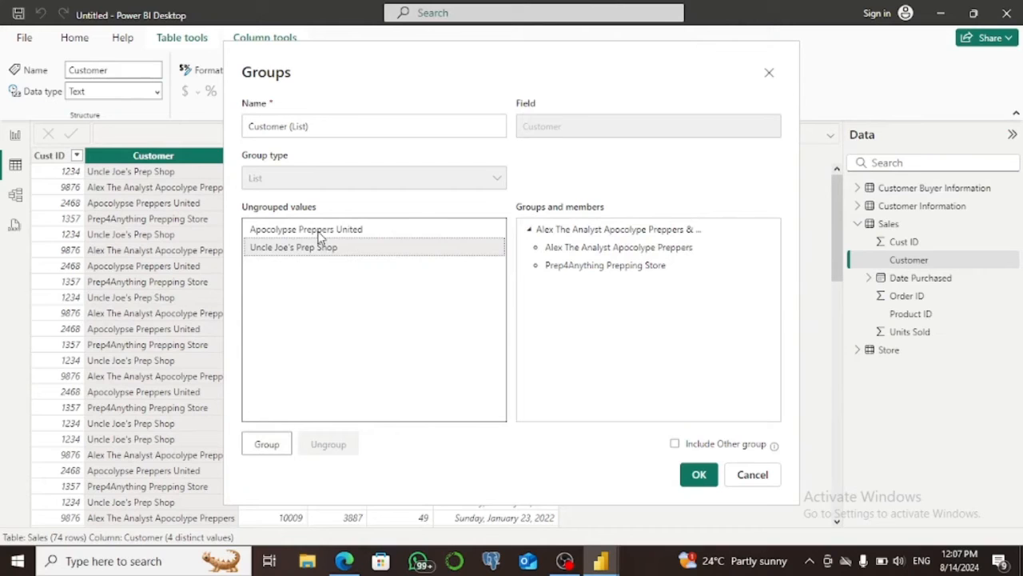
{"action": "left_click", "coordinate": [319, 232], "text": "ctrl"}
{"action": "left_click", "coordinate": [271, 442]}
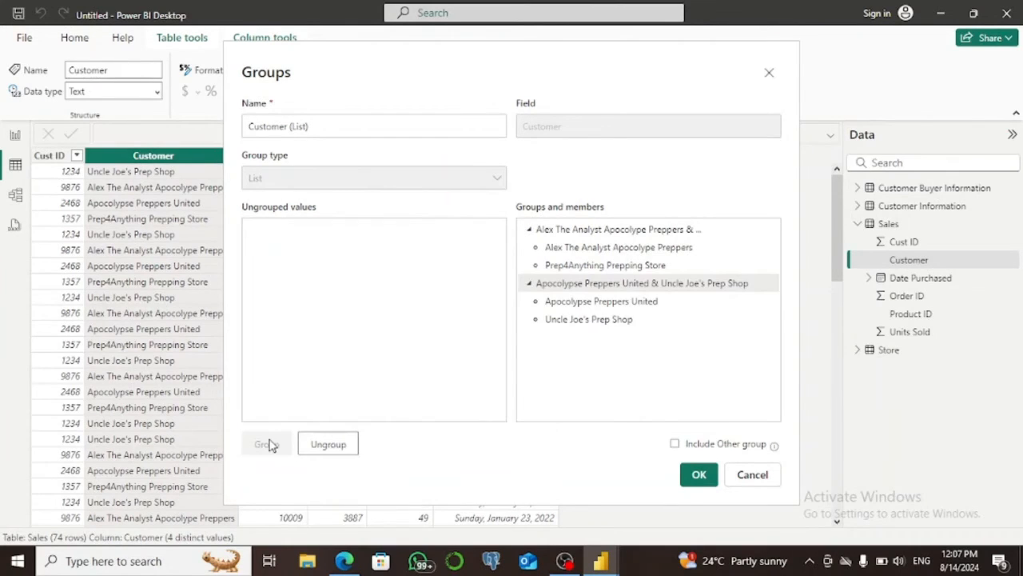
{"action": "left_click", "coordinate": [701, 473]}
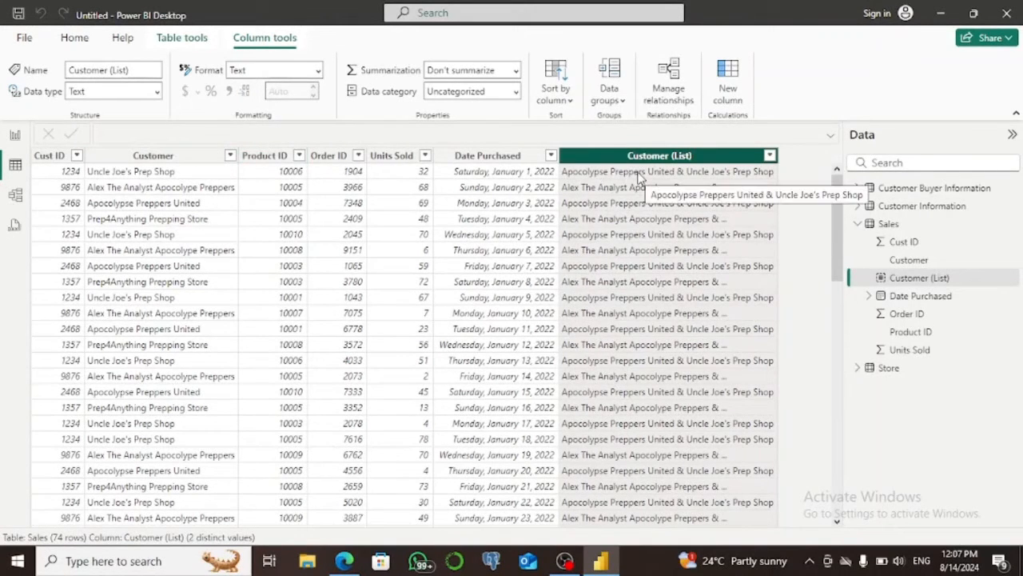
Start a new group on the Order ID column and set its group type to List.
{"action": "right_click", "coordinate": [323, 157]}
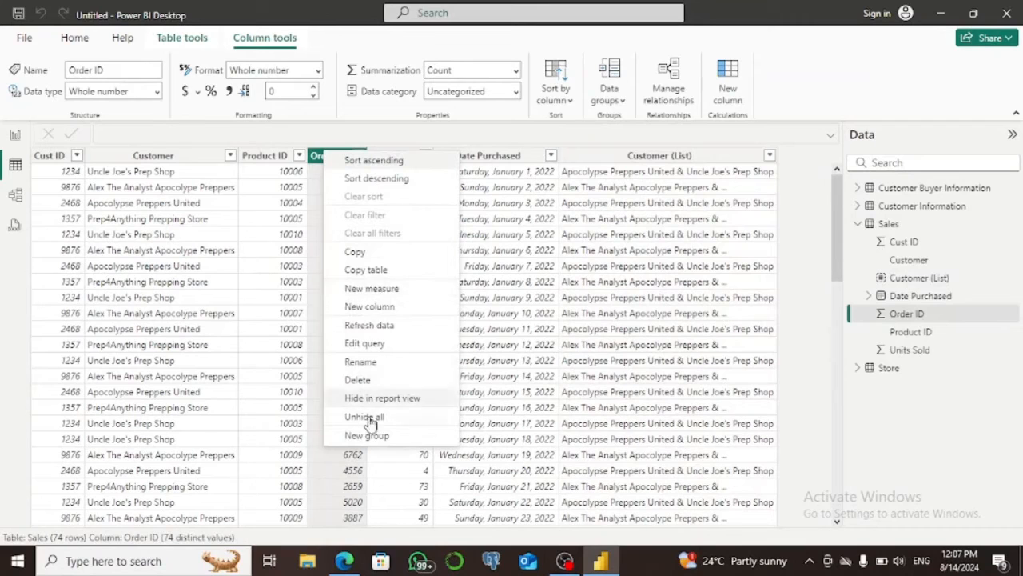
{"action": "left_click", "coordinate": [367, 436]}
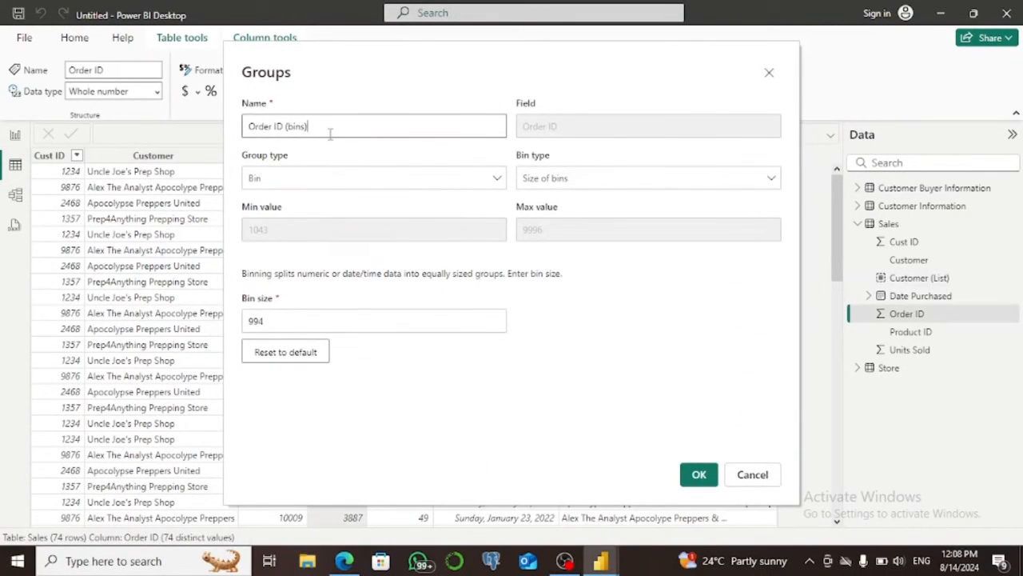
{"action": "left_click", "coordinate": [495, 179]}
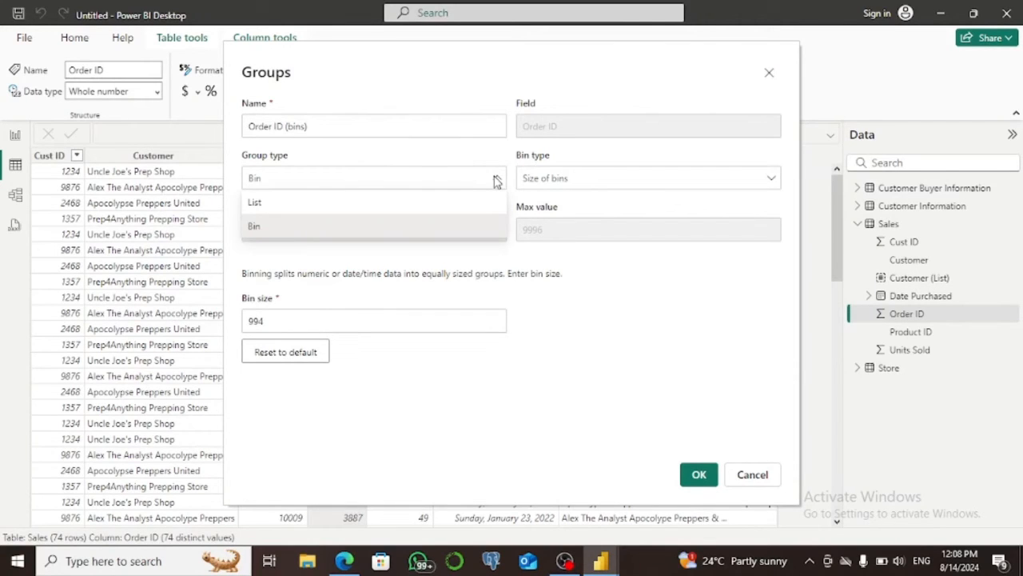
{"action": "left_click", "coordinate": [416, 201]}
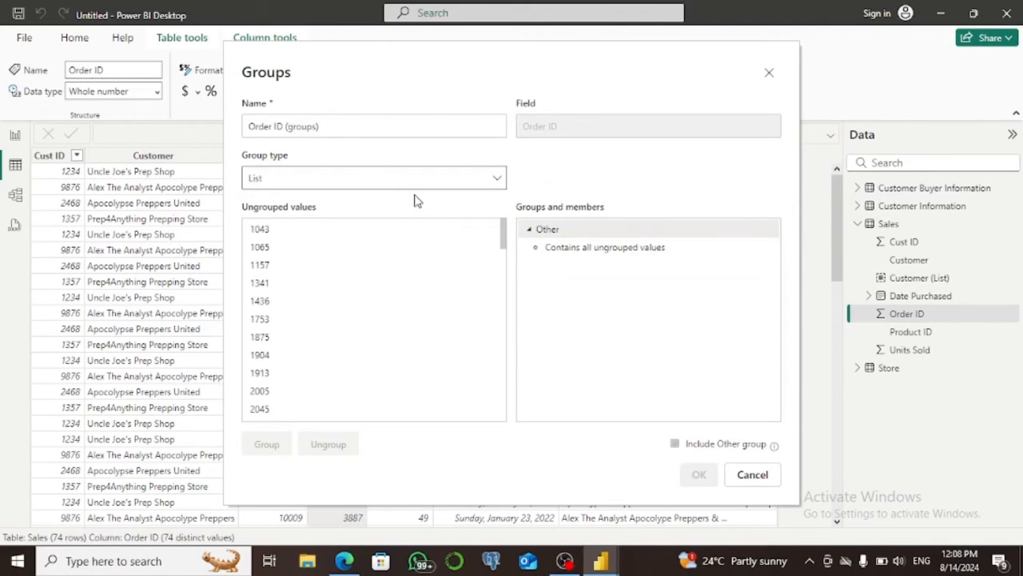
Group the lower Order ID values, from the smallest one through the one in the 4600s.
{"action": "left_click", "coordinate": [269, 230]}
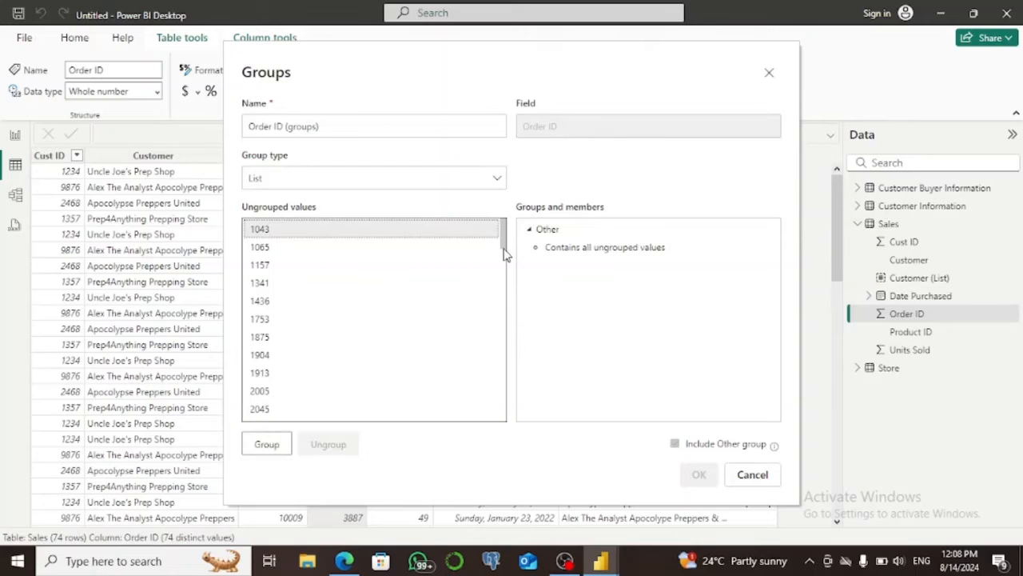
{"action": "left_click_drag", "start_coordinate": [504, 251], "coordinate": [500, 327]}
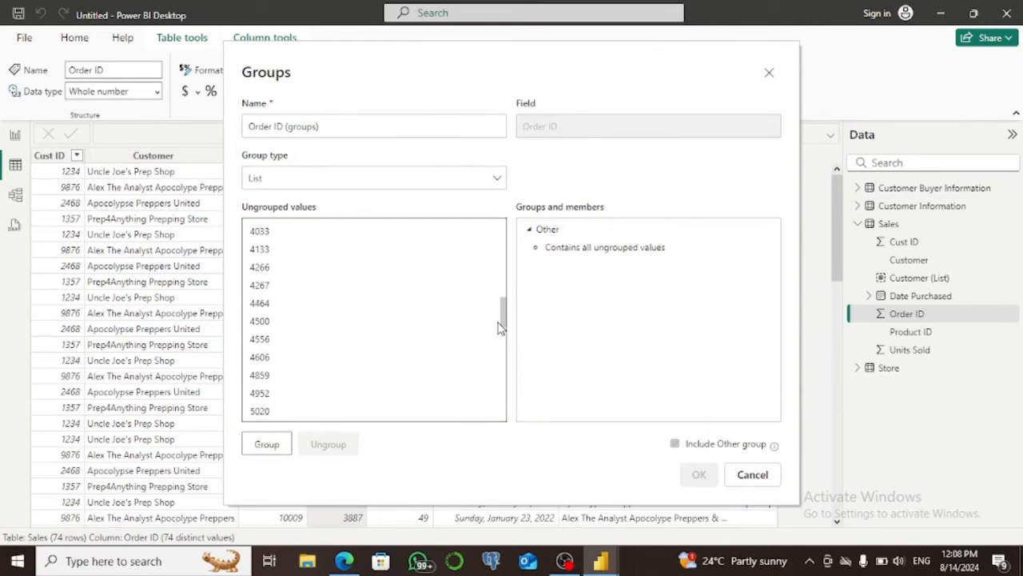
{"action": "left_click", "coordinate": [258, 359], "text": "shift"}
{"action": "left_click", "coordinate": [258, 359]}
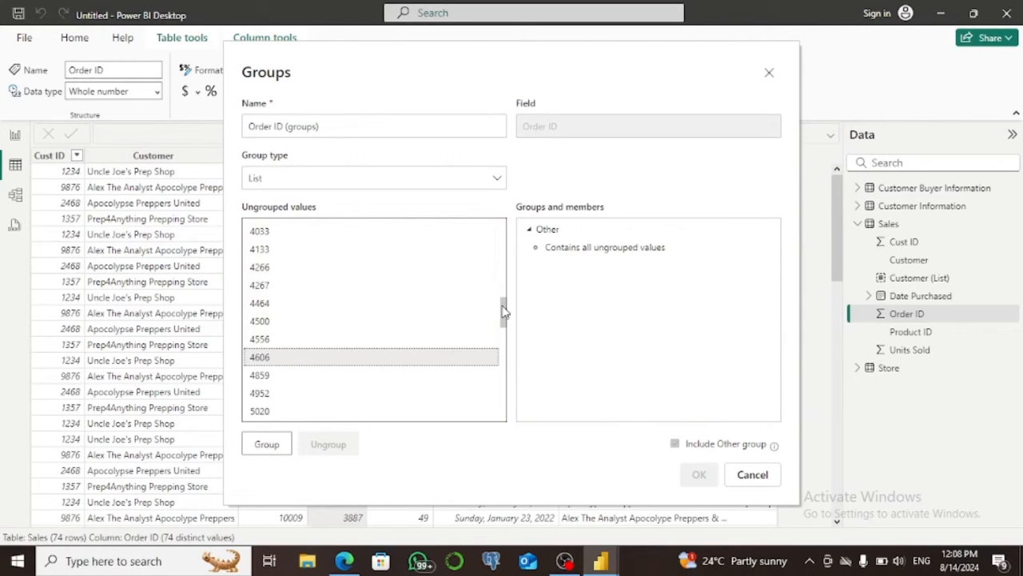
{"action": "left_click_drag", "start_coordinate": [505, 312], "coordinate": [496, 228]}
{"action": "left_click", "coordinate": [419, 238], "text": "shift"}
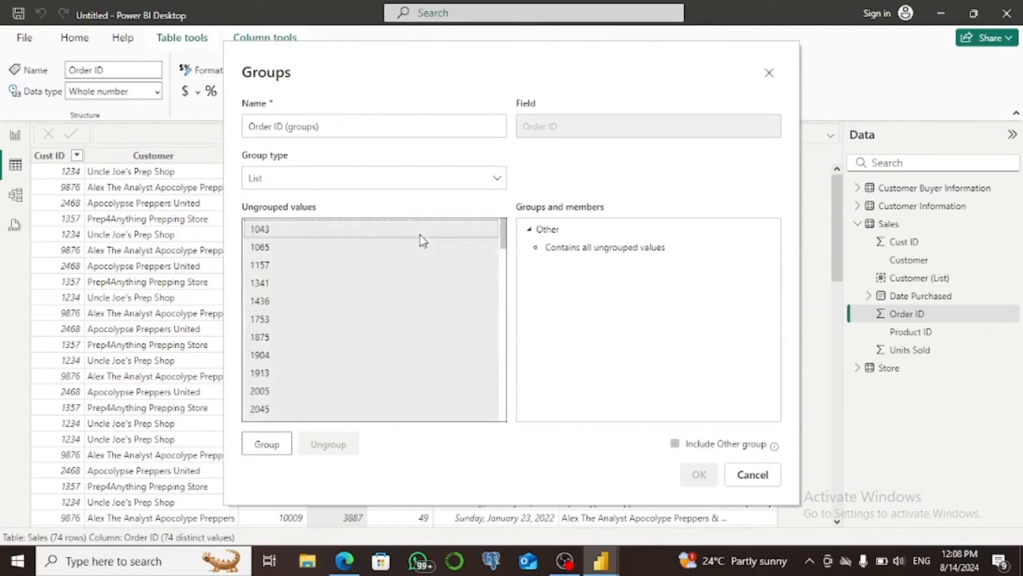
{"action": "left_click", "coordinate": [267, 444]}
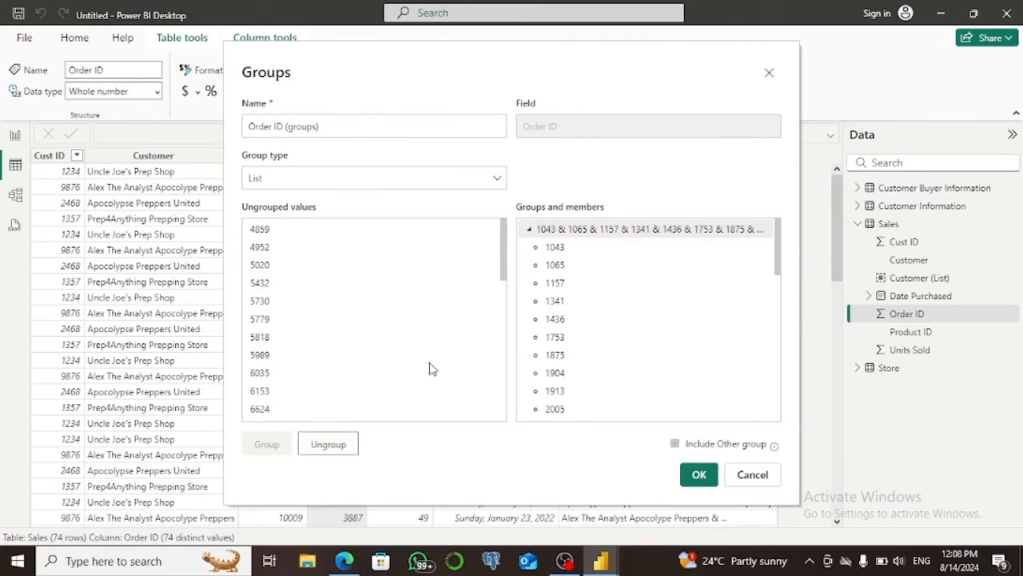
Rename the new group of lower Order ID values as first interval.
{"action": "double_click", "coordinate": [694, 230]}
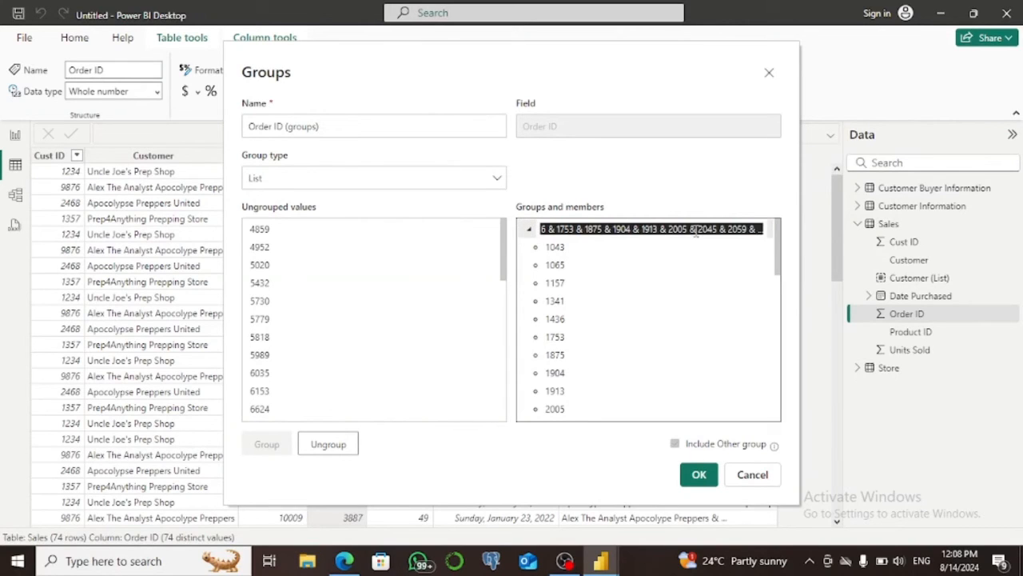
{"action": "type", "text": "t"}
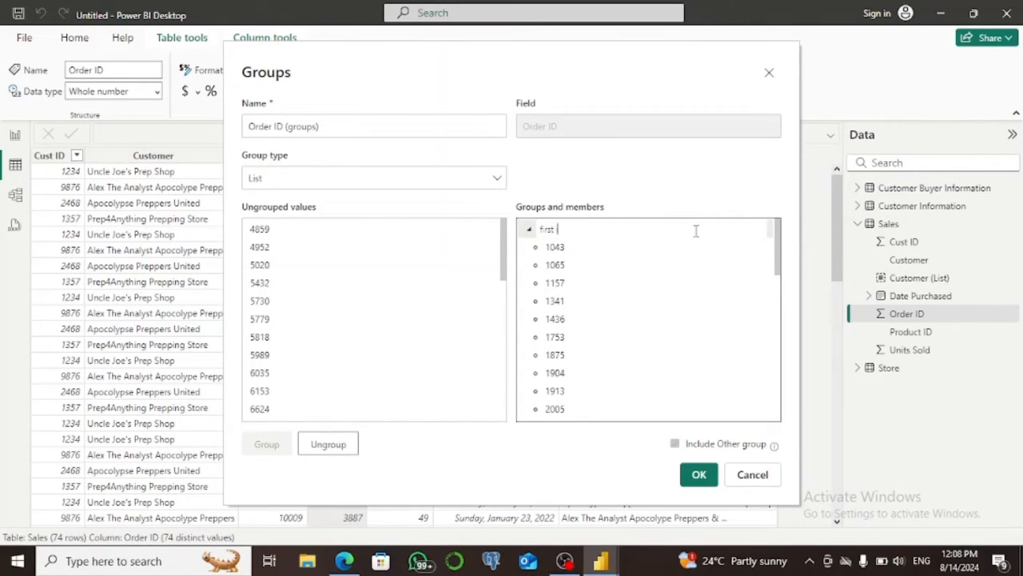
{"action": "type", "text": "irst interval"}
{"action": "key", "text": "Return"}
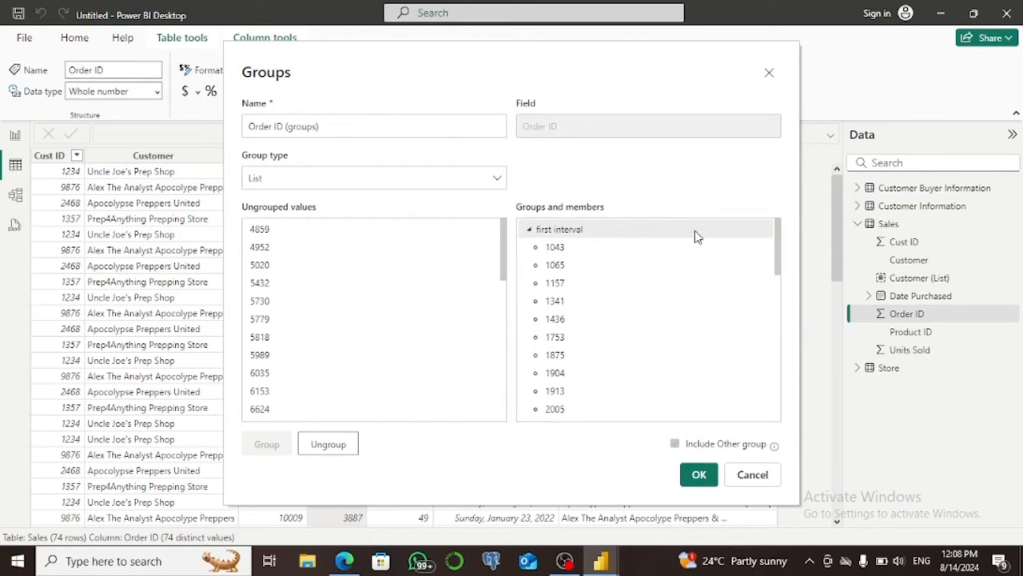
Put all remaining ungrouped Order ID values into a second group.
{"action": "left_click", "coordinate": [277, 234]}
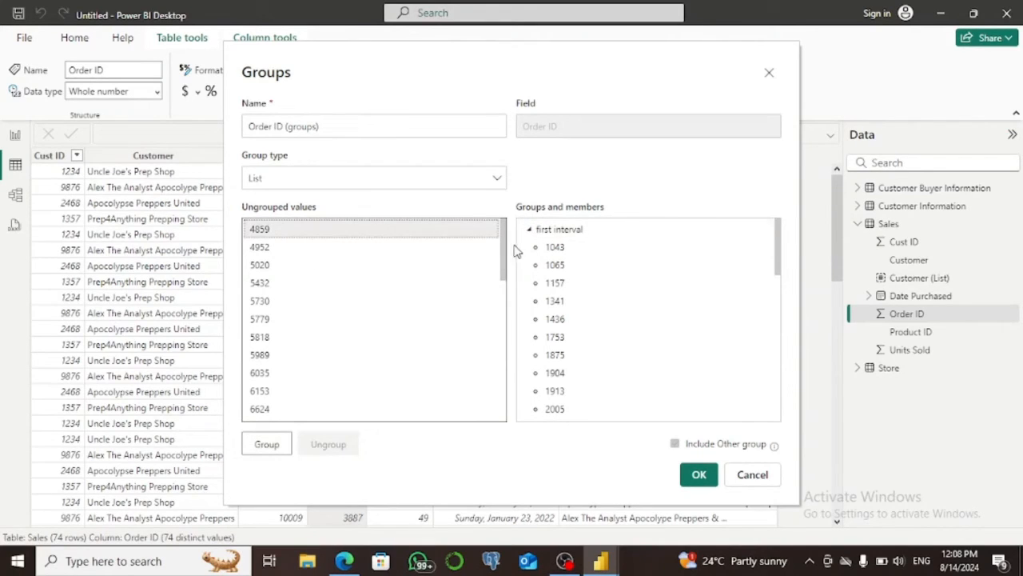
{"action": "scroll", "coordinate": [500, 276], "scroll_direction": "down", "scroll_amount": 1}
{"action": "left_click_drag", "start_coordinate": [500, 276], "coordinate": [498, 419]}
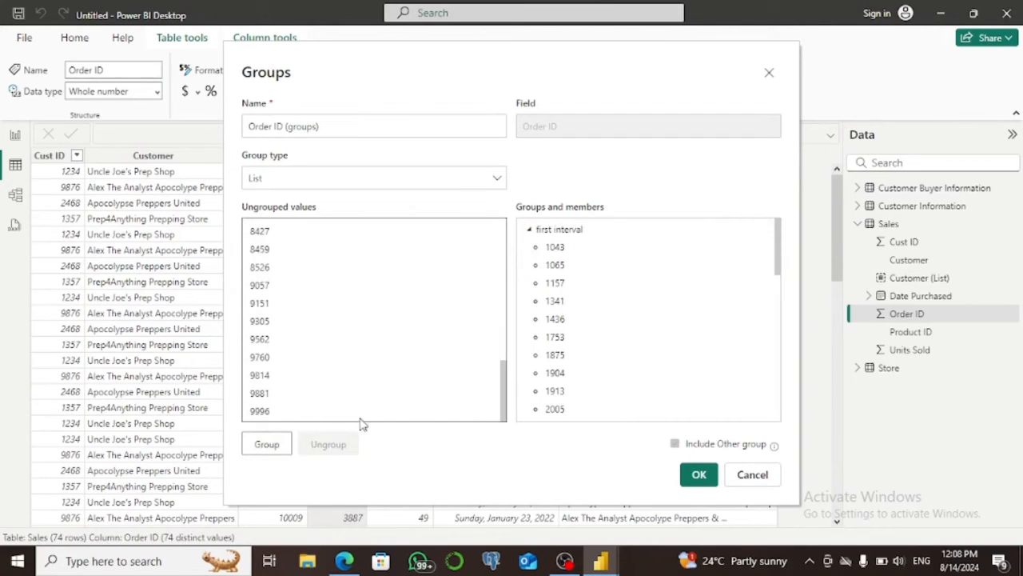
{"action": "left_click", "coordinate": [303, 414]}
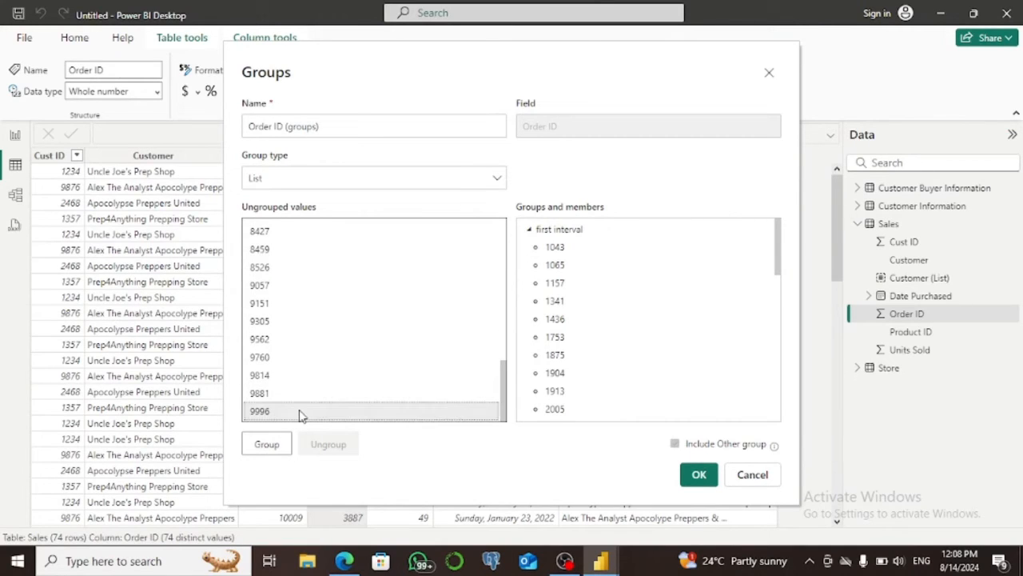
{"action": "left_click_drag", "start_coordinate": [505, 370], "coordinate": [514, 209]}
{"action": "left_click", "coordinate": [398, 232], "text": "shift"}
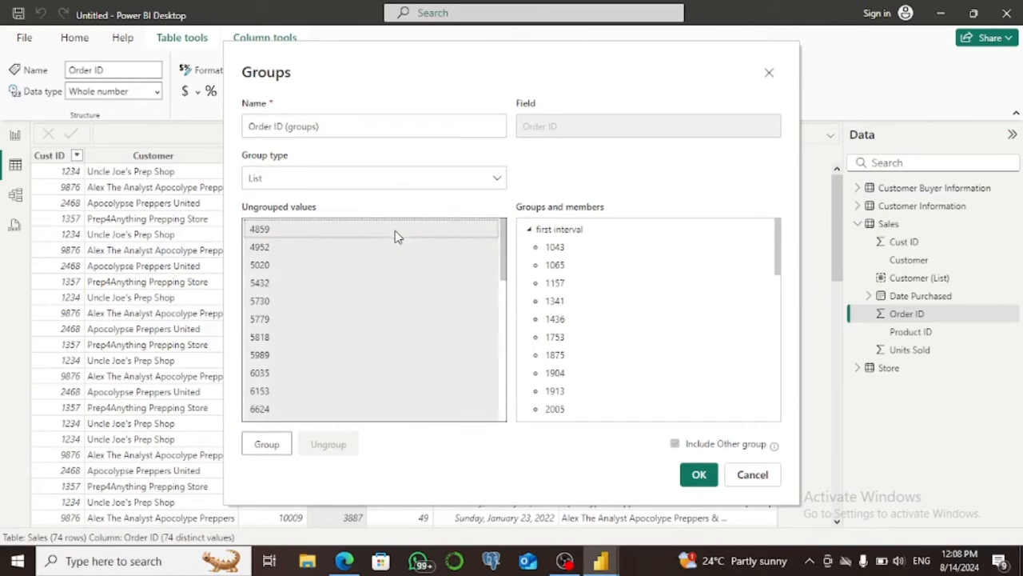
{"action": "left_click", "coordinate": [268, 444]}
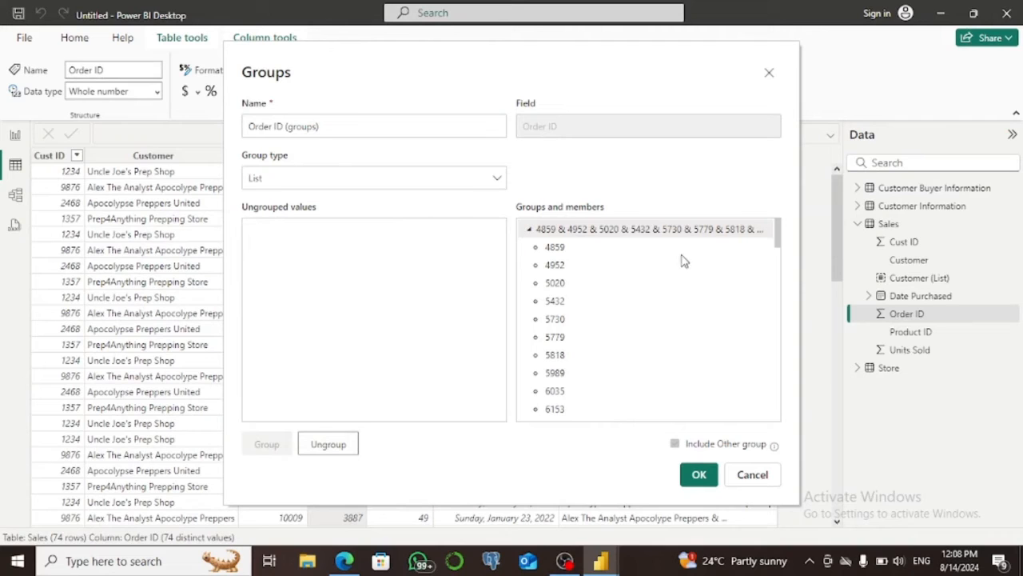
Rename the second Order ID group as Second interval and create the grouped column.
{"action": "double_click", "coordinate": [669, 232]}
{"action": "key", "text": "BackSpace"}
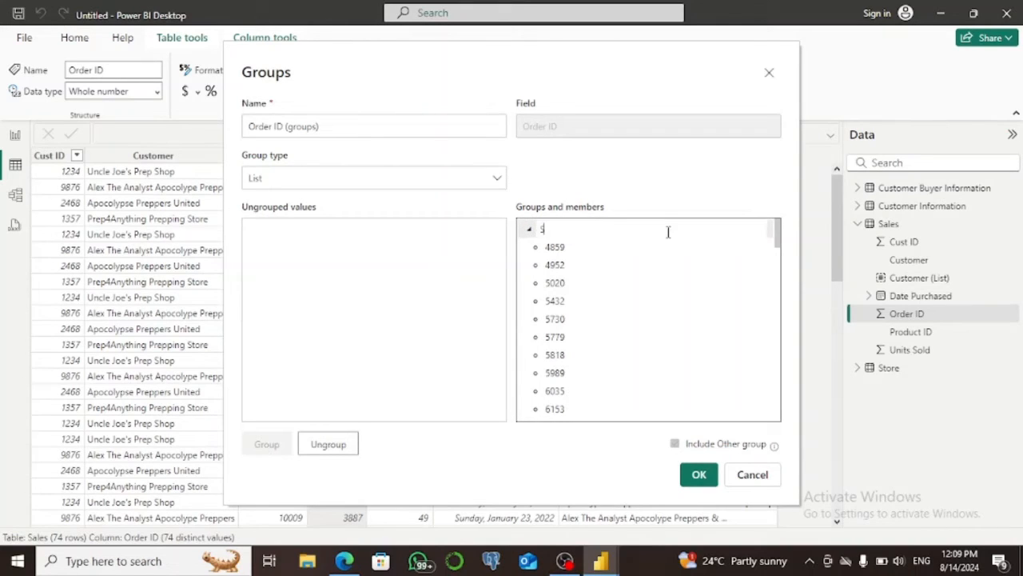
{"action": "type", "text": "Second interval"}
{"action": "key", "text": "Return"}
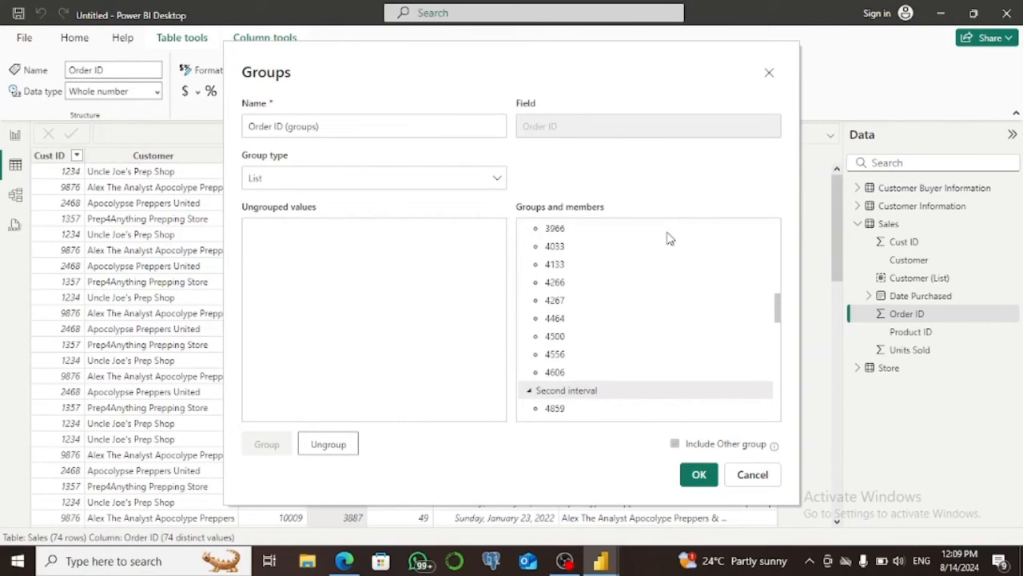
{"action": "left_click", "coordinate": [695, 476]}
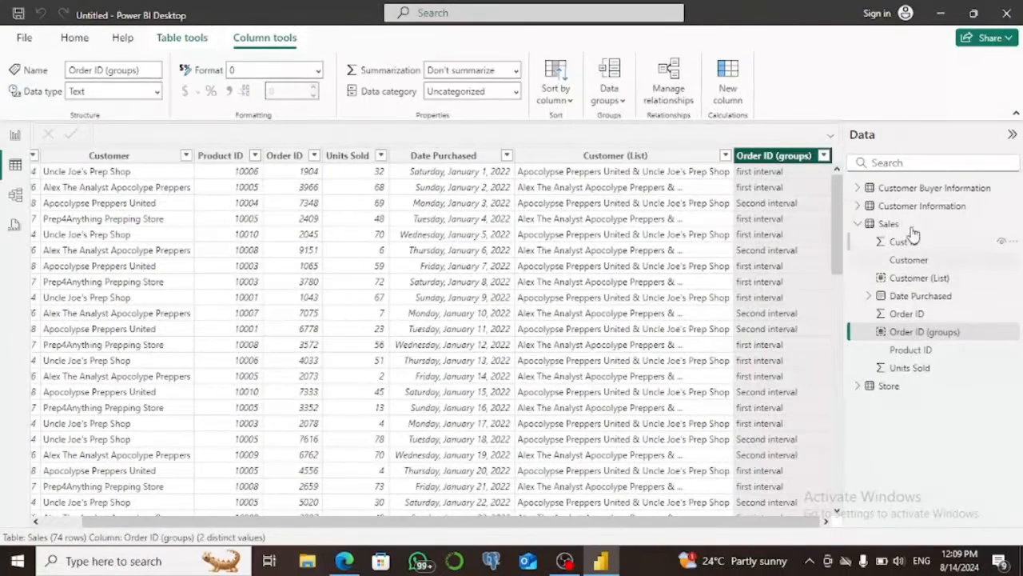
Display the Customer Buyer Information table with its fields and start a new group on its Age column.
{"action": "left_click", "coordinate": [889, 192]}
{"action": "left_click", "coordinate": [857, 189]}
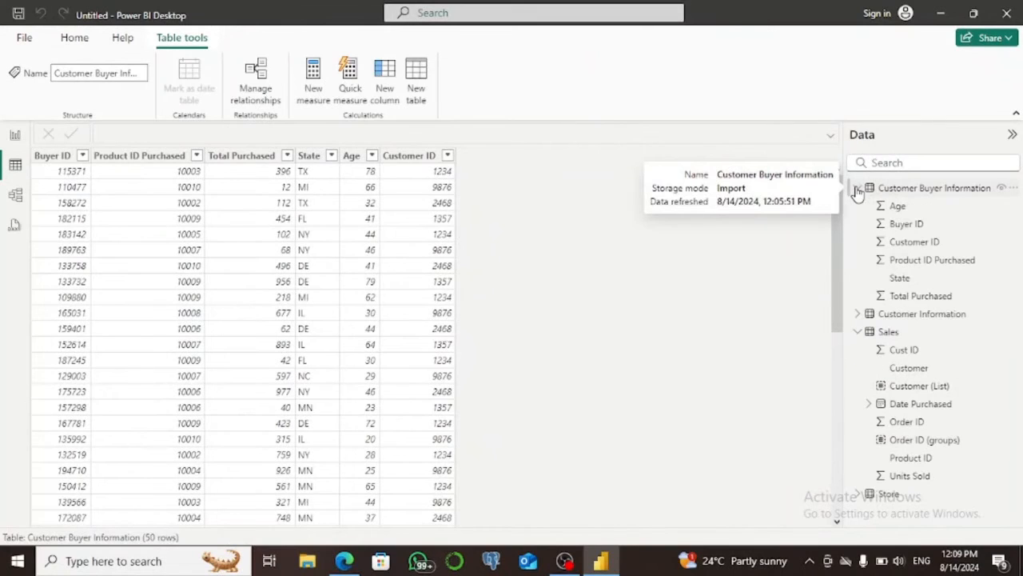
{"action": "right_click", "coordinate": [353, 159]}
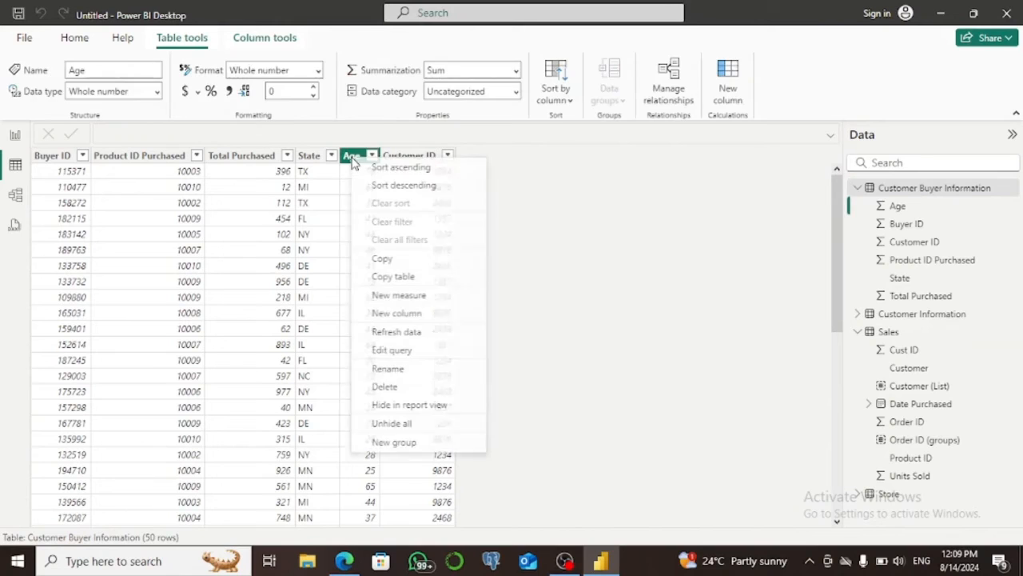
{"action": "left_click", "coordinate": [415, 442]}
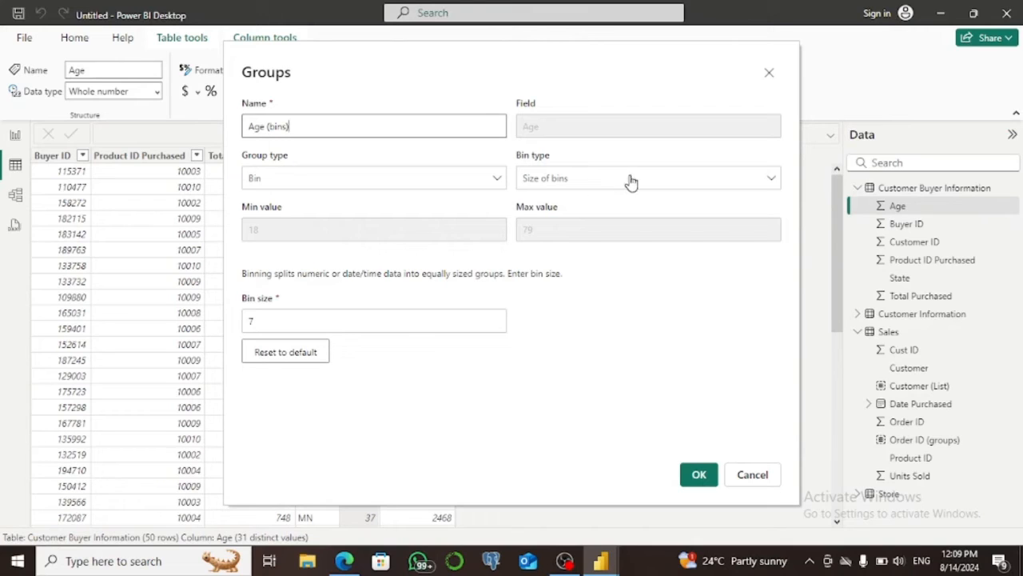
Bin the Age values by Size of bins with a bin size of 10 and create the binned column.
{"action": "left_click", "coordinate": [773, 182]}
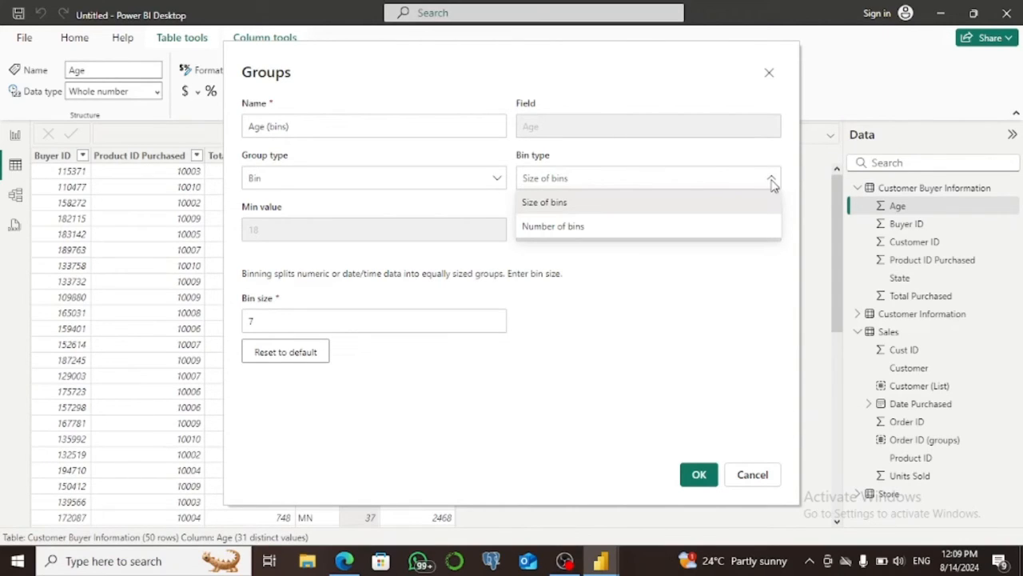
{"action": "left_click", "coordinate": [670, 200]}
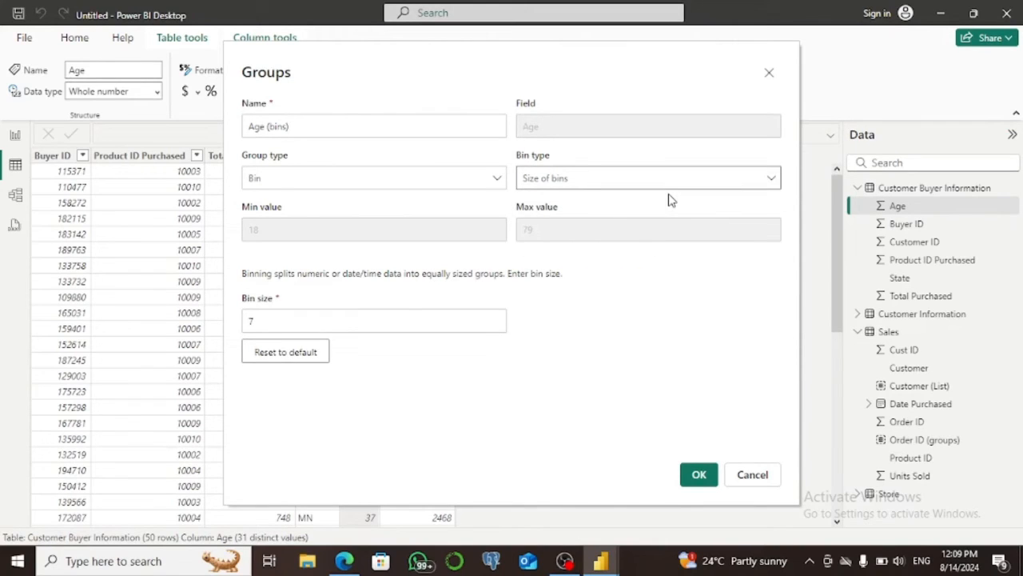
{"action": "left_click_drag", "start_coordinate": [262, 326], "coordinate": [238, 332]}
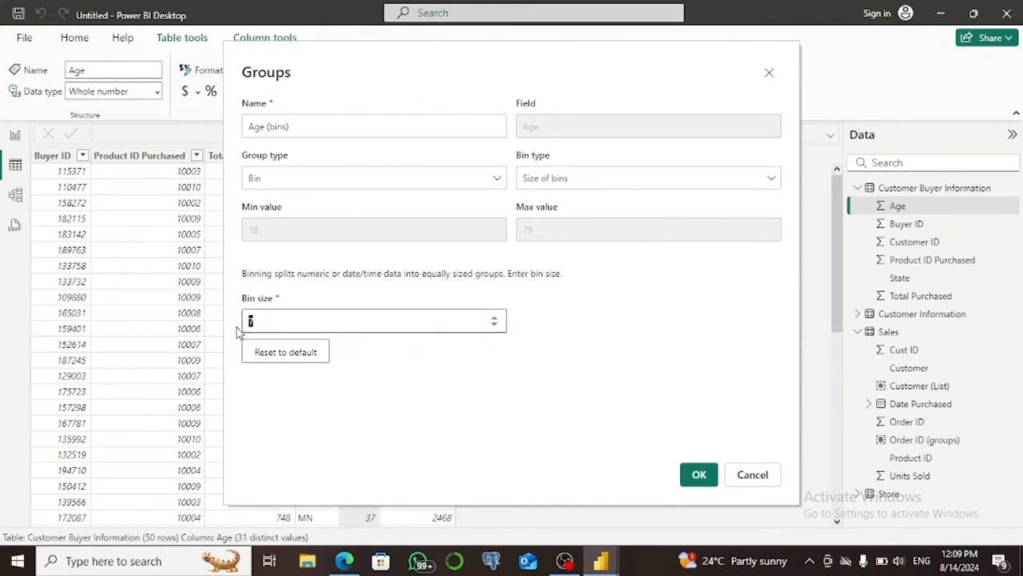
{"action": "key", "text": "BackSpace"}
{"action": "type", "text": "10"}
{"action": "left_click", "coordinate": [699, 475]}
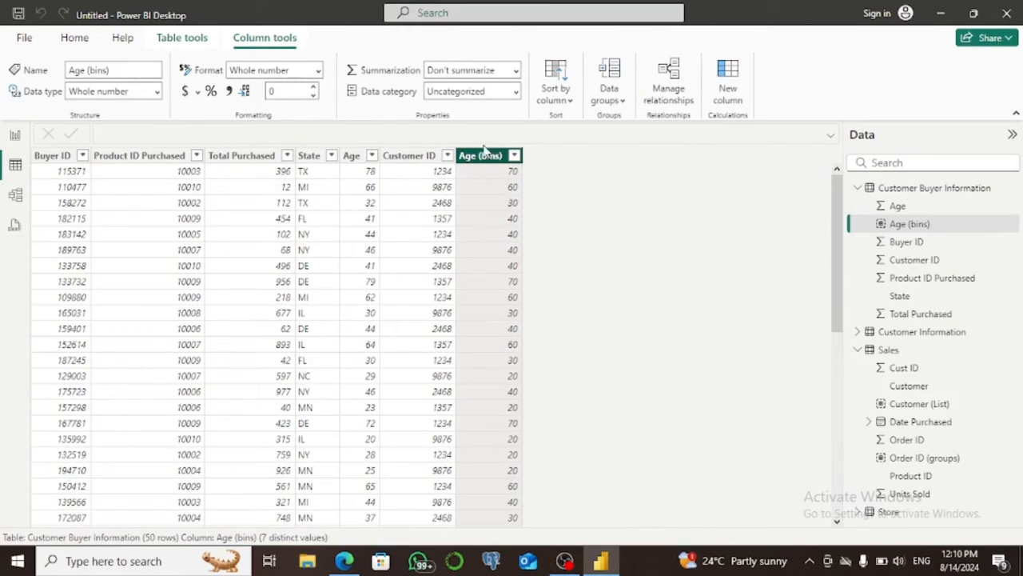
Edit the Age bins to use Number of bins as the bin type with a bin count of 10.
{"action": "right_click", "coordinate": [483, 158]}
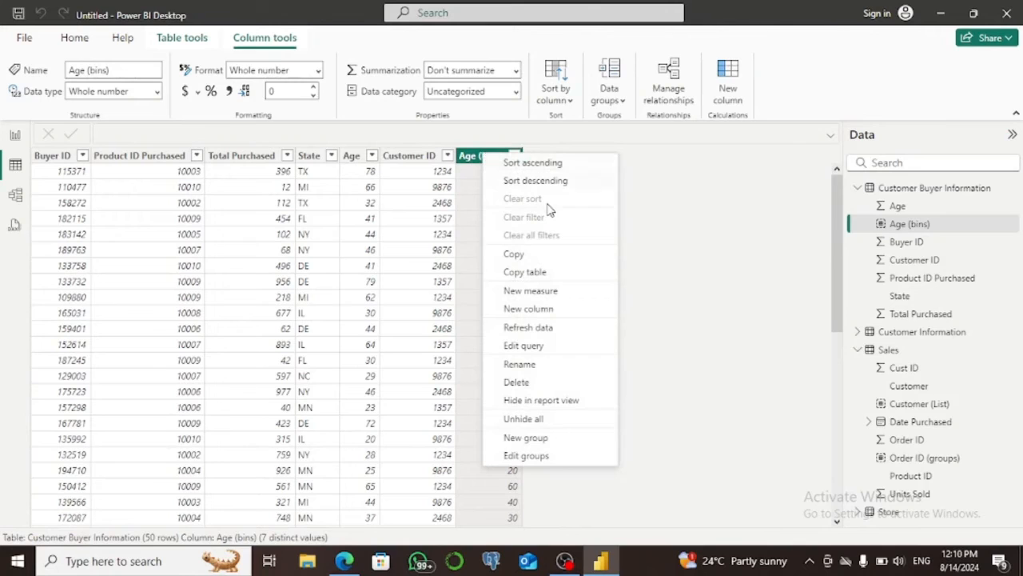
{"action": "left_click", "coordinate": [518, 456]}
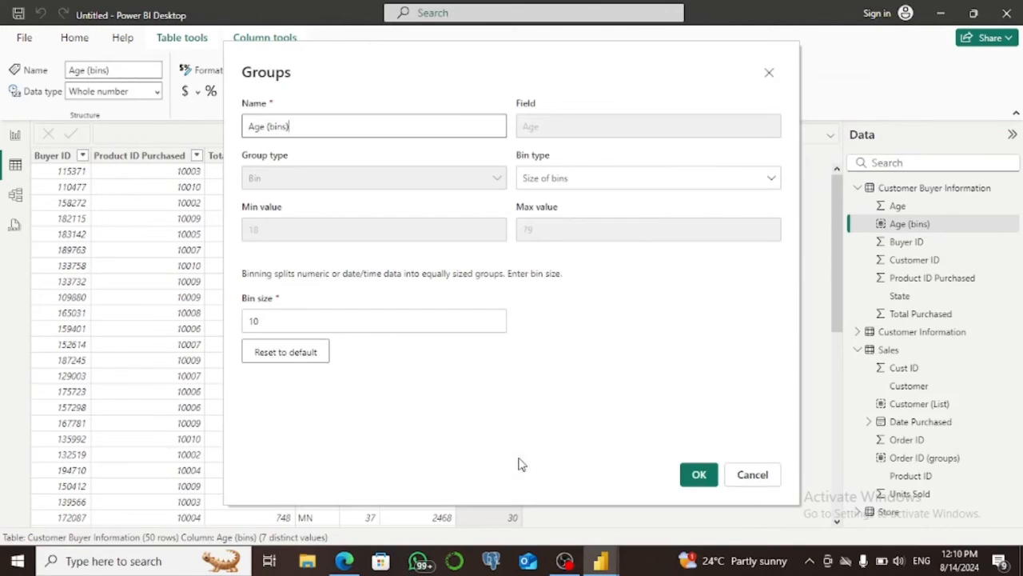
{"action": "left_click", "coordinate": [771, 180]}
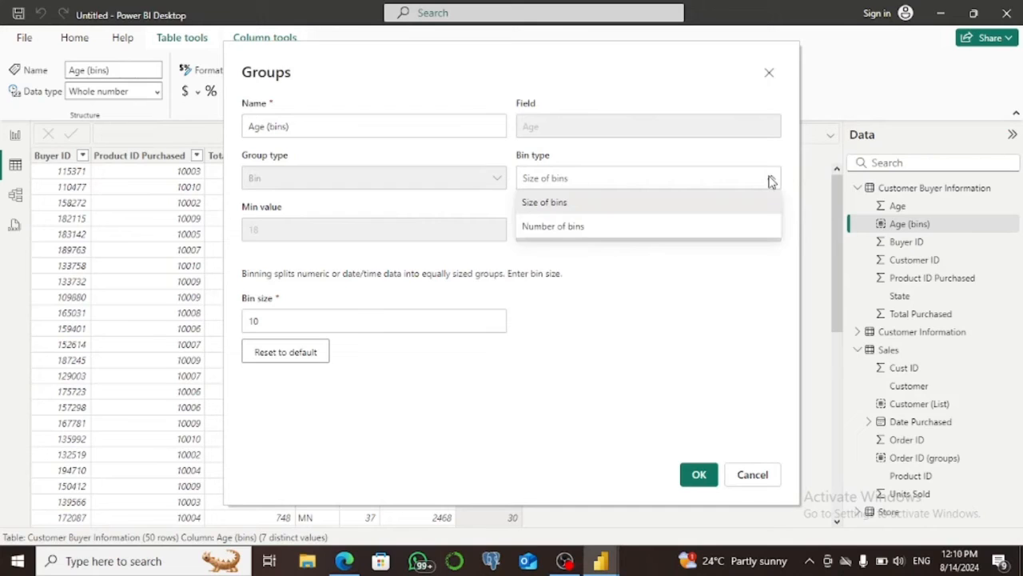
{"action": "left_click", "coordinate": [663, 228]}
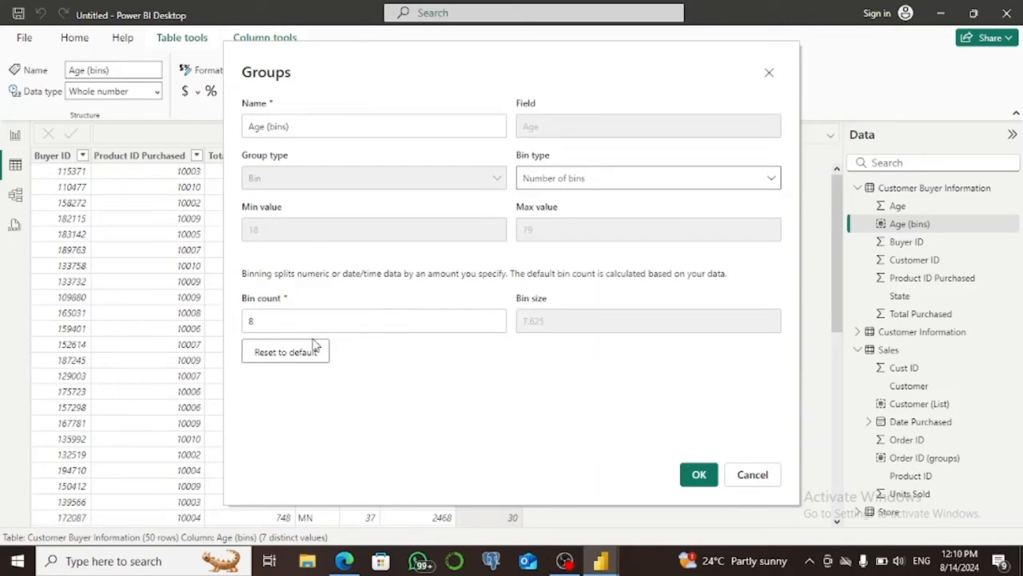
{"action": "left_click", "coordinate": [275, 328]}
{"action": "key", "text": "BackSpace"}
{"action": "type", "text": "10"}
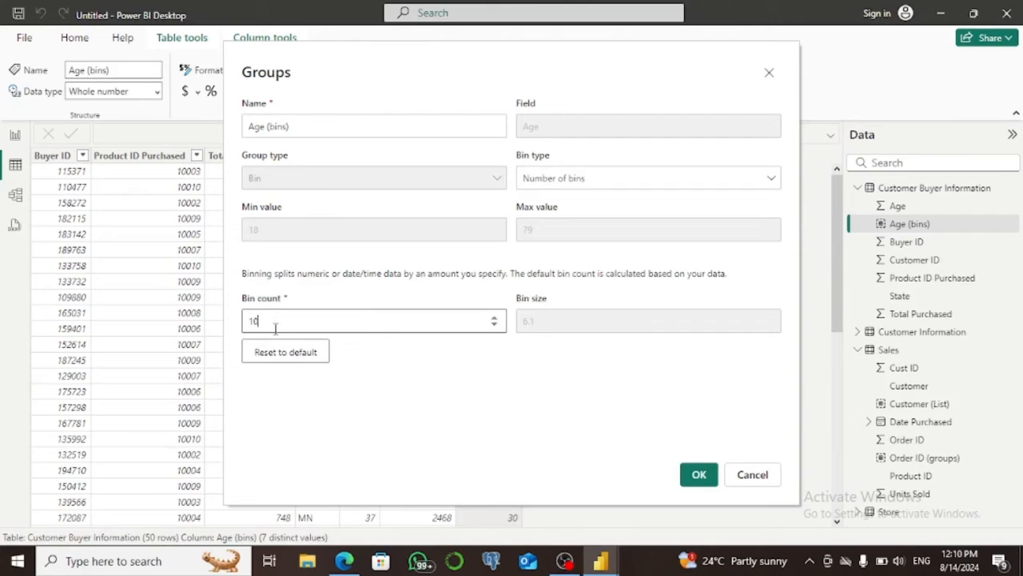
{"action": "left_click", "coordinate": [703, 472]}
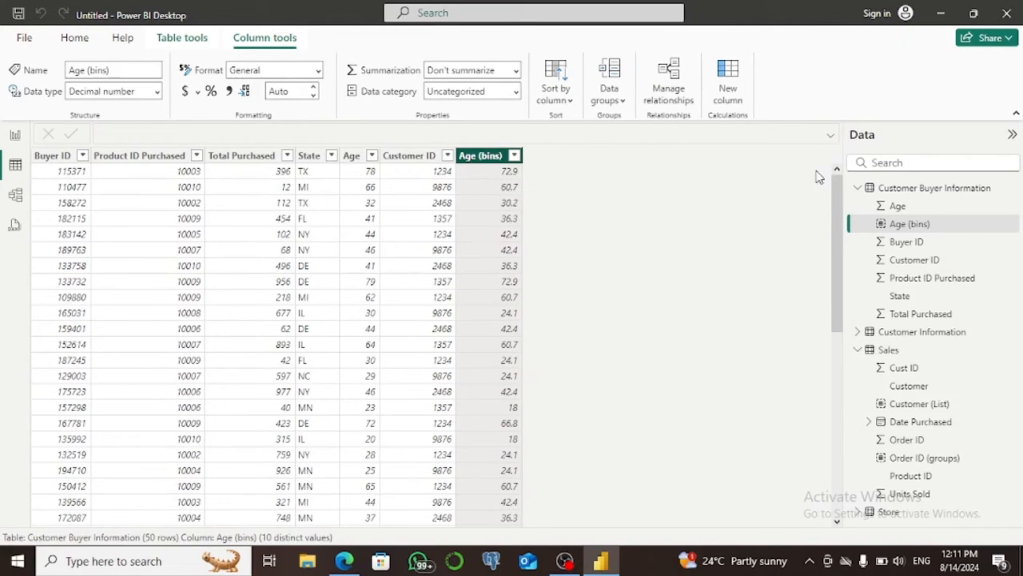
Collapse the Customer Buyer Information fields and display the Sales table's data.
{"action": "left_click", "coordinate": [858, 189]}
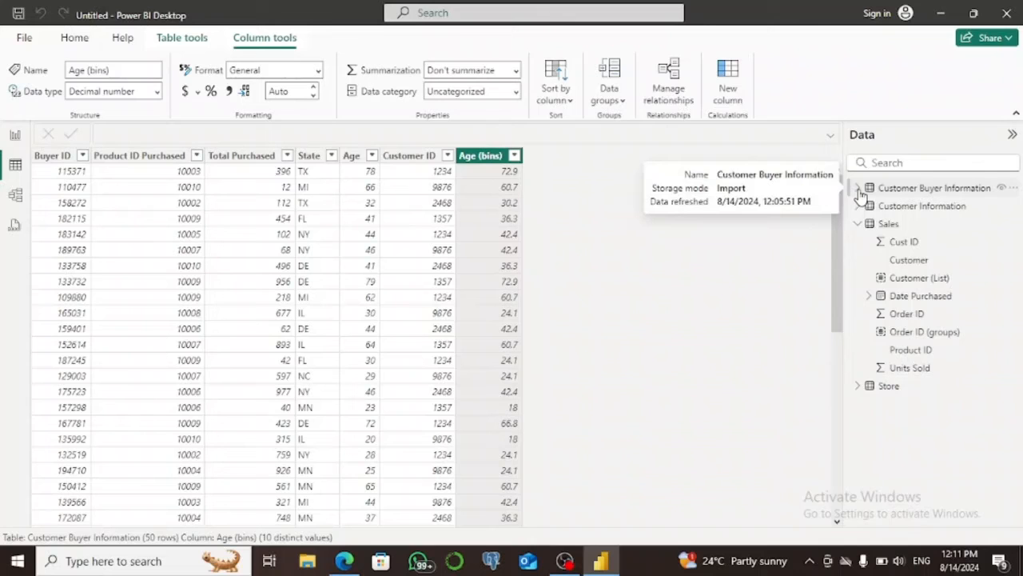
{"action": "left_click", "coordinate": [888, 224]}
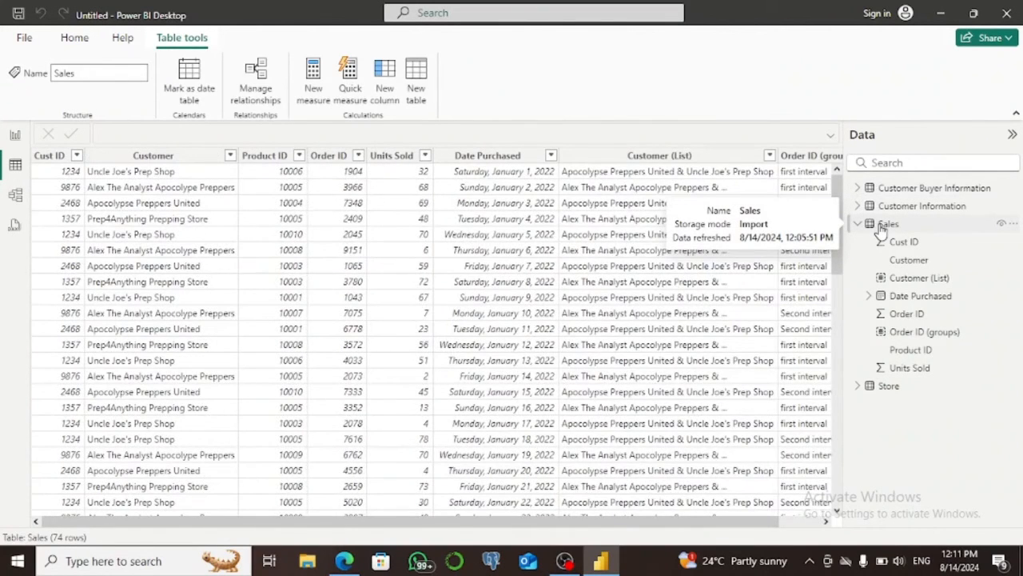
{"action": "left_click", "coordinate": [883, 226]}
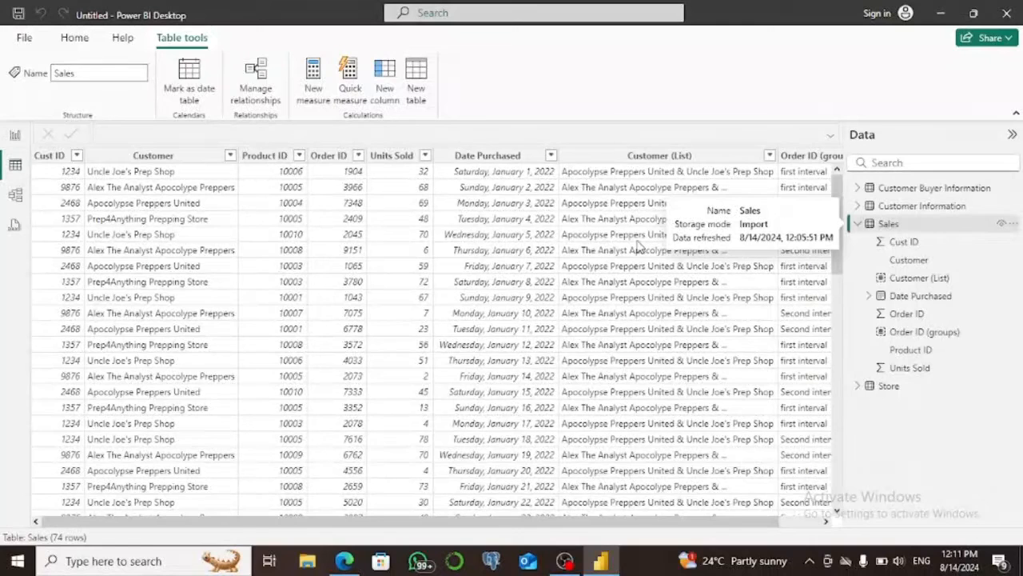
Start a new group on the Date Purchased column and set its group type to List.
{"action": "right_click", "coordinate": [505, 163]}
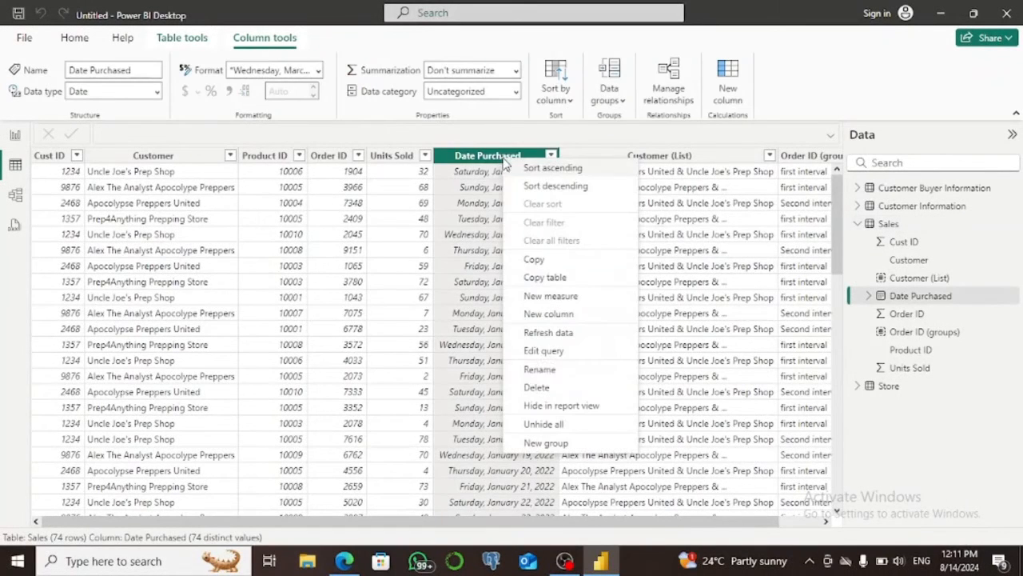
{"action": "left_click", "coordinate": [550, 444]}
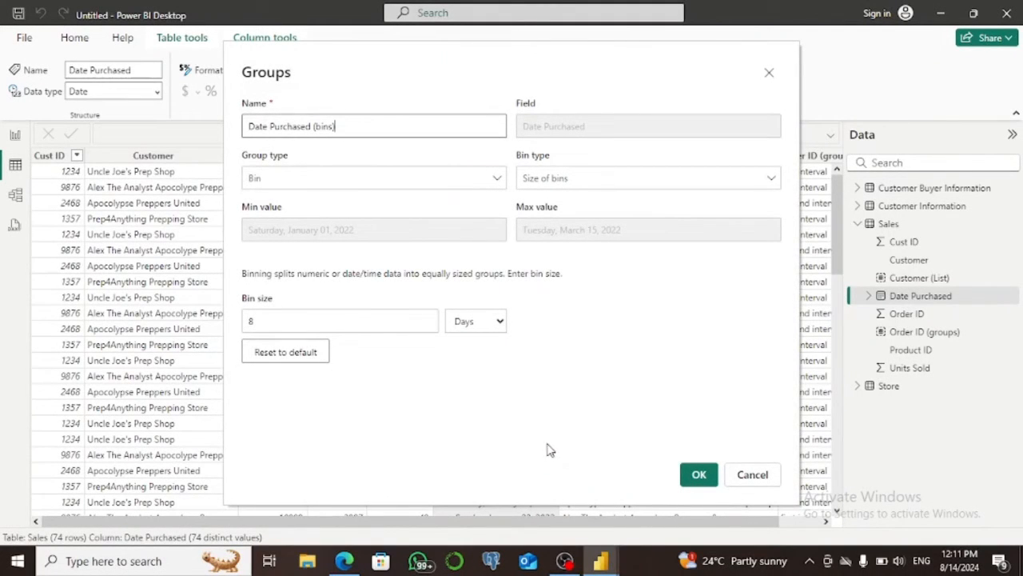
{"action": "left_click", "coordinate": [500, 179]}
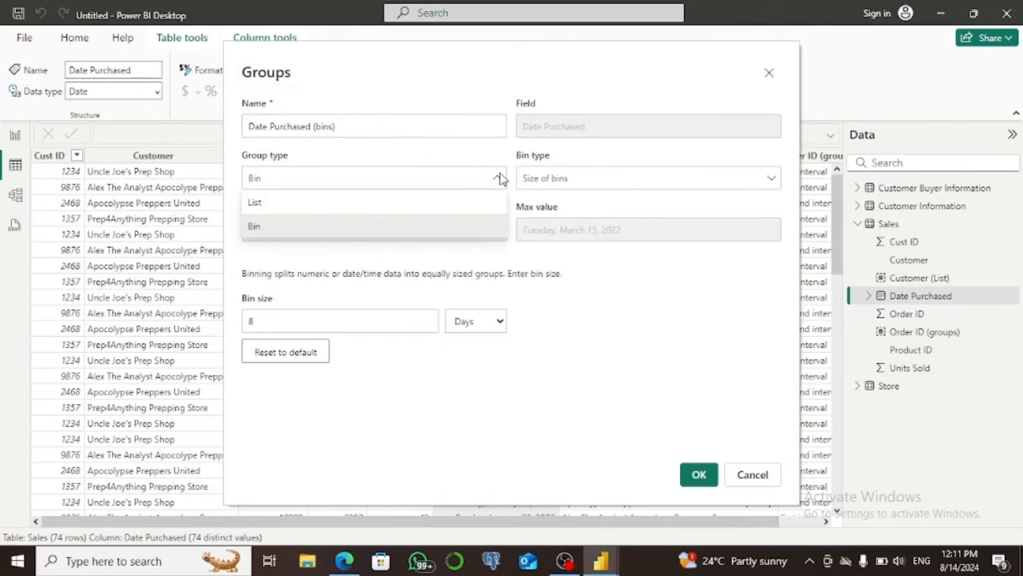
{"action": "left_click", "coordinate": [381, 206]}
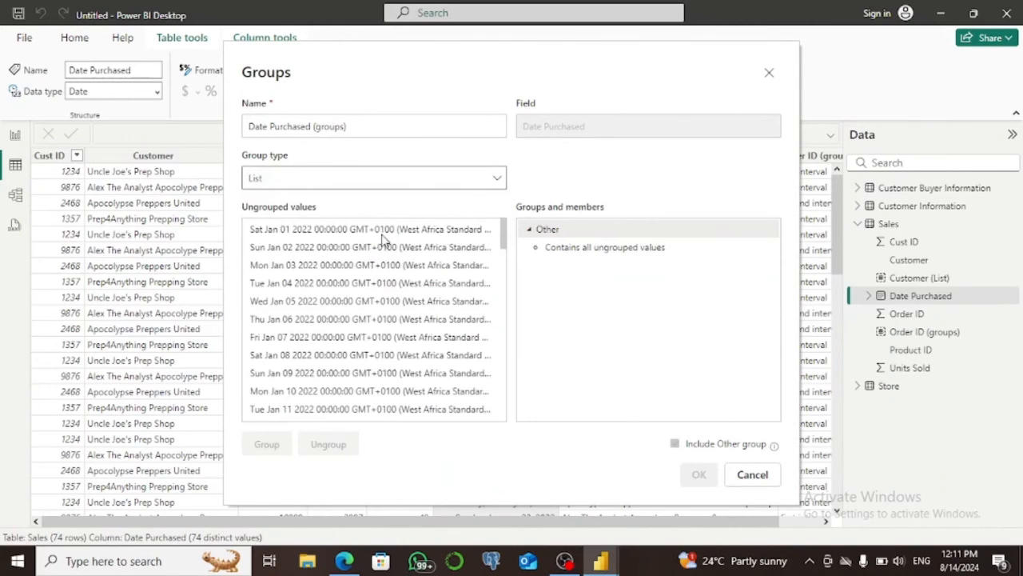
Group the Date Purchased values from January 1 through January 25, 2022.
{"action": "left_click", "coordinate": [381, 230]}
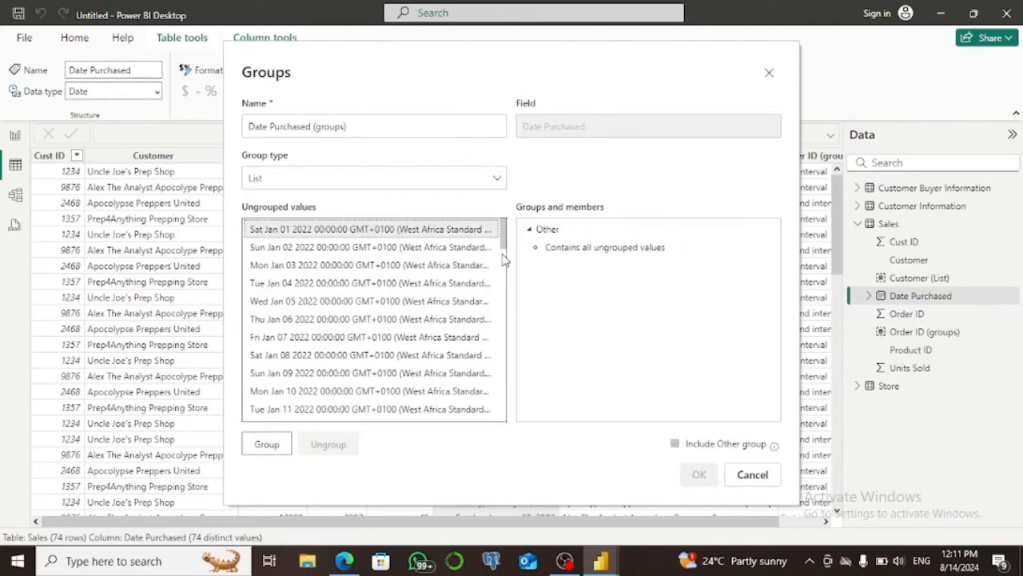
{"action": "left_click_drag", "start_coordinate": [509, 253], "coordinate": [507, 294]}
{"action": "left_click", "coordinate": [397, 376], "text": "shift"}
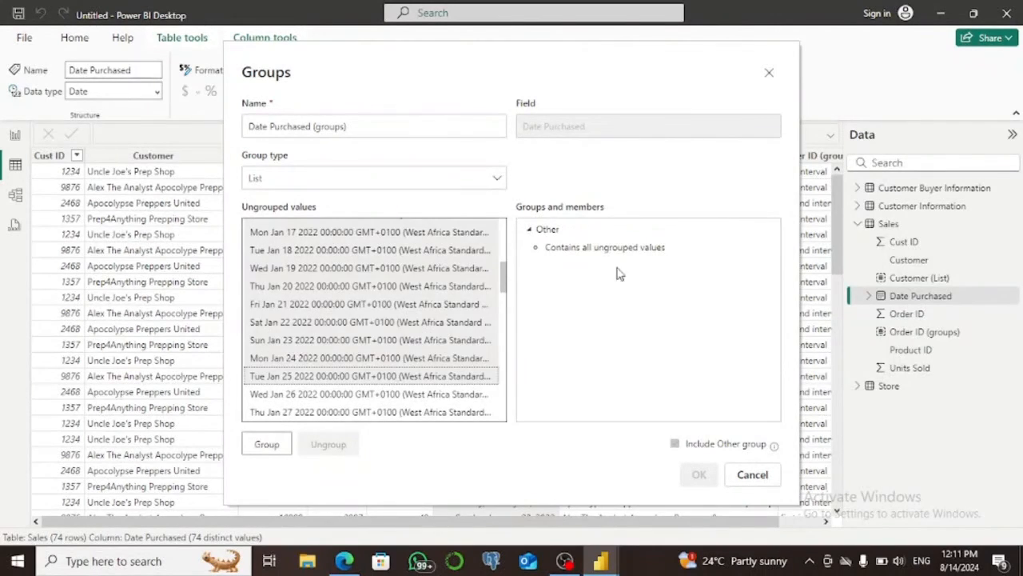
{"action": "left_click", "coordinate": [267, 450]}
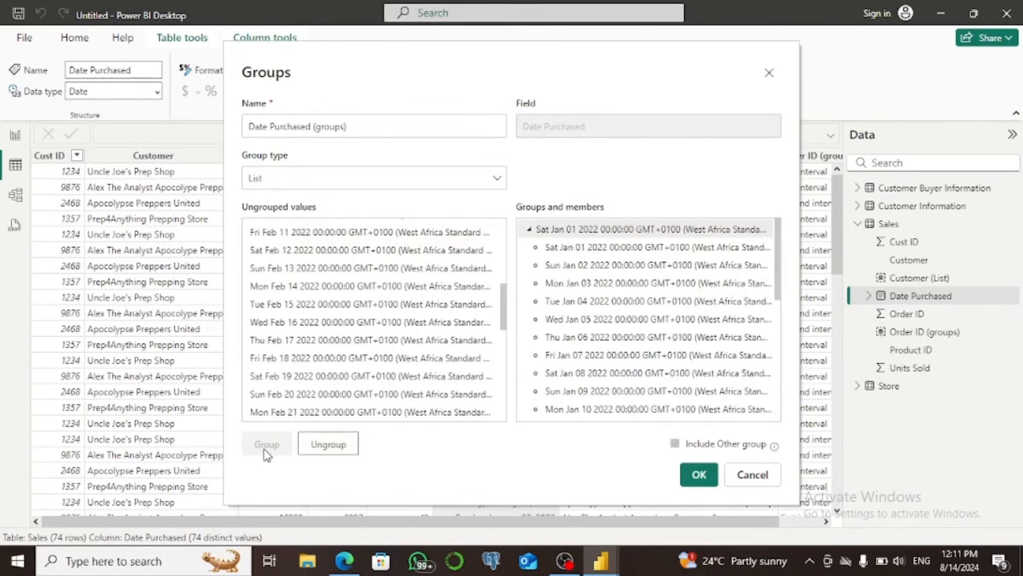
Rename the new group of January dates as janvier and create the grouped column.
{"action": "double_click", "coordinate": [614, 230]}
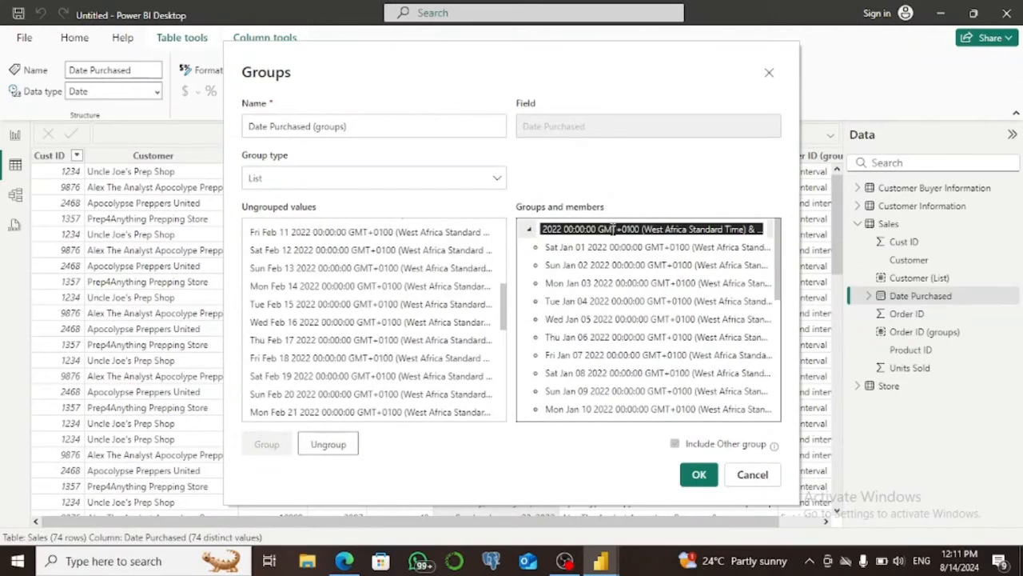
{"action": "type", "text": "jan"}
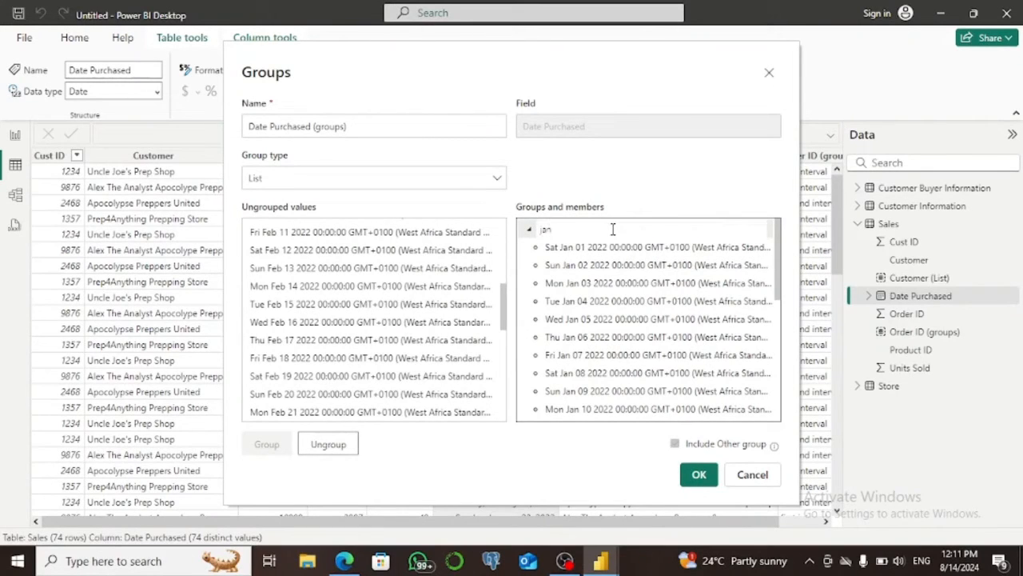
{"action": "type", "text": "vier"}
{"action": "left_click", "coordinate": [699, 475]}
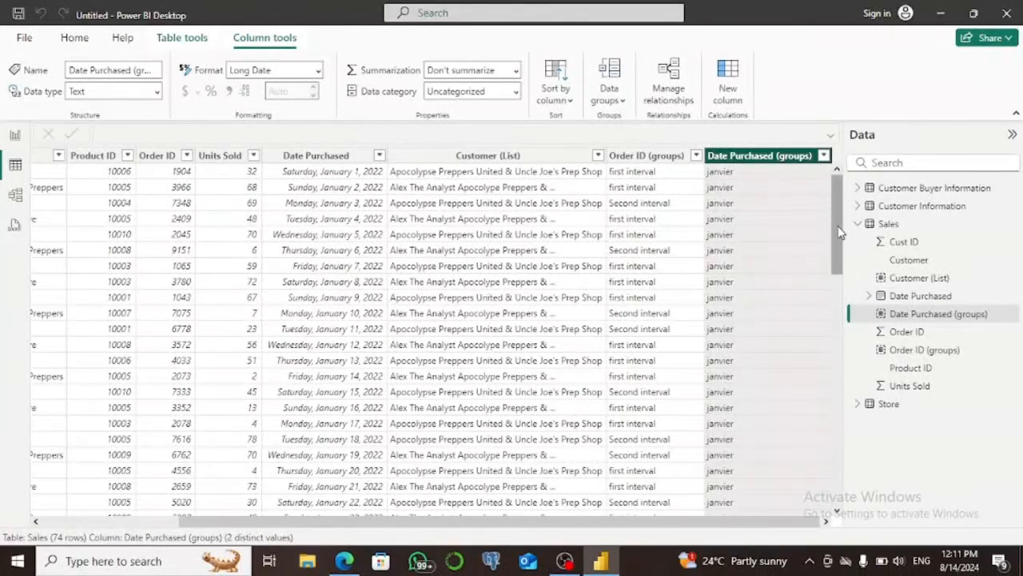
Delete the grouped Date Purchased column from the Sales table.
{"action": "left_click_drag", "start_coordinate": [840, 232], "coordinate": [781, 163]}
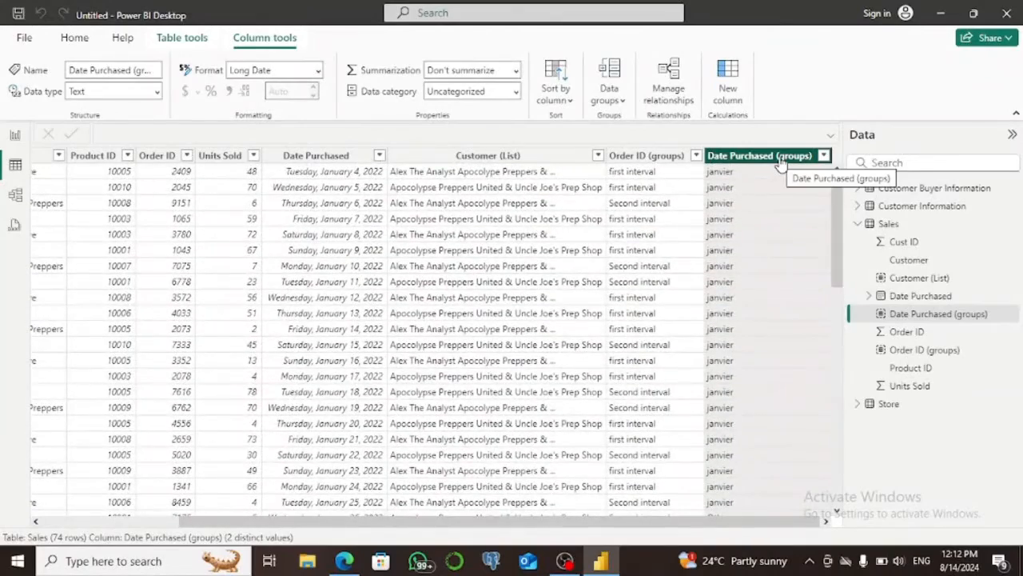
{"action": "right_click", "coordinate": [782, 160]}
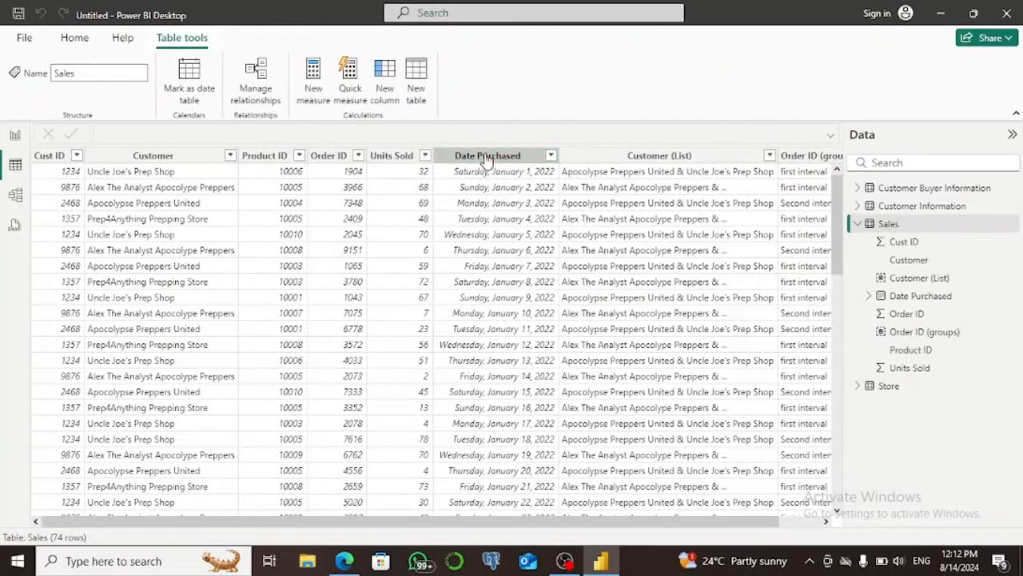
Start a new bin group on the Date Purchased column of the Sales table.
{"action": "right_click", "coordinate": [487, 159]}
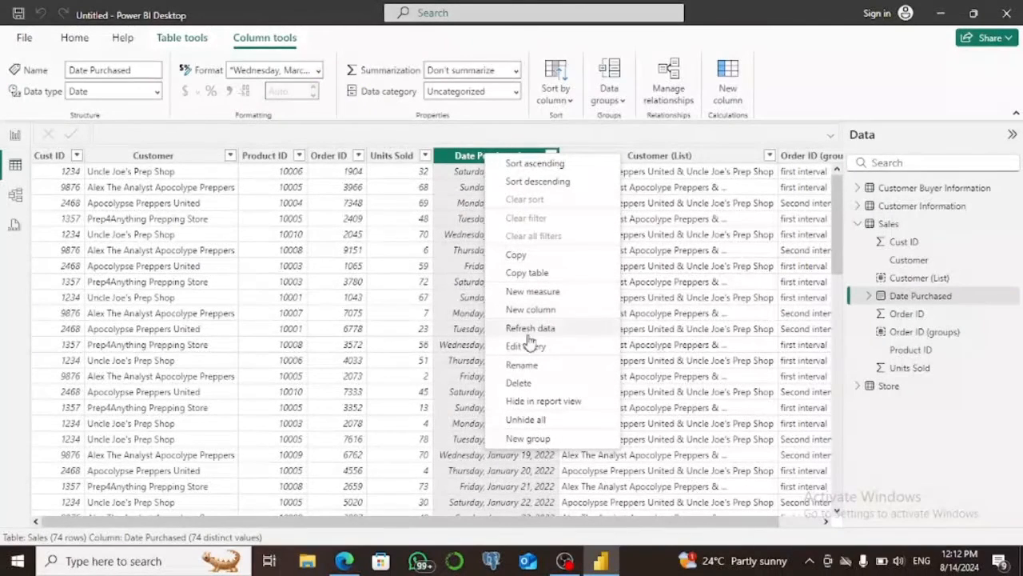
{"action": "left_click", "coordinate": [527, 439]}
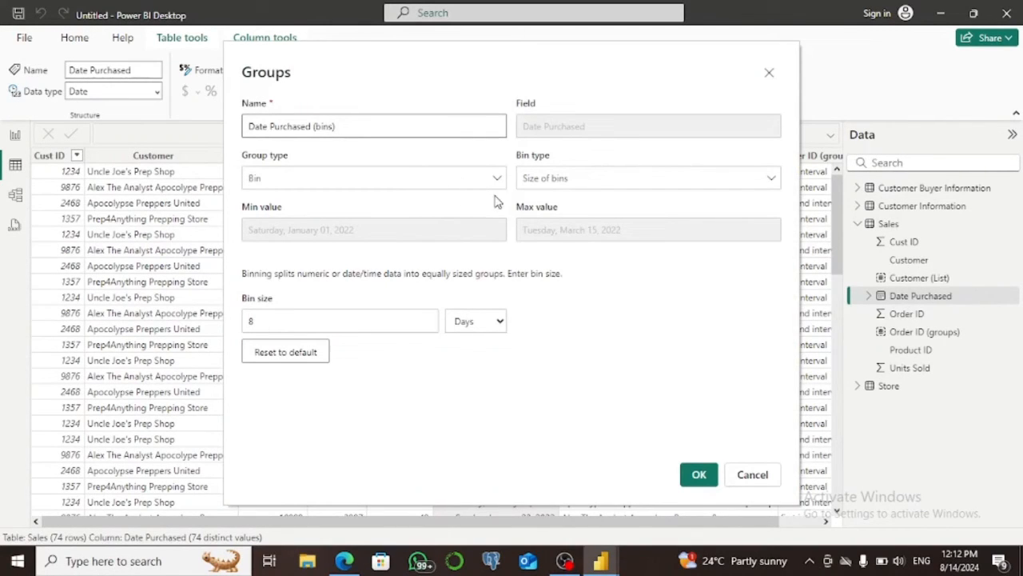
Try the Number of bins type with a lower bin count, and return the bin type to Size of bins.
{"action": "left_click", "coordinate": [770, 182]}
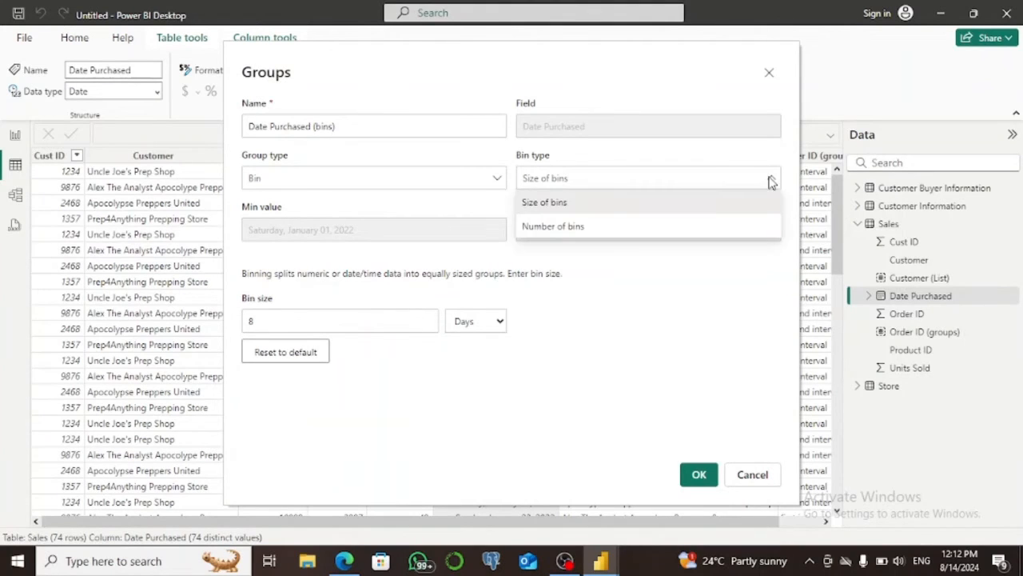
{"action": "left_click", "coordinate": [633, 230]}
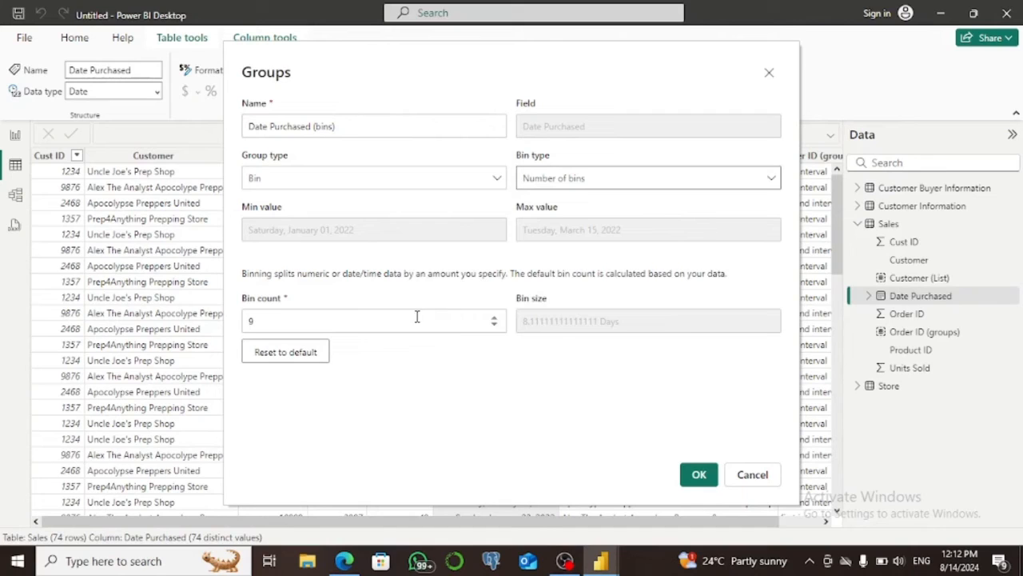
{"action": "left_click", "coordinate": [495, 326]}
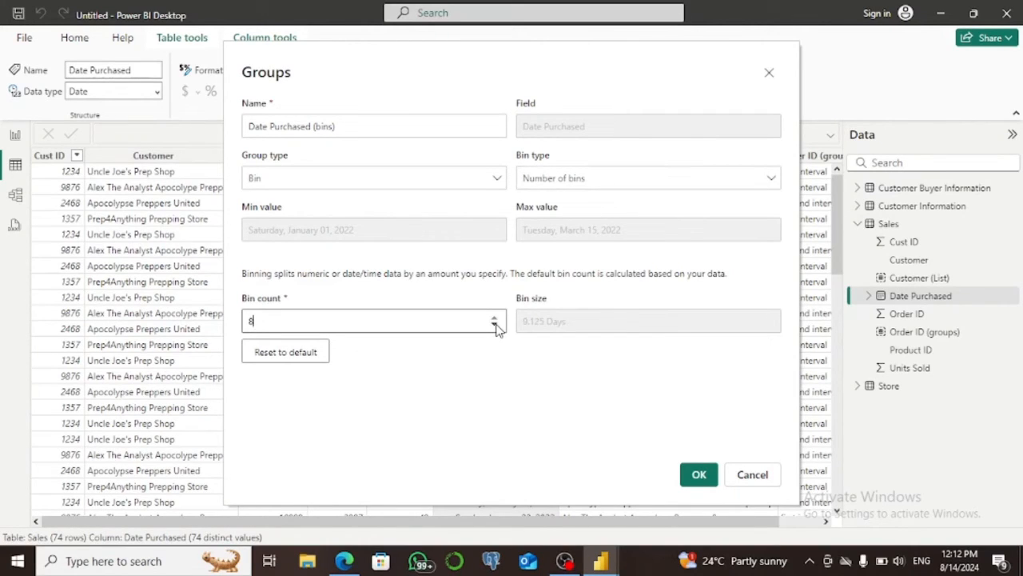
{"action": "left_click", "coordinate": [495, 325]}
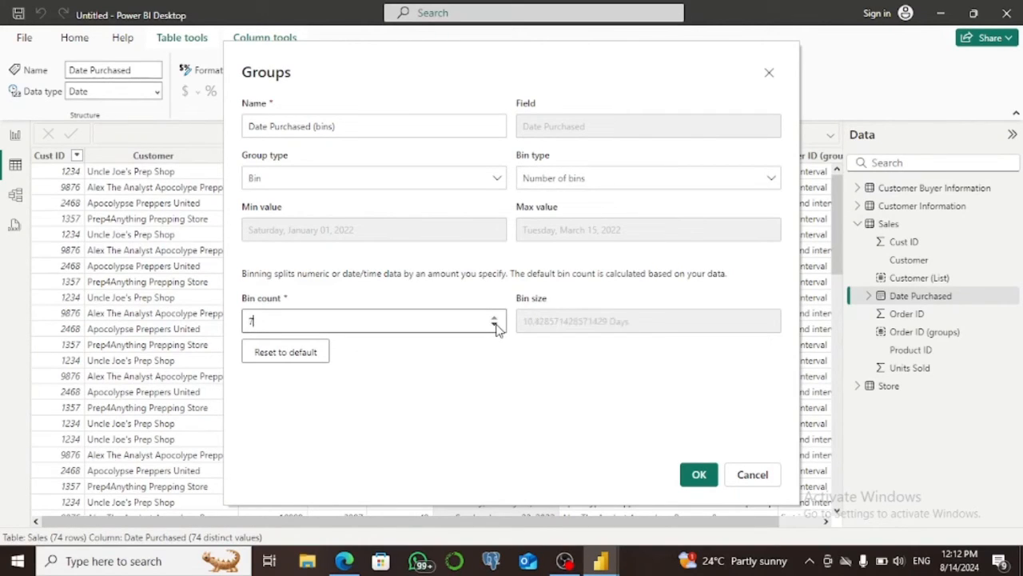
{"action": "left_click", "coordinate": [770, 181]}
{"action": "left_click", "coordinate": [636, 199]}
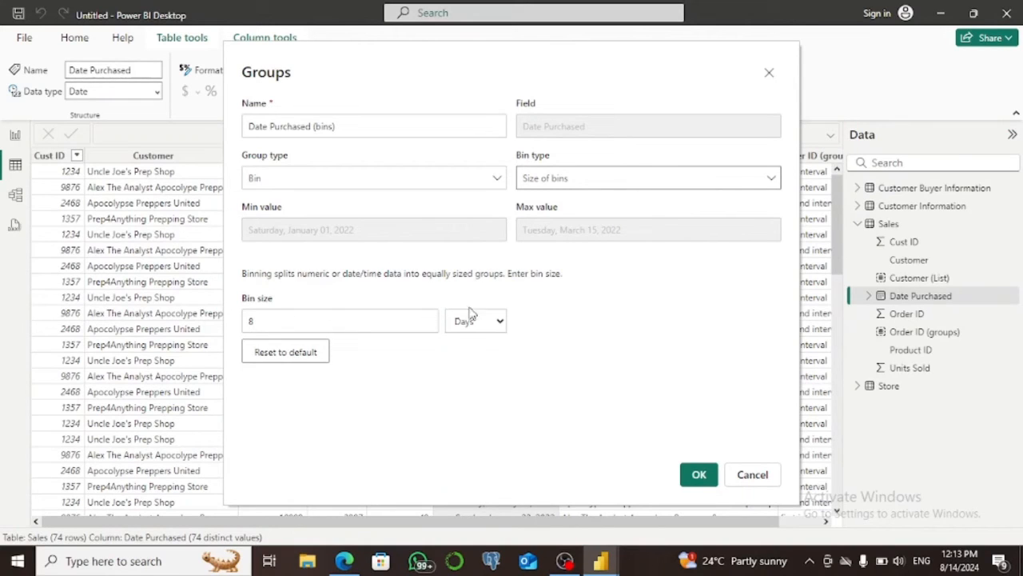
Set the bin size to 1 month and create the binned Date Purchased column.
{"action": "left_click", "coordinate": [497, 324]}
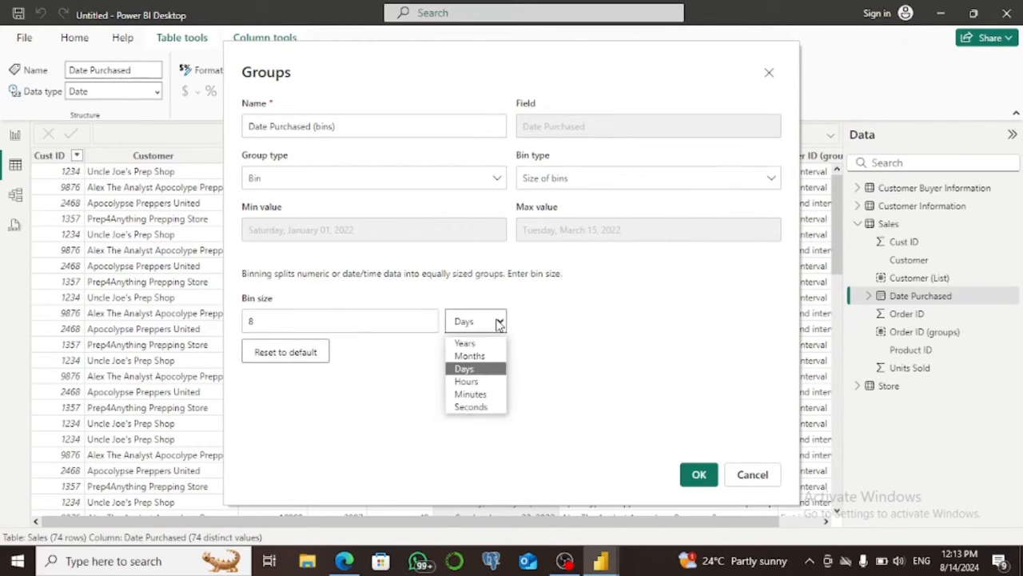
{"action": "left_click", "coordinate": [471, 356]}
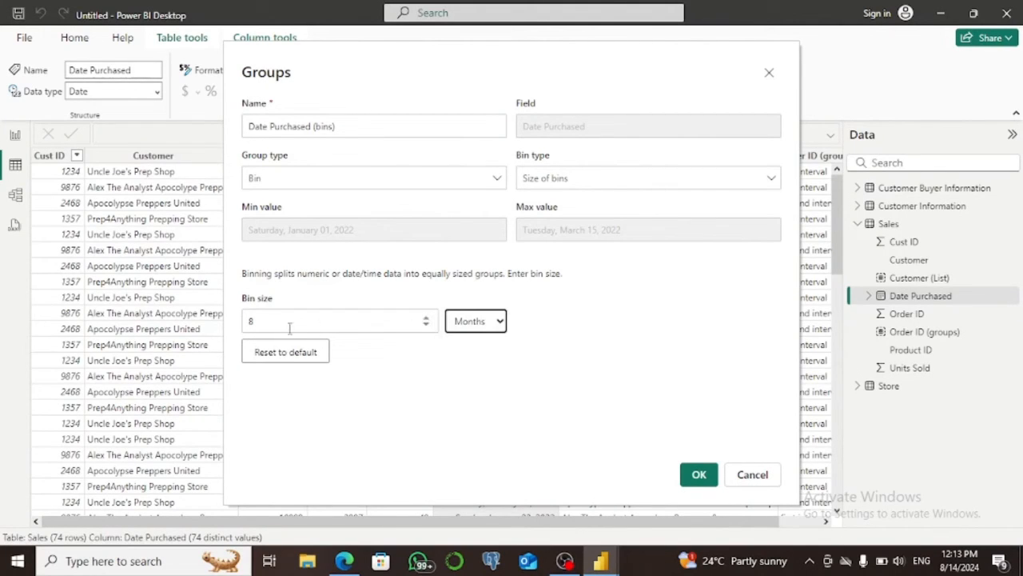
{"action": "left_click", "coordinate": [260, 321]}
{"action": "key", "text": "BackSpace"}
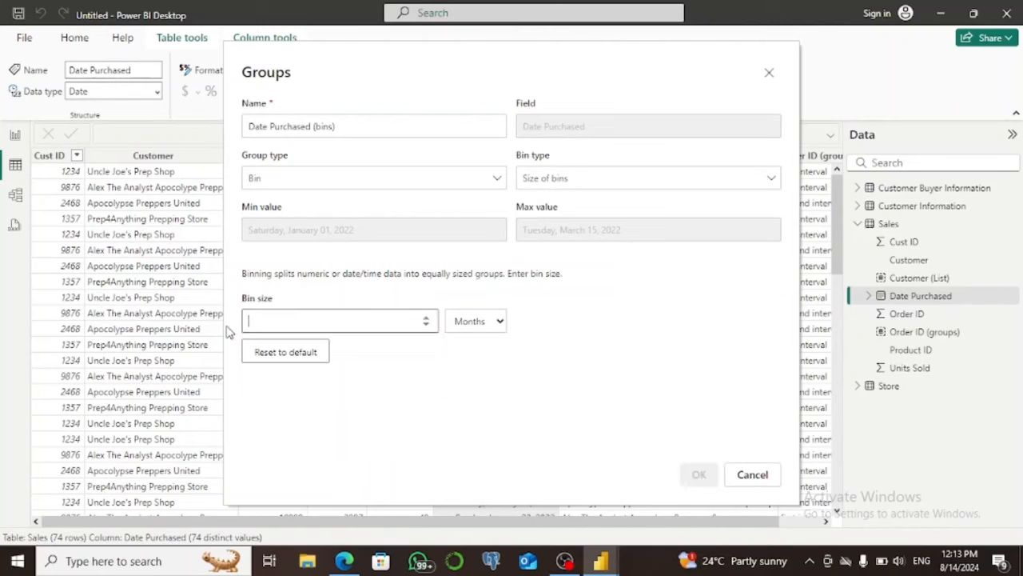
{"action": "type", "text": "1"}
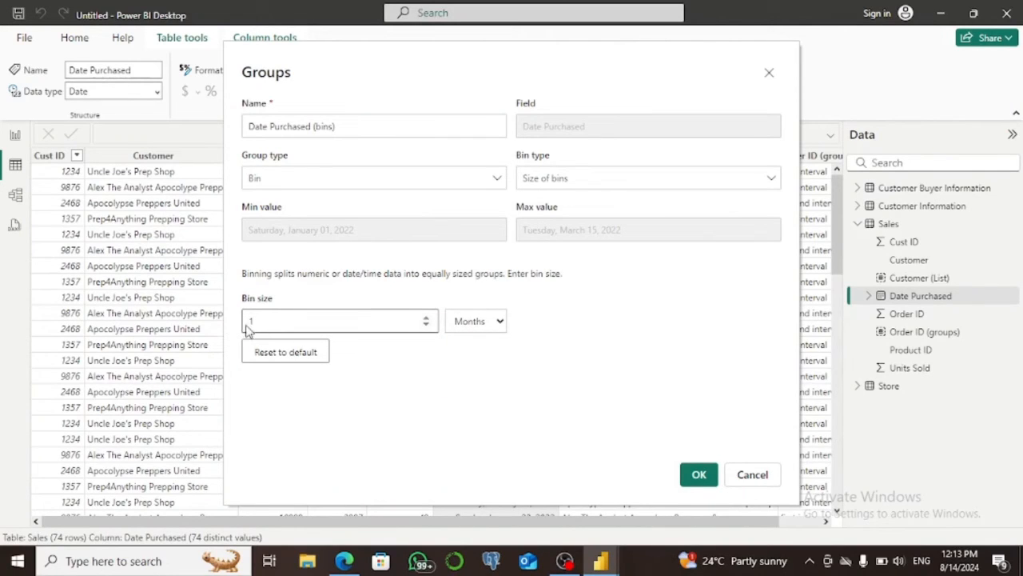
{"action": "left_click", "coordinate": [699, 475]}
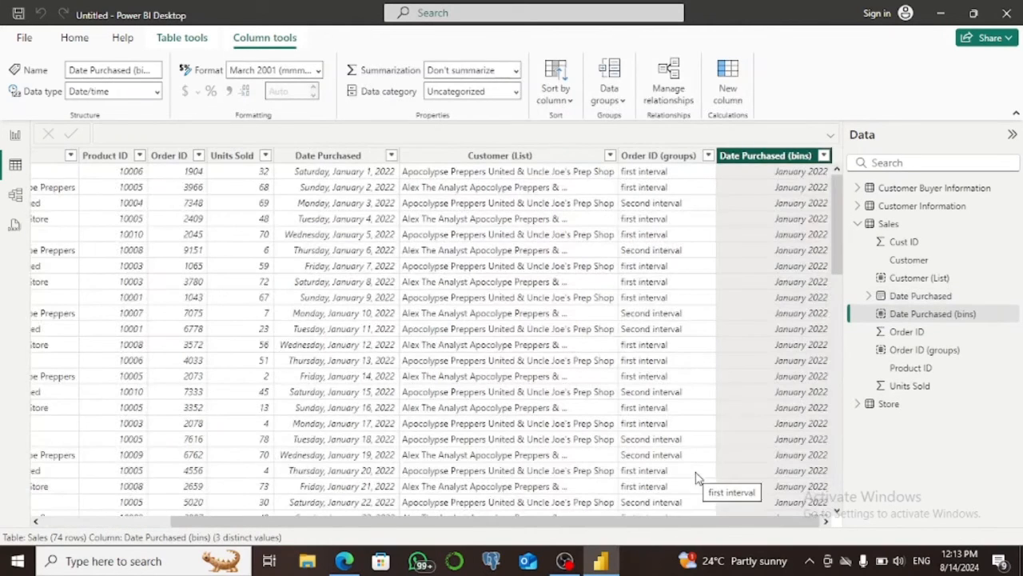
{"action": "mouse_move", "coordinate": [841, 217]}
{"action": "left_mouse_down"}
{"action": "mouse_move", "coordinate": [835, 356]}
{"action": "mouse_move", "coordinate": [839, 210]}
{"action": "left_mouse_up"}
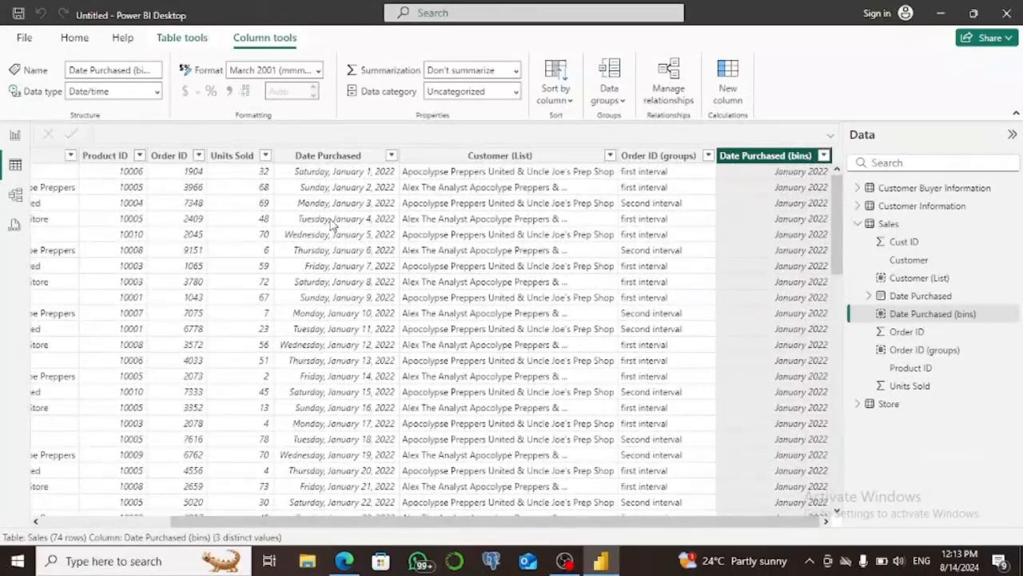
Add a stacked column chart to the report page and enlarge it.
{"action": "left_click", "coordinate": [15, 137]}
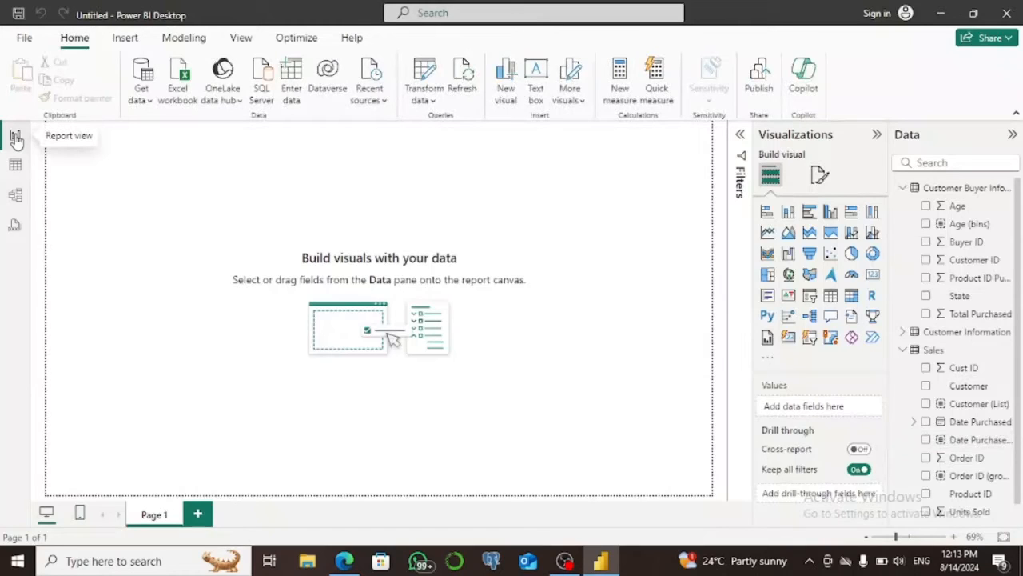
{"action": "left_click", "coordinate": [788, 213]}
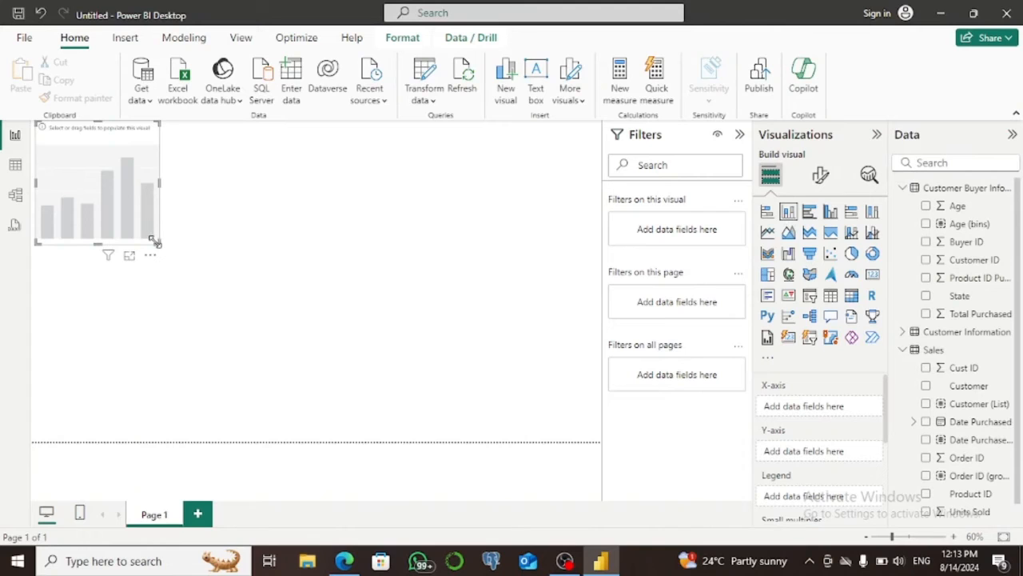
{"action": "left_click_drag", "start_coordinate": [159, 242], "coordinate": [330, 309]}
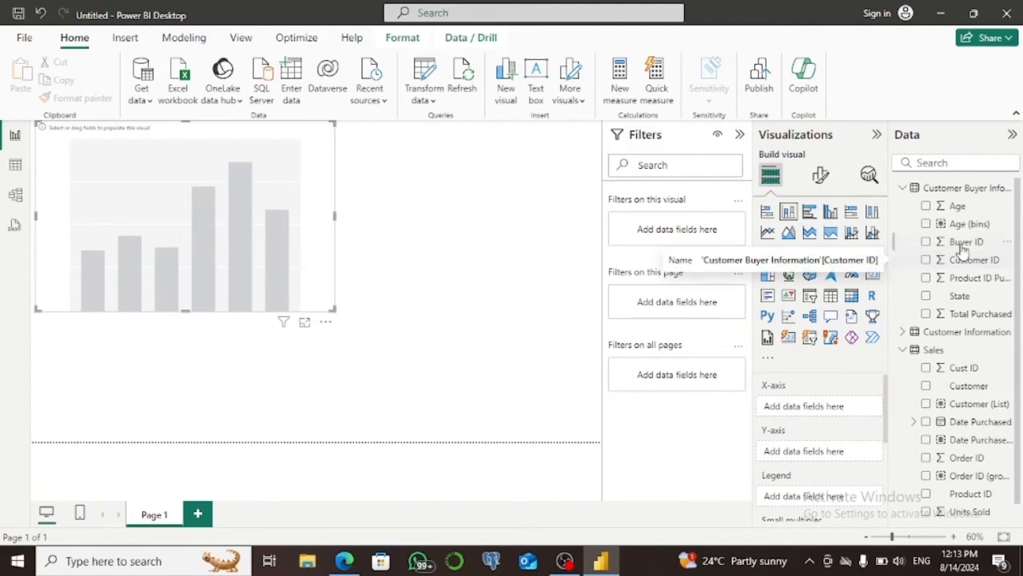
Chart the count of Buyer ID on the Y-axis against Age on the X-axis.
{"action": "left_click", "coordinate": [926, 206]}
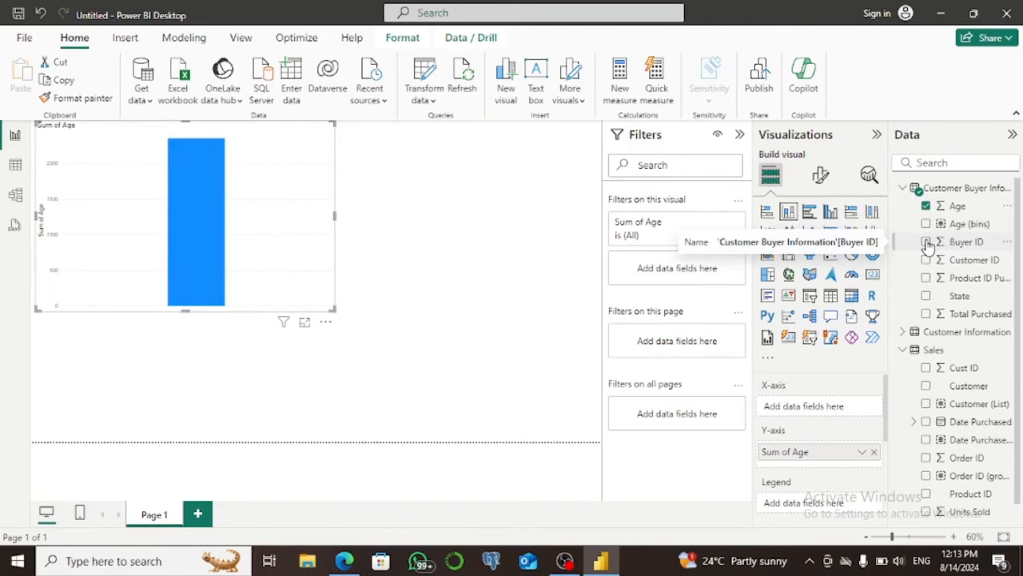
{"action": "left_click", "coordinate": [927, 242]}
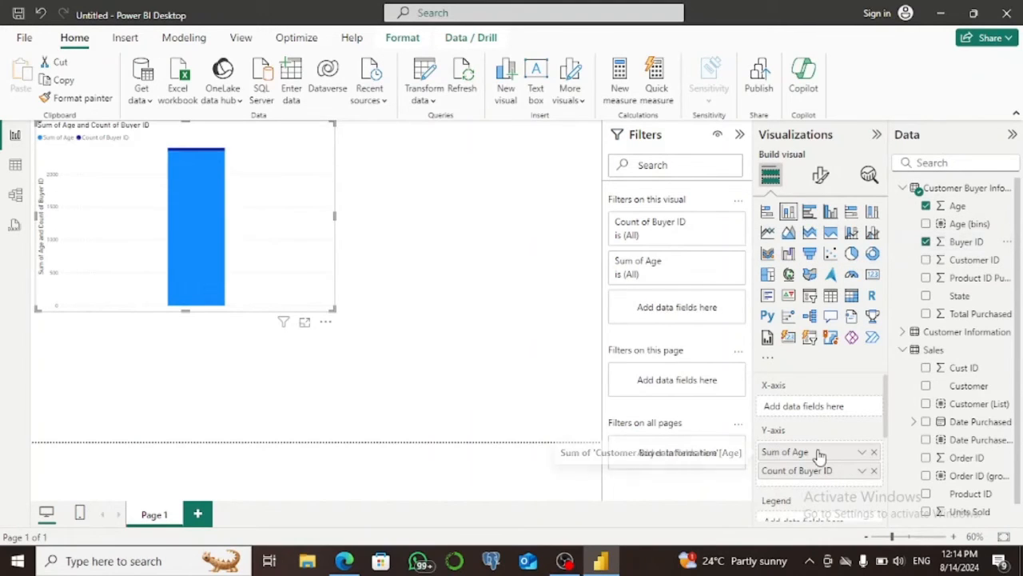
{"action": "left_click_drag", "start_coordinate": [815, 475], "coordinate": [812, 407]}
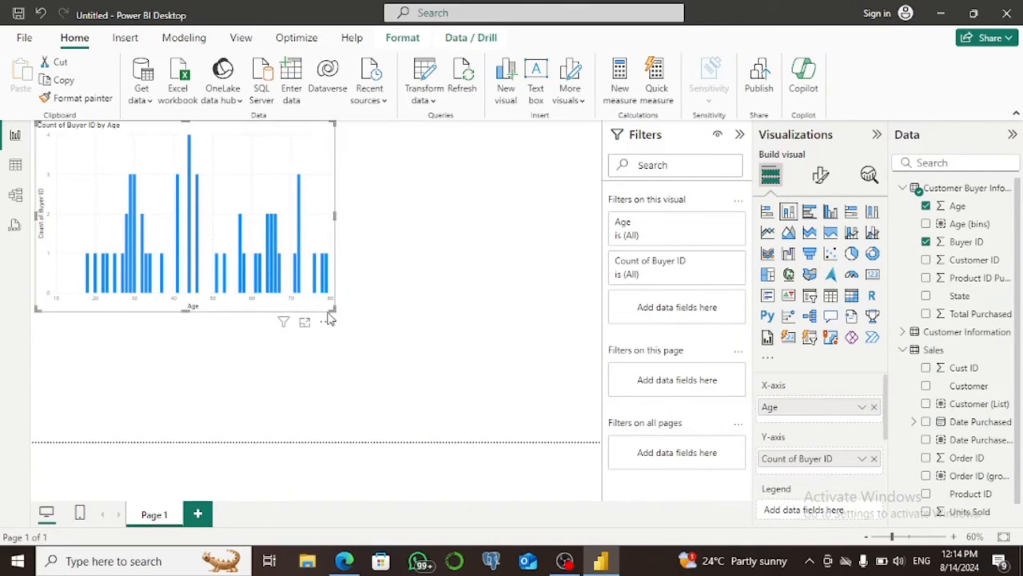
Widen the Buyer ID by Age chart and collapse the Filters pane to inspect the individual age columns.
{"action": "left_click_drag", "start_coordinate": [334, 310], "coordinate": [458, 316]}
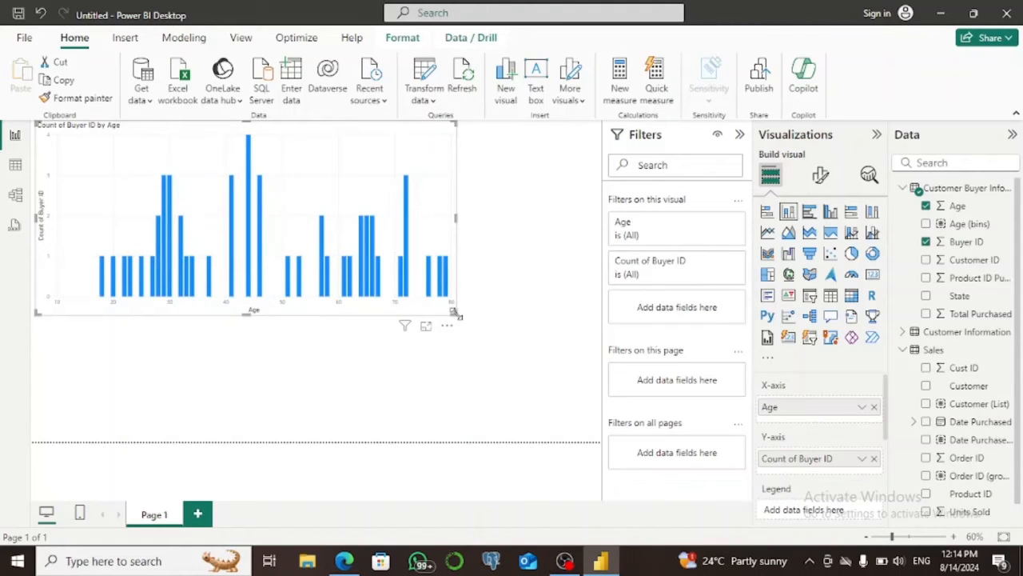
{"action": "scroll", "coordinate": [458, 316], "scroll_direction": "up", "scroll_amount": 3}
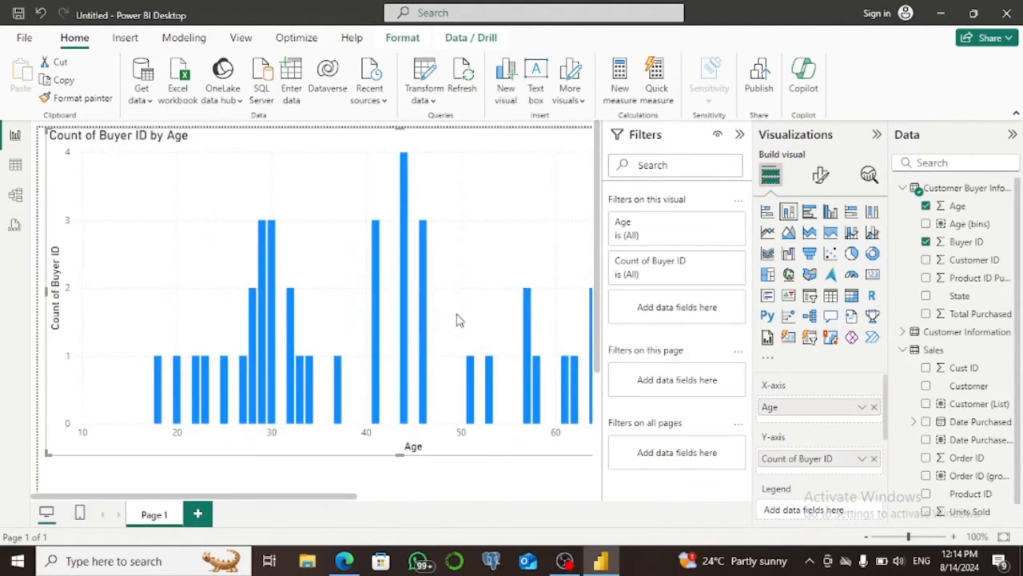
{"action": "scroll", "coordinate": [458, 319], "scroll_direction": "down", "scroll_amount": 2}
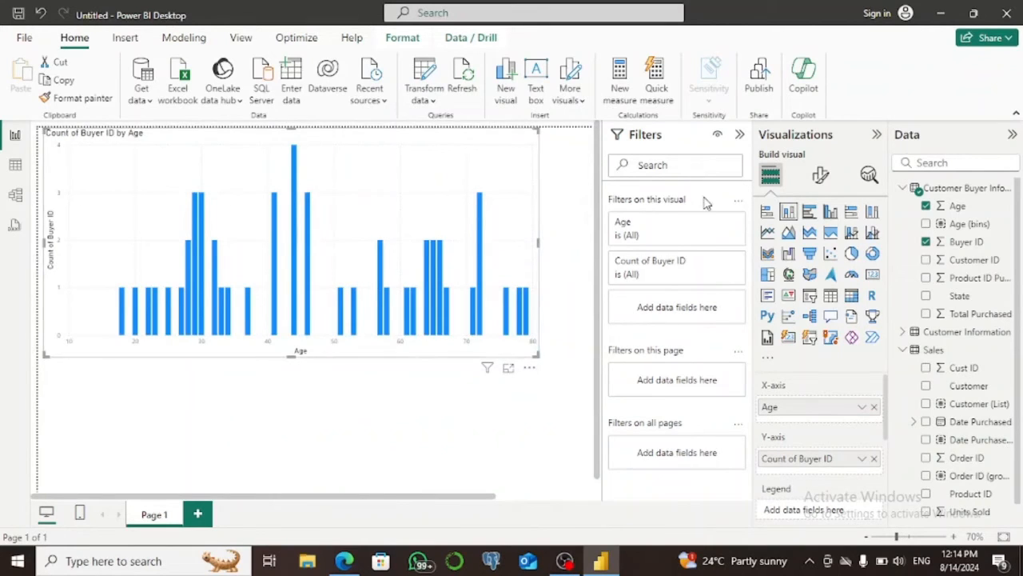
{"action": "left_click", "coordinate": [740, 136]}
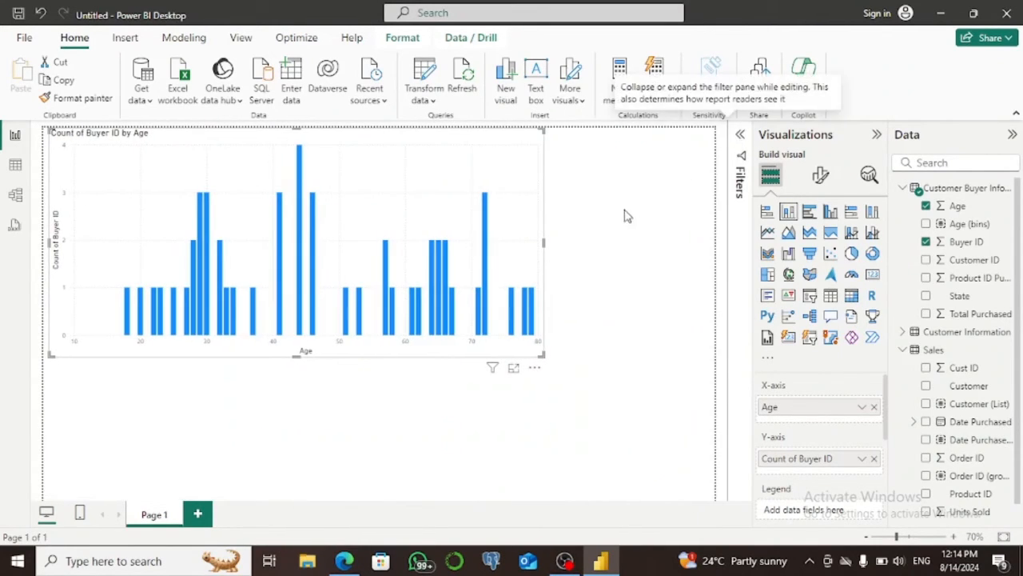
{"action": "scroll", "coordinate": [624, 214], "scroll_direction": "up", "scroll_amount": 2}
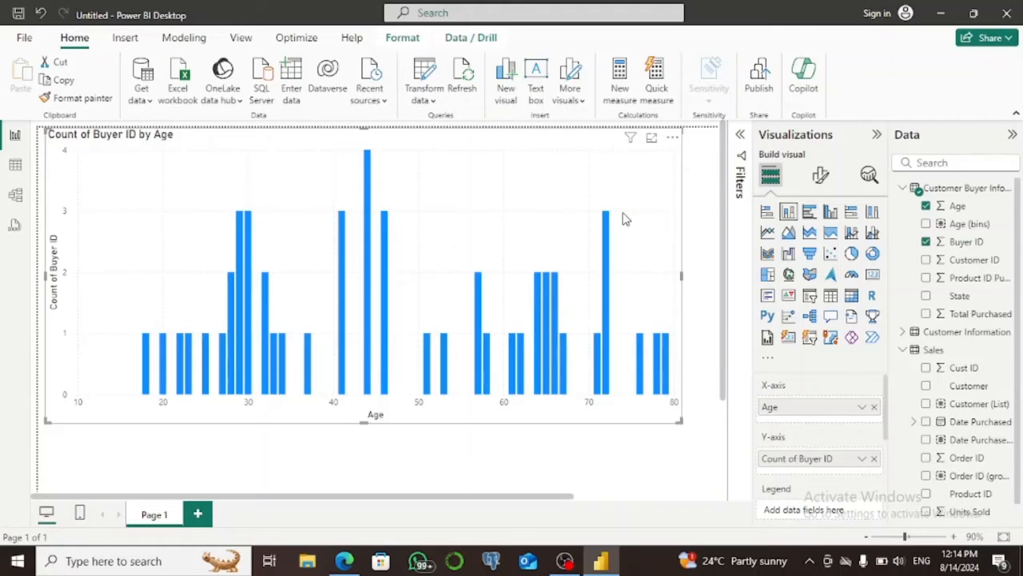
{"action": "scroll", "coordinate": [625, 218], "scroll_direction": "down", "scroll_amount": 3}
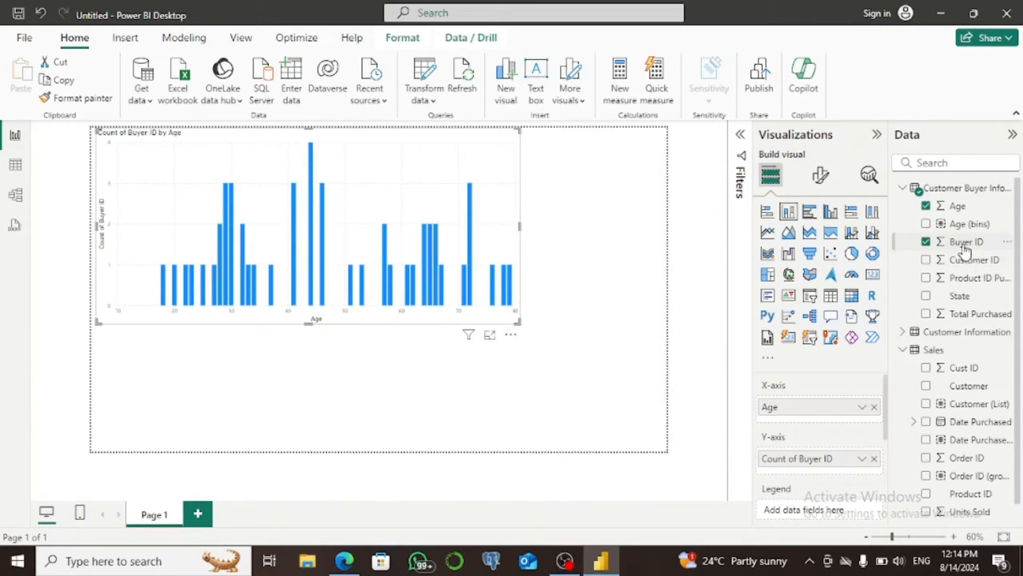
Add Age (bins) below Age on the chart's X-axis and enlarge the chart.
{"action": "left_click_drag", "start_coordinate": [969, 226], "coordinate": [831, 418]}
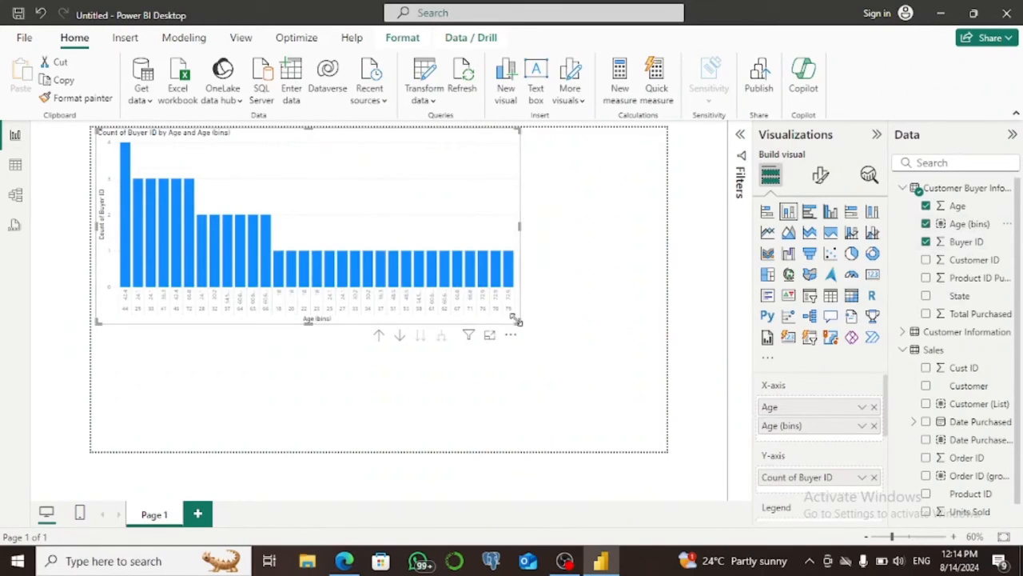
{"action": "left_click_drag", "start_coordinate": [521, 322], "coordinate": [576, 346]}
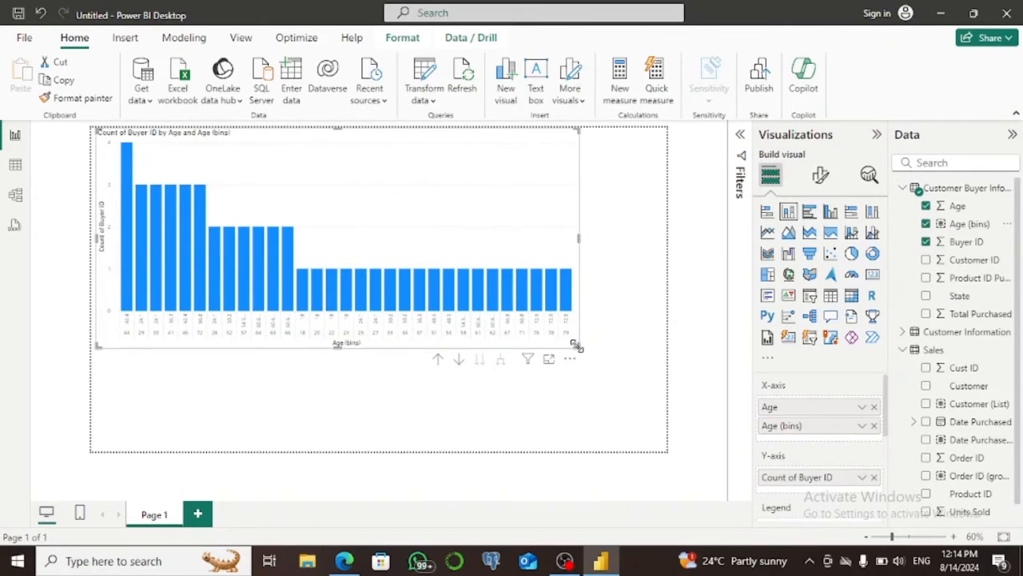
{"action": "scroll", "coordinate": [576, 345], "scroll_direction": "up", "scroll_amount": 2}
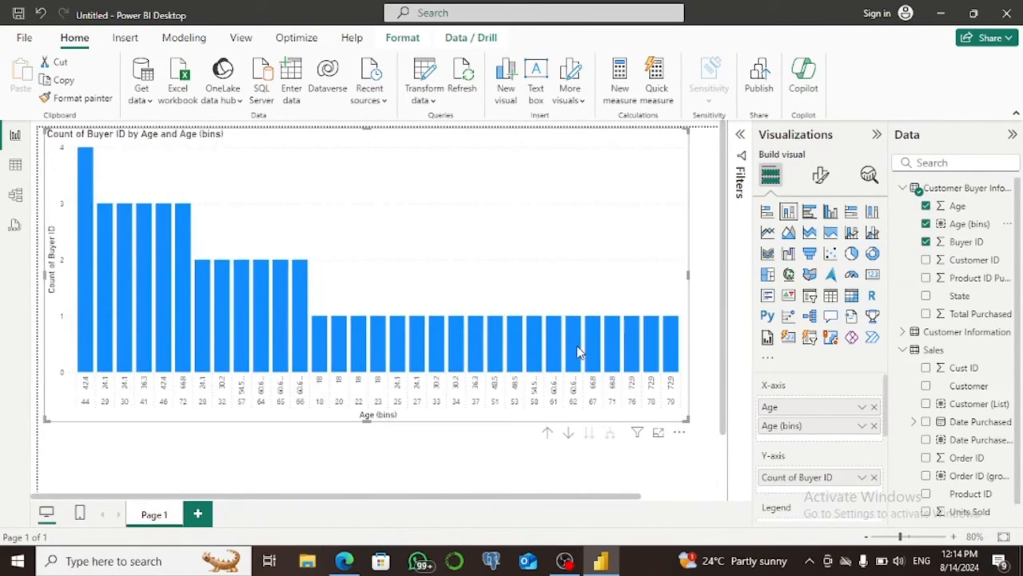
Drill the chart up to the Age level, and try drilling down into the age 57 column and back up.
{"action": "left_click", "coordinate": [548, 434]}
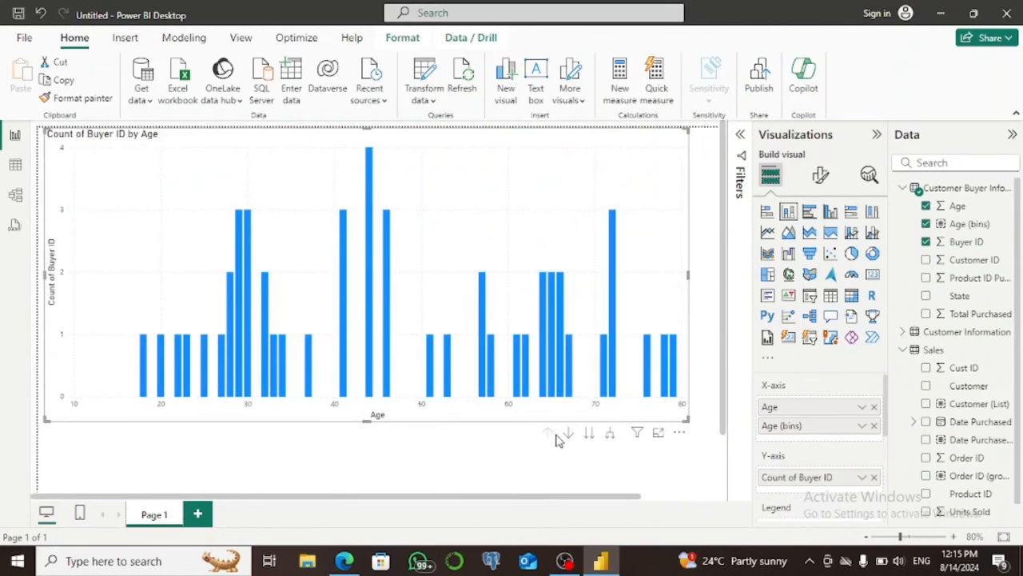
{"action": "left_click", "coordinate": [567, 434]}
{"action": "left_click", "coordinate": [482, 364]}
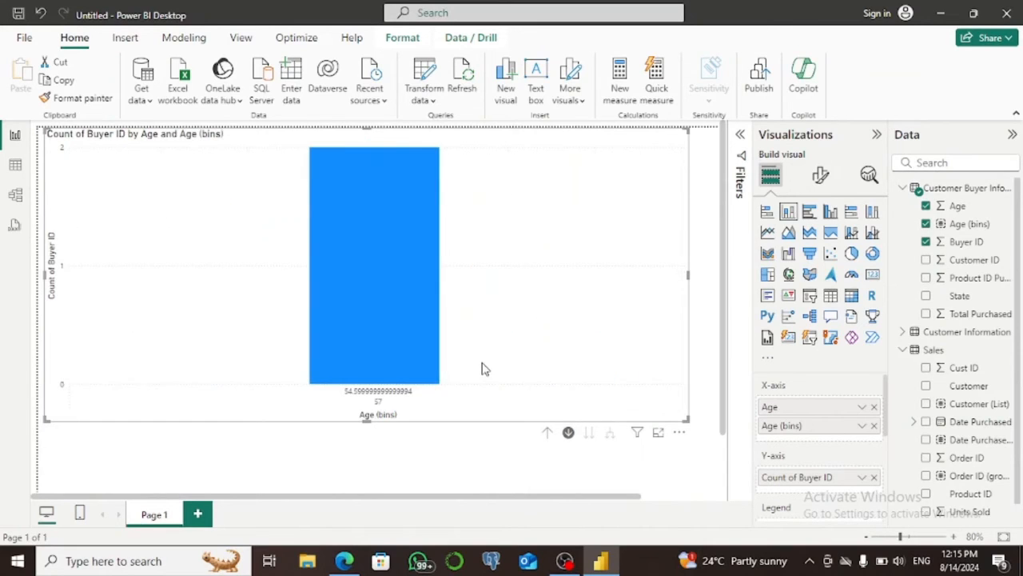
{"action": "left_click", "coordinate": [549, 434]}
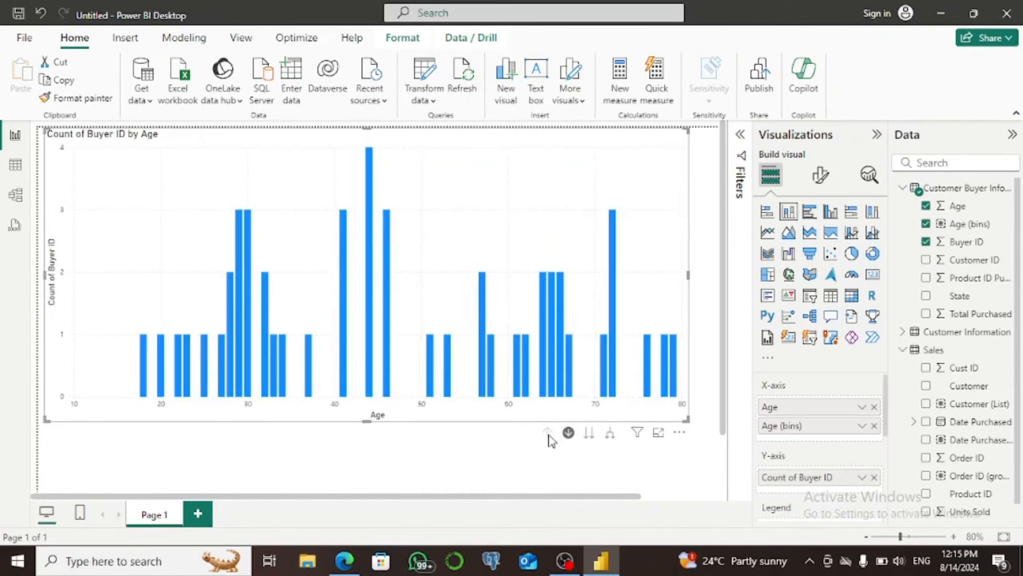
Move the chart to the Age (bins) hierarchy level and shrink it to free space on the page.
{"action": "left_click", "coordinate": [589, 435]}
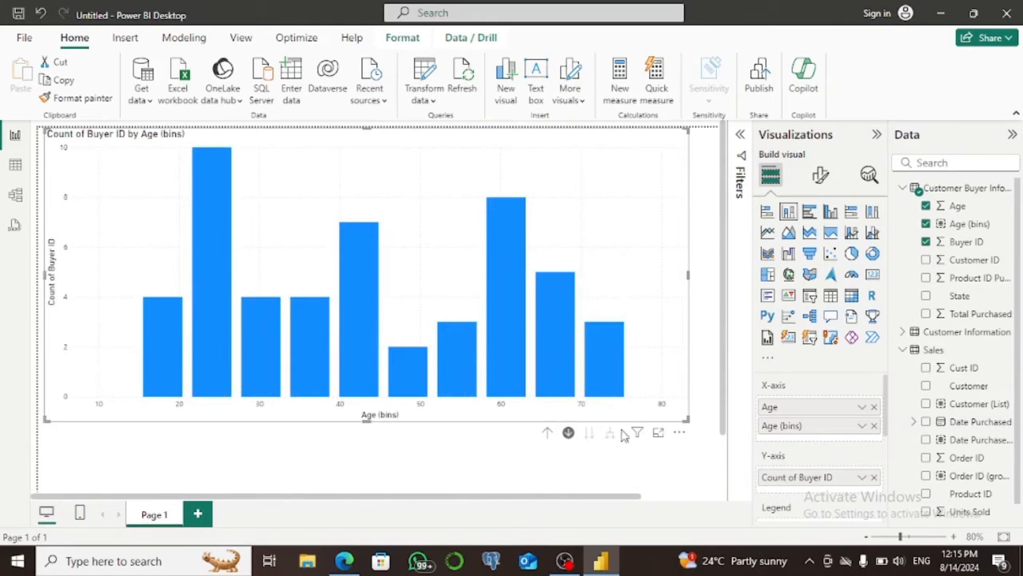
{"action": "left_click_drag", "start_coordinate": [688, 419], "coordinate": [421, 315]}
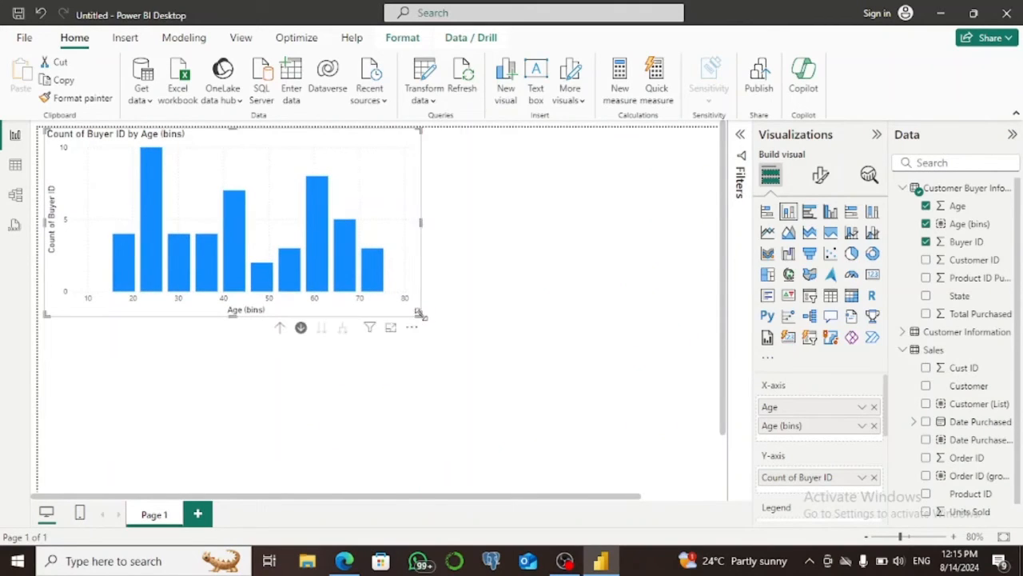
{"action": "left_click", "coordinate": [551, 299]}
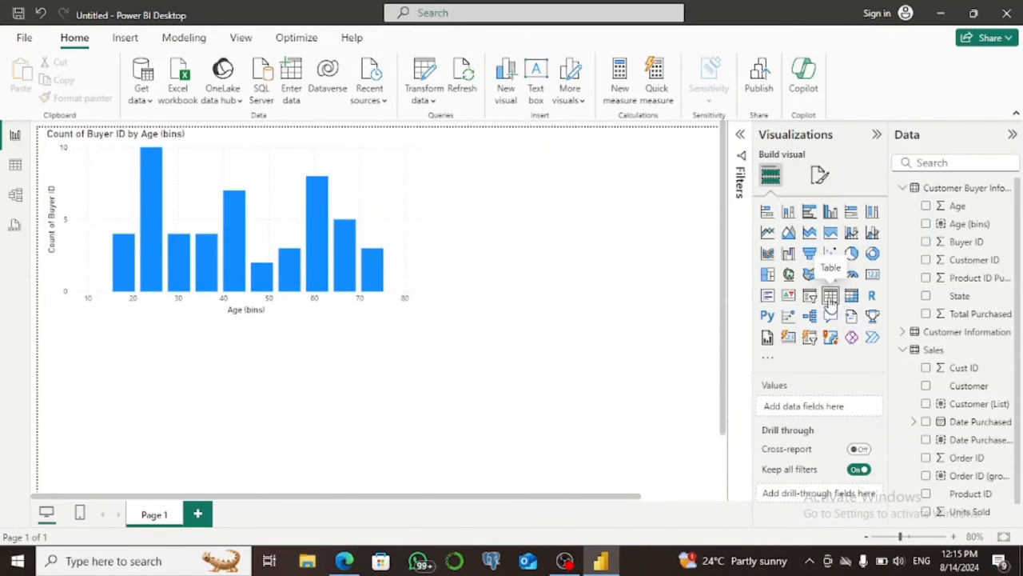
Add a table below the age chart with Customer (List) and Units Sold from Sales, and shrink it.
{"action": "left_click", "coordinate": [831, 296]}
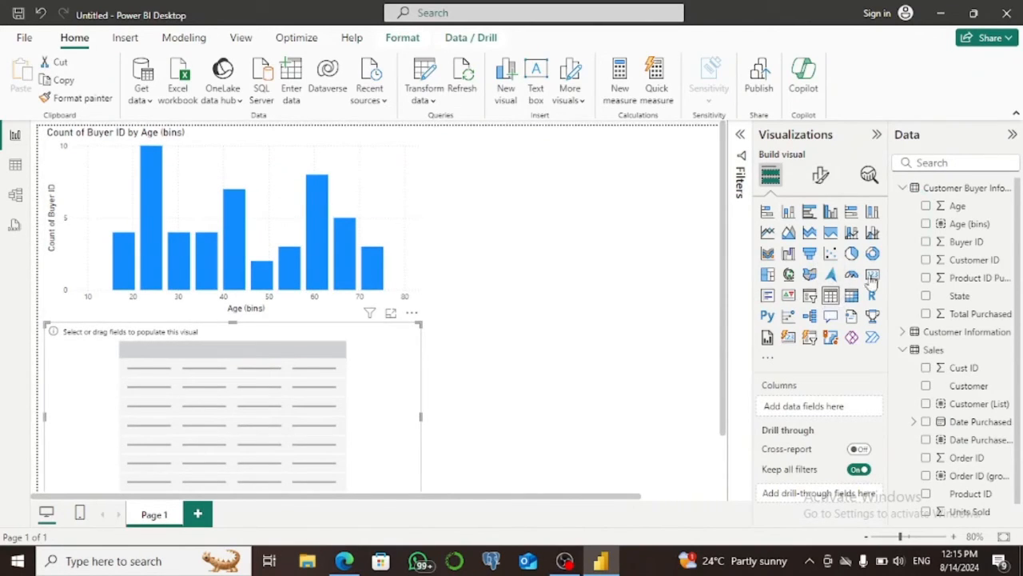
{"action": "left_click", "coordinate": [904, 191]}
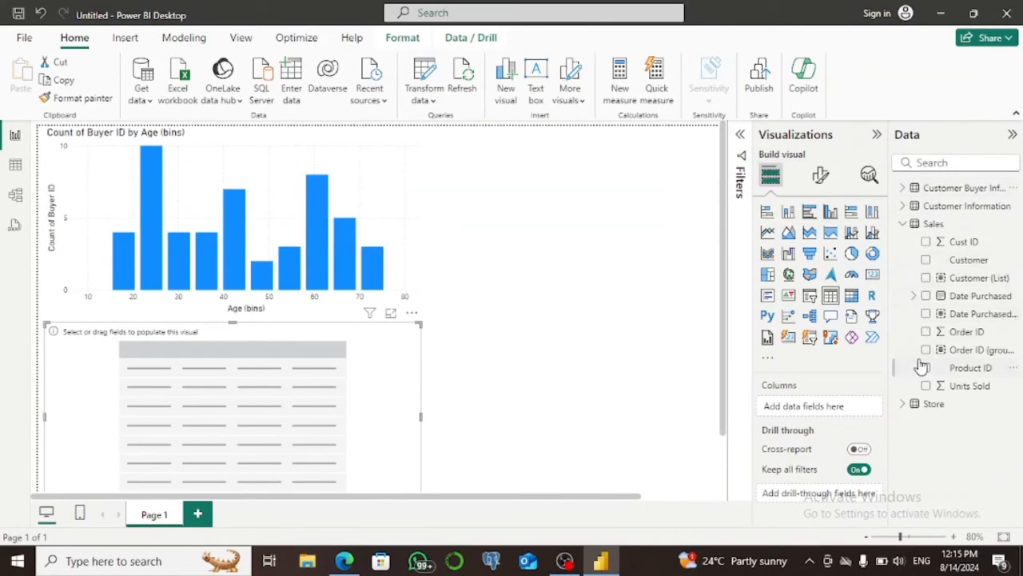
{"action": "left_click", "coordinate": [927, 278]}
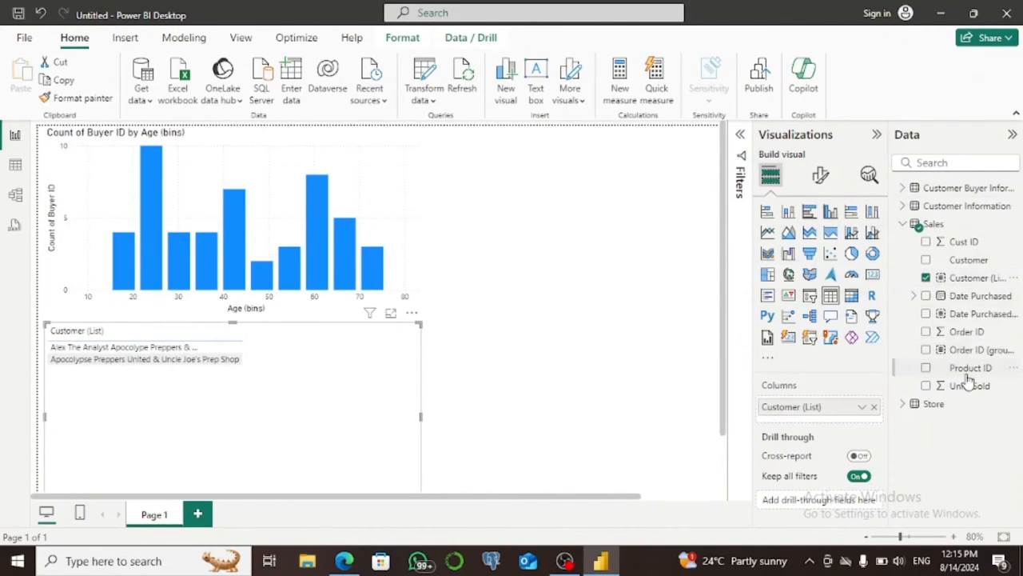
{"action": "left_click", "coordinate": [927, 386]}
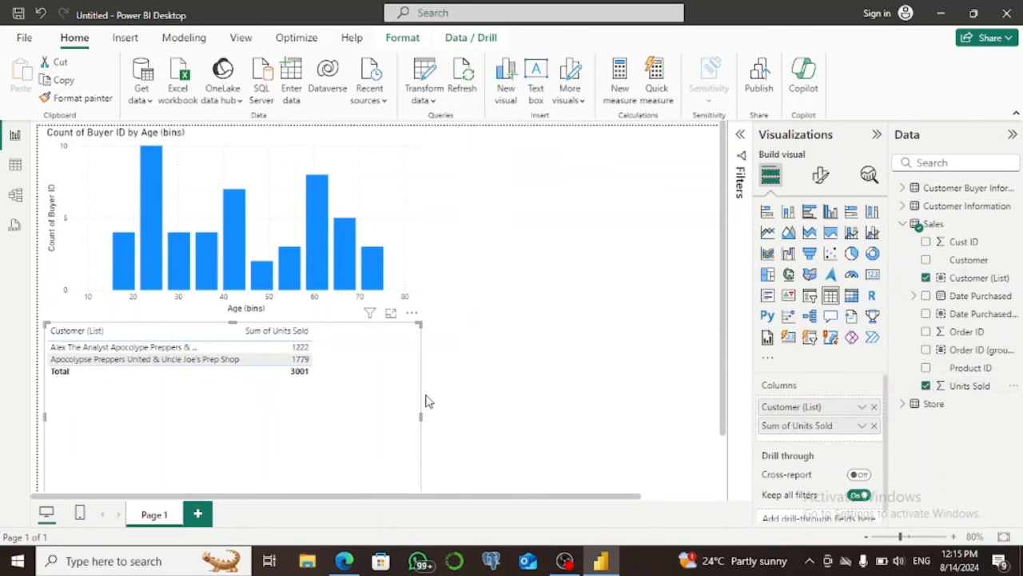
{"action": "left_click_drag", "start_coordinate": [418, 478], "coordinate": [390, 405]}
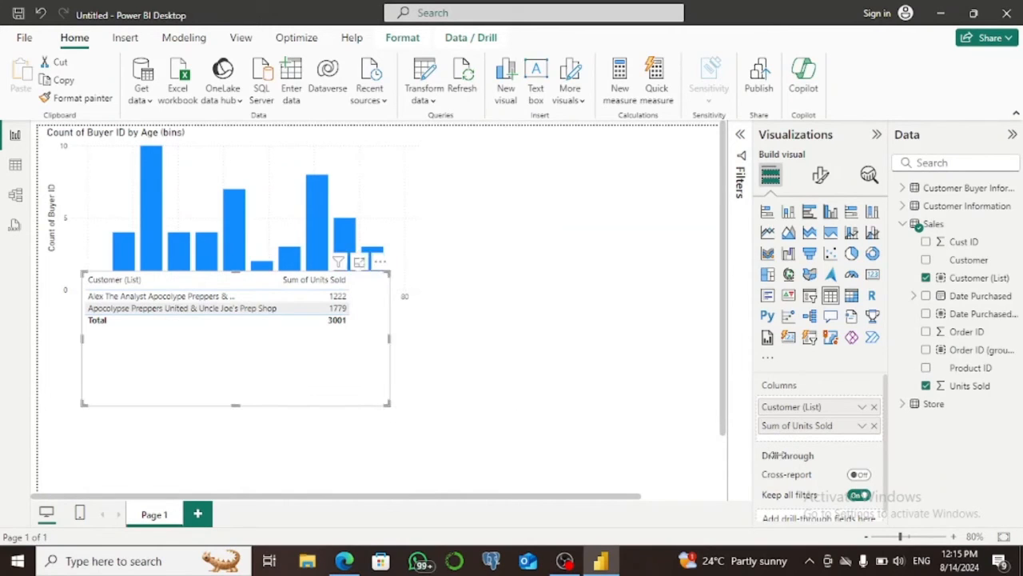
Summarize Units Sold in the table as Count (Distinct) and reposition the table on the page.
{"action": "left_click", "coordinate": [862, 425]}
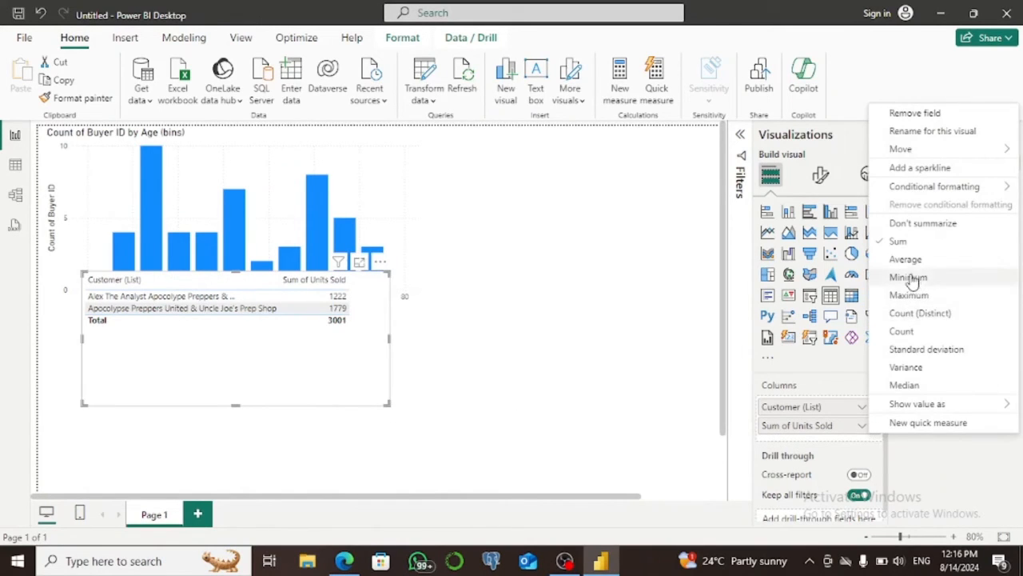
{"action": "left_click", "coordinate": [907, 317]}
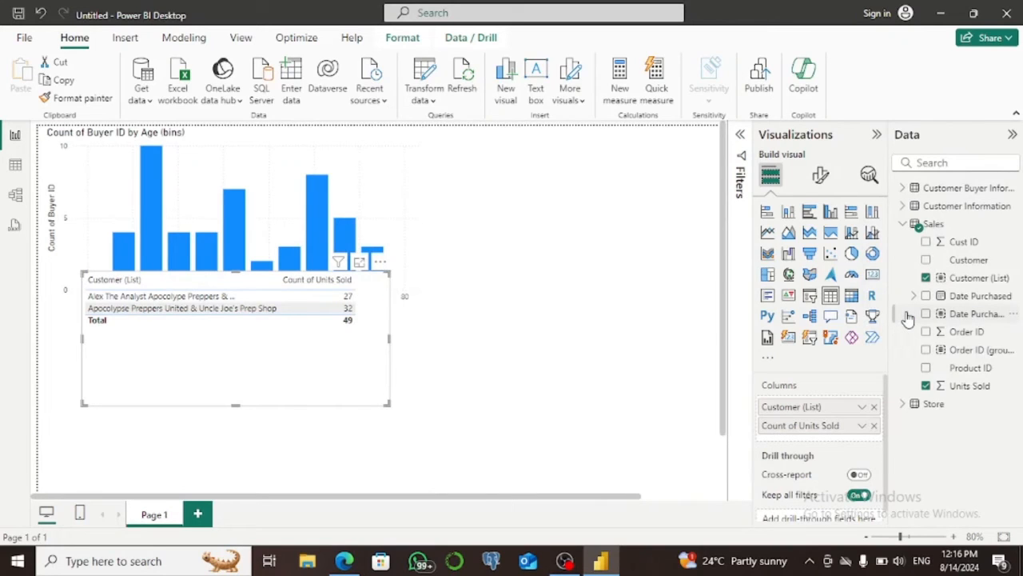
{"action": "left_click_drag", "start_coordinate": [224, 316], "coordinate": [392, 394]}
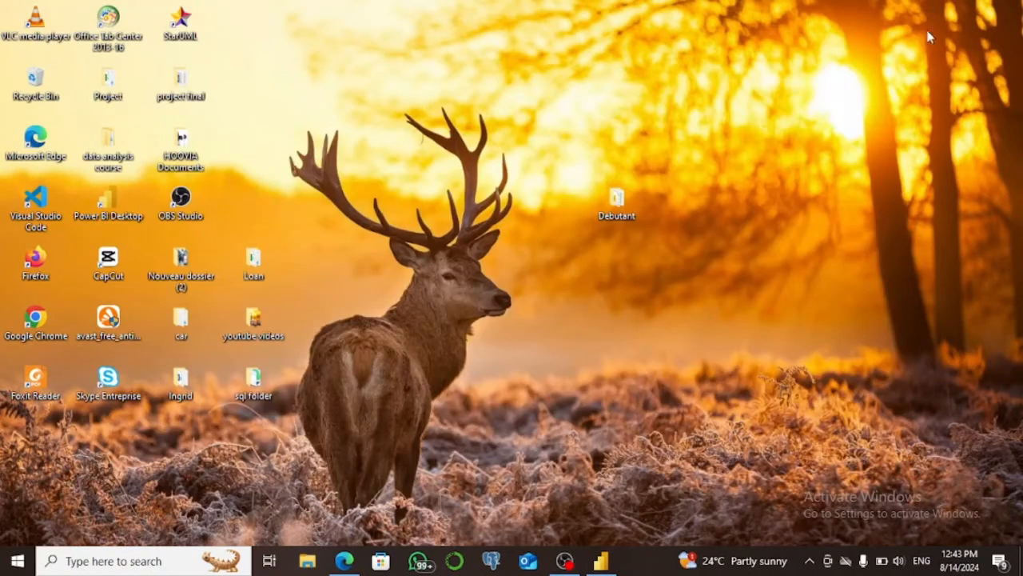
Switch to the new Power BI Desktop report and connect to the Excel workbook item- Visualizations in the Debutant folder.
{"action": "left_click", "coordinate": [601, 561]}
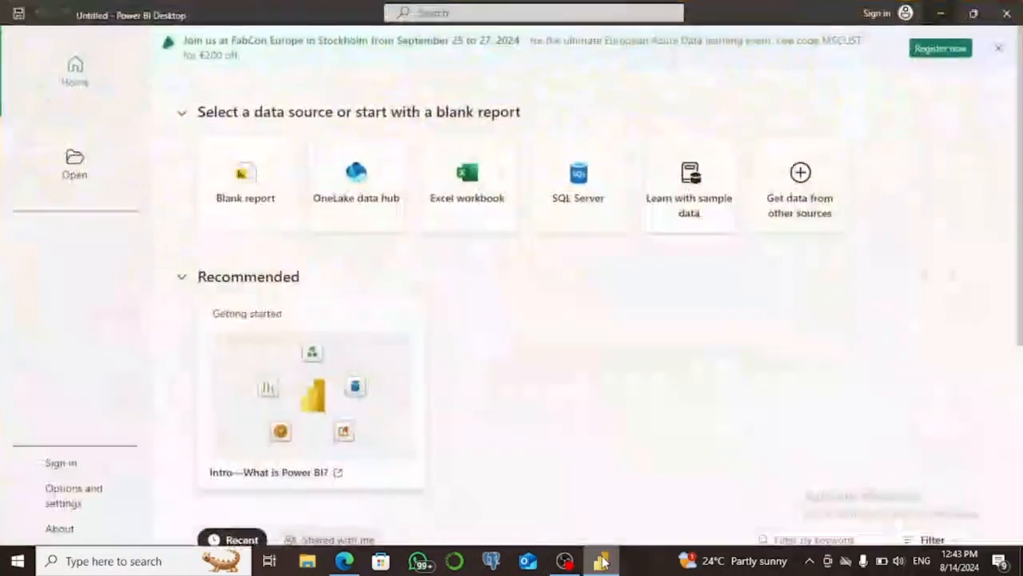
{"action": "left_click", "coordinate": [471, 205]}
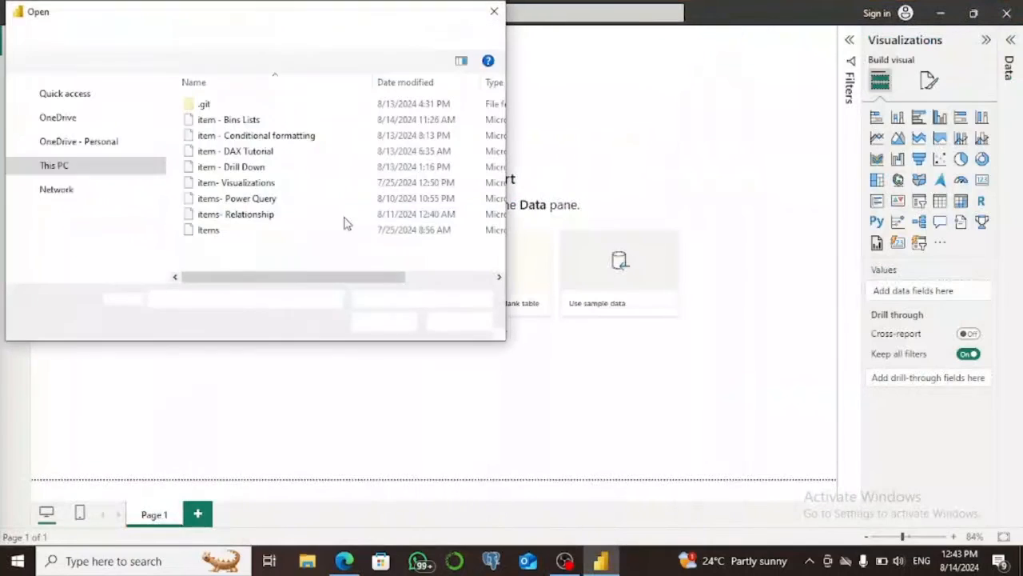
{"action": "left_click", "coordinate": [229, 187]}
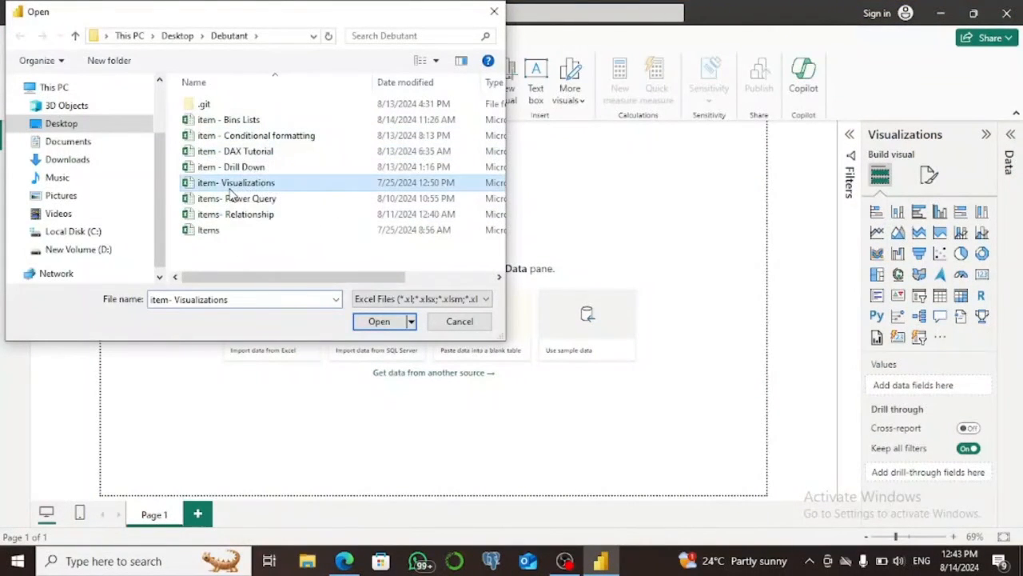
{"action": "left_click", "coordinate": [378, 322]}
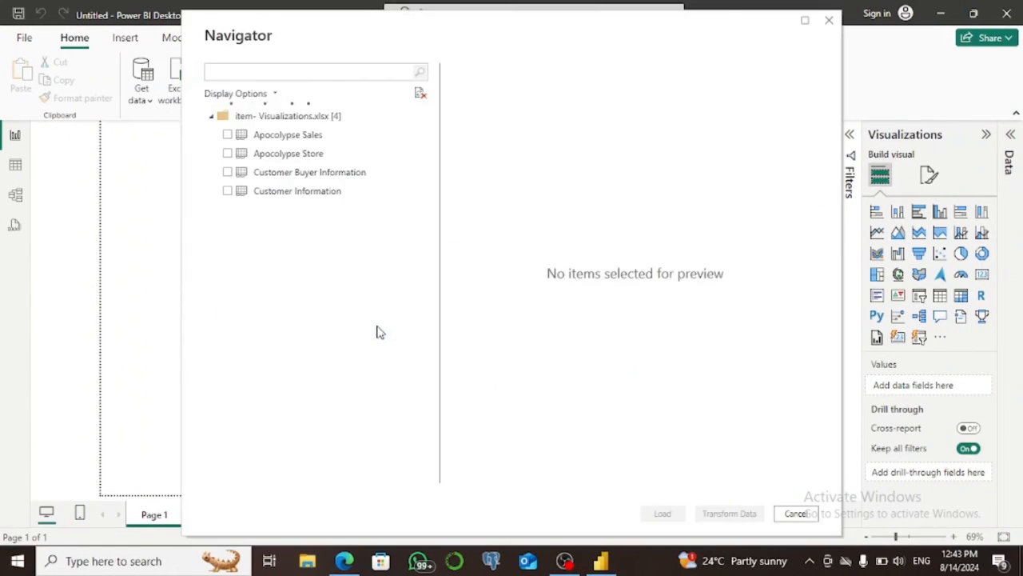
Load the Apocolypse Sales, Apocolypse Store, Customer Buyer Information and Customer Information tables.
{"action": "left_click", "coordinate": [228, 135]}
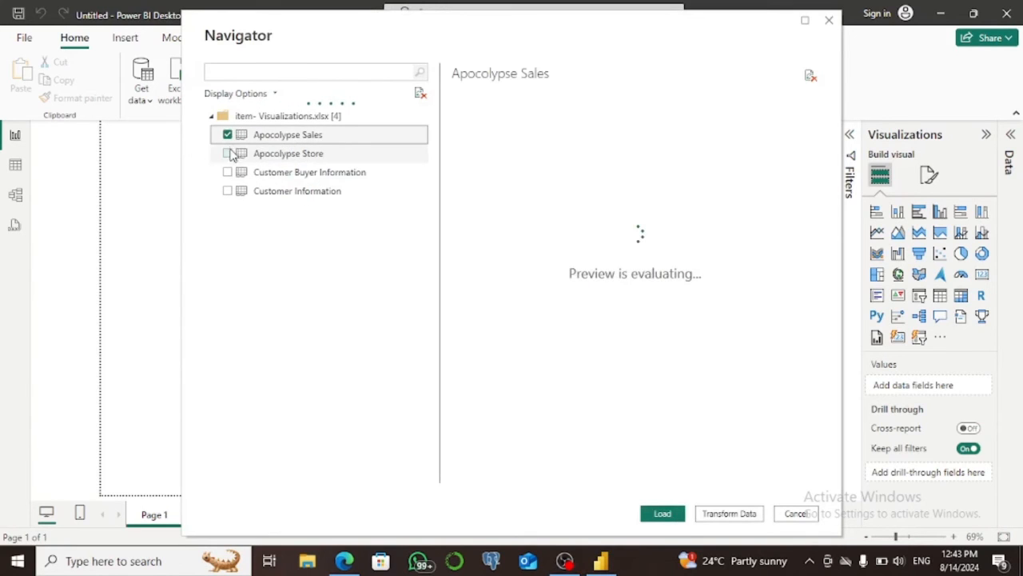
{"action": "left_click", "coordinate": [228, 153]}
{"action": "left_click", "coordinate": [228, 172]}
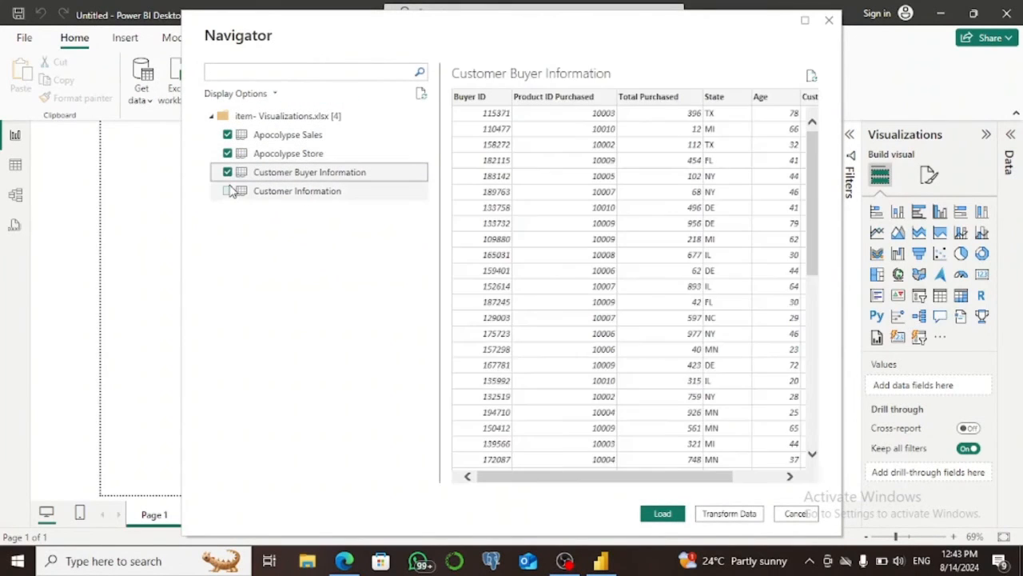
{"action": "left_click", "coordinate": [228, 191]}
{"action": "left_click", "coordinate": [663, 514]}
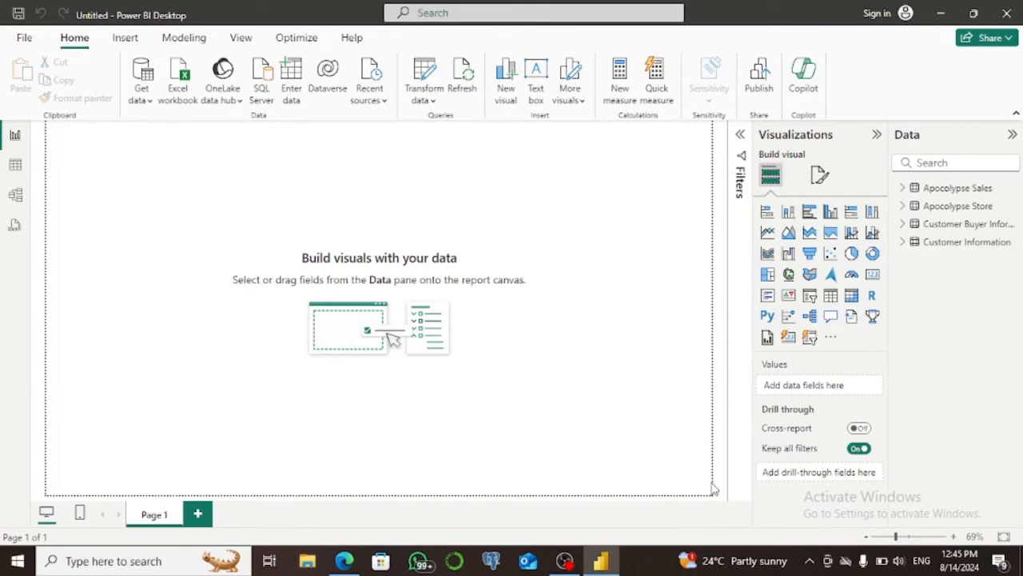
Insert a stacked bar chart with Product Name on the Y-axis and Units Sold on the X-axis.
{"action": "left_click", "coordinate": [767, 213]}
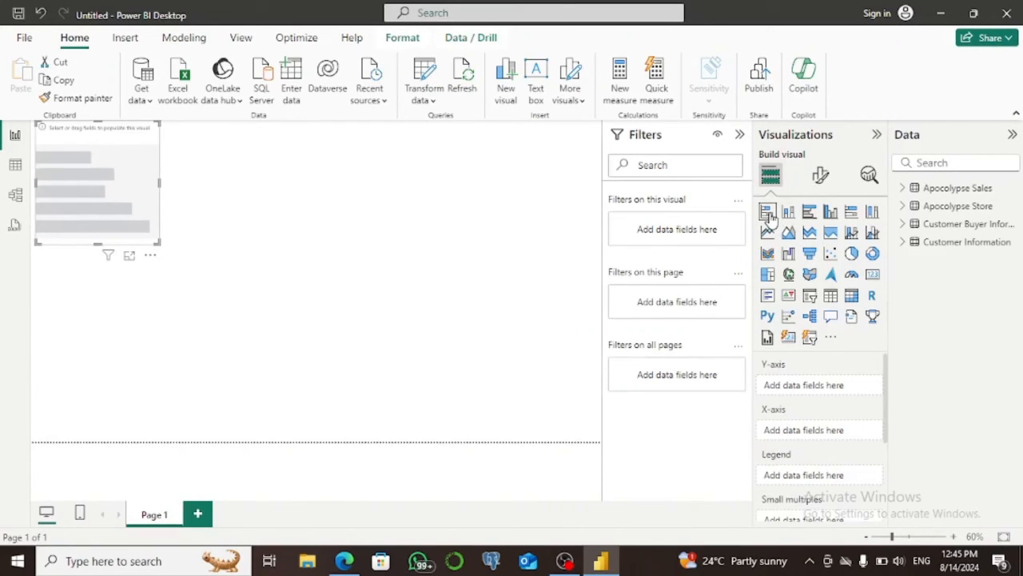
{"action": "left_click", "coordinate": [905, 189]}
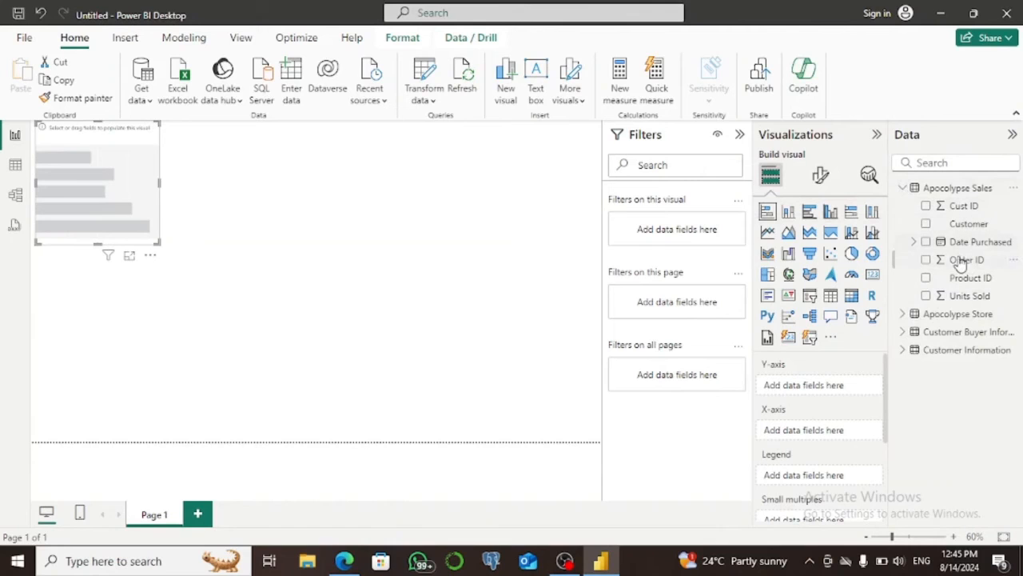
{"action": "left_click", "coordinate": [905, 316]}
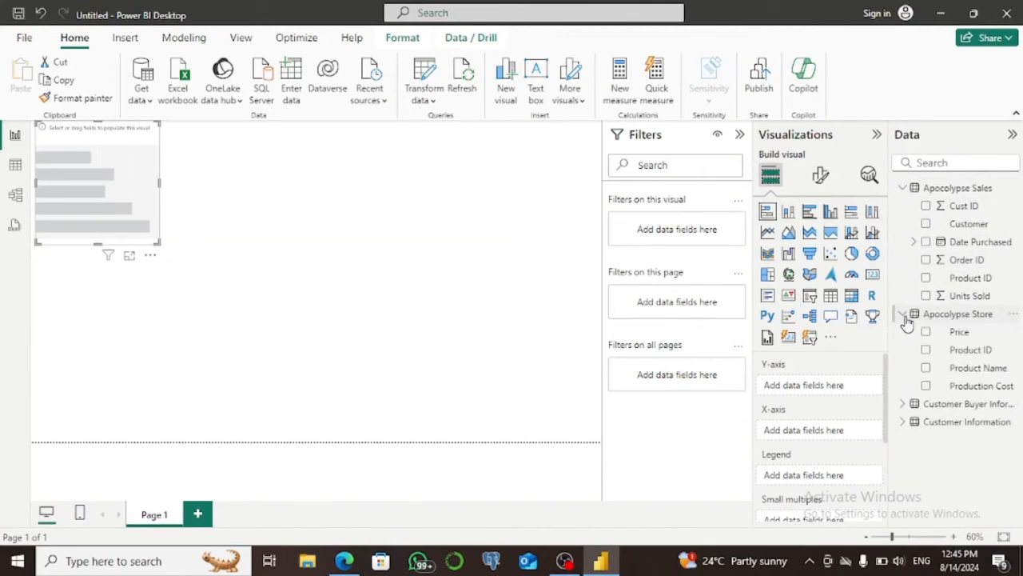
{"action": "left_click", "coordinate": [927, 369]}
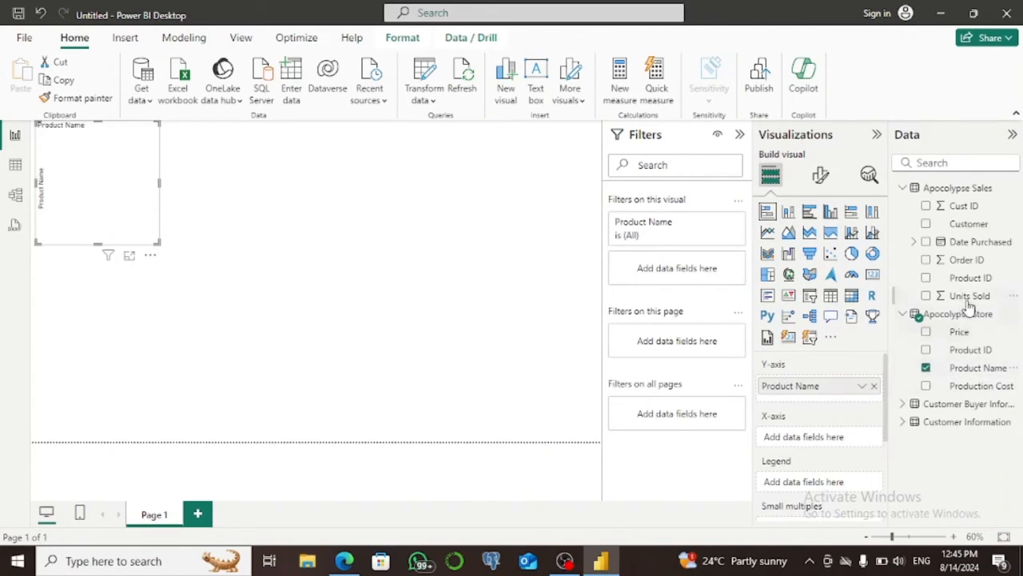
{"action": "left_click_drag", "start_coordinate": [965, 295], "coordinate": [839, 428]}
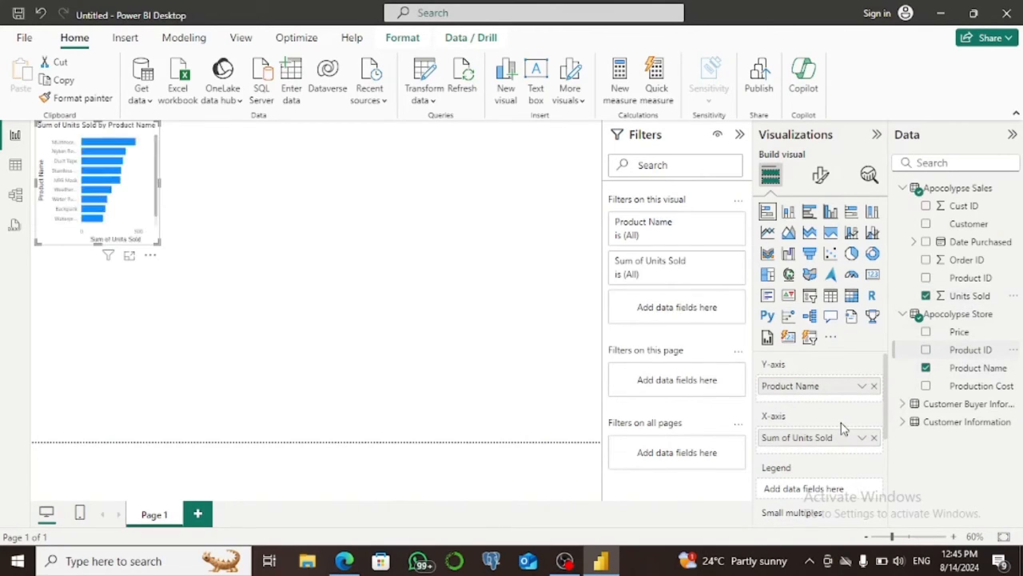
Use Product Name as the bar chart's legend, trying the chart without it once, and widen the chart.
{"action": "left_click_drag", "start_coordinate": [971, 368], "coordinate": [846, 485]}
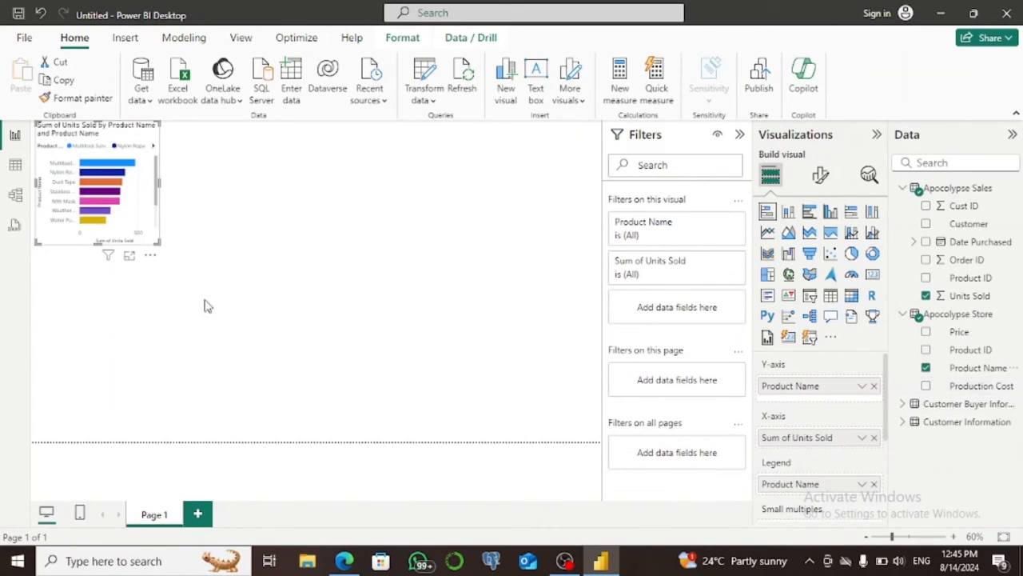
{"action": "left_click_drag", "start_coordinate": [158, 241], "coordinate": [266, 255]}
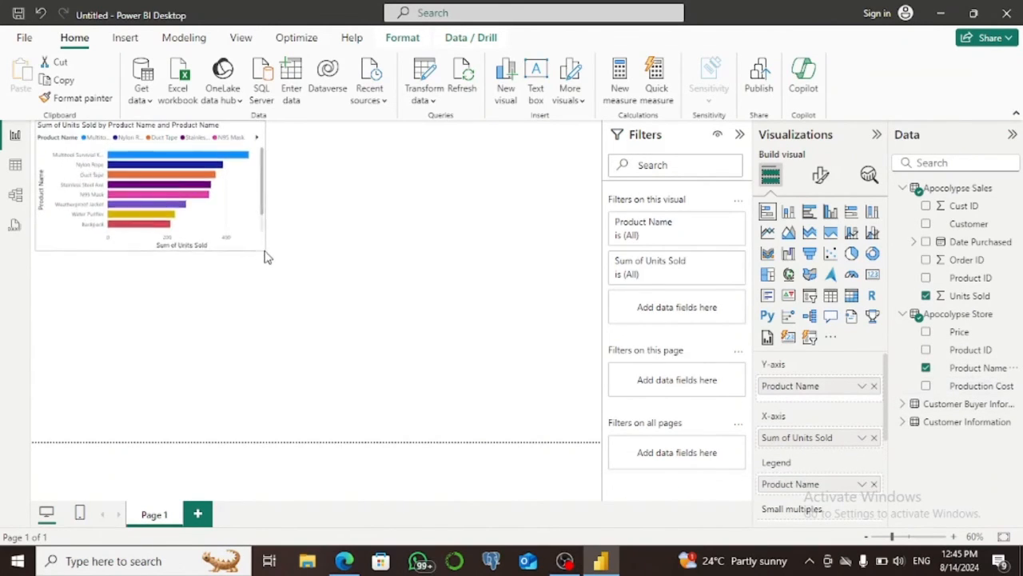
{"action": "left_click", "coordinate": [874, 484]}
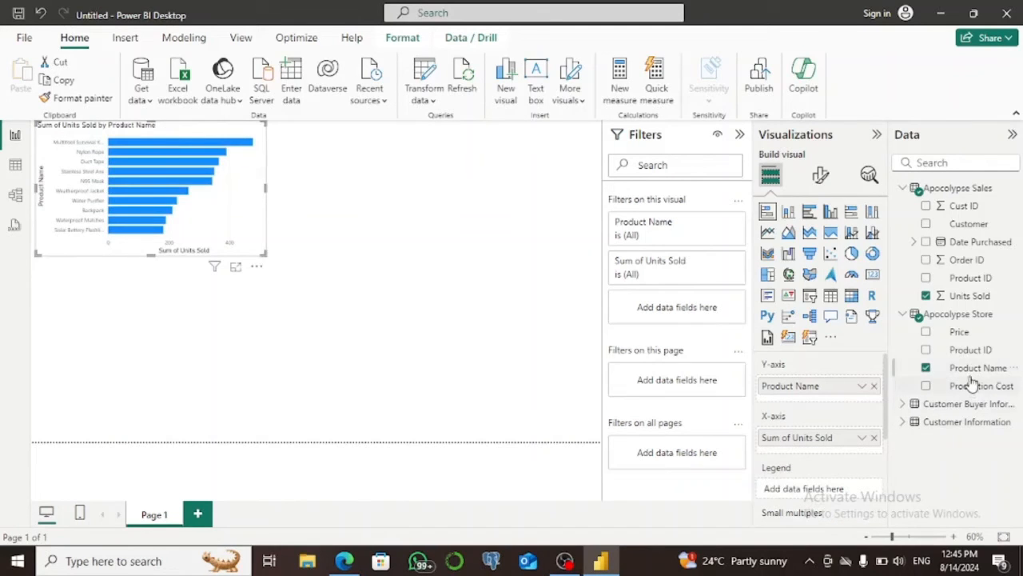
{"action": "left_click_drag", "start_coordinate": [968, 369], "coordinate": [857, 490]}
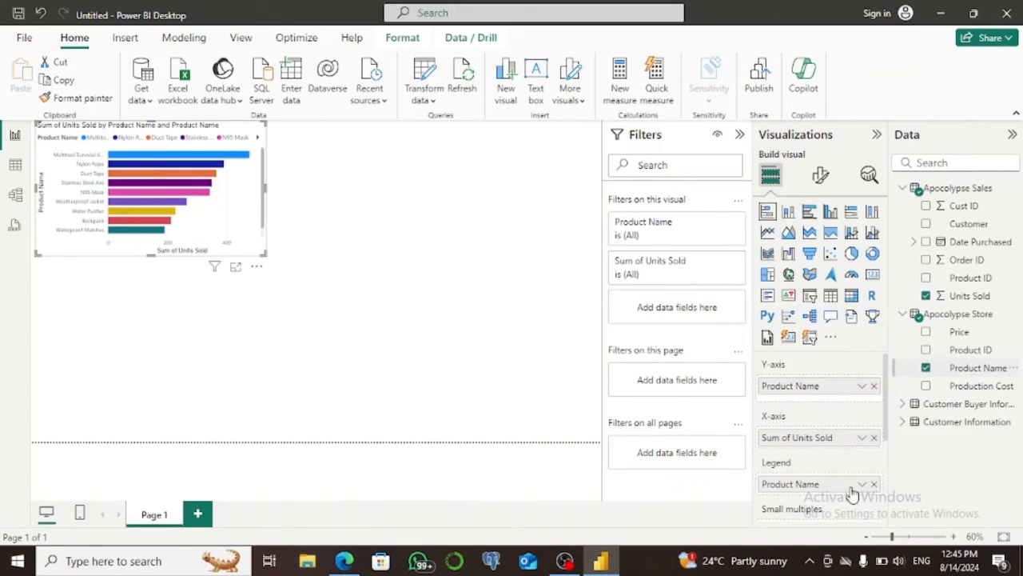
Turn on data labels for the bar chart and enlarge it slightly so all product bars fit.
{"action": "left_click", "coordinate": [820, 175]}
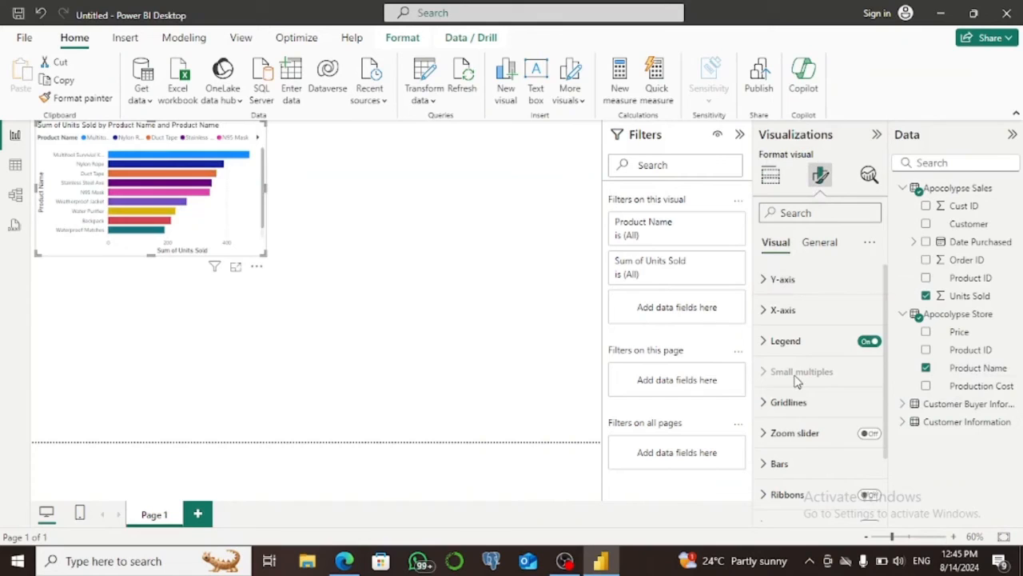
{"action": "scroll", "coordinate": [831, 364], "scroll_direction": "down", "scroll_amount": 2}
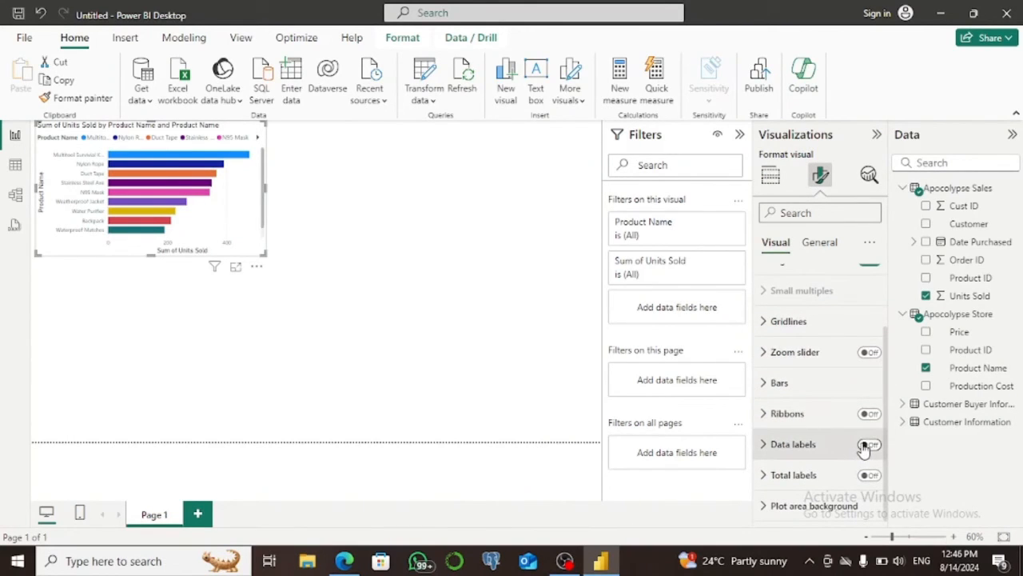
{"action": "left_click", "coordinate": [866, 445]}
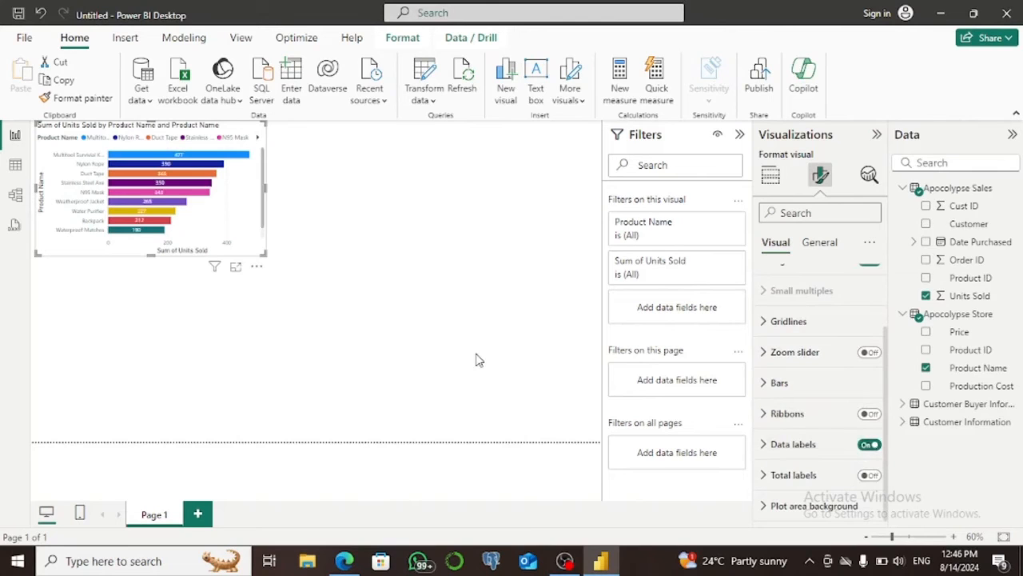
{"action": "mouse_move", "coordinate": [266, 263]}
{"action": "left_mouse_down"}
{"action": "mouse_move", "coordinate": [270, 277]}
{"action": "mouse_move", "coordinate": [269, 263]}
{"action": "left_mouse_up"}
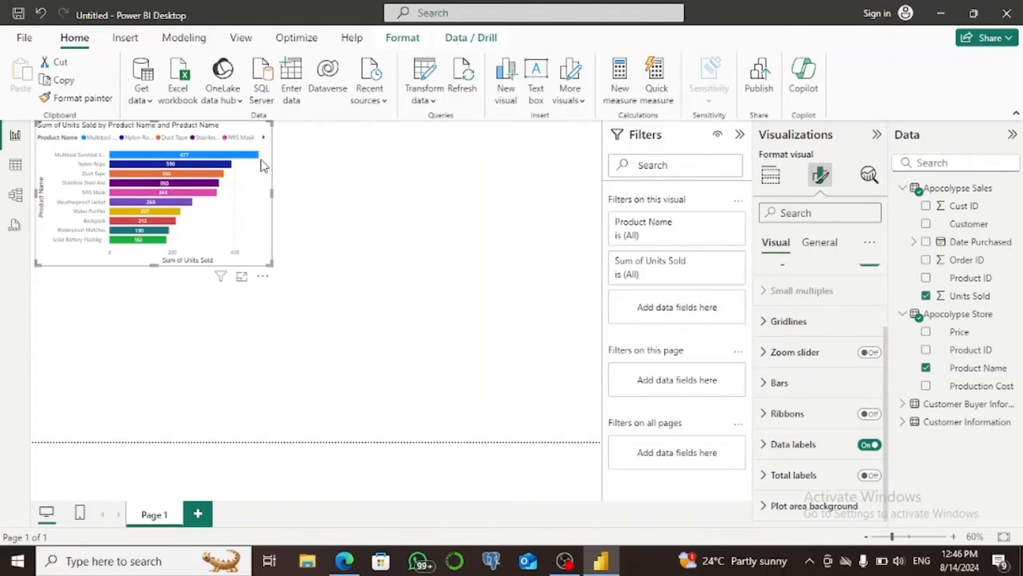
Add a 100% stacked column chart of Units Sold by Customer with Product Name as legend, and extend it to the page's lower edge.
{"action": "left_click", "coordinate": [598, 210]}
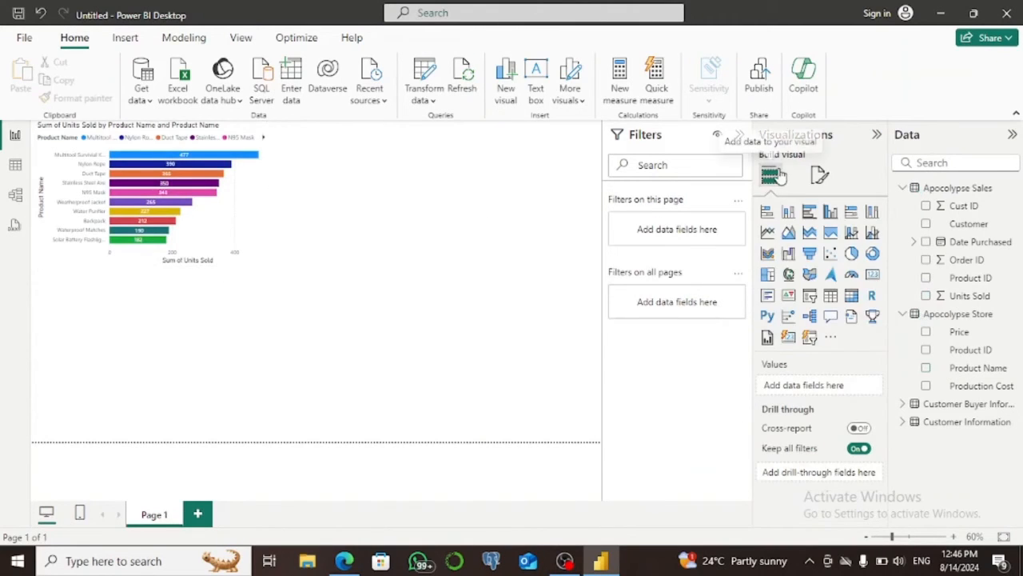
{"action": "left_click", "coordinate": [873, 213]}
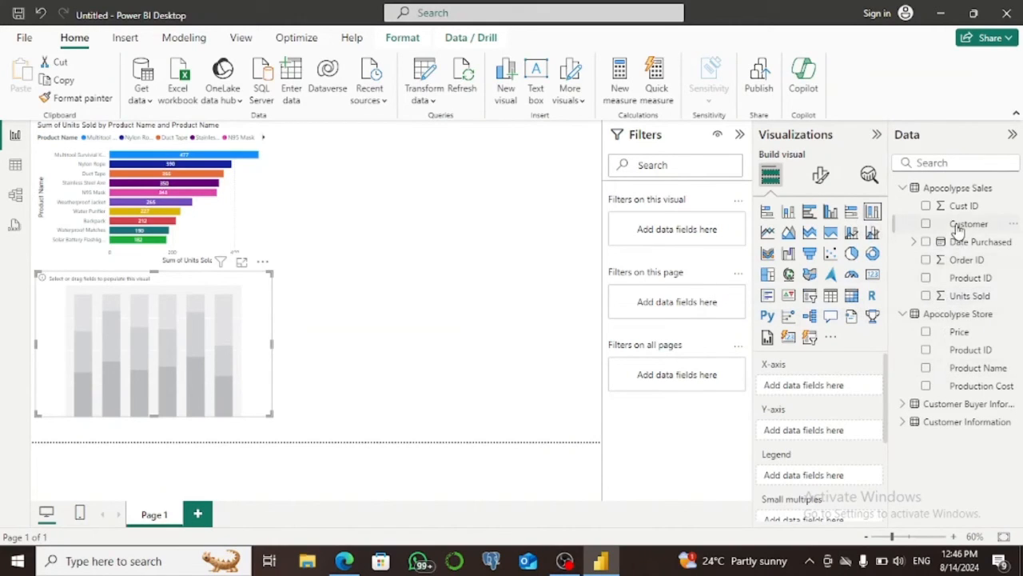
{"action": "left_click", "coordinate": [926, 224]}
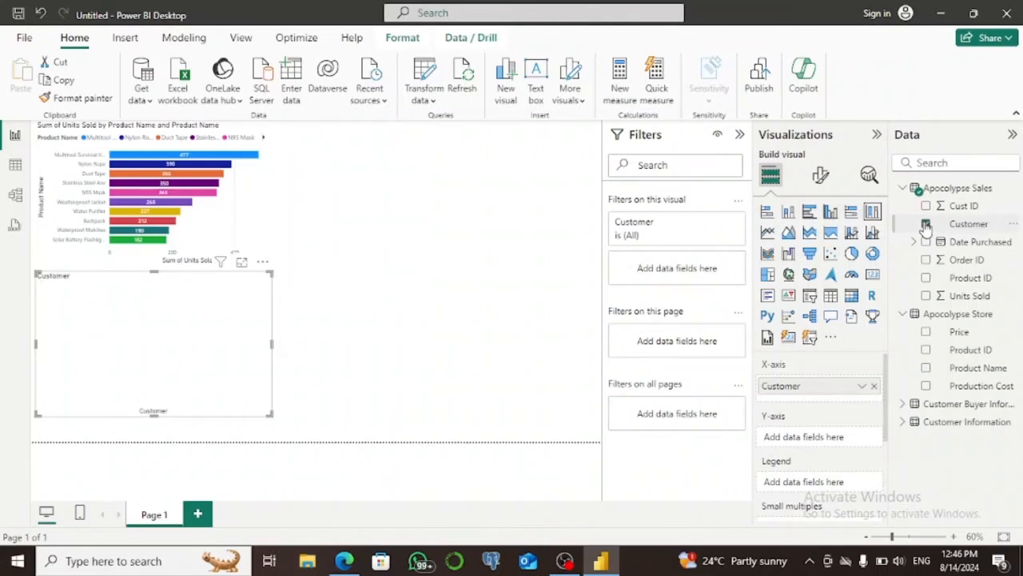
{"action": "left_click", "coordinate": [925, 295]}
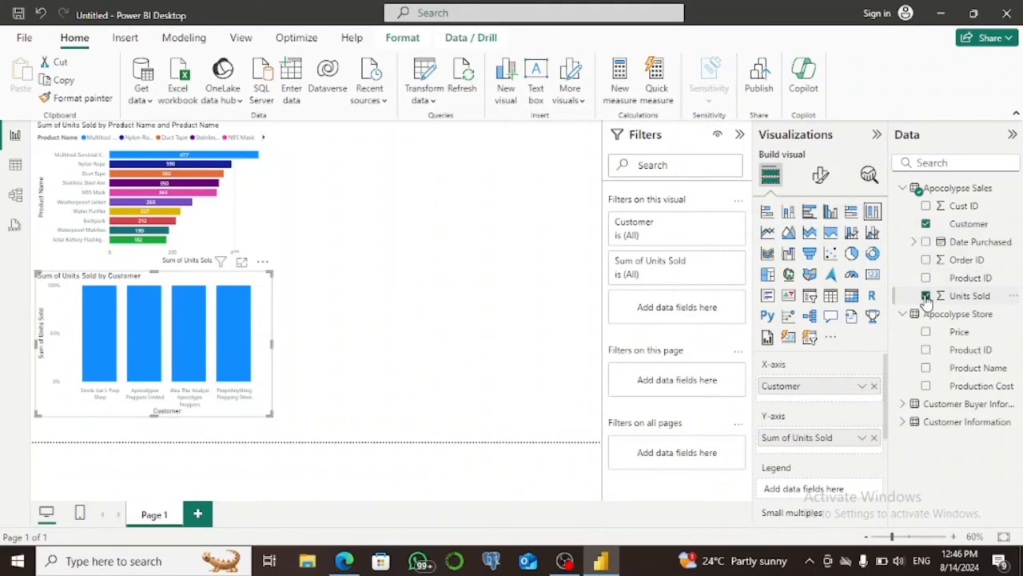
{"action": "left_click_drag", "start_coordinate": [971, 367], "coordinate": [804, 488]}
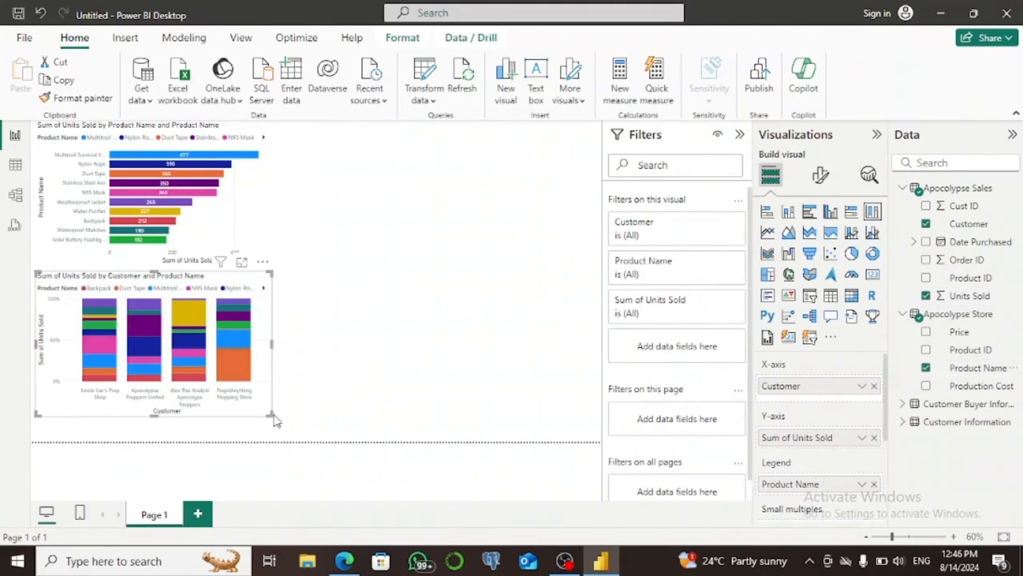
{"action": "left_click_drag", "start_coordinate": [272, 417], "coordinate": [267, 439]}
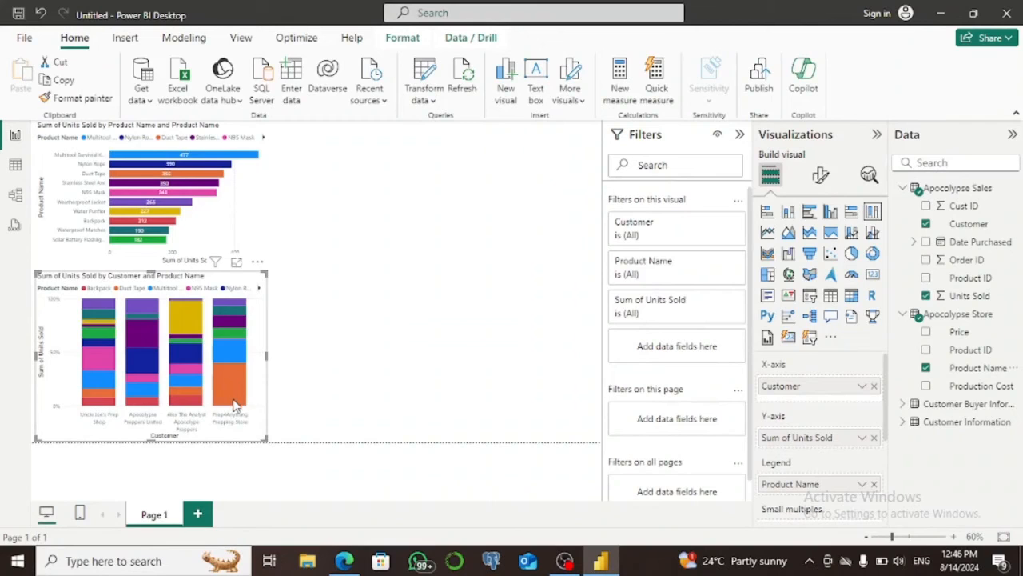
{"action": "mouse_move", "coordinate": [231, 383]}
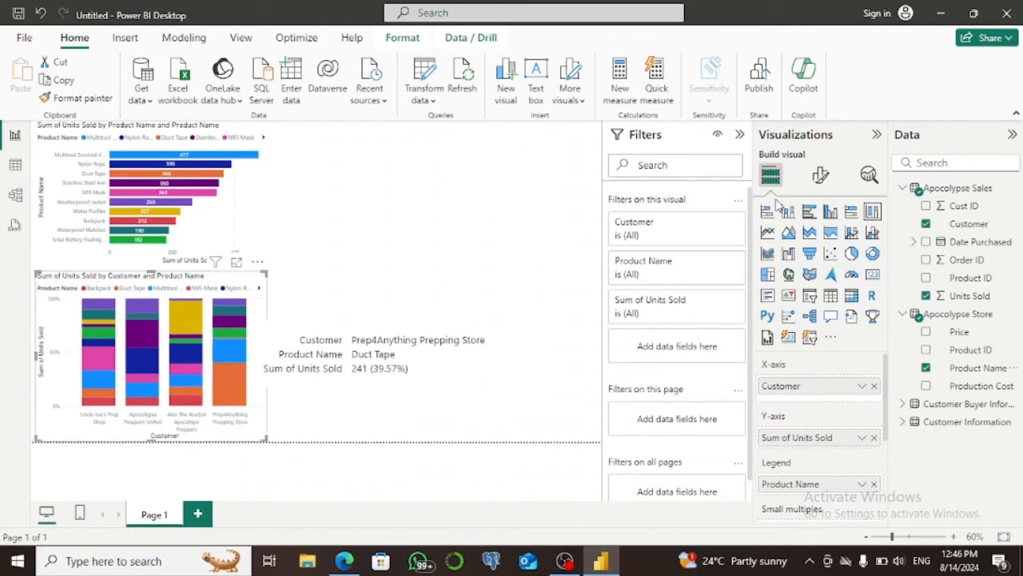
Turn on data labels for the 100% stacked column chart and deselect it.
{"action": "left_click", "coordinate": [823, 177]}
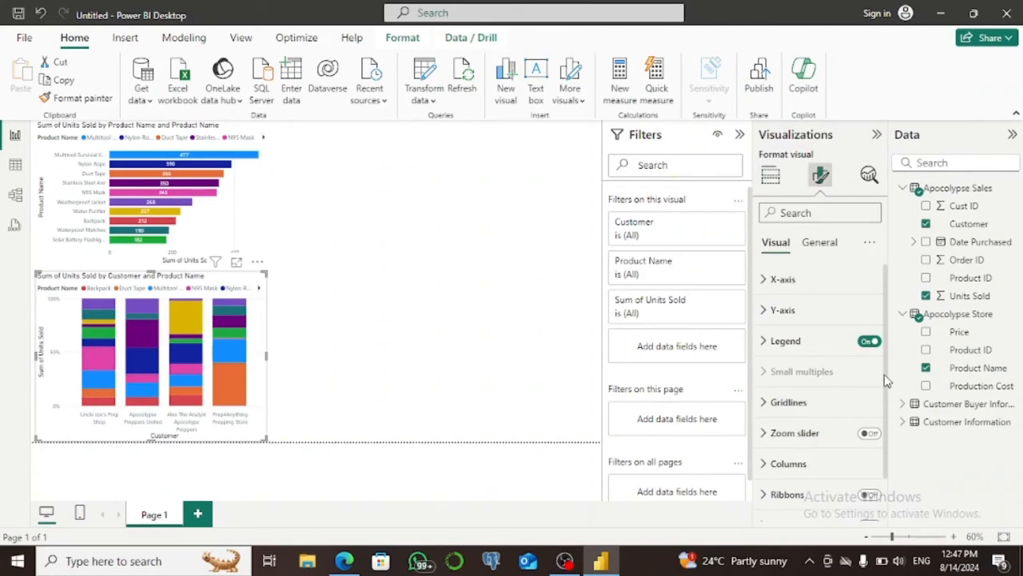
{"action": "scroll", "coordinate": [875, 441], "scroll_direction": "down", "scroll_amount": 2}
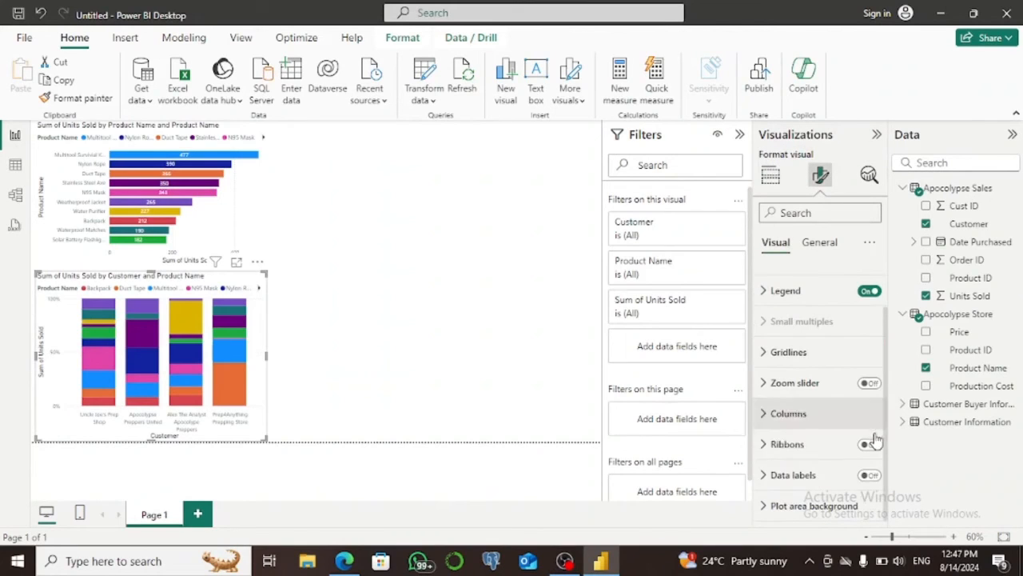
{"action": "left_click", "coordinate": [869, 475]}
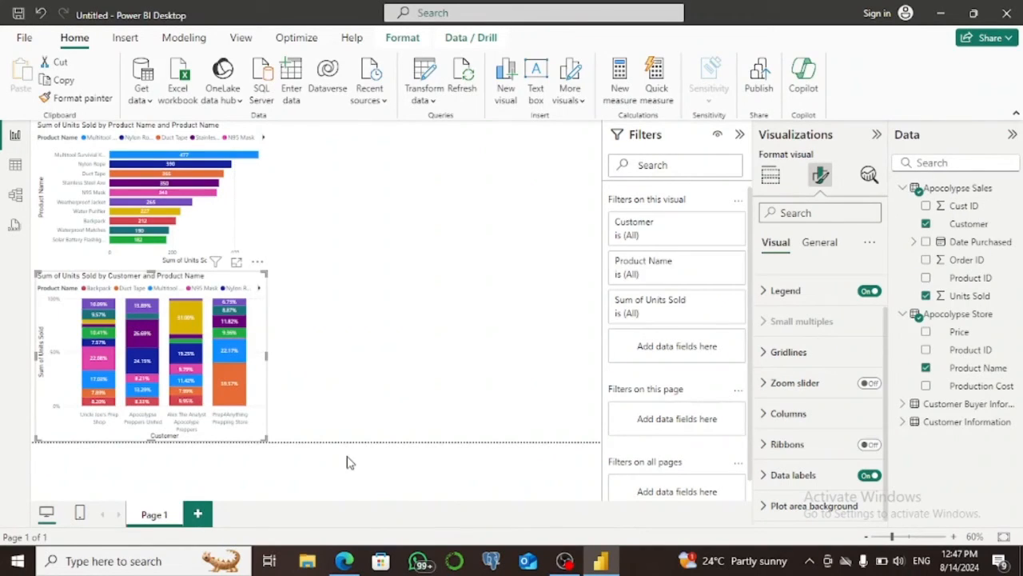
{"action": "left_click", "coordinate": [408, 218]}
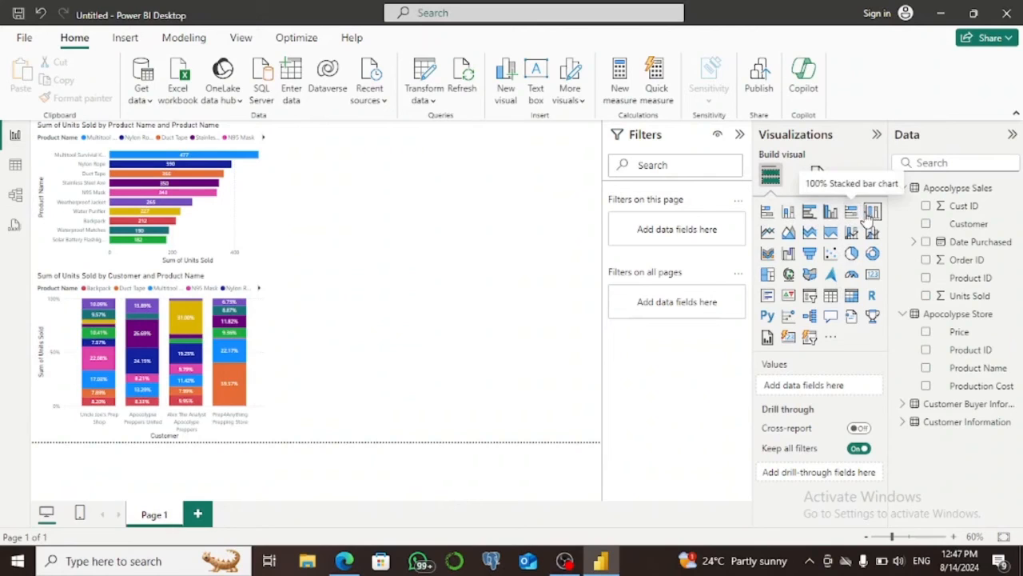
Add a line chart of Units Sold by Date Purchased with Product Name as legend, and make it wider and slightly shorter.
{"action": "left_click", "coordinate": [768, 233]}
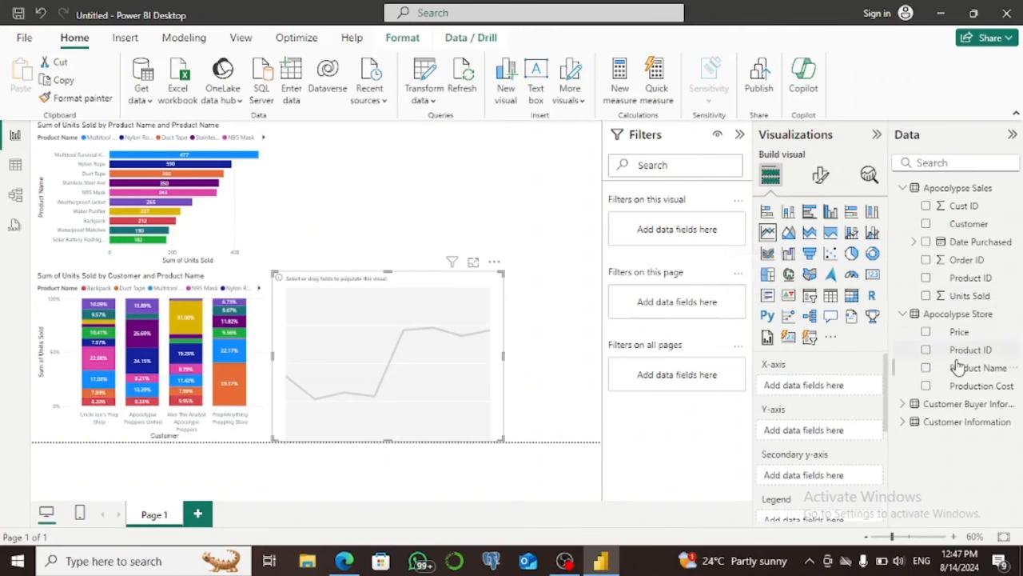
{"action": "left_click", "coordinate": [975, 244]}
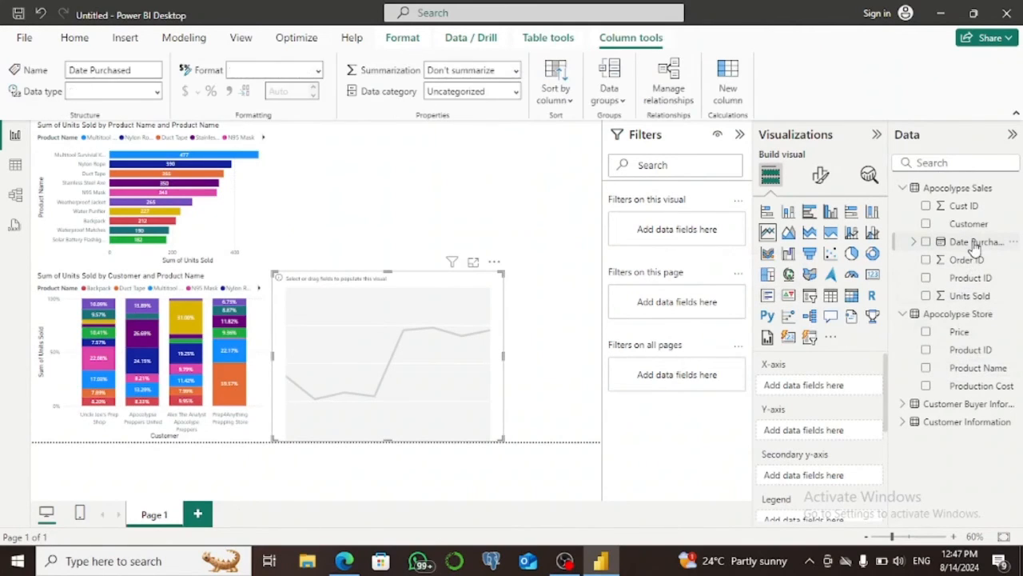
{"action": "left_click", "coordinate": [926, 243]}
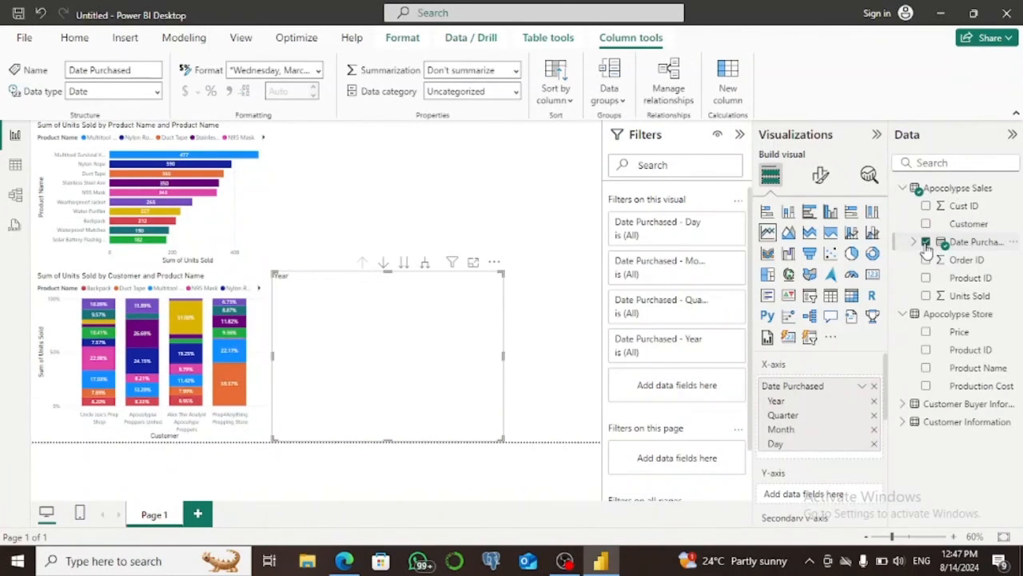
{"action": "left_click", "coordinate": [926, 296]}
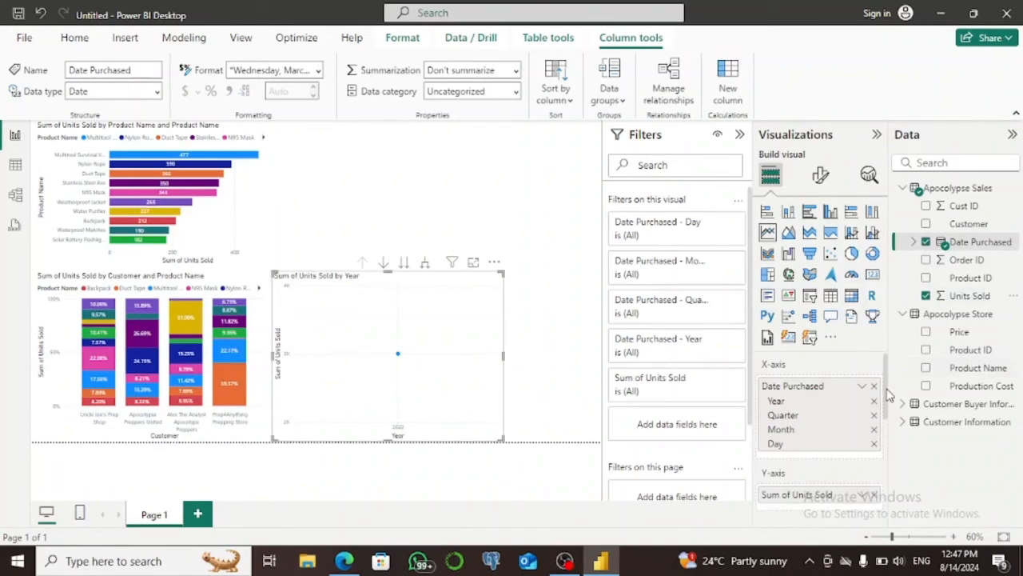
{"action": "left_click_drag", "start_coordinate": [887, 392], "coordinate": [887, 425]}
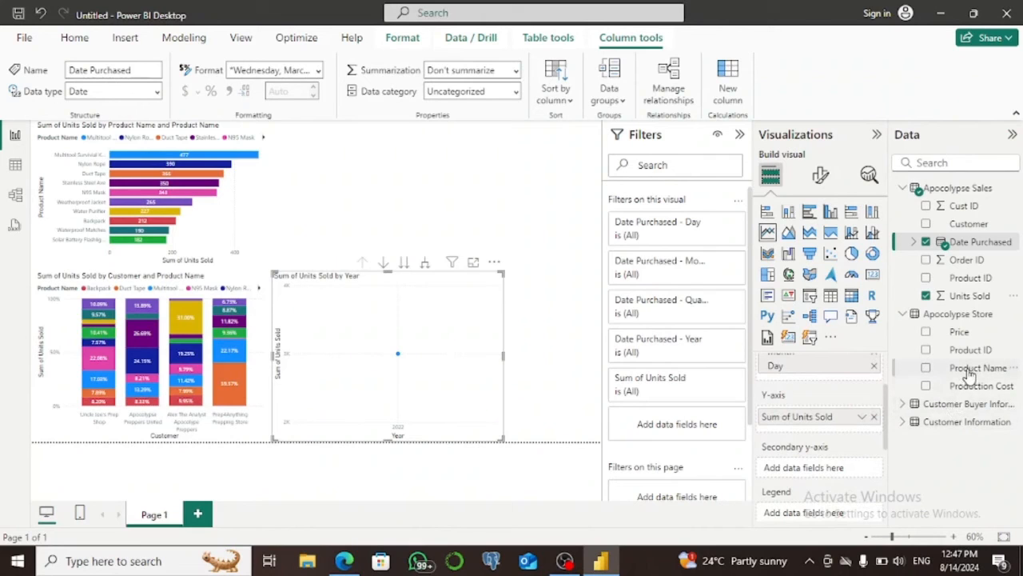
{"action": "left_click_drag", "start_coordinate": [969, 367], "coordinate": [840, 515]}
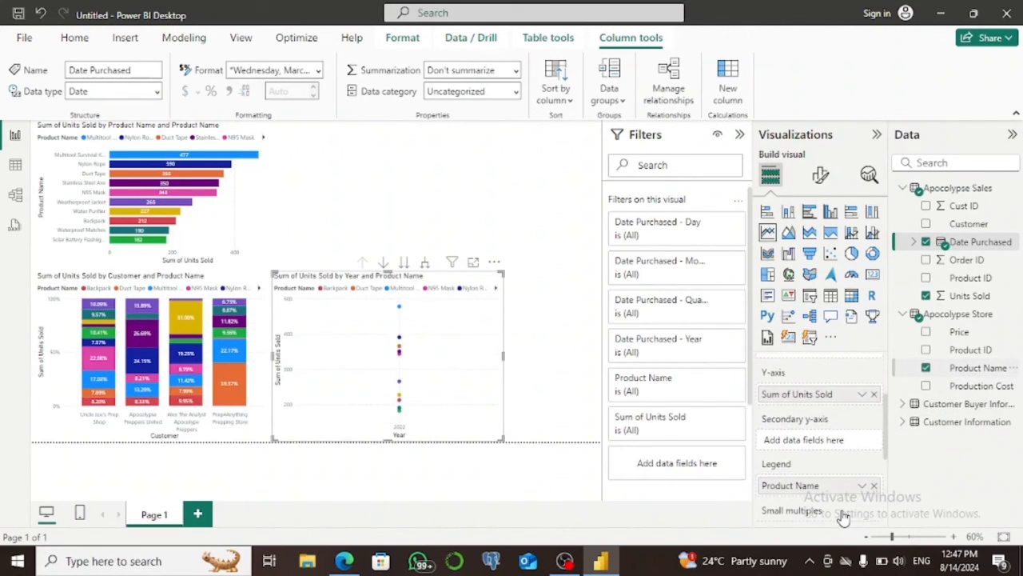
{"action": "left_click_drag", "start_coordinate": [505, 439], "coordinate": [550, 425]}
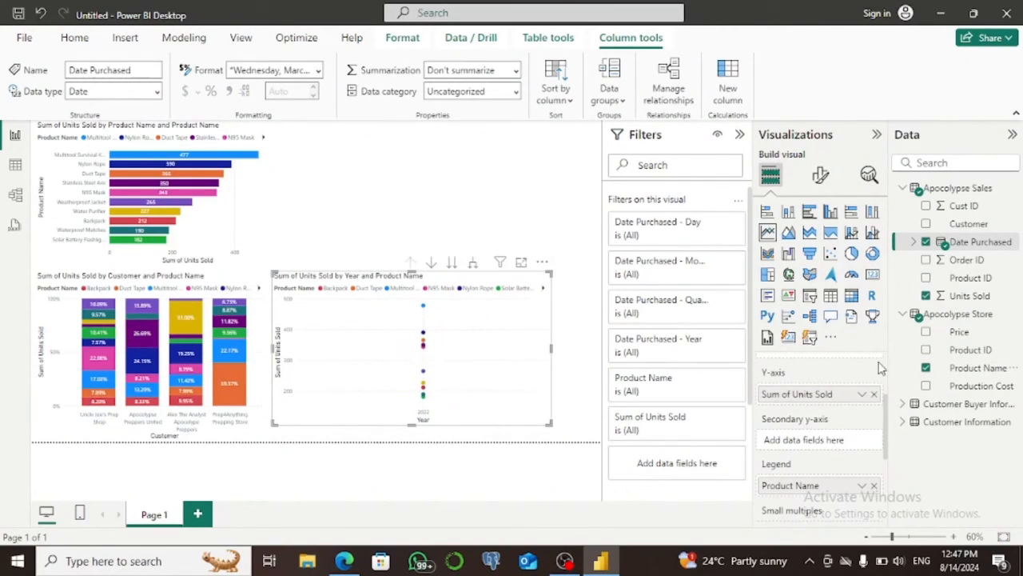
Remove the Year and Quarter levels of Date Purchased from the line chart's X-axis.
{"action": "left_click_drag", "start_coordinate": [886, 411], "coordinate": [887, 369]}
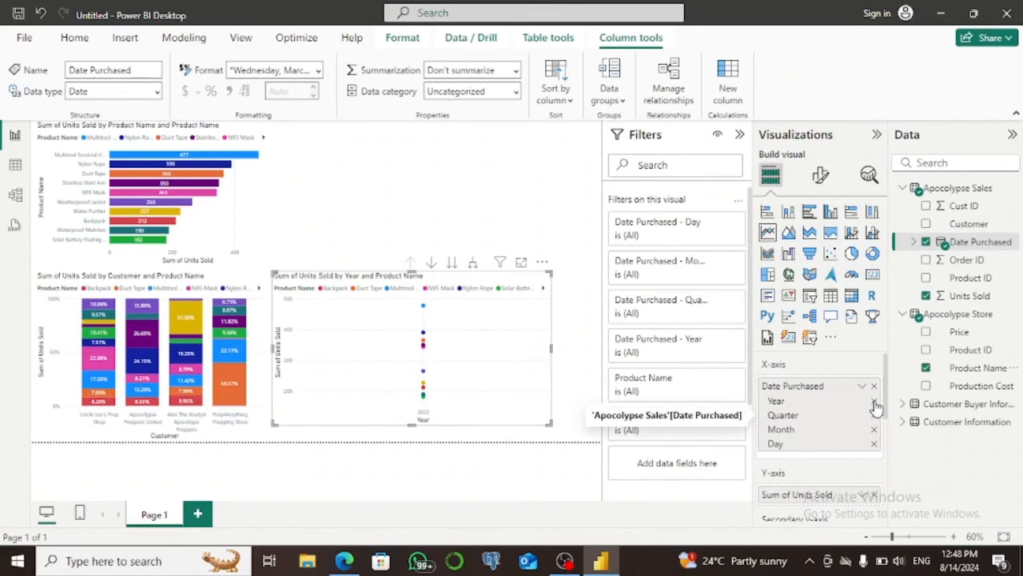
{"action": "left_click", "coordinate": [874, 402]}
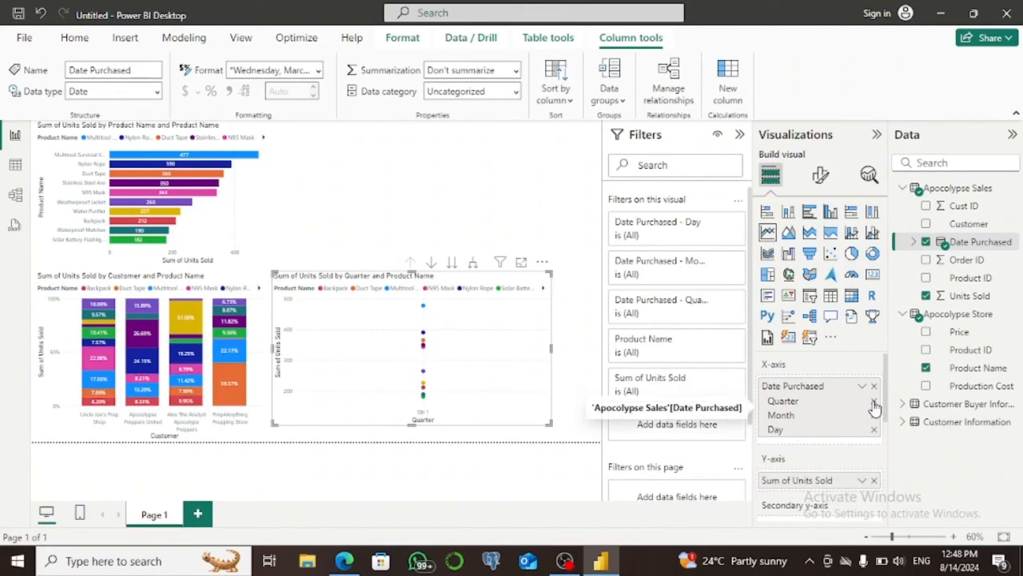
{"action": "left_click", "coordinate": [875, 403]}
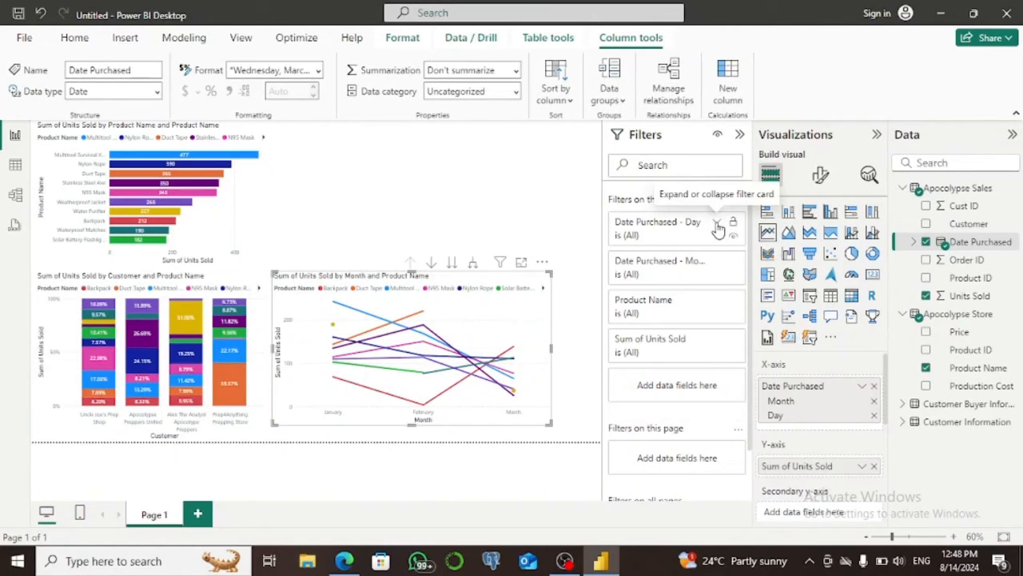
Try filtering the line chart by purchase month, starting with January, and clear the month filter again.
{"action": "left_click", "coordinate": [720, 266]}
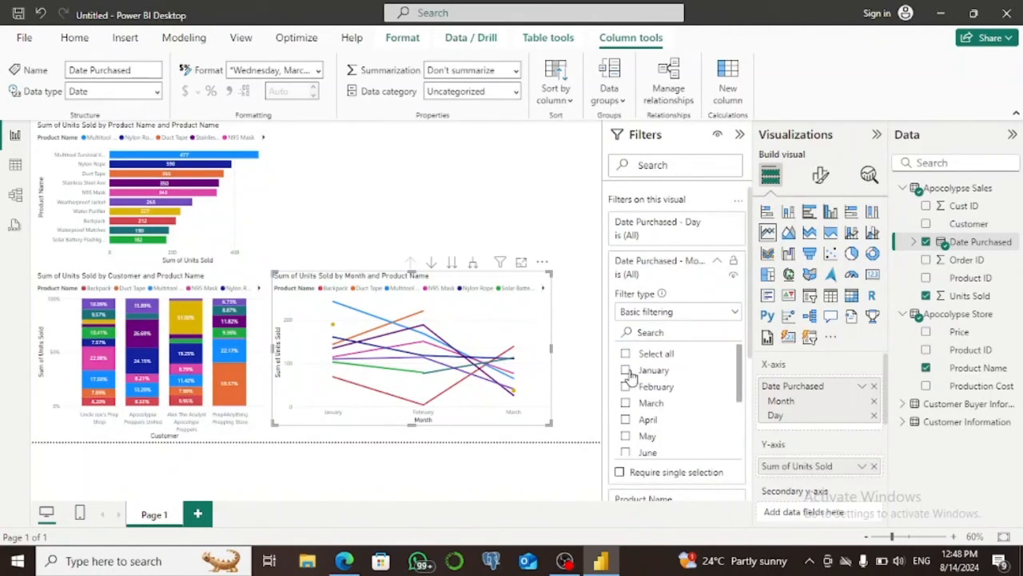
{"action": "left_click", "coordinate": [627, 372]}
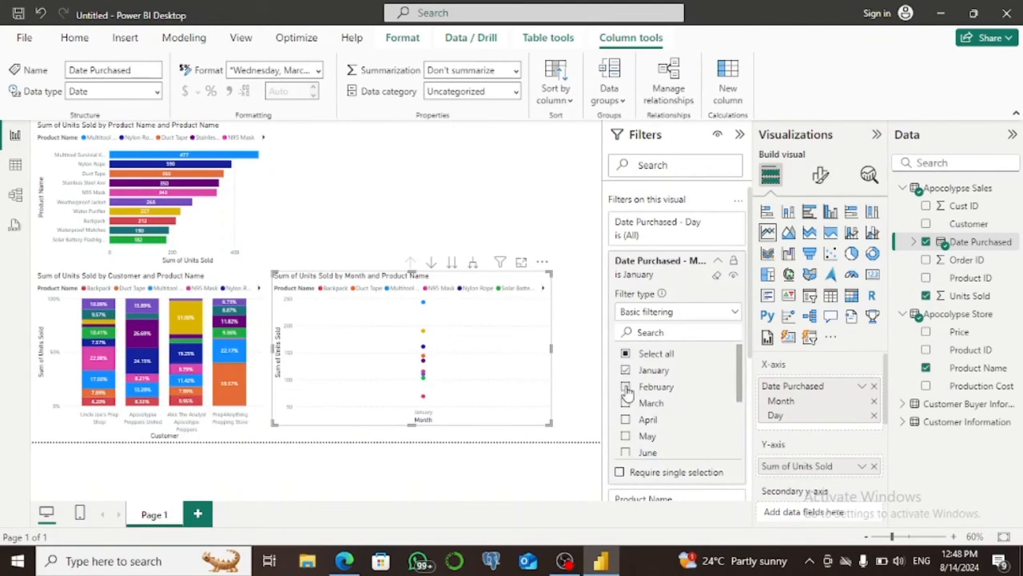
{"action": "left_click", "coordinate": [626, 388]}
{"action": "left_click", "coordinate": [626, 389]}
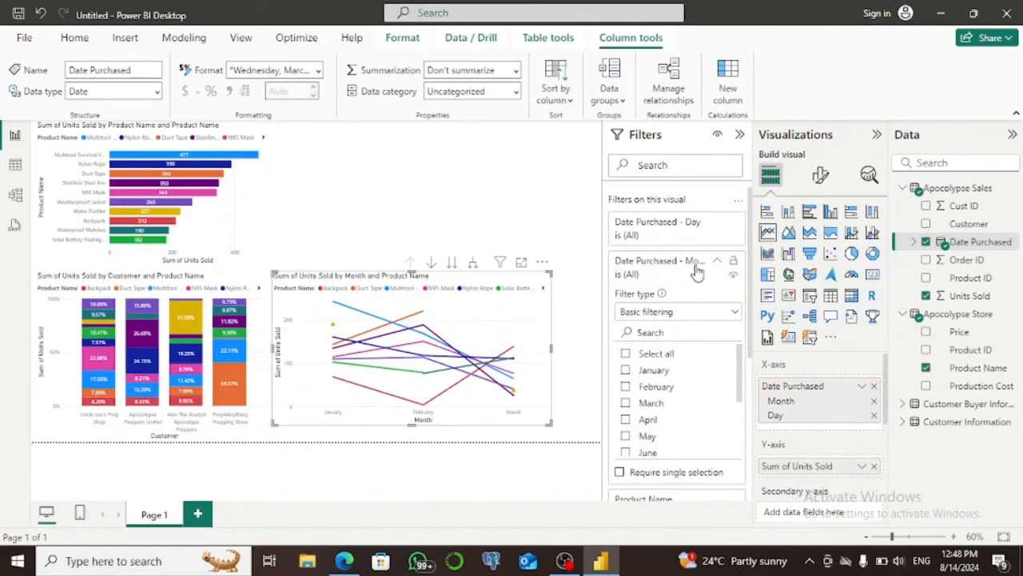
{"action": "left_click", "coordinate": [717, 262]}
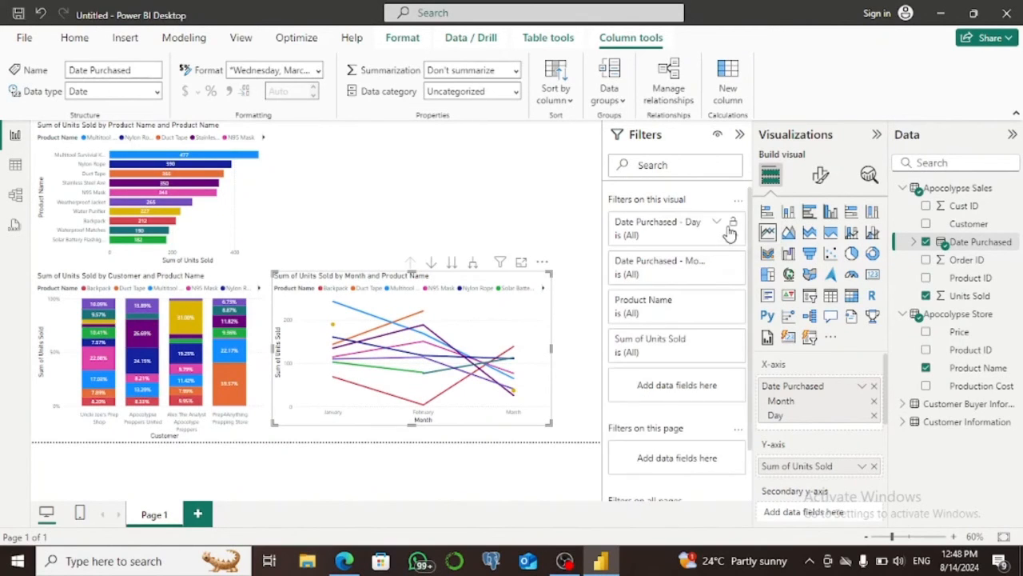
Try basic filtering of the line chart by purchase day, using day 1, and clear the day selection again.
{"action": "left_click", "coordinate": [719, 222]}
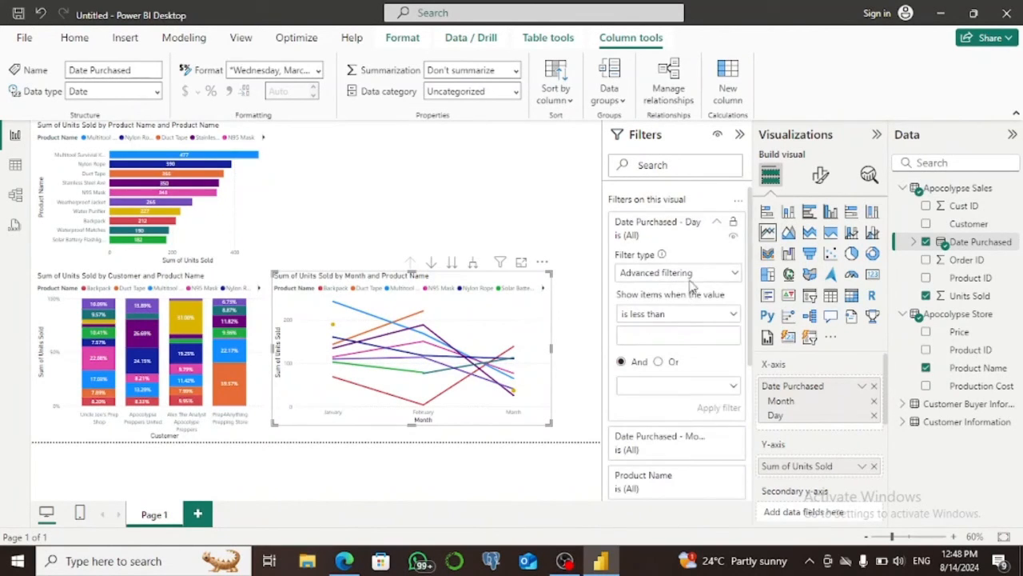
{"action": "left_click", "coordinate": [732, 274]}
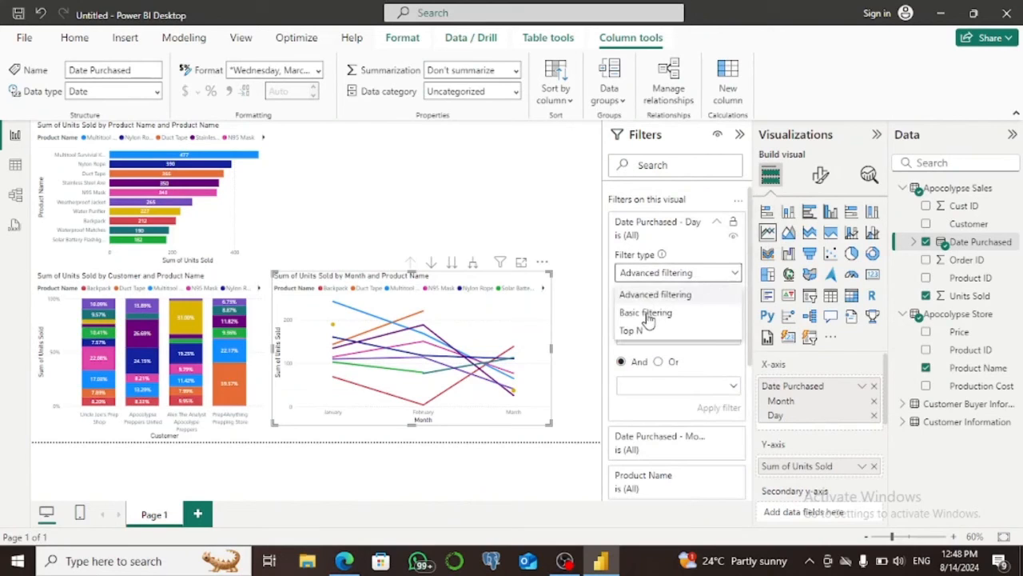
{"action": "left_click", "coordinate": [648, 313]}
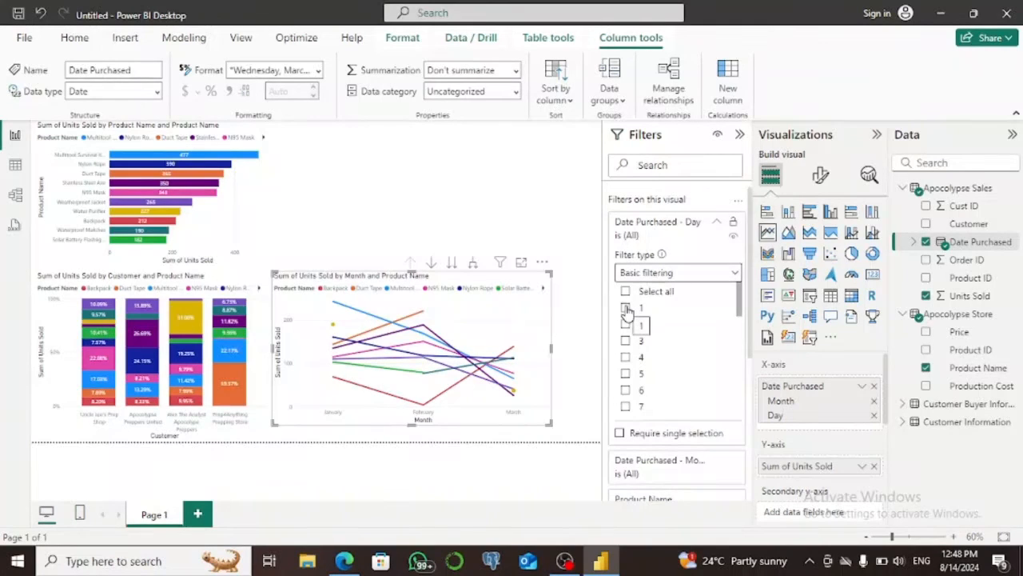
{"action": "left_click", "coordinate": [627, 308]}
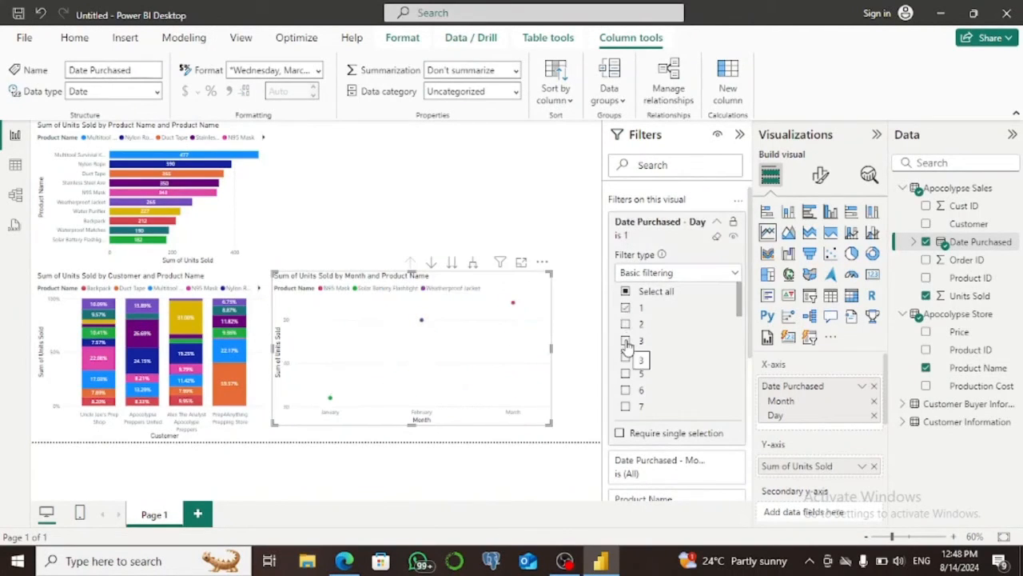
{"action": "left_click", "coordinate": [627, 342]}
{"action": "left_click", "coordinate": [626, 342]}
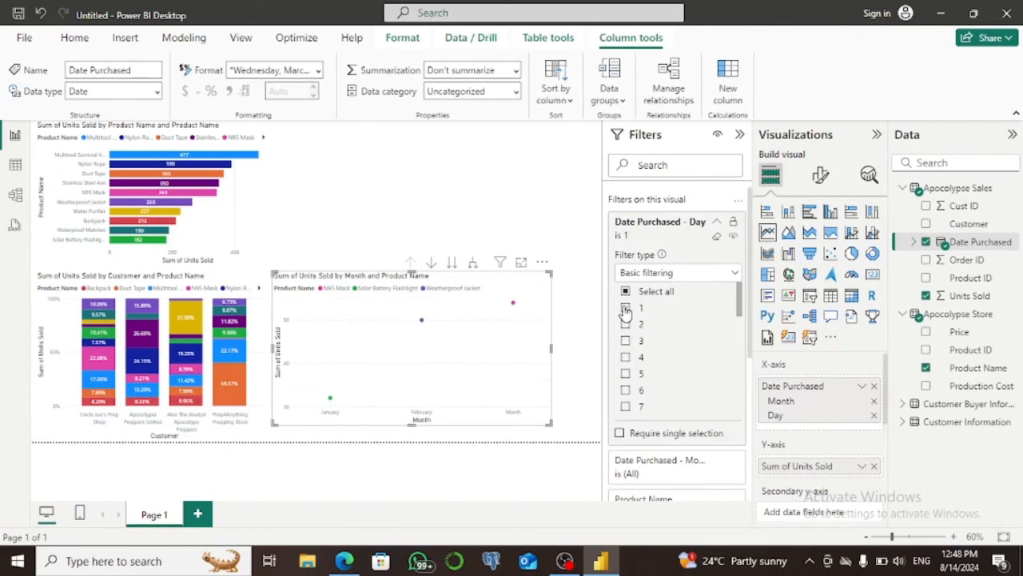
{"action": "left_click", "coordinate": [627, 309]}
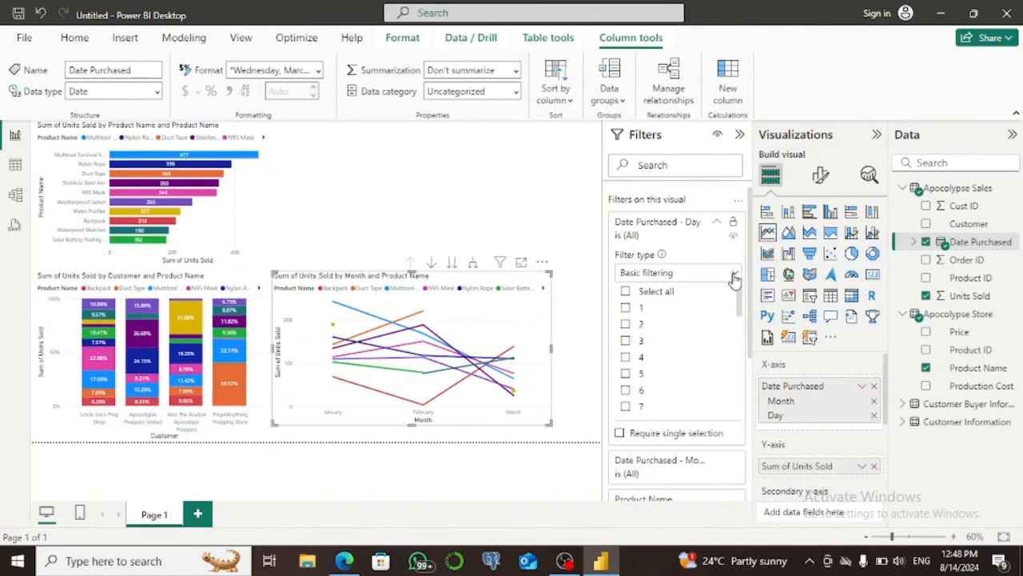
{"action": "left_click", "coordinate": [734, 274]}
{"action": "left_click", "coordinate": [546, 214]}
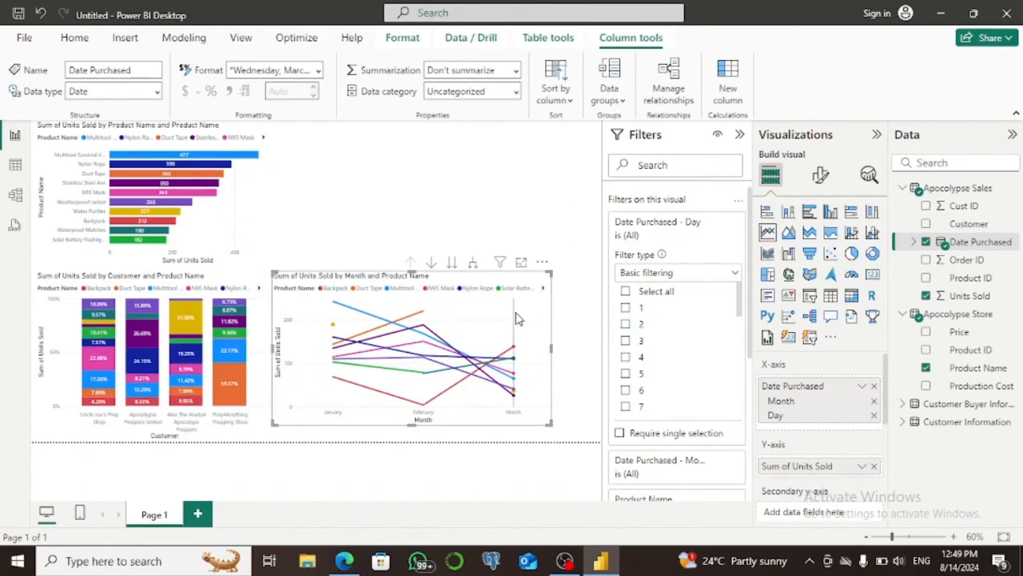
Remove Month from the line chart's X-axis to leave only Day, and shrink the chart near the page's lower edge.
{"action": "left_click", "coordinate": [875, 401]}
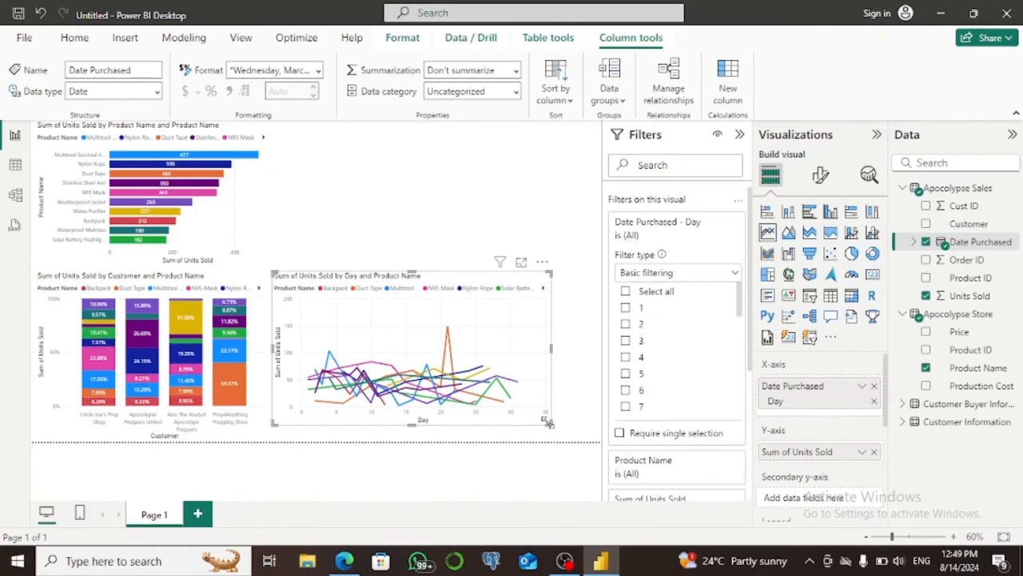
{"action": "left_click_drag", "start_coordinate": [552, 424], "coordinate": [538, 407]}
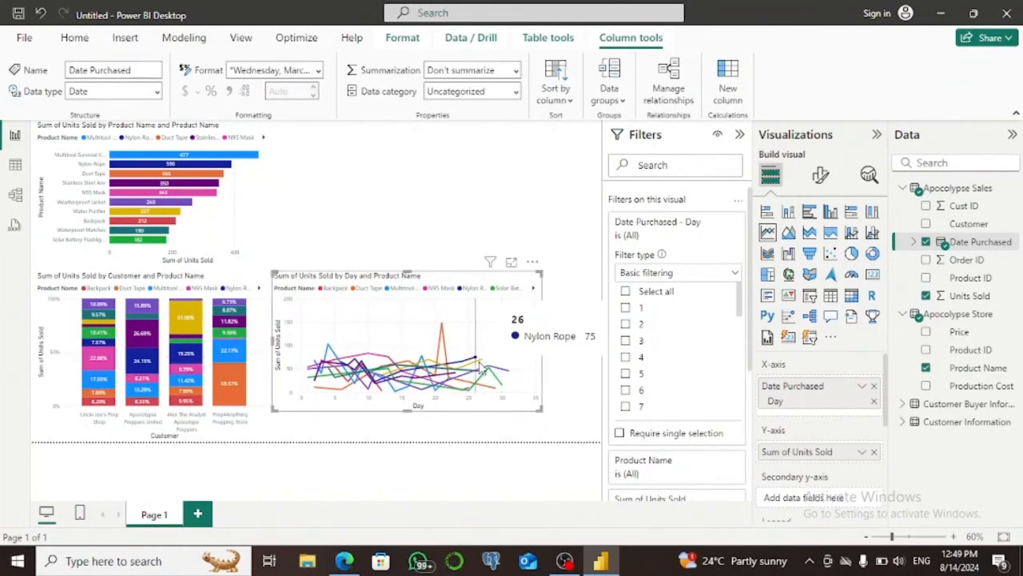
{"action": "left_click_drag", "start_coordinate": [478, 345], "coordinate": [478, 370]}
{"action": "left_click_drag", "start_coordinate": [543, 295], "coordinate": [486, 324]}
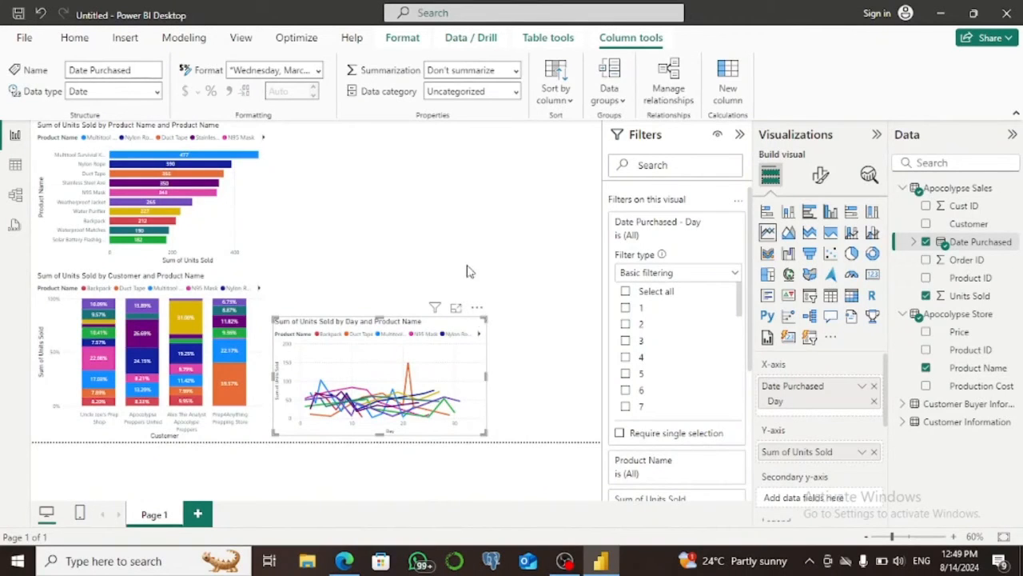
{"action": "left_click", "coordinate": [448, 225]}
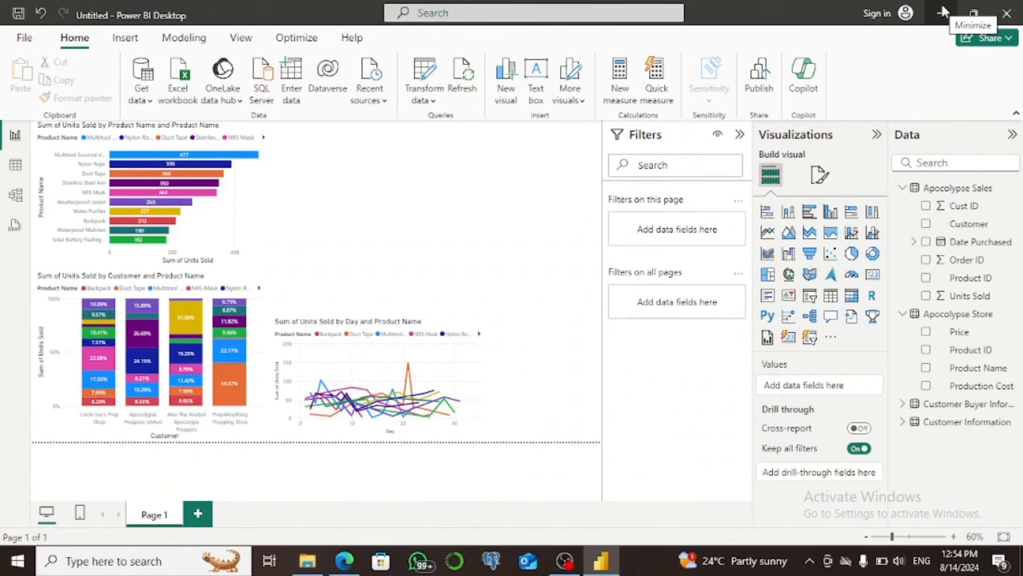
Add a line and stacked column chart by Product Name with Price as columns and Production Cost as line, and enlarge it toward the page's right edge.
{"action": "left_click", "coordinate": [853, 233]}
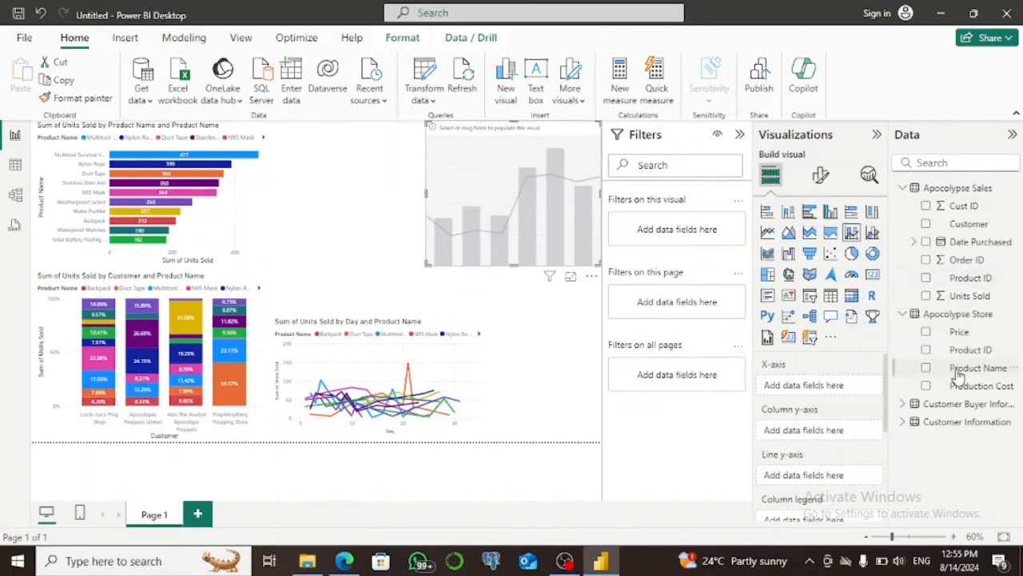
{"action": "left_click_drag", "start_coordinate": [959, 372], "coordinate": [813, 387]}
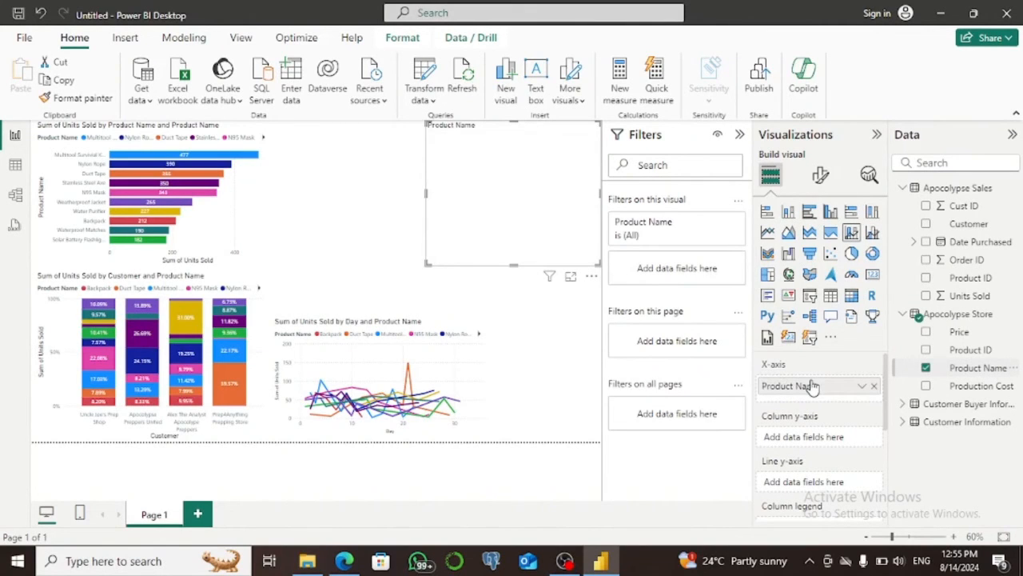
{"action": "left_click_drag", "start_coordinate": [956, 332], "coordinate": [834, 438]}
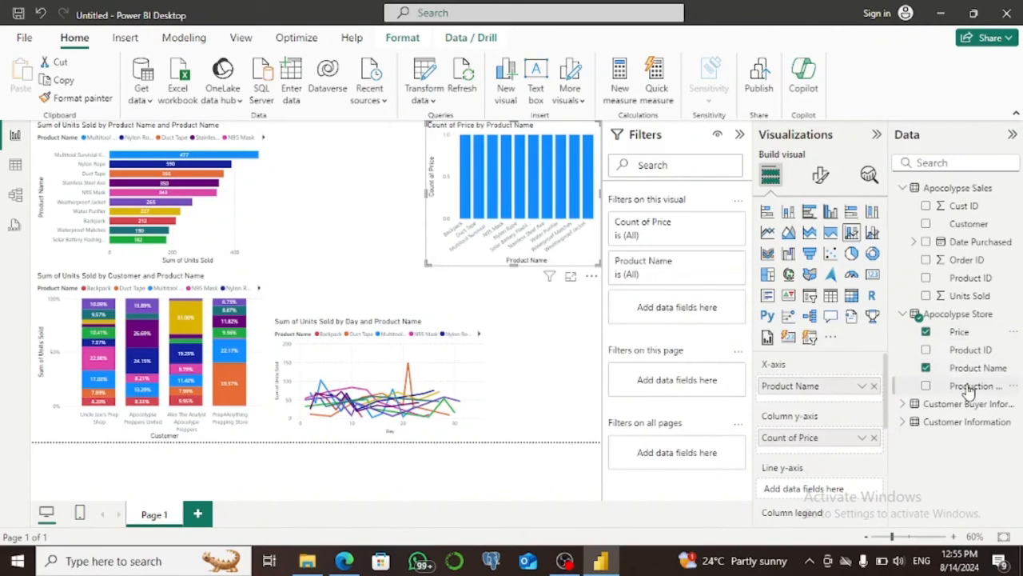
{"action": "left_click_drag", "start_coordinate": [969, 390], "coordinate": [836, 493]}
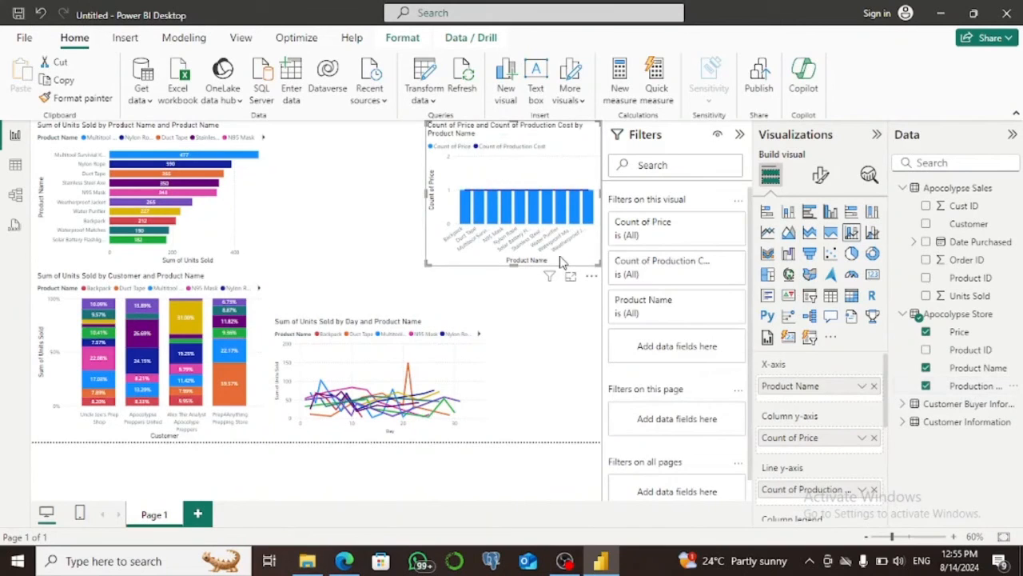
{"action": "left_click_drag", "start_coordinate": [530, 178], "coordinate": [453, 207]}
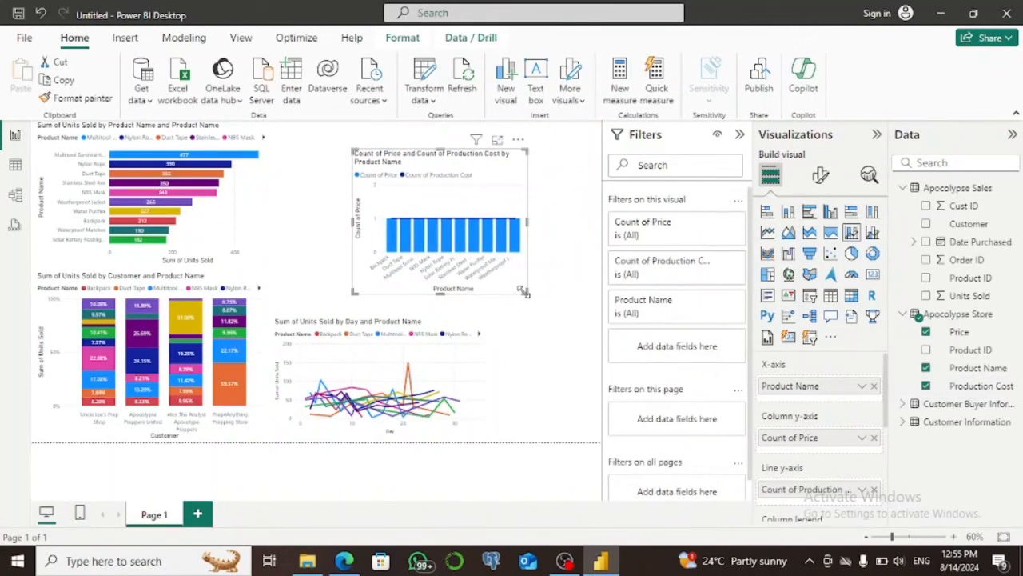
{"action": "left_click_drag", "start_coordinate": [527, 293], "coordinate": [601, 329]}
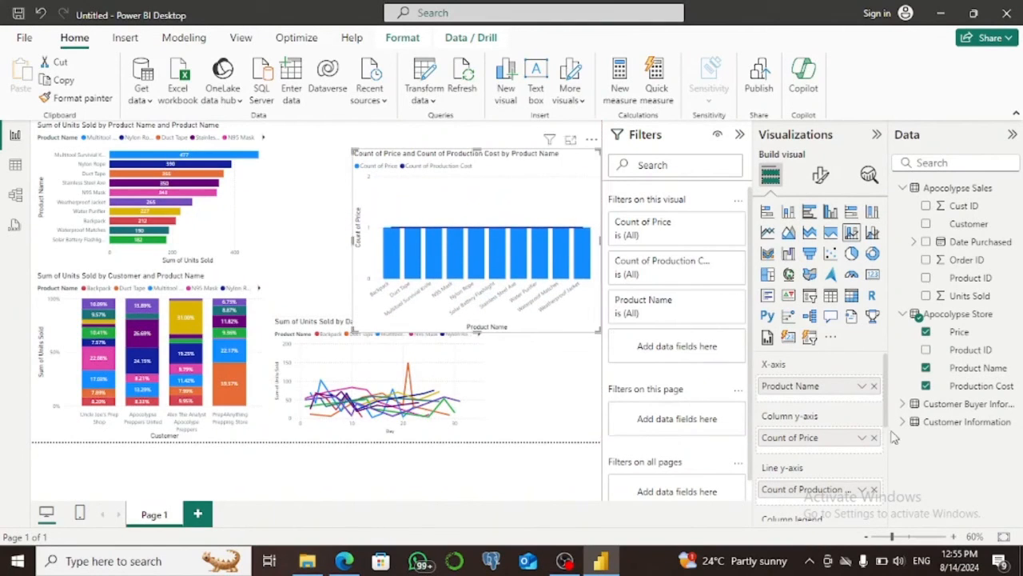
Set the combo chart's Price and Production Cost values to be aggregated as Sum.
{"action": "left_click", "coordinate": [863, 438]}
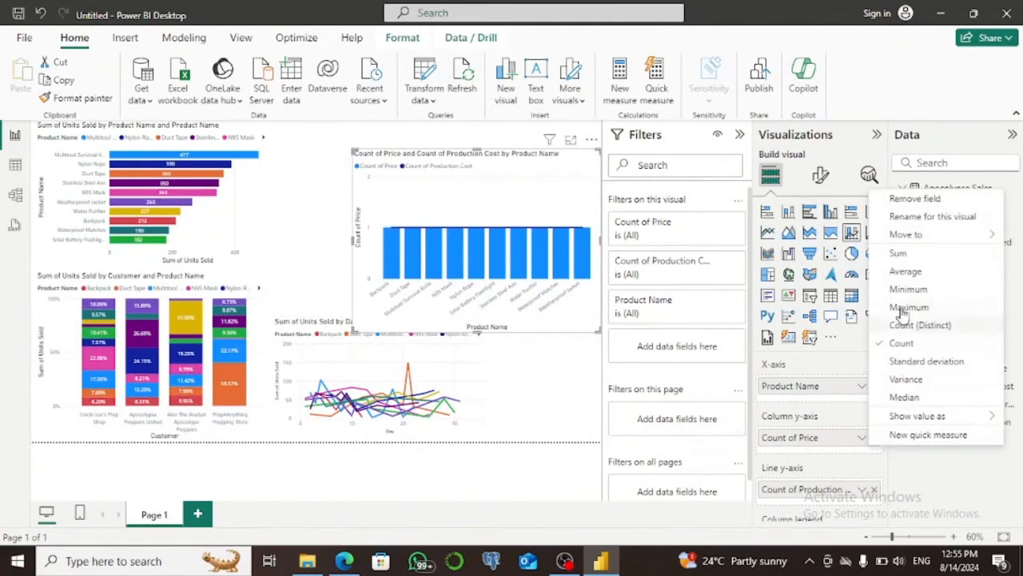
{"action": "left_click", "coordinate": [898, 254]}
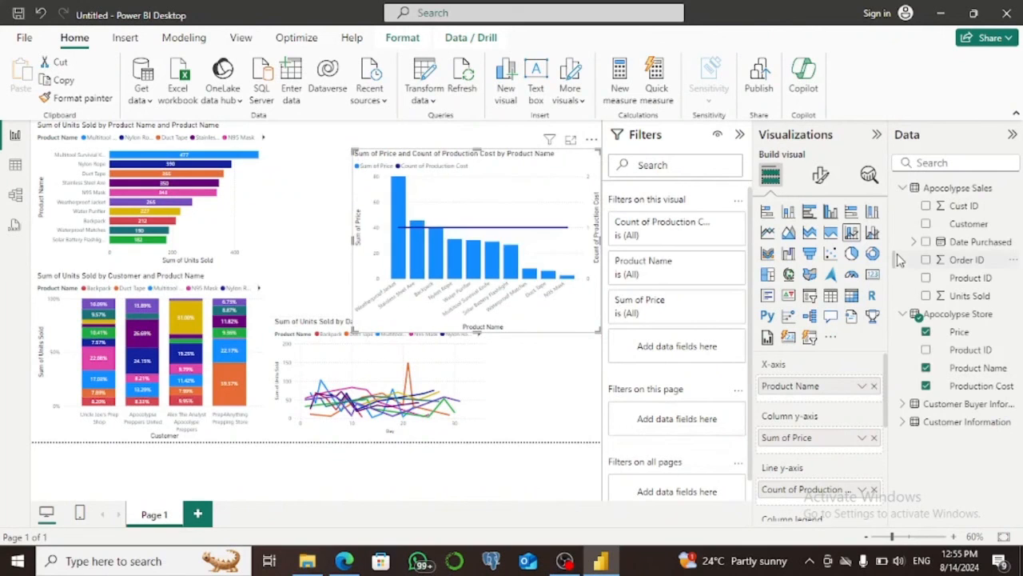
{"action": "left_click", "coordinate": [862, 490]}
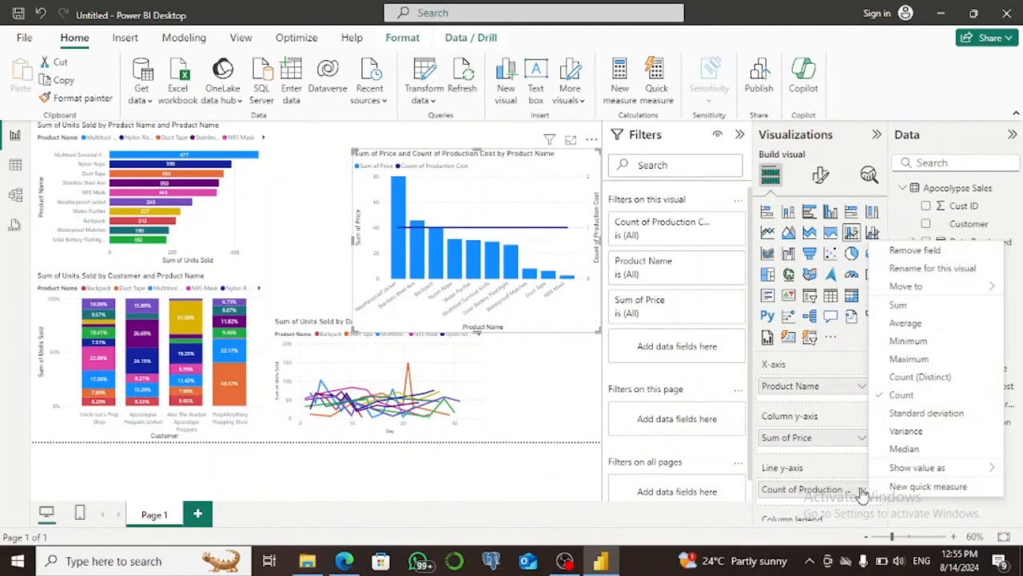
{"action": "left_click", "coordinate": [897, 307]}
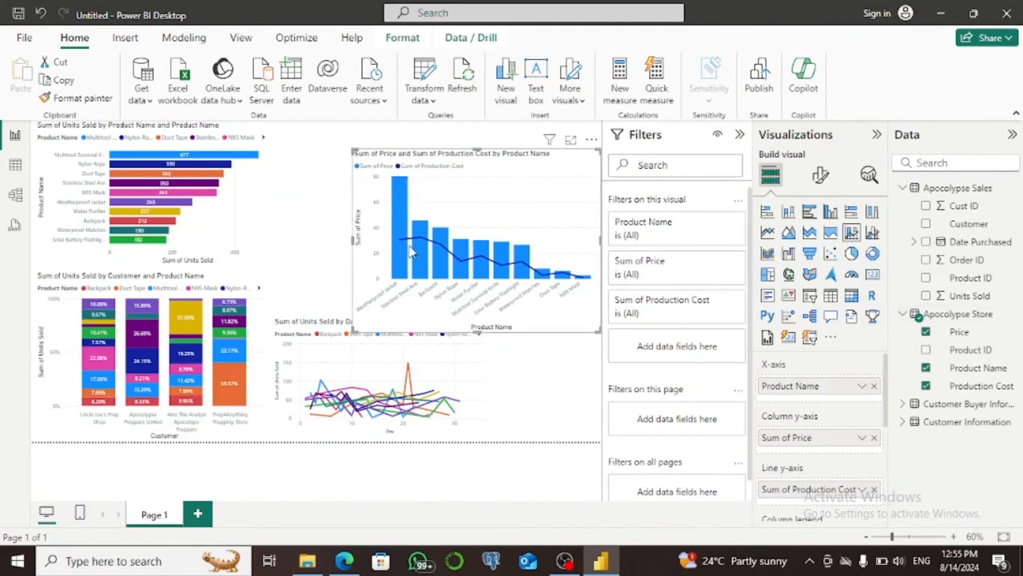
Narrow the combo chart and place it at the page's upper edge, directly above the line chart.
{"action": "left_click_drag", "start_coordinate": [352, 149], "coordinate": [387, 152]}
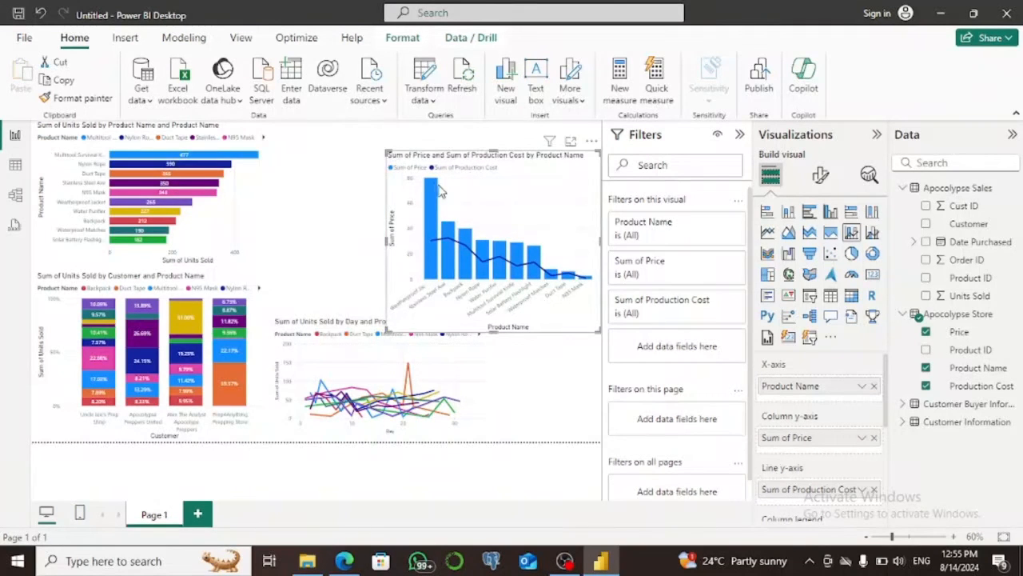
{"action": "left_click_drag", "start_coordinate": [469, 192], "coordinate": [358, 170]}
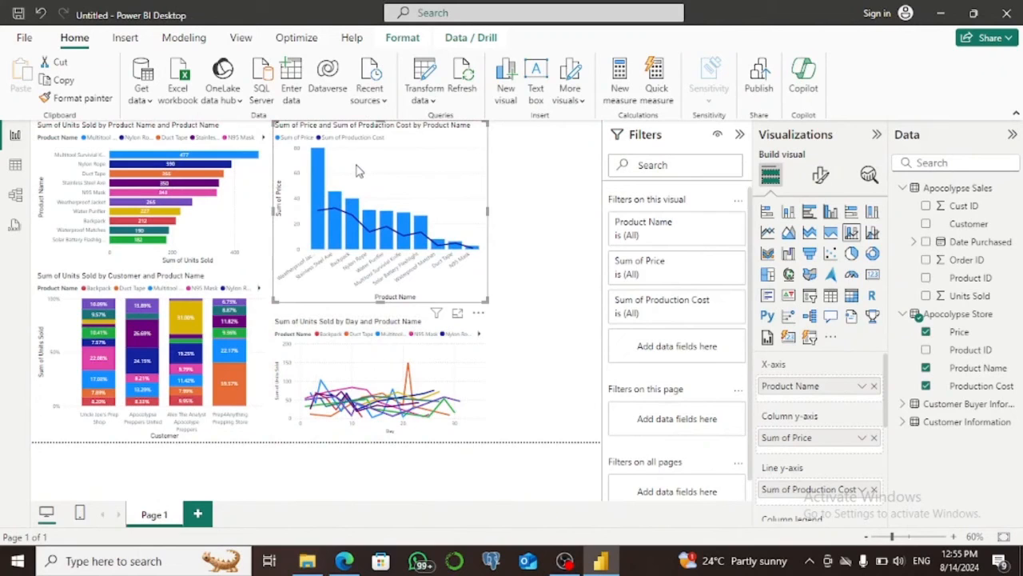
{"action": "left_click", "coordinate": [511, 246]}
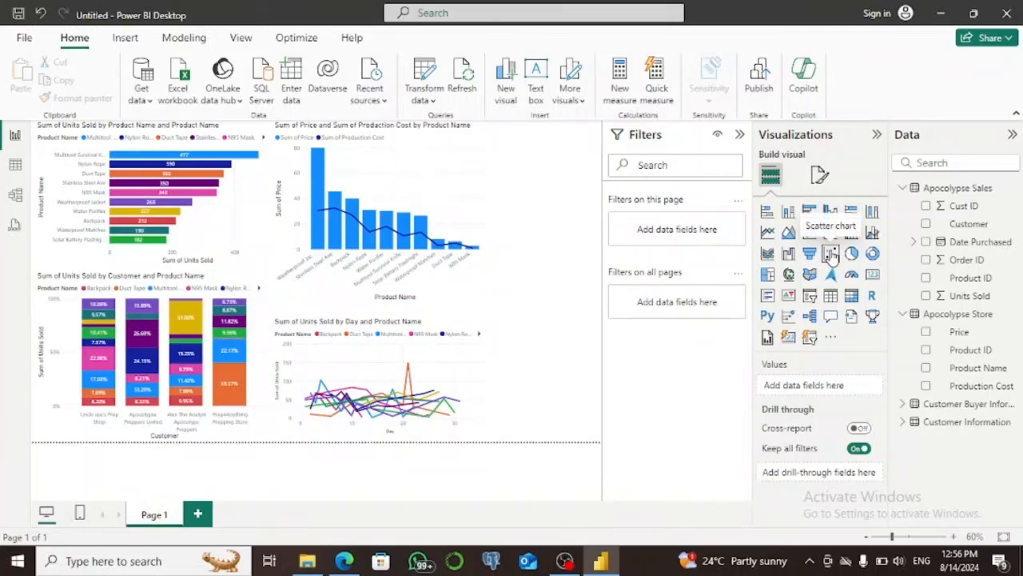
Add a scatter chart with Price on the X axis, Production Cost on the Y axis and Product Name as legend.
{"action": "left_click", "coordinate": [832, 255]}
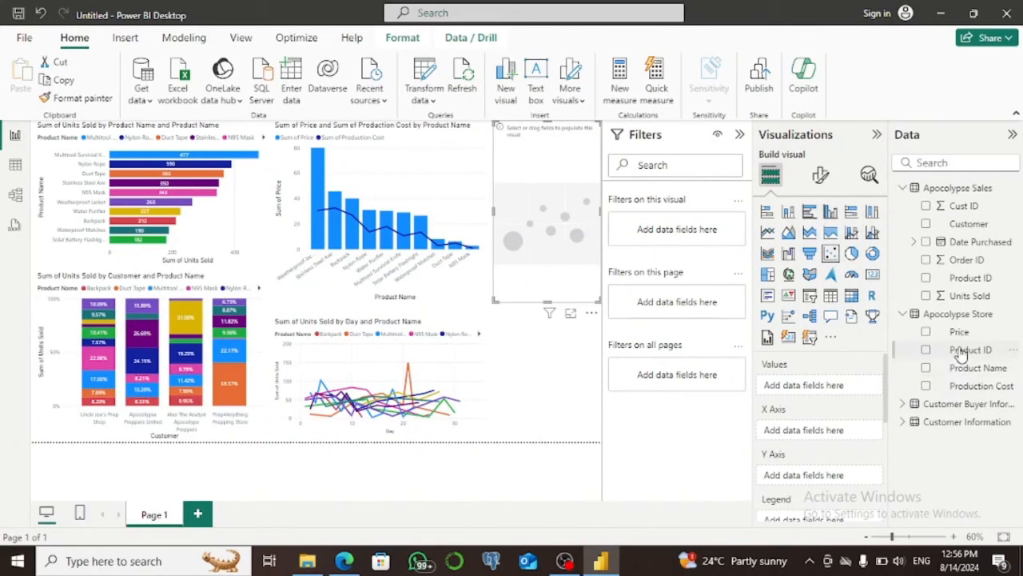
{"action": "left_click_drag", "start_coordinate": [957, 331], "coordinate": [831, 427]}
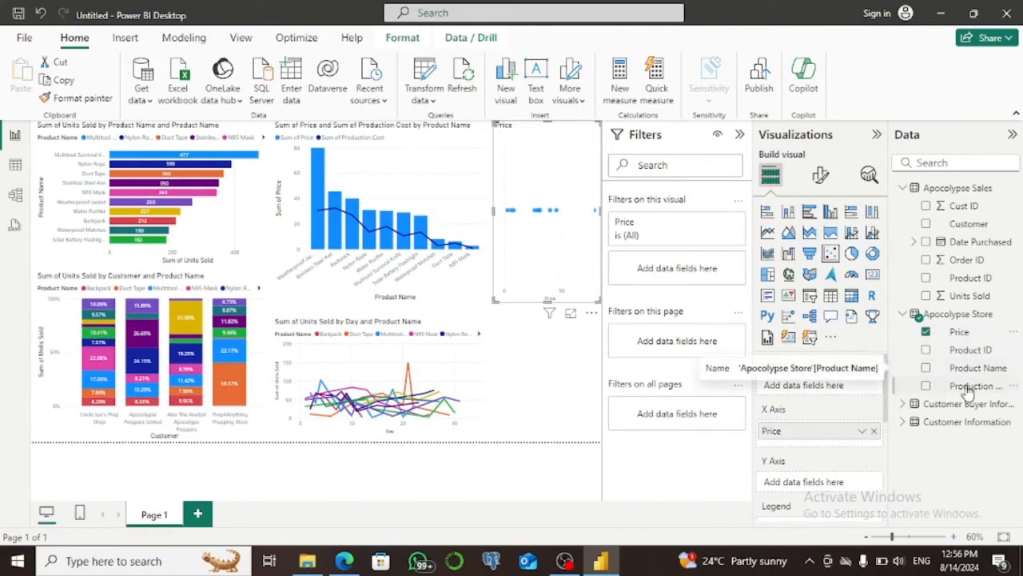
{"action": "left_click_drag", "start_coordinate": [971, 386], "coordinate": [799, 482]}
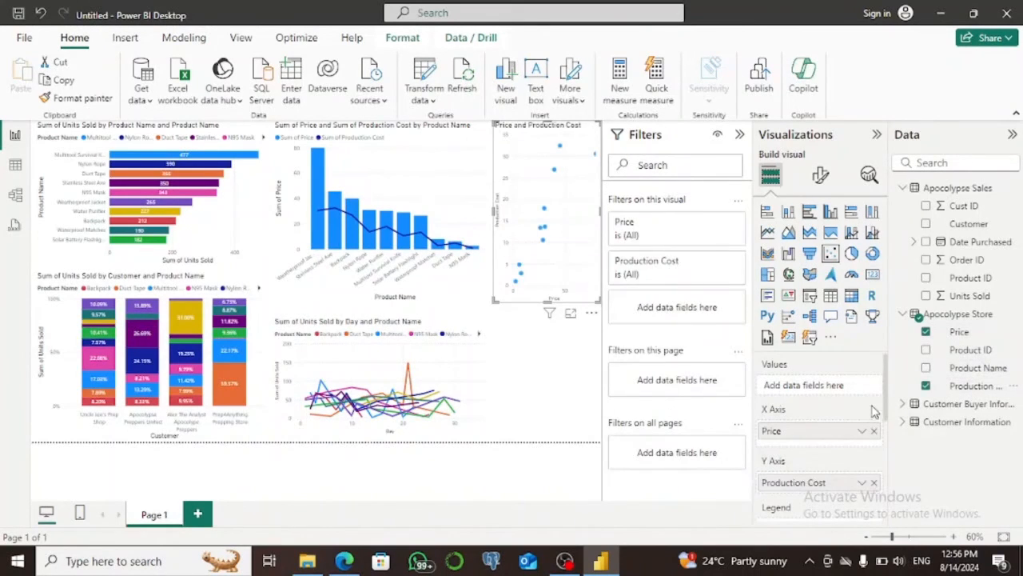
{"action": "scroll", "coordinate": [886, 408], "scroll_direction": "down", "scroll_amount": 2}
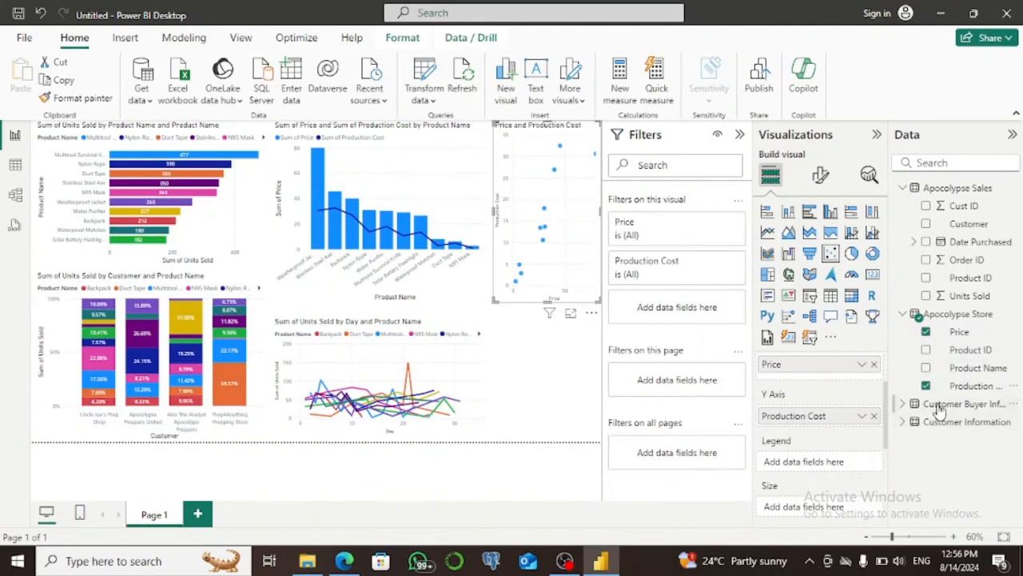
{"action": "left_click_drag", "start_coordinate": [969, 370], "coordinate": [834, 473]}
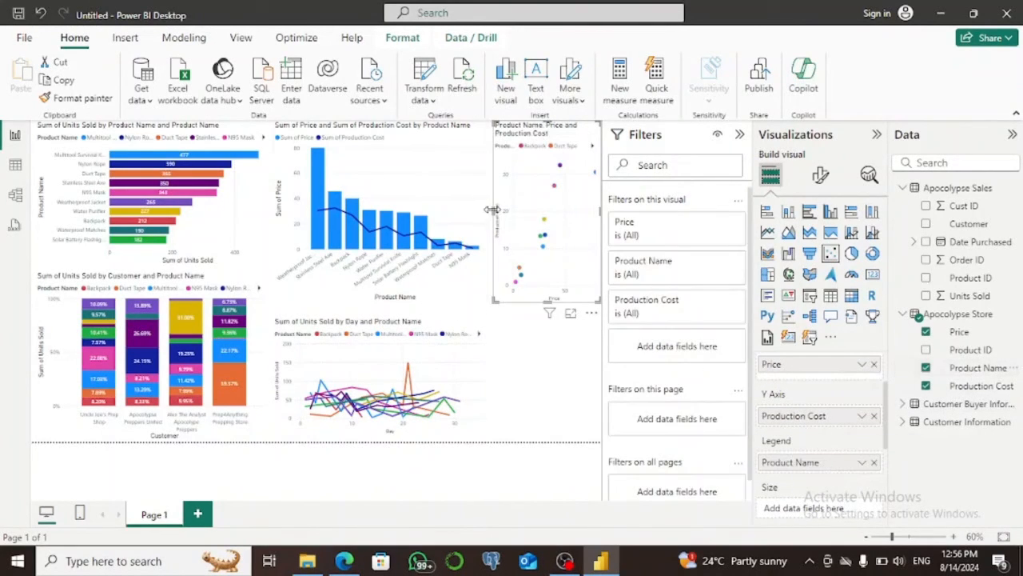
Resize the scatter chart, place it in the page's lower right corner, and shift the line chart slightly left to make room.
{"action": "left_click_drag", "start_coordinate": [494, 210], "coordinate": [459, 210]}
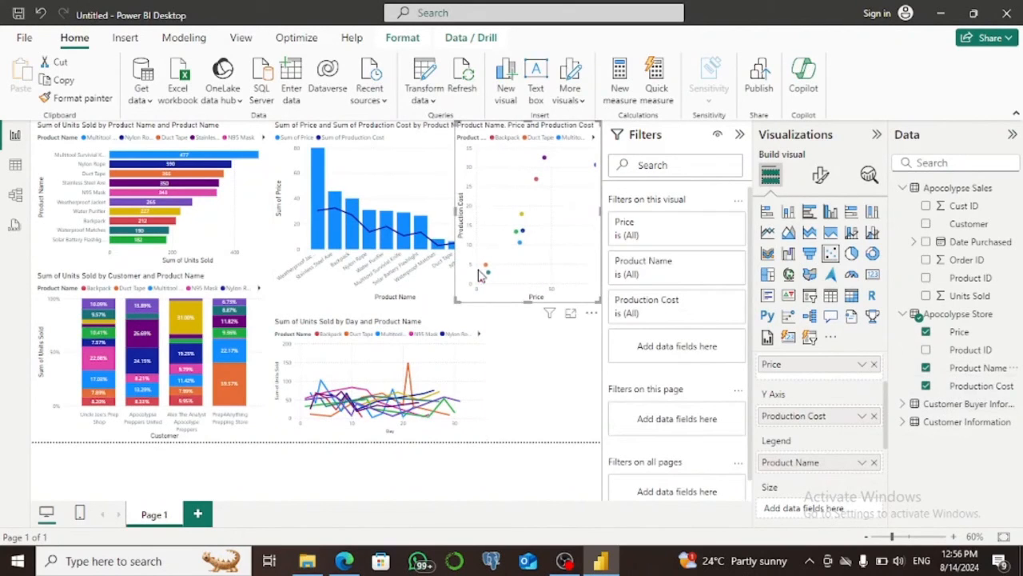
{"action": "left_click_drag", "start_coordinate": [460, 301], "coordinate": [470, 235]}
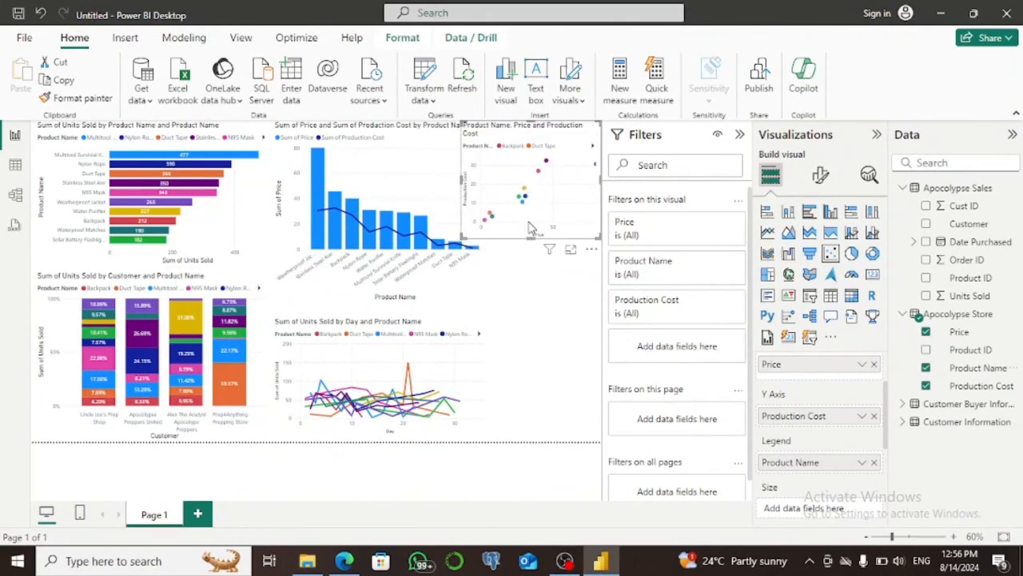
{"action": "left_click_drag", "start_coordinate": [531, 196], "coordinate": [547, 381]}
{"action": "left_click", "coordinate": [443, 376]}
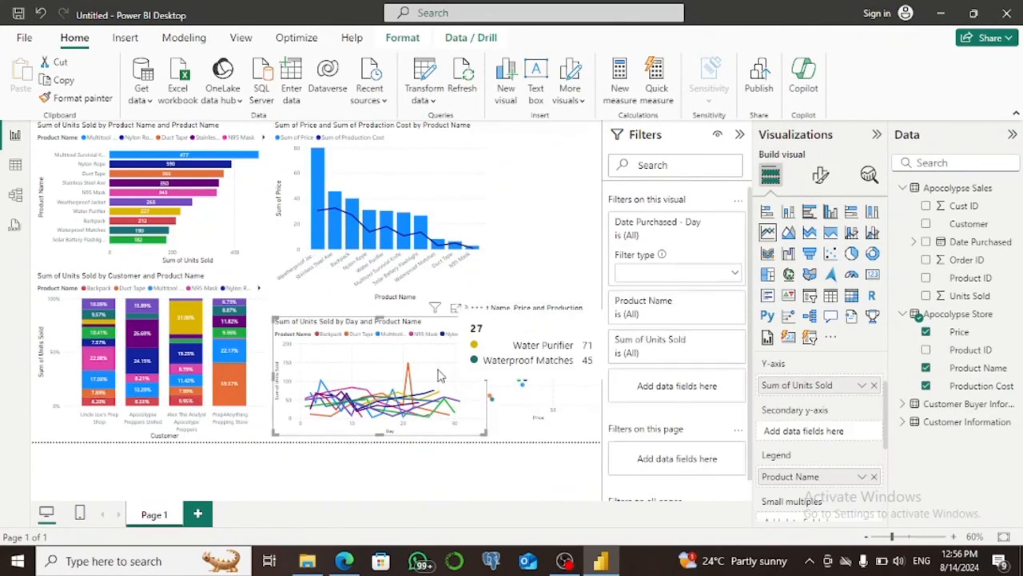
{"action": "left_click_drag", "start_coordinate": [485, 377], "coordinate": [390, 369]}
{"action": "left_click", "coordinate": [514, 391]}
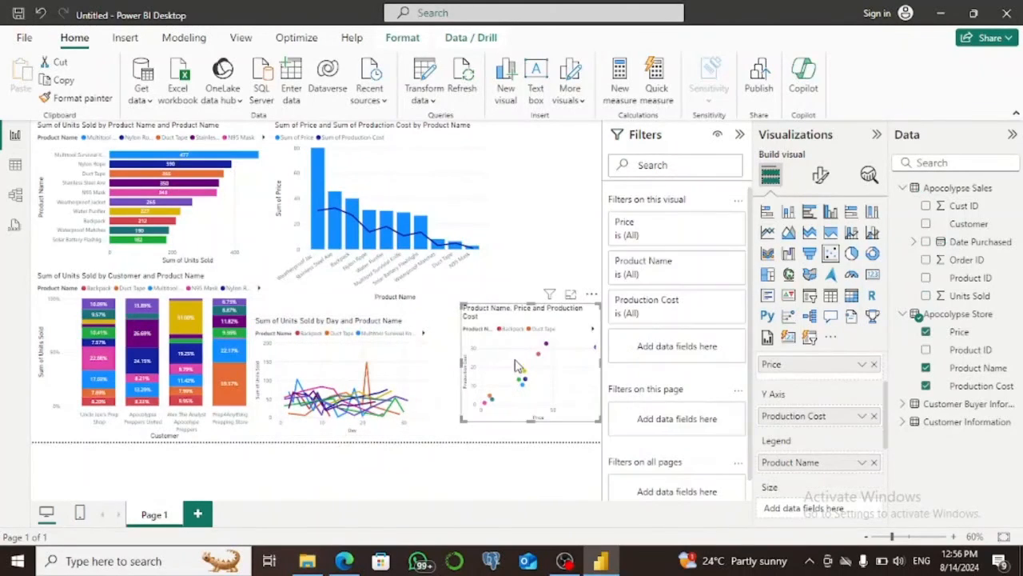
{"action": "left_click_drag", "start_coordinate": [514, 360], "coordinate": [508, 378]}
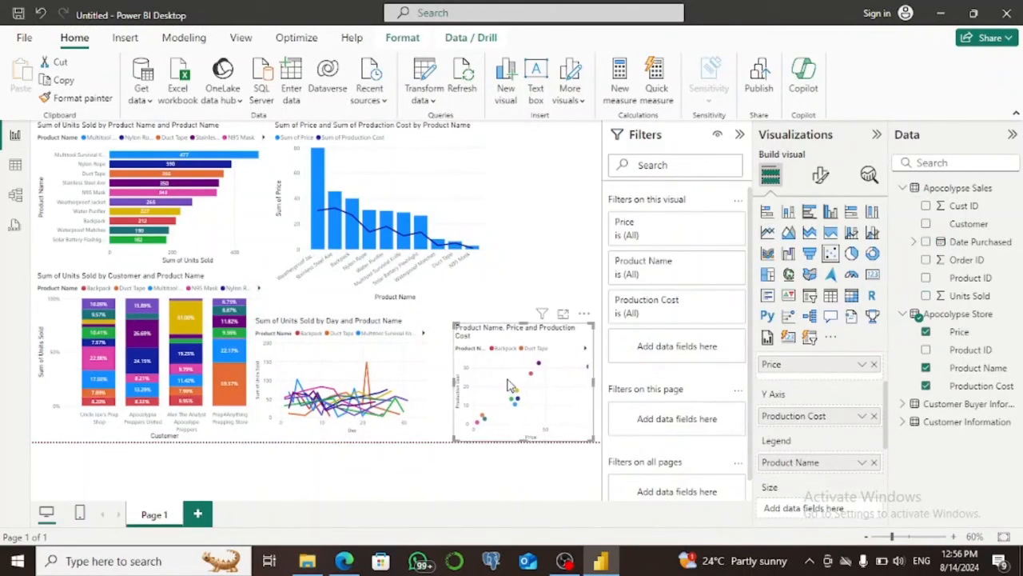
Try cross-highlighting Water Purifier from the combo chart, delete the stray Q&A visual, and clear the highlight.
{"action": "left_click", "coordinate": [387, 238]}
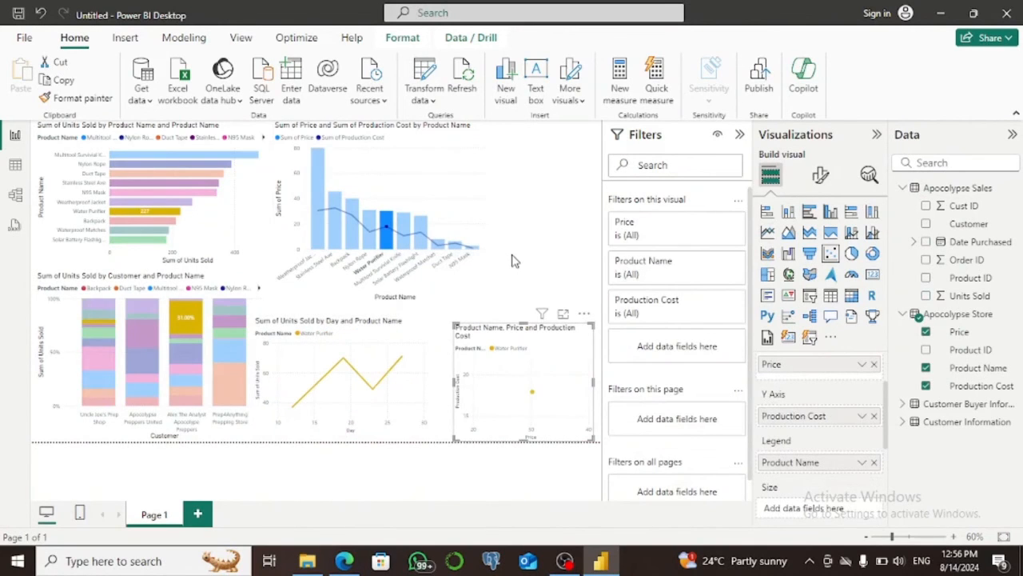
{"action": "double_click", "coordinate": [514, 260]}
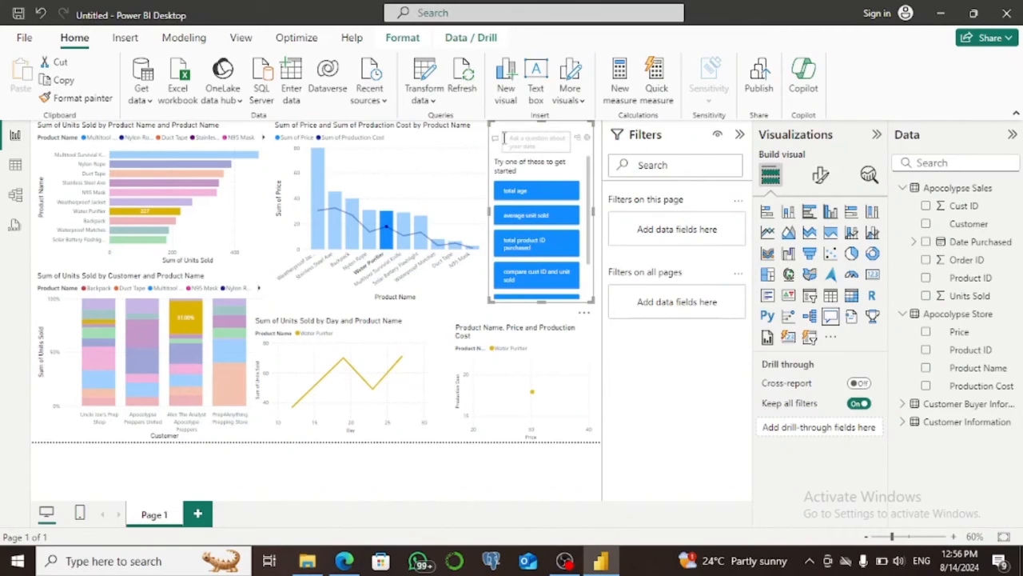
{"action": "key", "text": "Delete"}
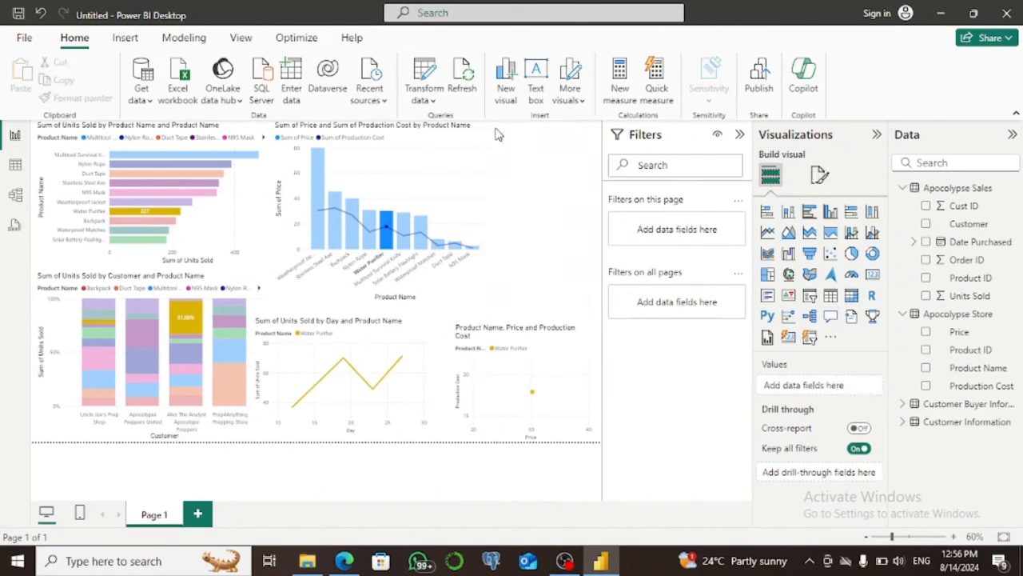
{"action": "left_click", "coordinate": [473, 194]}
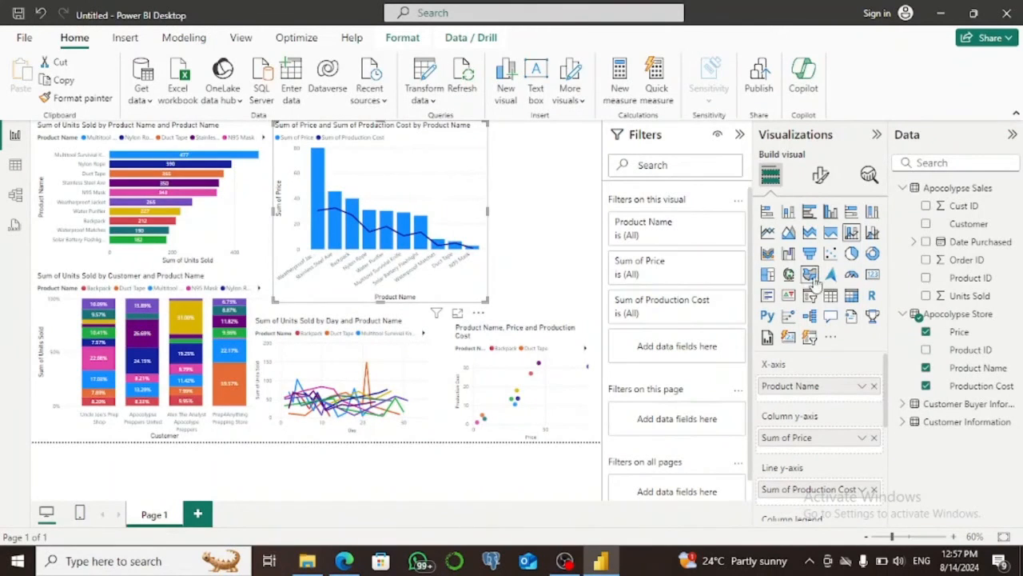
Add a card showing Total Purchased from the Customer Buyer Information table in the free space beside the combo chart.
{"action": "left_click", "coordinate": [526, 230]}
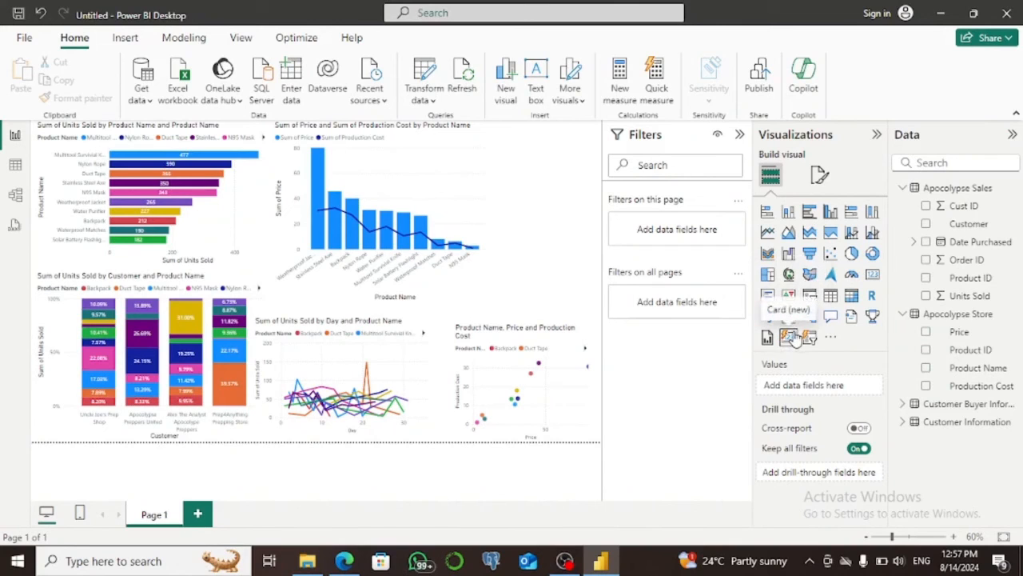
{"action": "left_click", "coordinate": [873, 275]}
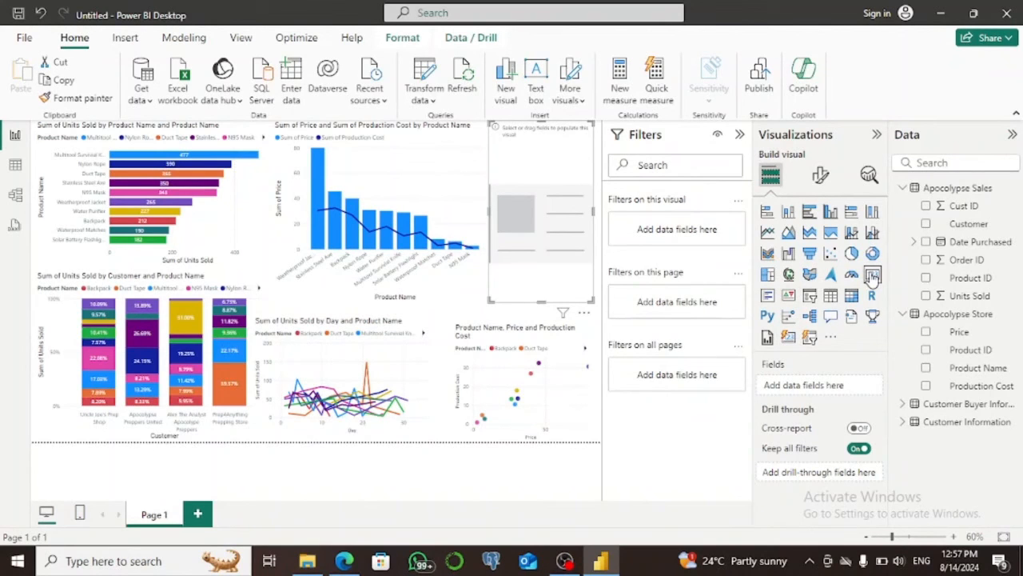
{"action": "left_click", "coordinate": [901, 405]}
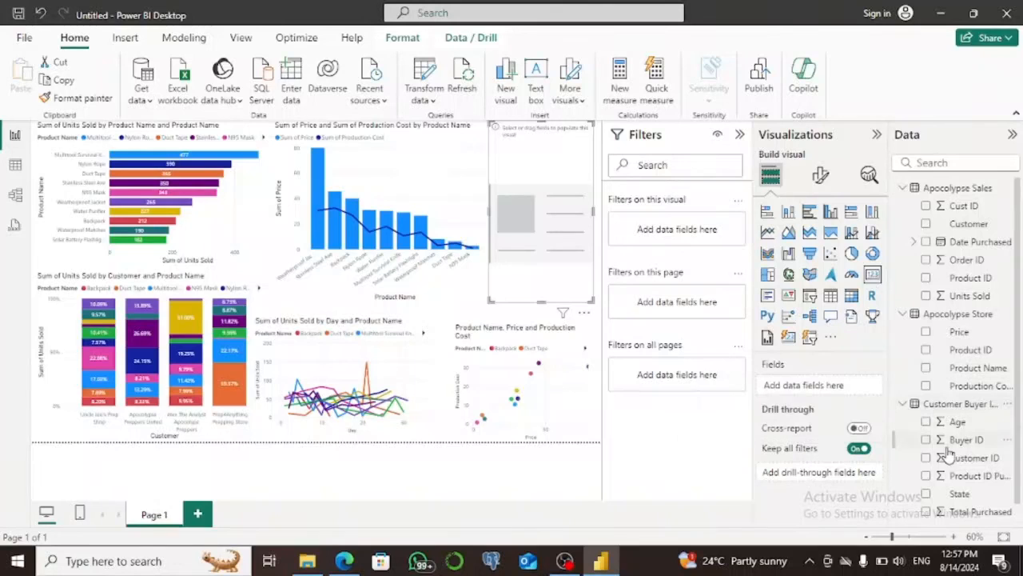
{"action": "scroll", "coordinate": [1018, 322], "scroll_direction": "down", "scroll_amount": 1}
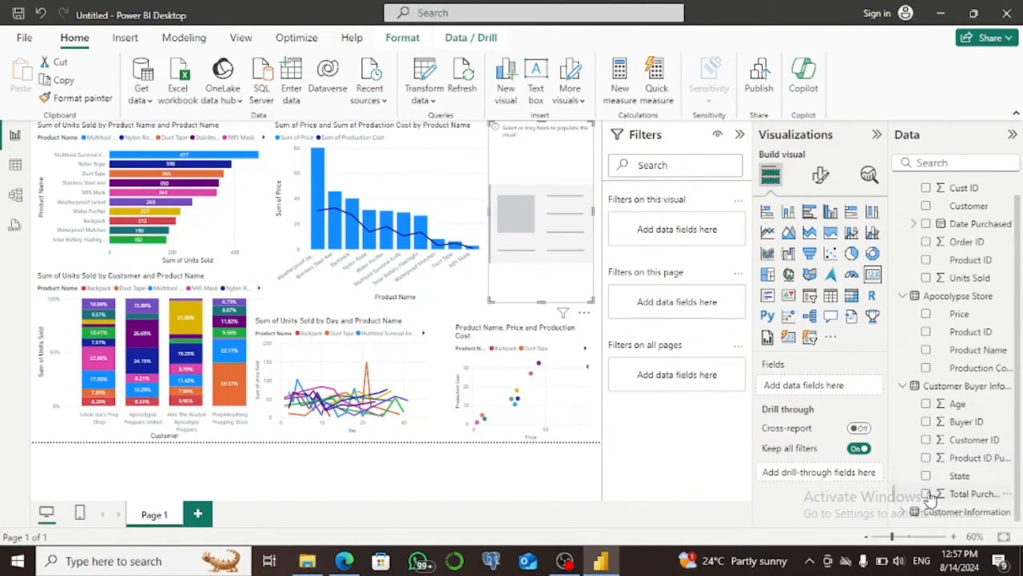
{"action": "left_click", "coordinate": [927, 494]}
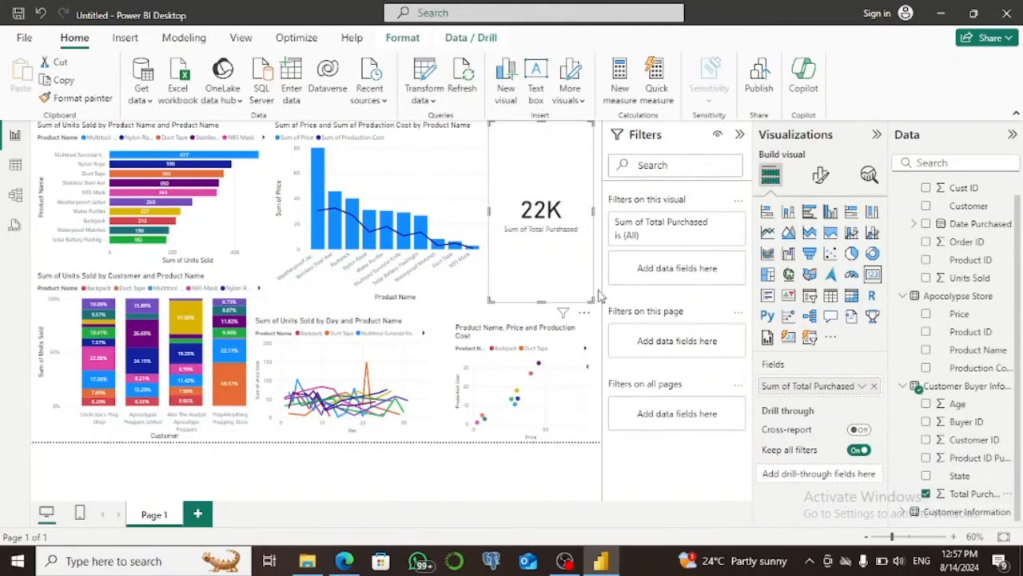
Shorten the Total Purchased card, convert it to the Card (new) visual, and widen it leftward over the combo chart.
{"action": "left_click_drag", "start_coordinate": [589, 298], "coordinate": [593, 242]}
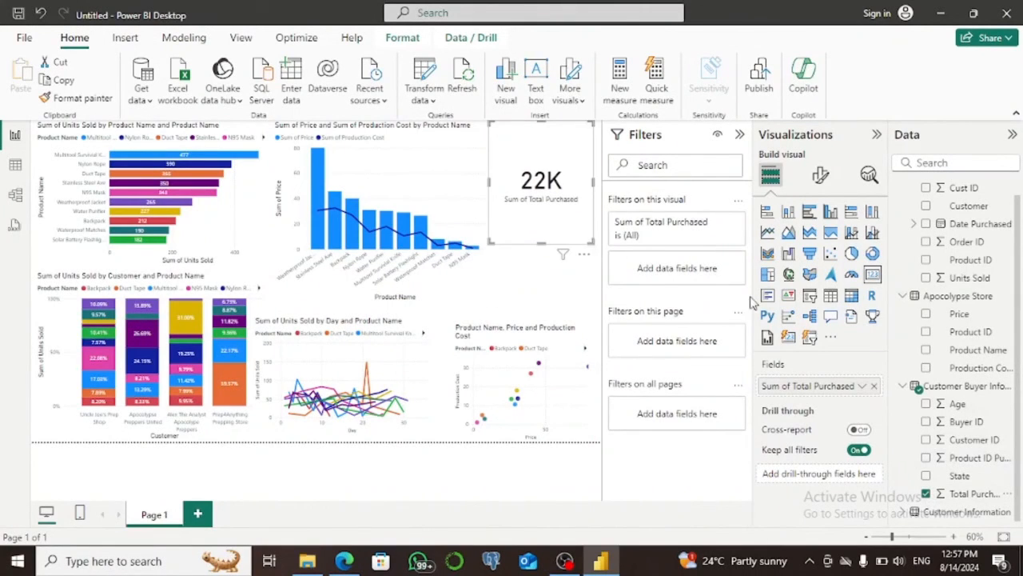
{"action": "left_click", "coordinate": [789, 339]}
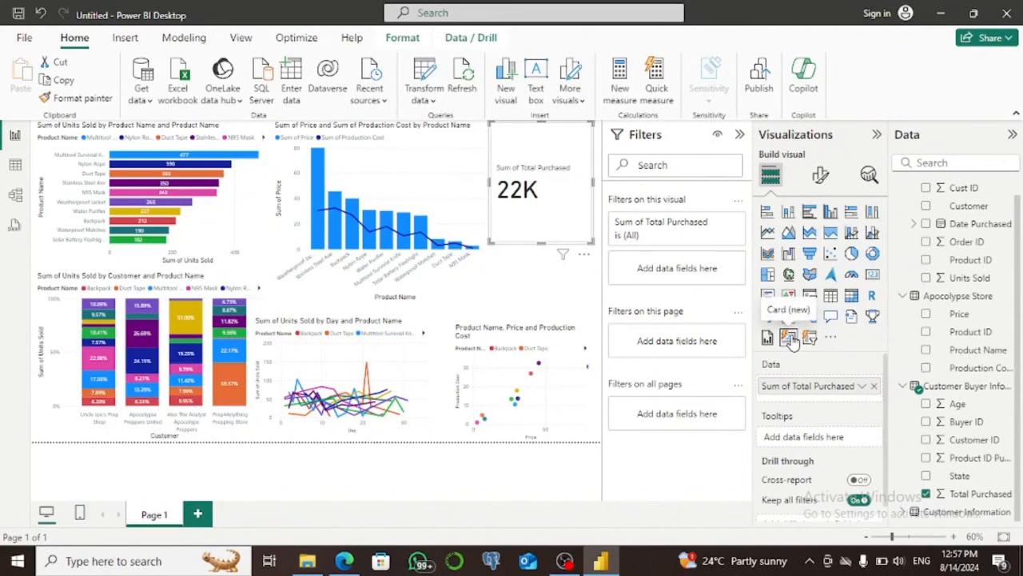
{"action": "left_click_drag", "start_coordinate": [494, 190], "coordinate": [390, 181]}
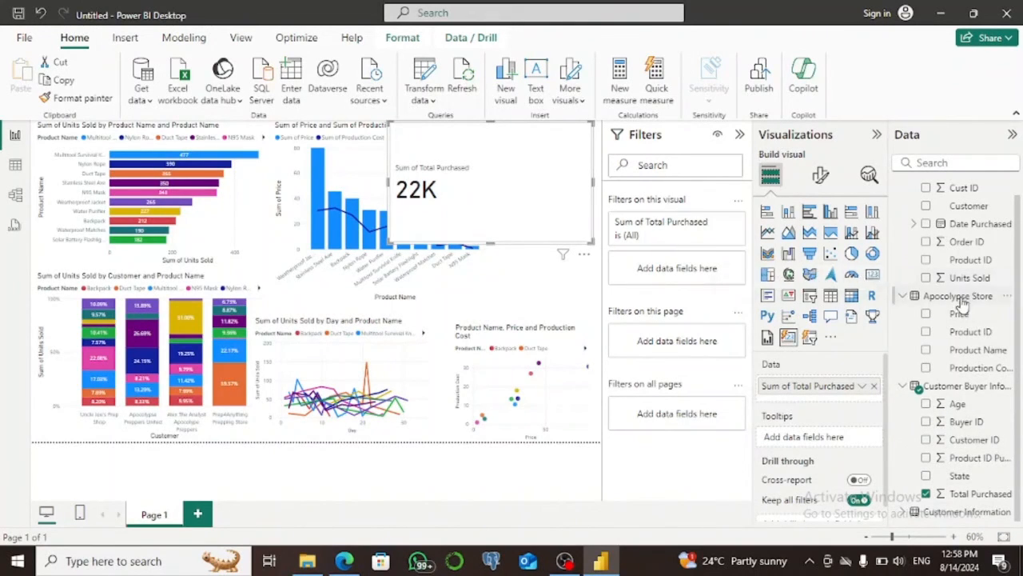
Try Price as a second value on a smaller card, remove it again, and toggle Total Purchased off and on.
{"action": "left_click", "coordinate": [926, 314]}
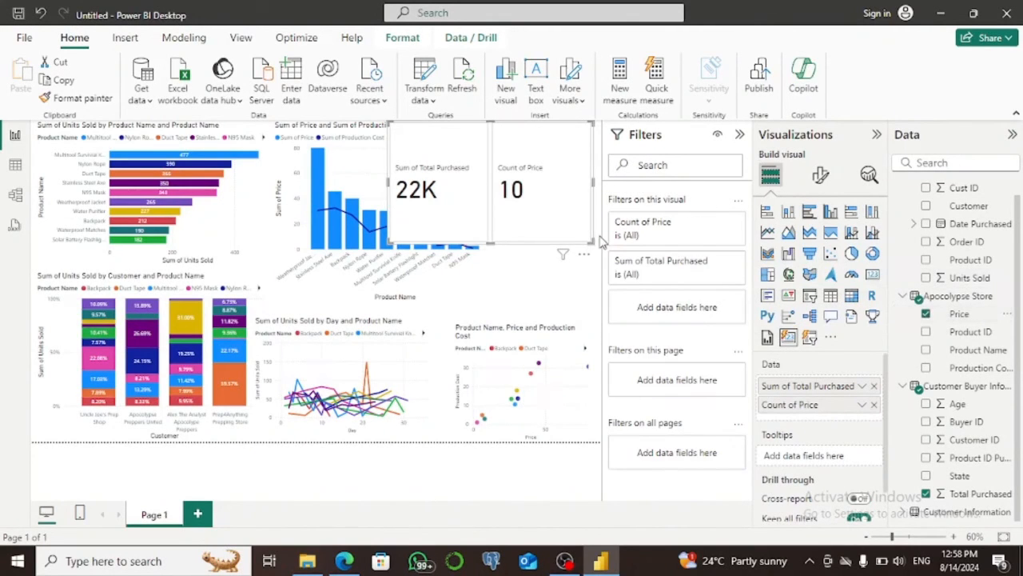
{"action": "left_click_drag", "start_coordinate": [588, 239], "coordinate": [579, 179]}
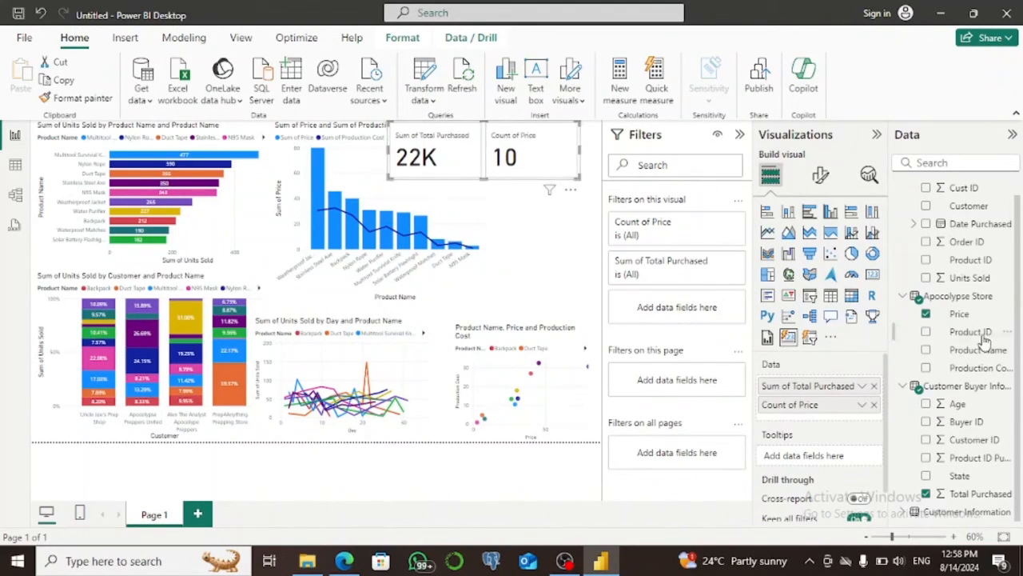
{"action": "left_click", "coordinate": [926, 314]}
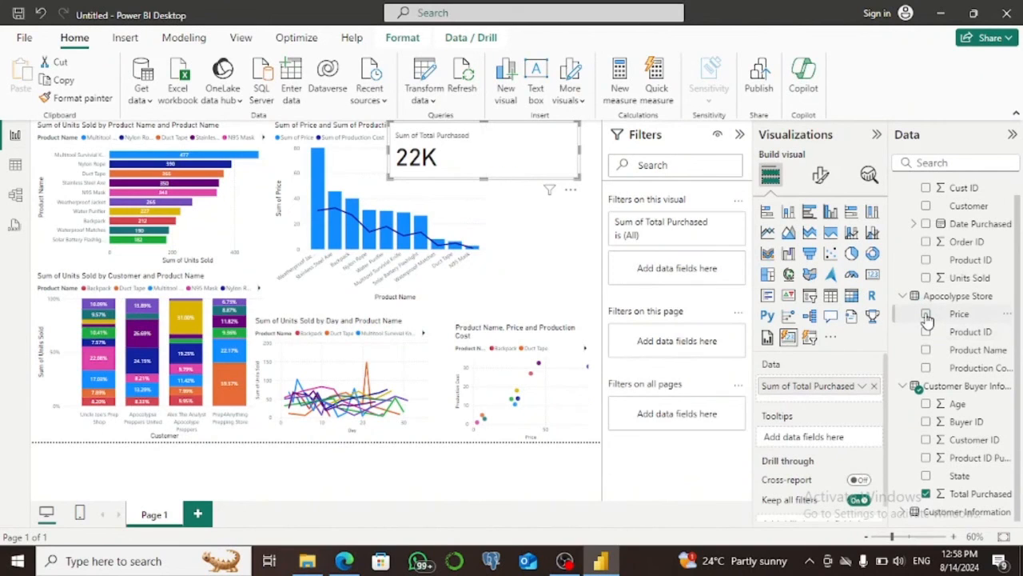
{"action": "left_click", "coordinate": [926, 494]}
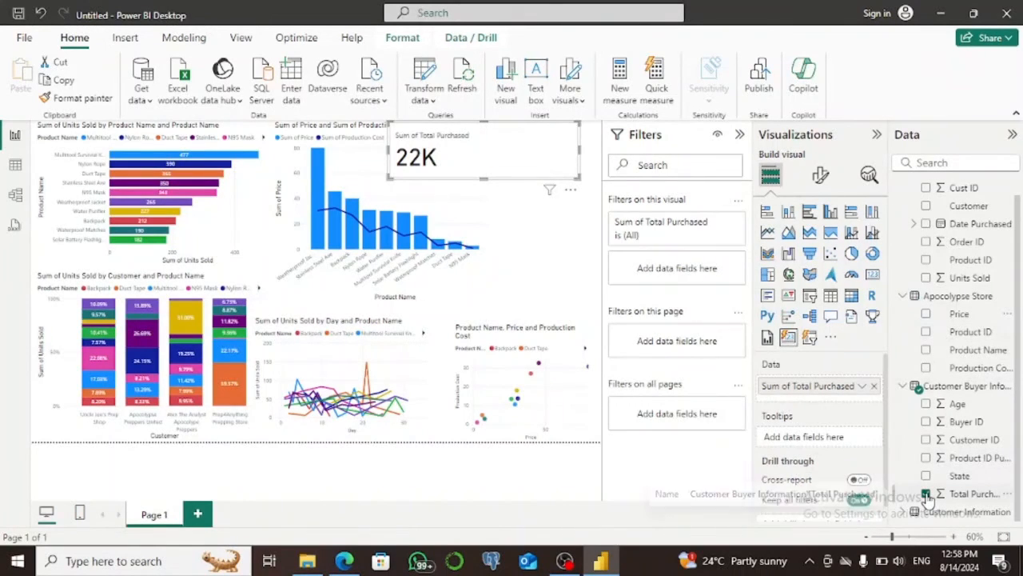
{"action": "left_click", "coordinate": [926, 494]}
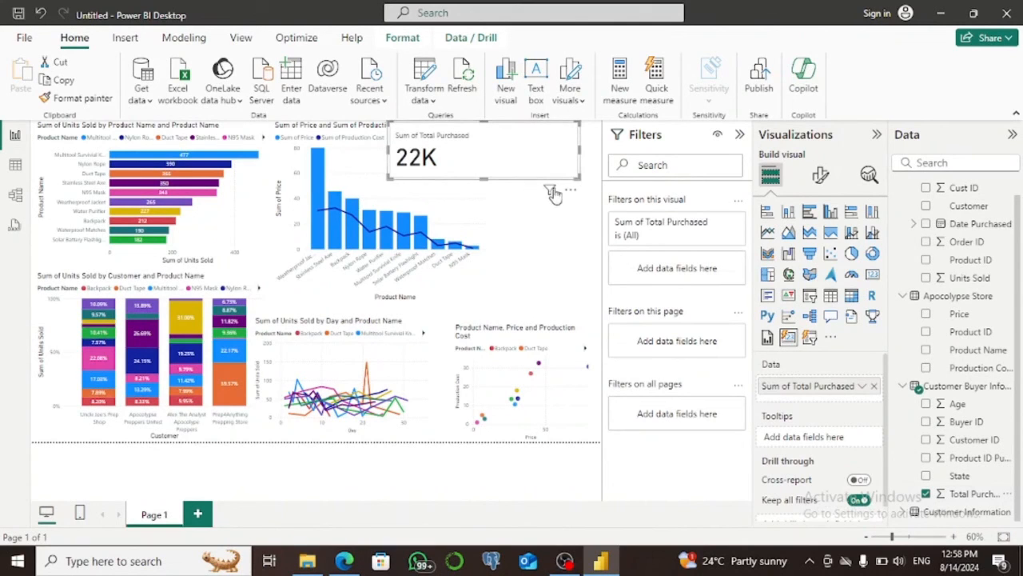
Narrow the Total Purchased card and place a copy of it directly to the right of the original.
{"action": "left_click_drag", "start_coordinate": [575, 179], "coordinate": [480, 184]}
{"action": "key", "text": "ctrl+c"}
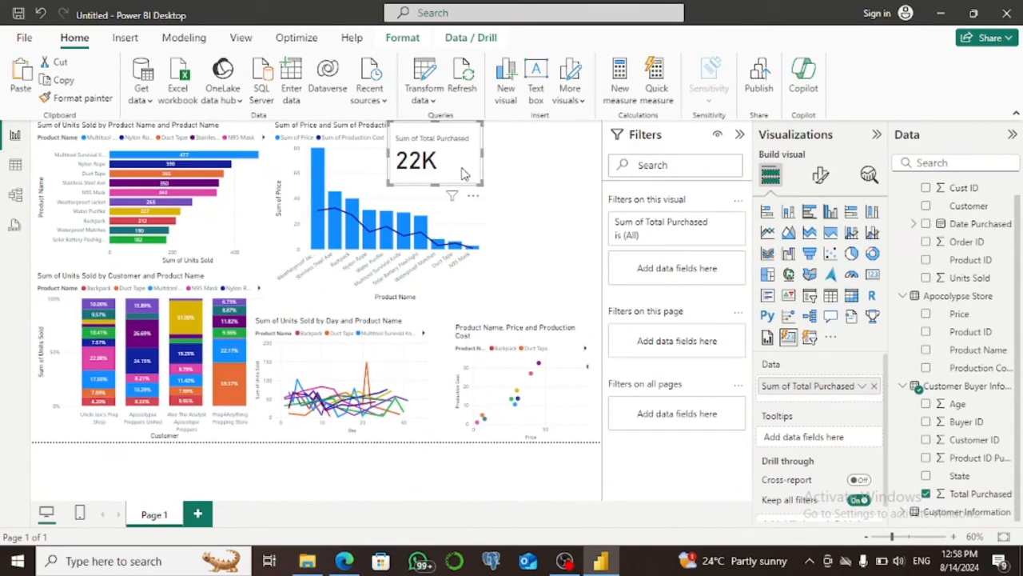
{"action": "key", "text": "ctrl+v"}
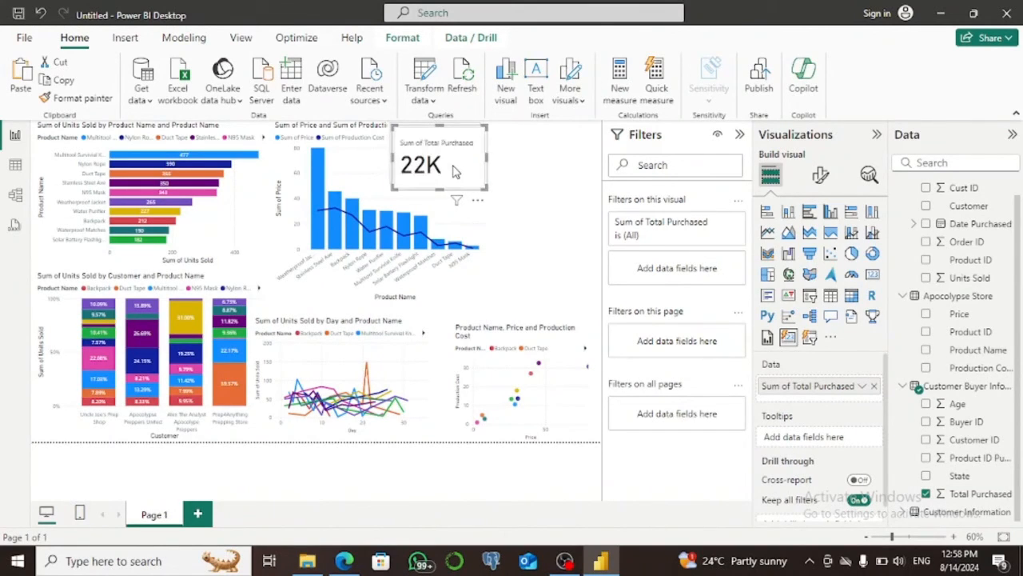
{"action": "left_click_drag", "start_coordinate": [452, 169], "coordinate": [543, 165]}
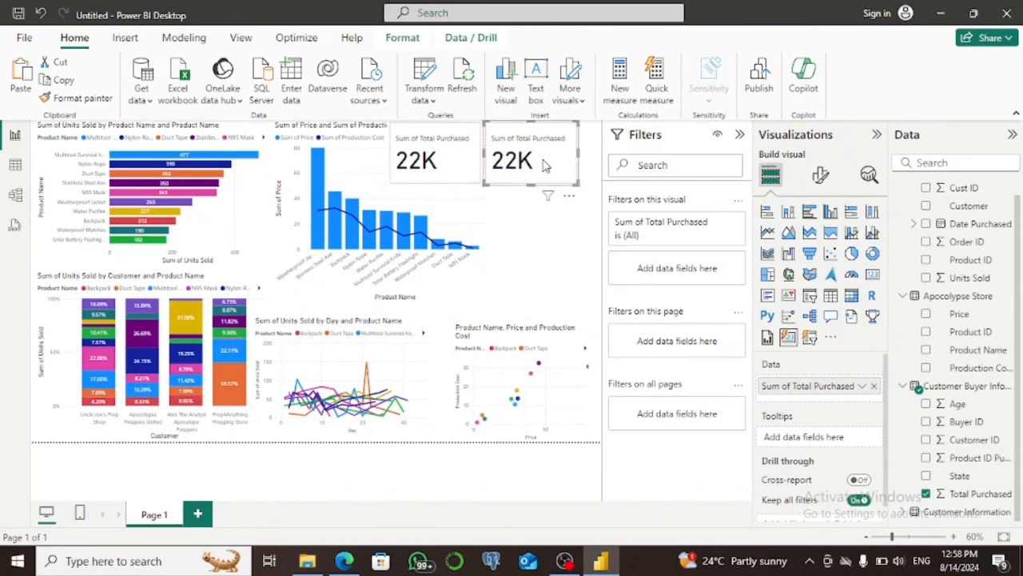
Add a third copy of the card below the other two and shorten the two cards along the page's upper edge.
{"action": "left_click", "coordinate": [472, 158]}
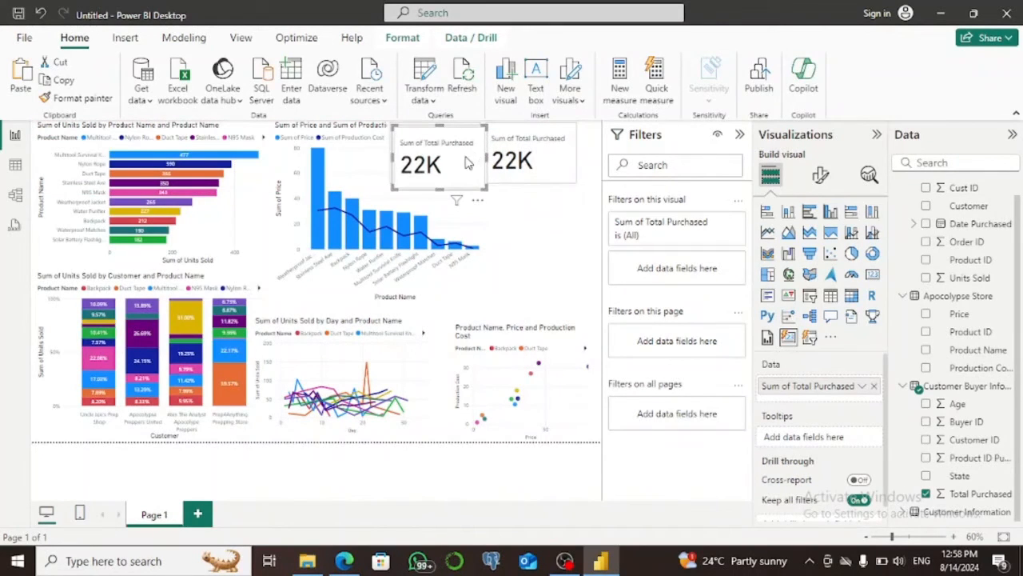
{"action": "key", "text": "ctrl+v"}
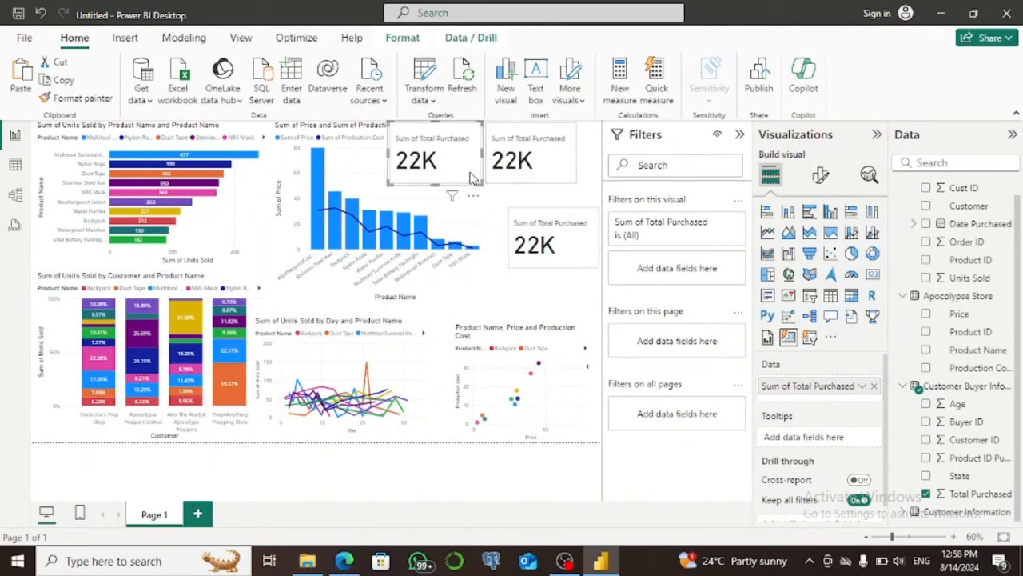
{"action": "mouse_move", "coordinate": [481, 190]}
{"action": "left_mouse_down"}
{"action": "mouse_move", "coordinate": [467, 174]}
{"action": "mouse_move", "coordinate": [478, 171]}
{"action": "left_mouse_up"}
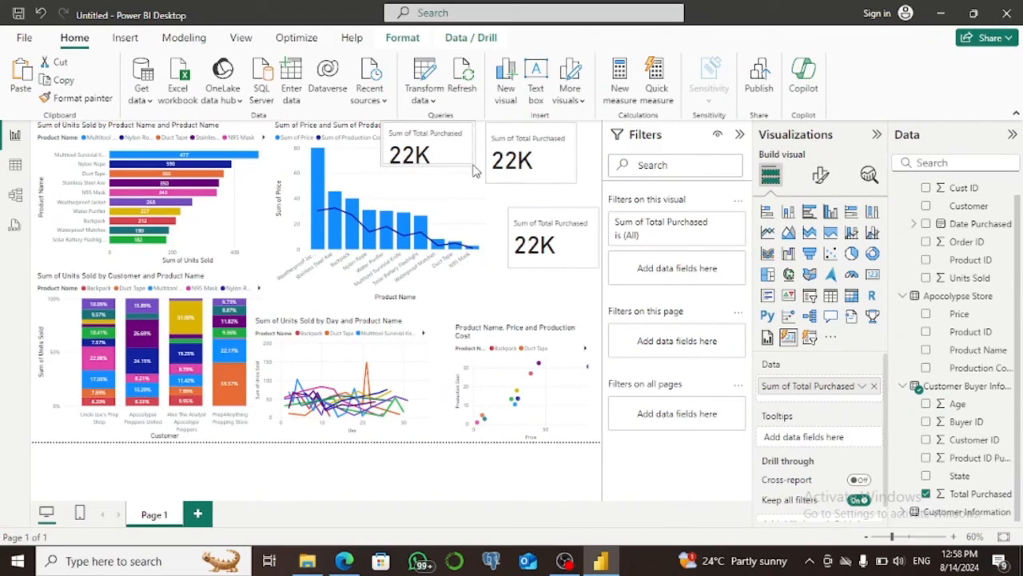
{"action": "left_click", "coordinate": [571, 183]}
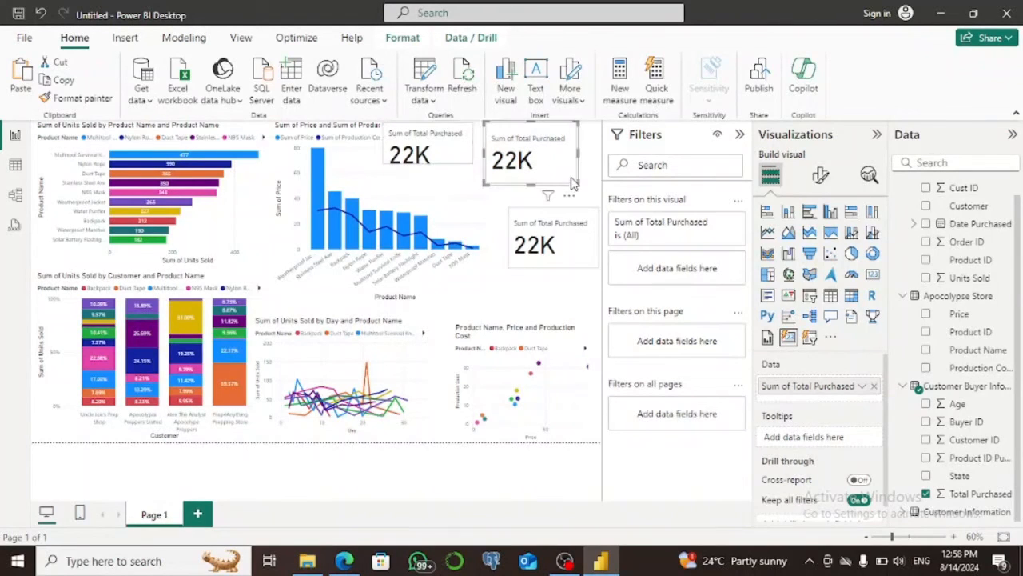
{"action": "mouse_move", "coordinate": [574, 181]}
{"action": "left_mouse_down"}
{"action": "mouse_move", "coordinate": [558, 170]}
{"action": "mouse_move", "coordinate": [581, 178]}
{"action": "mouse_move", "coordinate": [579, 164]}
{"action": "left_mouse_up"}
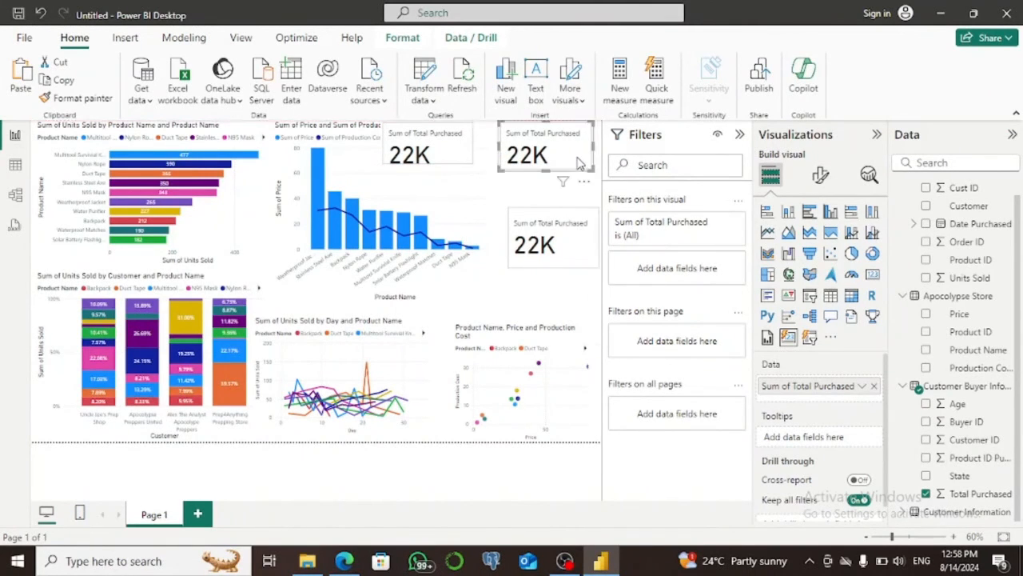
Widen the original Total Purchased card up to its neighbour and delete the third copy below.
{"action": "left_click", "coordinate": [459, 153]}
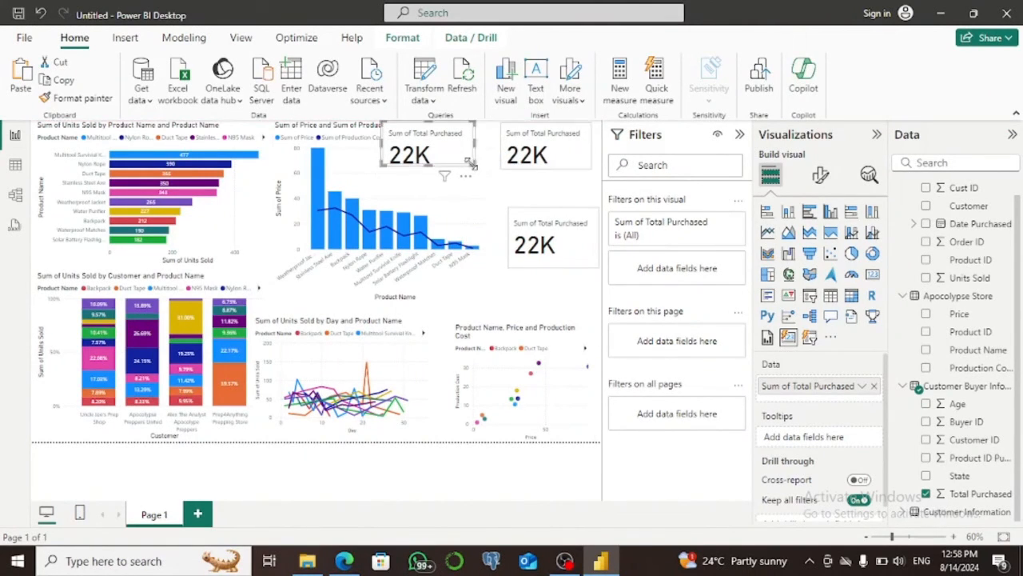
{"action": "left_click_drag", "start_coordinate": [477, 165], "coordinate": [497, 170]}
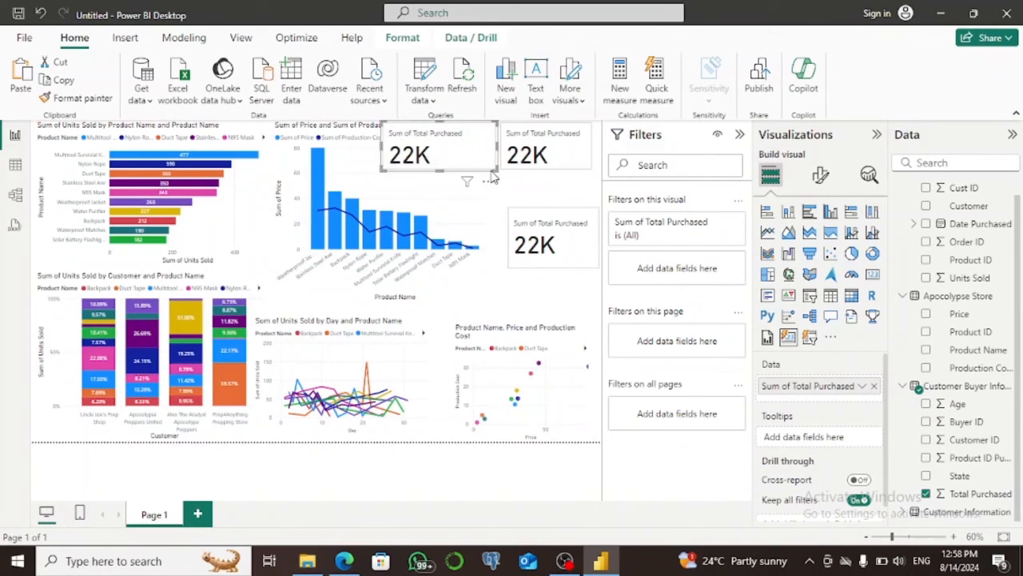
{"action": "left_click", "coordinate": [560, 223]}
{"action": "key", "text": "Delete"}
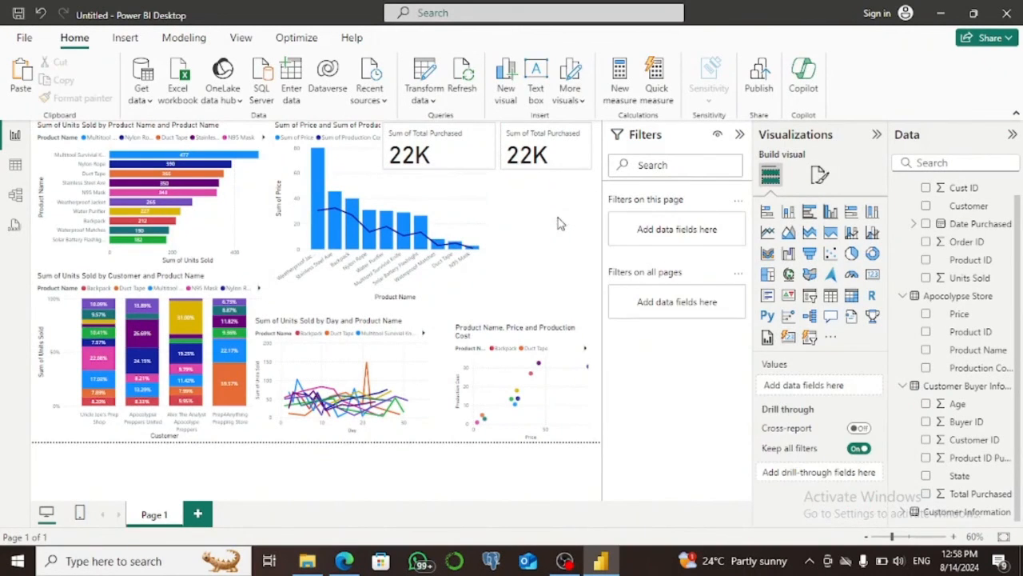
Narrow the original card and stack it beneath the other Total Purchased card, clear of the combo chart.
{"action": "left_click", "coordinate": [560, 162]}
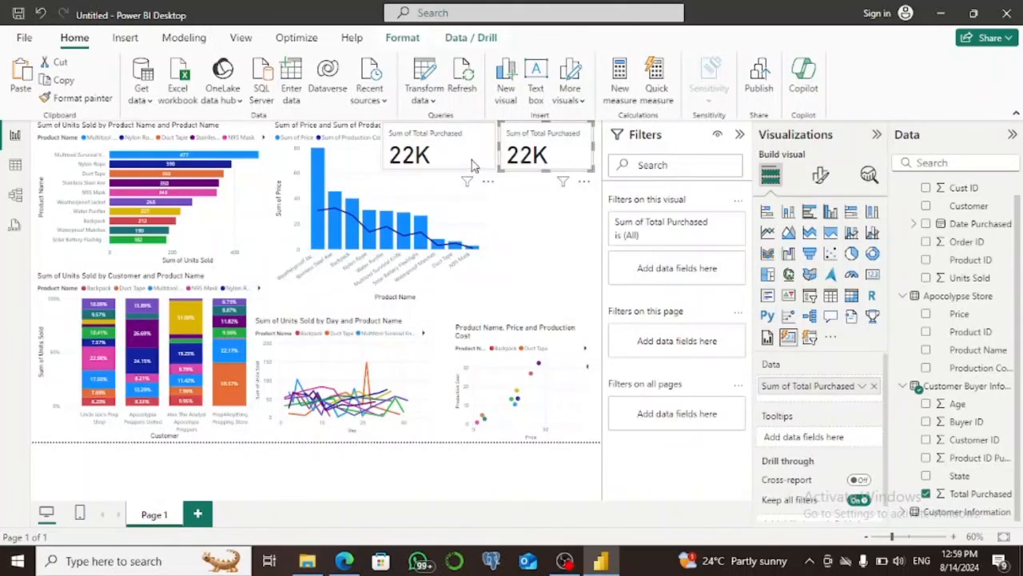
{"action": "left_click_drag", "start_coordinate": [475, 165], "coordinate": [575, 211]}
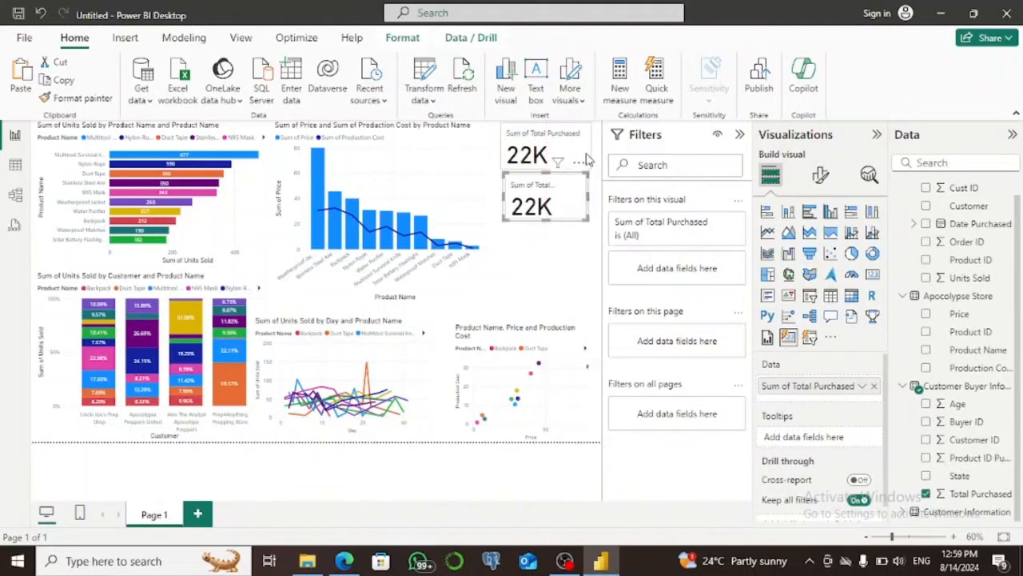
{"action": "left_click", "coordinate": [584, 252]}
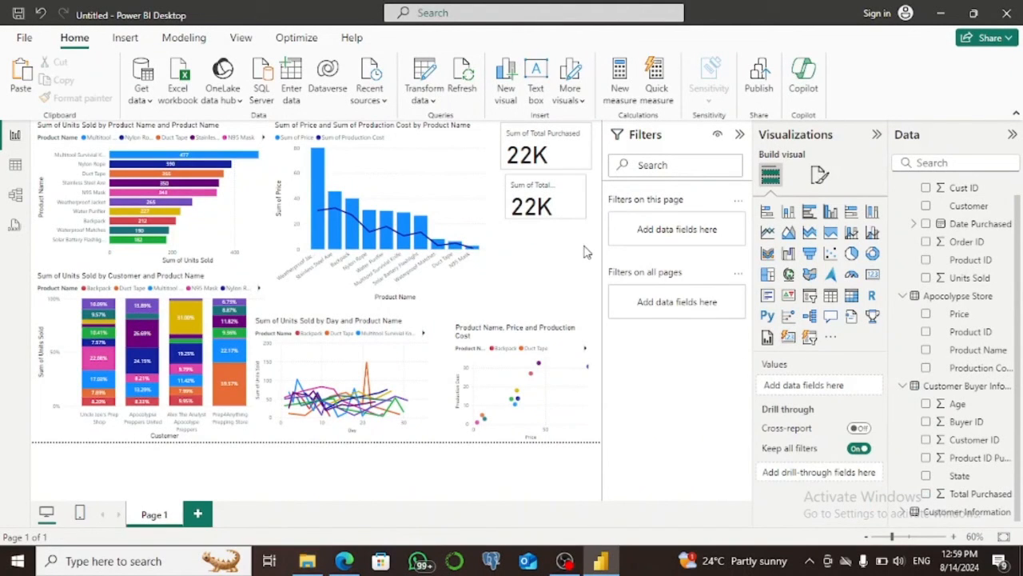
Change the font of the upper card's callout value to Arial Black.
{"action": "left_click", "coordinate": [535, 156]}
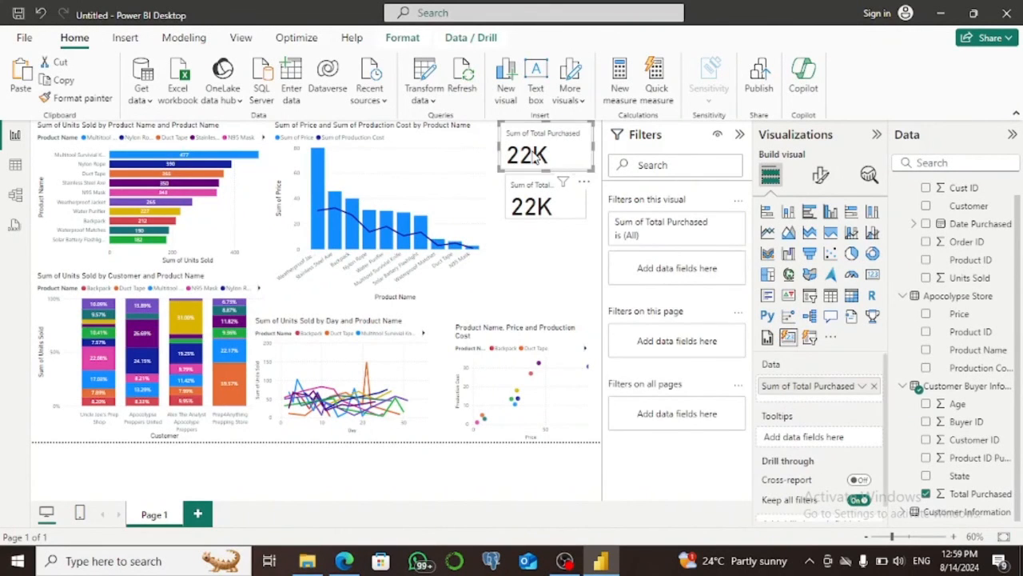
{"action": "left_click", "coordinate": [820, 180]}
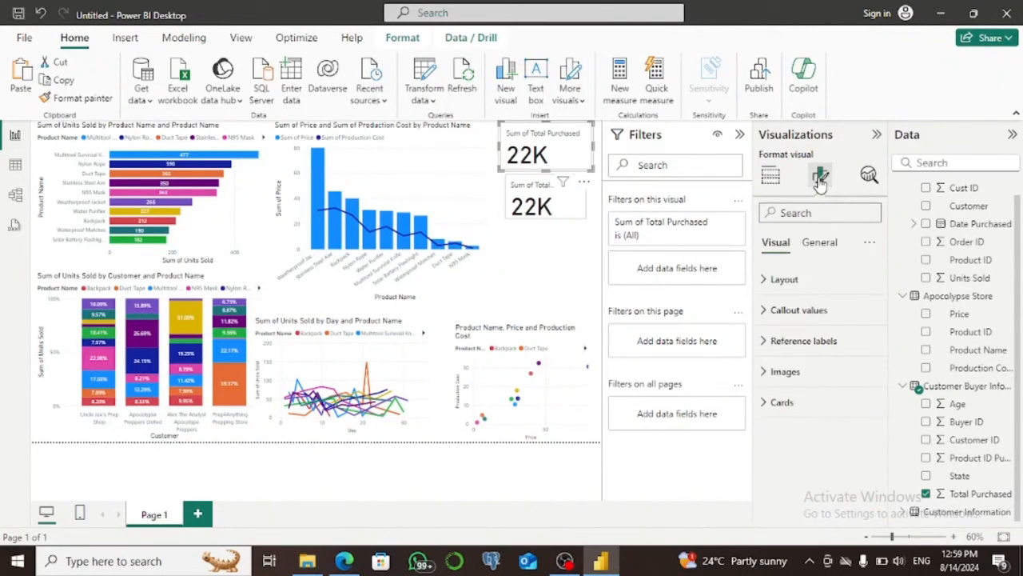
{"action": "left_click", "coordinate": [766, 281]}
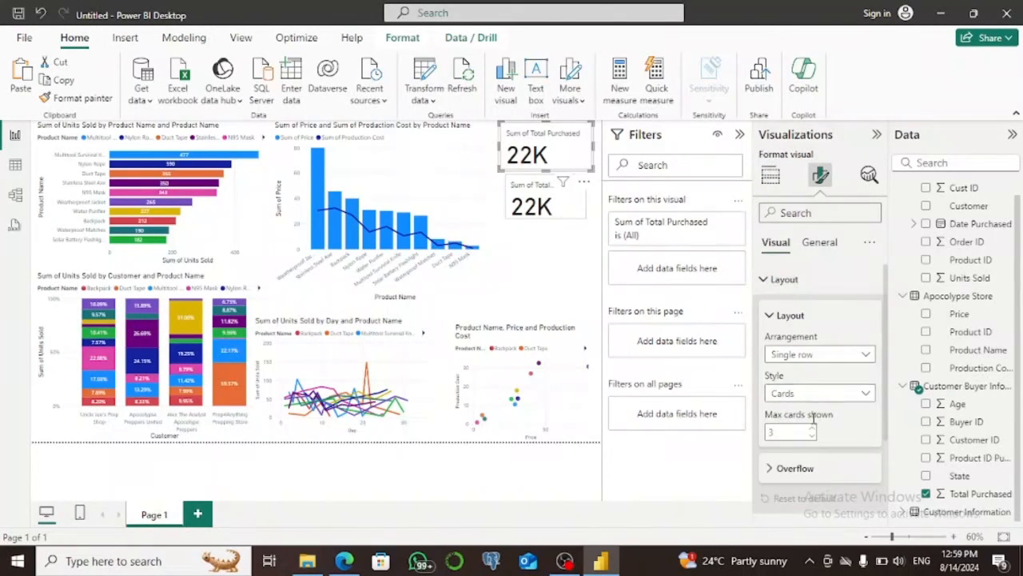
{"action": "left_click", "coordinate": [769, 284]}
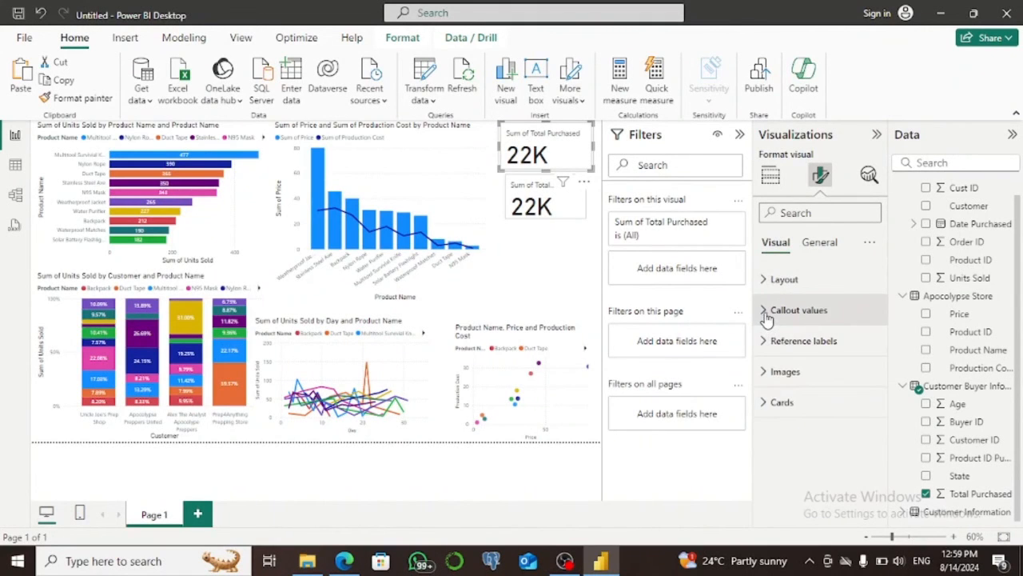
{"action": "left_click", "coordinate": [766, 313]}
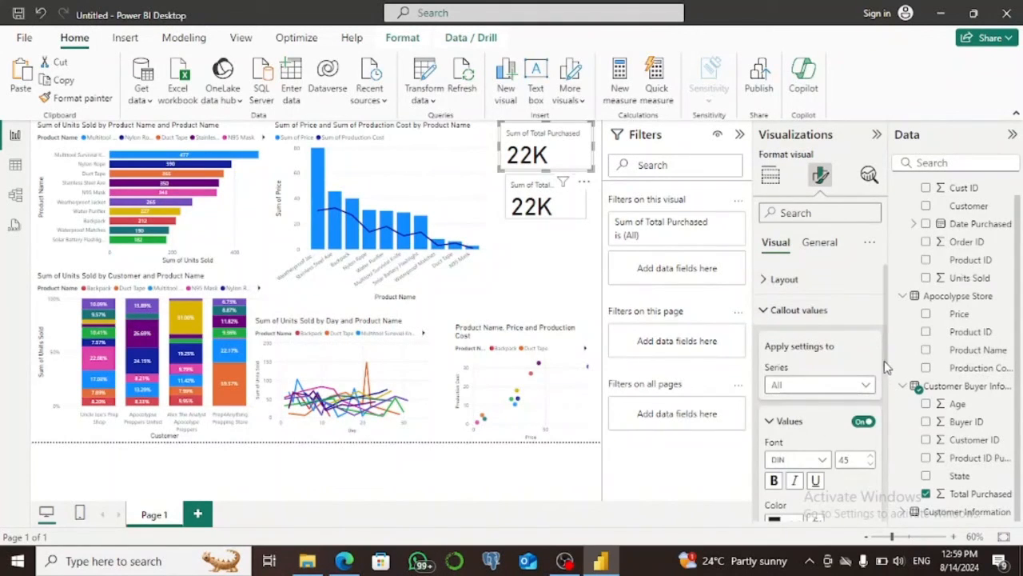
{"action": "scroll", "coordinate": [886, 366], "scroll_direction": "down", "scroll_amount": 3}
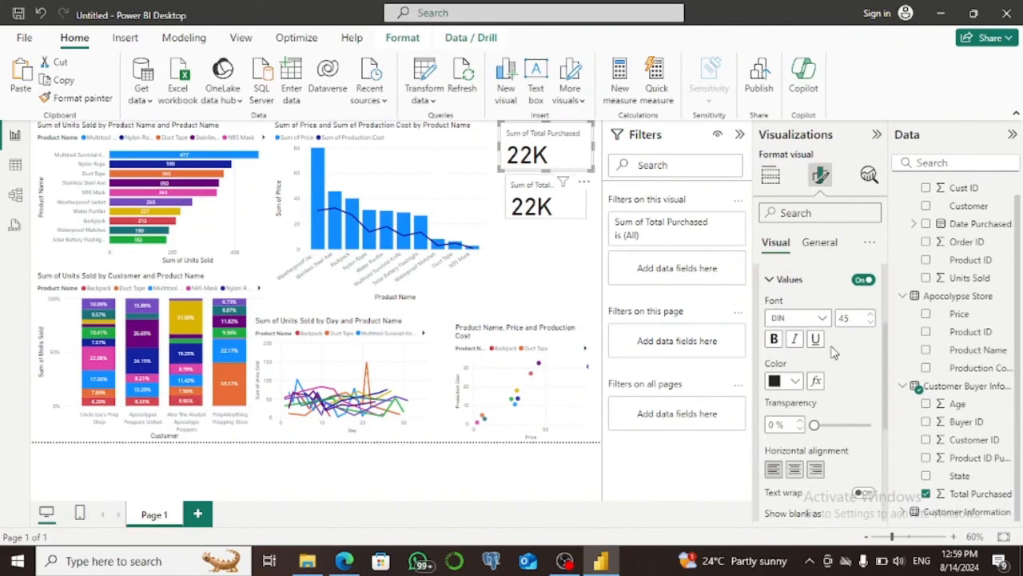
{"action": "left_click", "coordinate": [822, 318]}
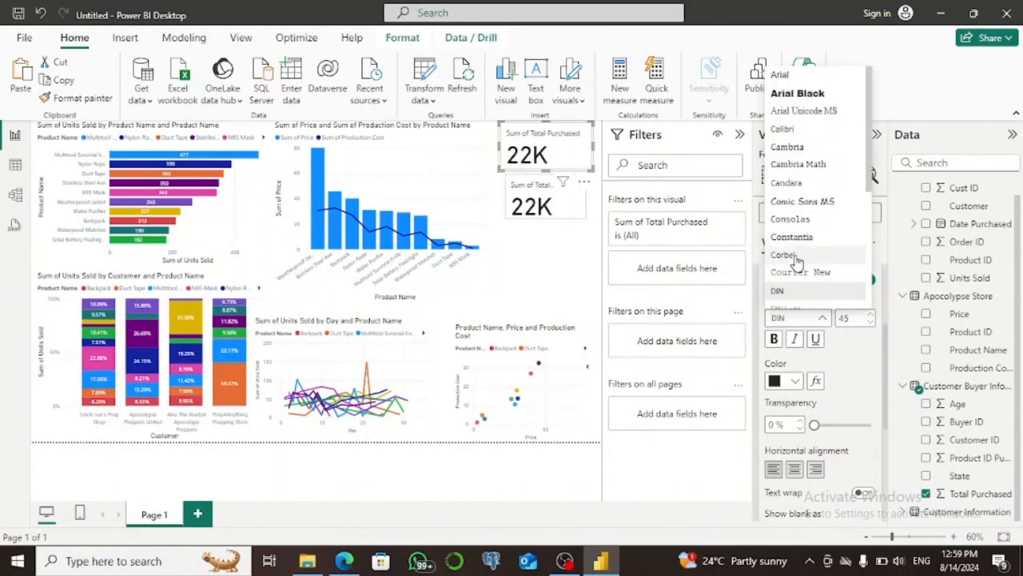
{"action": "left_click", "coordinate": [797, 94]}
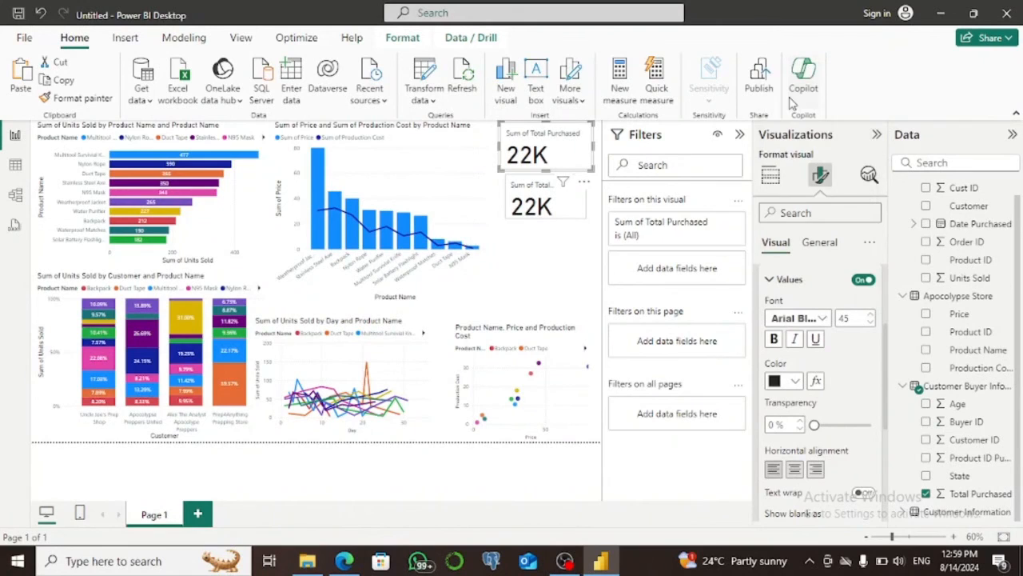
Set the upper card's callout value to font size 30 and center it horizontally.
{"action": "double_click", "coordinate": [843, 318]}
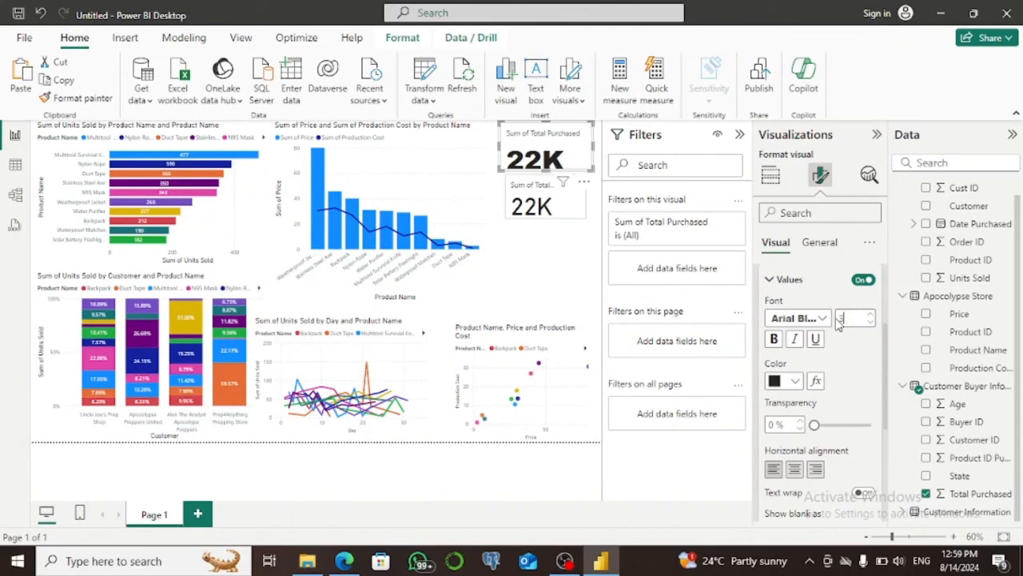
{"action": "type", "text": "30"}
{"action": "key", "text": "Return"}
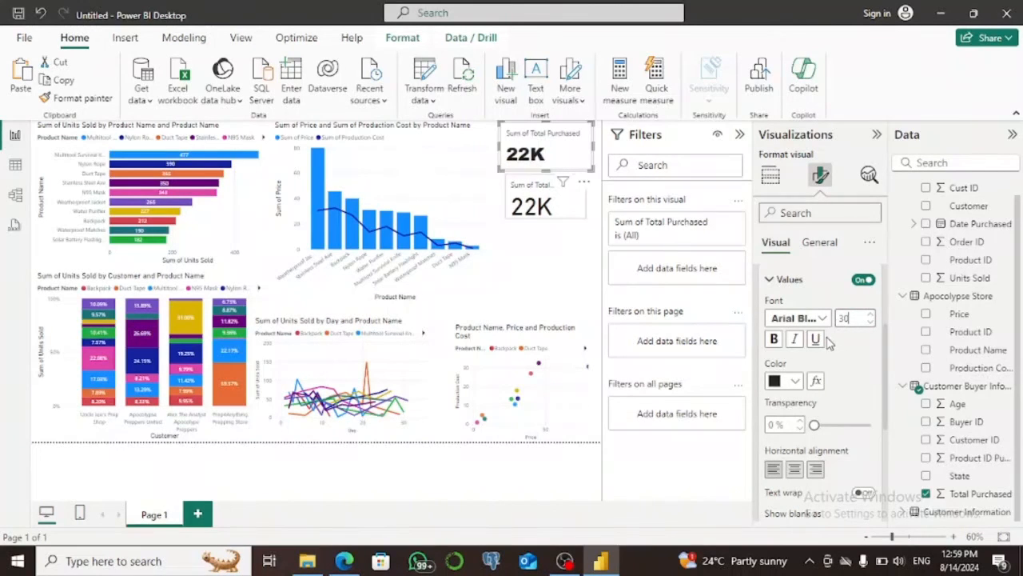
{"action": "left_click", "coordinate": [795, 473]}
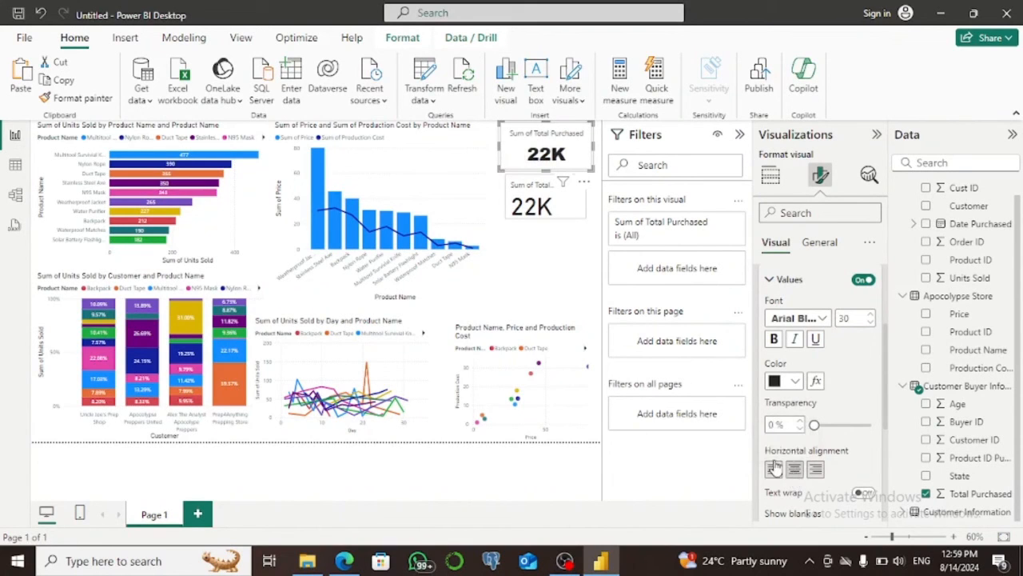
Format the lower card's callout value as Arial Black size 40, trying 22% transparency before restoring 0%.
{"action": "left_click", "coordinate": [557, 214]}
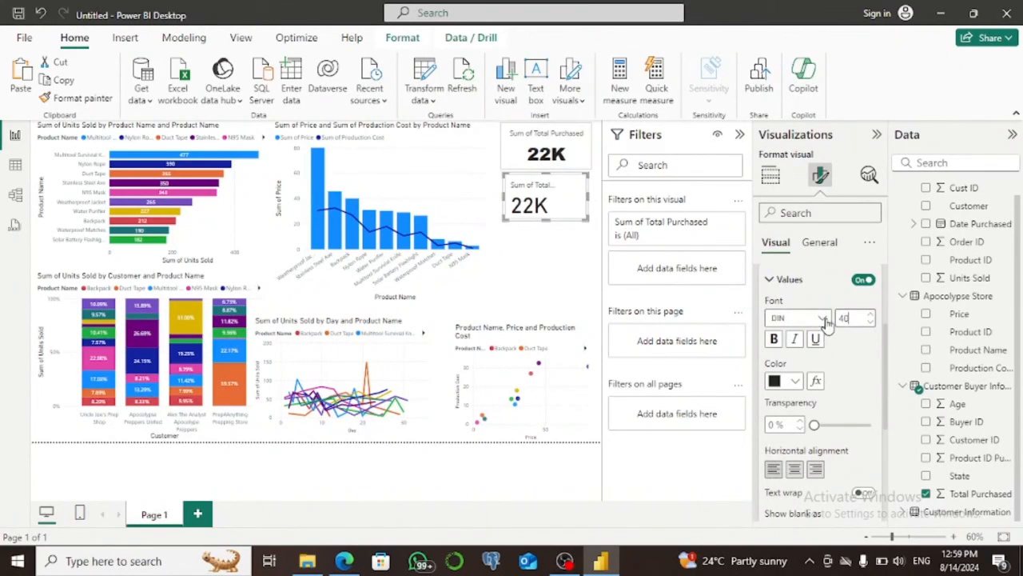
{"action": "left_click", "coordinate": [823, 318]}
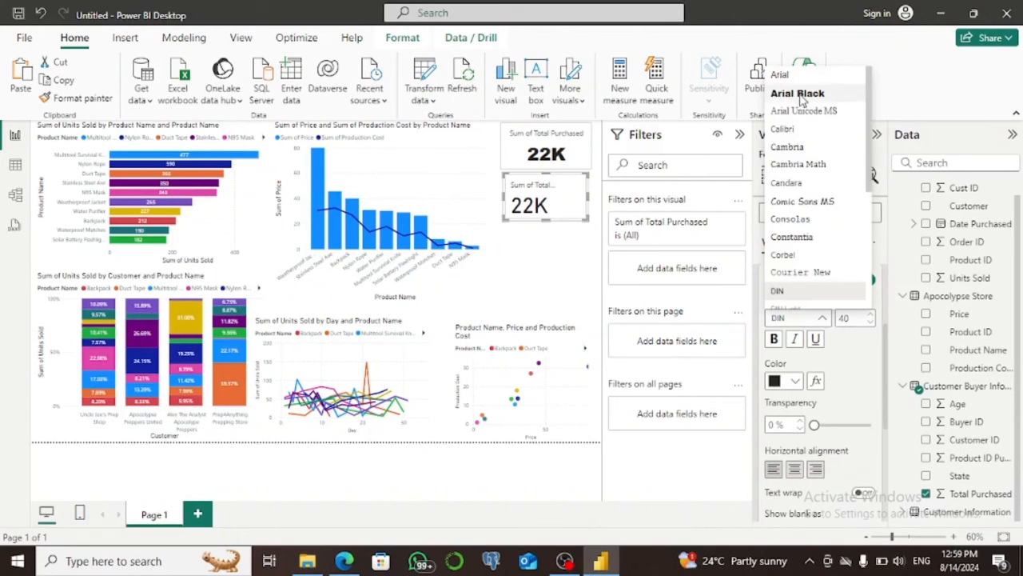
{"action": "left_click", "coordinate": [802, 98]}
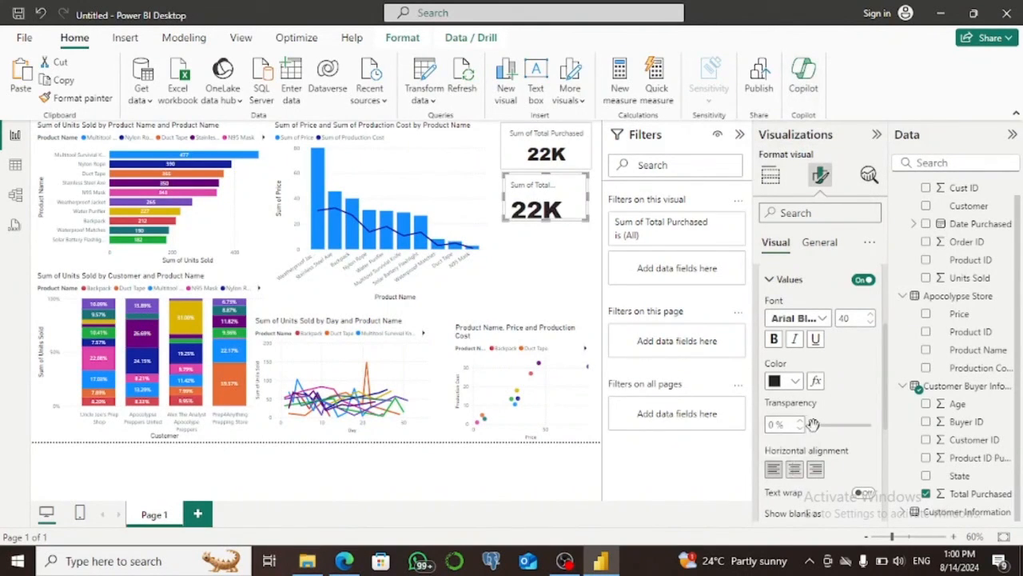
{"action": "left_click_drag", "start_coordinate": [813, 424], "coordinate": [825, 425]}
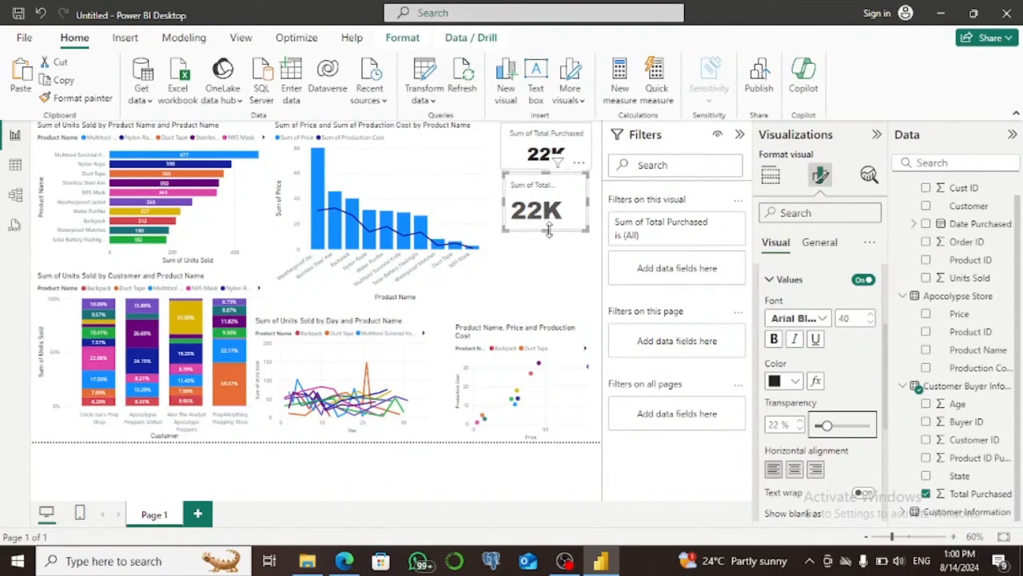
{"action": "mouse_move", "coordinate": [825, 425]}
{"action": "left_mouse_down"}
{"action": "mouse_move", "coordinate": [869, 425]}
{"action": "mouse_move", "coordinate": [810, 425]}
{"action": "left_mouse_up"}
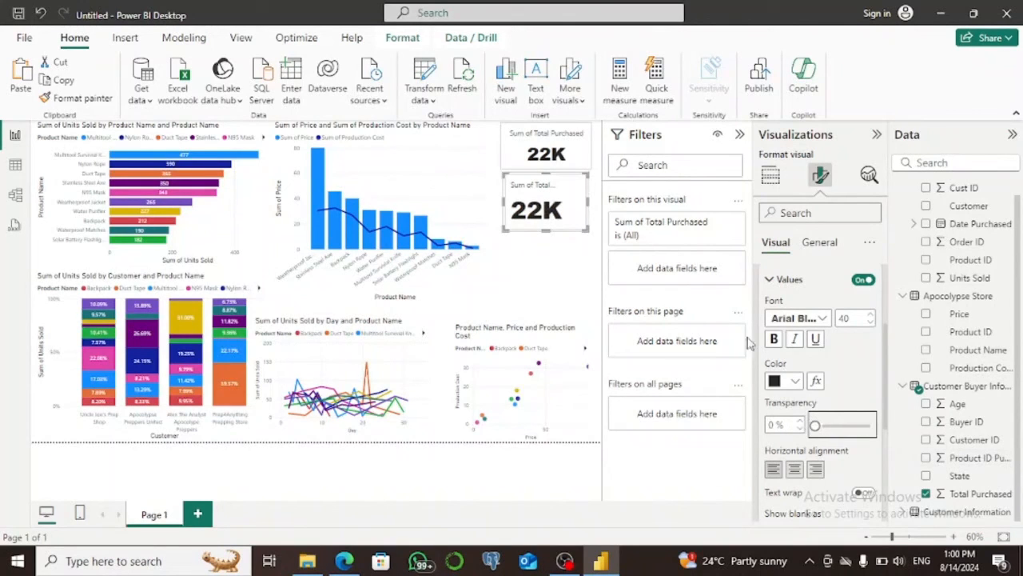
Make the lower card's label bold and widen that card slightly to the right.
{"action": "left_click", "coordinate": [772, 276]}
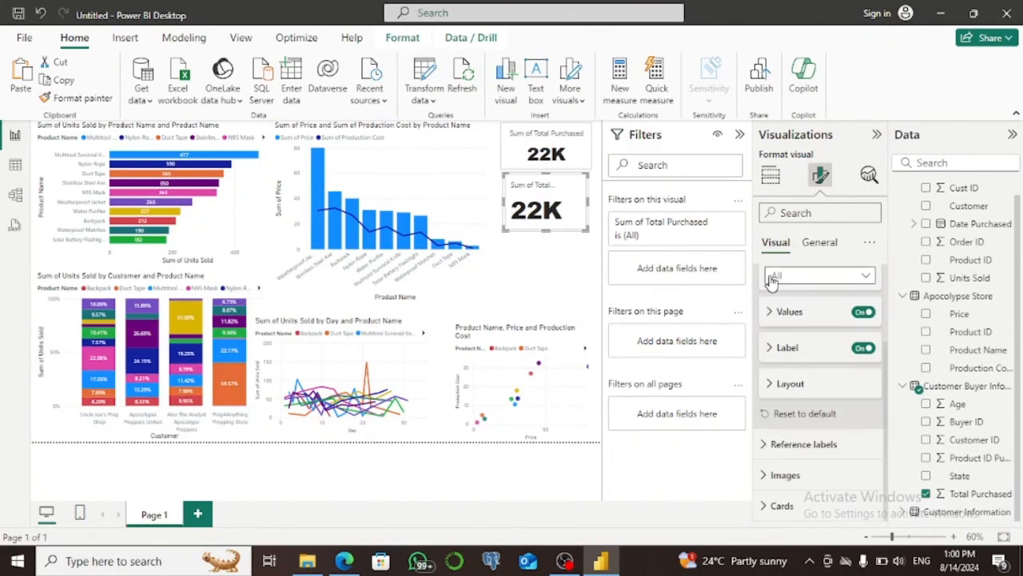
{"action": "left_click", "coordinate": [772, 347]}
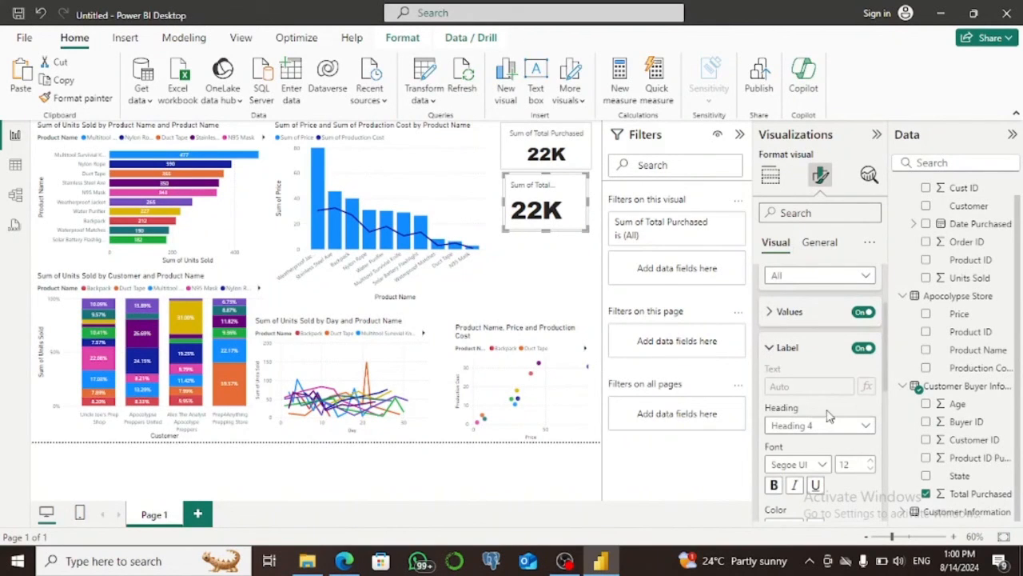
{"action": "scroll", "coordinate": [885, 392], "scroll_direction": "down", "scroll_amount": 3}
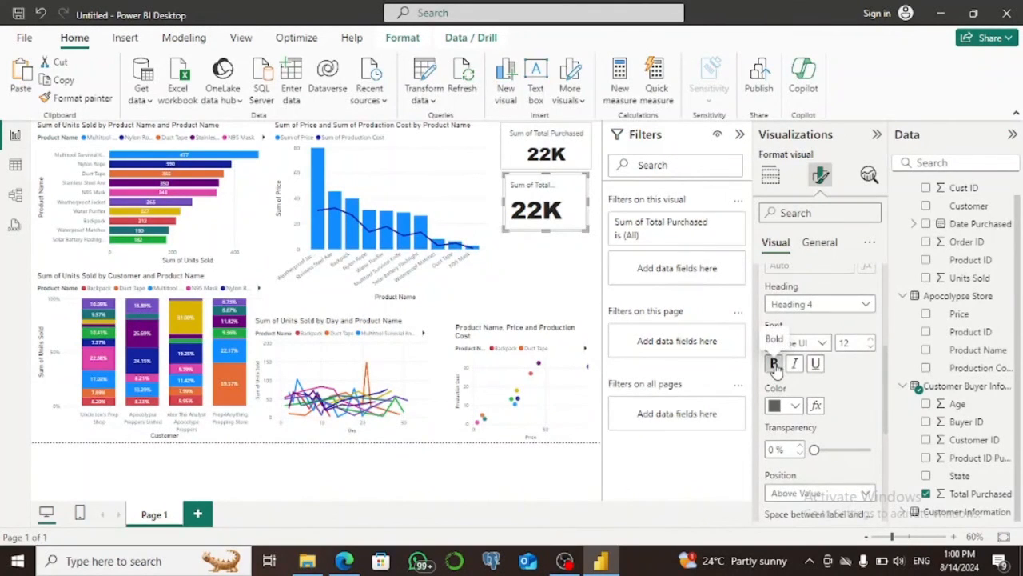
{"action": "left_click", "coordinate": [775, 364]}
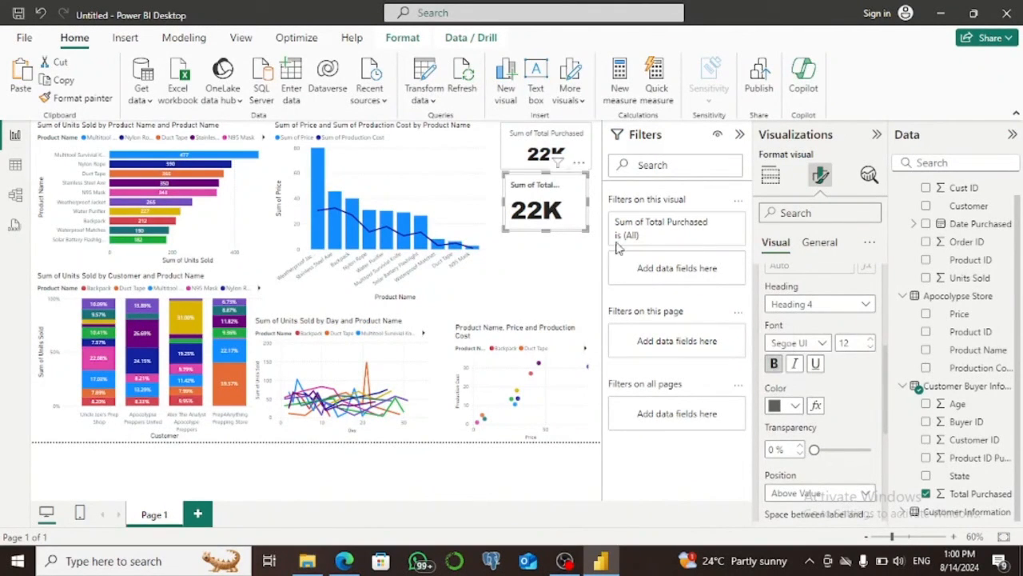
{"action": "left_click", "coordinate": [594, 206]}
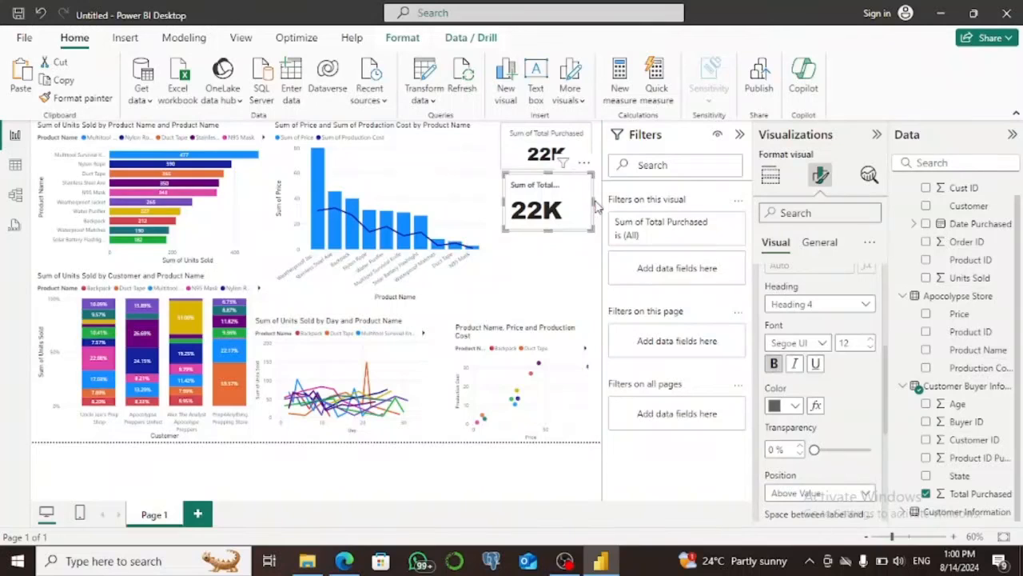
Set the lower card's label color to black.
{"action": "left_click", "coordinate": [796, 407]}
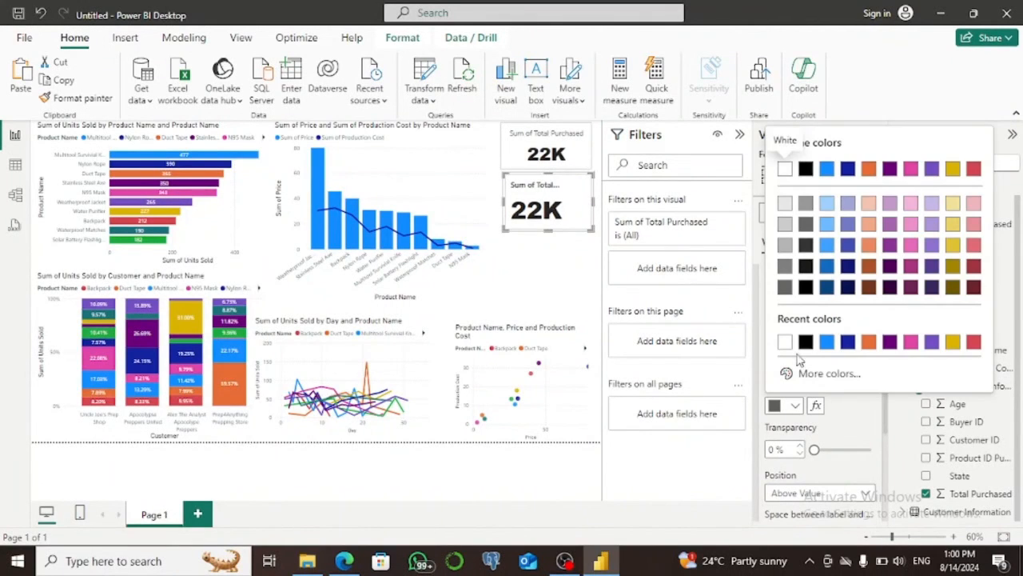
{"action": "left_click", "coordinate": [805, 342]}
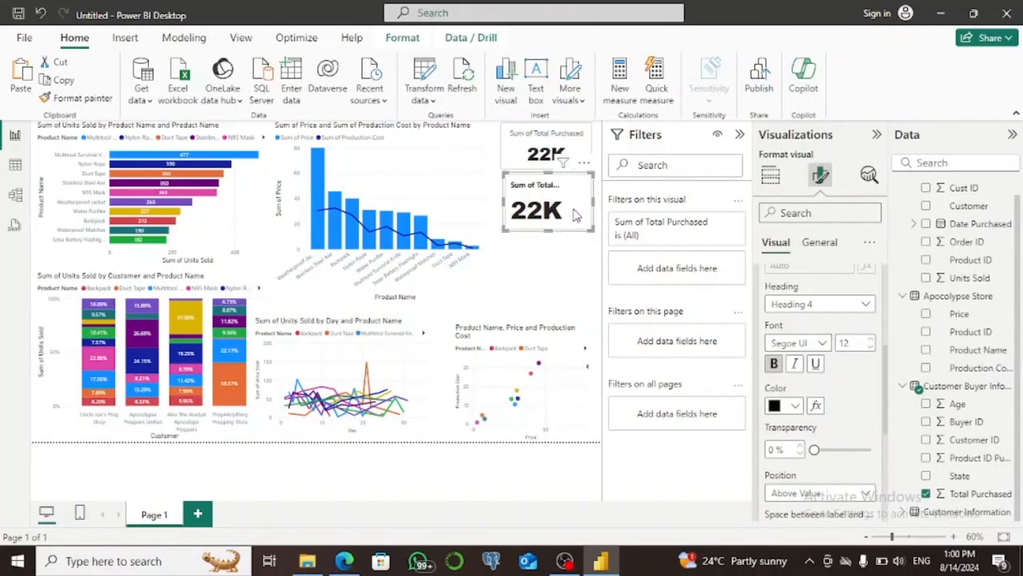
Change the upper card's Total Purchased field from a sum to a count.
{"action": "left_click", "coordinate": [525, 147]}
{"action": "left_click", "coordinate": [771, 179]}
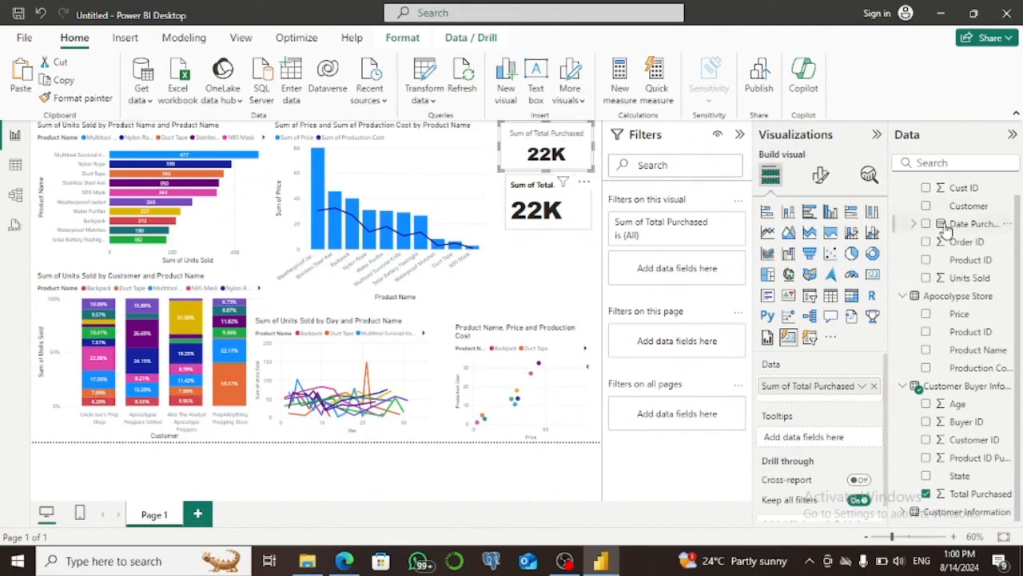
{"action": "left_click", "coordinate": [863, 387]}
{"action": "left_click", "coordinate": [915, 295]}
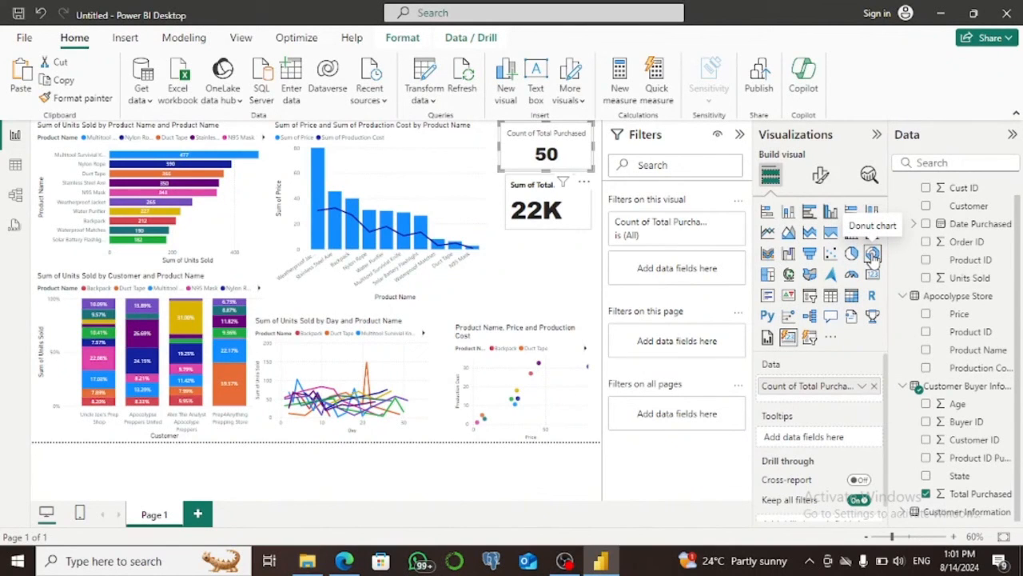
Shrink the price and production cost combo chart and add an empty donut chart below the cards.
{"action": "left_click", "coordinate": [383, 213]}
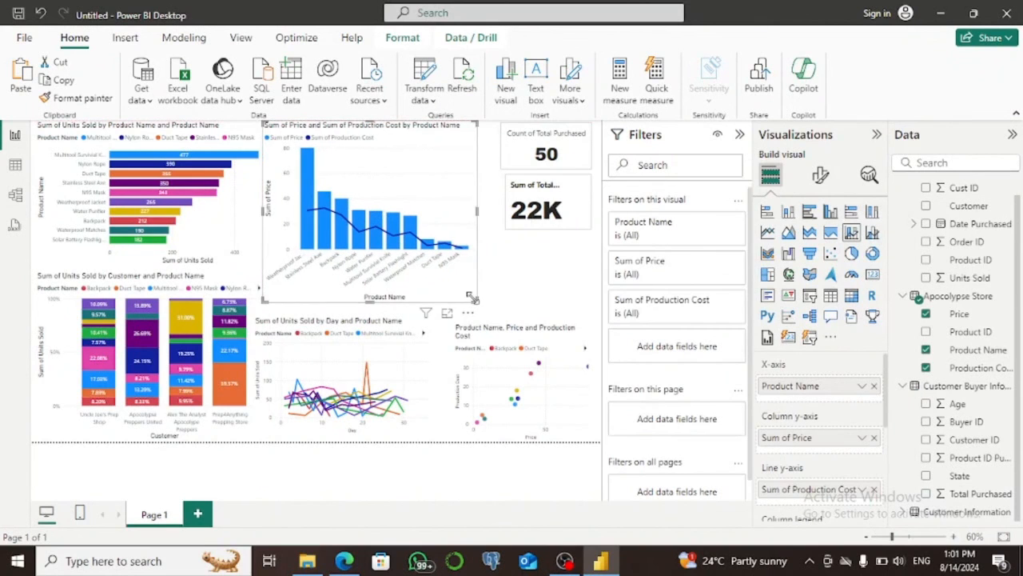
{"action": "left_click_drag", "start_coordinate": [473, 298], "coordinate": [453, 280]}
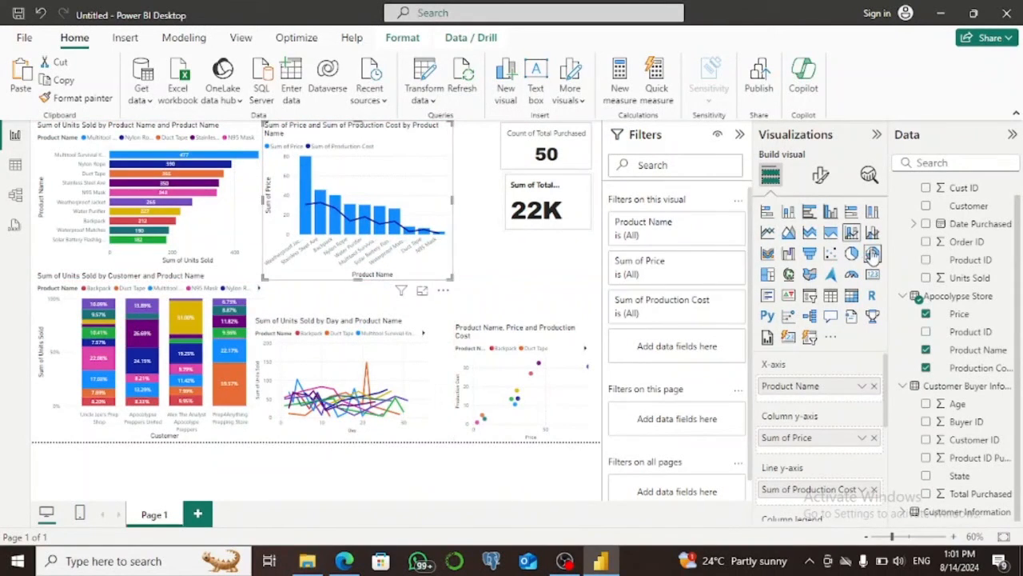
{"action": "left_click", "coordinate": [524, 281]}
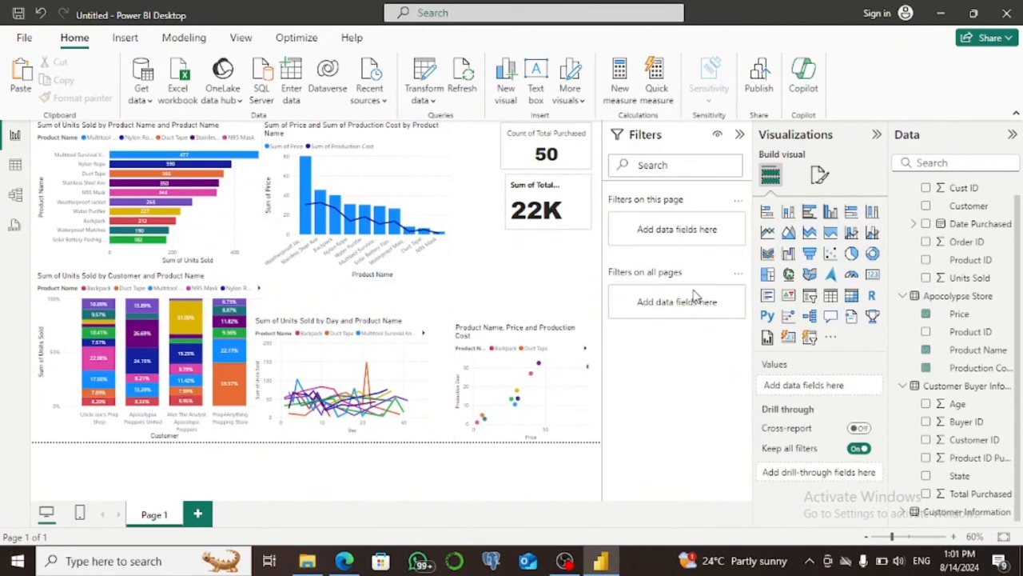
{"action": "left_click", "coordinate": [872, 253]}
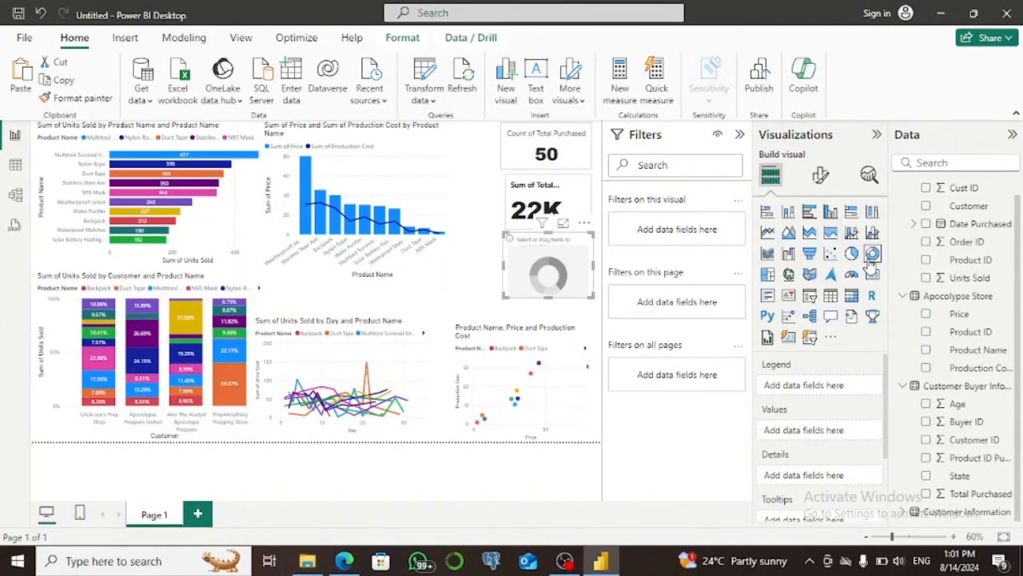
Shorten the scatter chart from its upper edge and extend the empty donut chart downward into the freed space.
{"action": "left_click", "coordinate": [517, 329]}
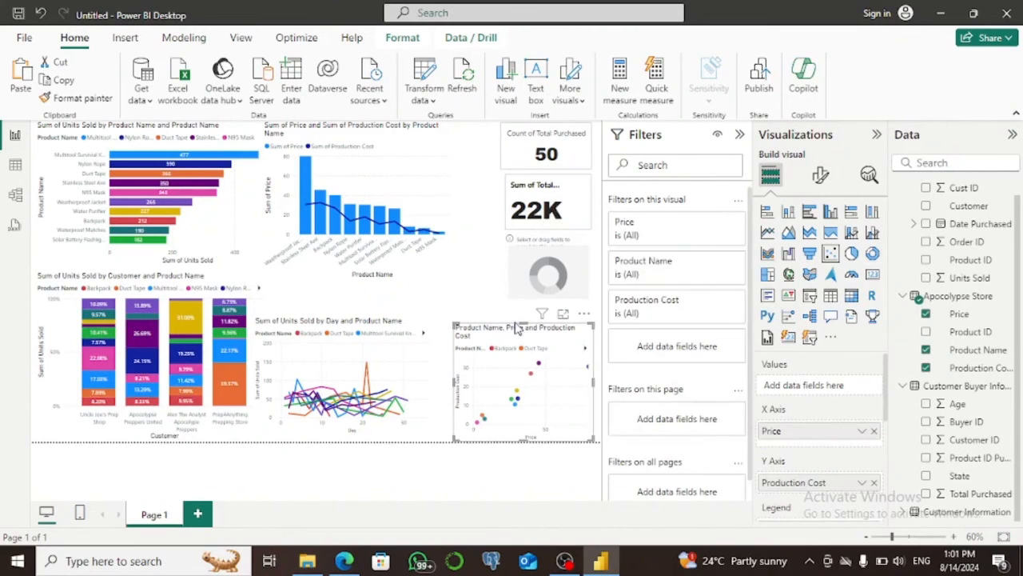
{"action": "left_click_drag", "start_coordinate": [517, 330], "coordinate": [521, 357]}
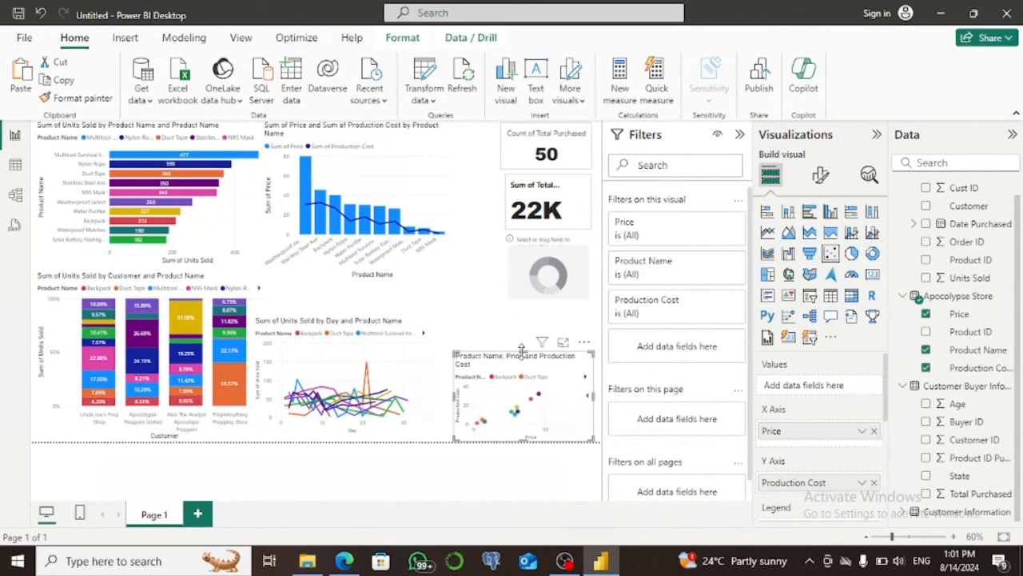
{"action": "left_click", "coordinate": [555, 288]}
{"action": "left_click_drag", "start_coordinate": [547, 301], "coordinate": [547, 323]}
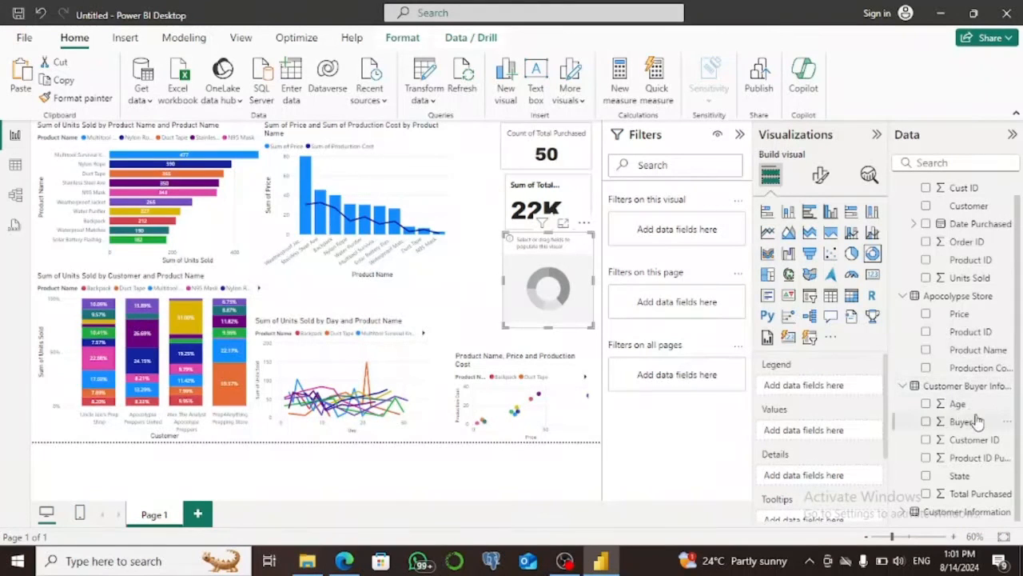
Fill the donut chart with State as legend and Total Purchased as values, and widen it to the left.
{"action": "left_click", "coordinate": [926, 474]}
{"action": "left_click", "coordinate": [927, 494]}
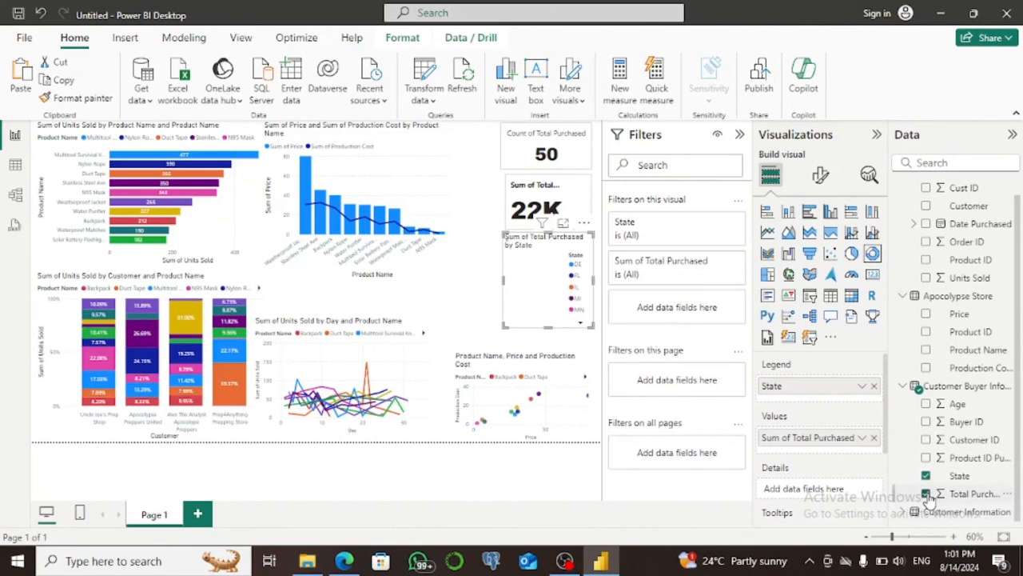
{"action": "left_click_drag", "start_coordinate": [505, 281], "coordinate": [426, 293]}
{"action": "left_click_drag", "start_coordinate": [504, 276], "coordinate": [512, 284]}
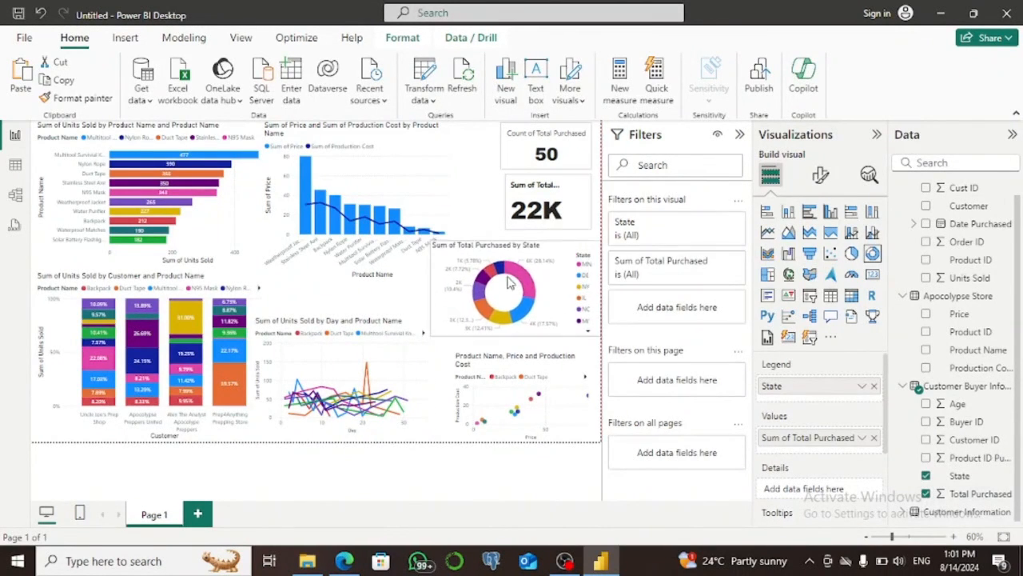
Set the lower card's callout value to font size 15.
{"action": "left_click", "coordinate": [554, 210]}
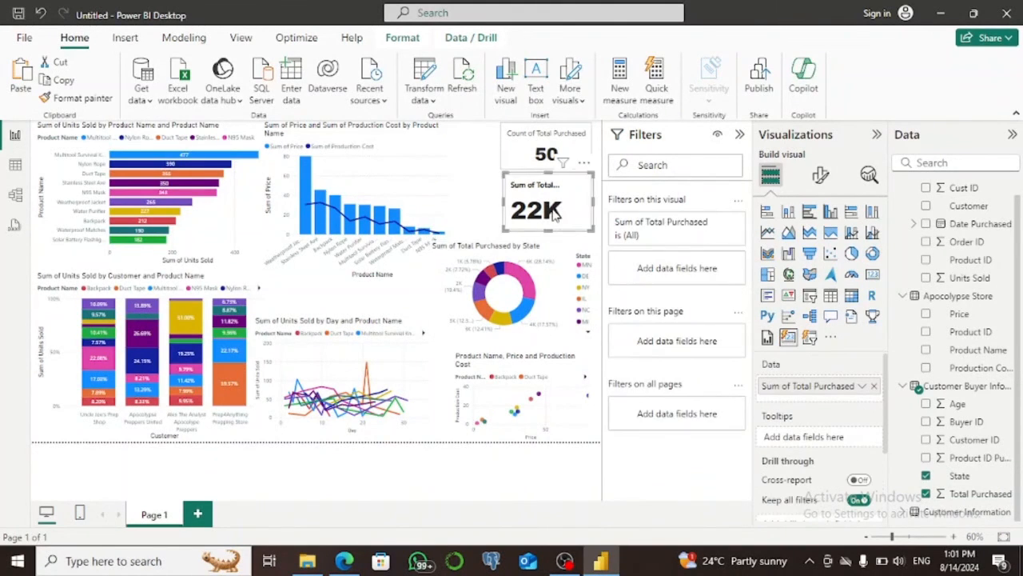
{"action": "left_click", "coordinate": [822, 181]}
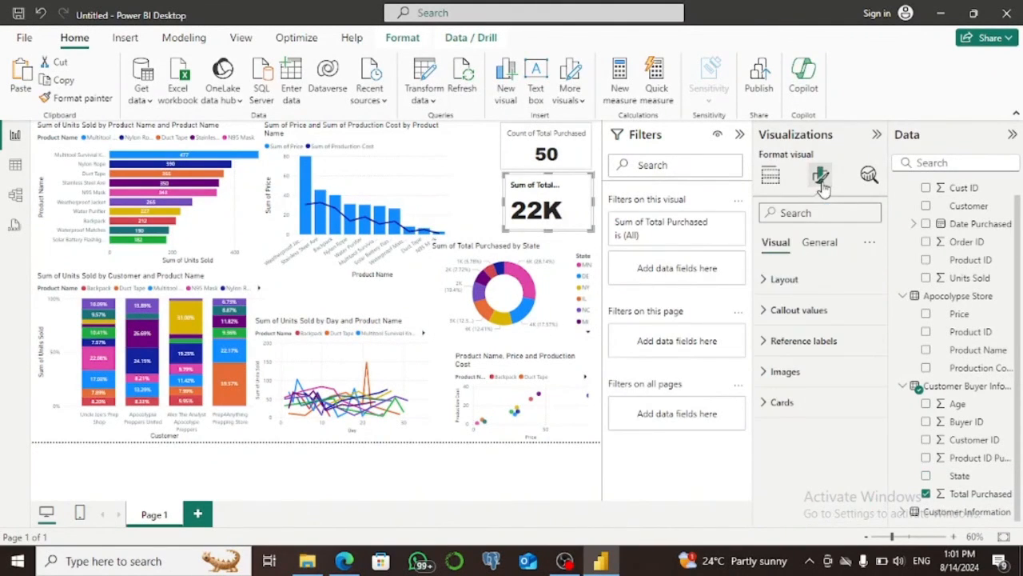
{"action": "left_click", "coordinate": [767, 312]}
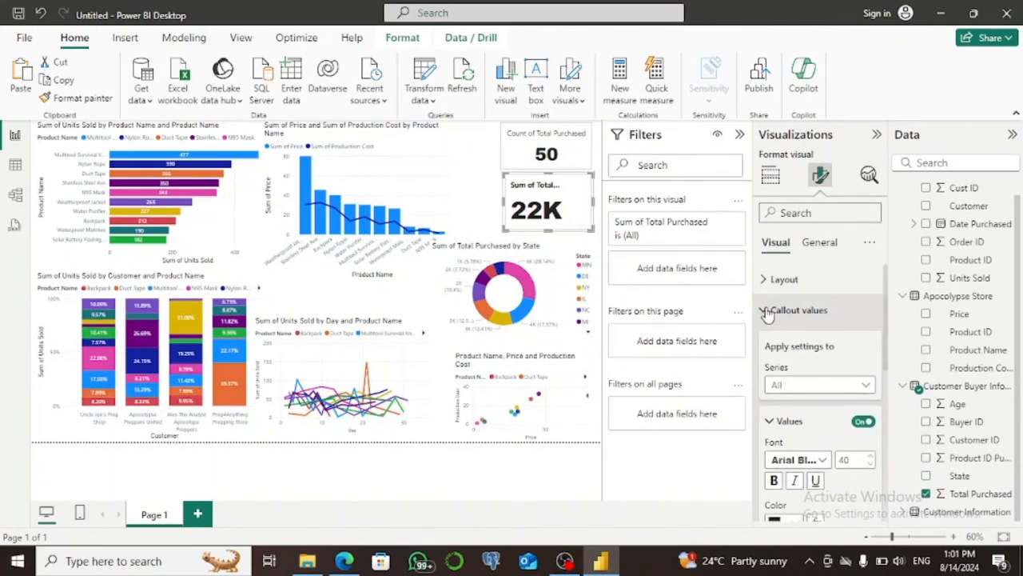
{"action": "double_click", "coordinate": [851, 458]}
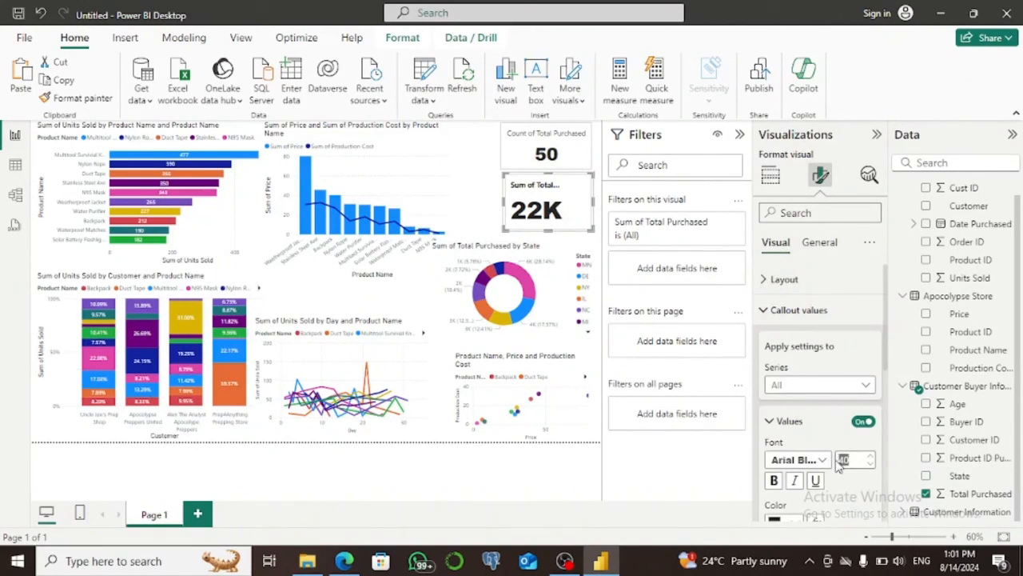
{"action": "type", "text": "15"}
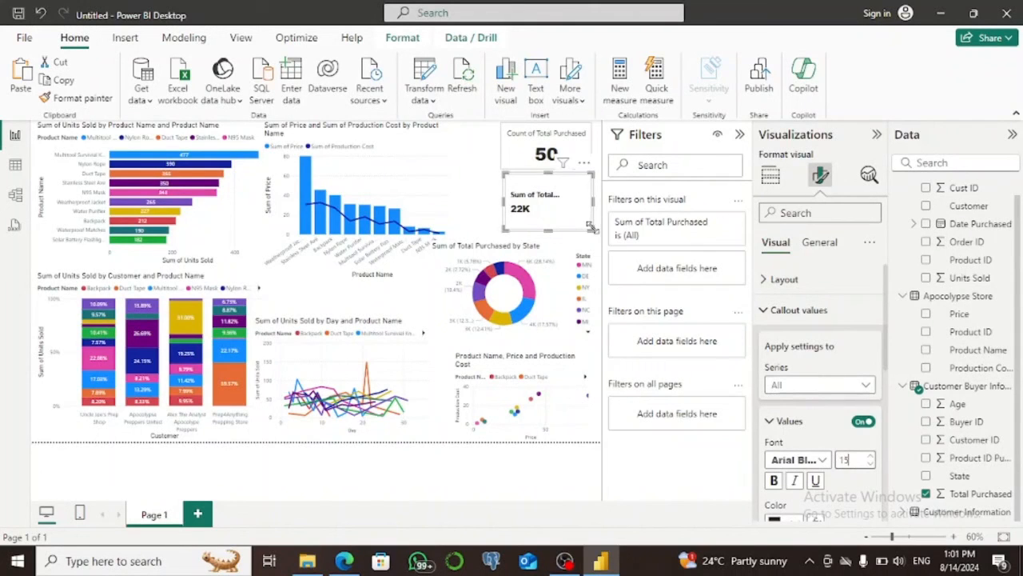
Center the lower card's callout value horizontally and resize the card to be slightly wider and shorter.
{"action": "left_click_drag", "start_coordinate": [592, 228], "coordinate": [600, 238]}
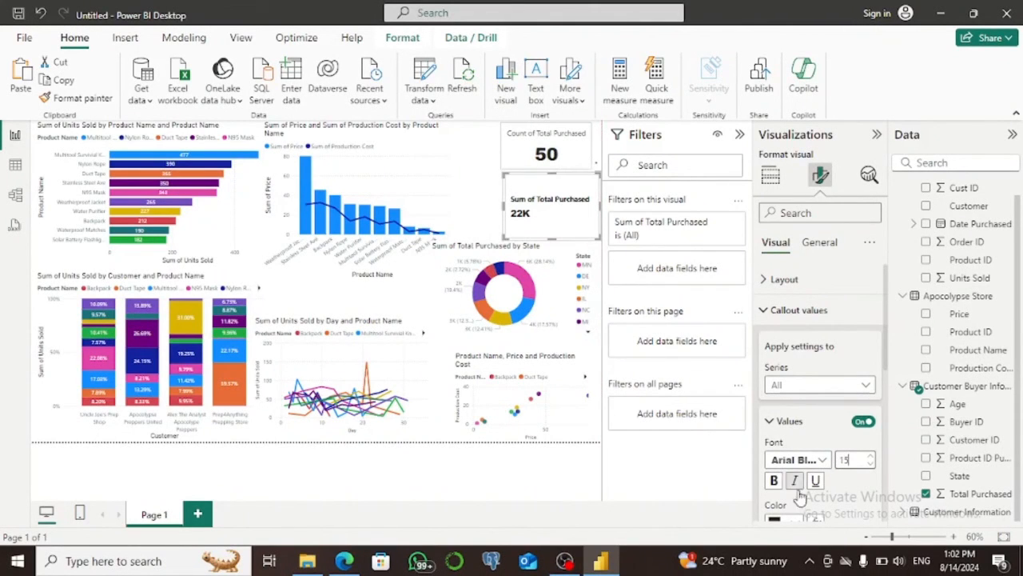
{"action": "scroll", "coordinate": [887, 406], "scroll_direction": "down", "scroll_amount": 2}
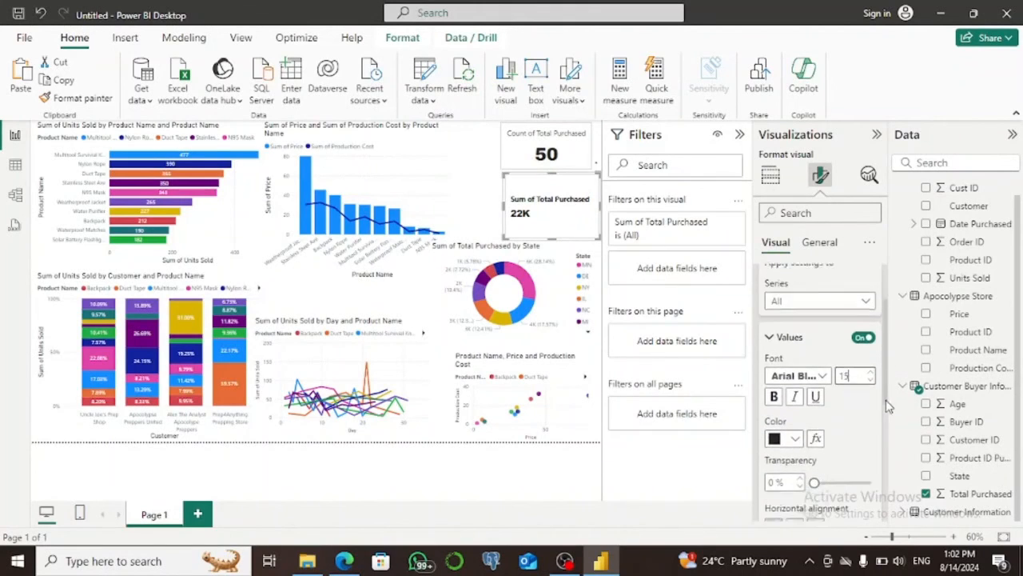
{"action": "scroll", "coordinate": [886, 407], "scroll_direction": "down", "scroll_amount": 2}
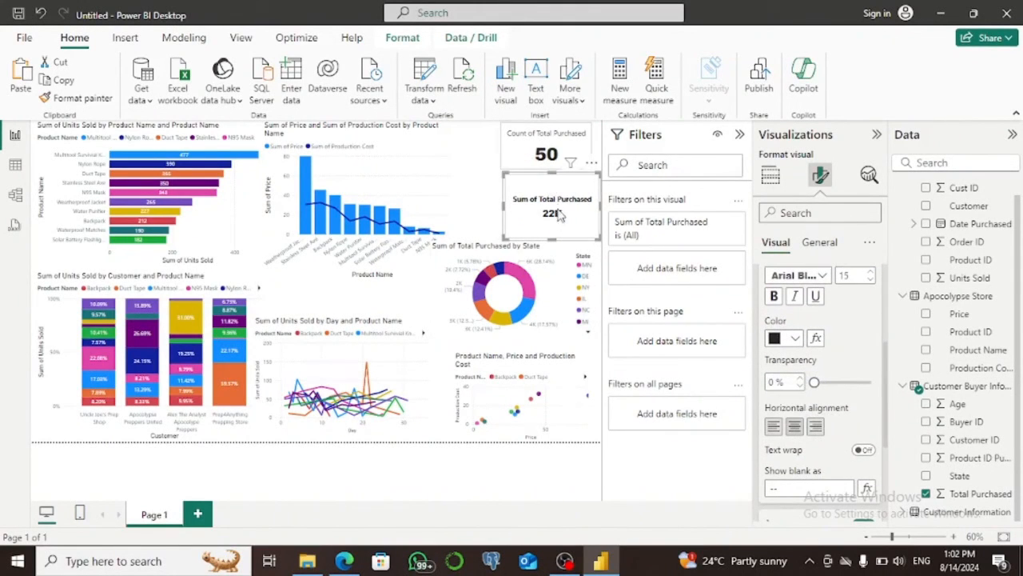
{"action": "left_click_drag", "start_coordinate": [552, 239], "coordinate": [553, 206]}
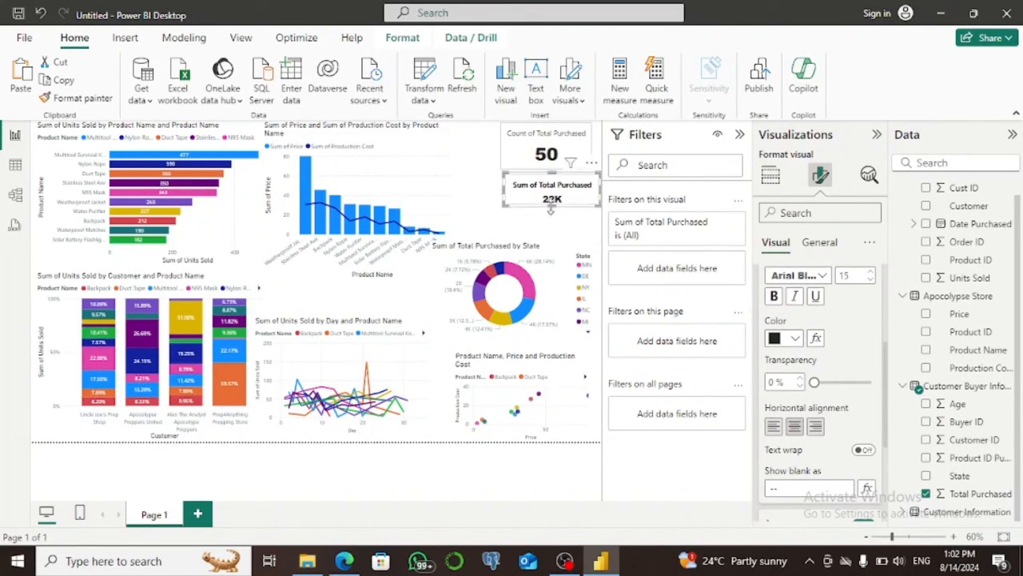
Set the upper card's callout value to font size 15, centered, and make the card wider and shorter.
{"action": "left_click", "coordinate": [521, 141]}
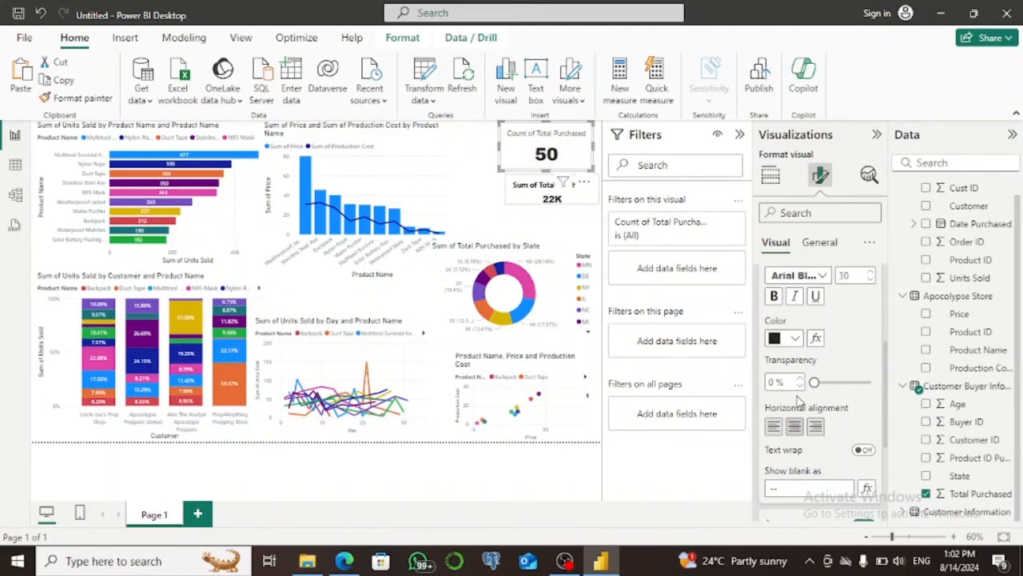
{"action": "left_click_drag", "start_coordinate": [853, 274], "coordinate": [838, 274]}
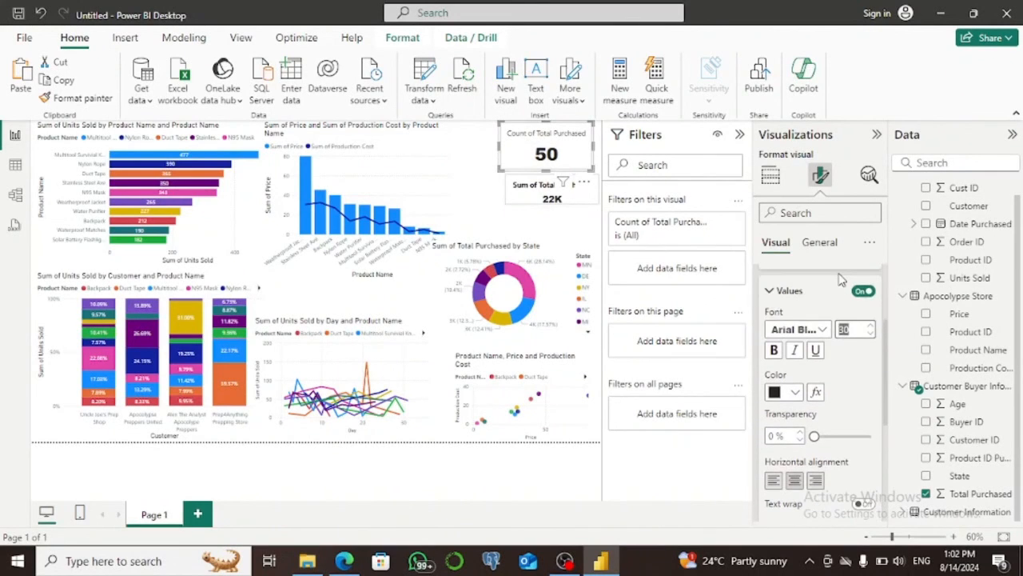
{"action": "type", "text": "15"}
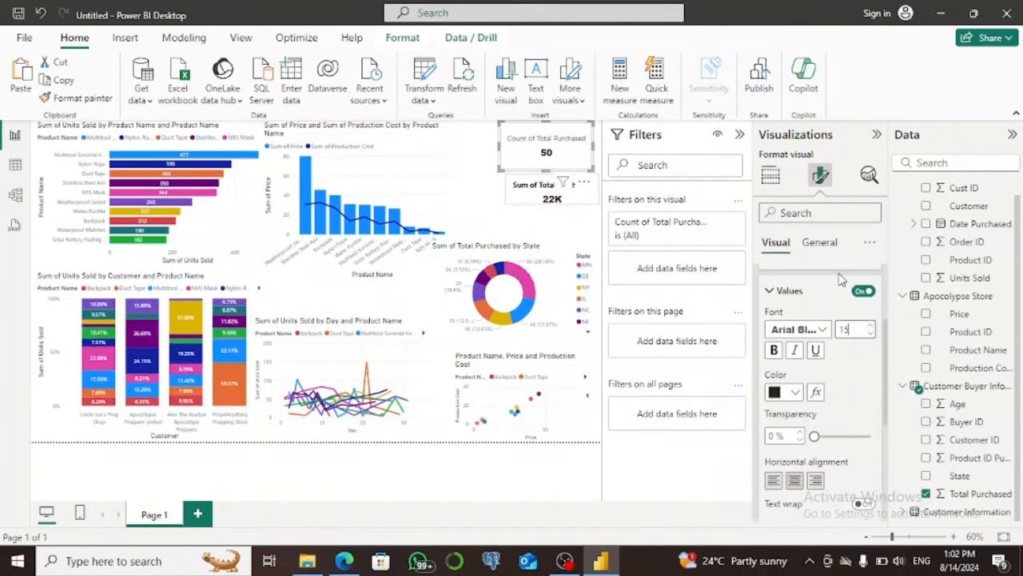
{"action": "left_click", "coordinate": [795, 481]}
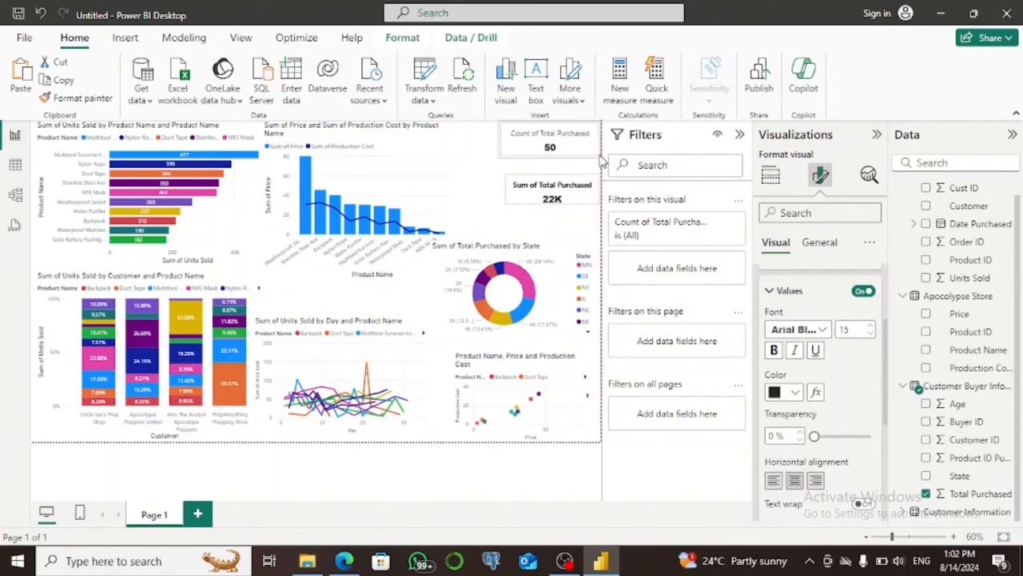
{"action": "left_click_drag", "start_coordinate": [595, 165], "coordinate": [598, 151]}
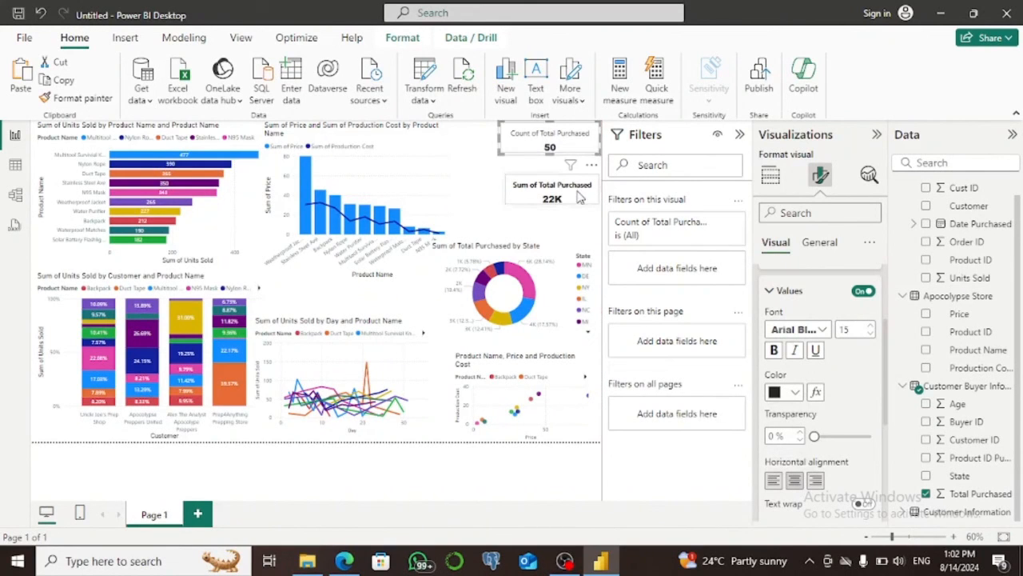
Move the lower card up beneath the upper one and resize the donut chart to be taller and narrower below it.
{"action": "left_click_drag", "start_coordinate": [579, 196], "coordinate": [579, 179]}
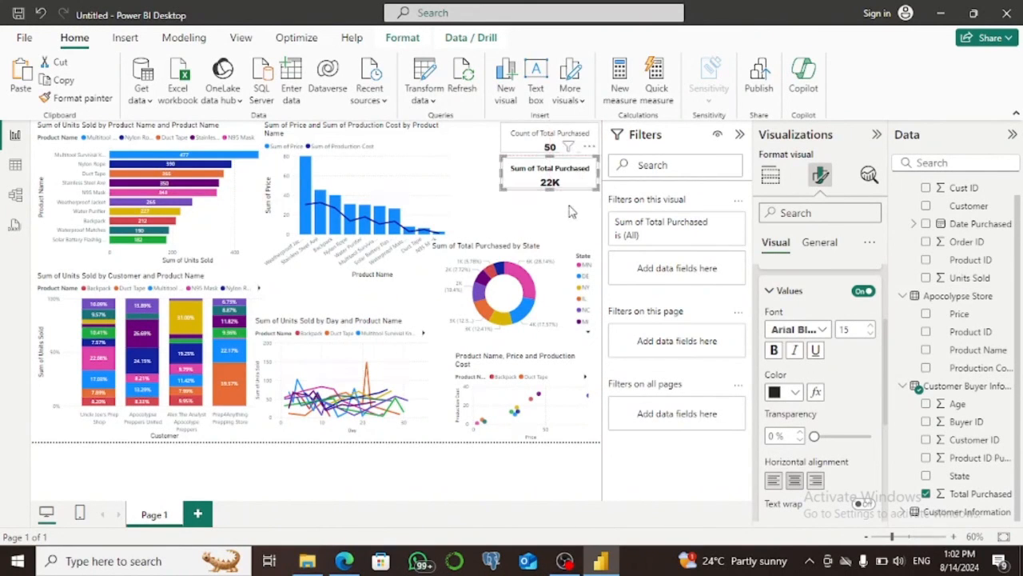
{"action": "left_click", "coordinate": [571, 211]}
{"action": "left_click_drag", "start_coordinate": [478, 278], "coordinate": [477, 254]}
{"action": "left_click_drag", "start_coordinate": [431, 216], "coordinate": [474, 225]}
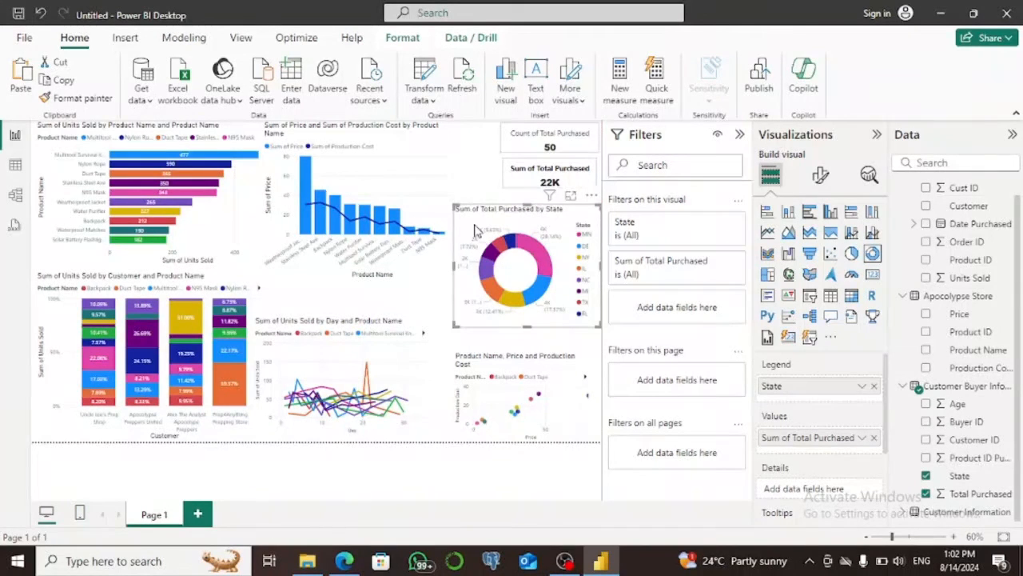
Try the Total Purchased by State visual as a pie chart and switch it back to a donut chart.
{"action": "left_click", "coordinate": [852, 254]}
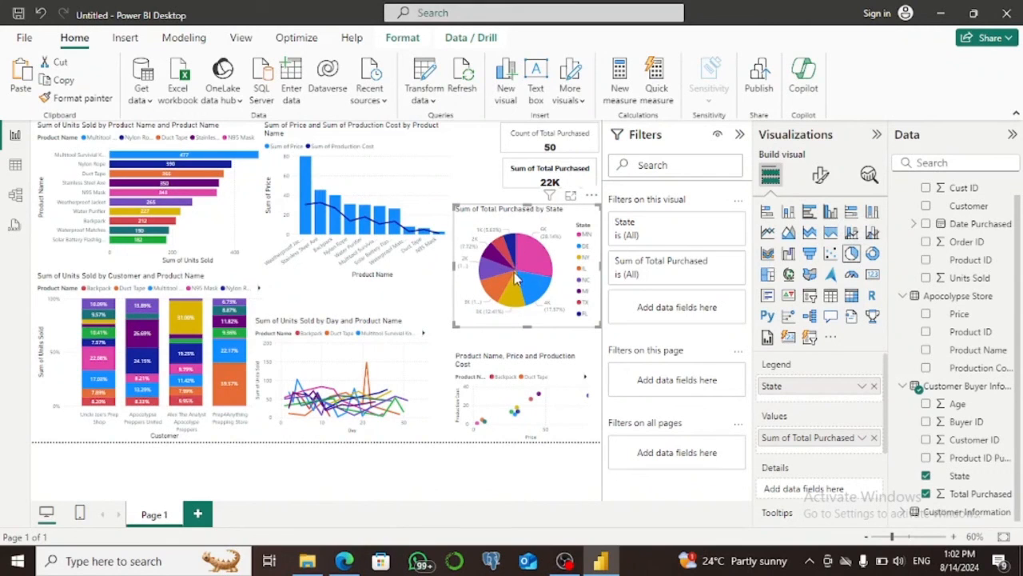
{"action": "mouse_move", "coordinate": [520, 275]}
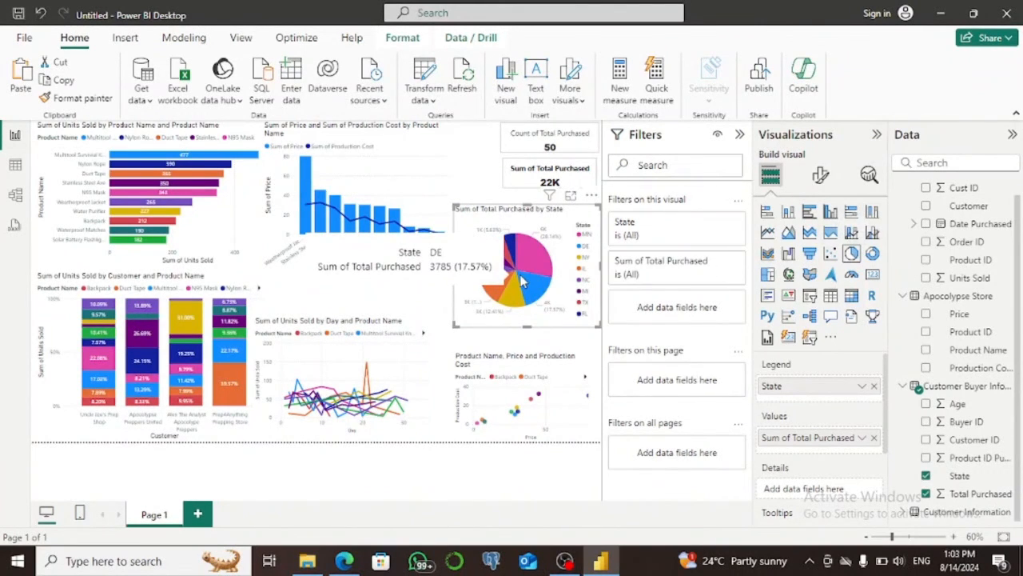
{"action": "left_click", "coordinate": [872, 253]}
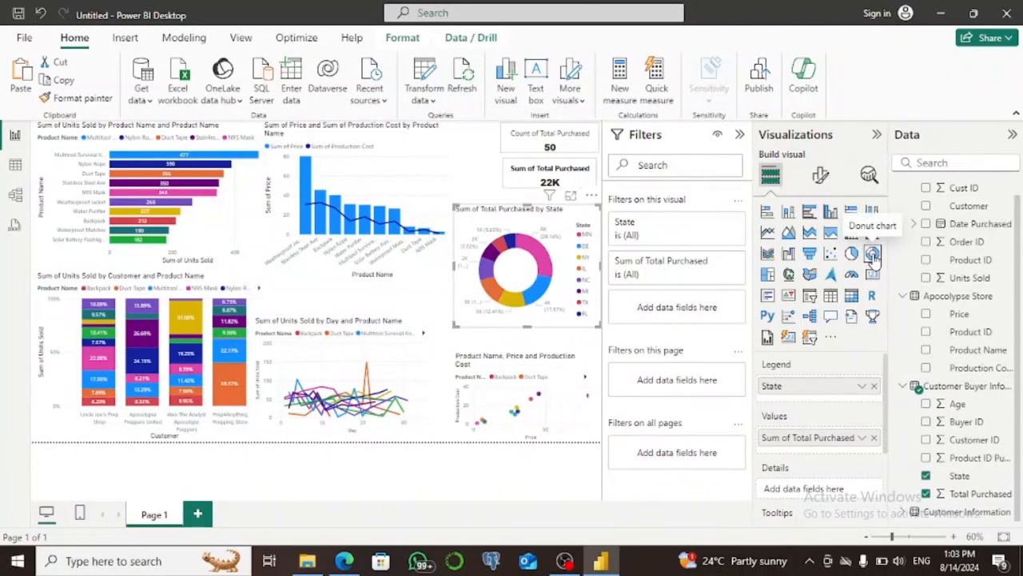
{"action": "mouse_move", "coordinate": [516, 249]}
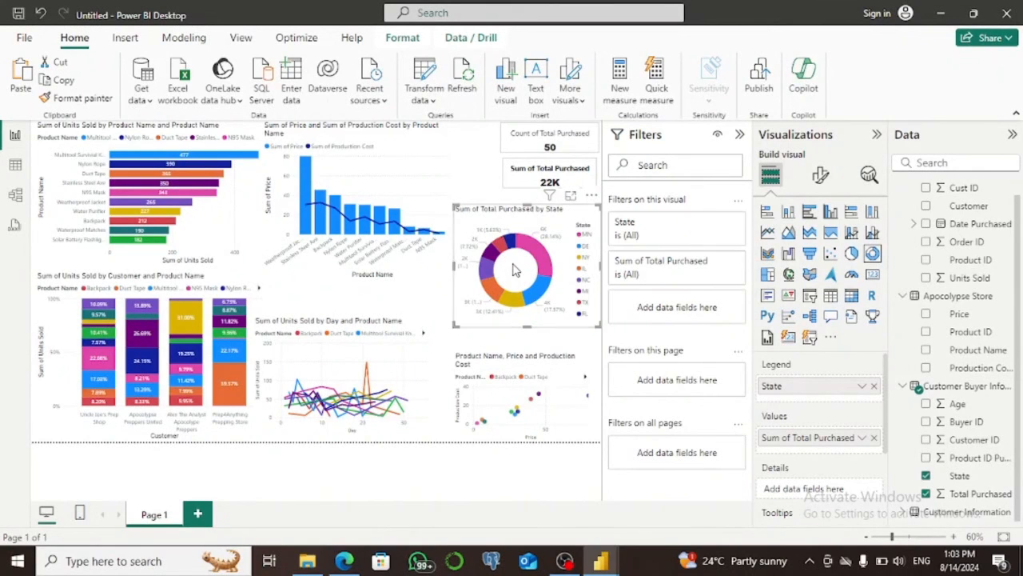
Save the report in the Documents folder as "visuals 8".
{"action": "key", "text": "ctrl+s"}
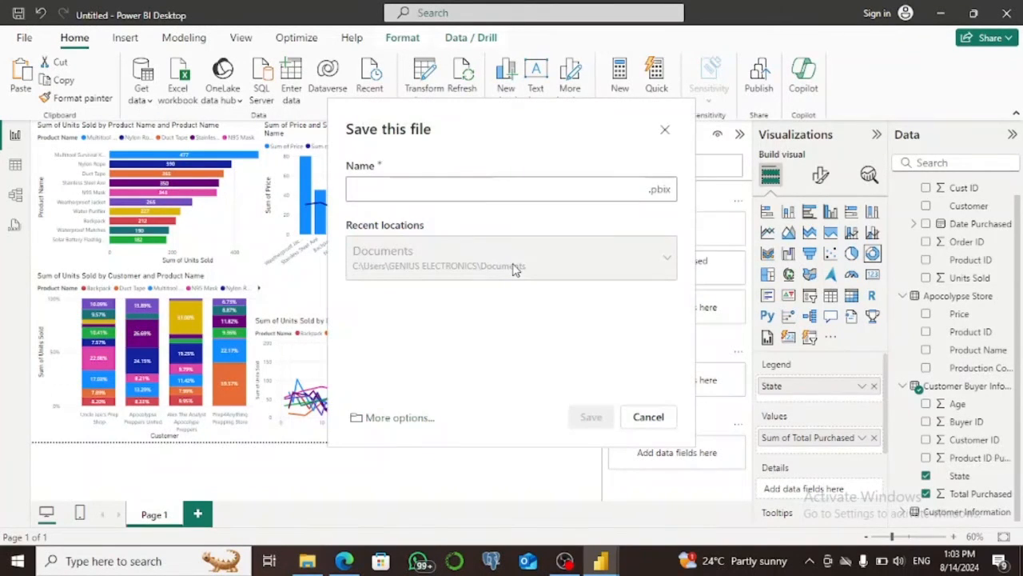
{"action": "type", "text": "Visual"}
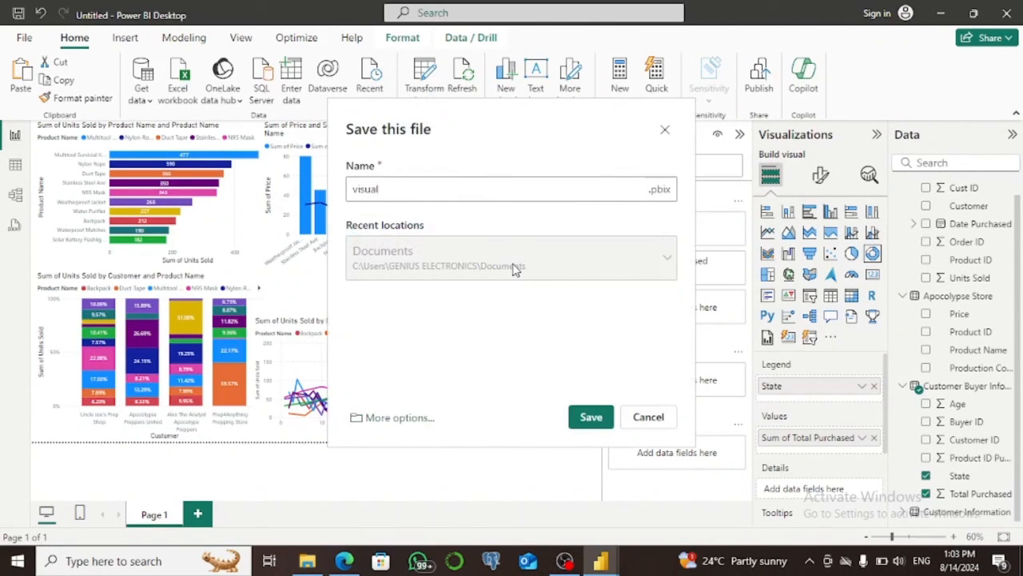
{"action": "key", "text": "BackSpace"}
{"action": "key", "text": "BackSpace"}
{"action": "key", "text": "BackSpace"}
{"action": "key", "text": "BackSpace"}
{"action": "key", "text": "BackSpace"}
{"action": "key", "text": "BackSpace"}
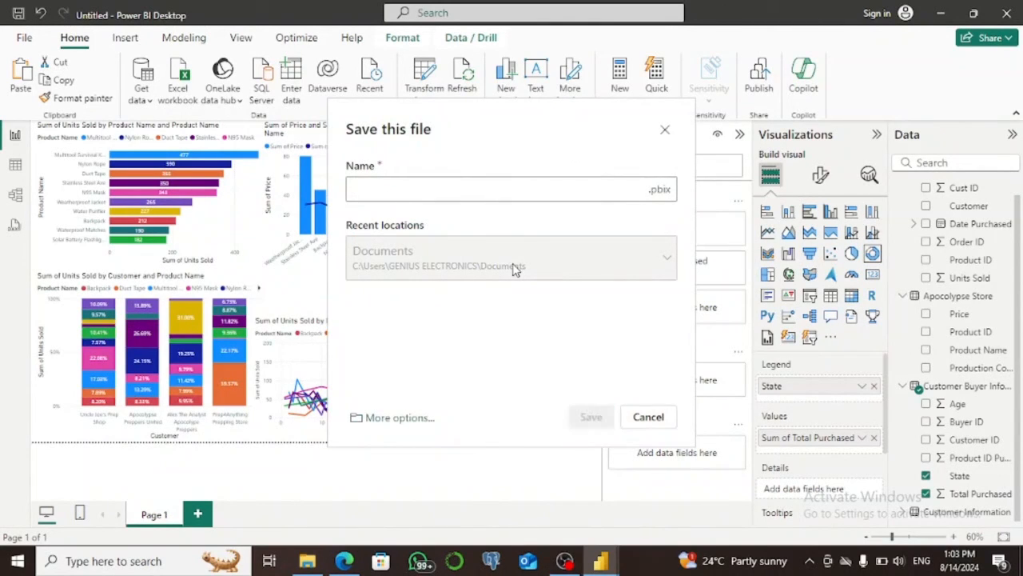
{"action": "type", "text": "visuals"}
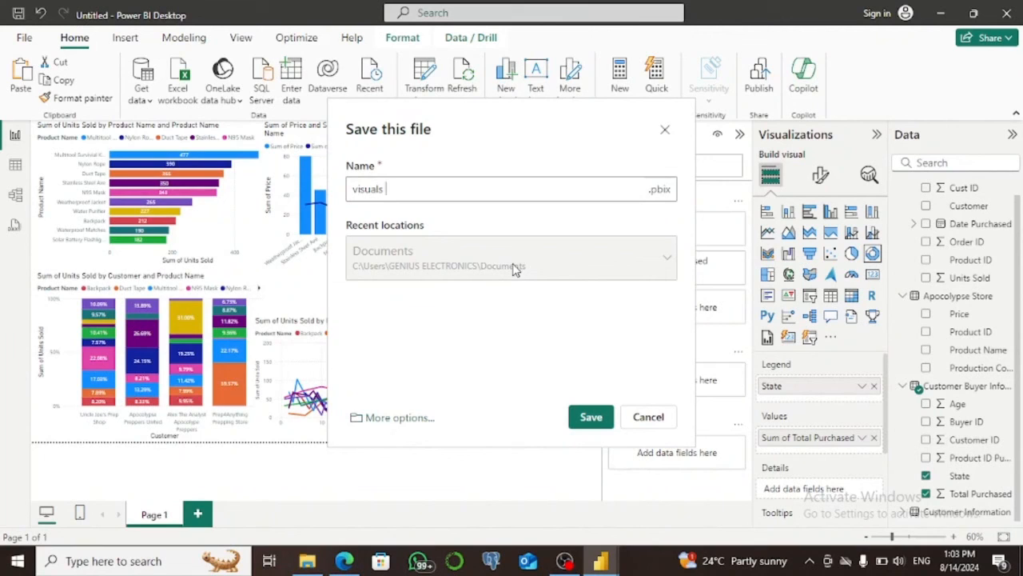
{"action": "type", "text": " 8"}
{"action": "left_click", "coordinate": [589, 419]}
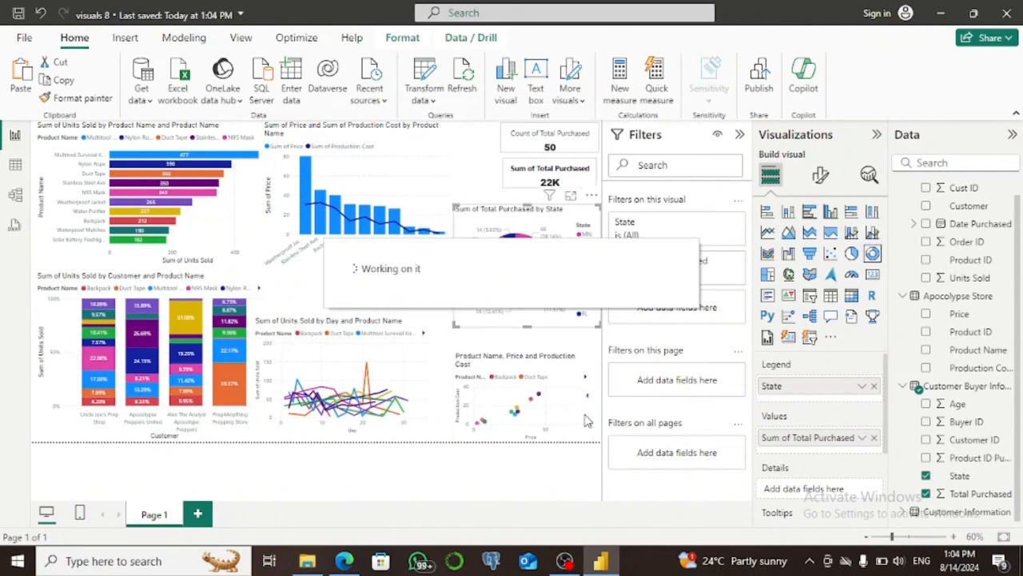